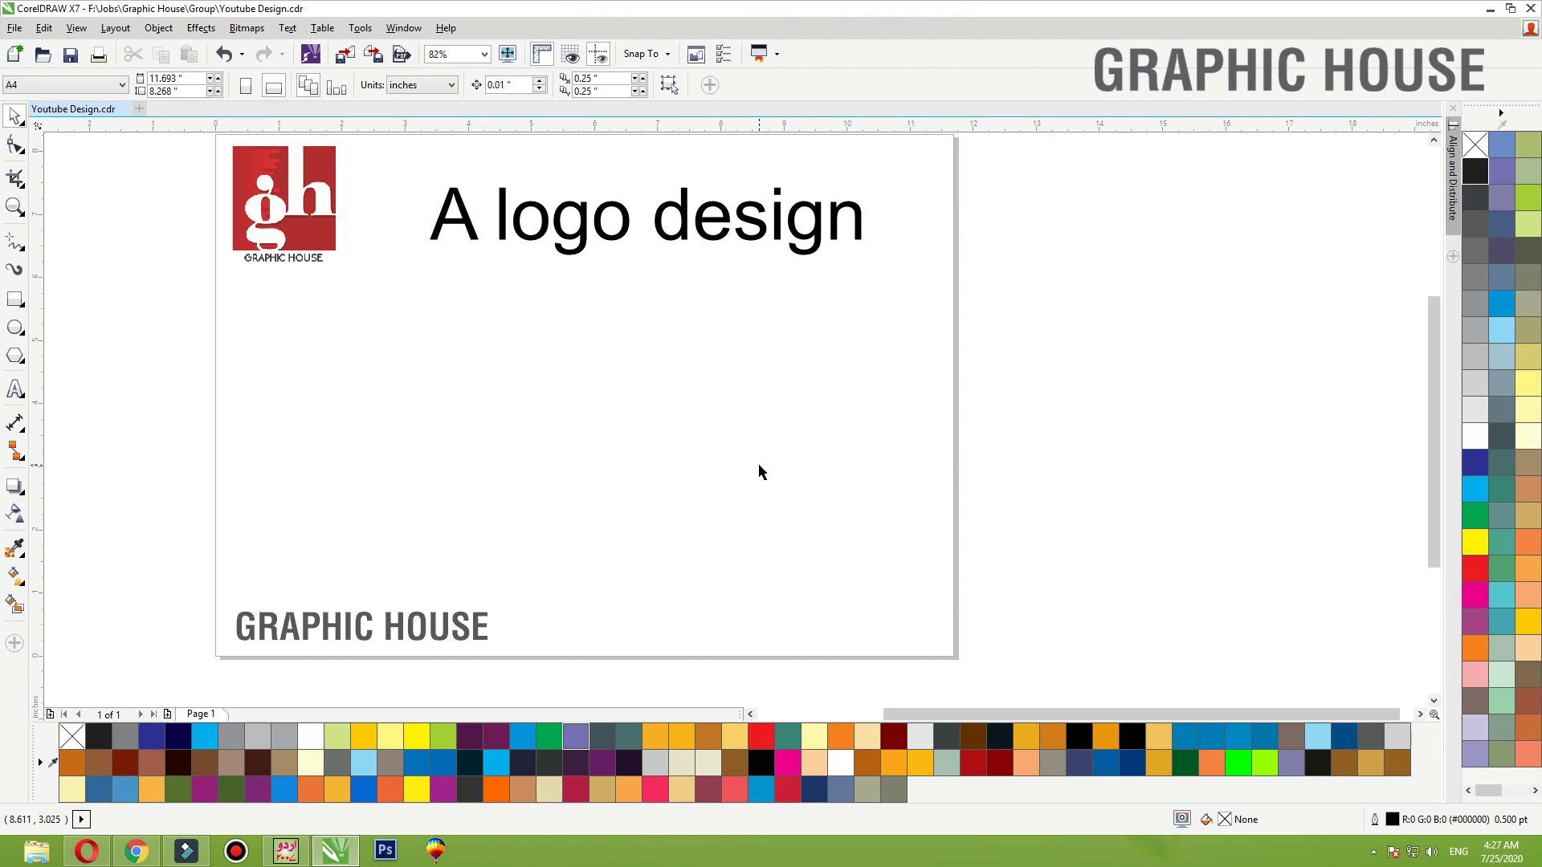
Add the artistic text "A" below the page title and enlarge it to about 234 pt, positioned under the logo
click(15, 392)
click(446, 419)
text(A)
key(Escape)
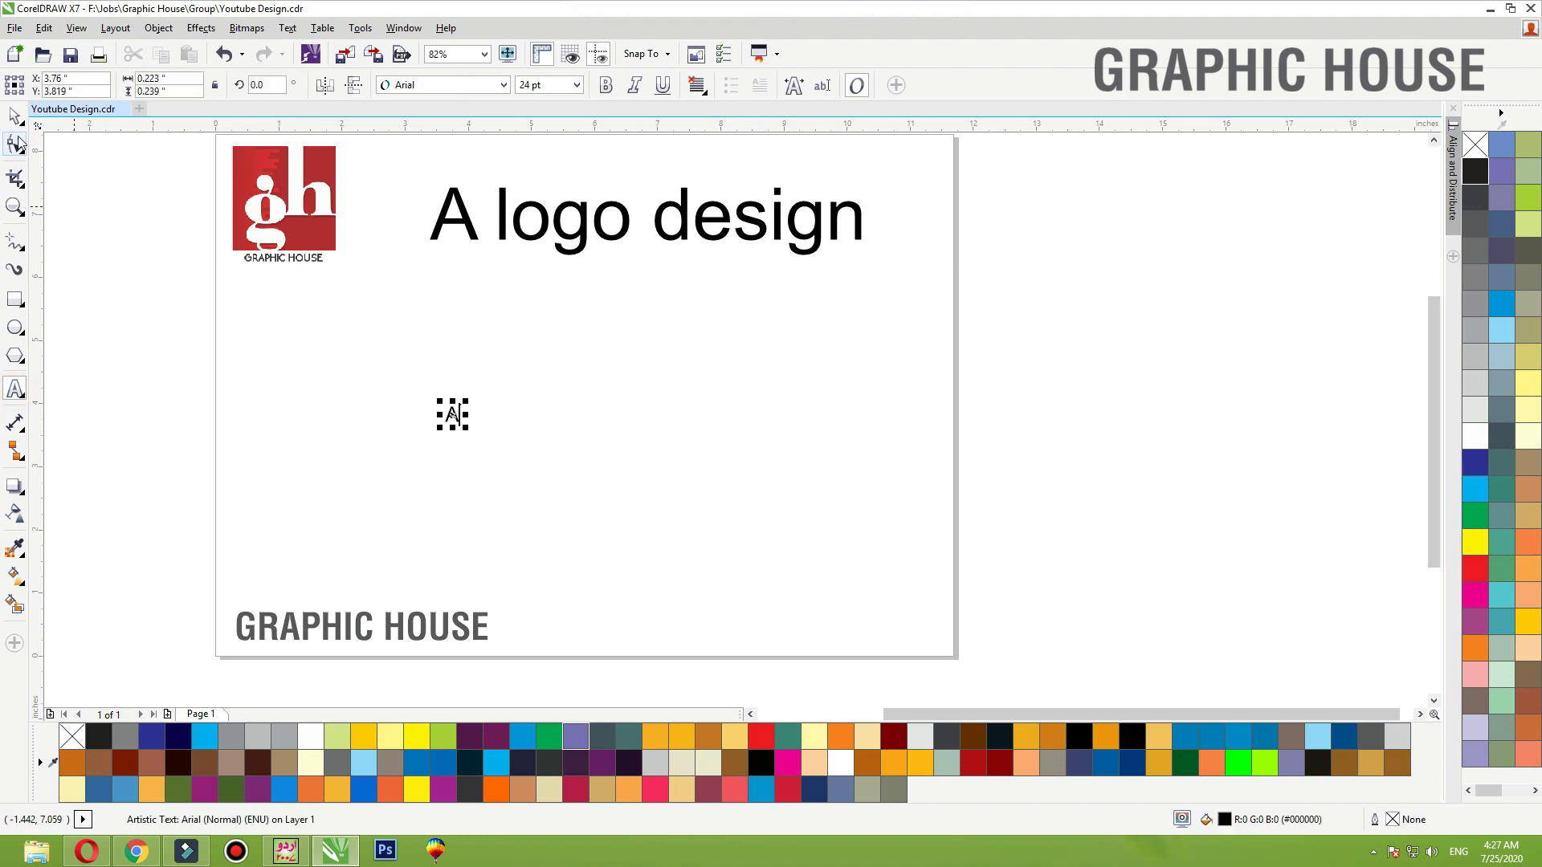
drag(469, 399, 523, 337)
drag(499, 465, 468, 462)
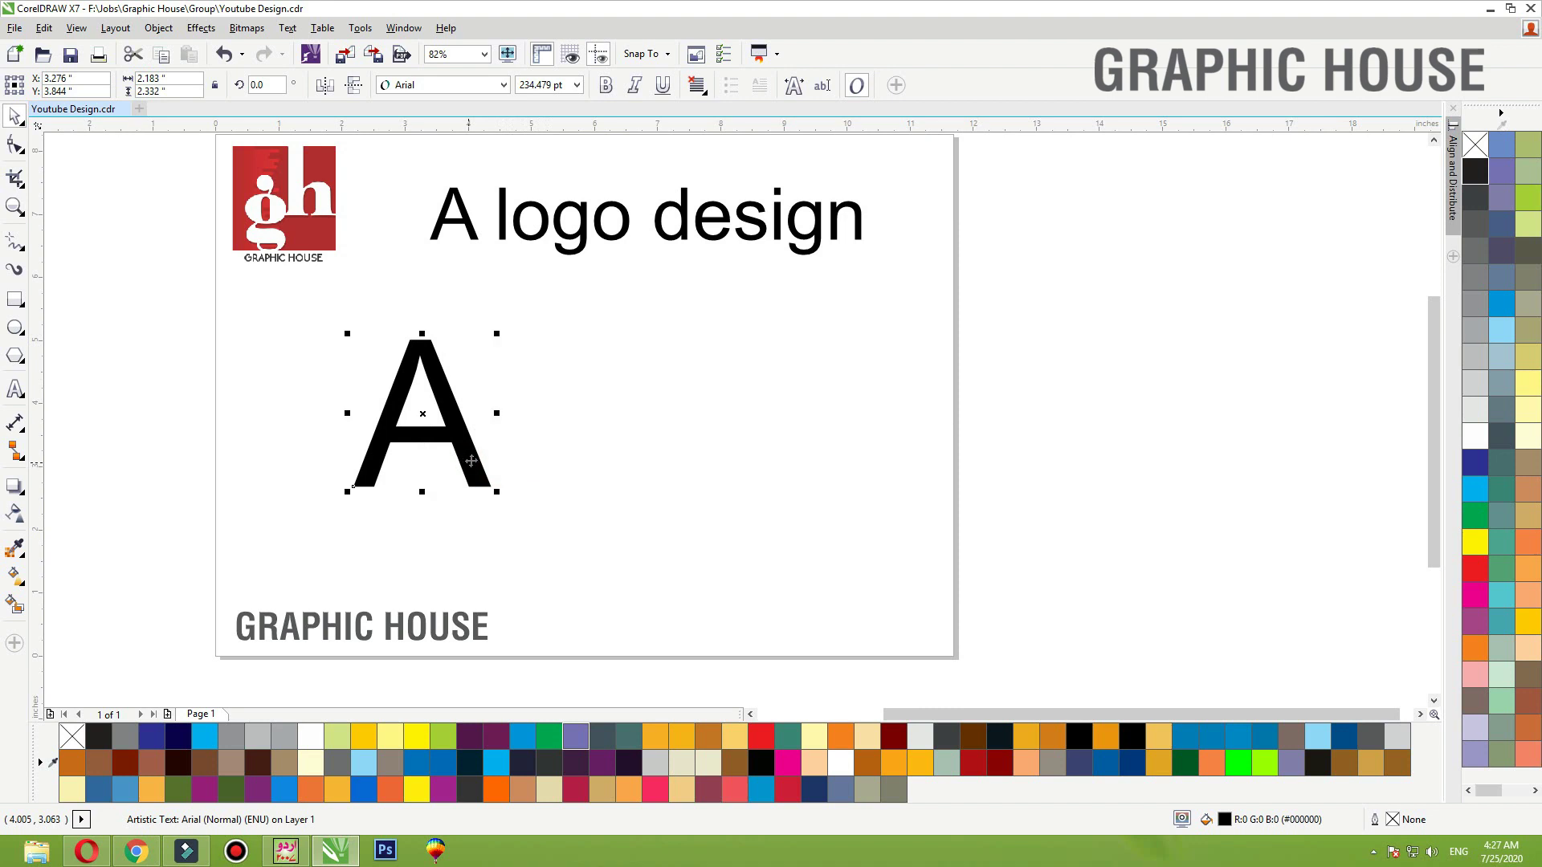
Try the fonts Harabara, Grizzly BT and HandelGothic BT on the large letter A
click(445, 84)
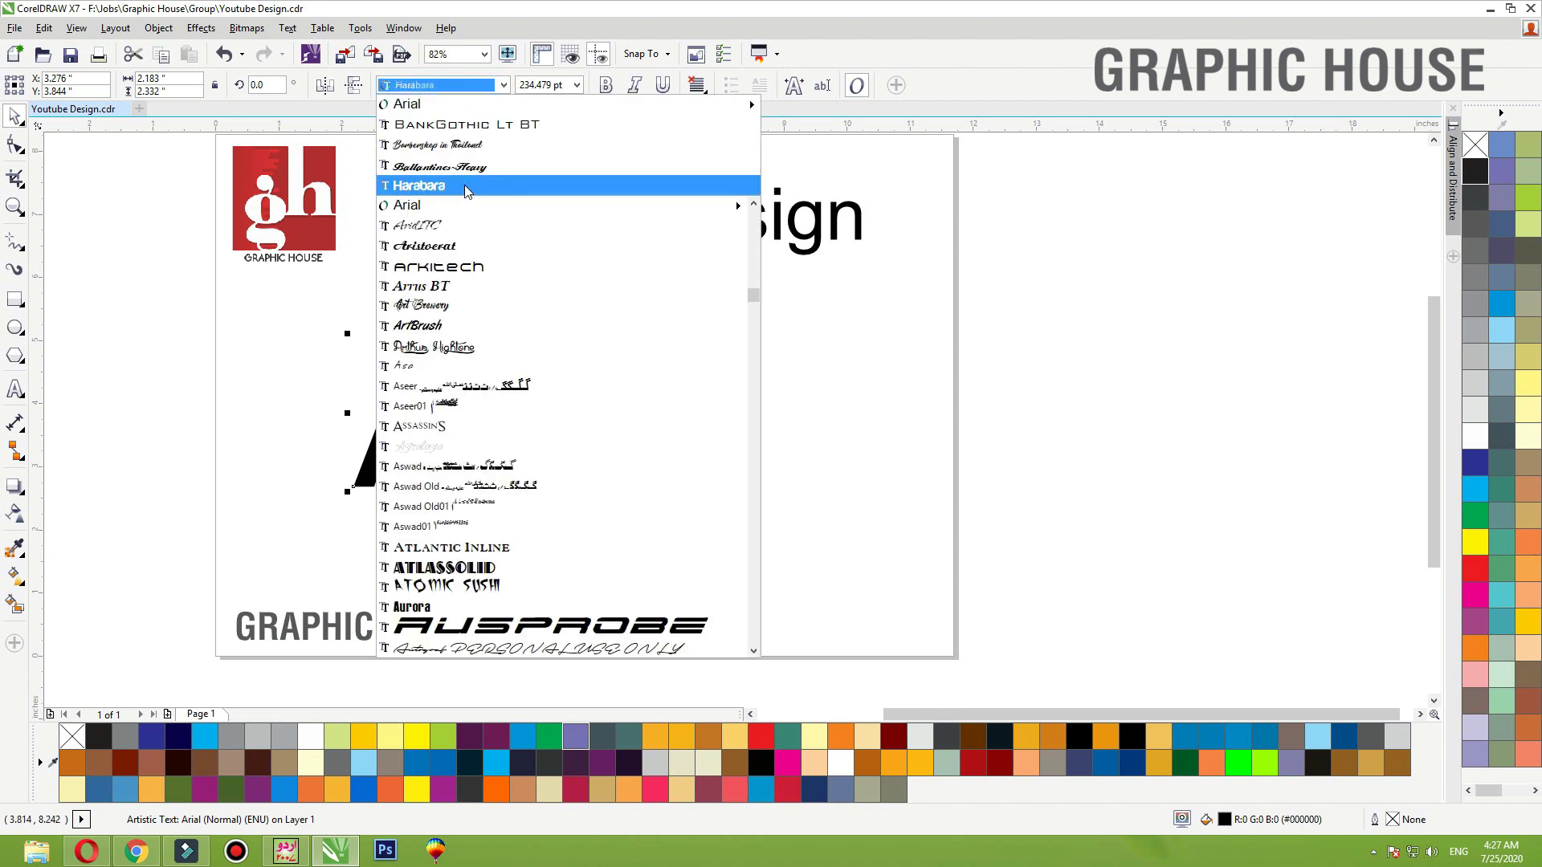
click(464, 183)
click(446, 85)
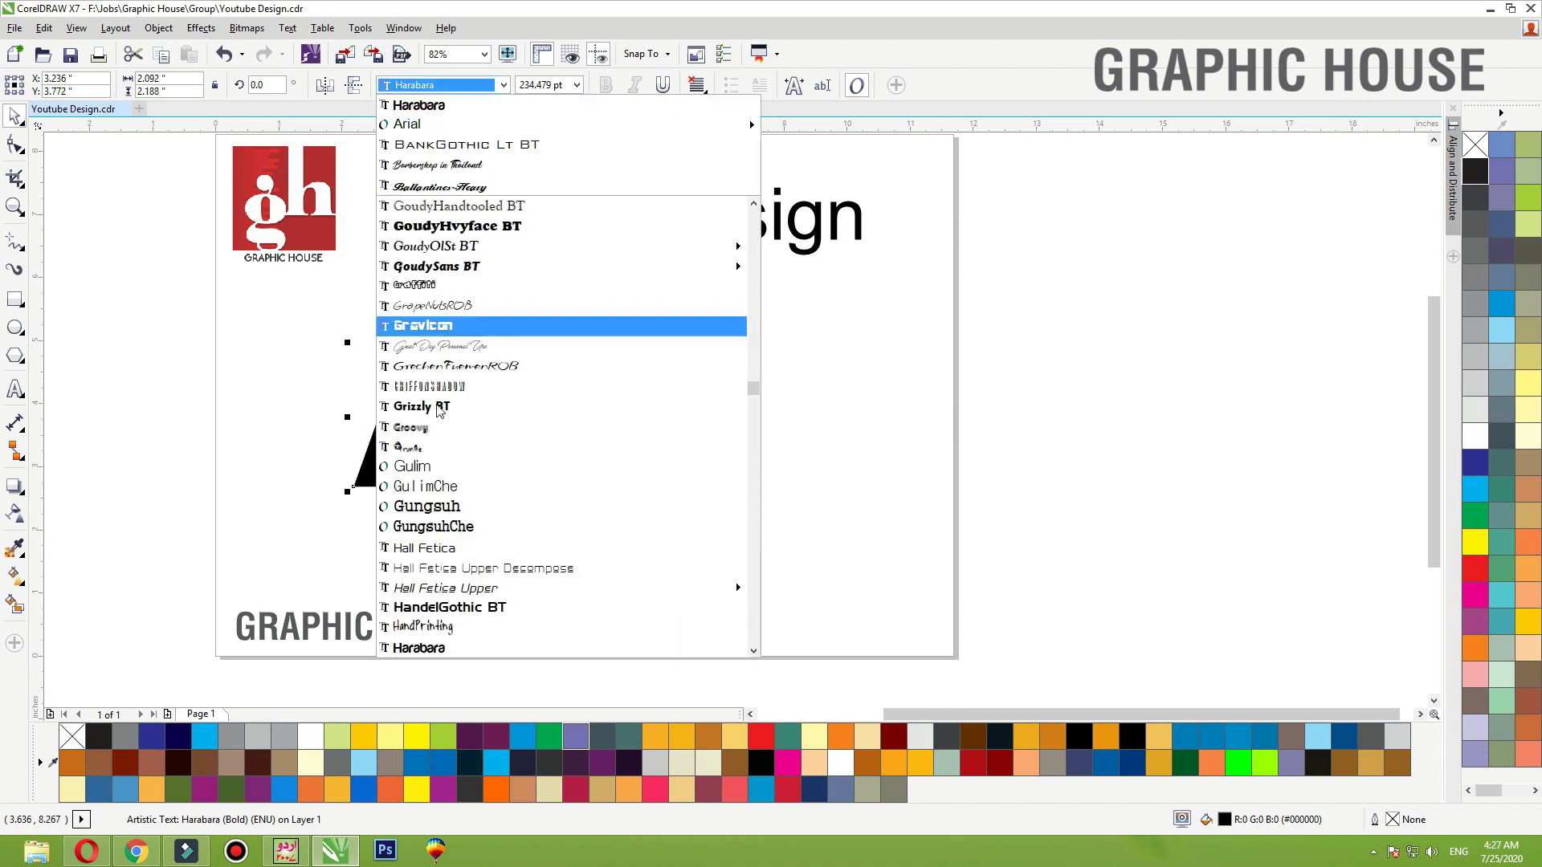
click(444, 427)
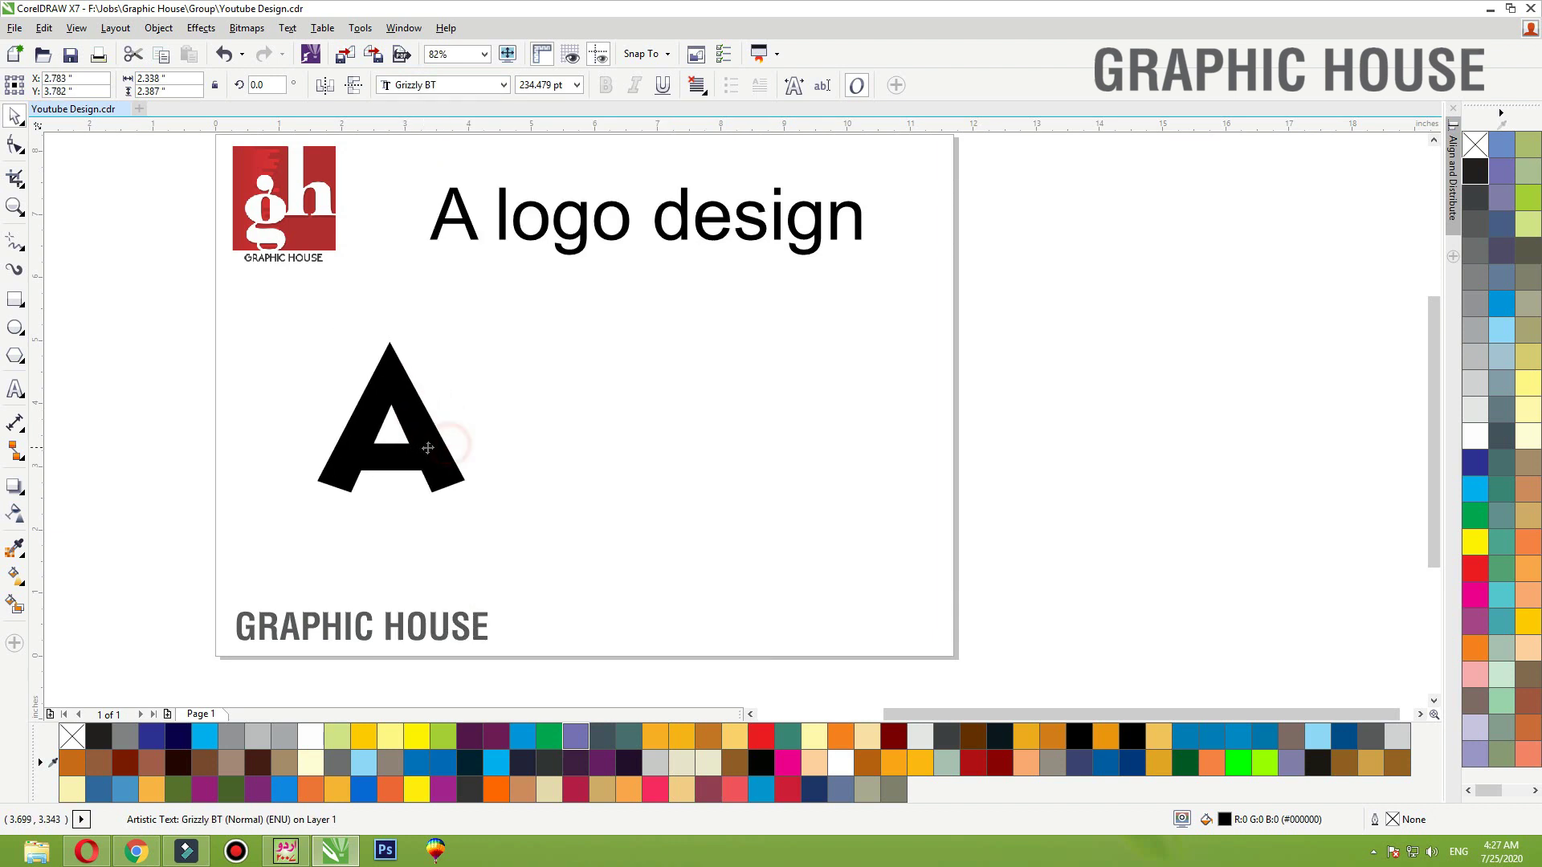
click(448, 87)
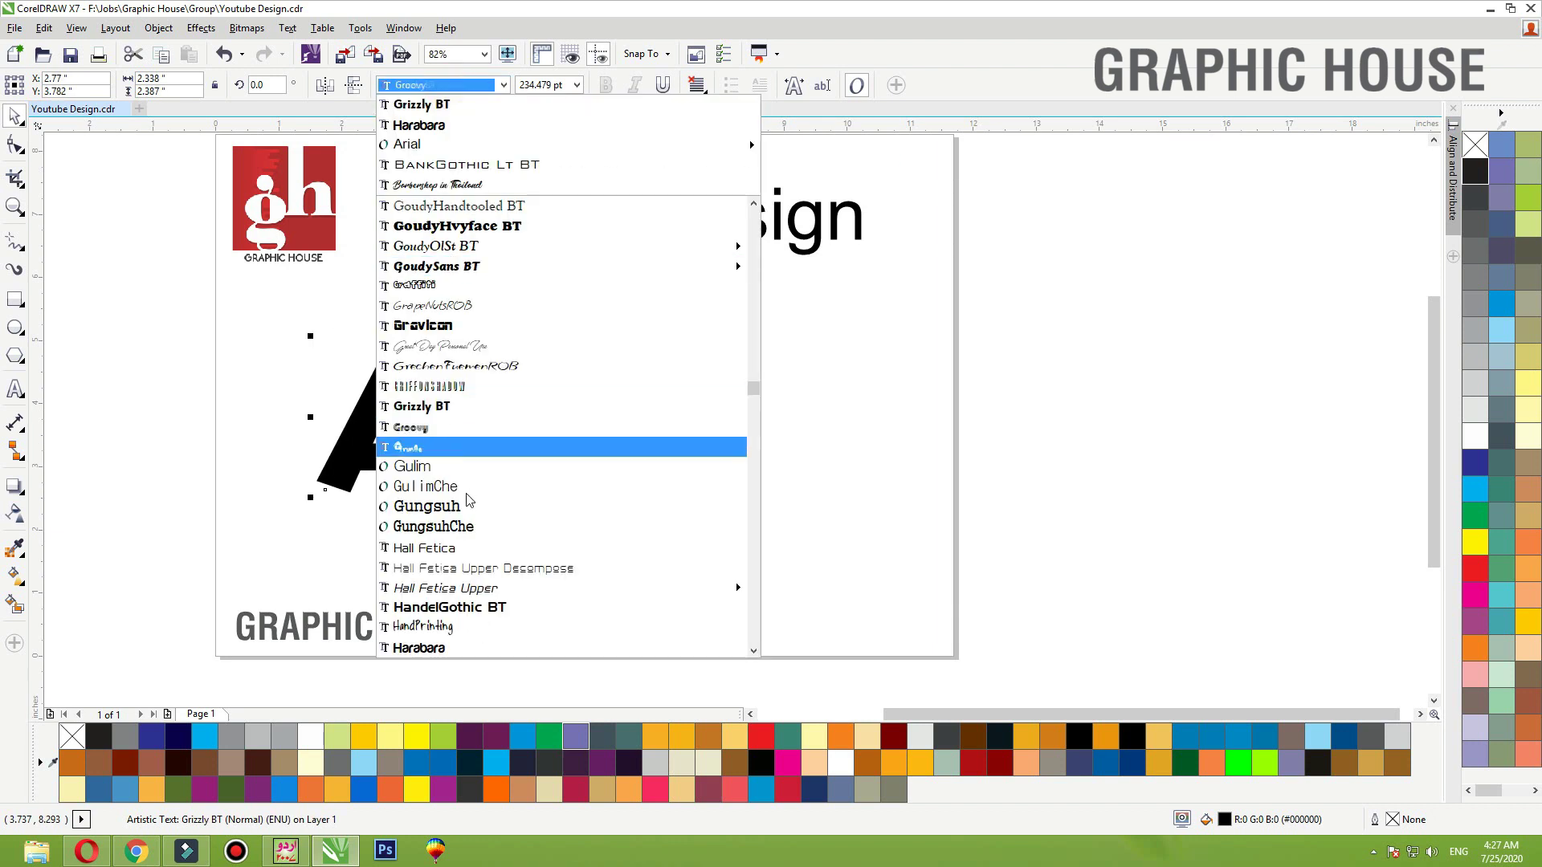
click(469, 429)
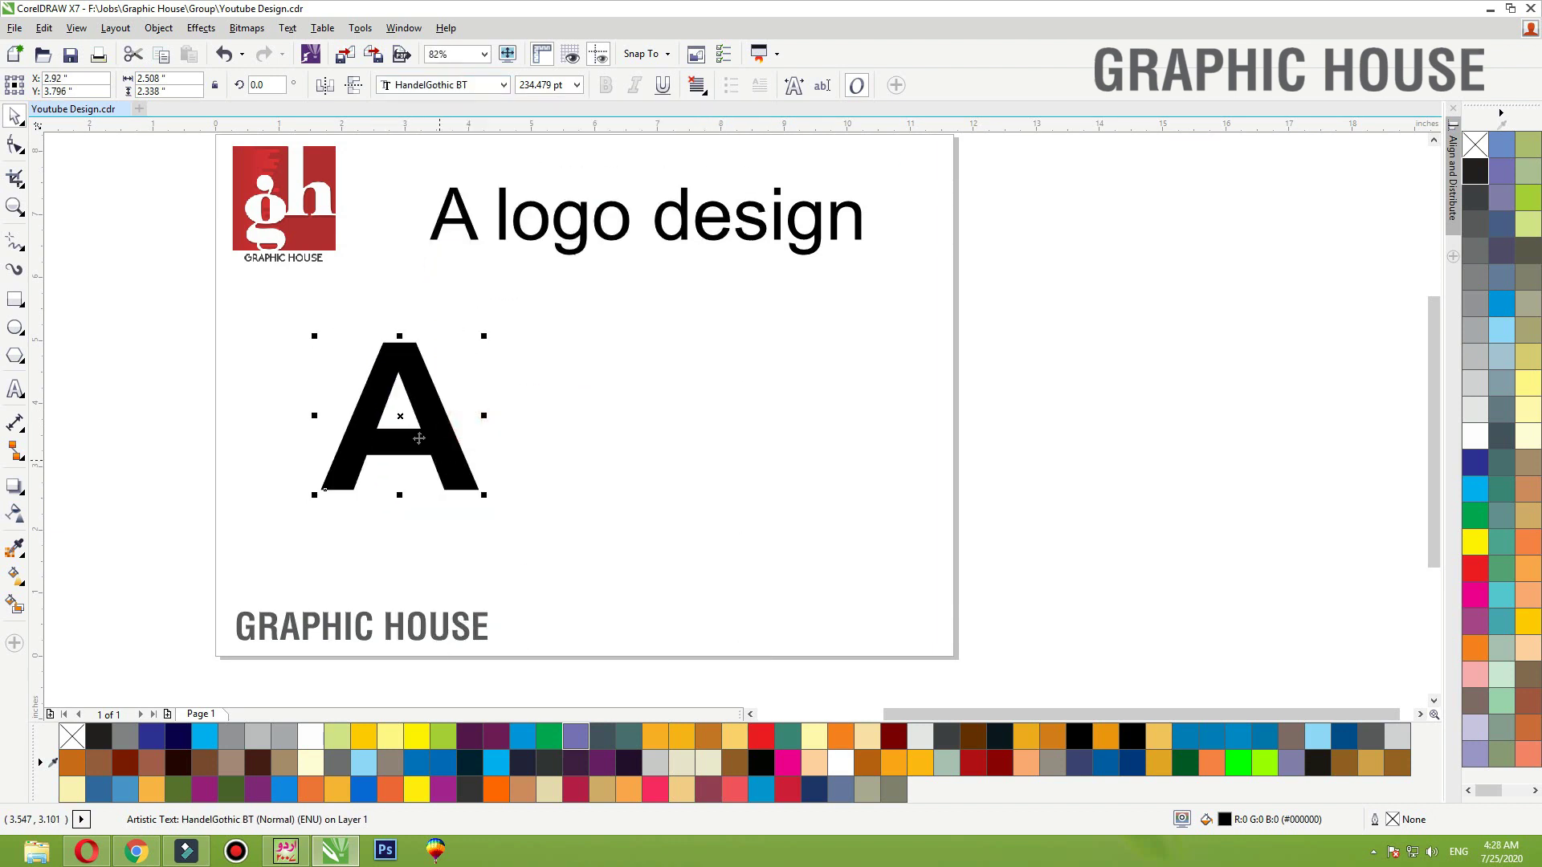
Set the large letter A's font to Hawkmoon Extra-expanded and deselect it
click(442, 86)
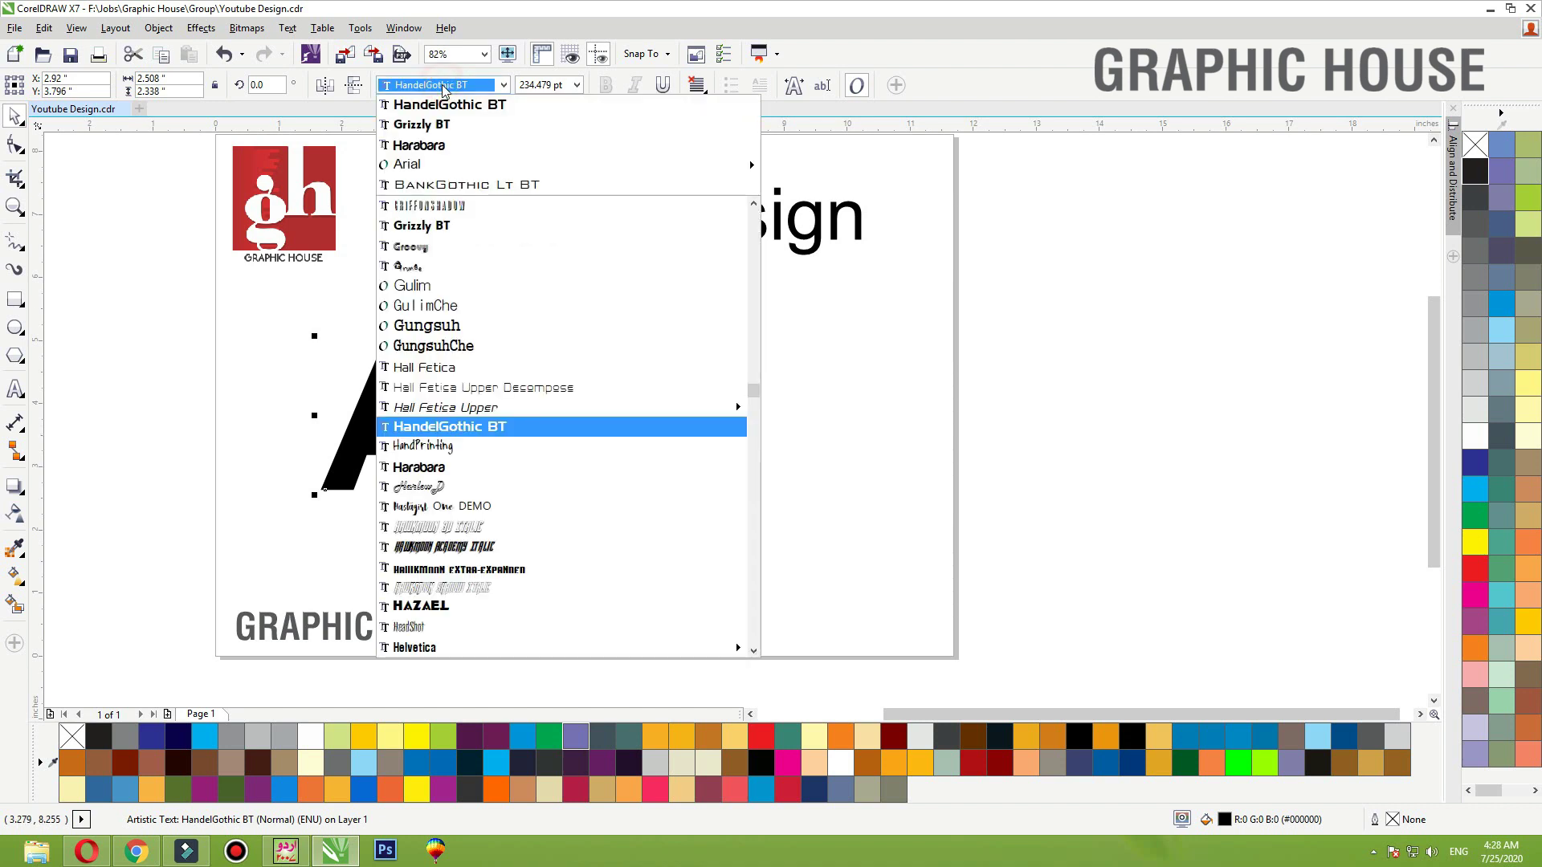
click(456, 569)
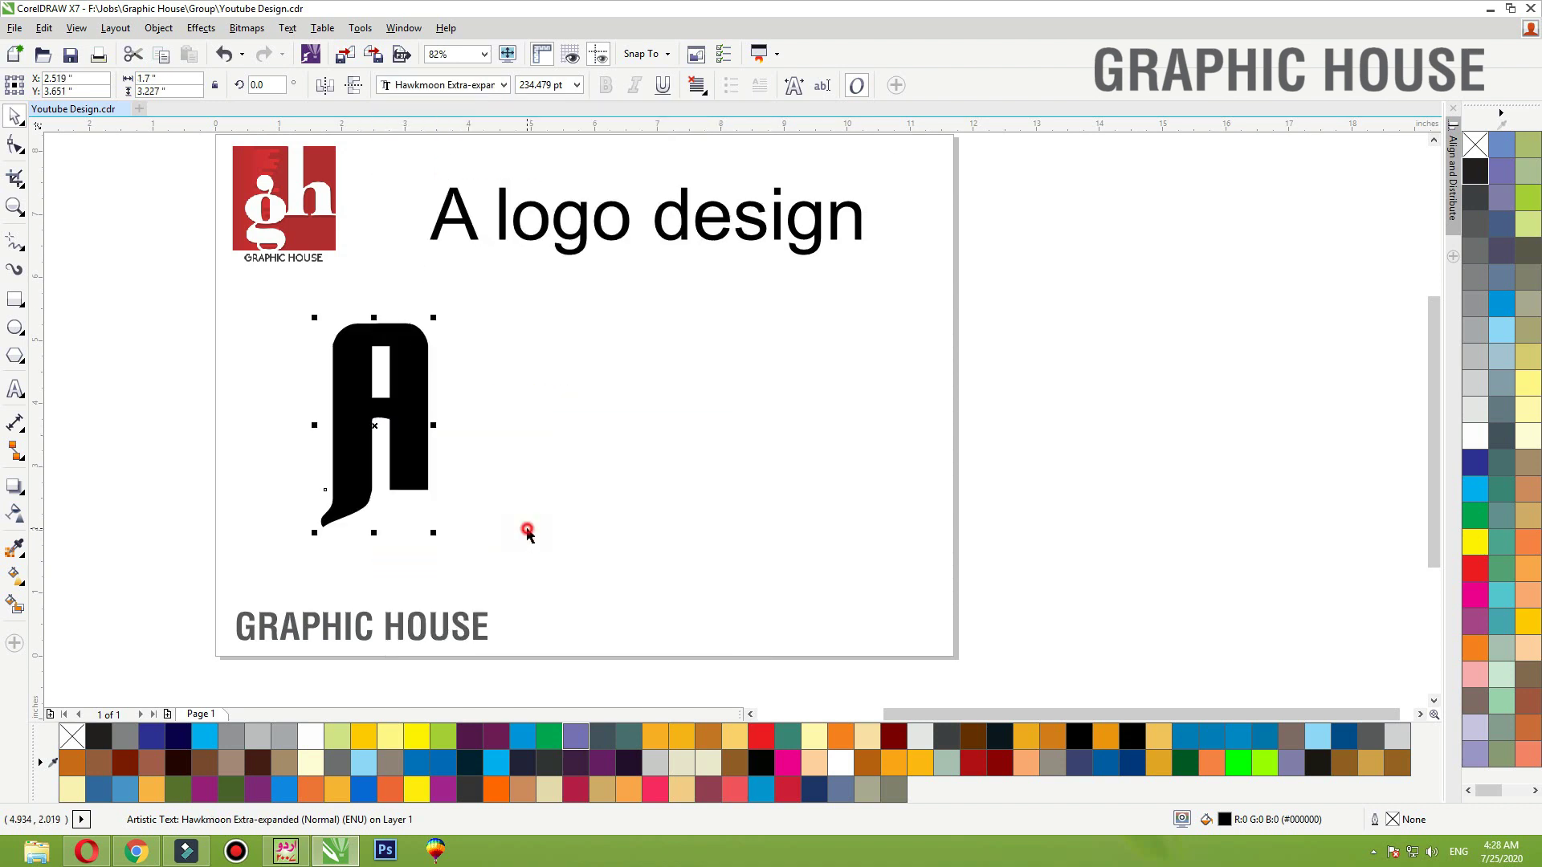
click(527, 529)
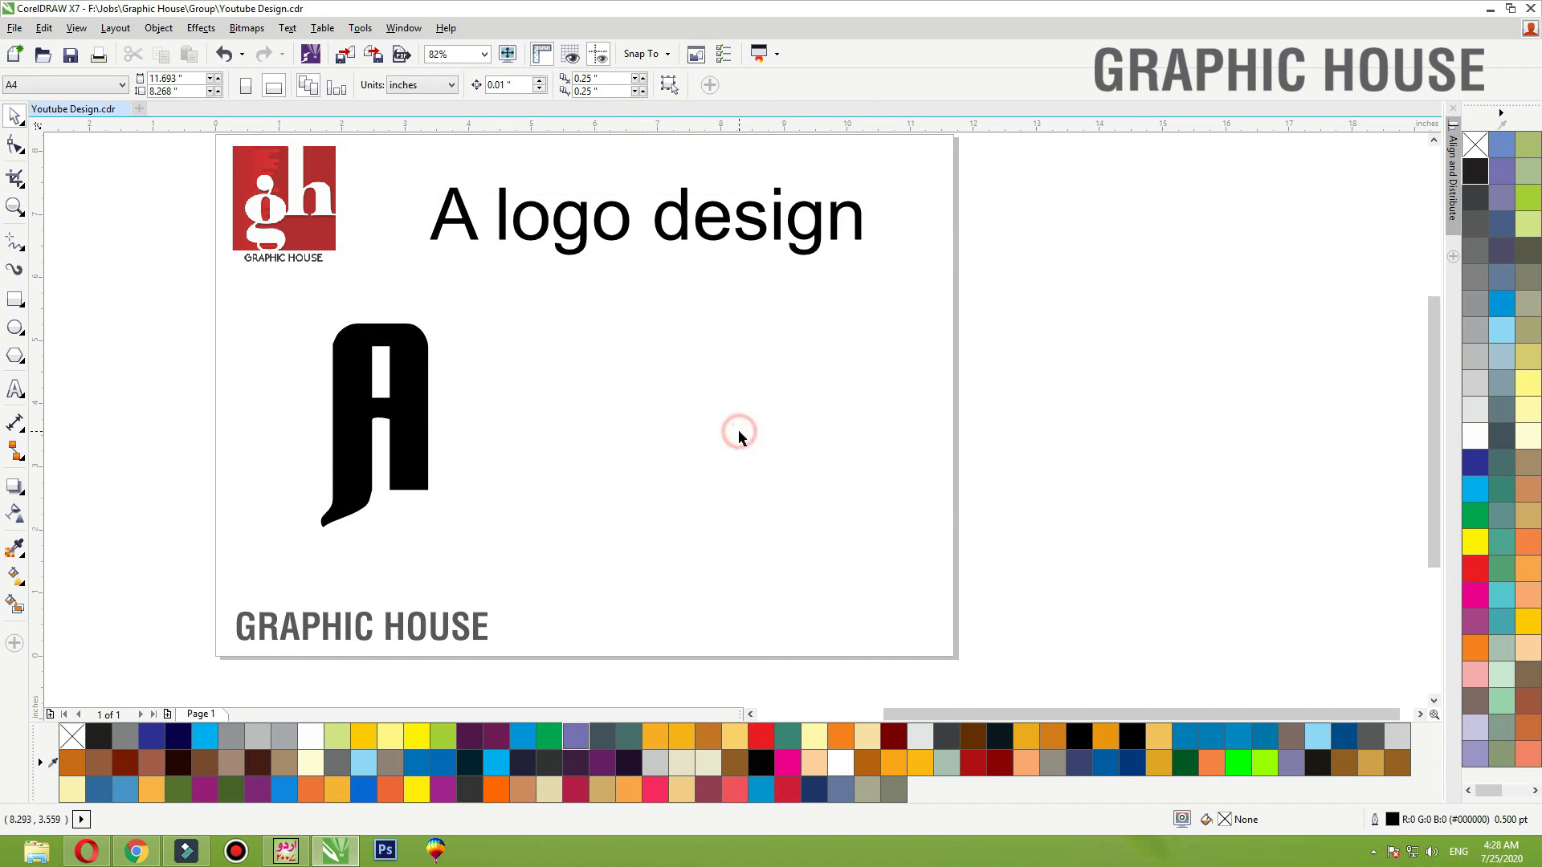
Draw a tall narrow rectangle about 0.59 by 3.14 inches in the empty area beside the letter A
key(F2)
drag(502, 345, 1155, 746)
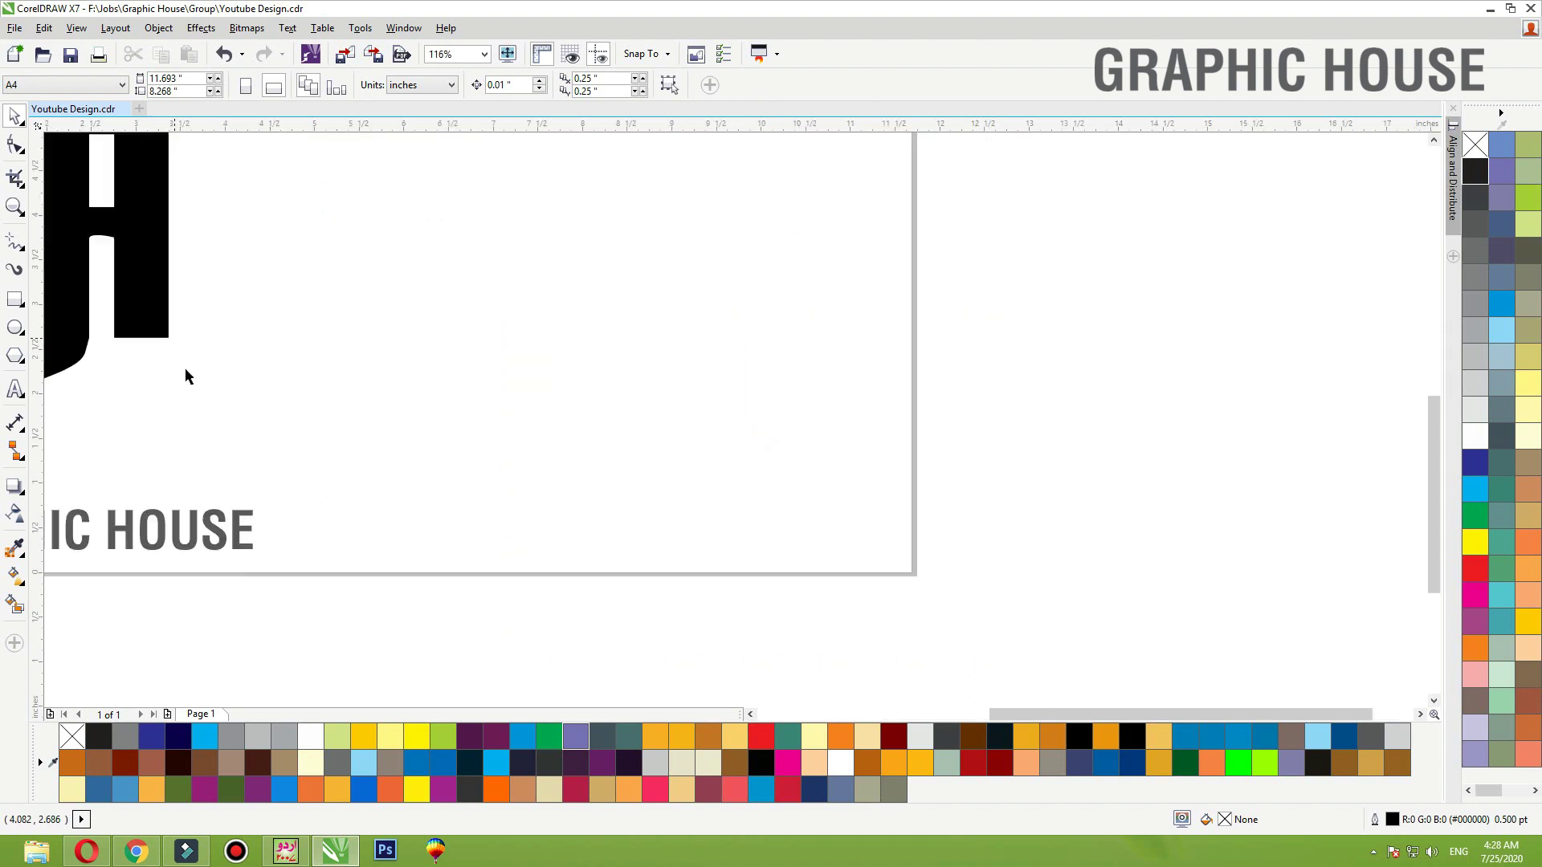
click(15, 298)
drag(435, 201, 488, 483)
key(space)
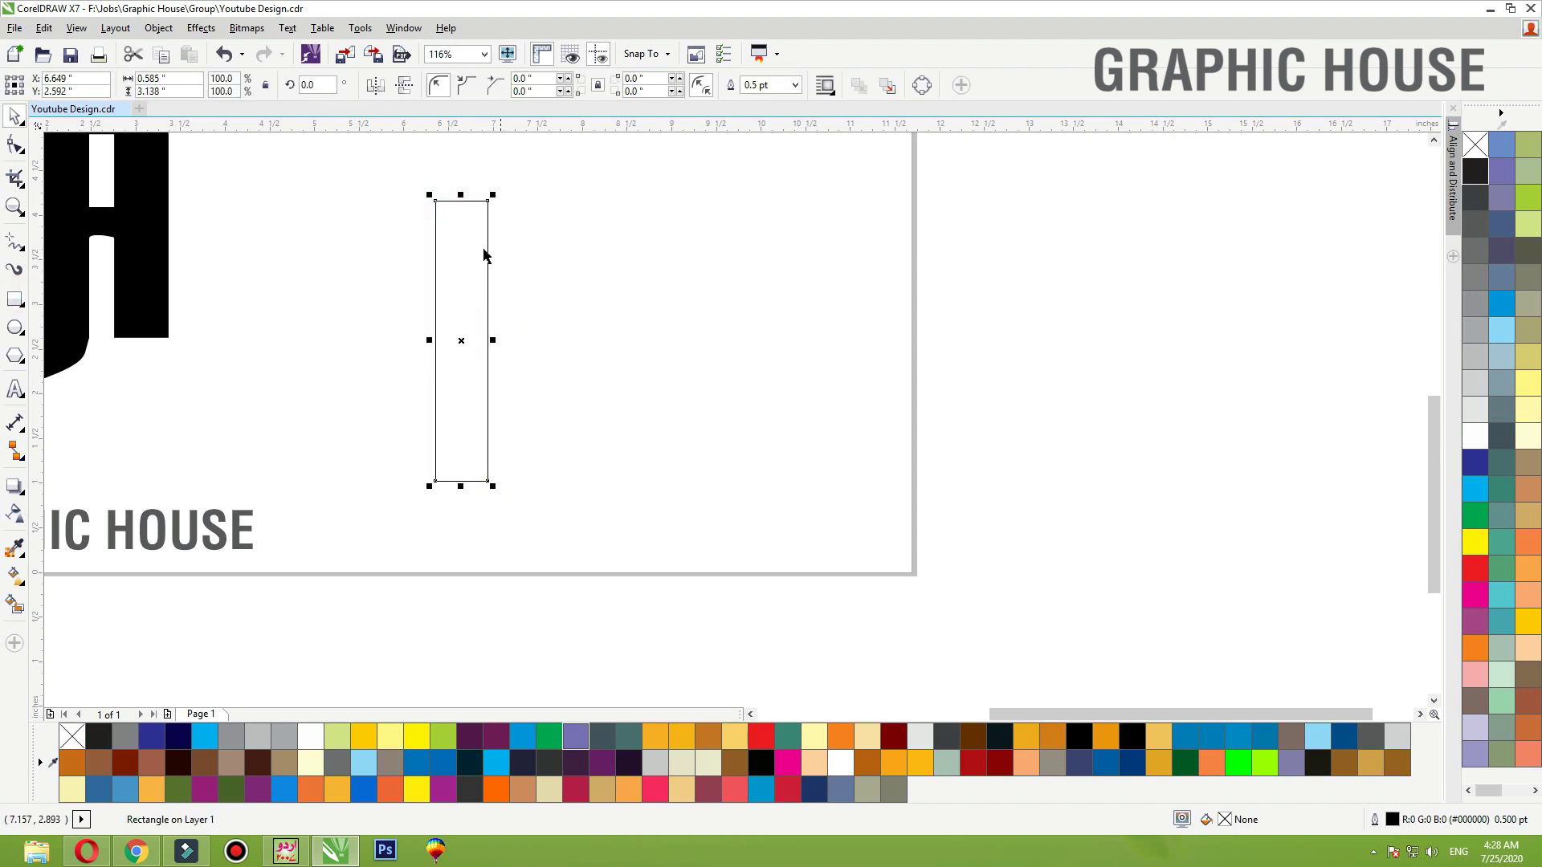
Skew the rectangle's top sideways to the right so the slanted bar spans about 1.4 inches in width
click(448, 201)
drag(461, 195, 525, 199)
click(493, 255)
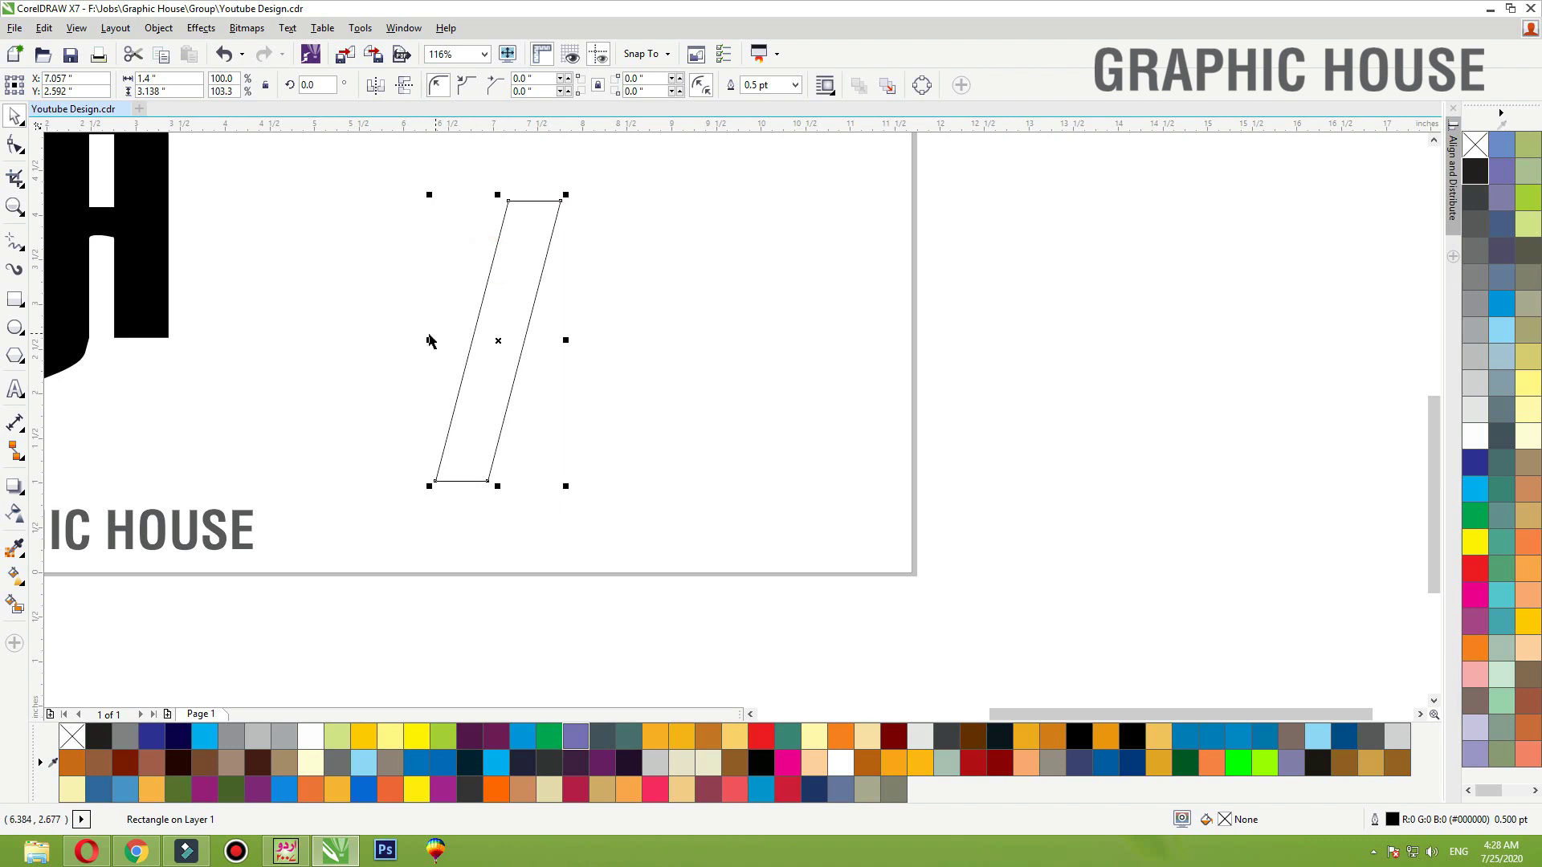
Create a horizontally mirrored copy of the slanted bar and overlap its top edge with the original's to form an A shape
drag(430, 340, 678, 342)
drag(560, 202, 507, 203)
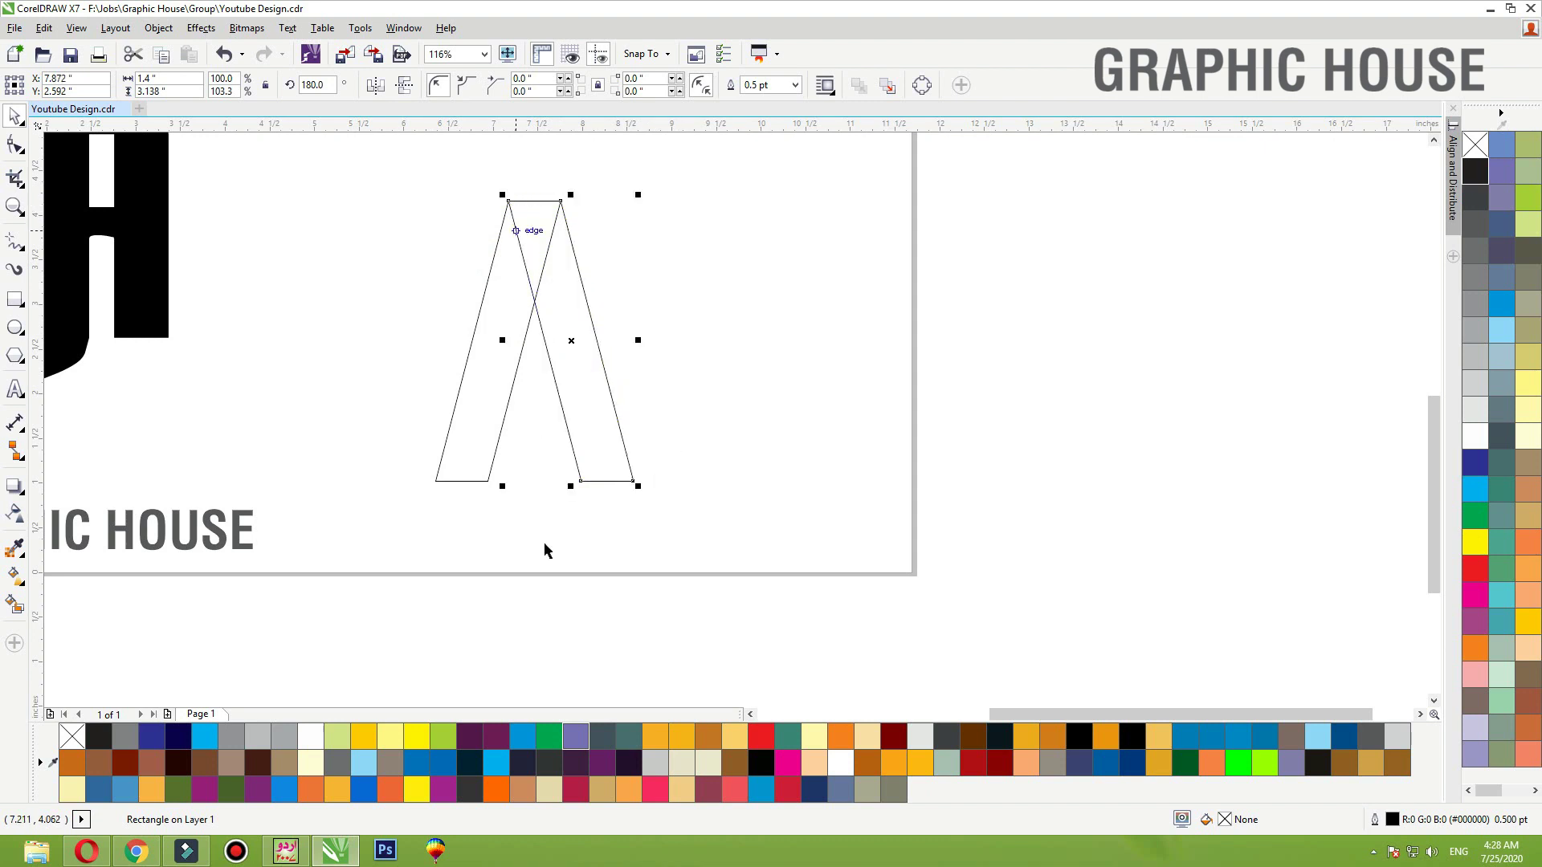
click(704, 415)
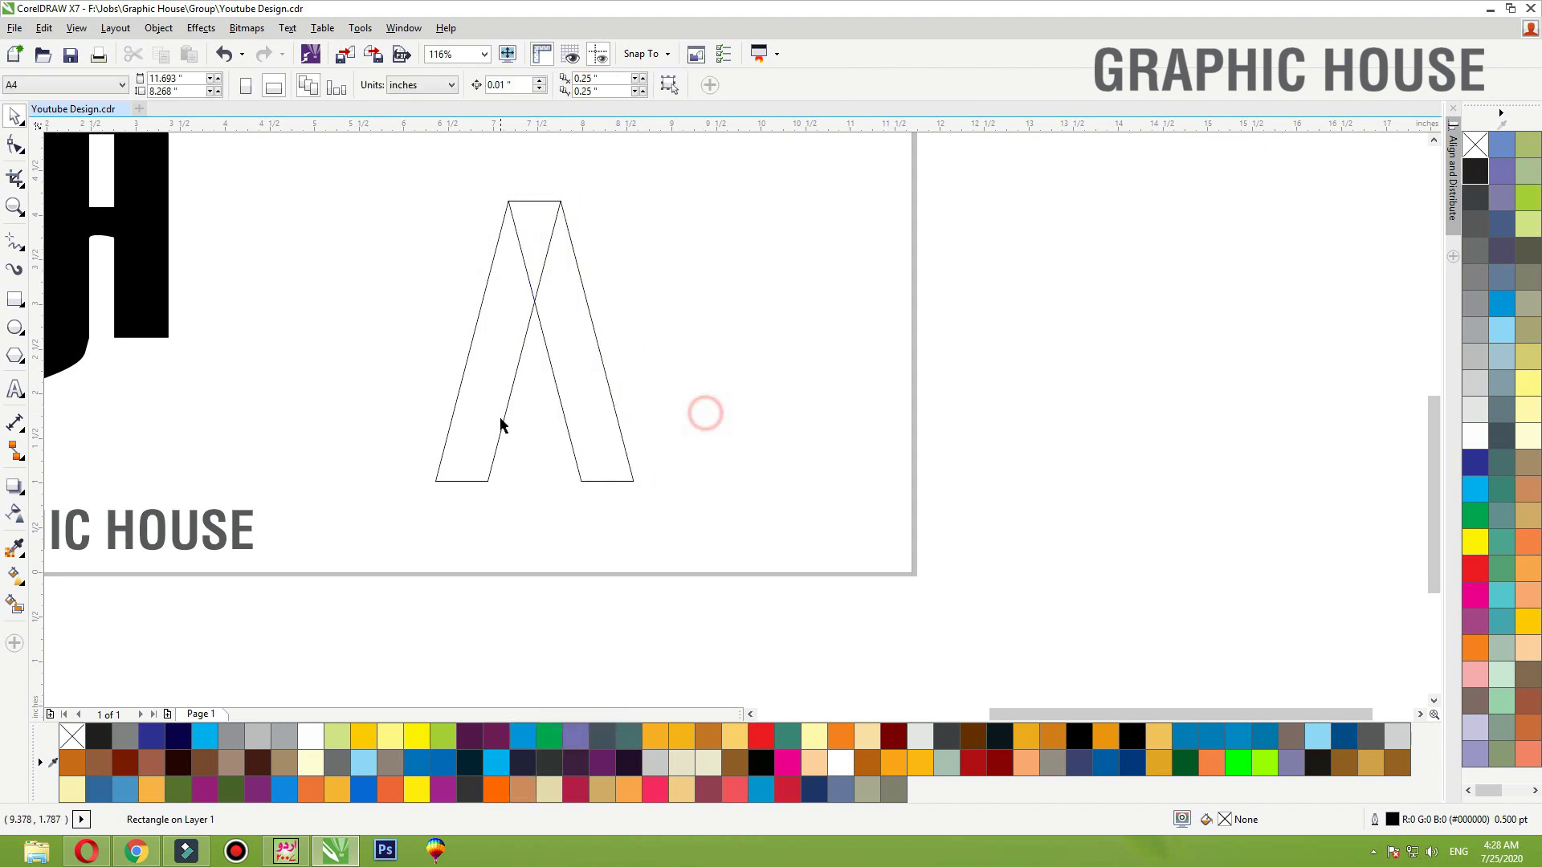
Fill the A's left leg with dark blue, C 100, M 100, Y 0, K 60
click(504, 419)
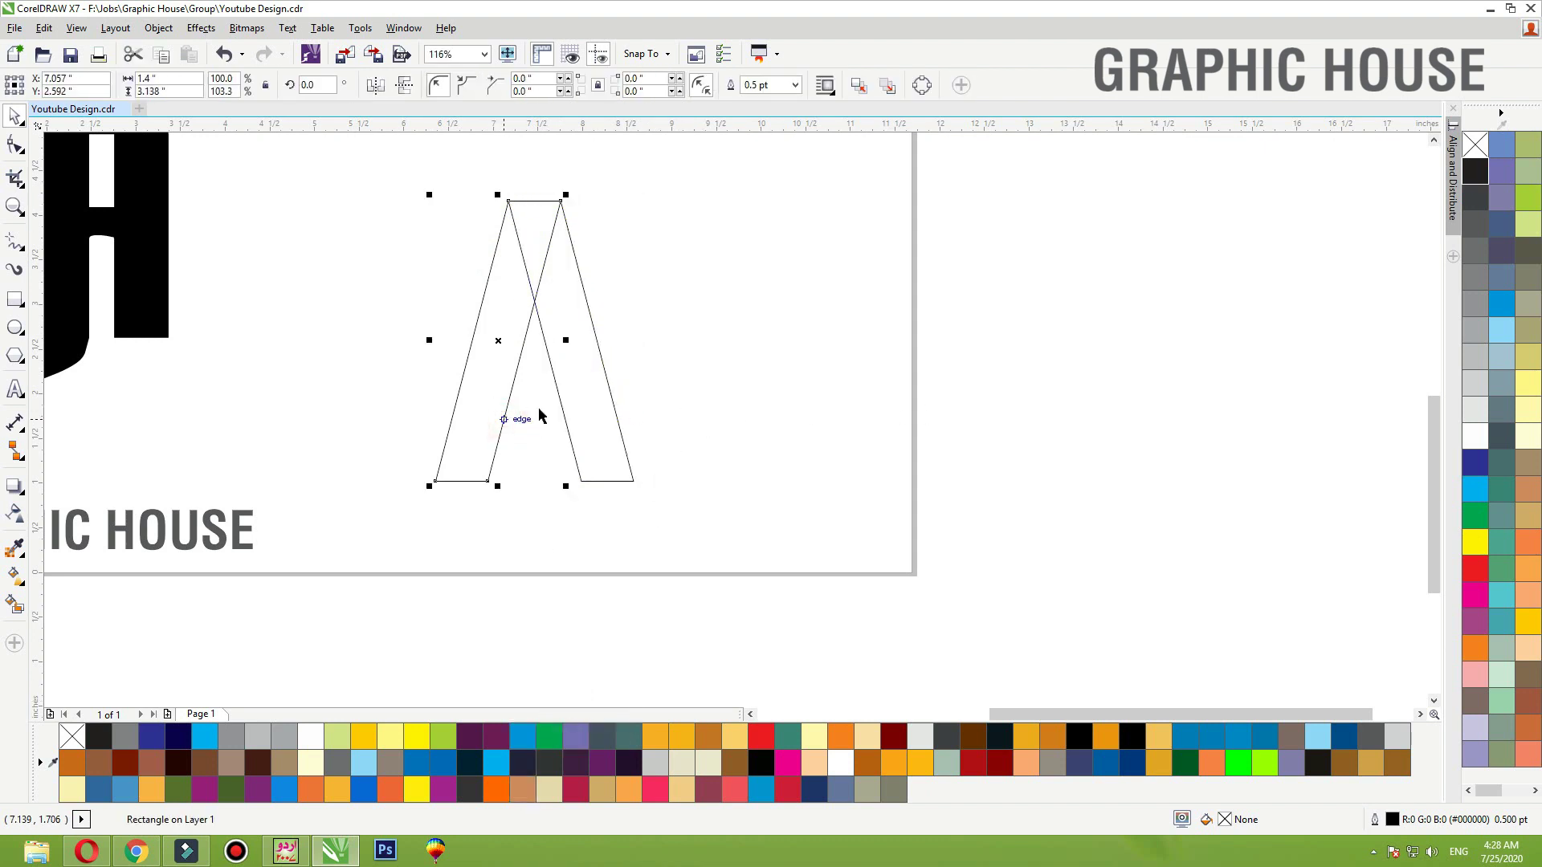
click(1475, 462)
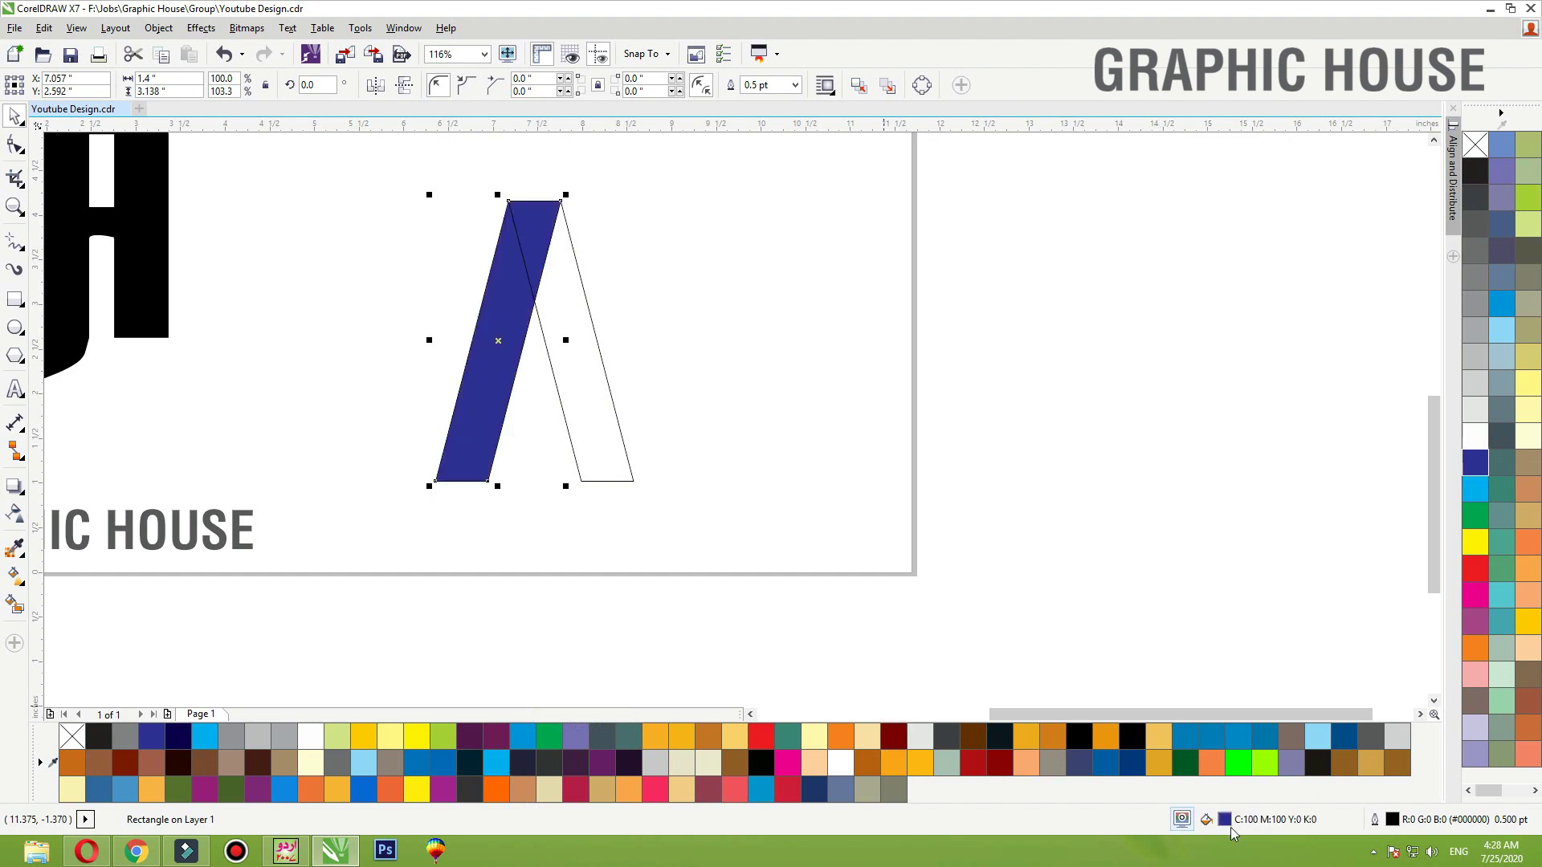
key(shift+F11)
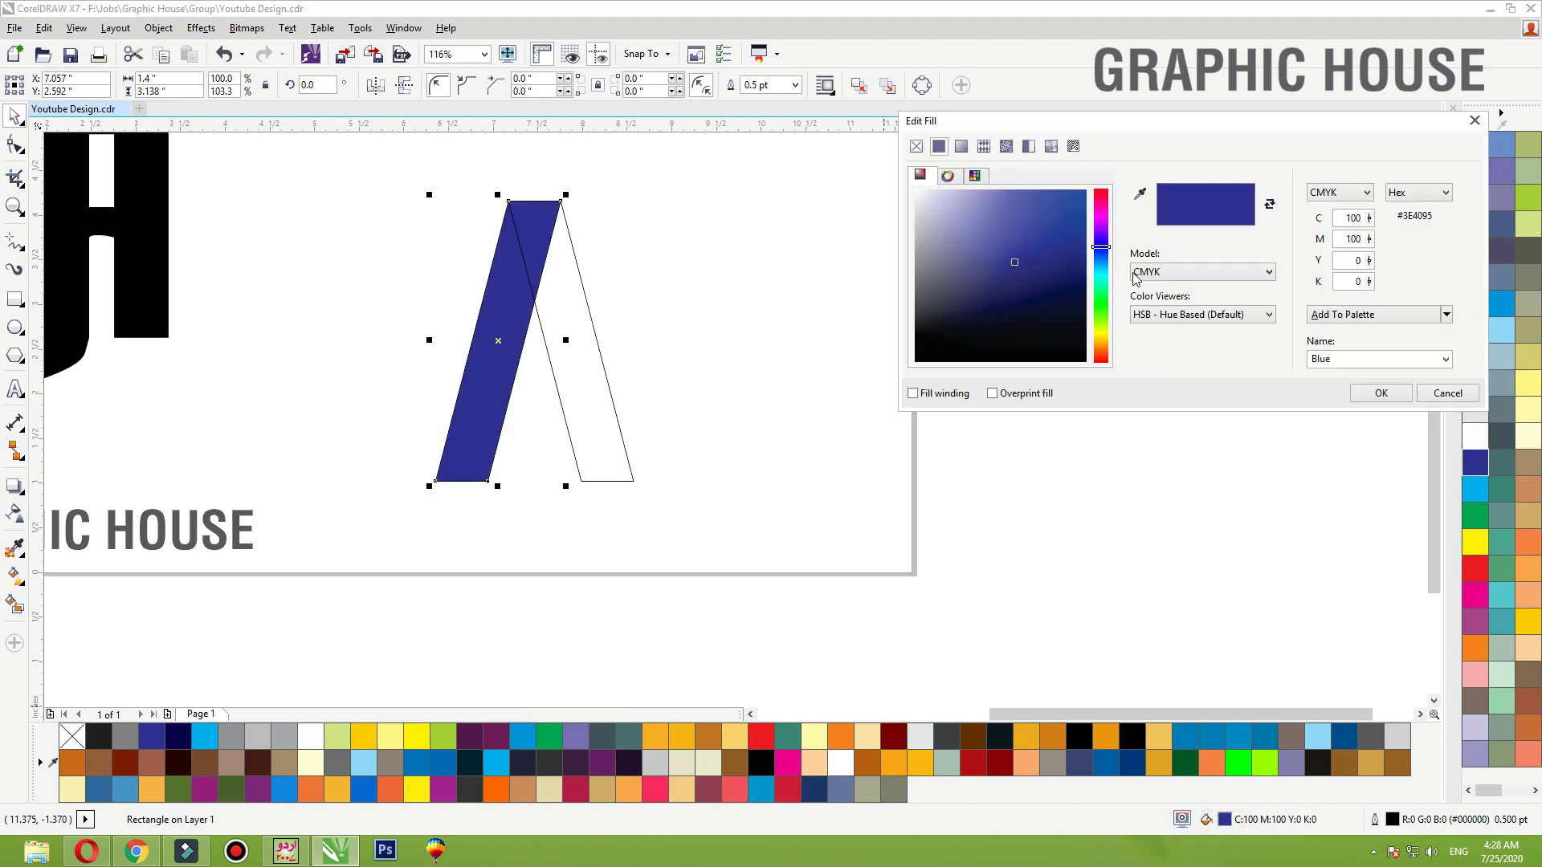
double_click(1352, 281)
text(60)
key(shift+Tab)
click(1380, 393)
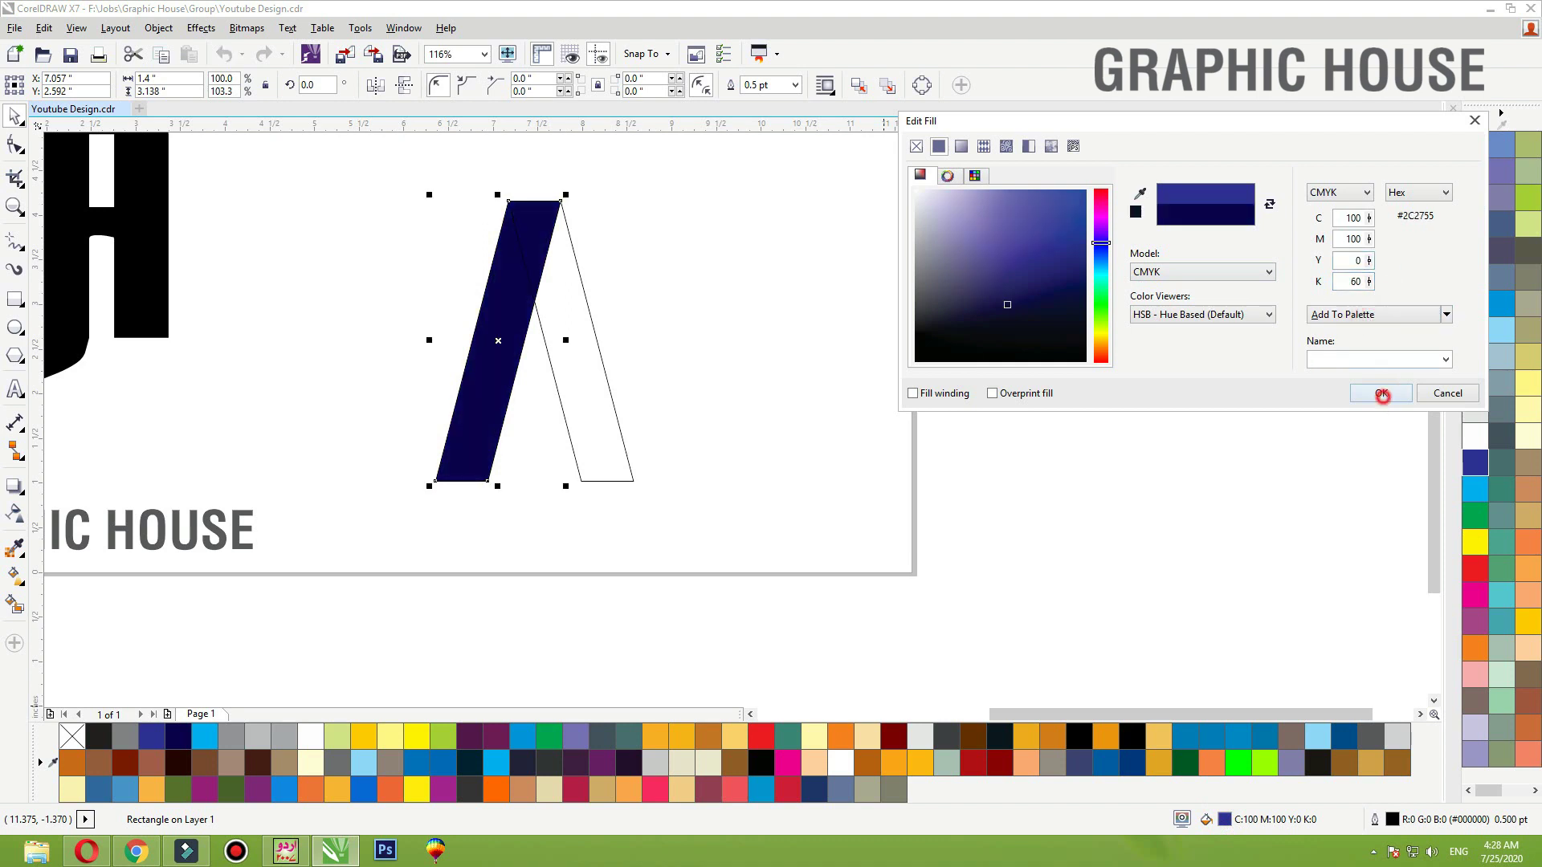
Apply a linear gradient to the left leg from the dark blue at its foot to blue at its top
click(467, 468)
drag(467, 468, 520, 215)
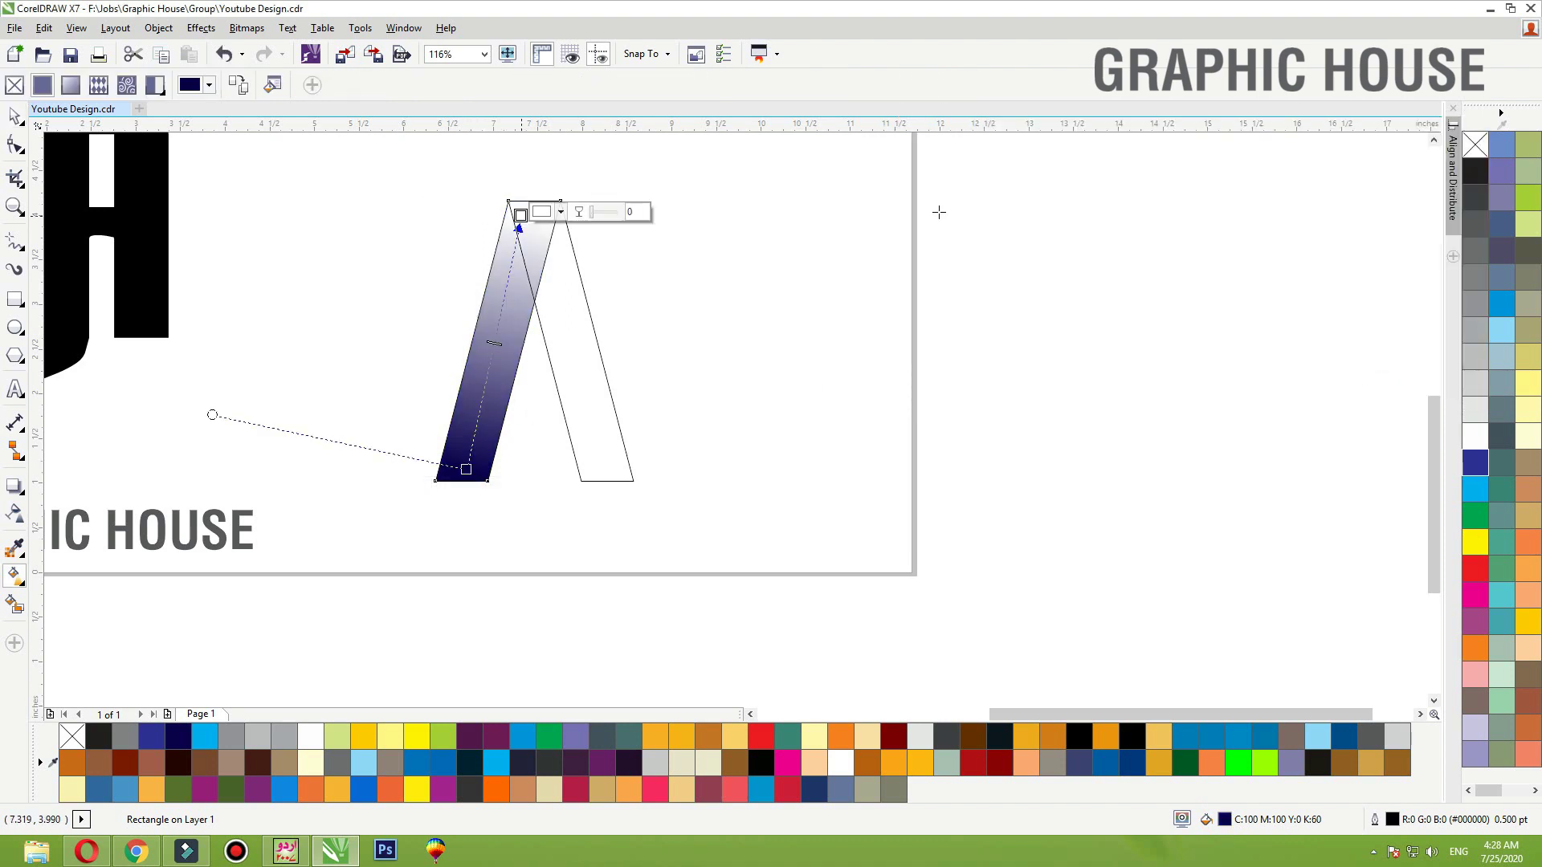
click(1476, 468)
key(space)
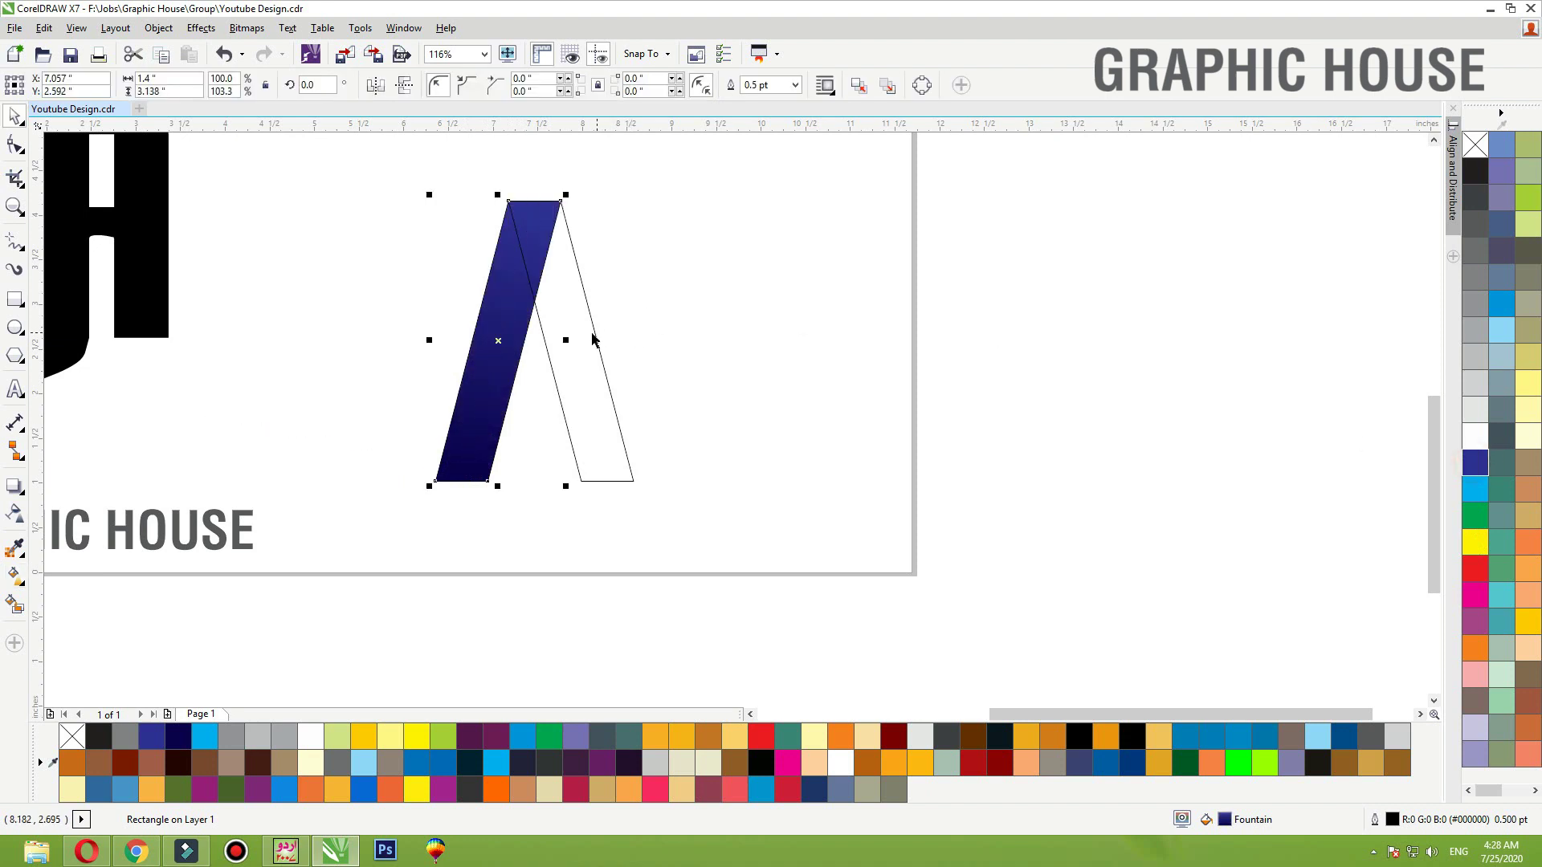
Fill the right leg with 50% black grey, remove its outline and send it behind the blue leg
click(595, 337)
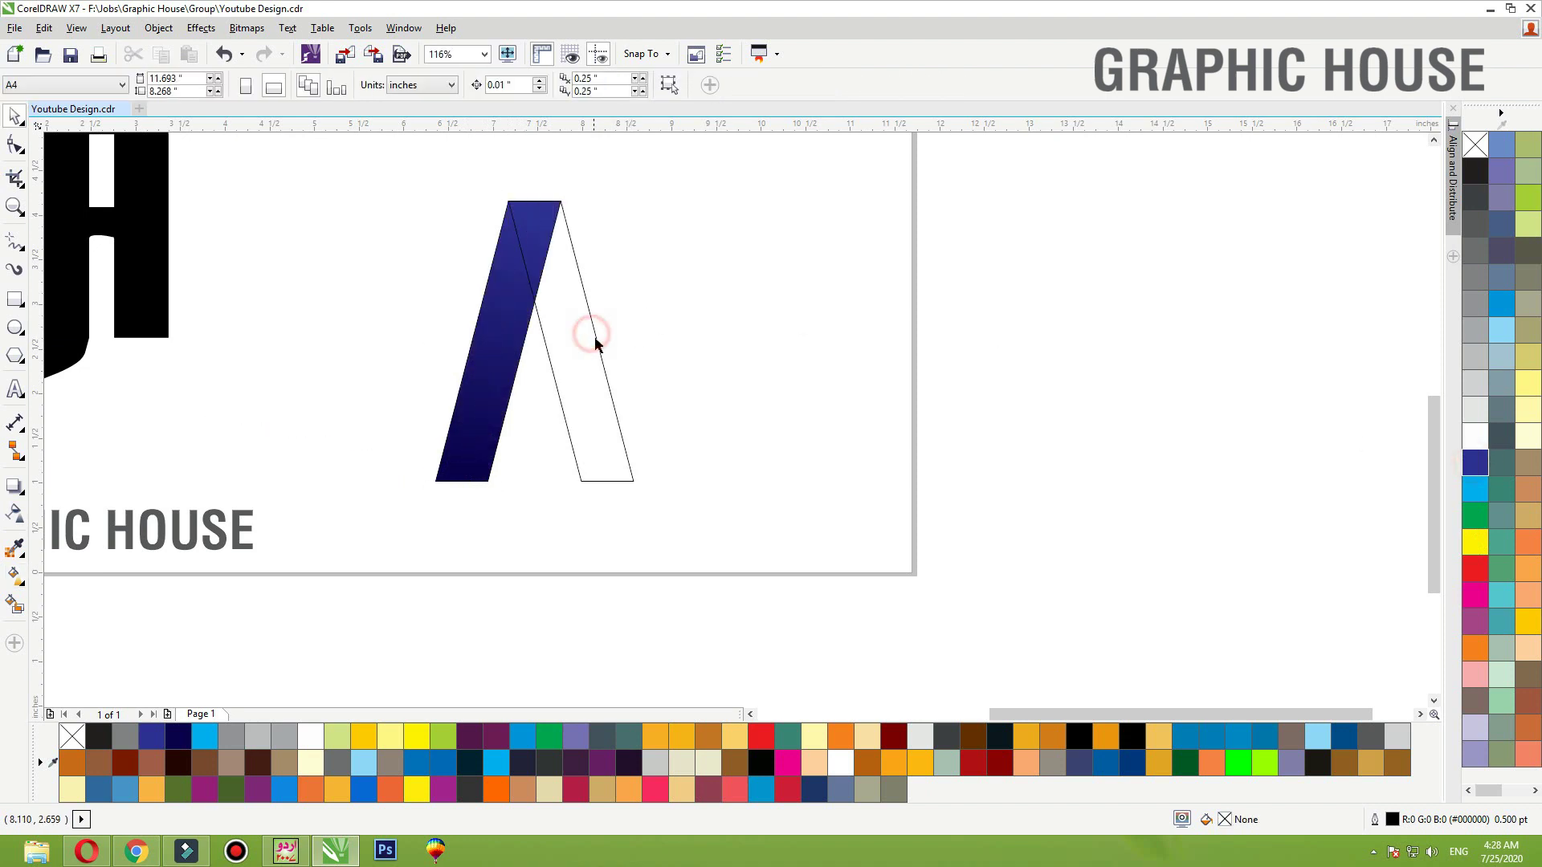
click(1476, 304)
right_click(1476, 147)
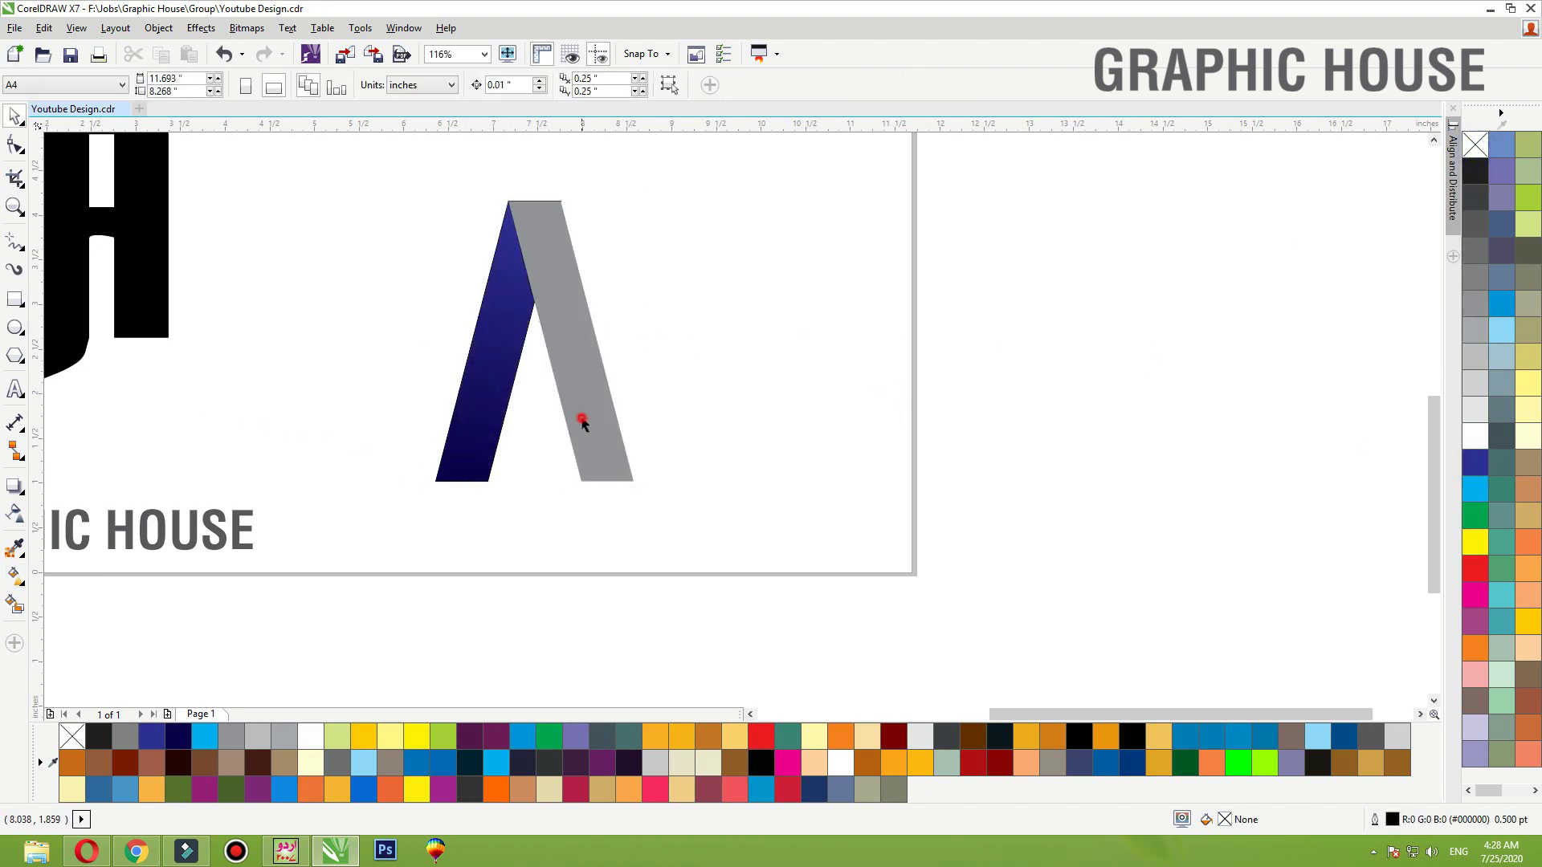
key(shift+Page_Down)
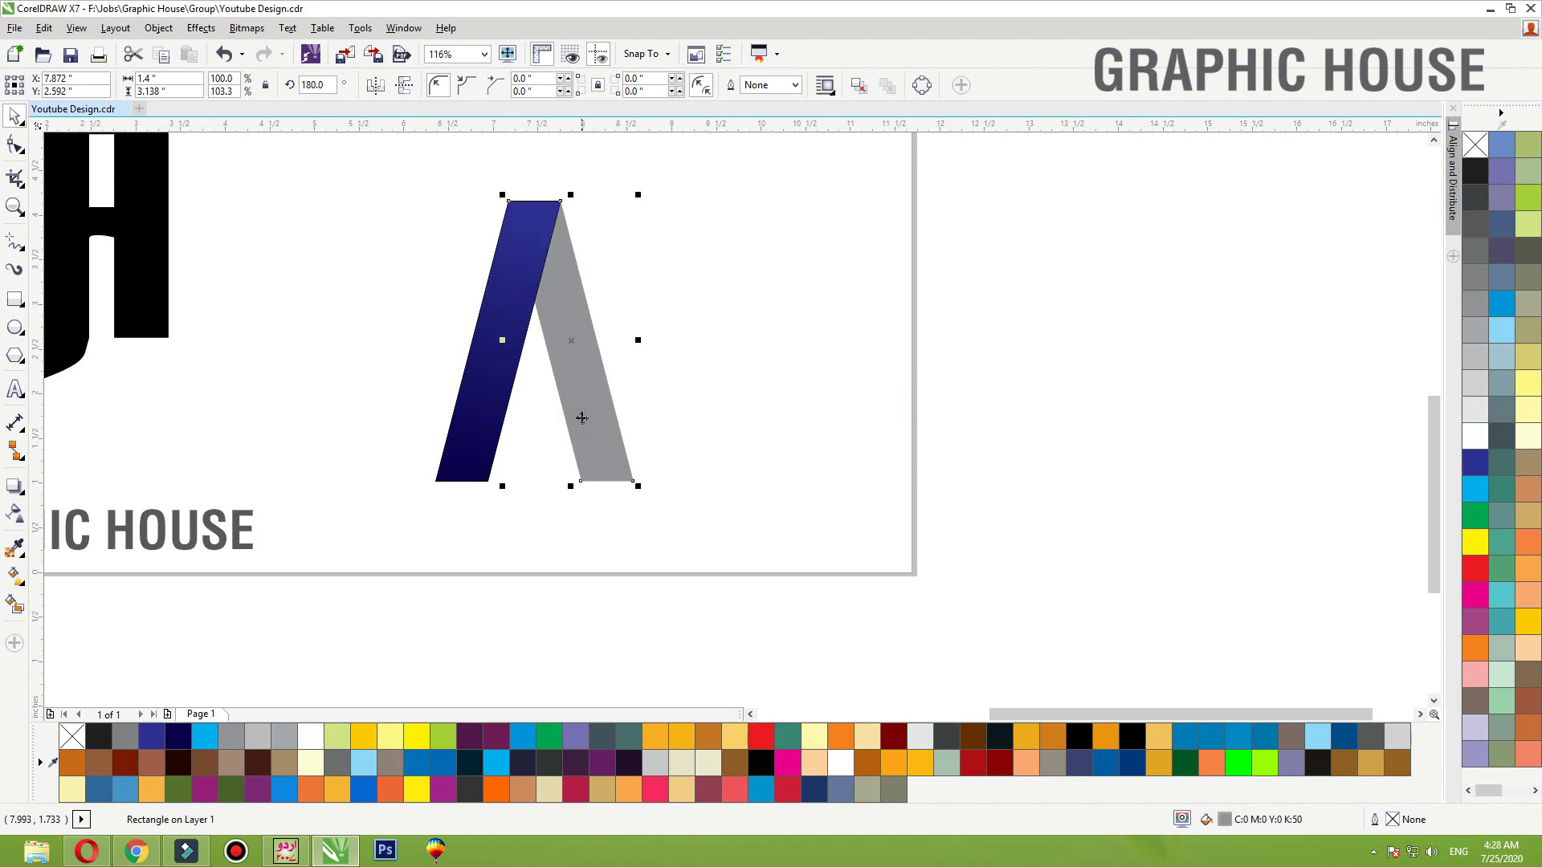
Remove the blue leg's outline and stretch both legs together from the centre to about 2.84 inches wide
click(710, 365)
click(522, 313)
drag(666, 180, 430, 498)
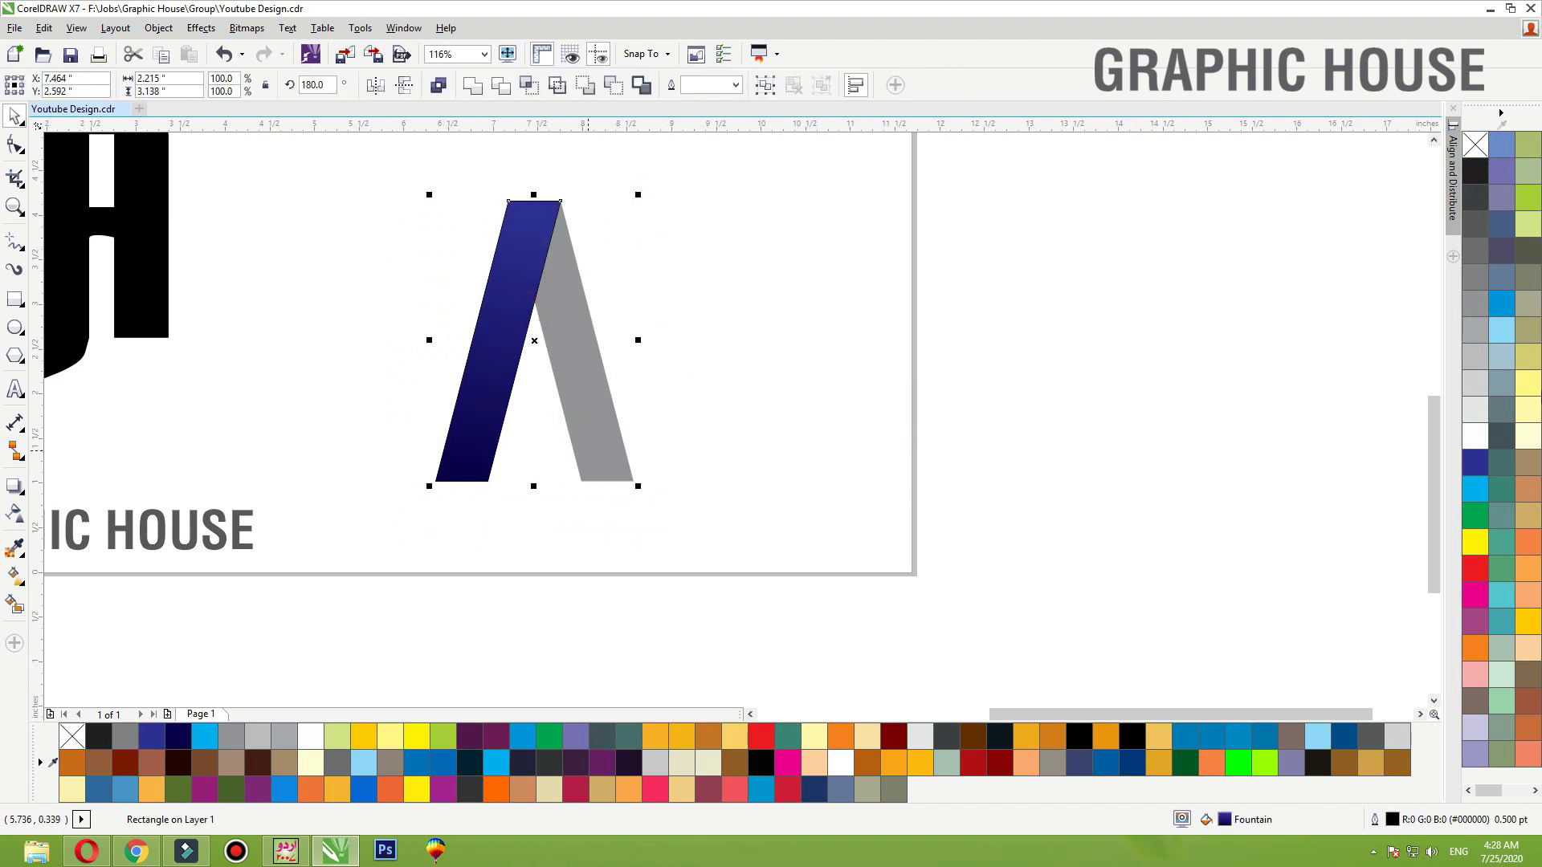
key(shift+F2)
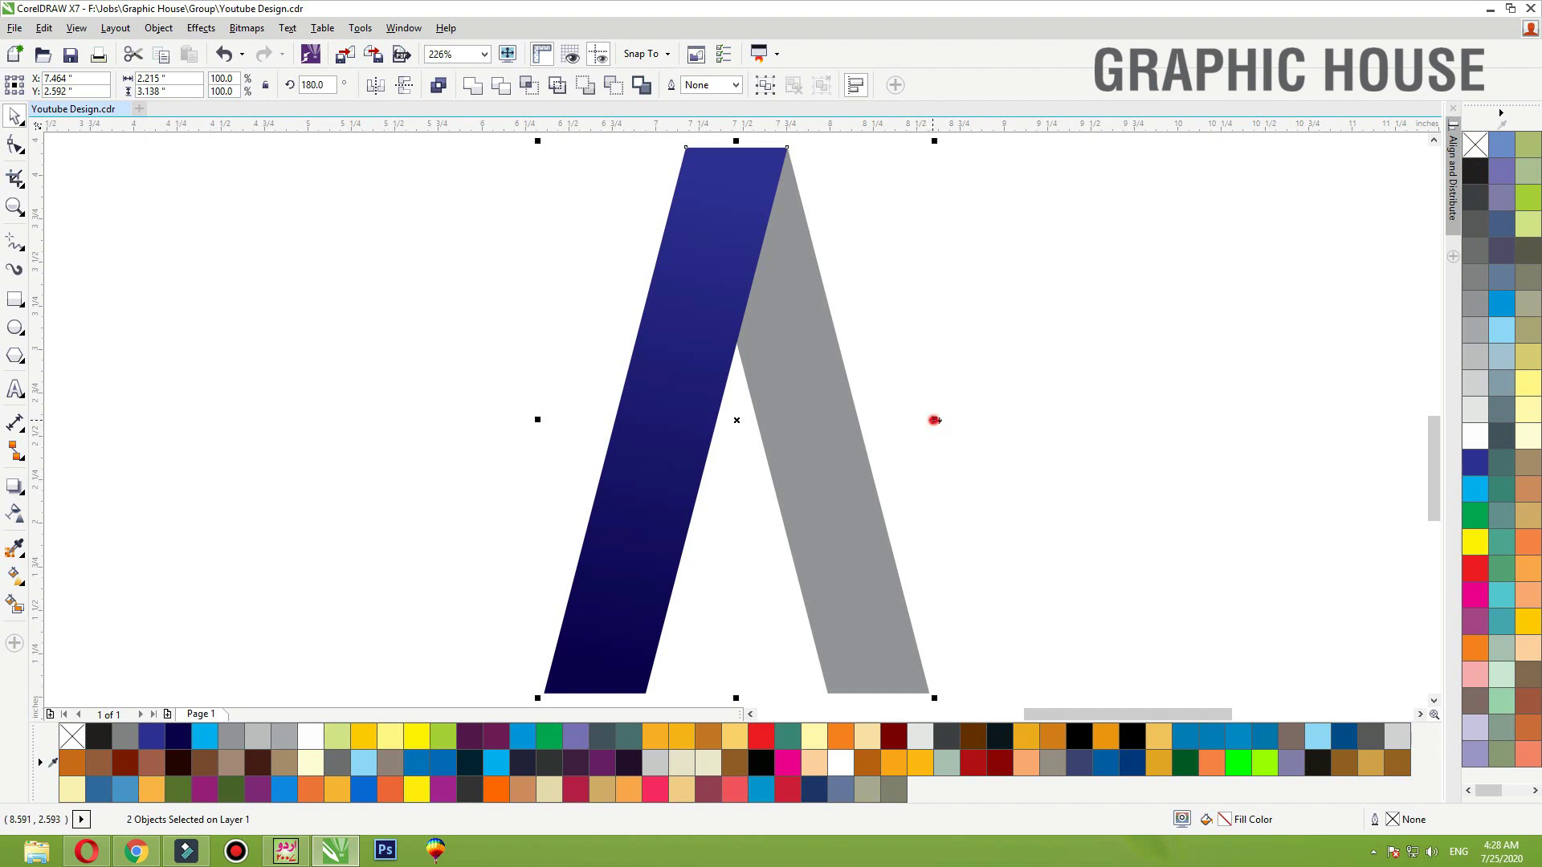
drag(934, 420, 982, 412)
click(1025, 371)
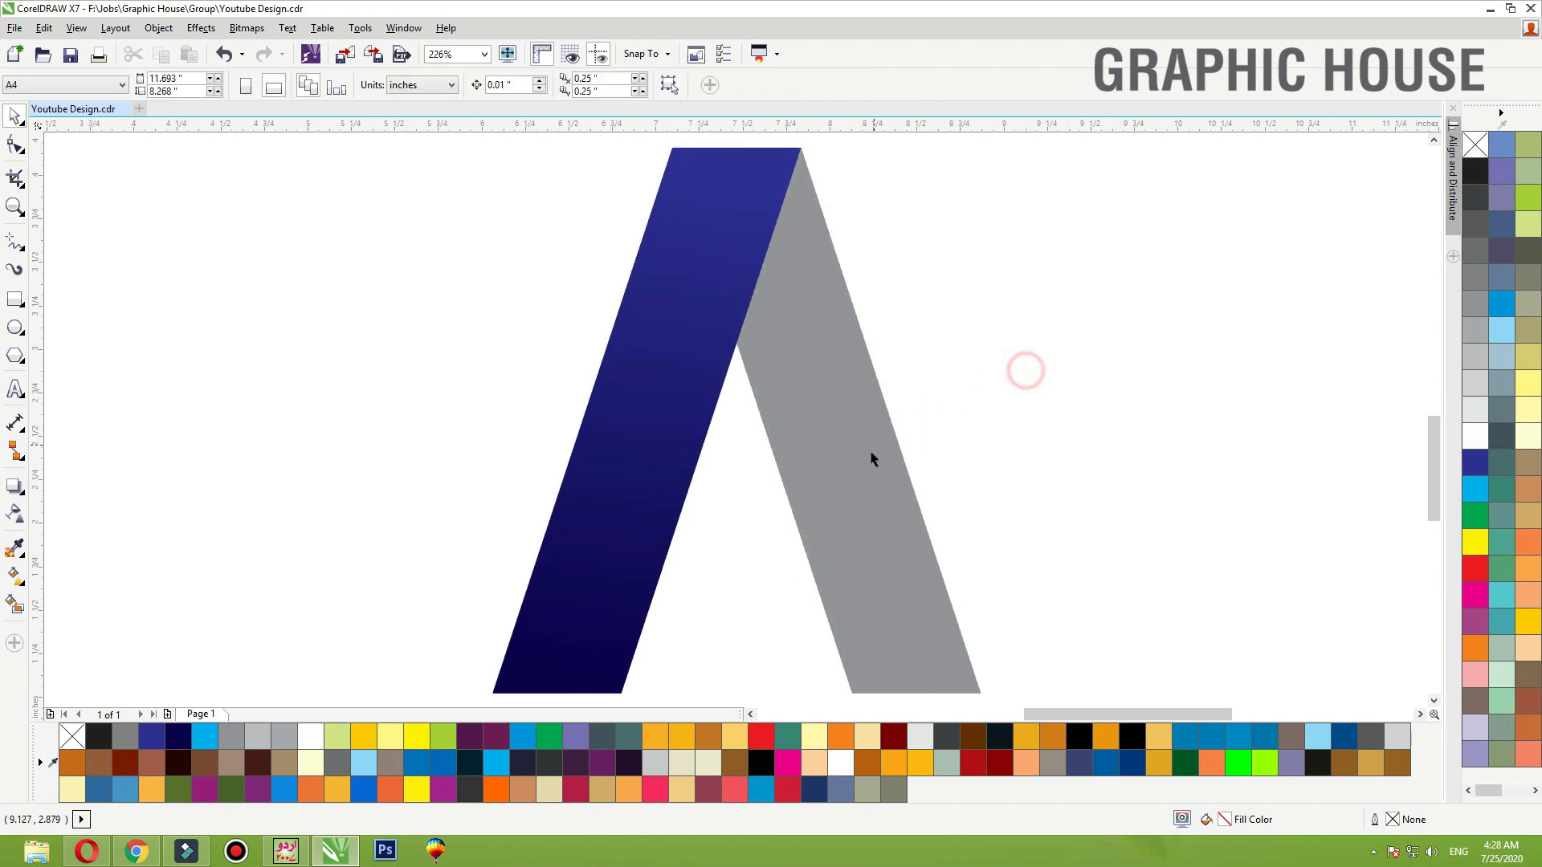
click(869, 453)
shift+click(717, 444)
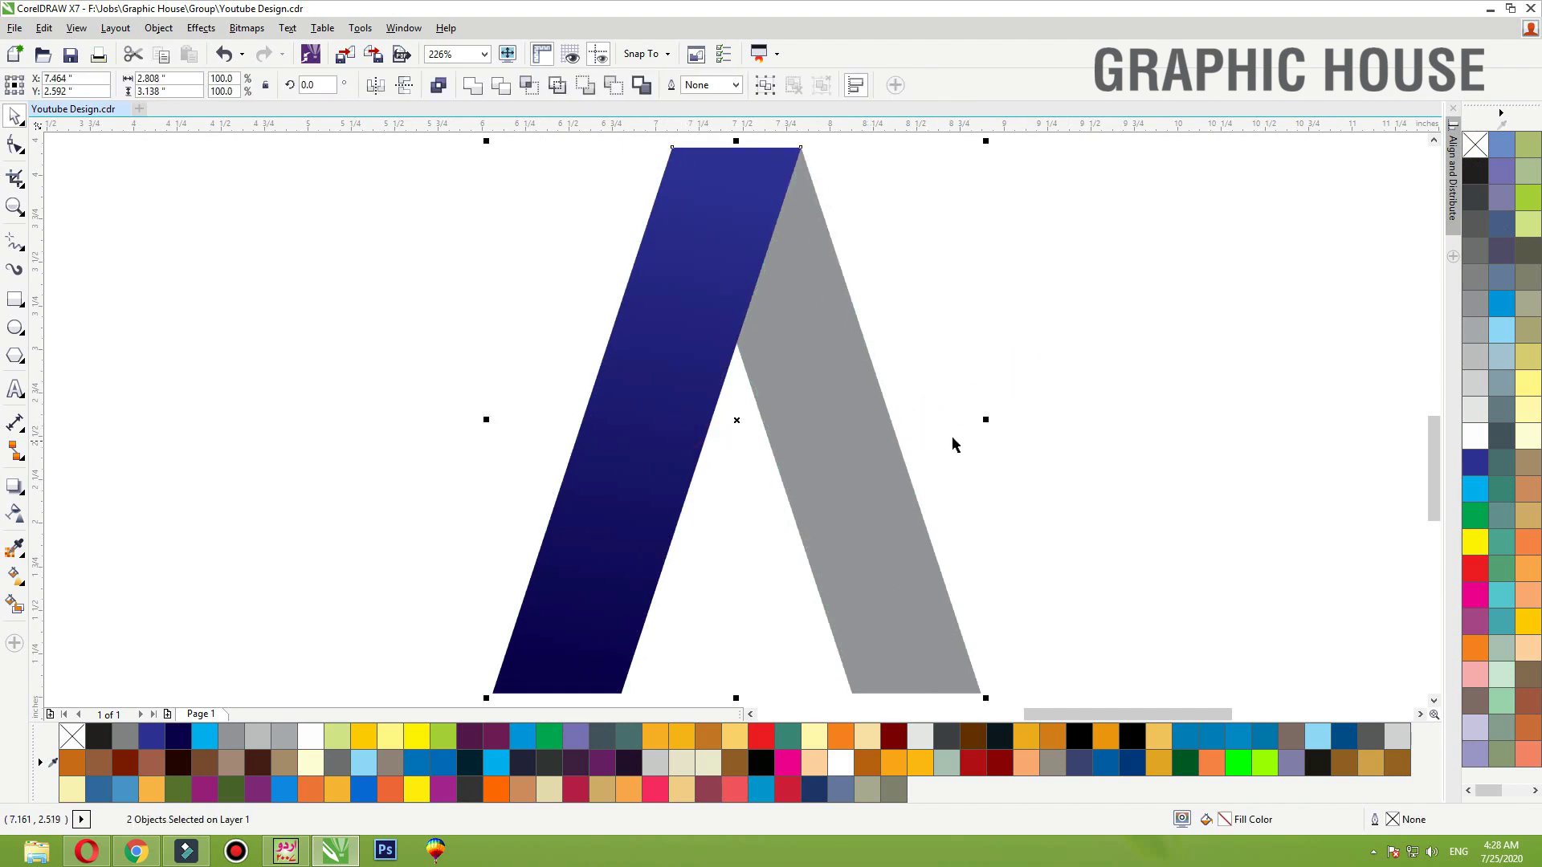
mouse_move(984, 420)
mouse_down()
mouse_move(864, 418)
mouse_move(987, 418)
mouse_up()
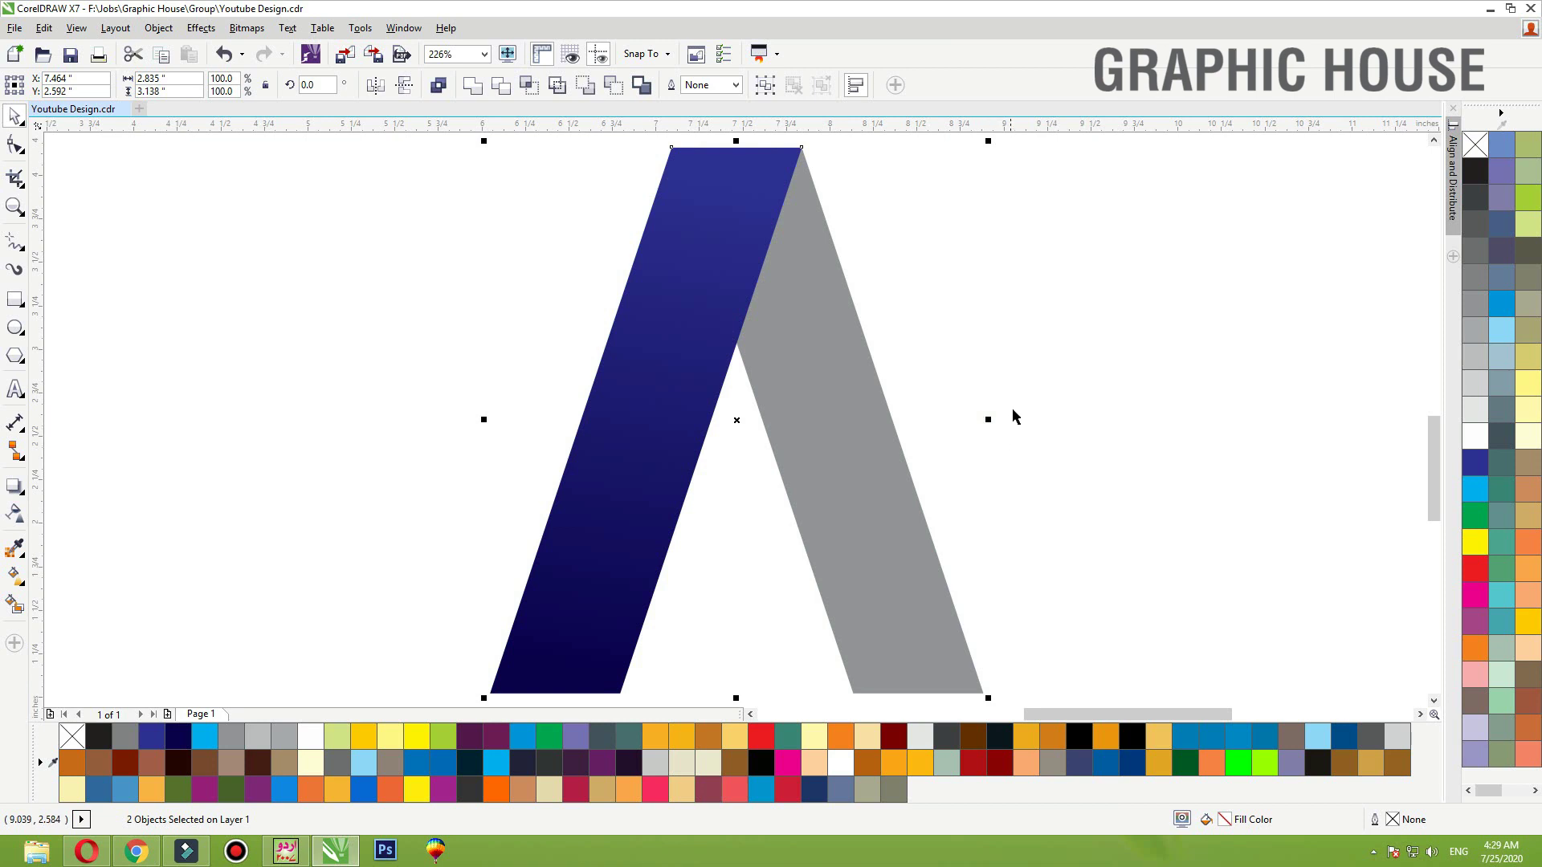
click(1024, 382)
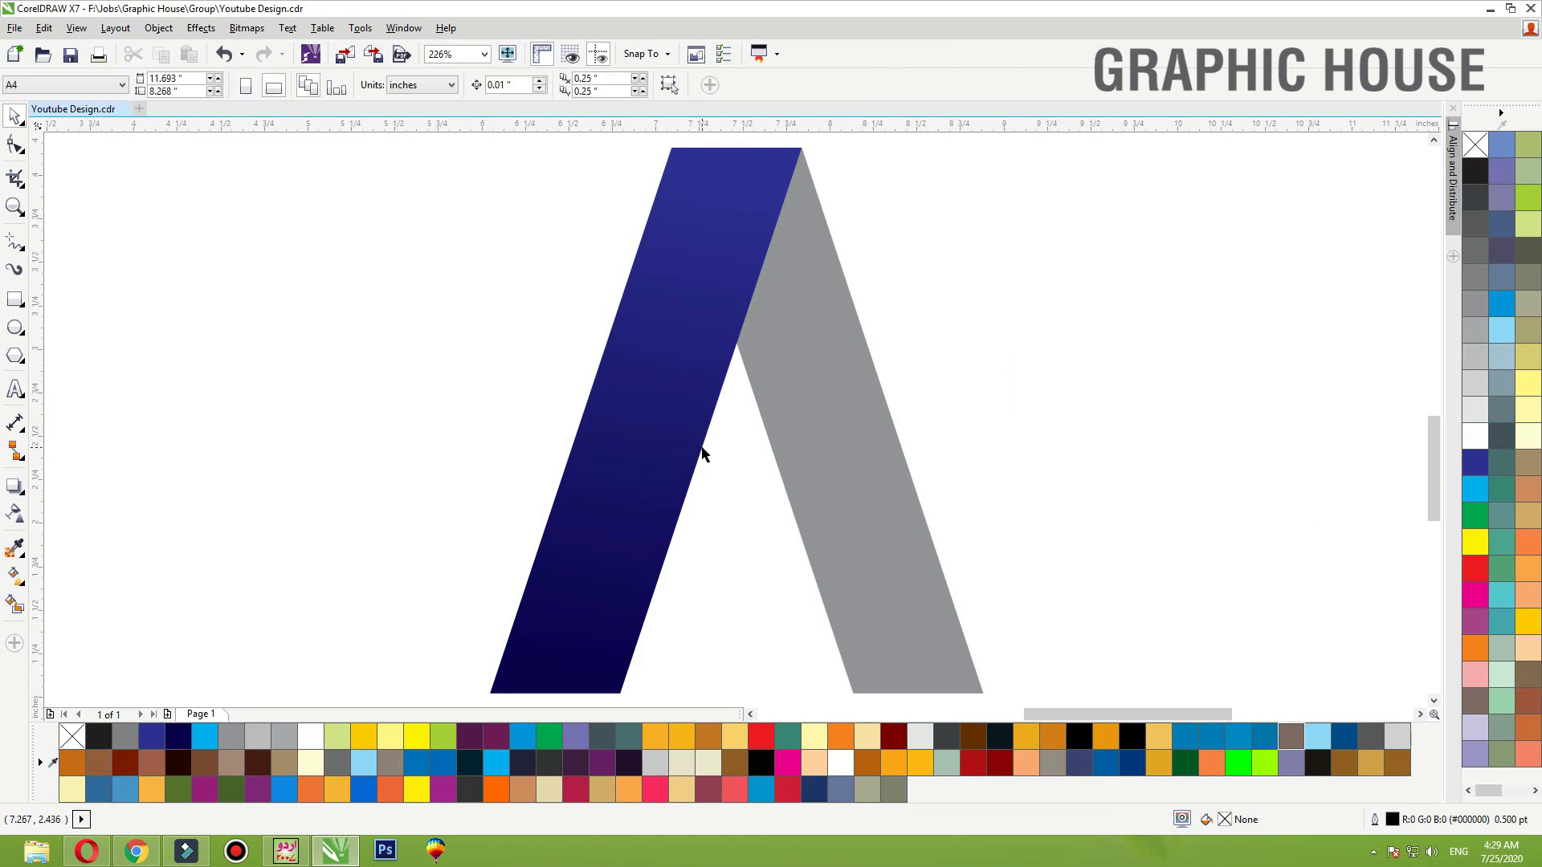
scroll(702, 450, down, 2)
drag(685, 458, 603, 470)
key(ctrl+z)
click(967, 392)
click(970, 397)
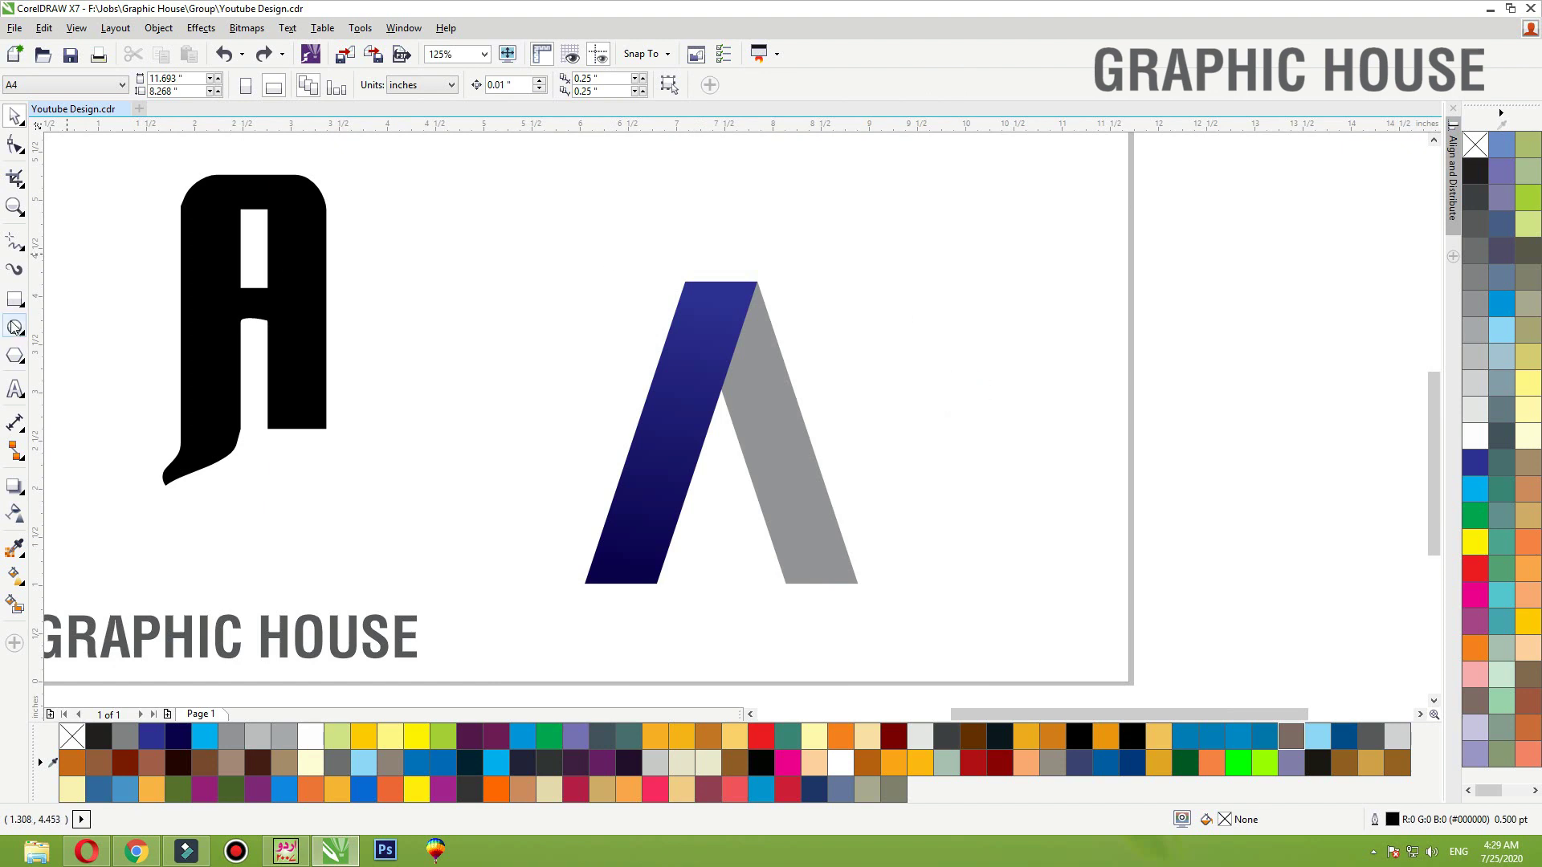
Draw a crossbar rectangle about 2.76 by 0.73 inches across both legs and fill it with 30% black grey
drag(585, 401, 850, 472)
key(space)
click(1484, 354)
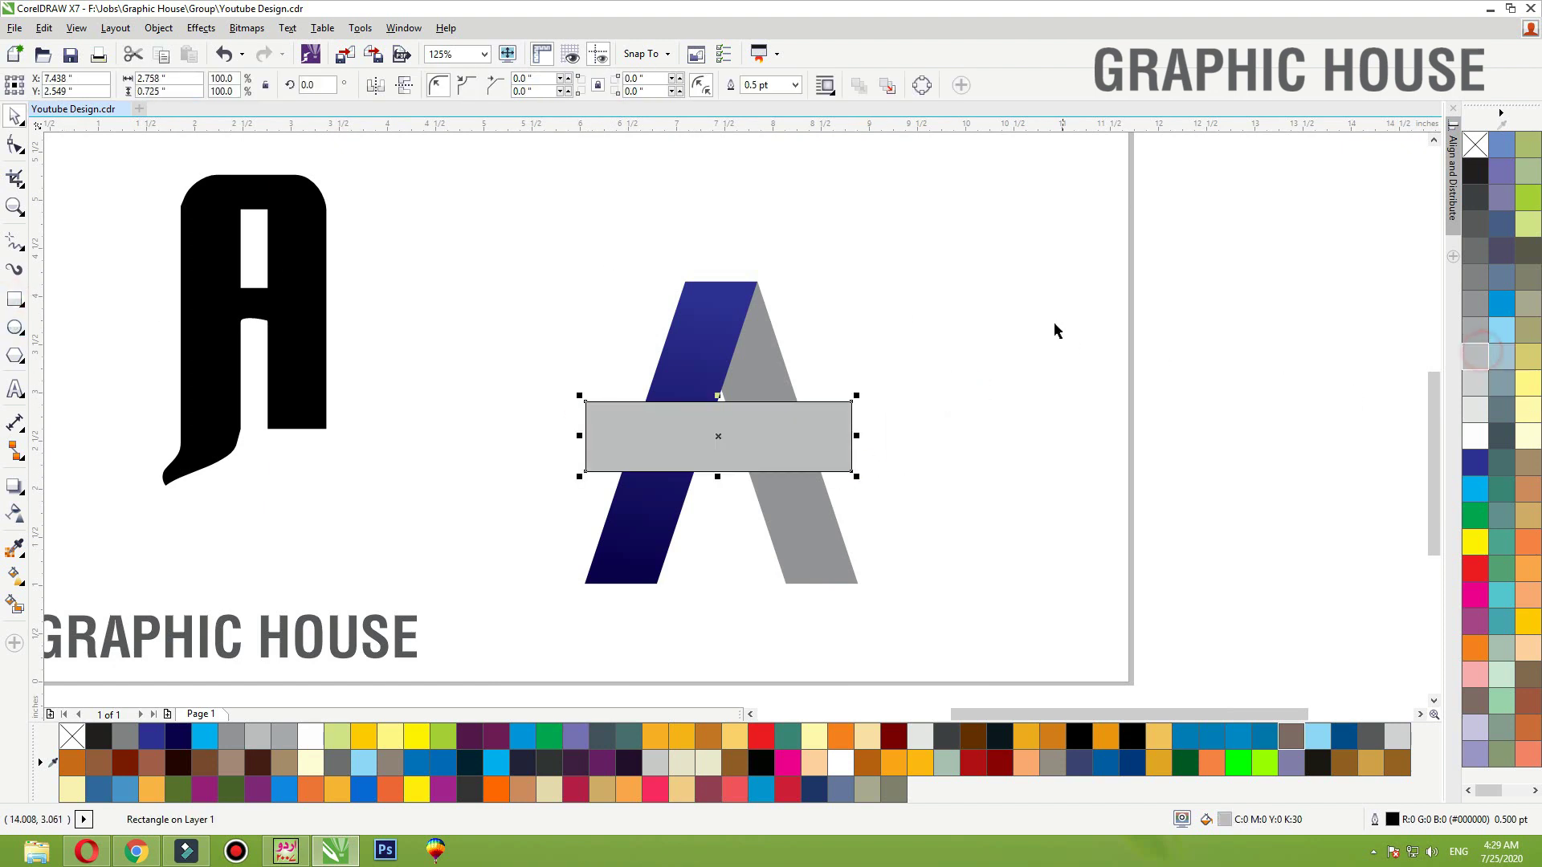
Move the crossbar rectangle slightly down and to the left across the legs
key(F2)
drag(1077, 325, 429, 574)
drag(690, 419, 679, 439)
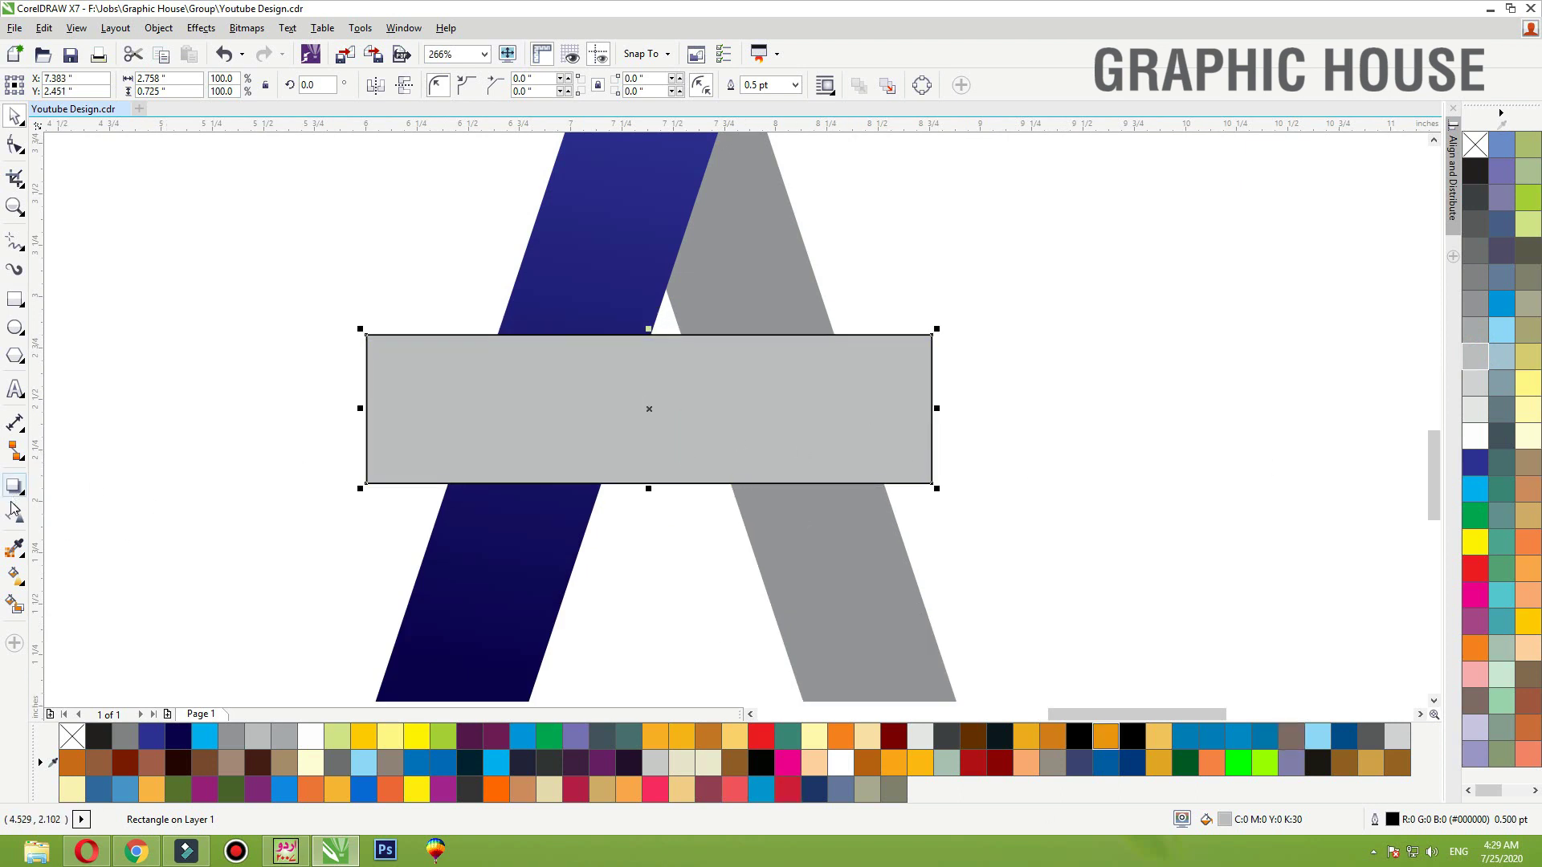
Sample the right leg's grey with the Color Eyedropper, apply it to the crossbar, and select the crossbar for rotating or skewing
click(14, 549)
click(890, 526)
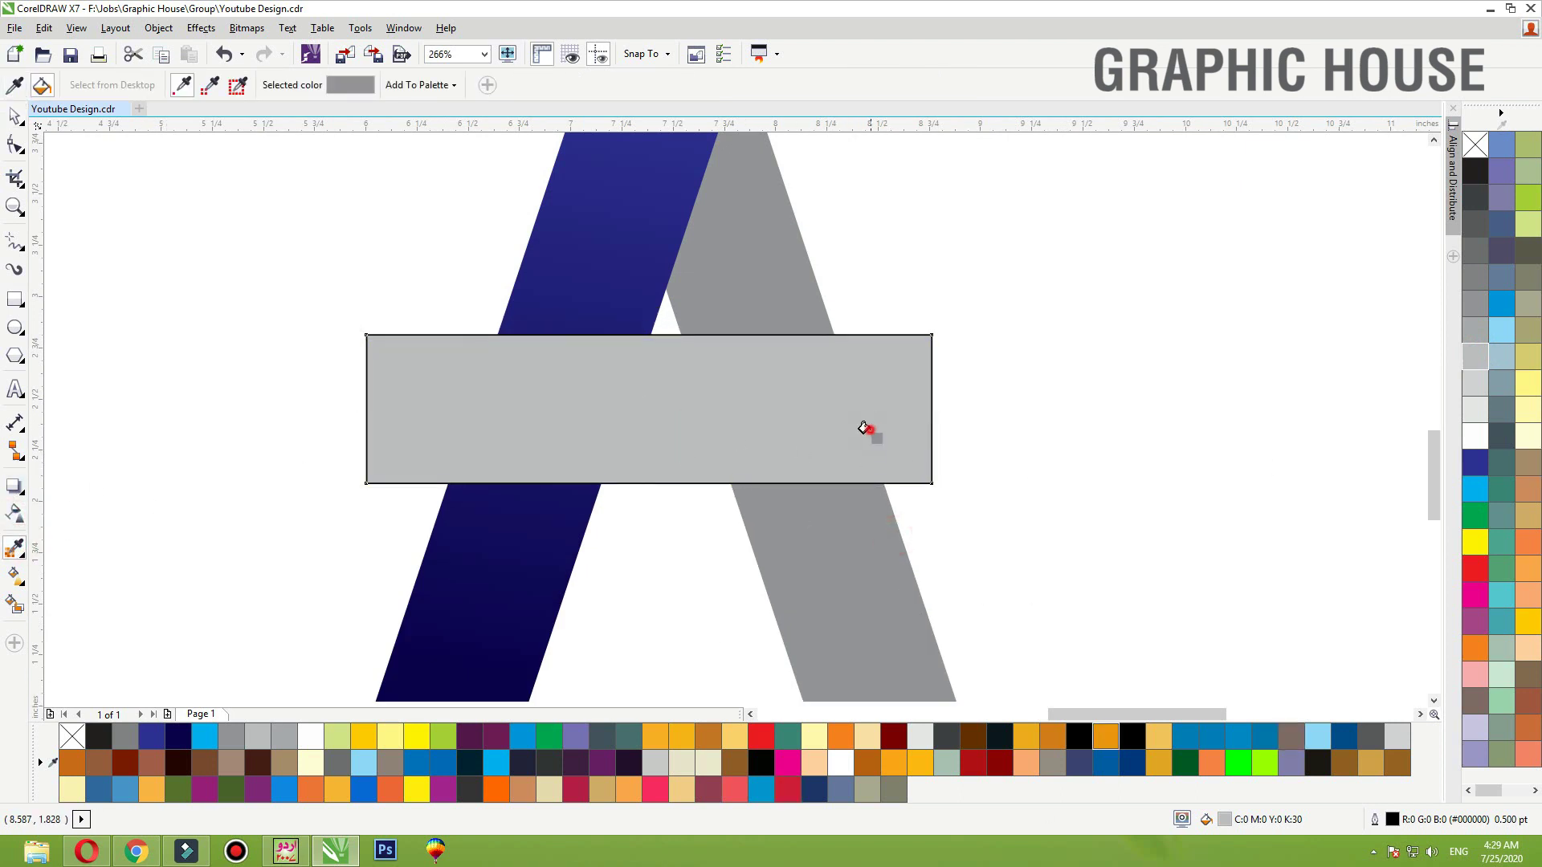
click(870, 430)
key(F3)
key(space)
click(769, 406)
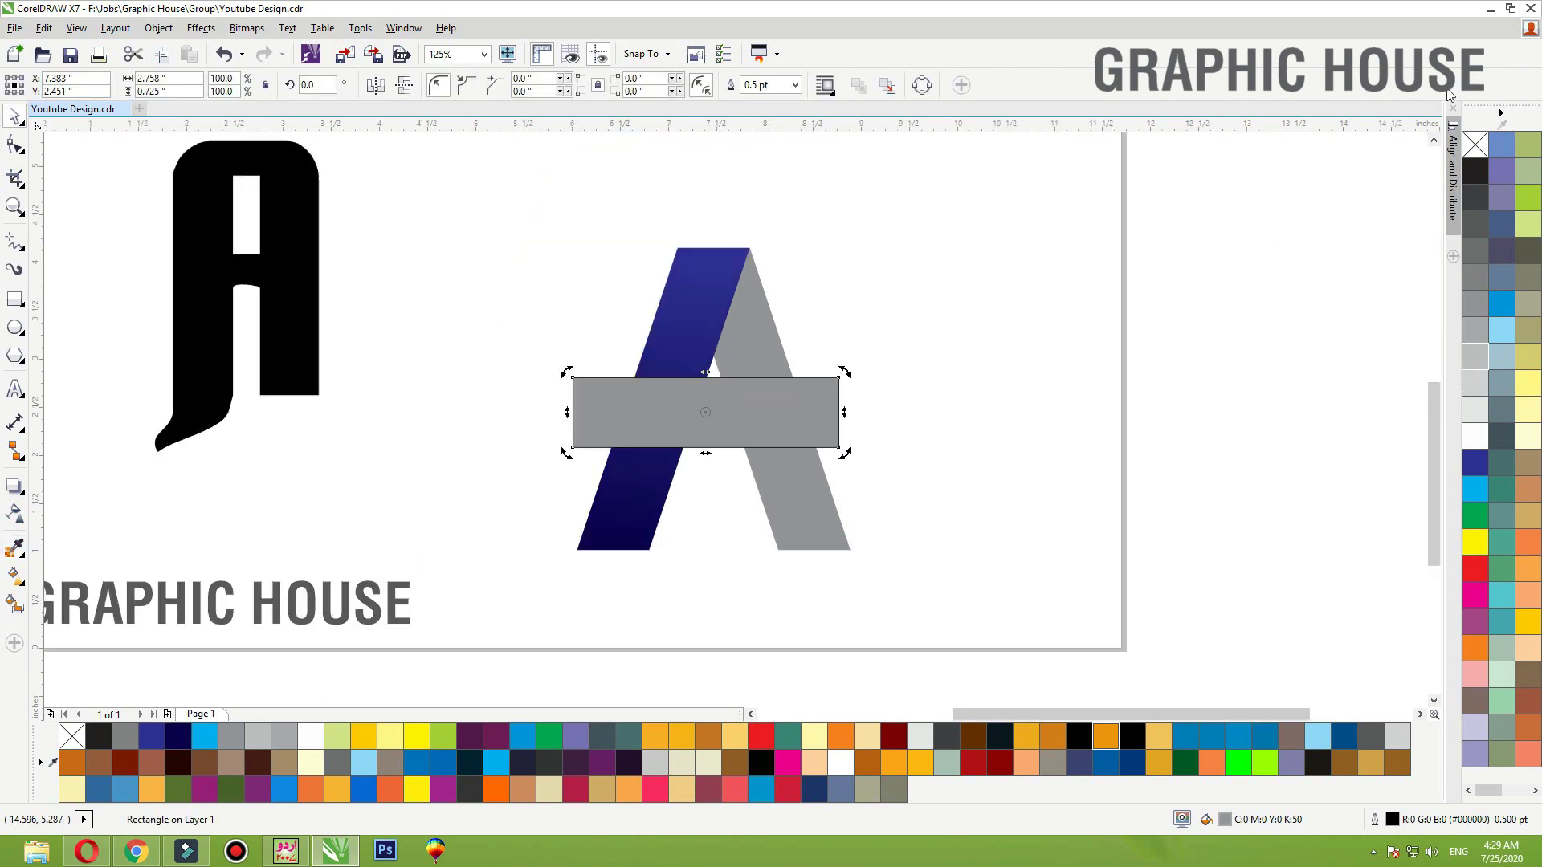
Remove the crossbar's outline and shorten it at both ends to about 2.17 inches wide, ending within the grey leg
right_click(1470, 148)
click(1188, 267)
key(F2)
drag(1054, 249, 438, 647)
click(687, 386)
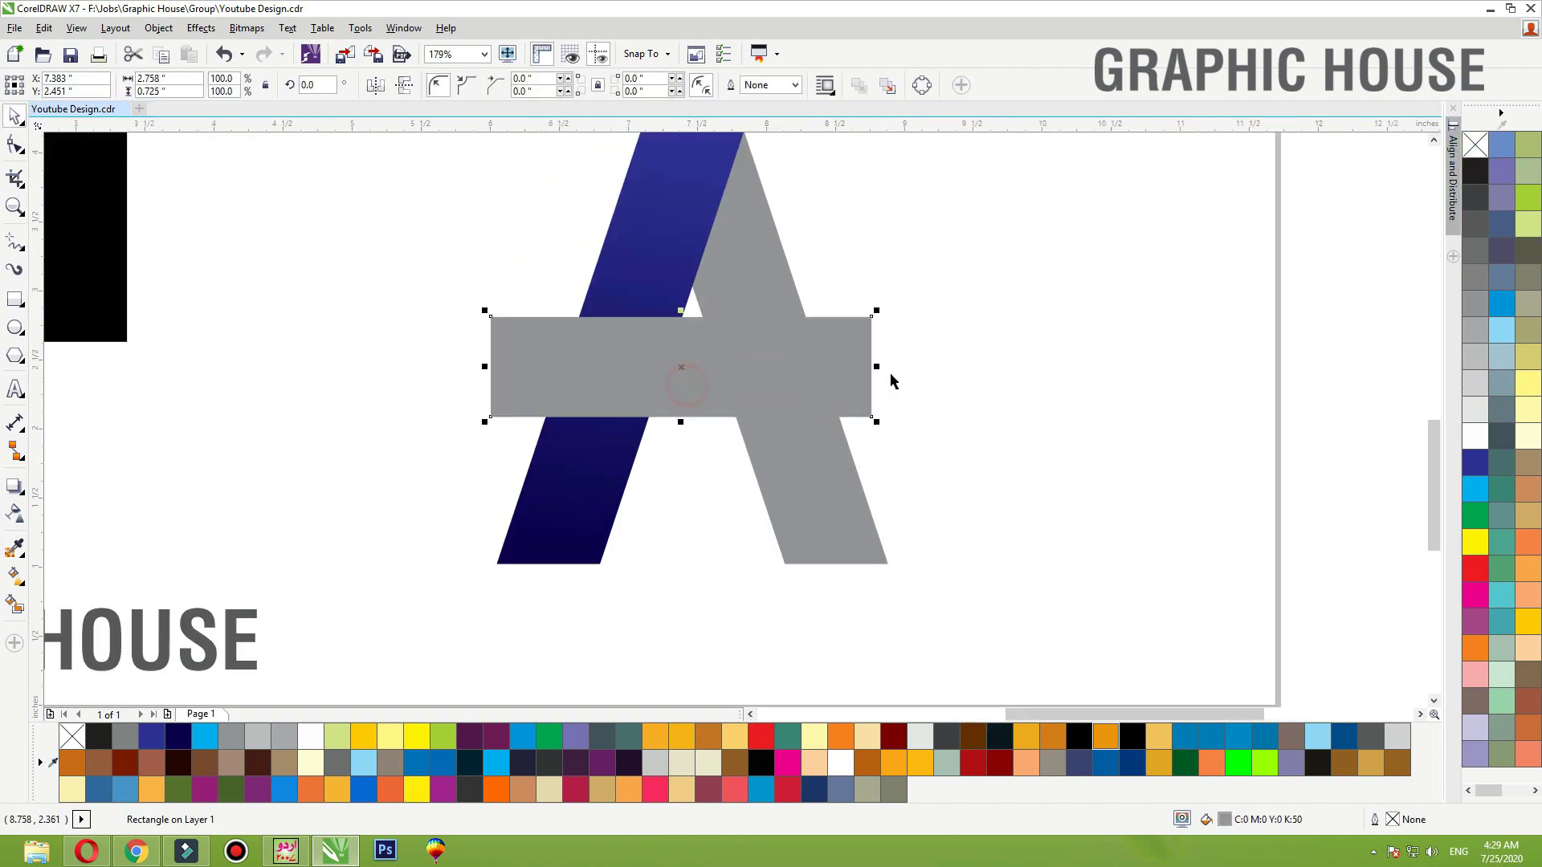
drag(878, 369, 813, 367)
drag(486, 366, 509, 366)
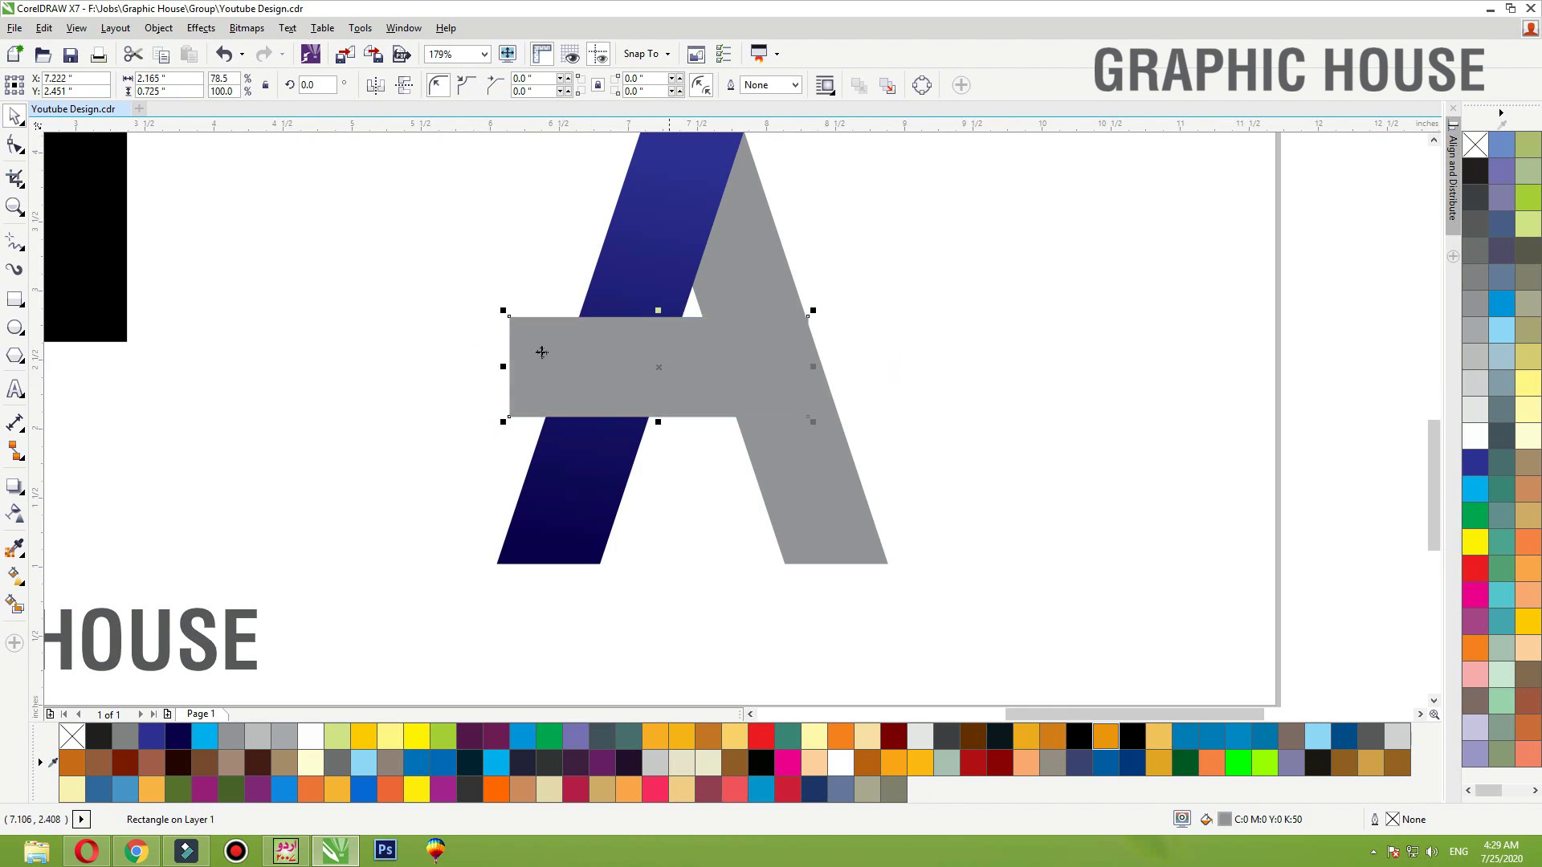
Convert the crossbar to curves and delete its upper-left node to leave a pointed triangular shape
click(15, 146)
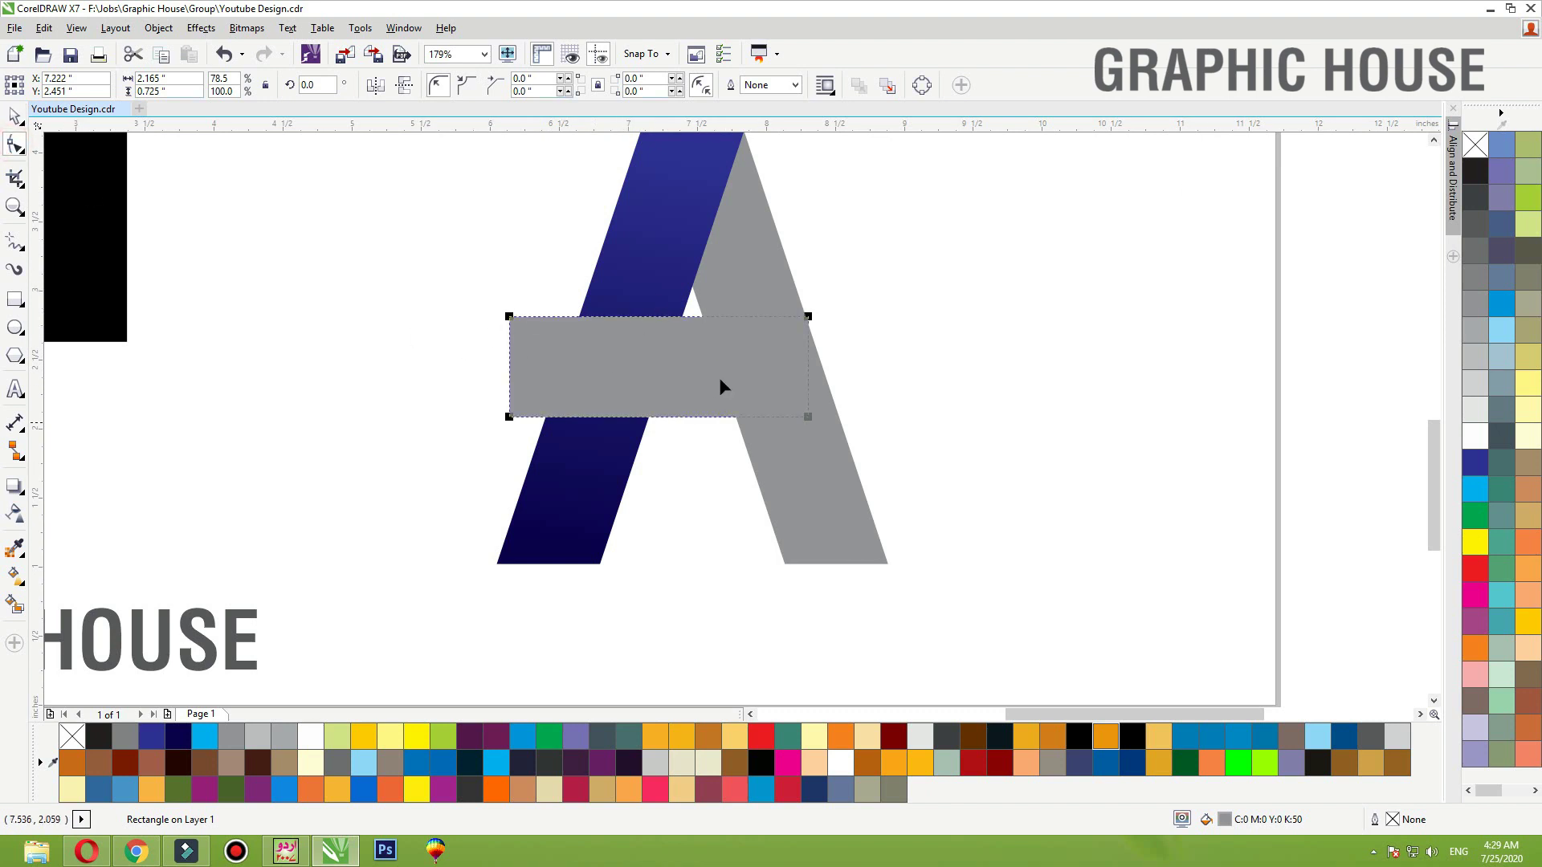
click(921, 85)
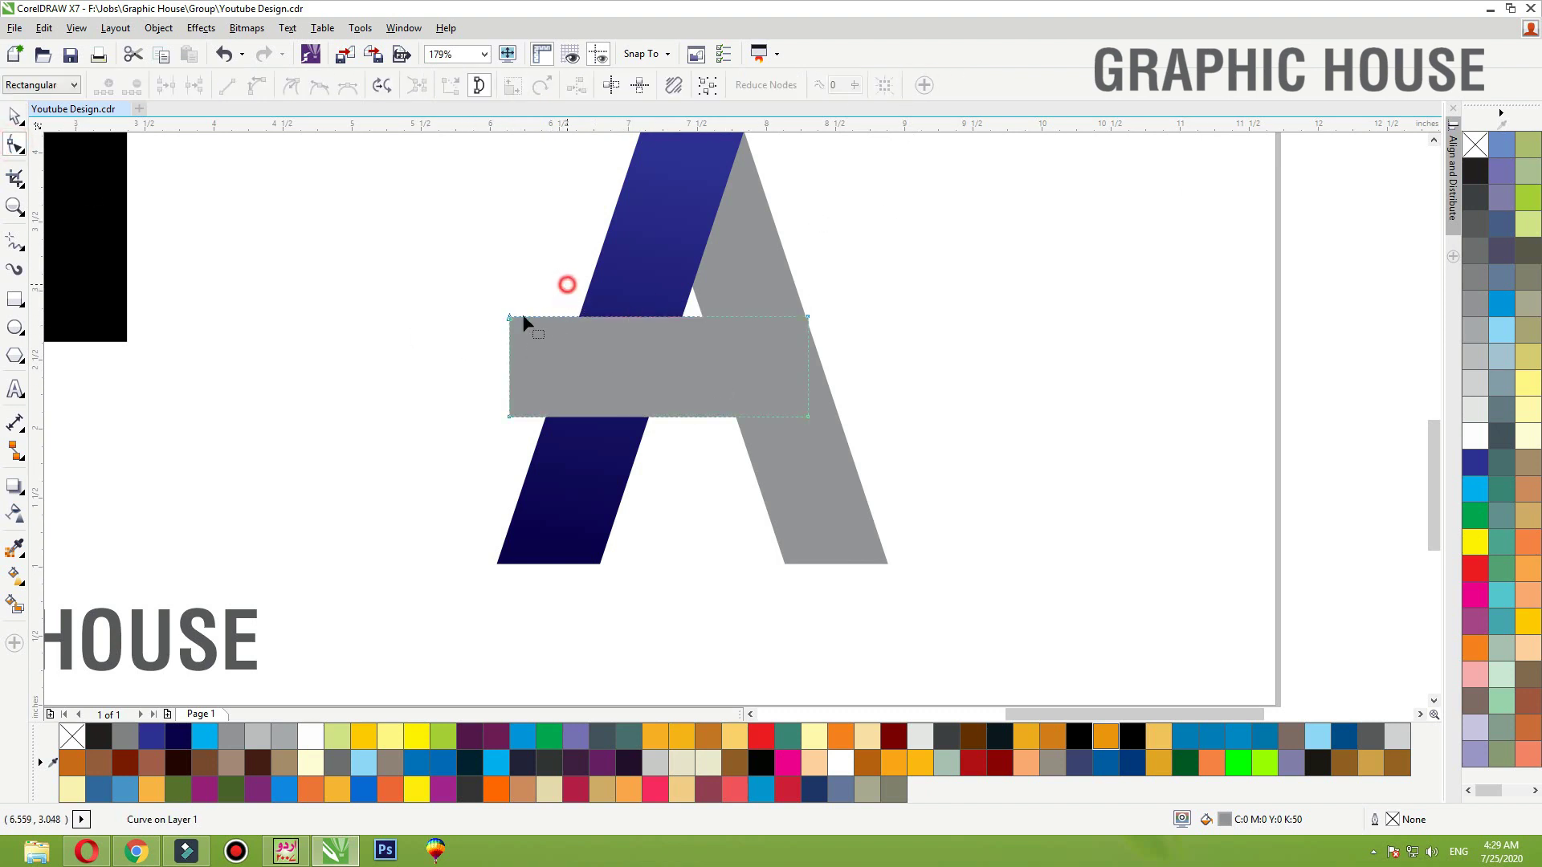
key(Delete)
drag(441, 248, 864, 444)
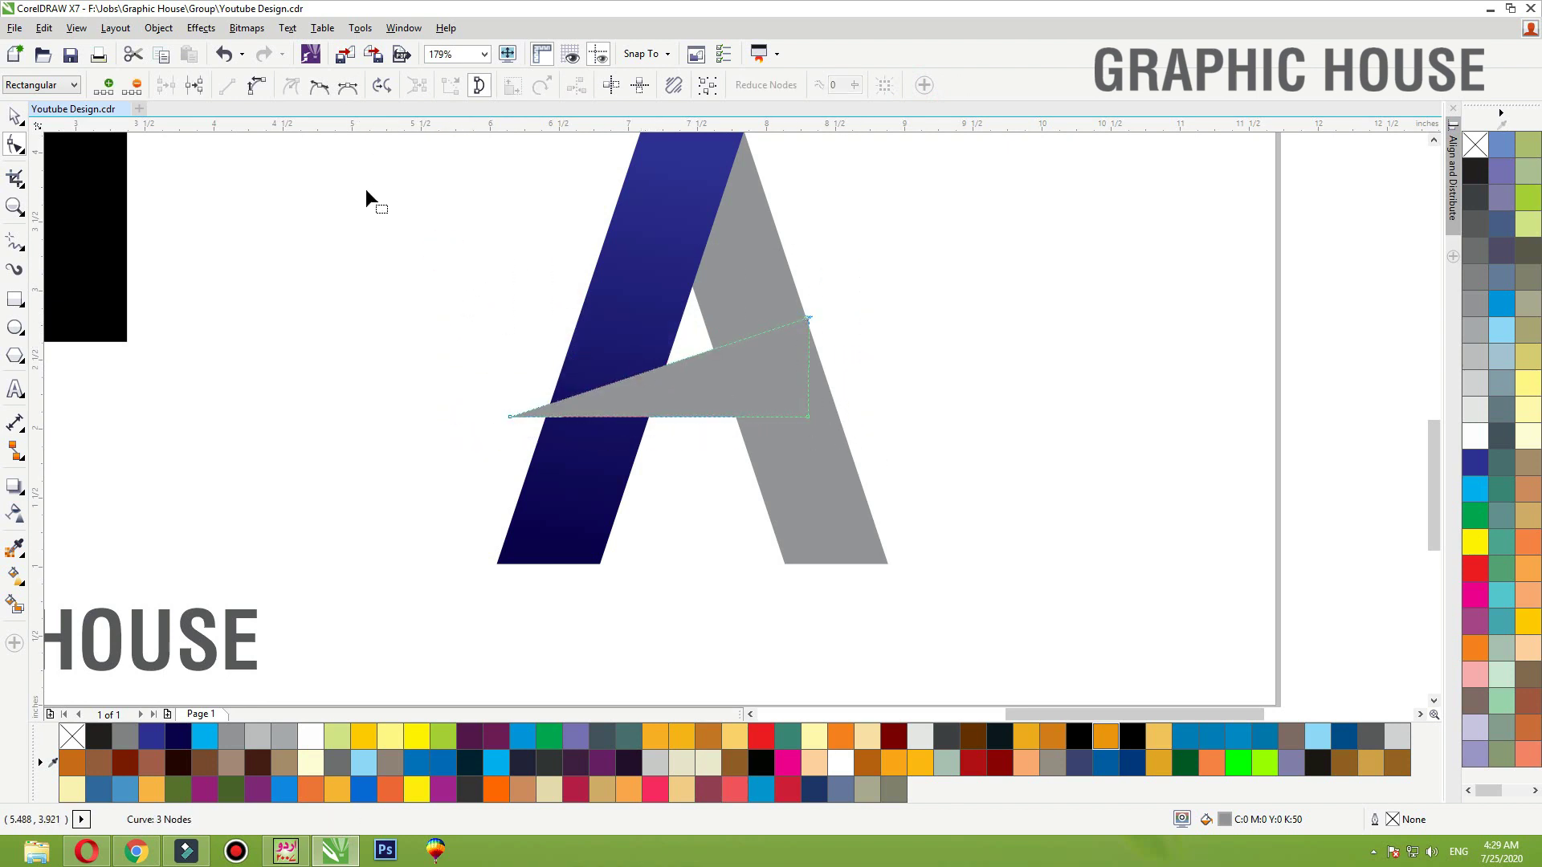
Convert the crossbar's segments to curves and bend its upper and lower edges upward into a swoosh
drag(341, 217, 828, 480)
click(253, 85)
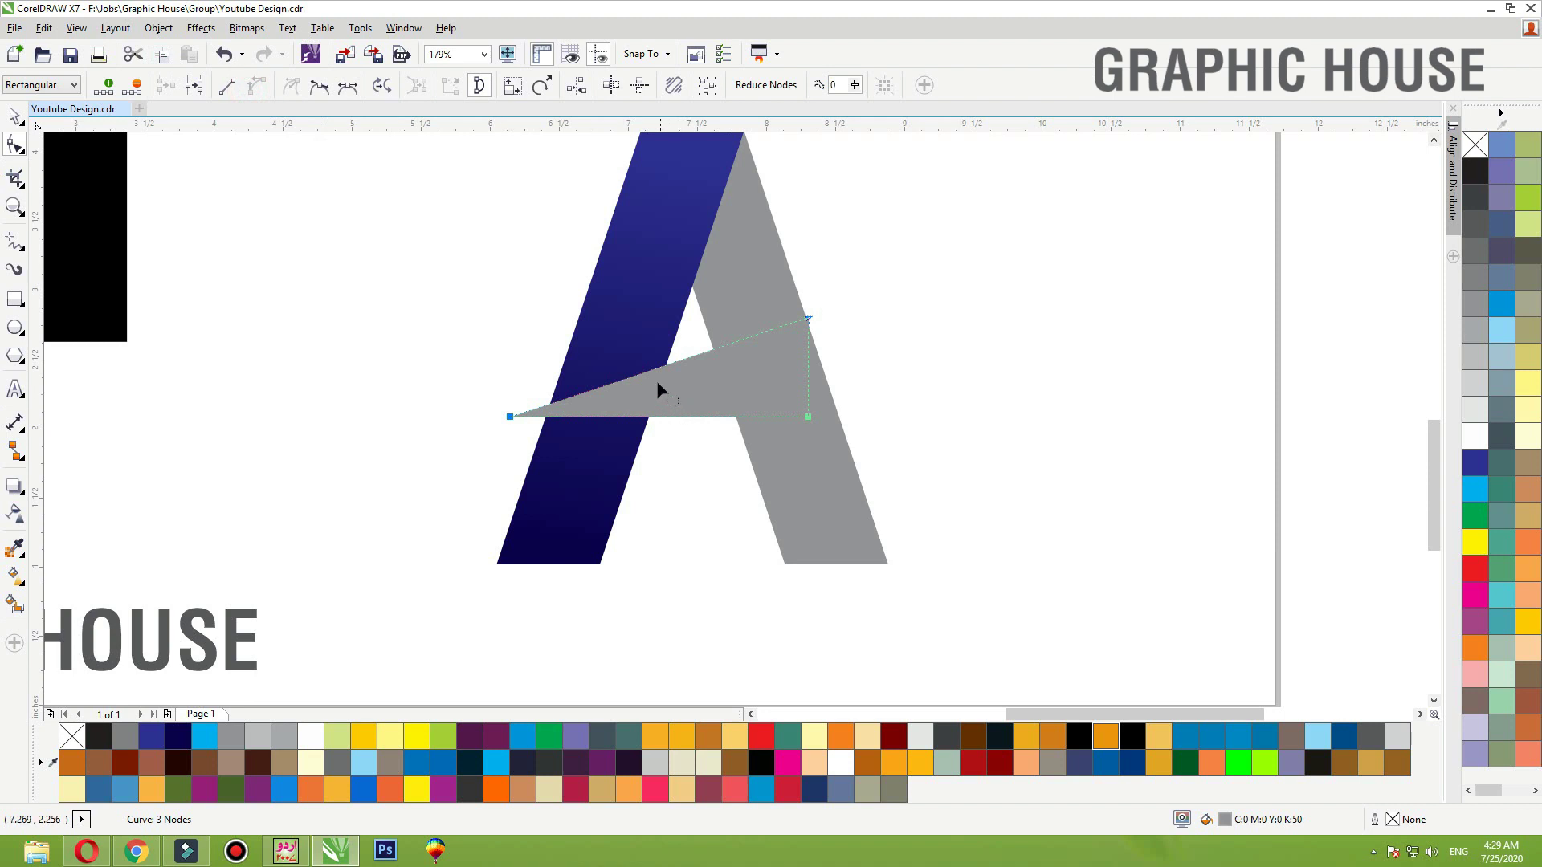
drag(651, 369, 640, 341)
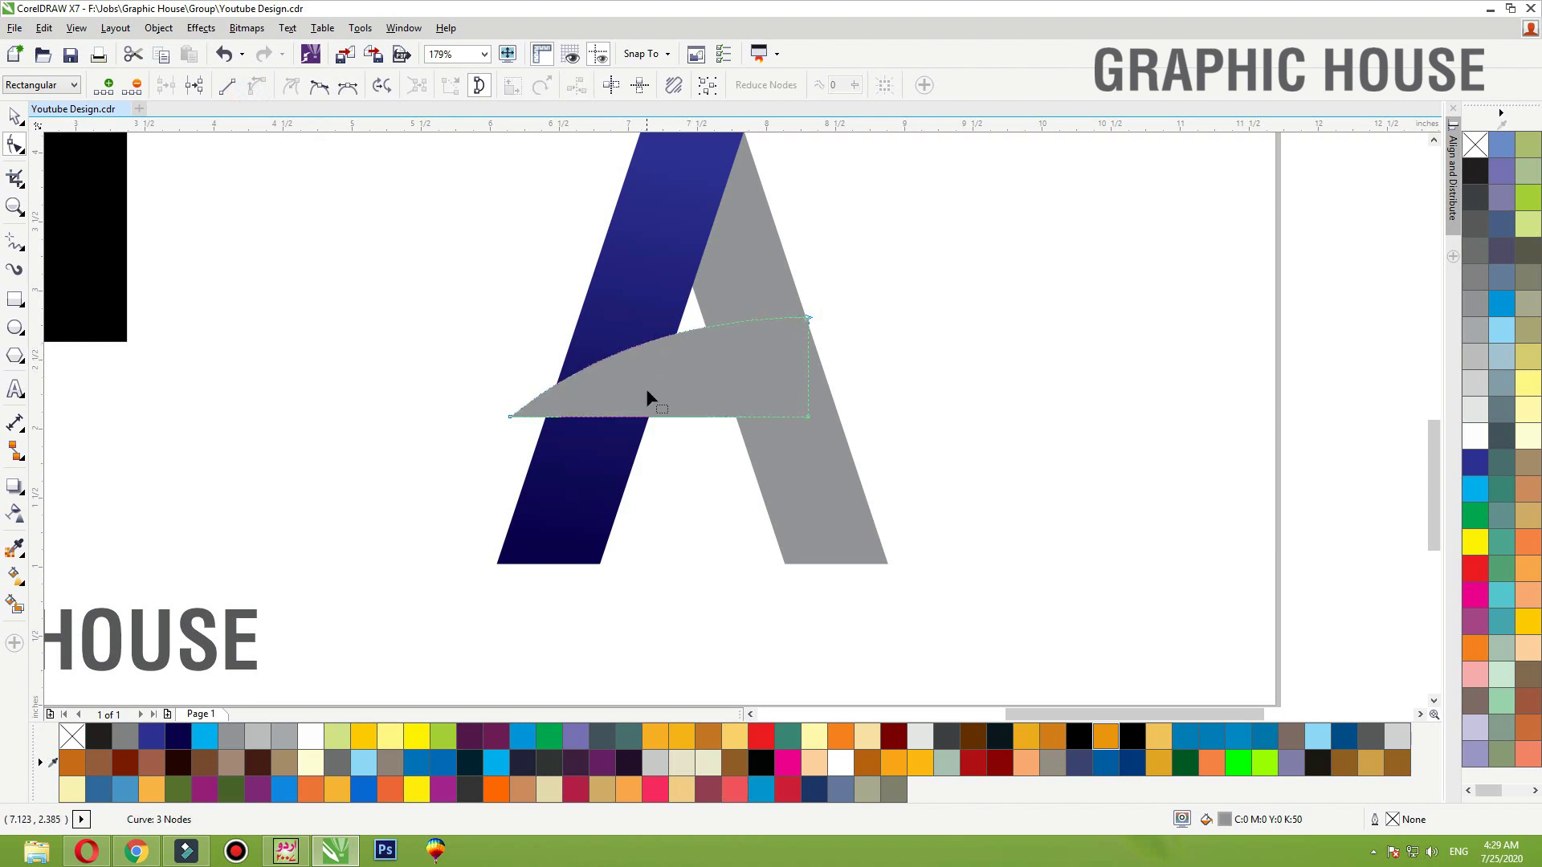
drag(656, 417, 656, 388)
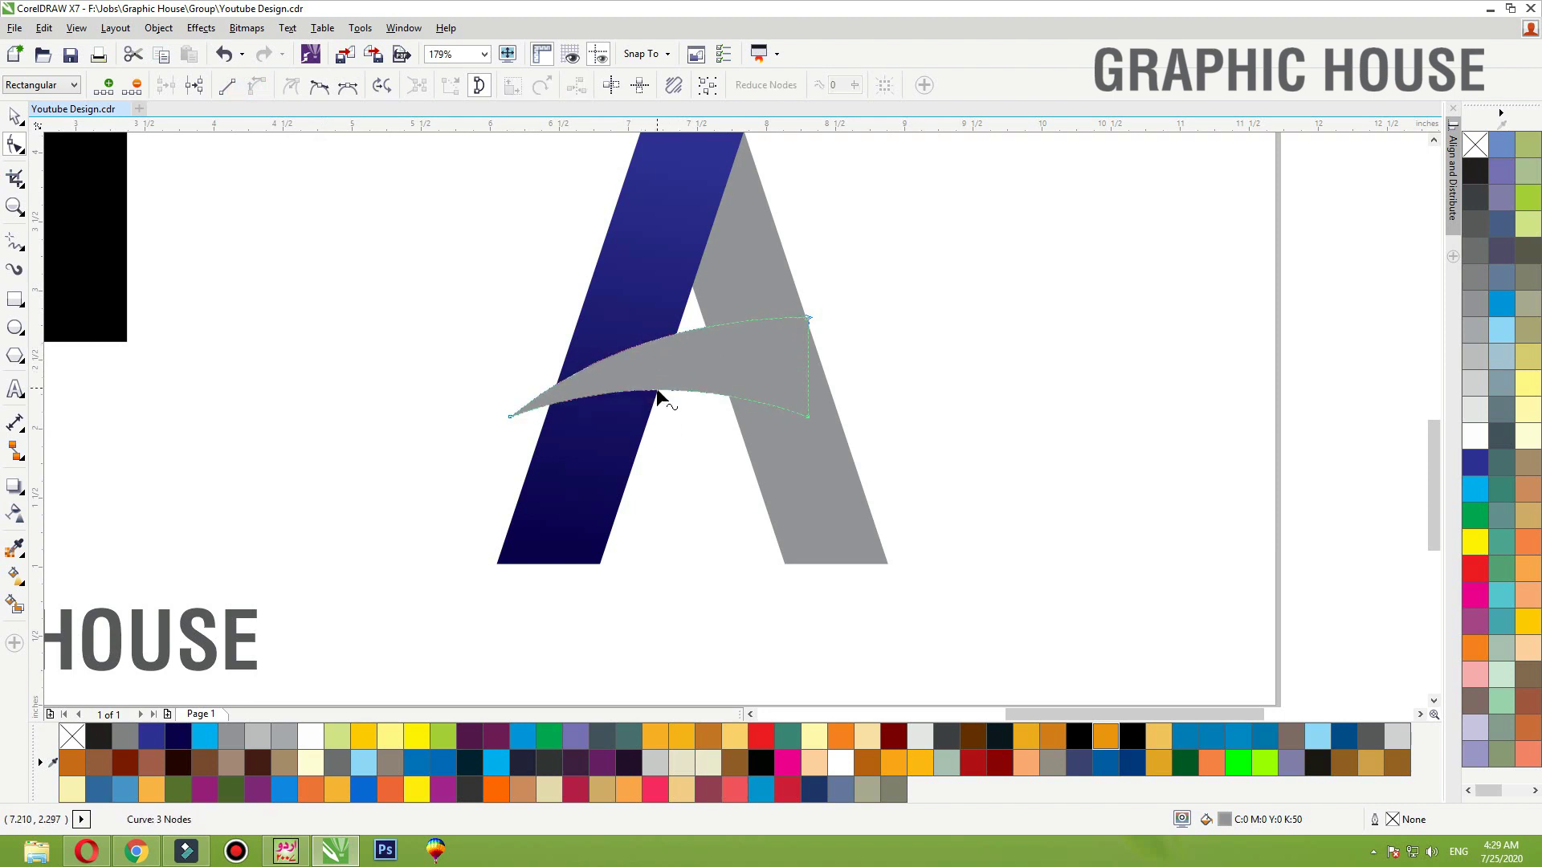
Enlarge the swoosh from its lower-left tip to about 2.87 by 0.96 inches, extending past the blue leg
key(space)
drag(504, 421, 422, 482)
double_click(675, 395)
drag(679, 395, 676, 395)
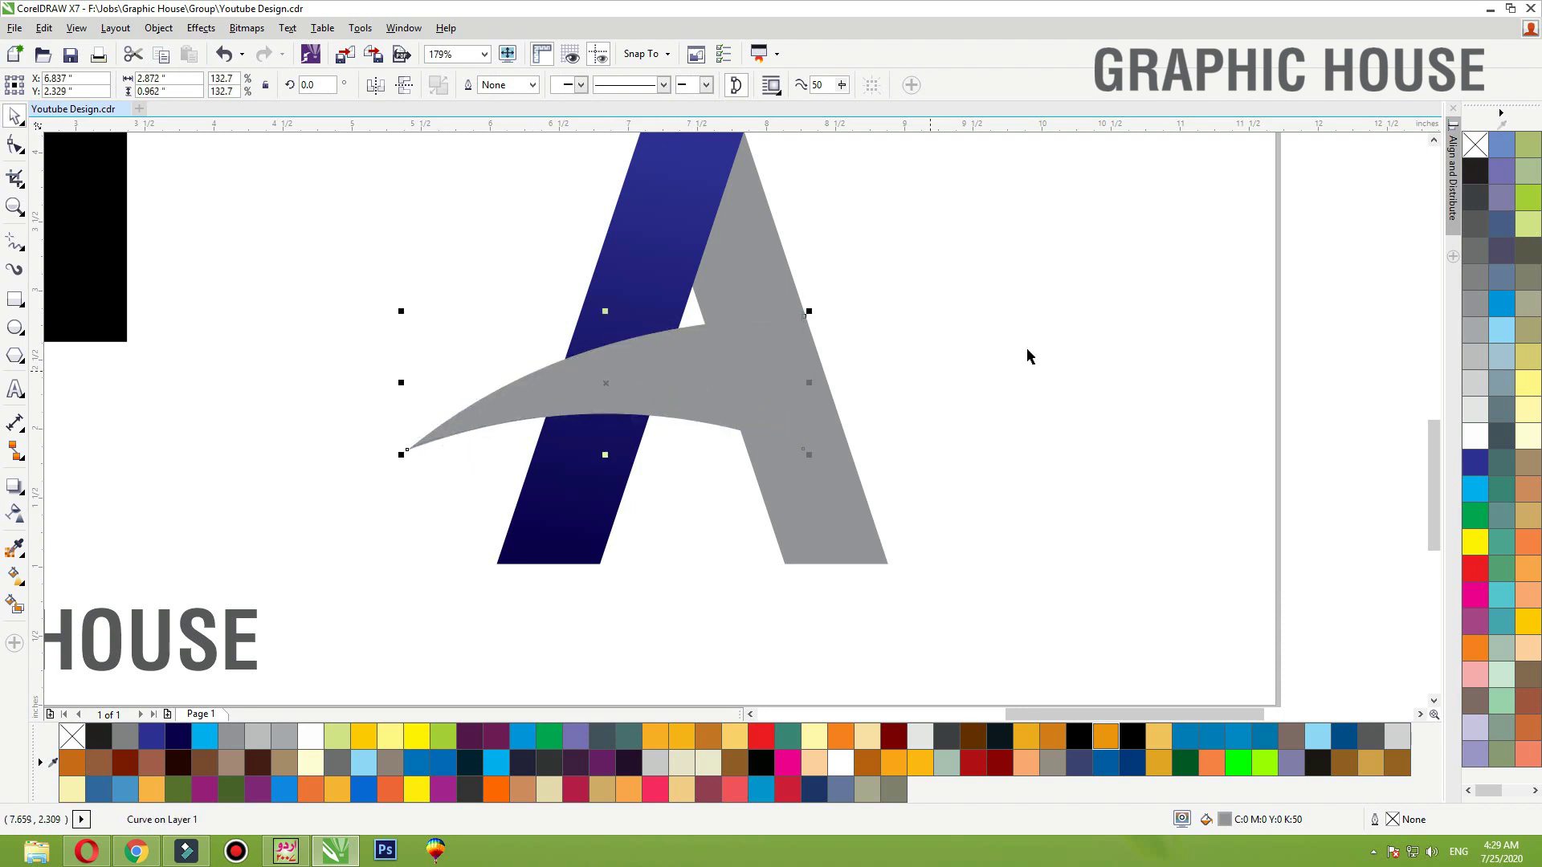
click(1027, 351)
key(F3)
click(894, 365)
key(F3)
key(F2)
drag(891, 282, 427, 496)
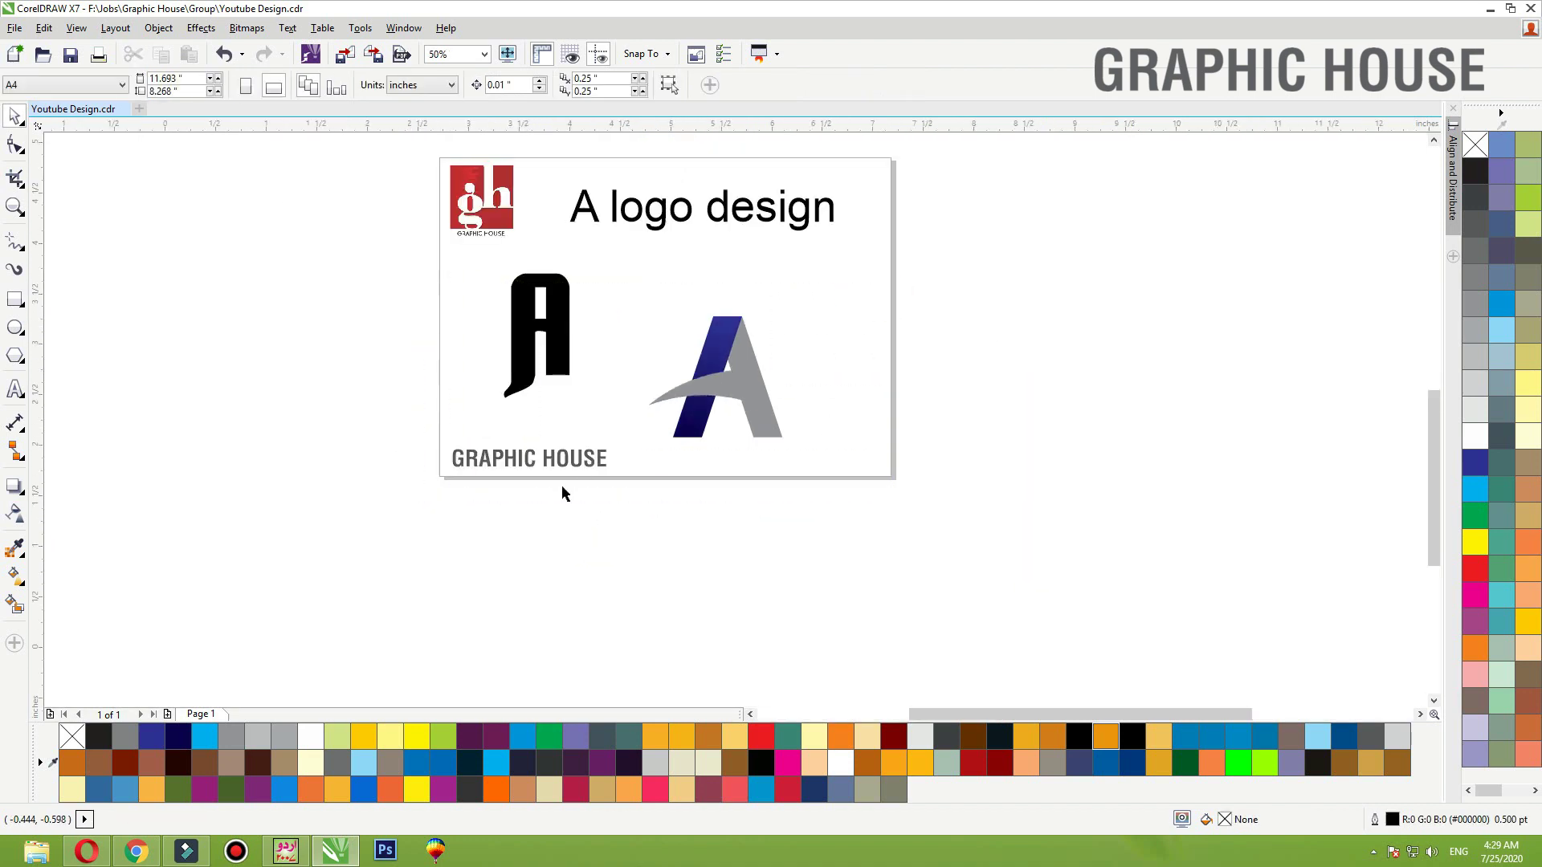
click(800, 497)
shift+click(849, 419)
shift+click(996, 414)
click(990, 457)
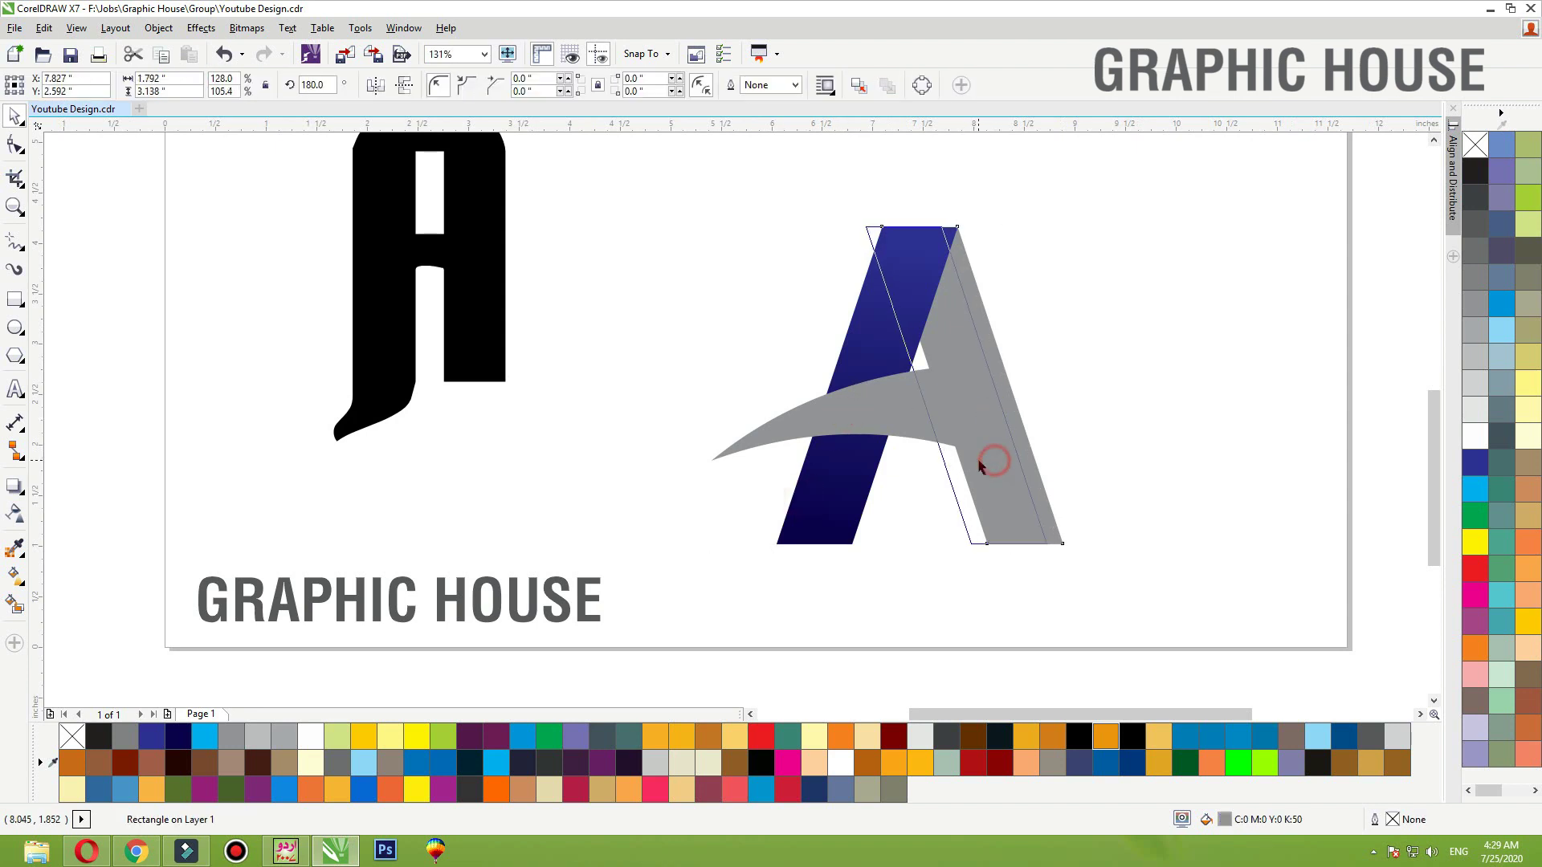
drag(836, 413, 647, 421)
key(ctrl+z)
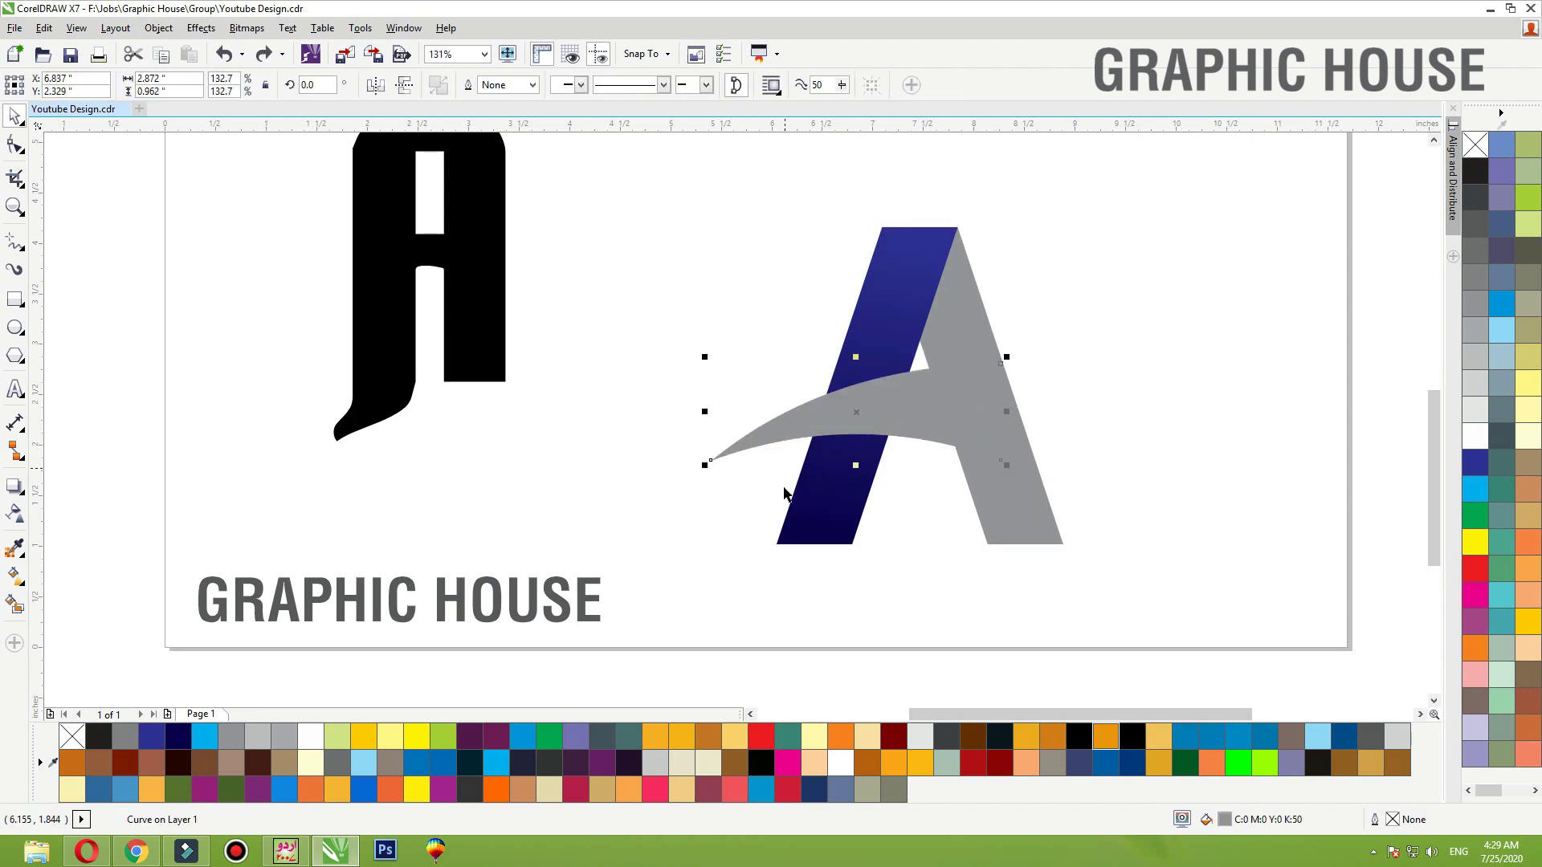
Select all three parts of the blue and grey A and move them left to about X 5.64, Y 2.68 inches
click(772, 492)
click(827, 503)
click(1057, 399)
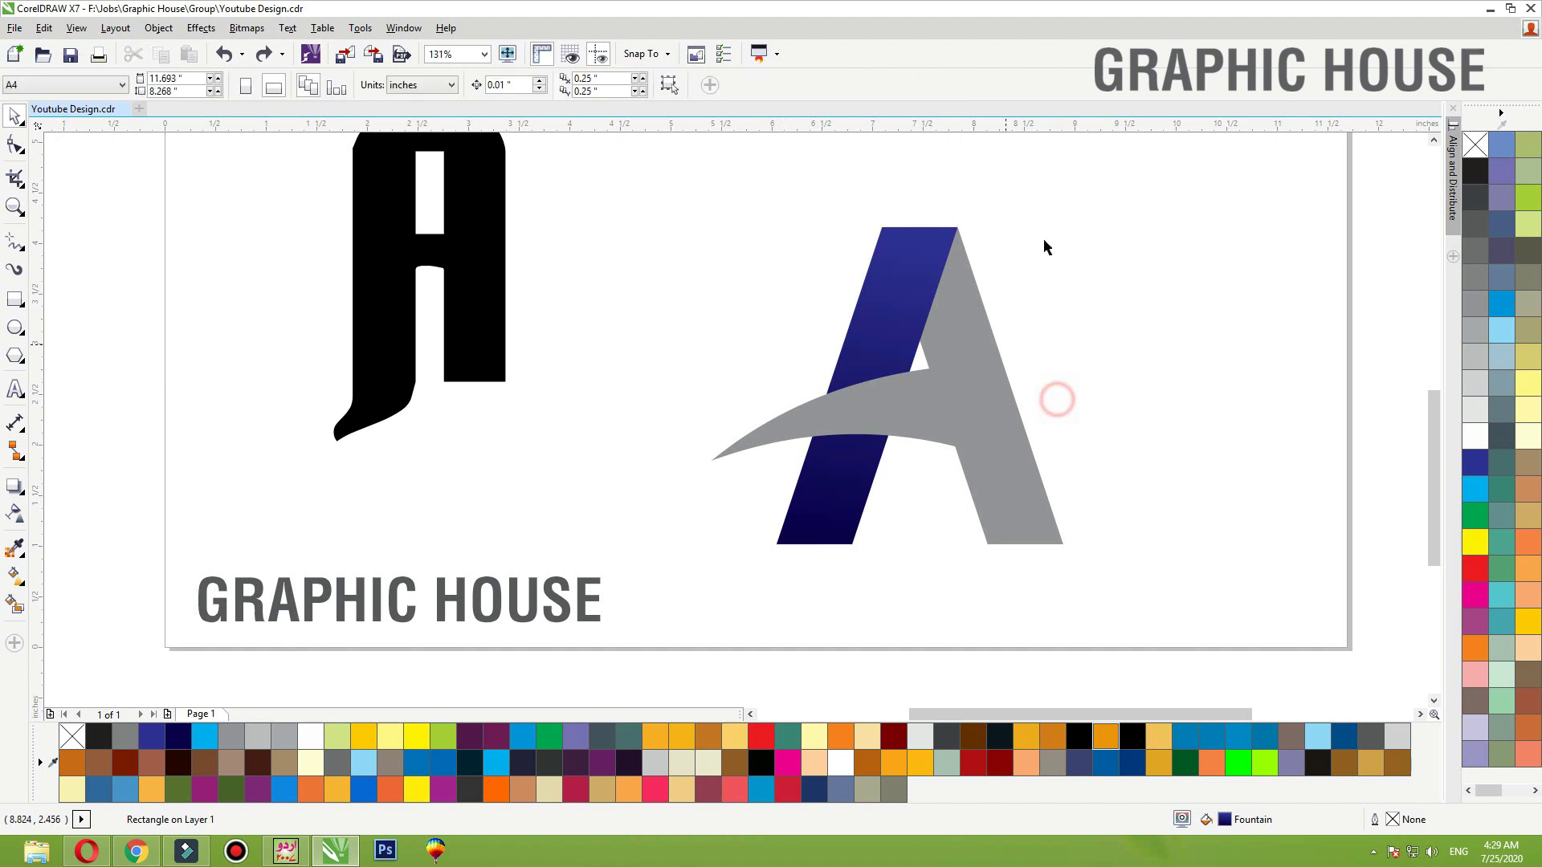
drag(1132, 161, 707, 614)
drag(836, 493, 710, 484)
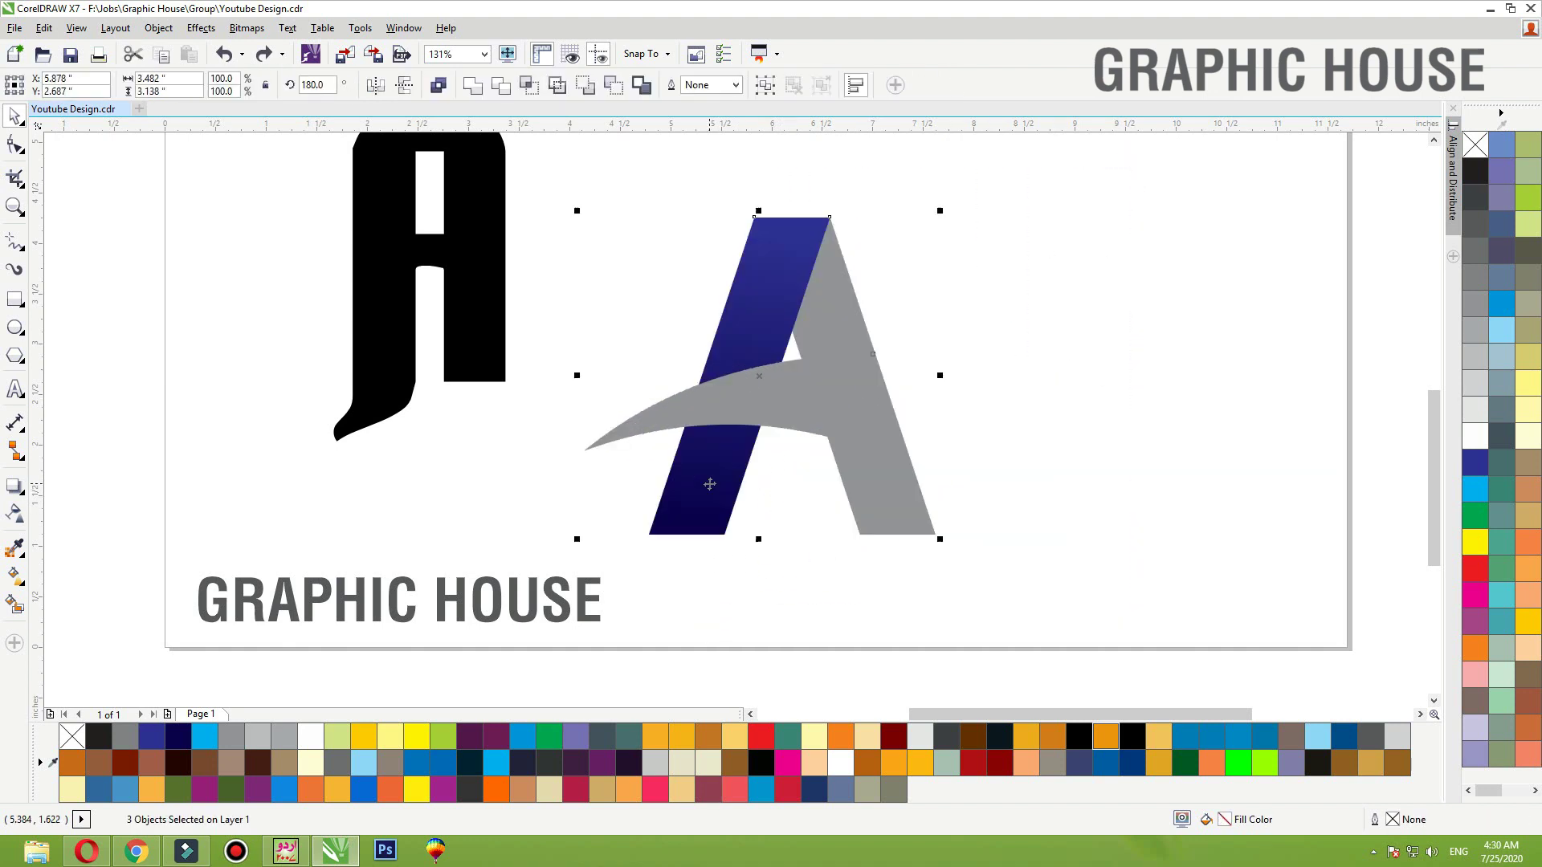
drag(873, 492, 848, 494)
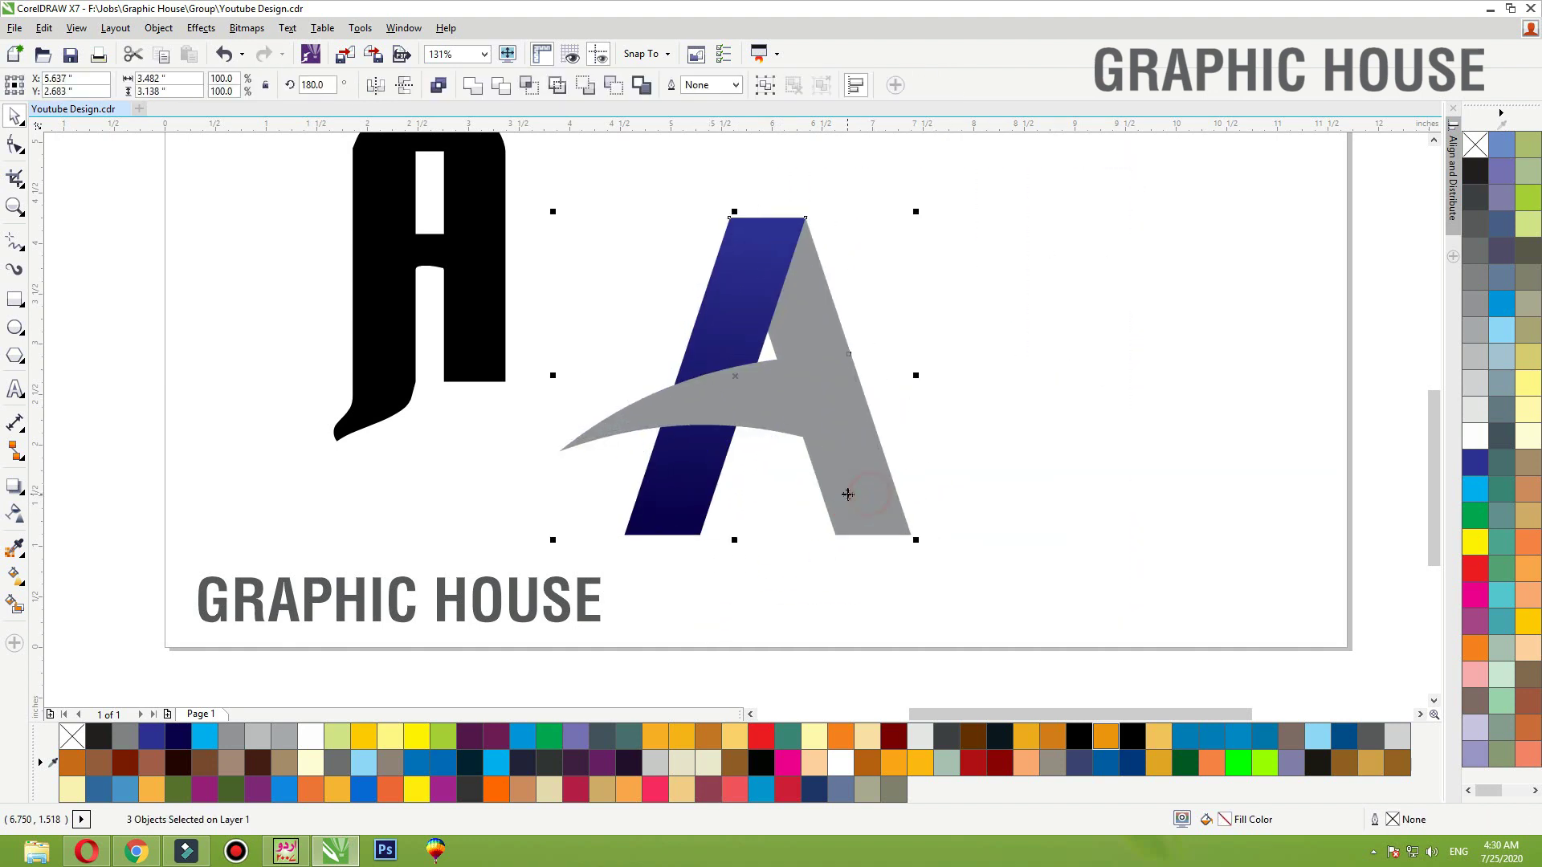
Draw a rectangle about 2.37 by 2.87 inches in the empty area right of the blue and grey A
click(1098, 312)
key(F6)
click(993, 229)
drag(1126, 367, 1233, 520)
key(space)
Draw a thin vertical guide rectangle about 3.53 inches tall through the large rectangle and align their centres vertically in one line
click(15, 299)
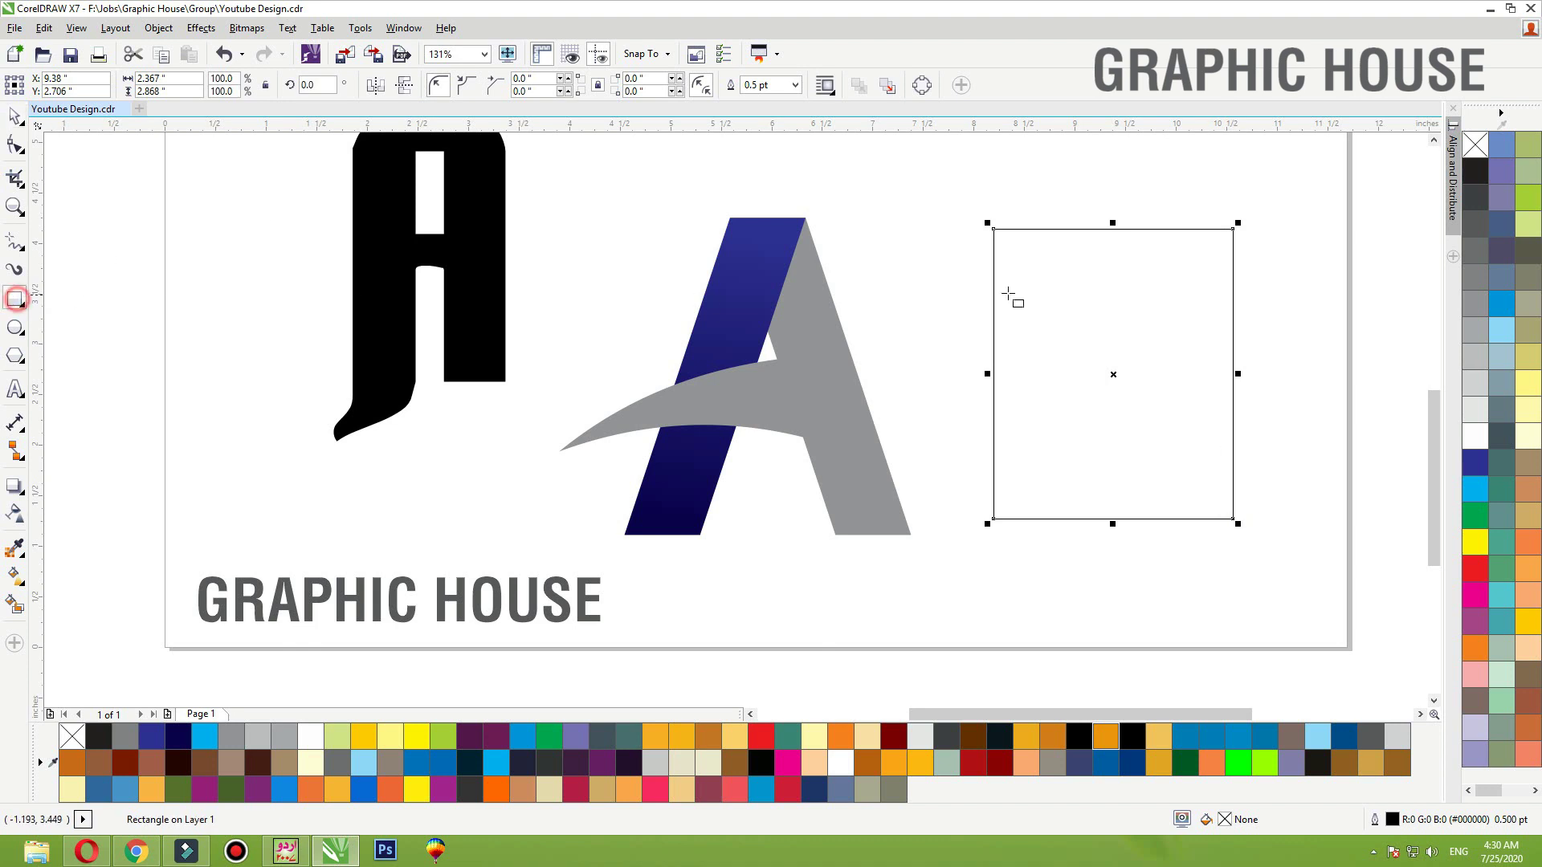
drag(1092, 192, 1097, 552)
key(space)
shift+click(1120, 230)
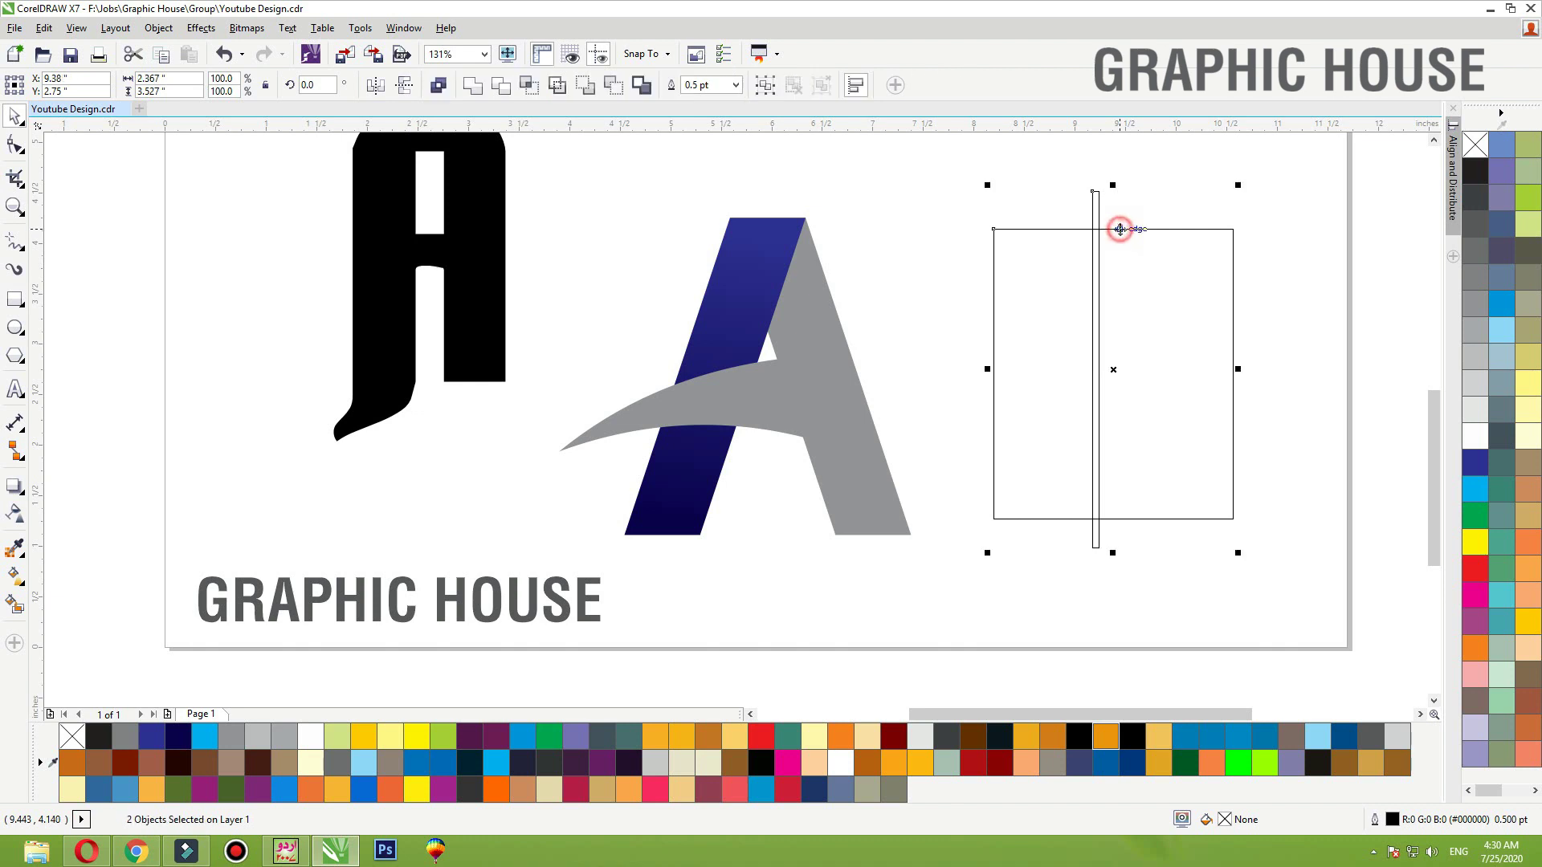
key(c)
click(1140, 217)
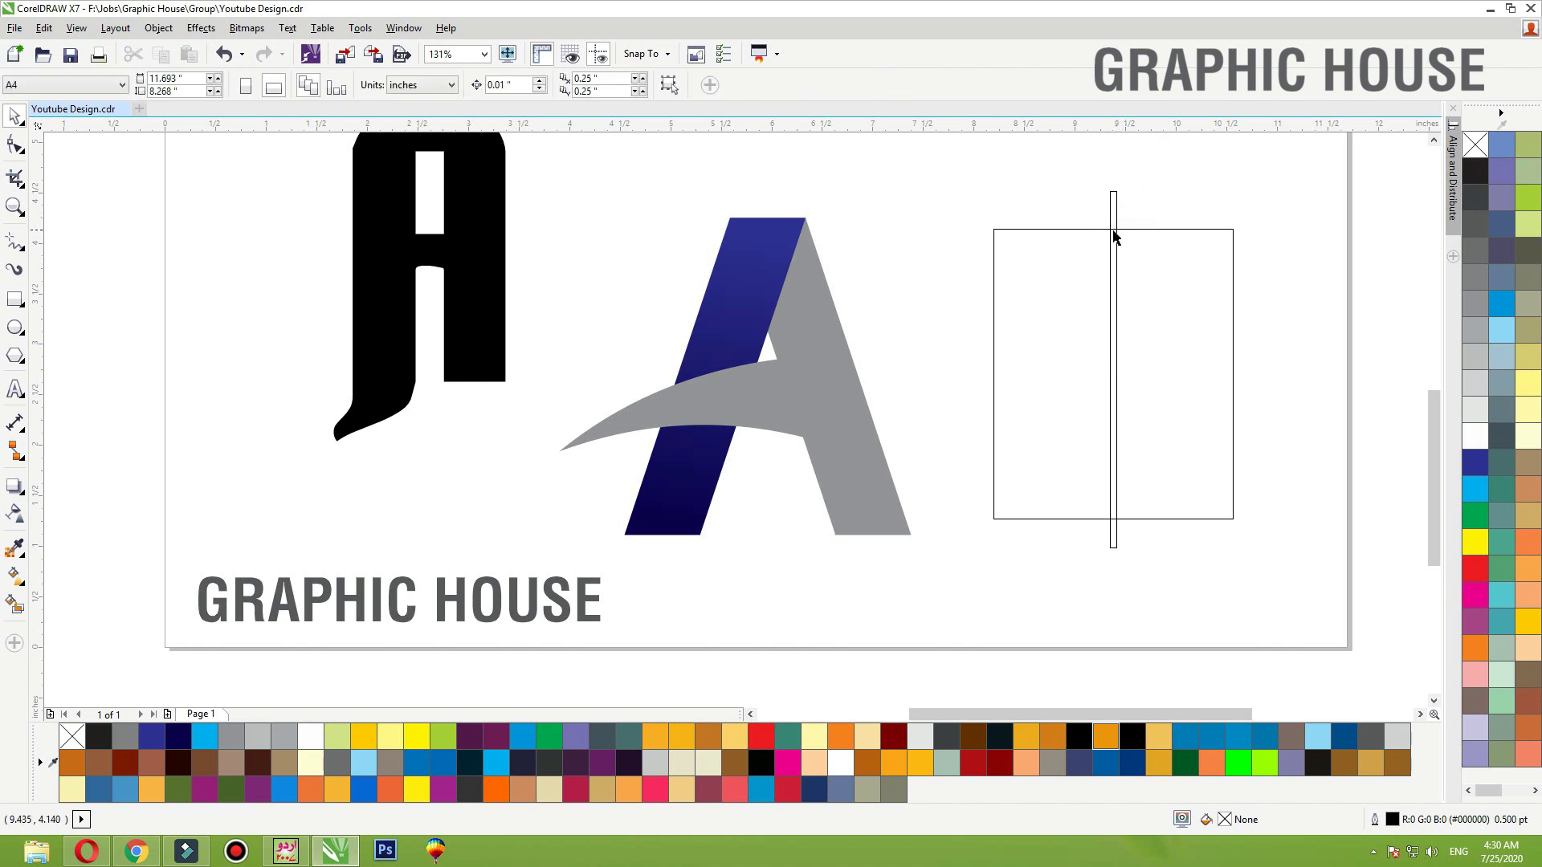
Convert the large rectangle to curves, add a node at its top centre, and delete both top corner nodes to form a triangle
click(1112, 230)
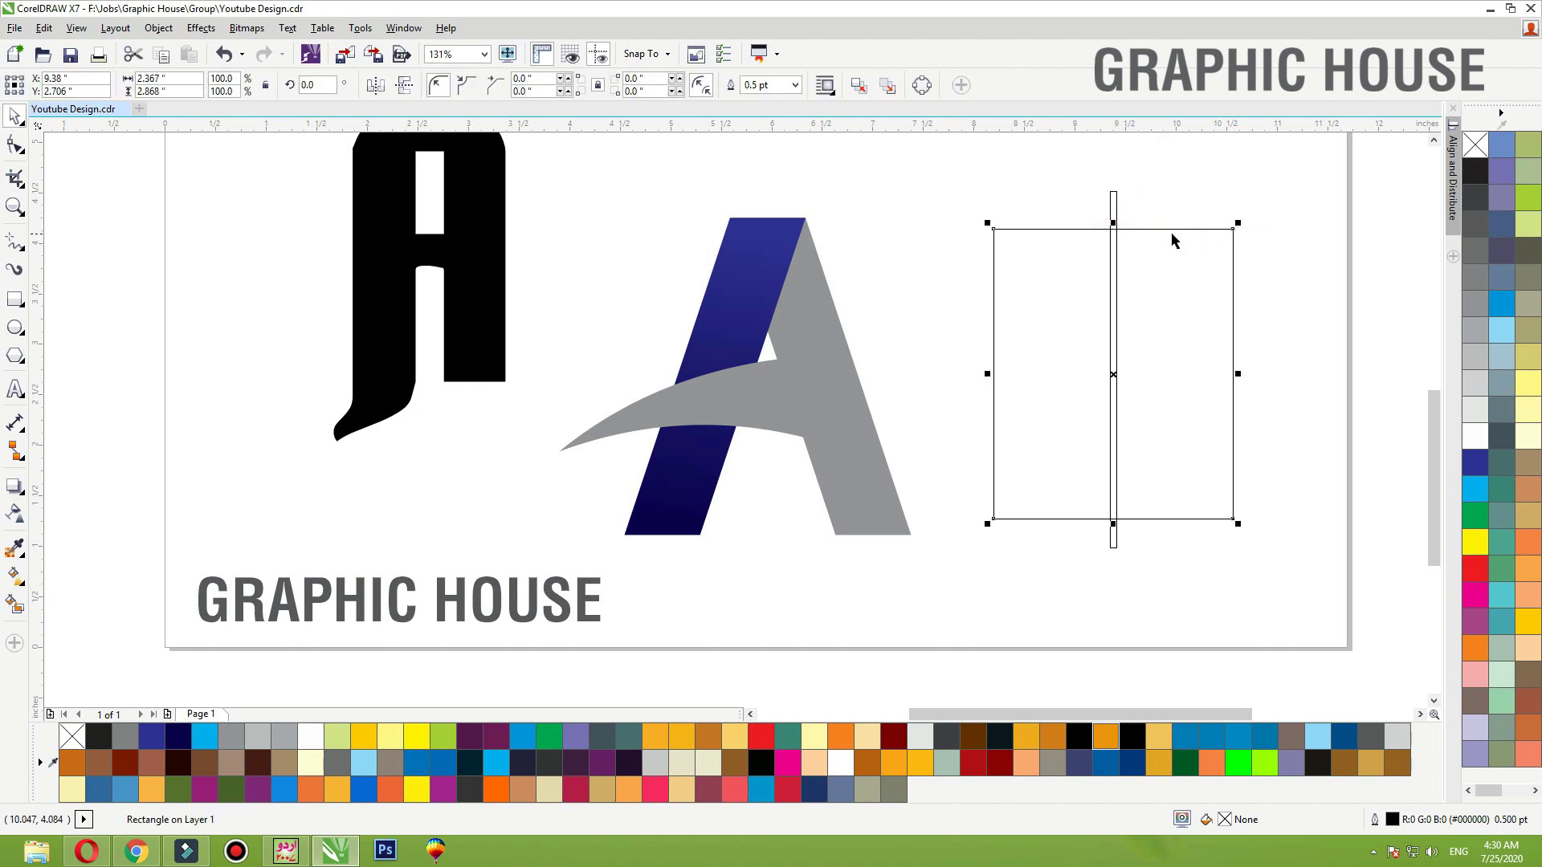
key(ctrl+q)
click(14, 147)
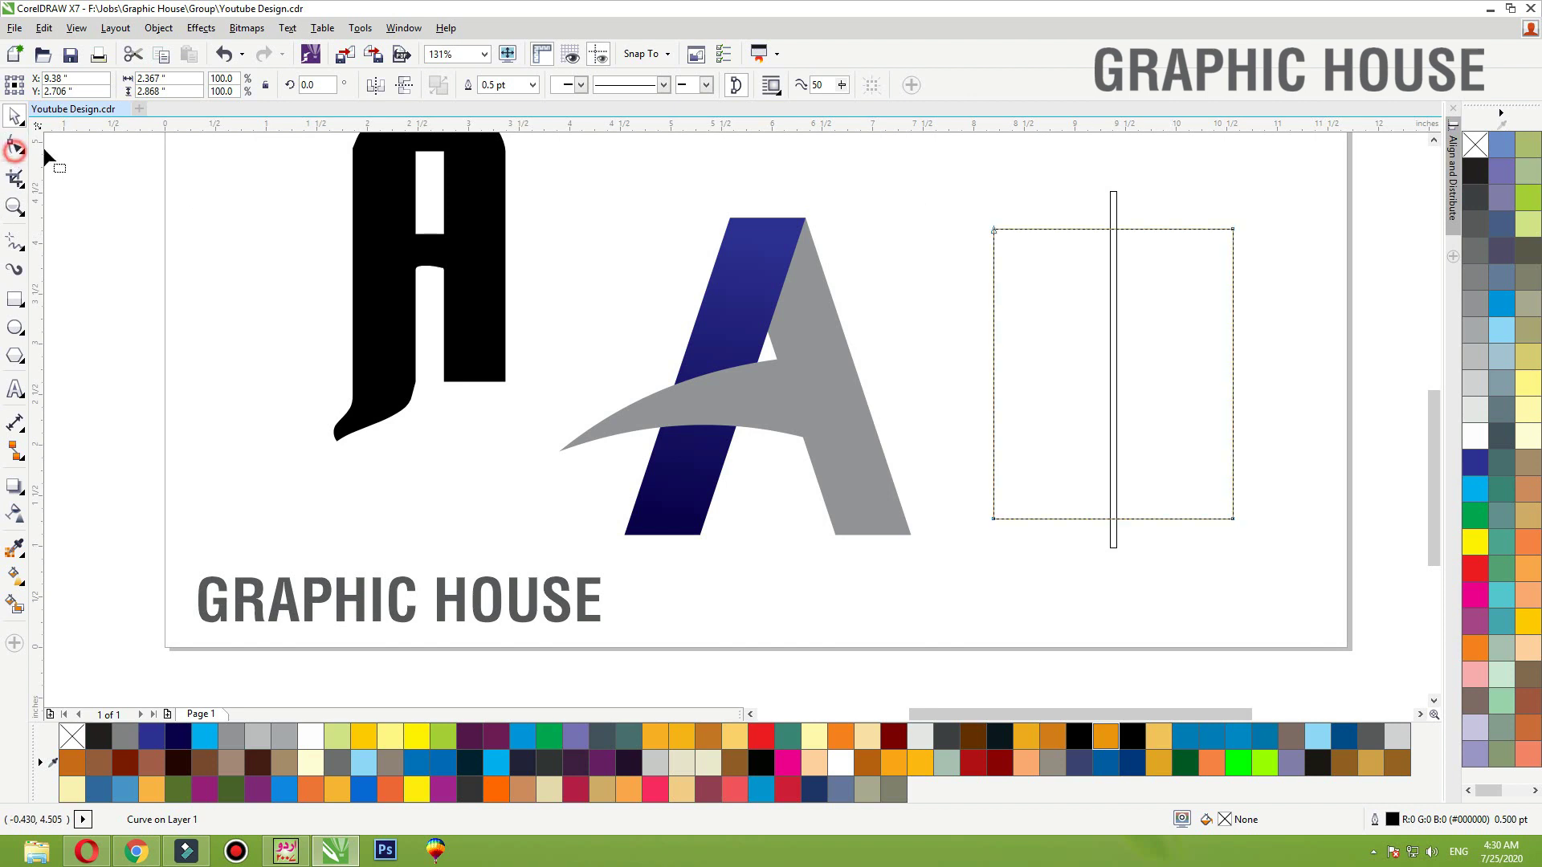
double_click(1113, 229)
drag(1219, 207, 1273, 268)
key(Delete)
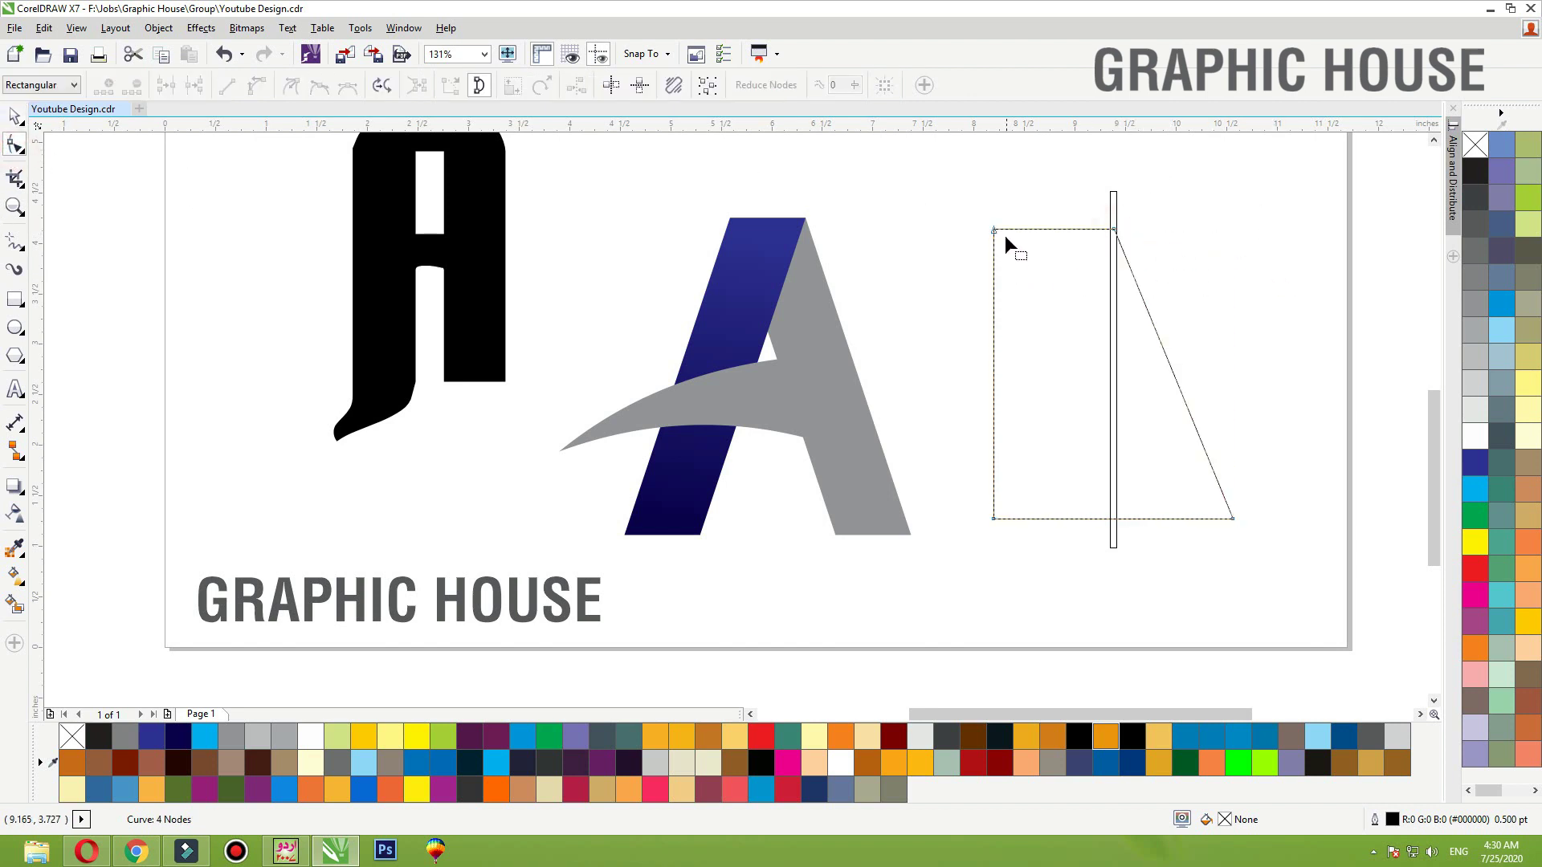
drag(922, 291, 923, 291)
key(Delete)
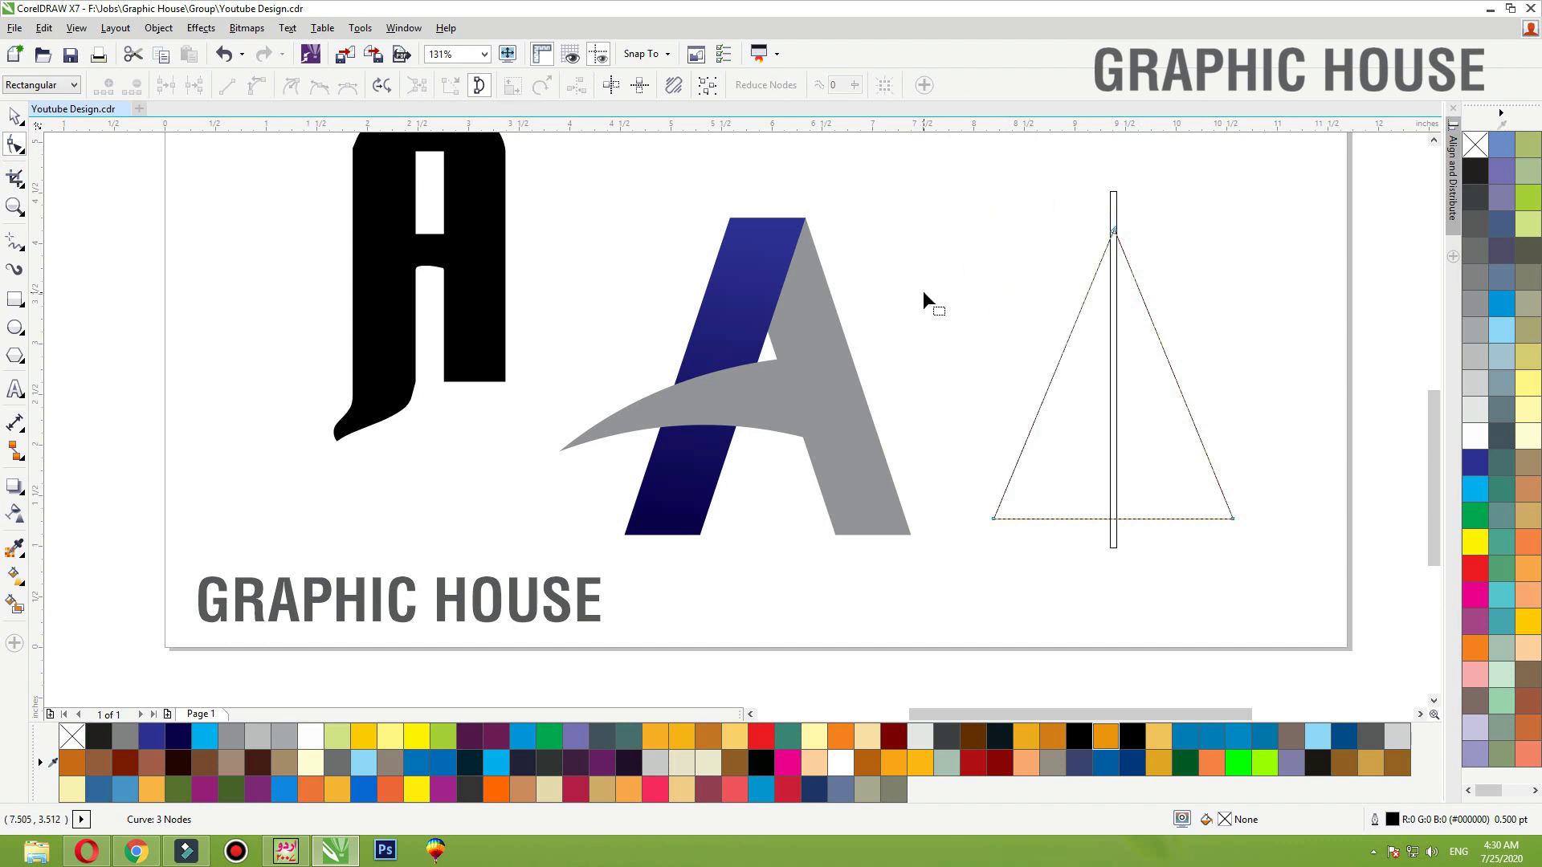
Delete the thin vertical guide rectangle from the triangle
key(space)
click(1232, 248)
click(1112, 210)
key(Delete)
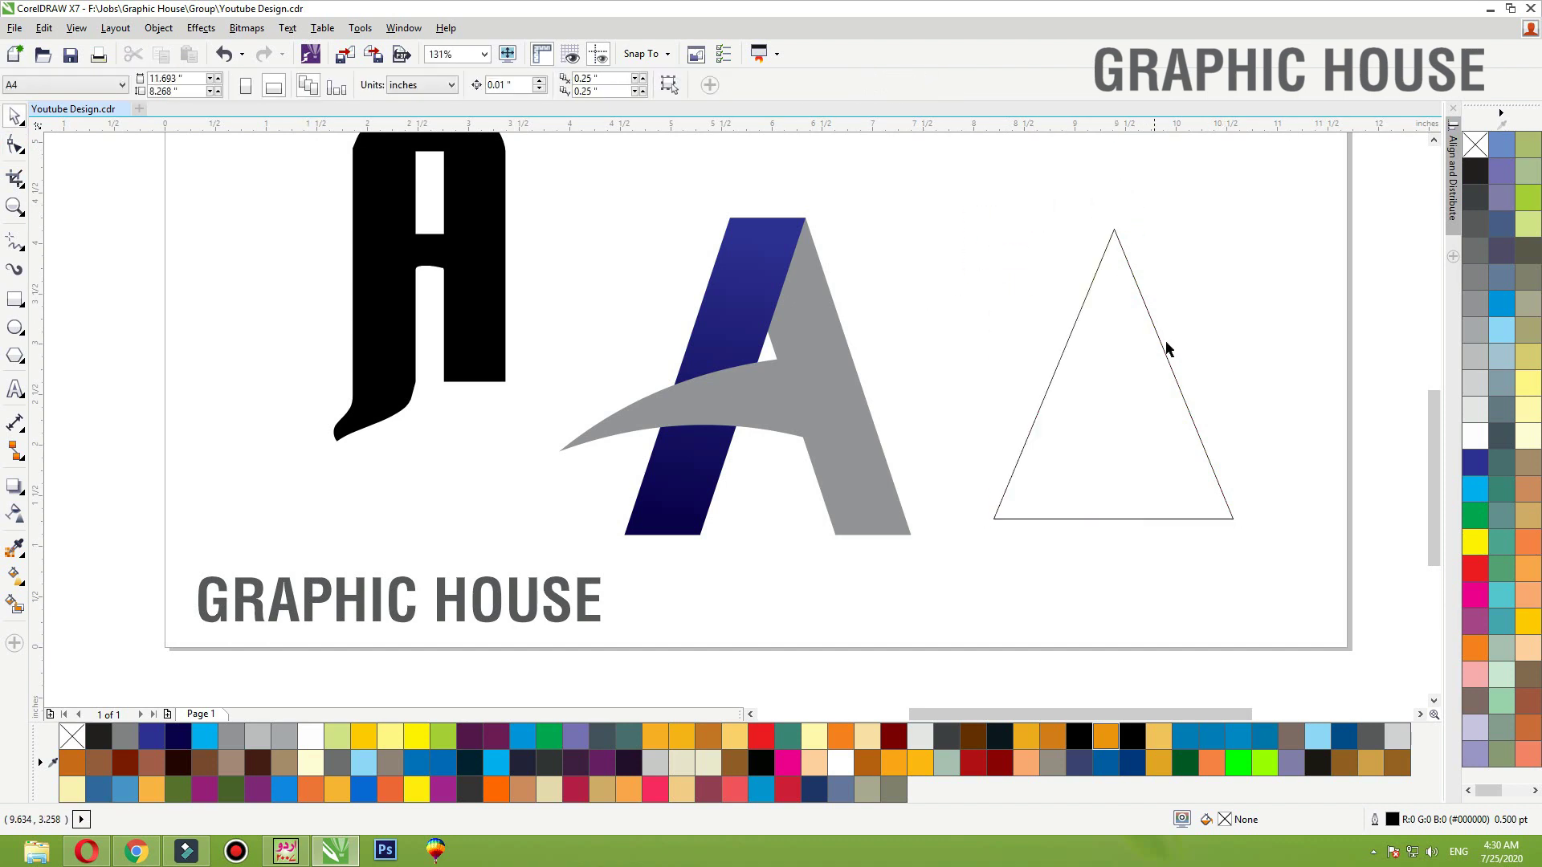
Fill the triangle with a diagonal gradient from yellow at the upper left to orange at the lower right and remove its outline
click(1163, 351)
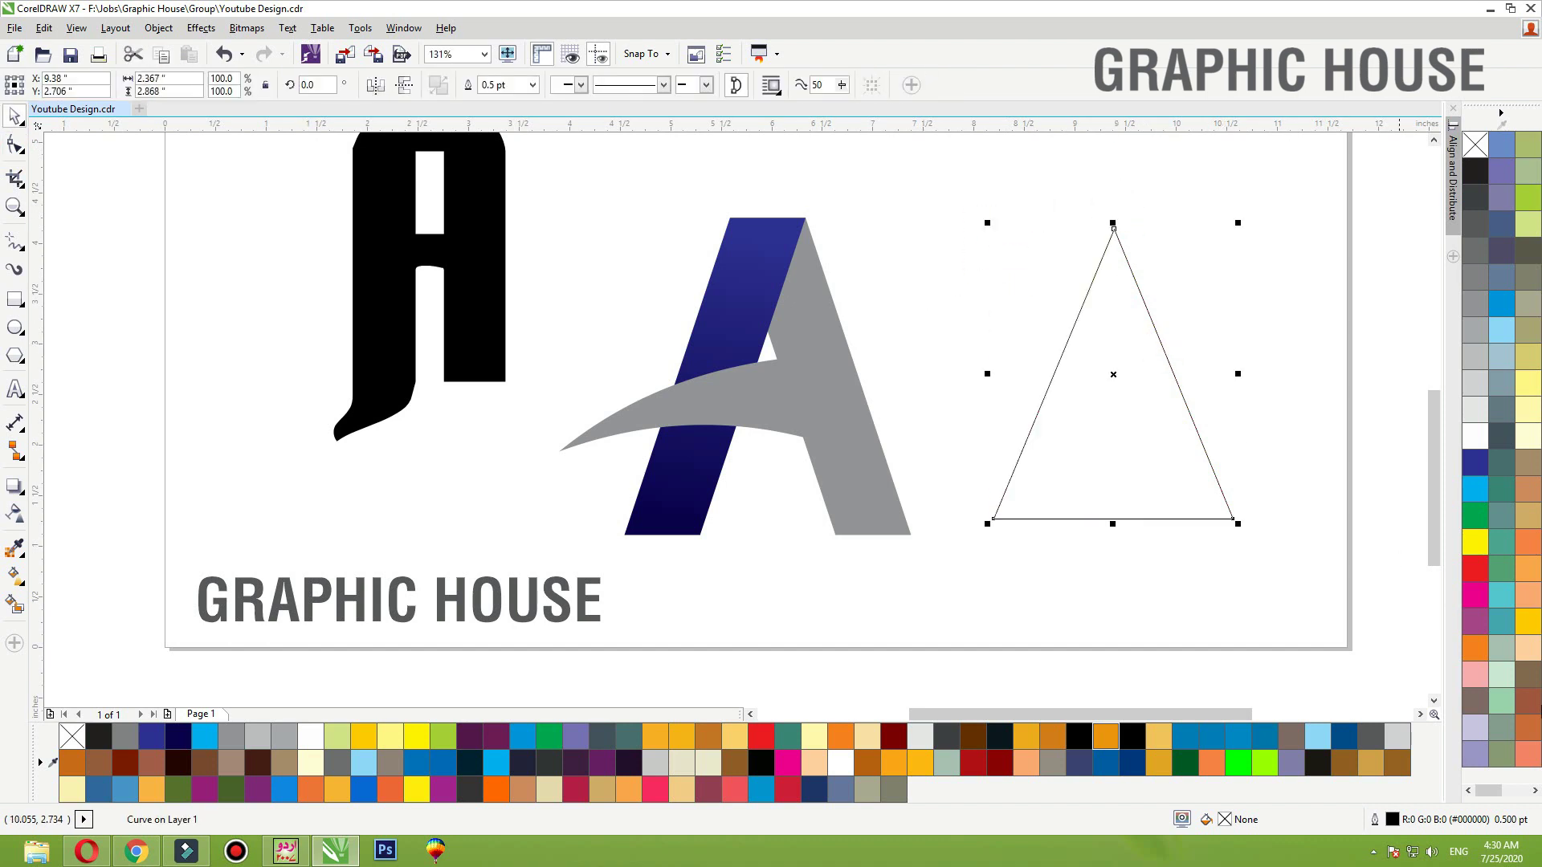
click(1475, 647)
key(g)
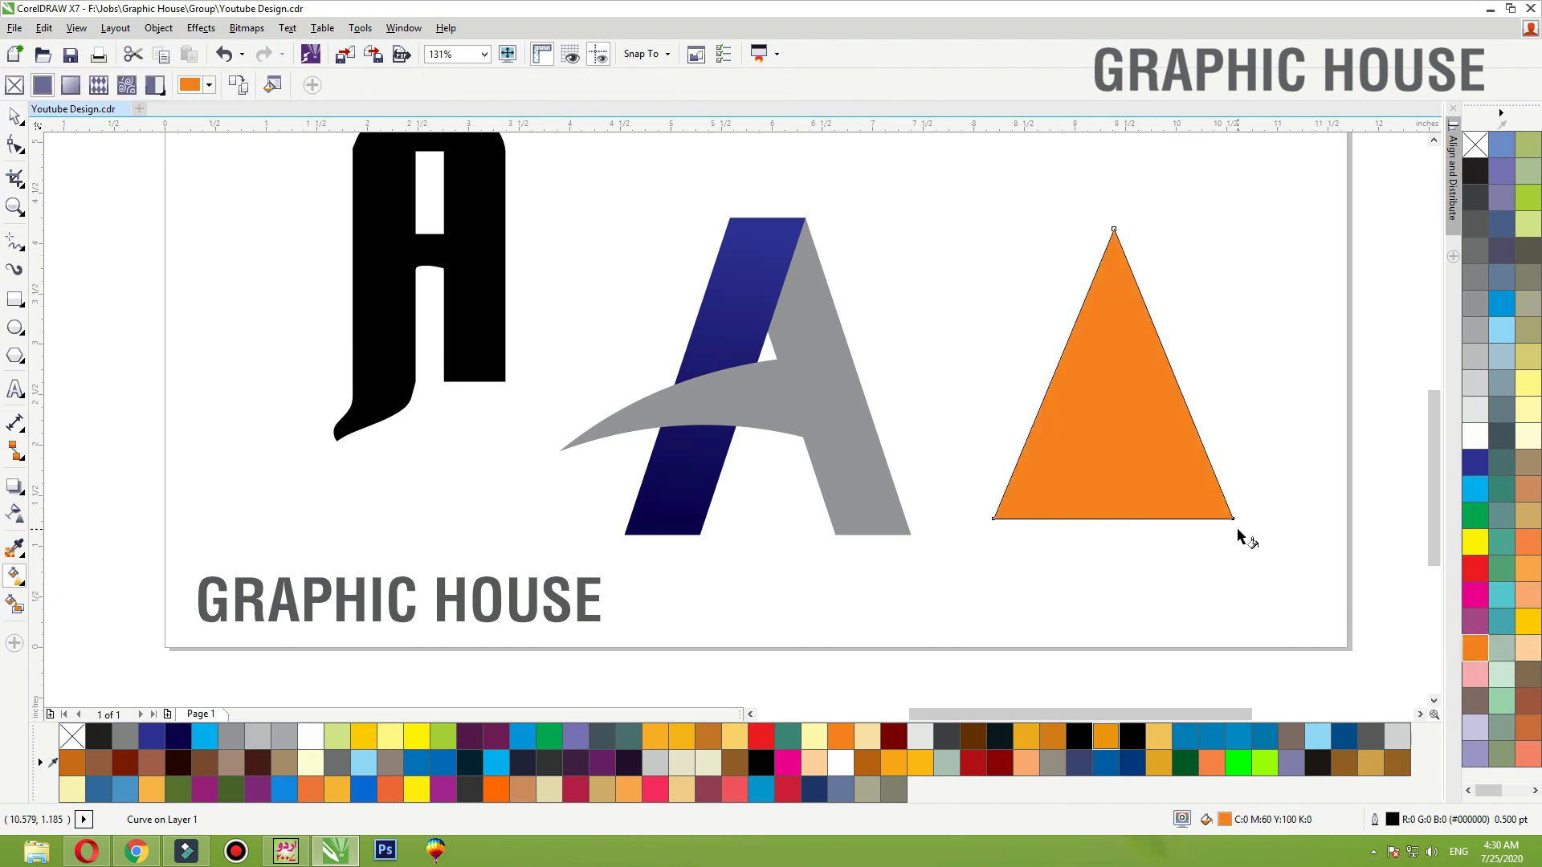
drag(1235, 526, 1025, 393)
click(1529, 621)
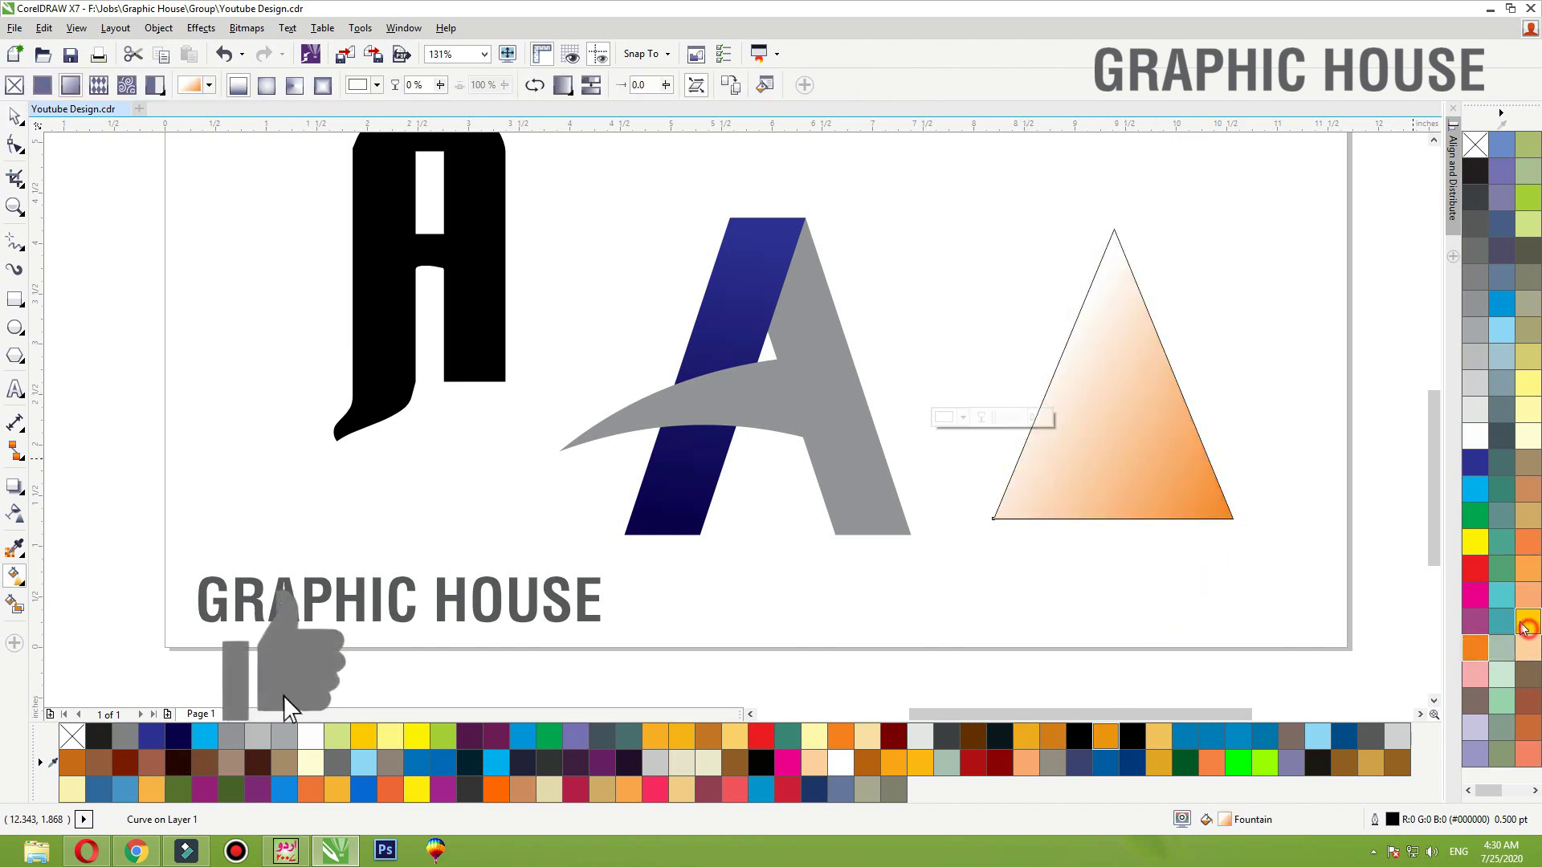
drag(1234, 528, 1184, 505)
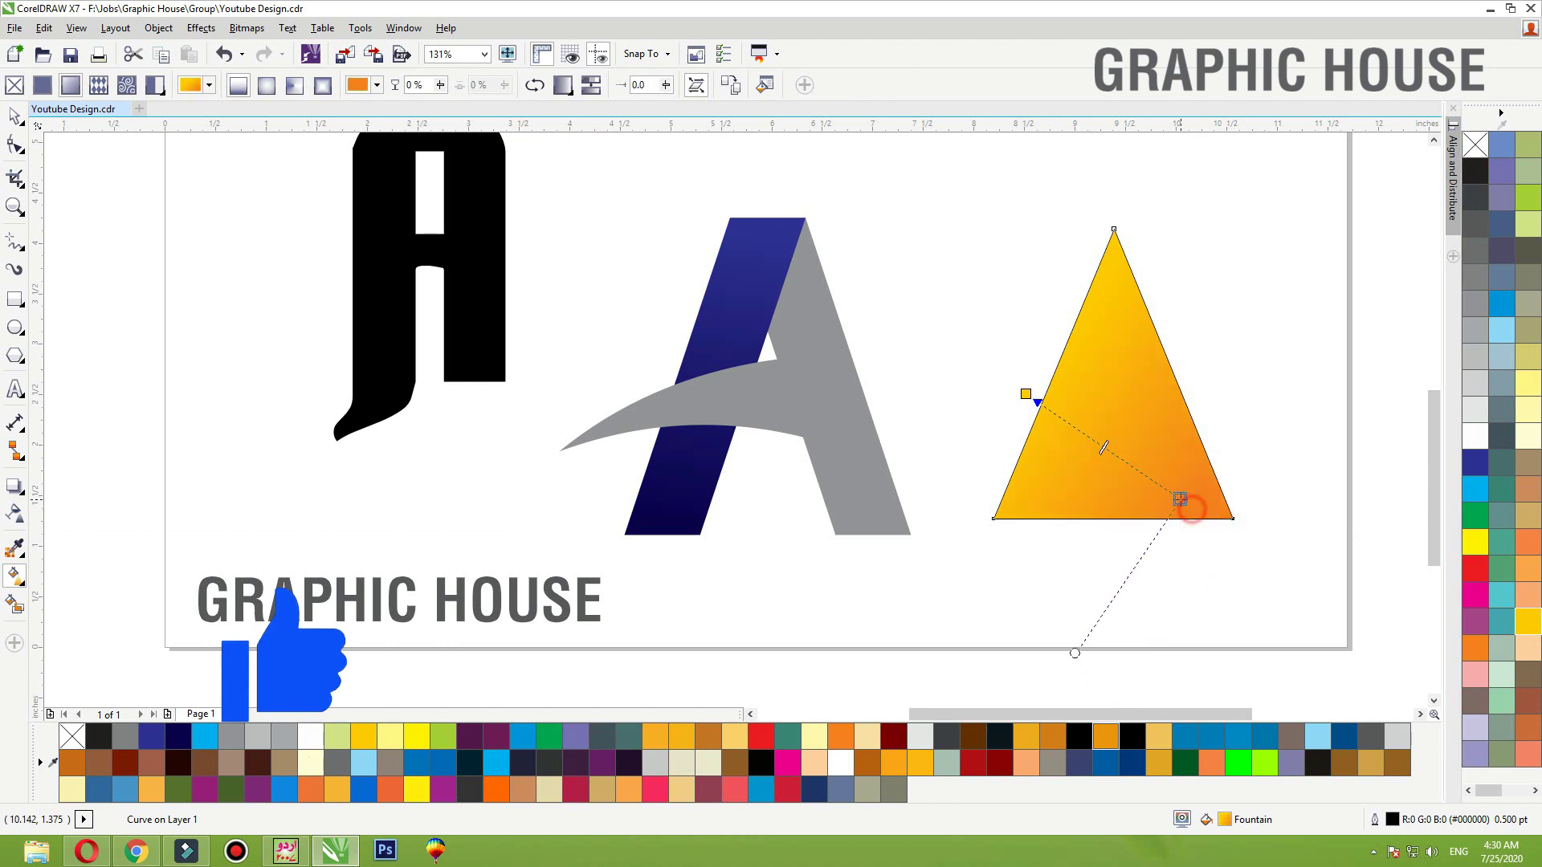
key(space)
right_click(1484, 147)
click(1301, 263)
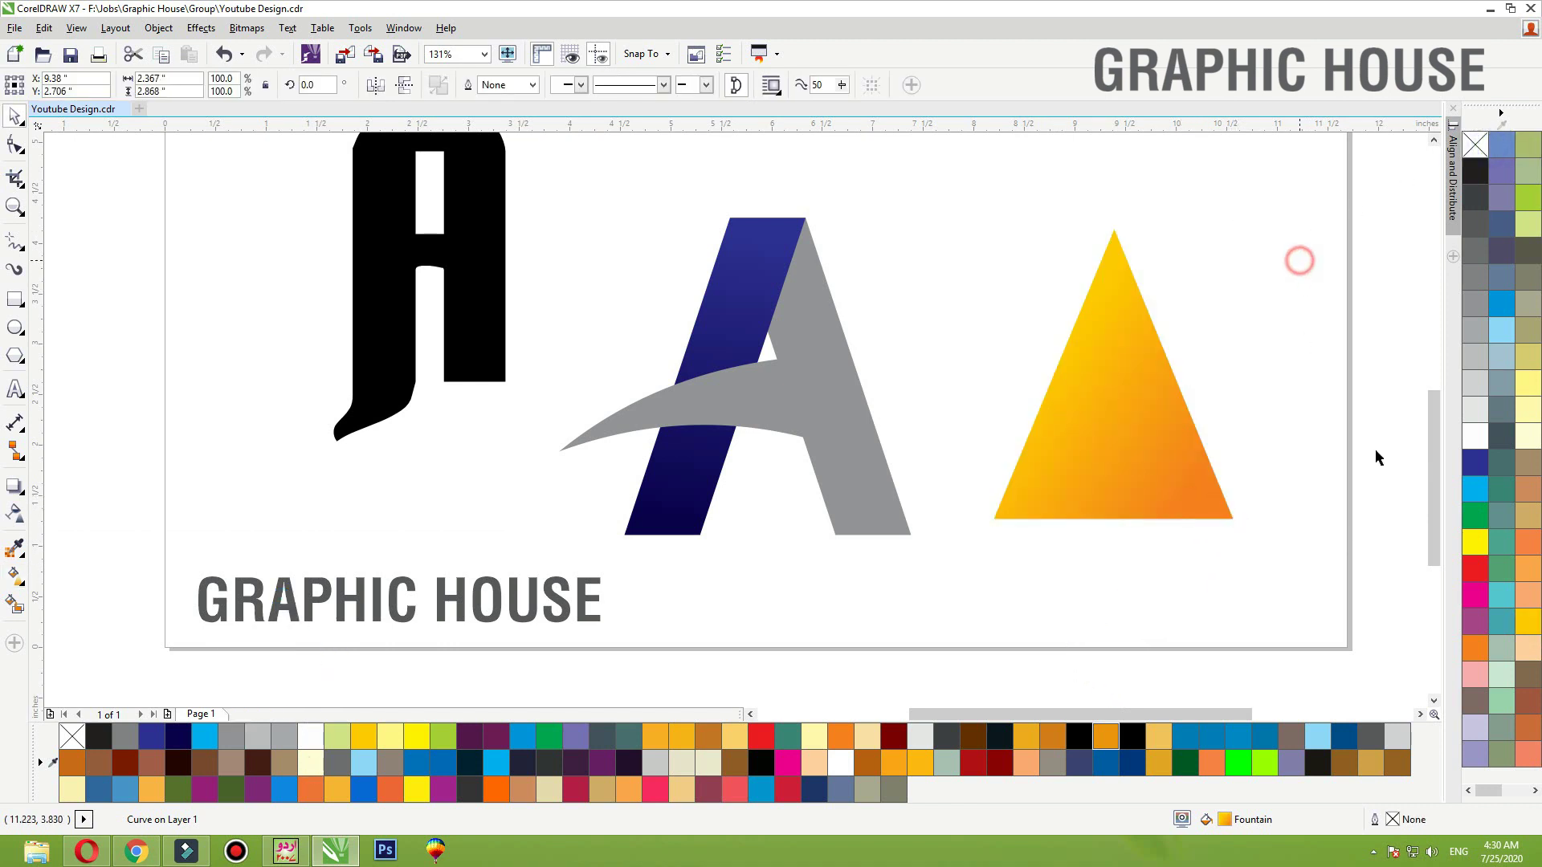
Draw a horizontal bar about 2.95 by 0.30 inches across the triangle, fill it light green (C20 Y60), and remove its outline
click(17, 301)
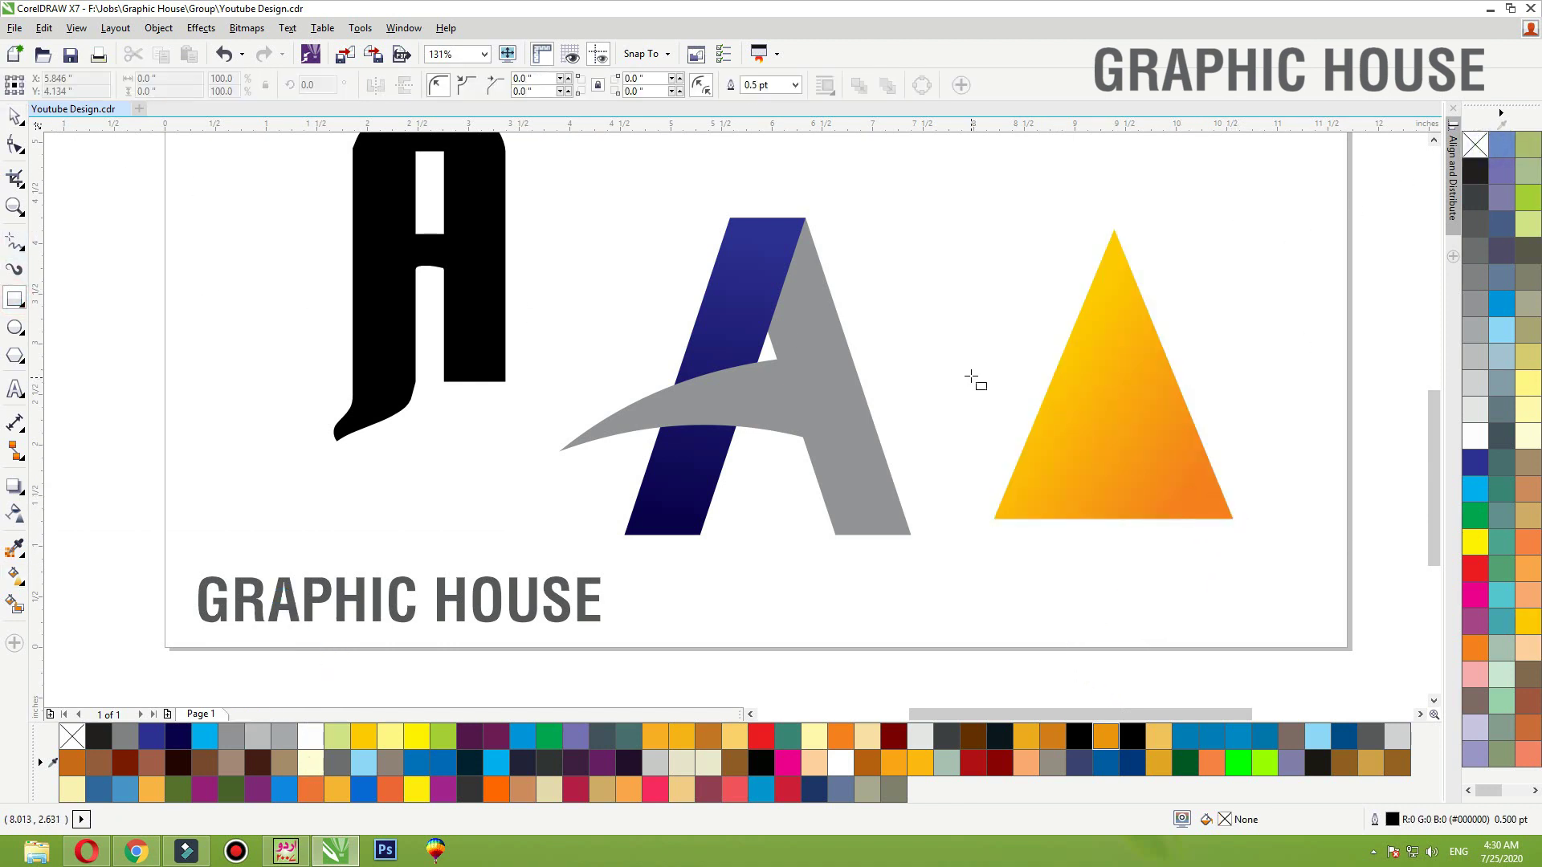
drag(971, 376, 1270, 407)
key(space)
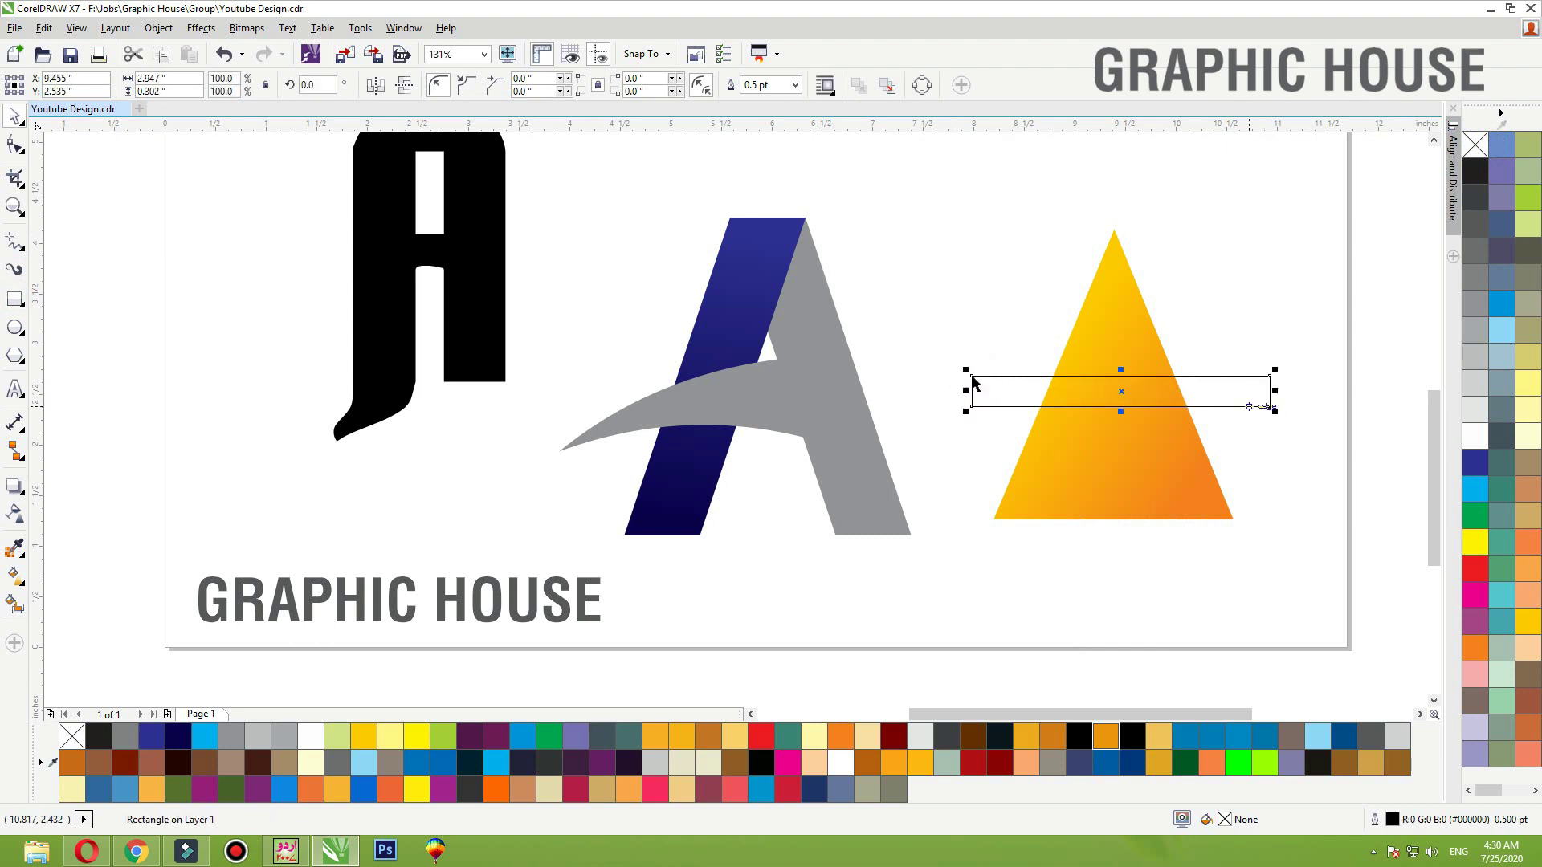
click(1528, 223)
right_click(1475, 146)
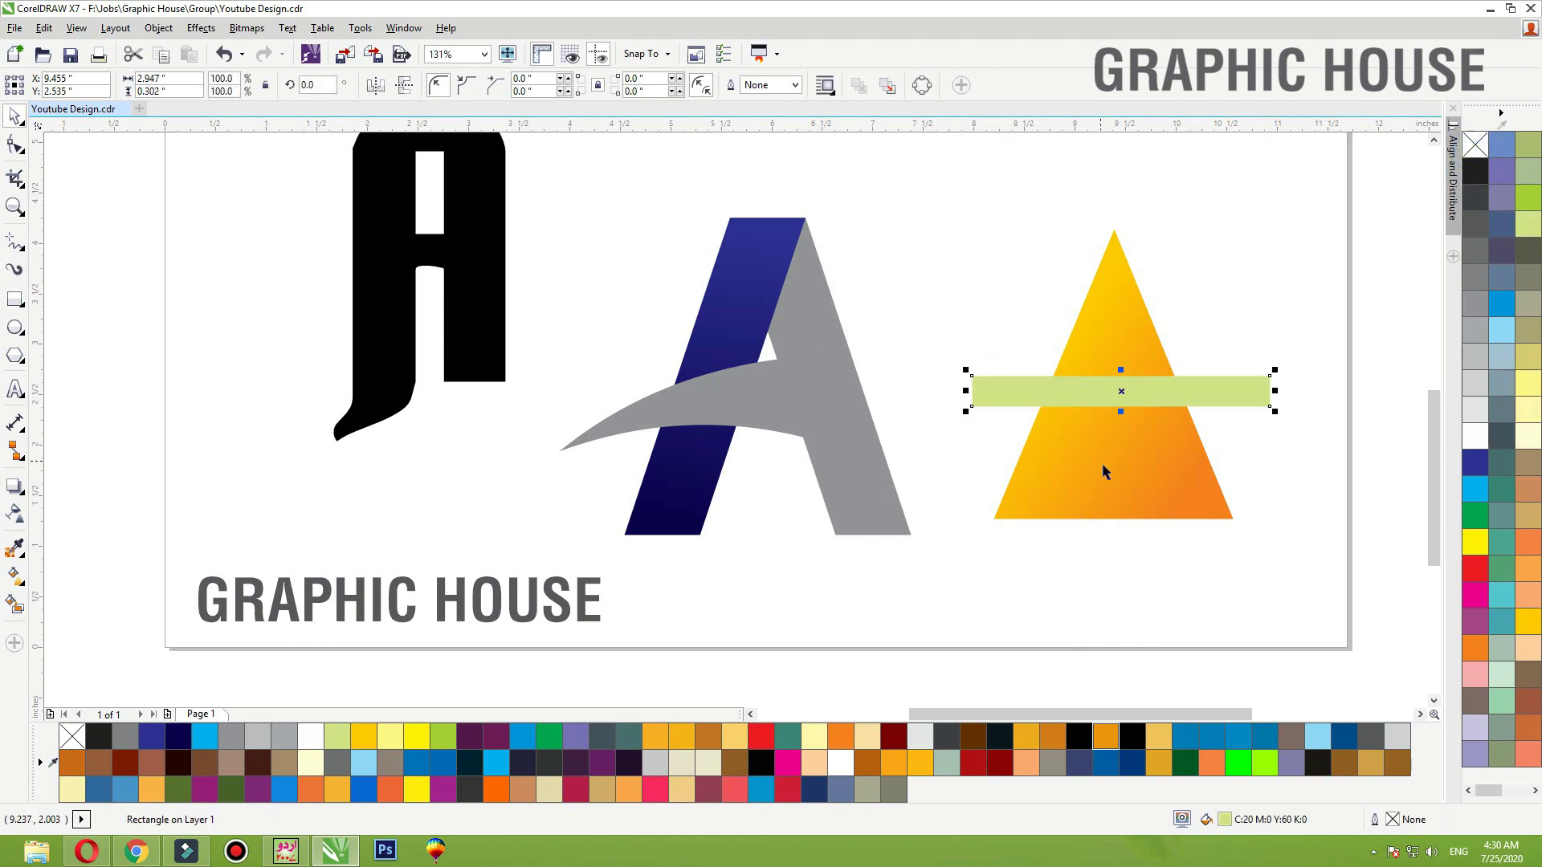
Skew the green bar so it rises to the right at about 23 degrees and reposition it across the triangle's middle
click(1212, 385)
drag(1275, 391, 1274, 316)
drag(967, 354, 967, 406)
drag(1205, 361, 1192, 378)
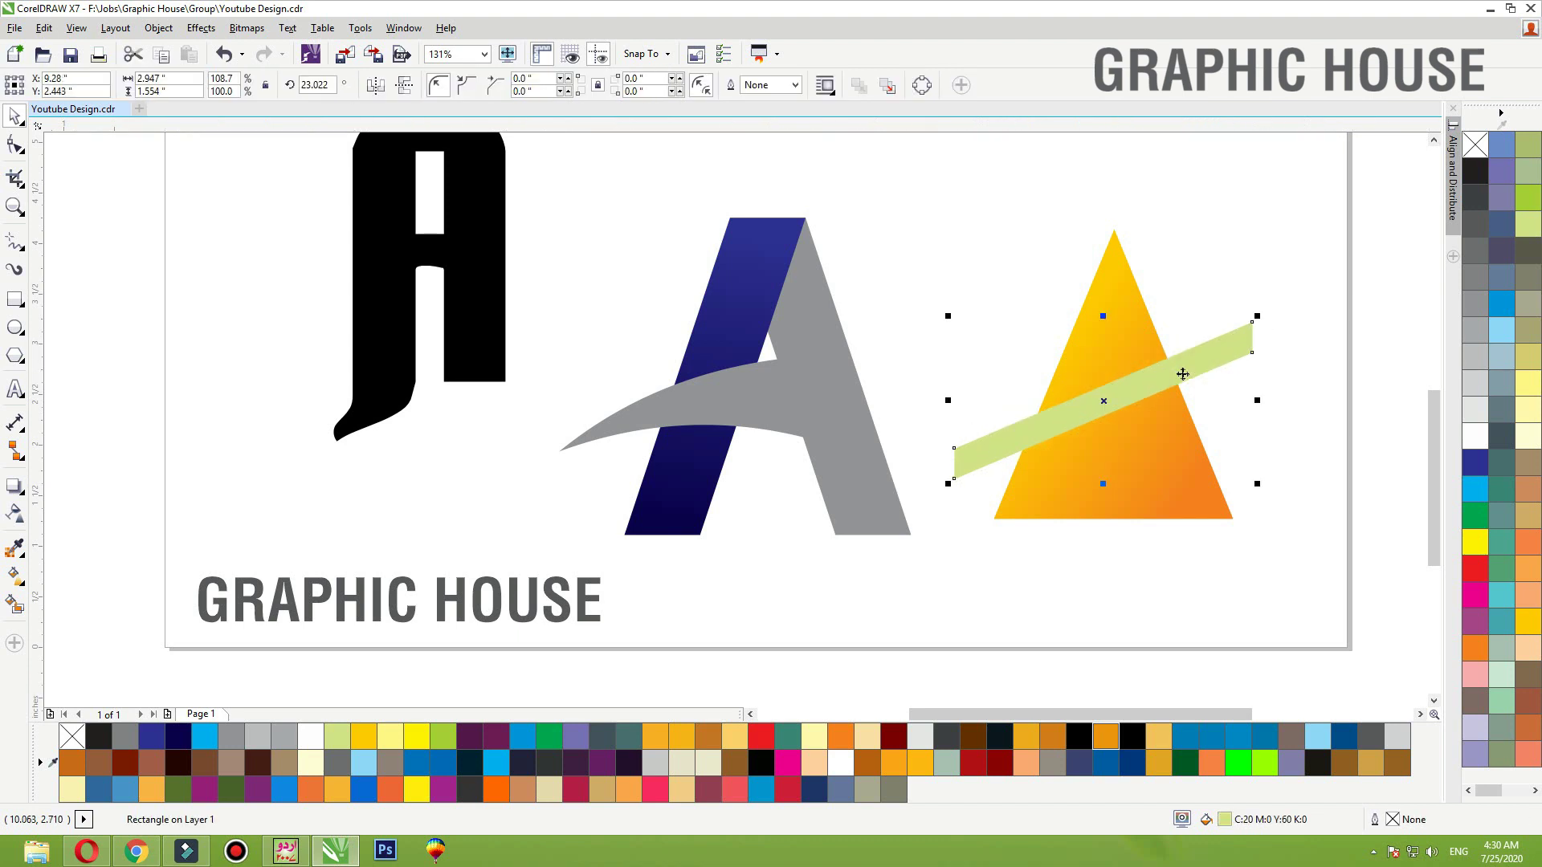
Trim the triangle with the slanted green bar, delete the bar, and select the cut triangle
shift+click(1178, 424)
click(499, 86)
click(991, 217)
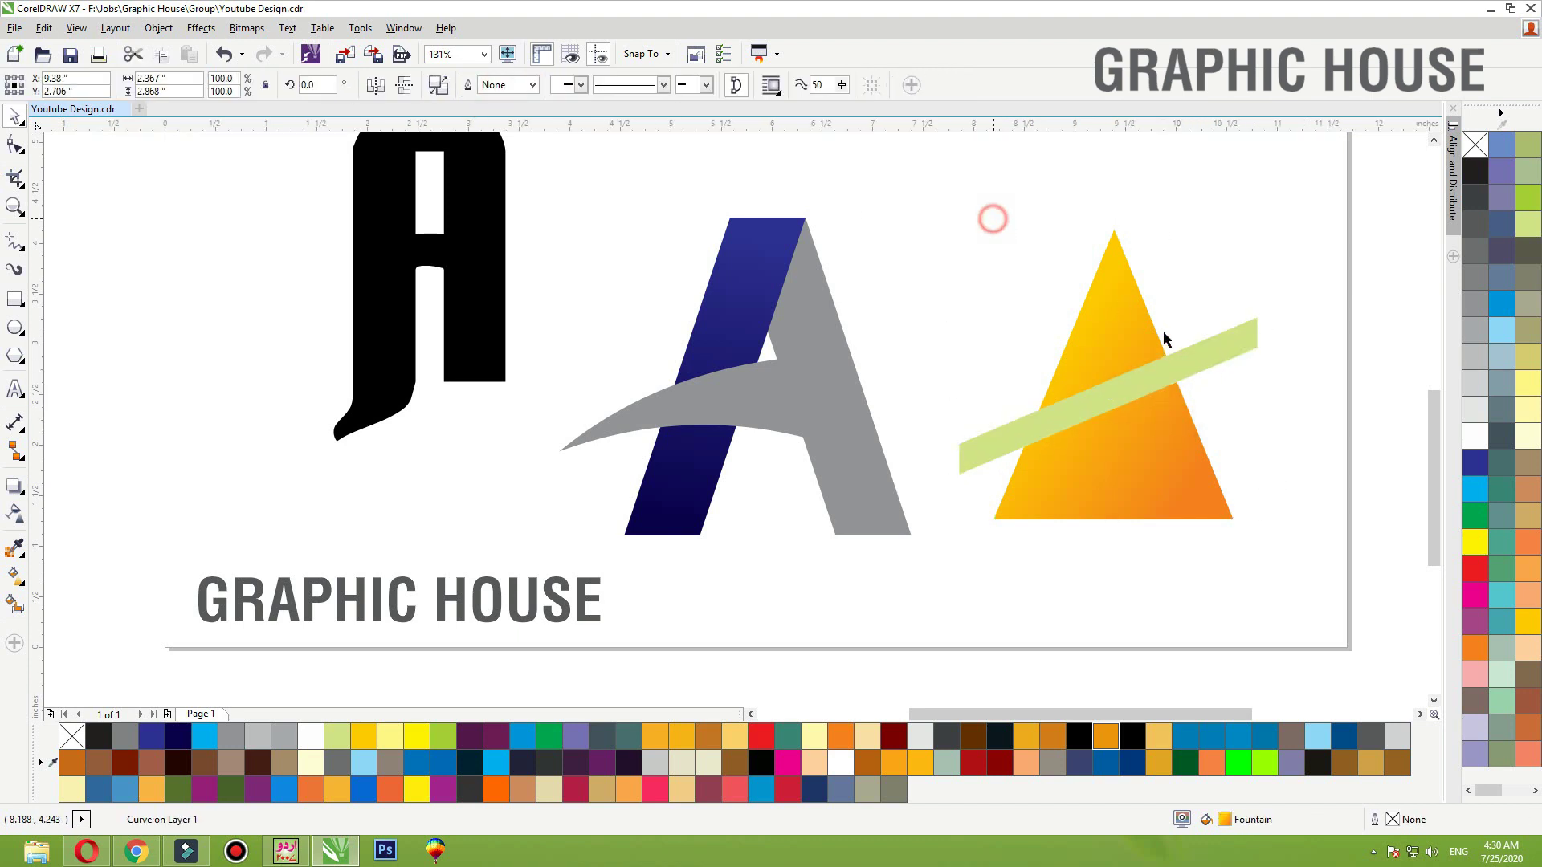
click(1193, 351)
key(Delete)
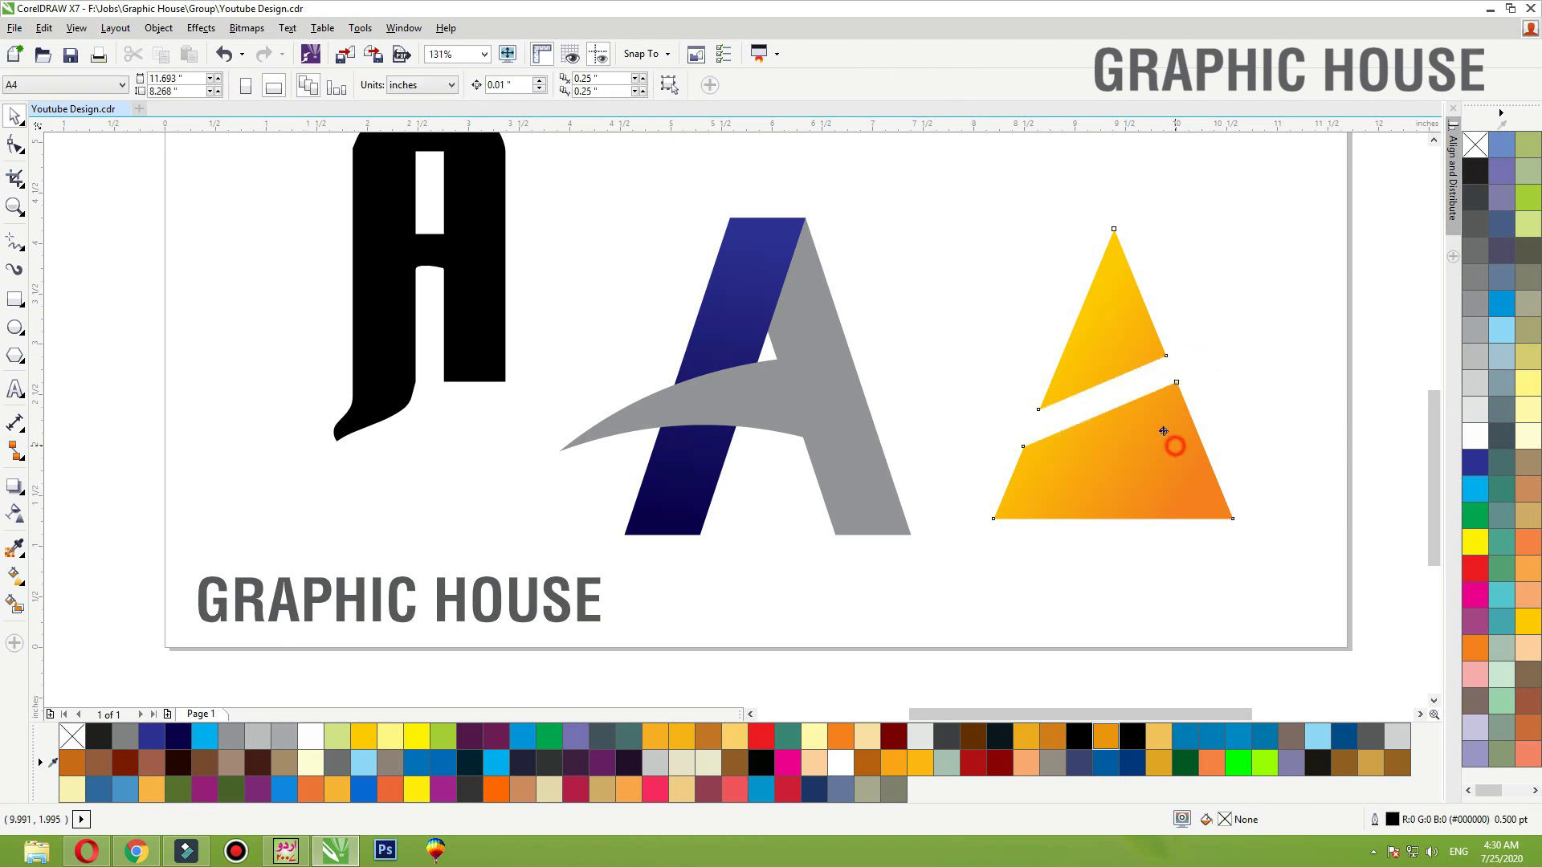
click(1164, 431)
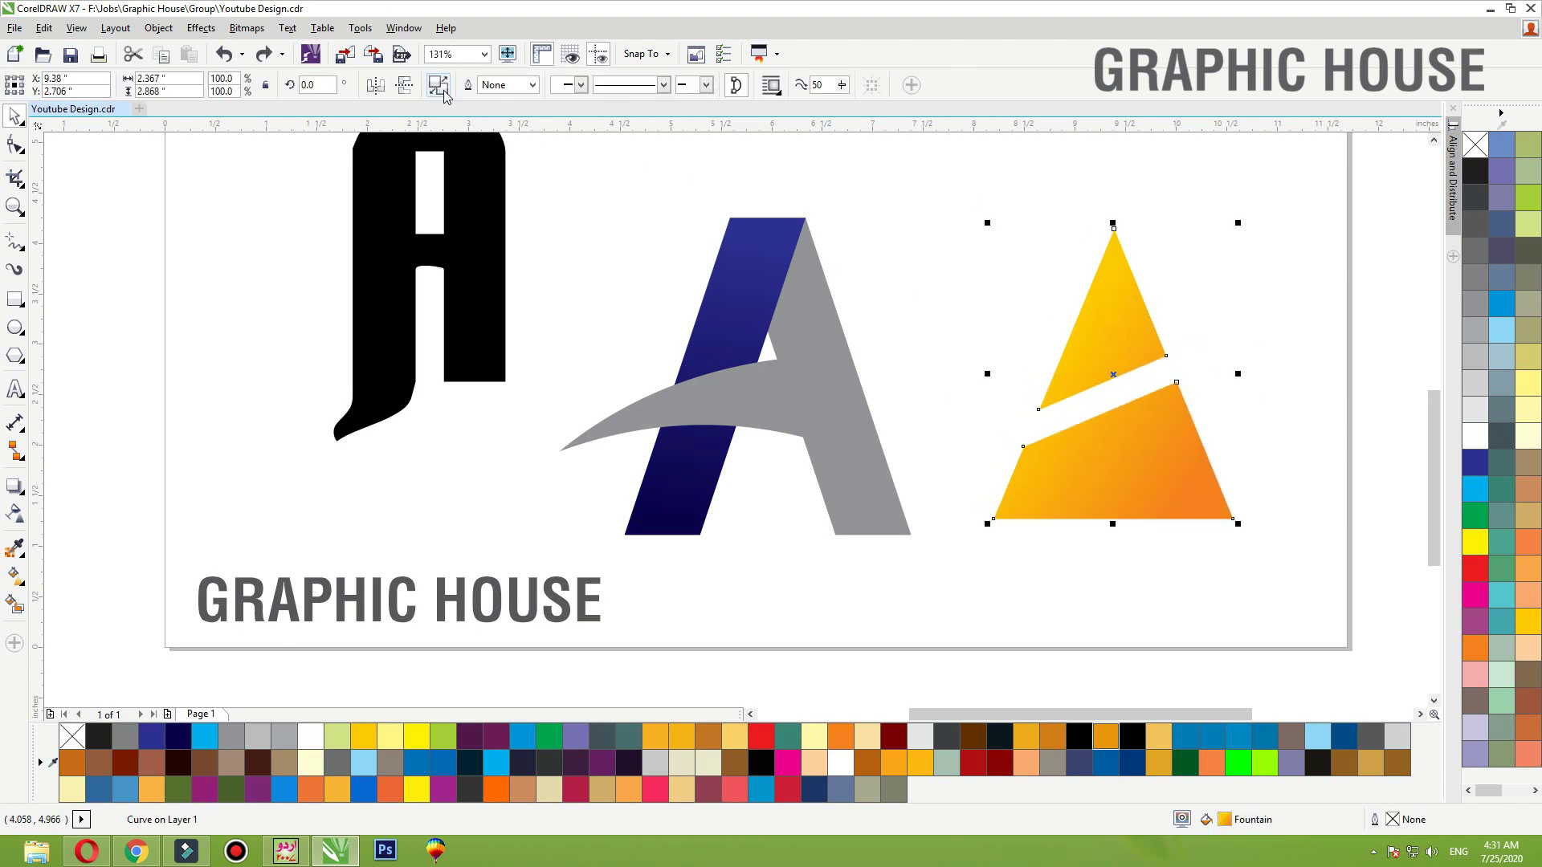
Break the cut triangle apart and fill its upper piece dark blue (C100 M100)
key(ctrl+k)
click(1012, 206)
click(1114, 313)
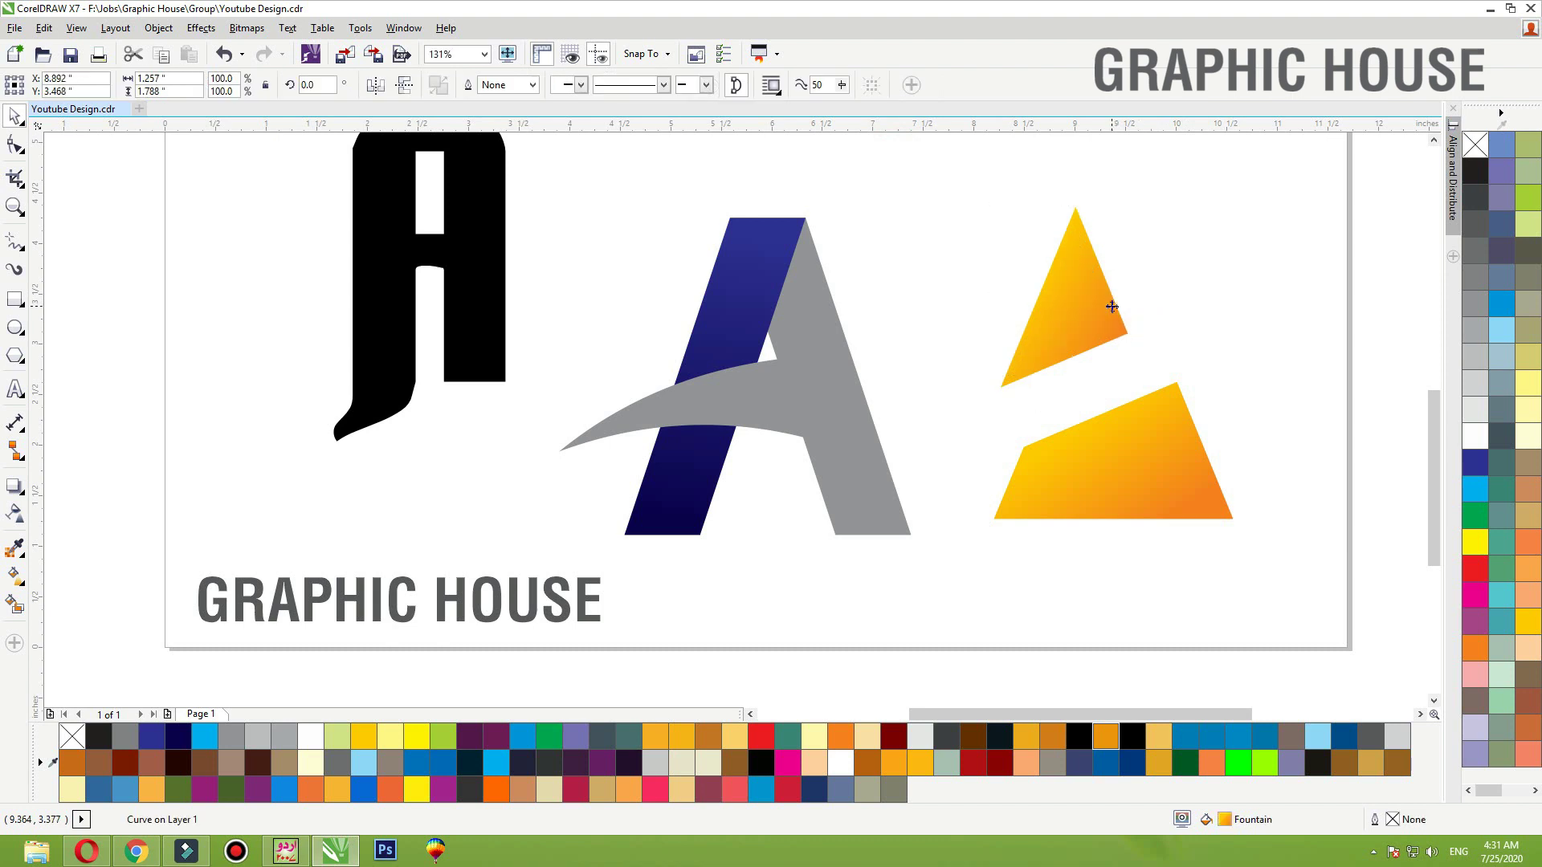
click(1476, 464)
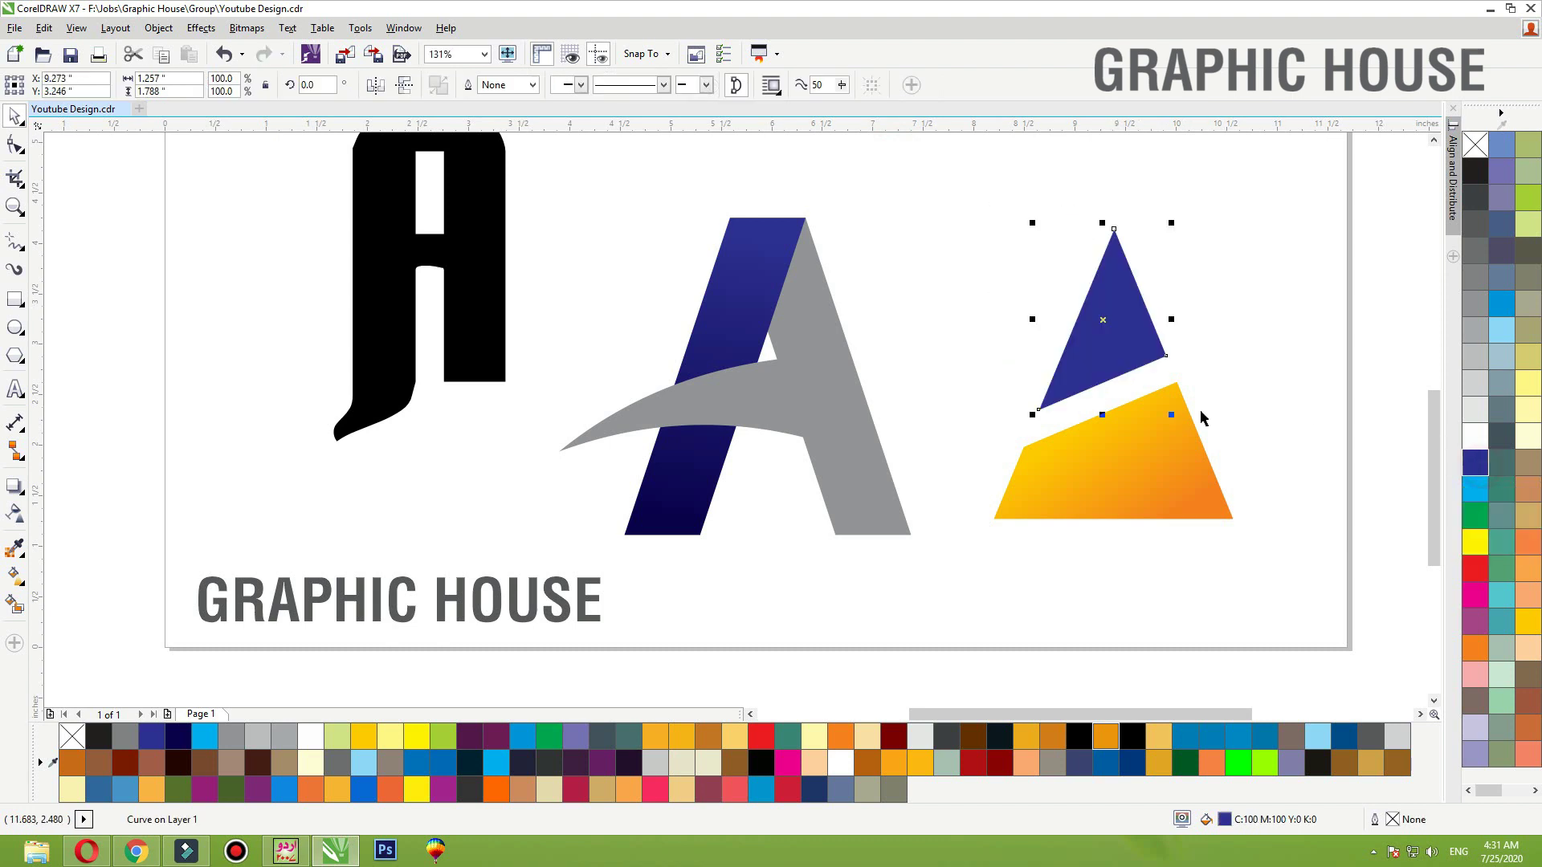
Apply a linear gradient to the upper triangle piece, from dark blue at its base to cyan at its tip
key(g)
drag(1148, 268, 1146, 259)
click(1476, 488)
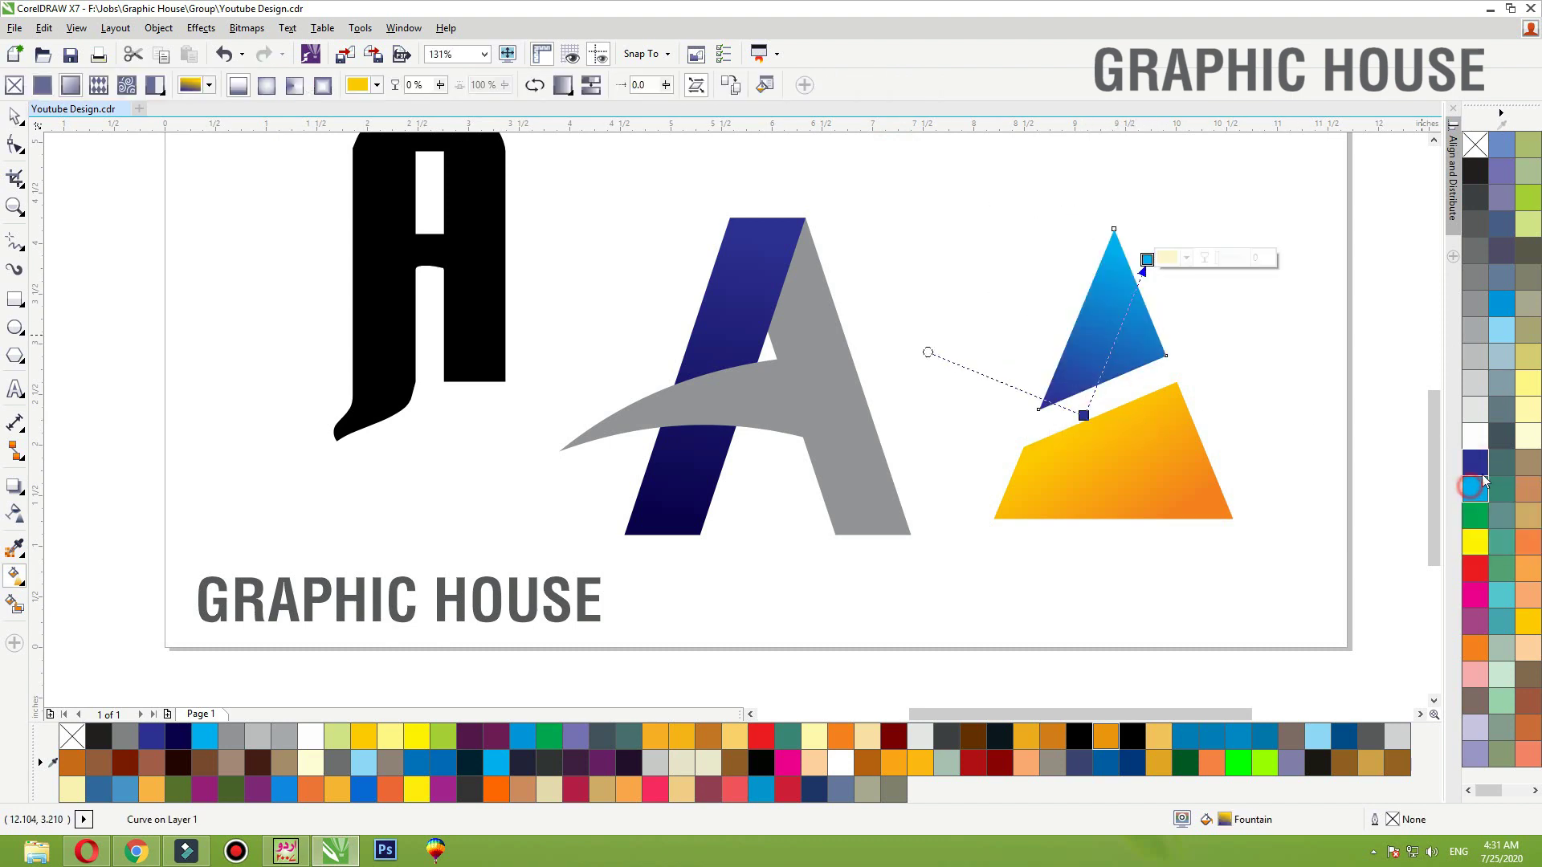
key(space)
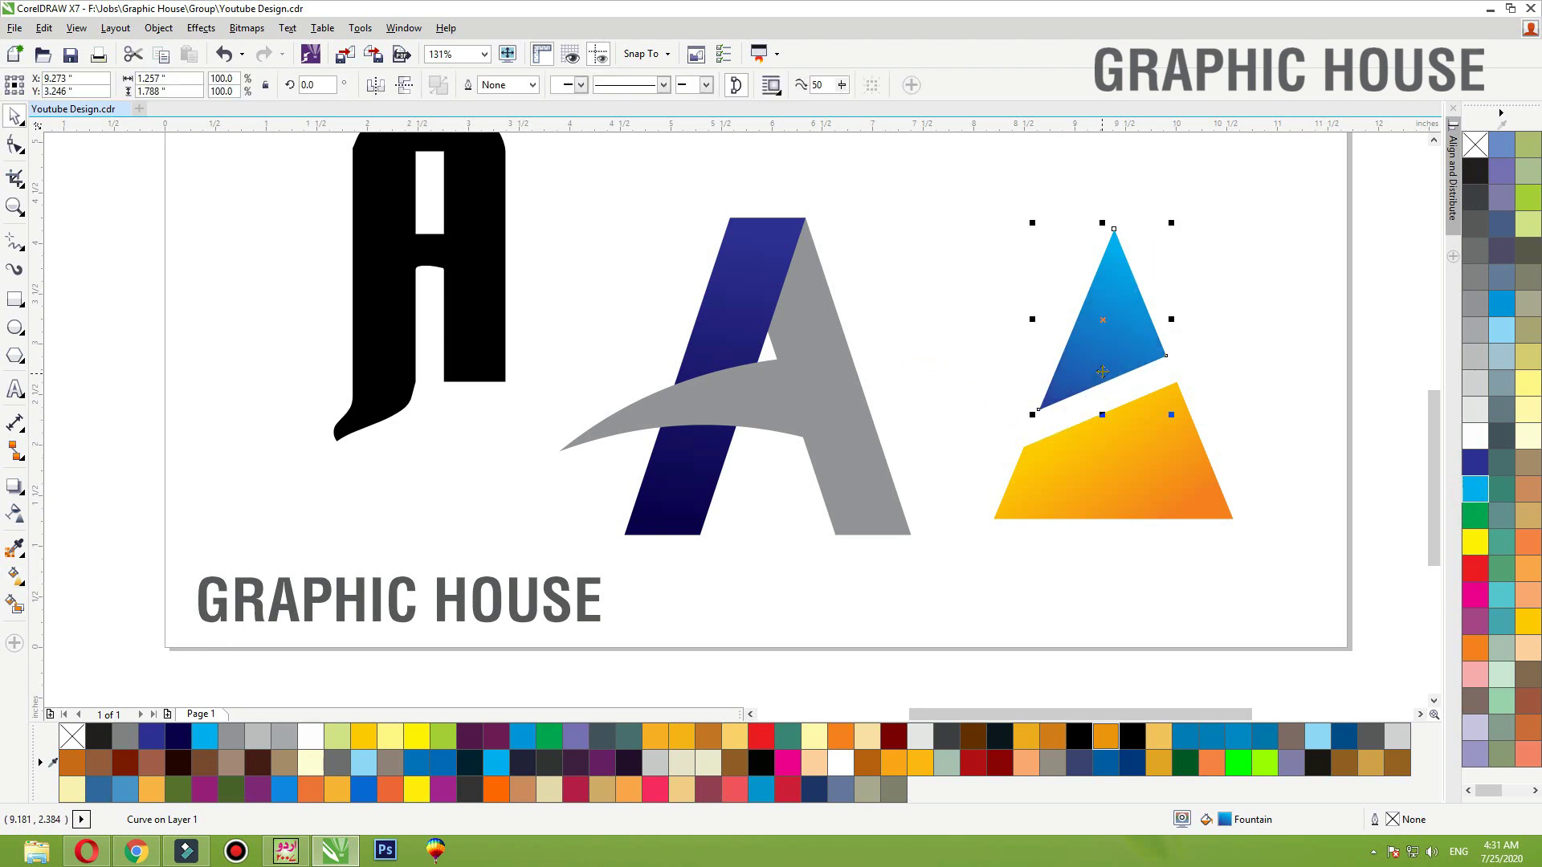
drag(1134, 431, 1151, 420)
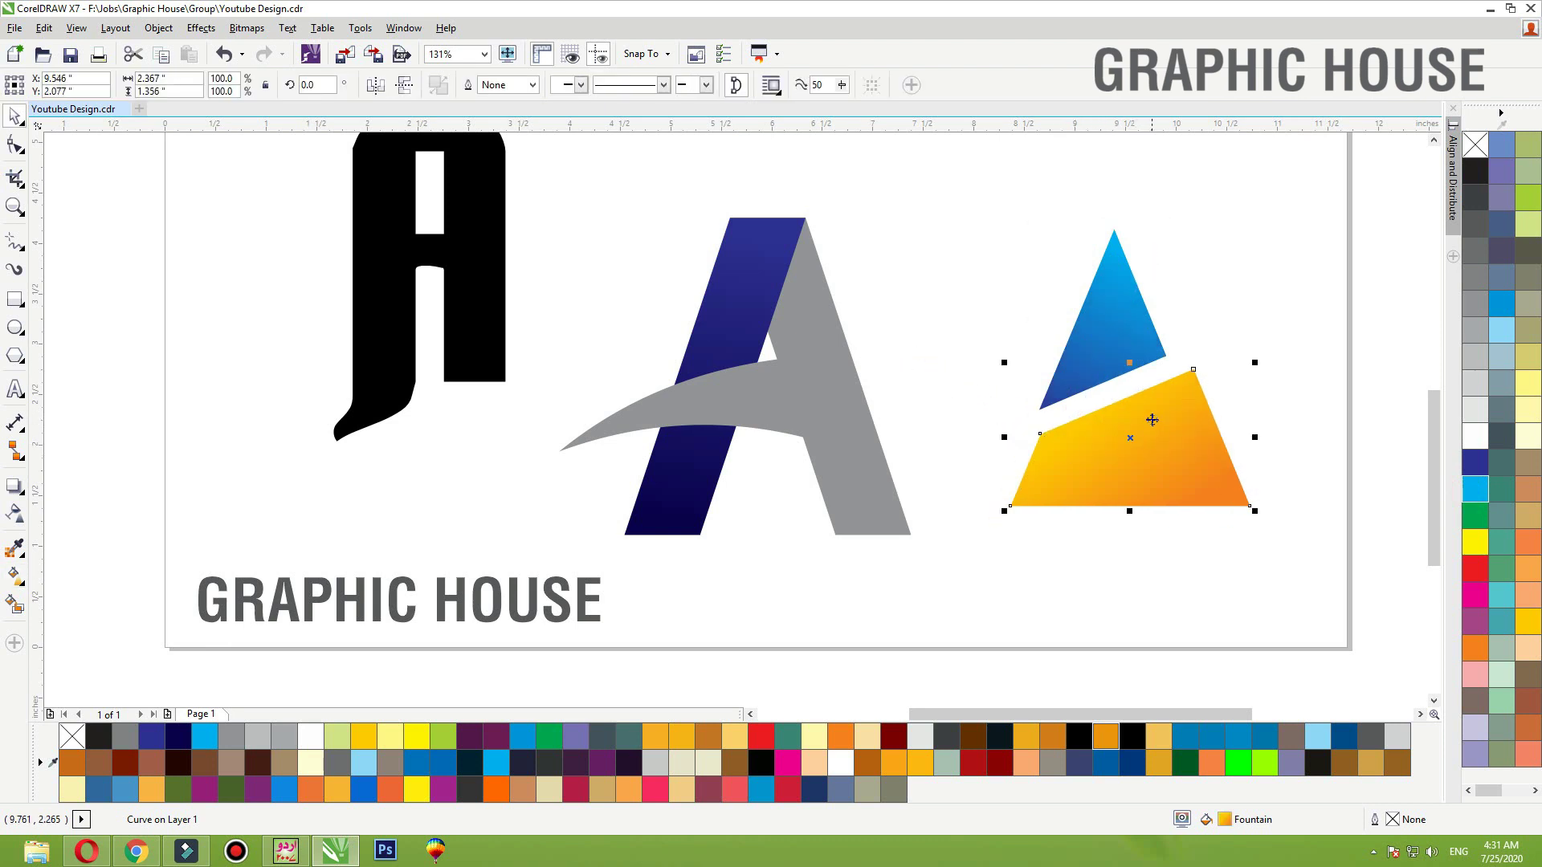
key(ctrl+z)
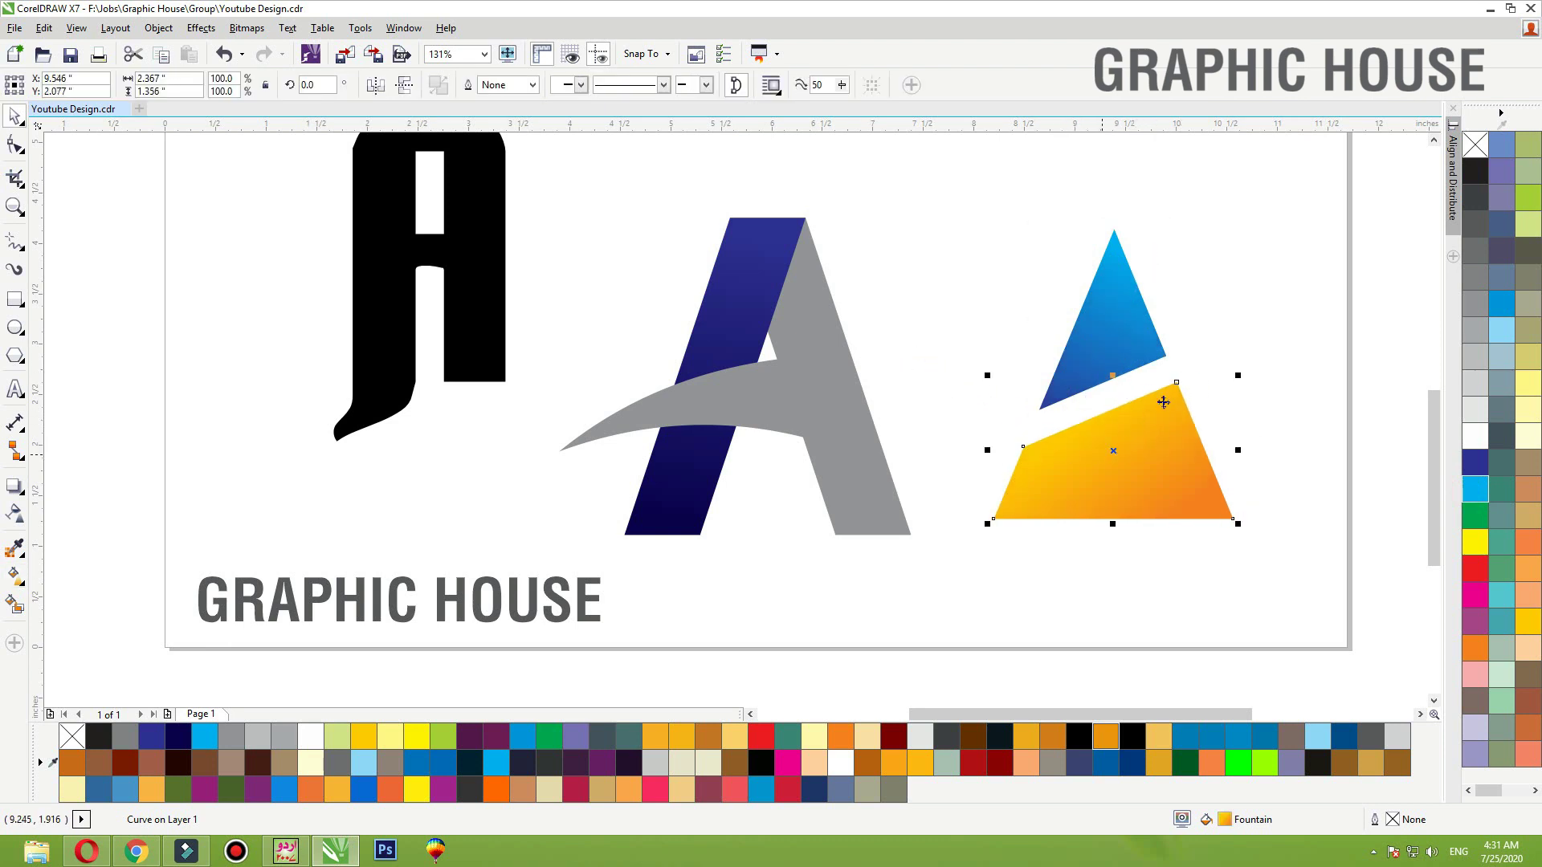
click(1215, 351)
drag(1094, 375, 1076, 440)
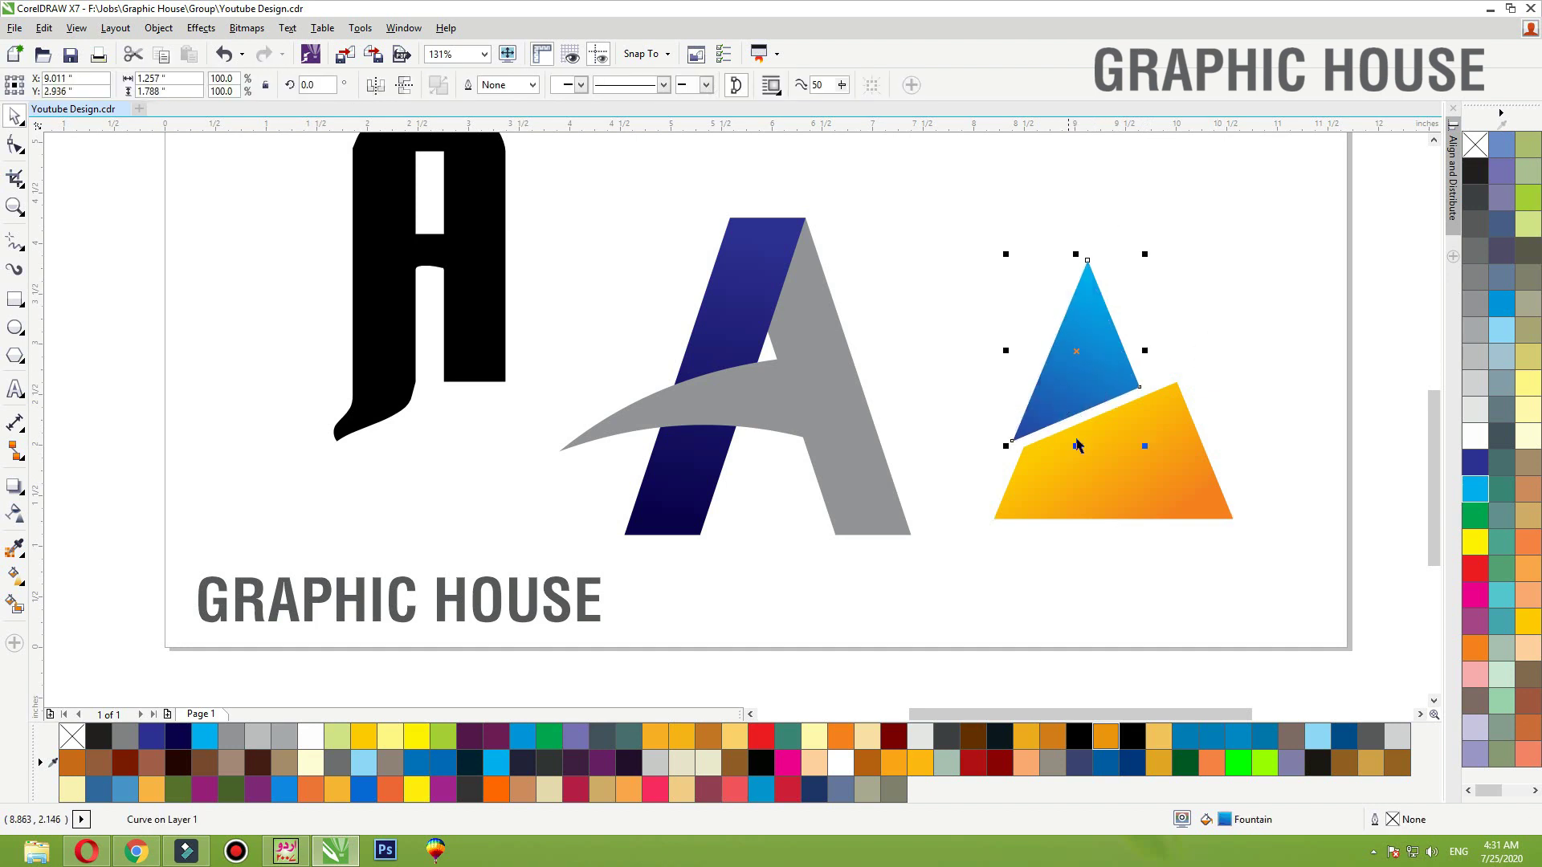
key(ctrl+z)
Move the blue-and-grey A and the two-piece triangle off the page's right side and delete the black letter A
click(1284, 348)
scroll(1094, 486, down, 2)
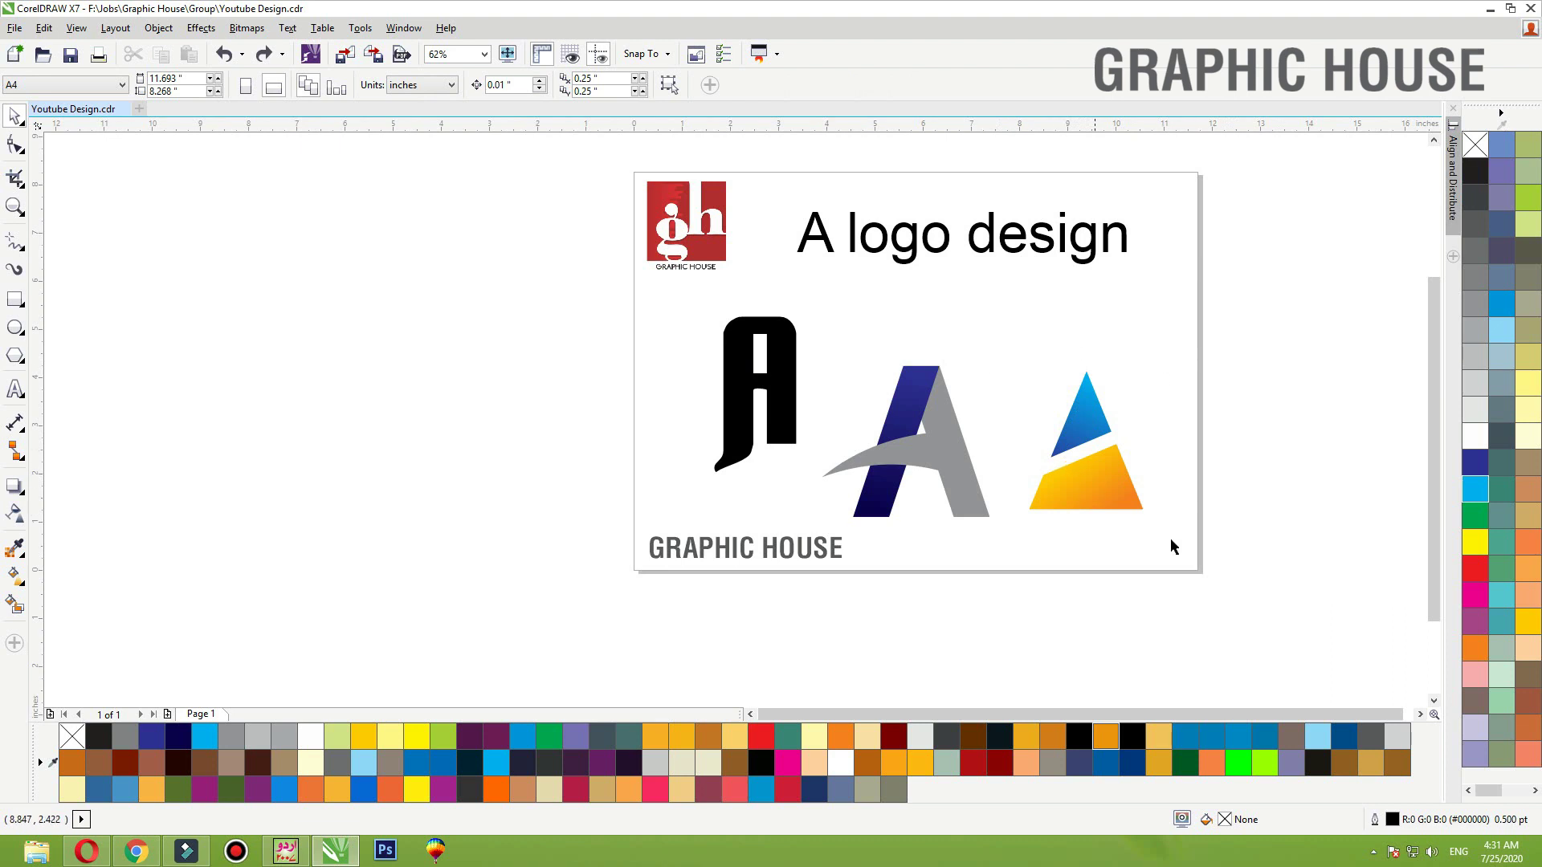
drag(961, 401, 845, 326)
drag(913, 401, 1252, 362)
click(929, 372)
click(792, 388)
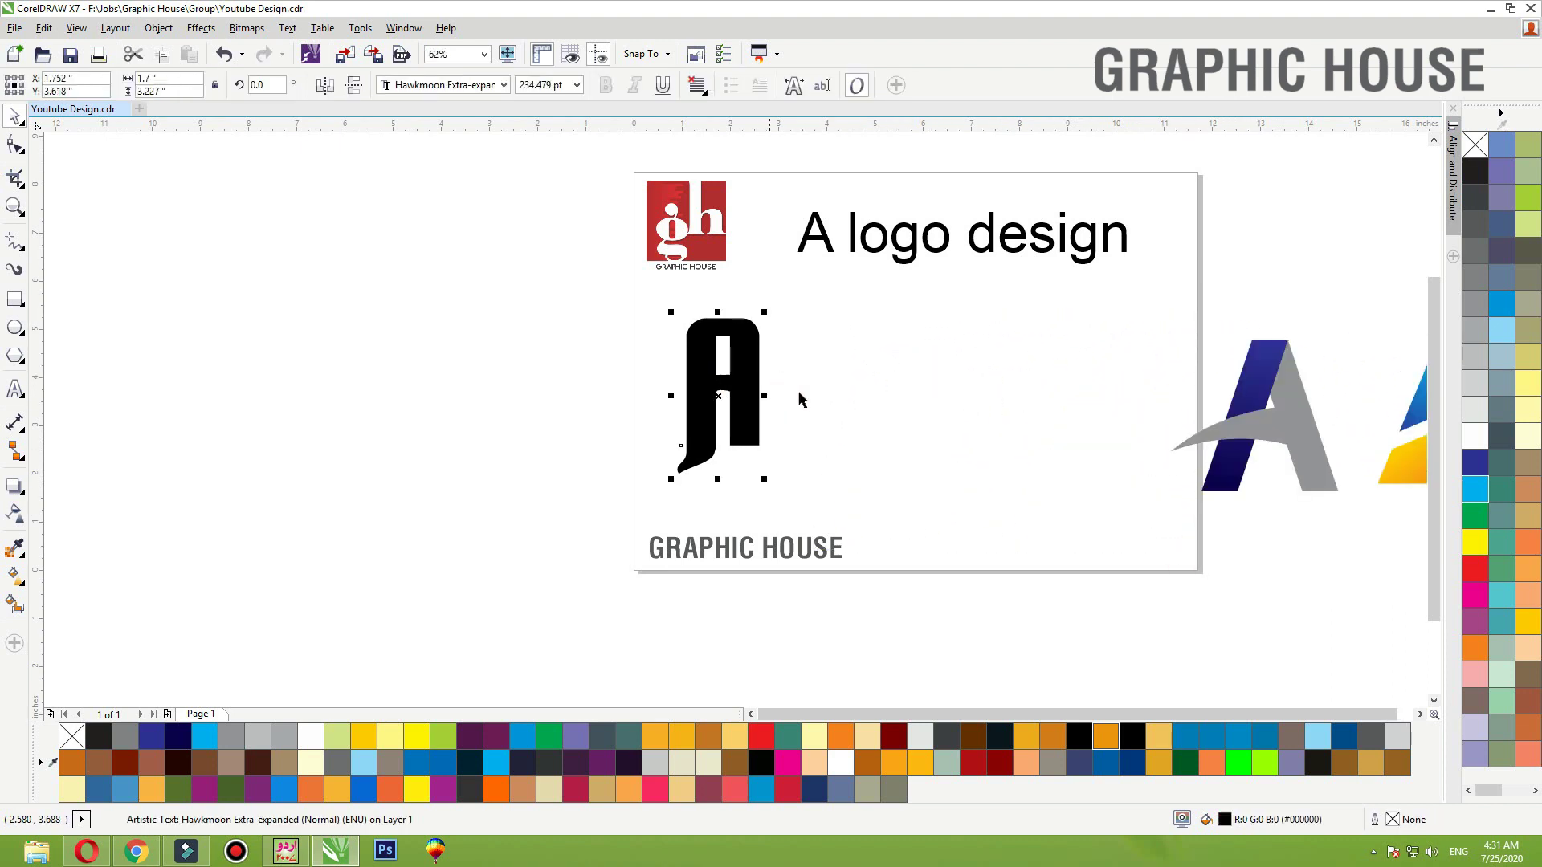
key(Delete)
Draw a polygon about 2.89 by 2.75 inches in the middle of the page and set its number of sides to 3
scroll(698, 430, down, 2)
drag(689, 351, 1033, 506)
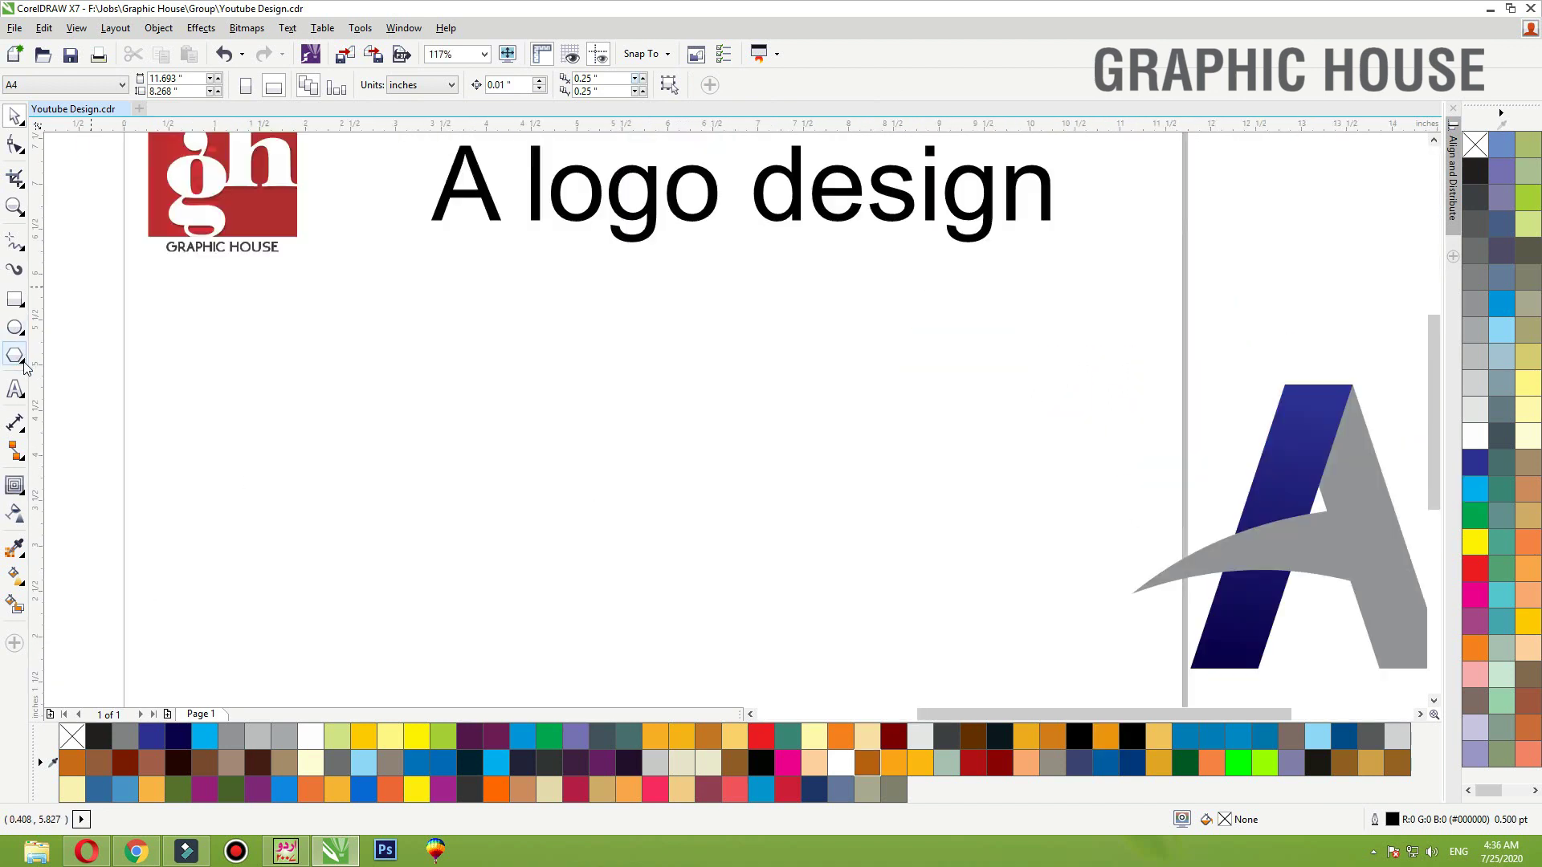
click(19, 359)
click(22, 333)
click(22, 333)
click(22, 362)
click(70, 354)
drag(521, 344, 789, 562)
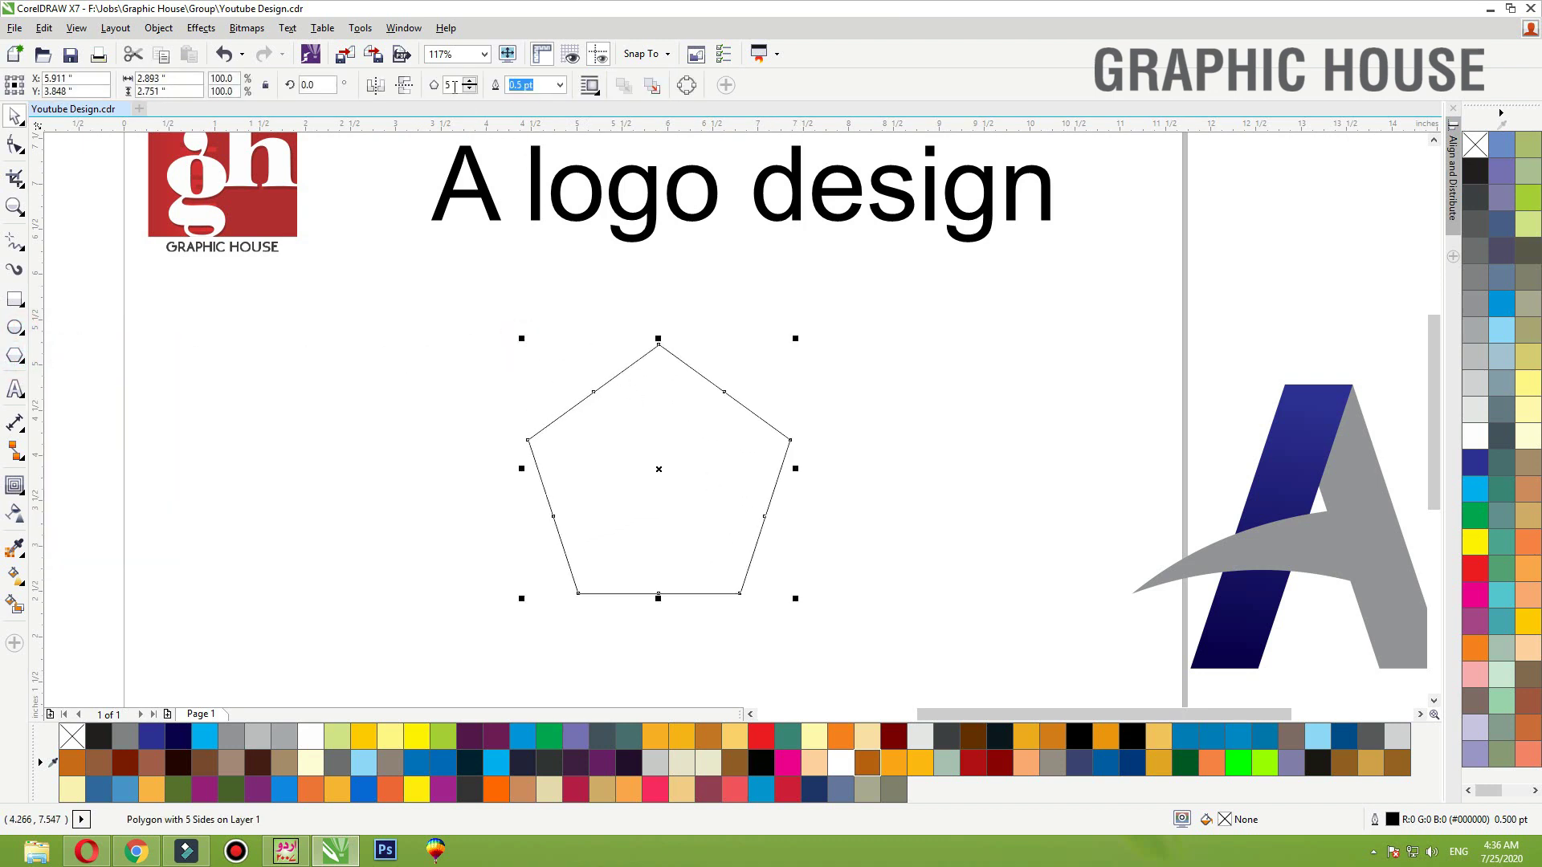
text(3)
key(Return)
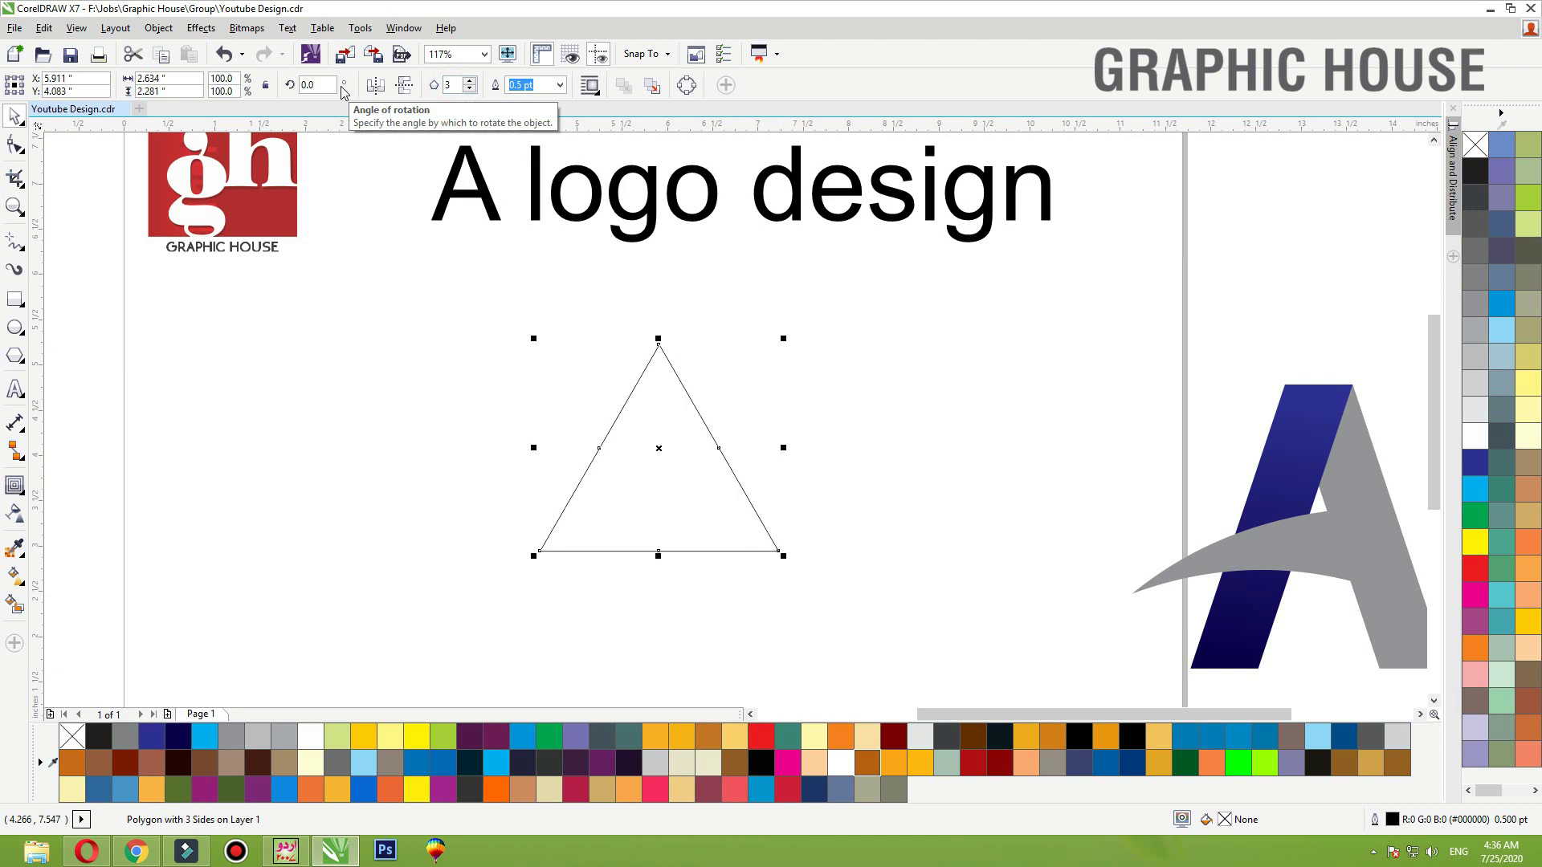
Convert the triangle's sides to curves and pull the left side's middle node inward to form a slim three-armed shape
click(16, 148)
drag(998, 320, 711, 562)
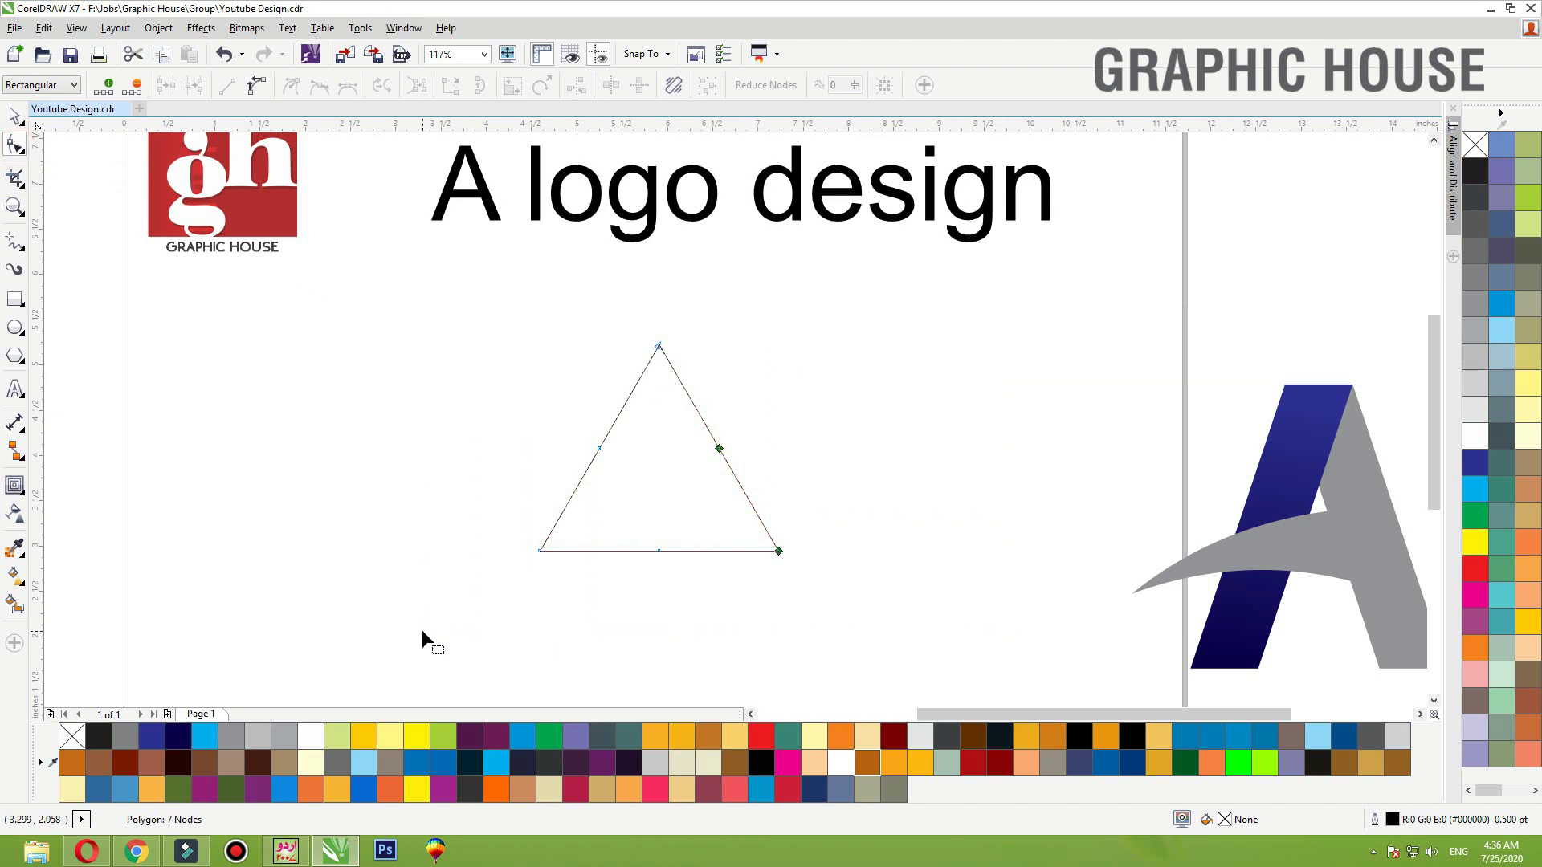
click(257, 85)
drag(474, 298, 899, 605)
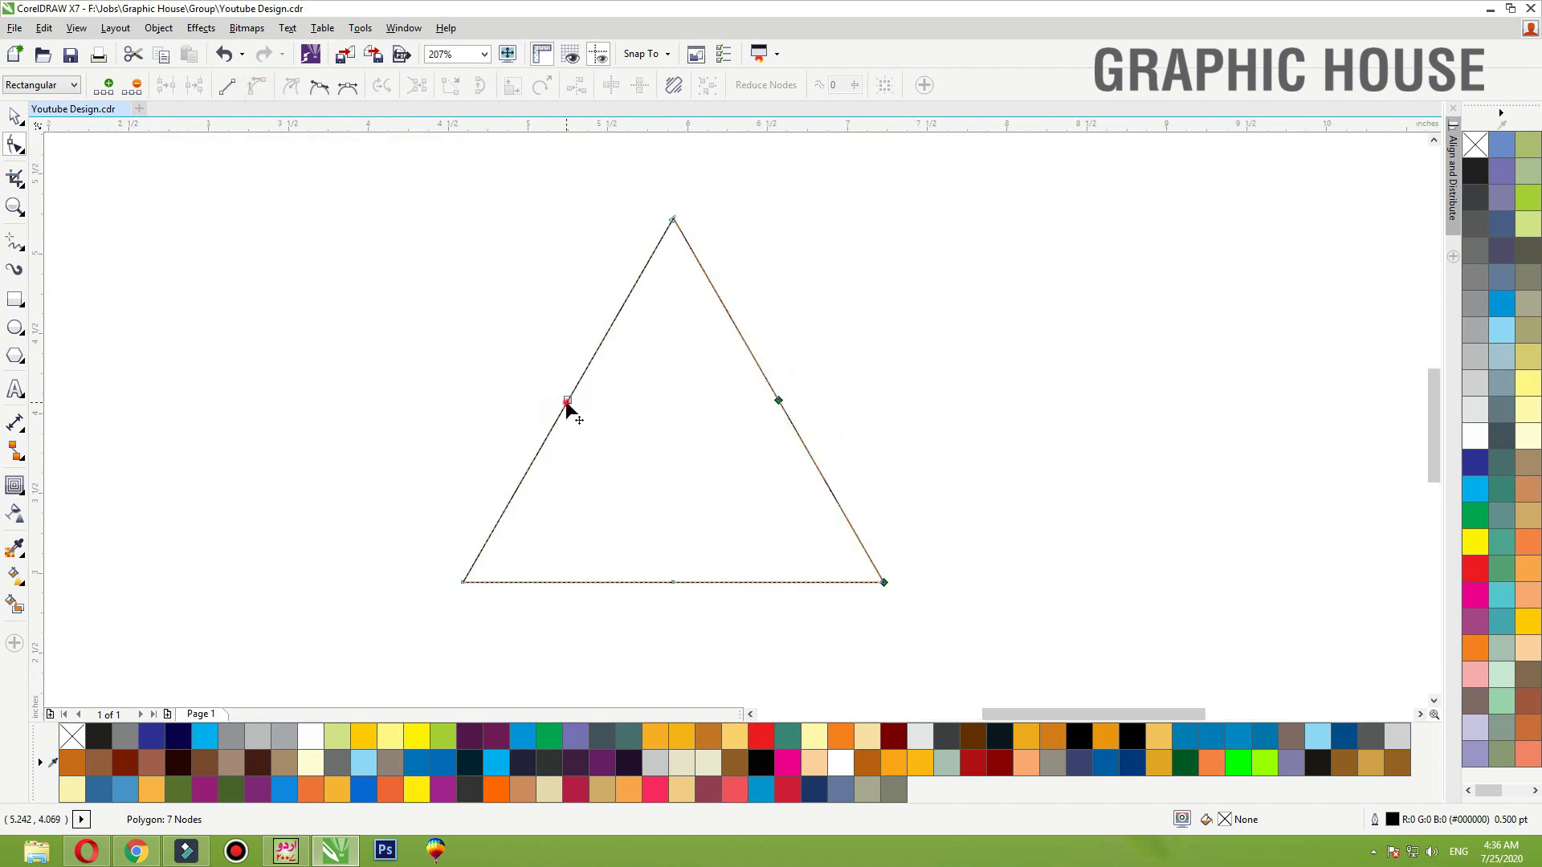
drag(567, 404, 615, 409)
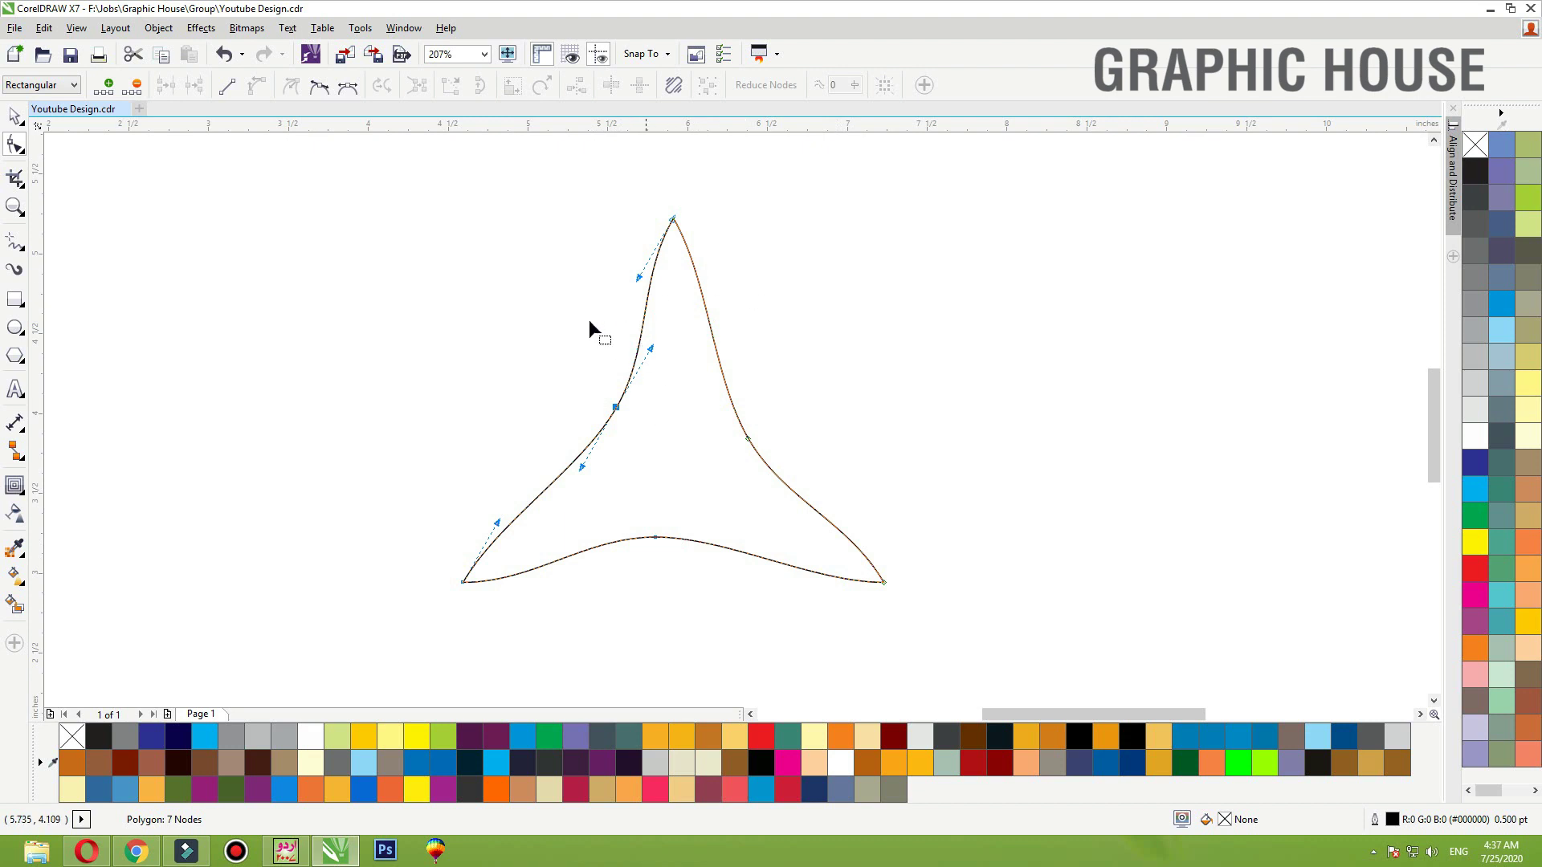
mouse_move(613, 411)
mouse_down()
mouse_move(654, 417)
mouse_move(592, 416)
mouse_move(633, 413)
mouse_up()
key(space)
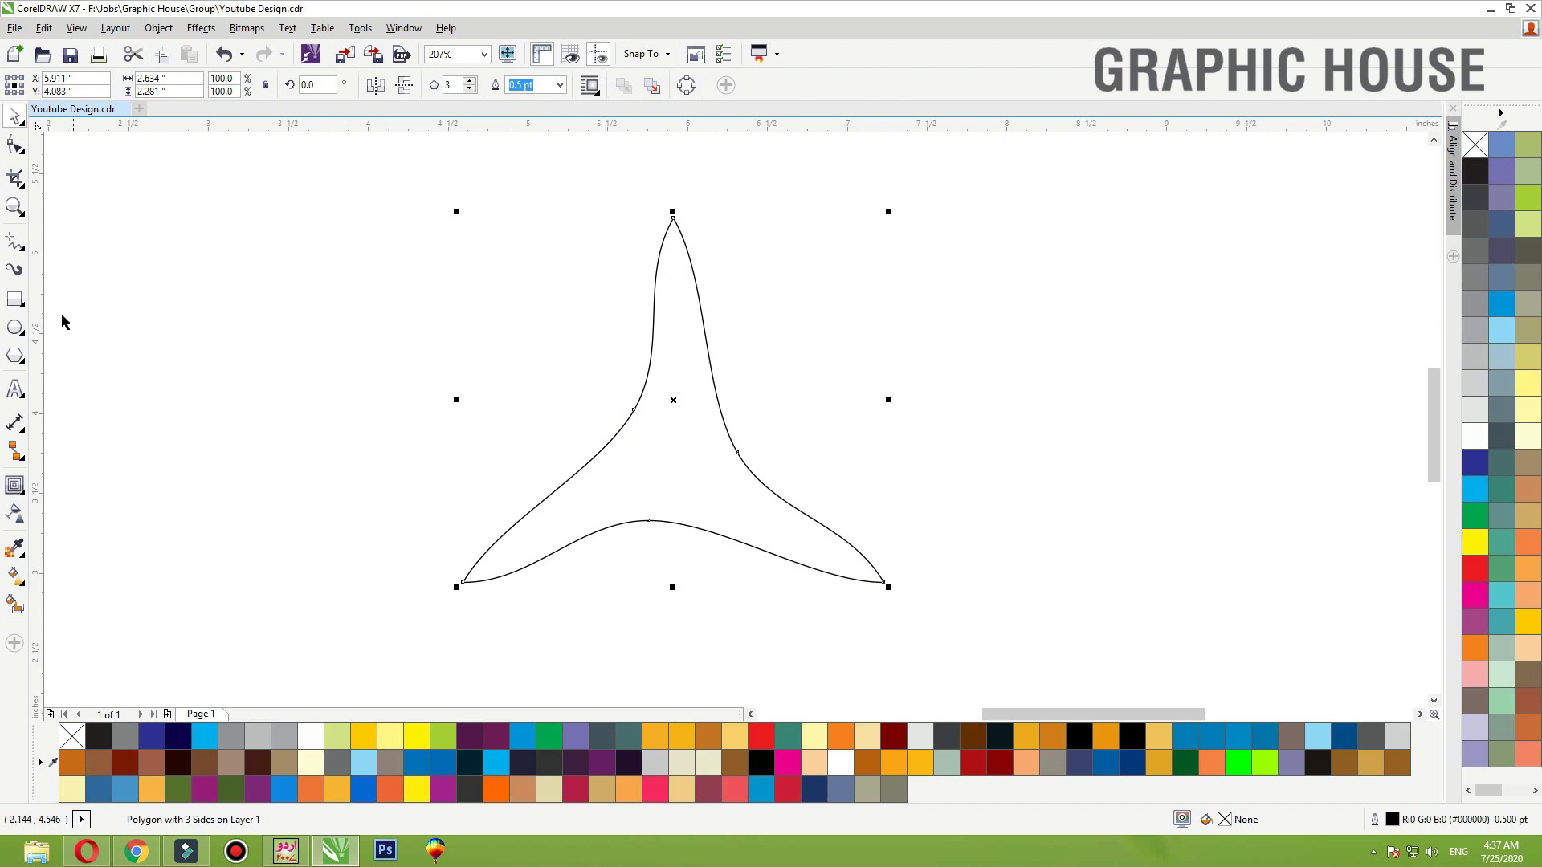
Draw a circle about 0.38 inches across inside the three-armed shape, fill it blue (C100 M20), and remove its outline
click(16, 331)
drag(660, 416, 718, 475)
key(space)
click(1493, 294)
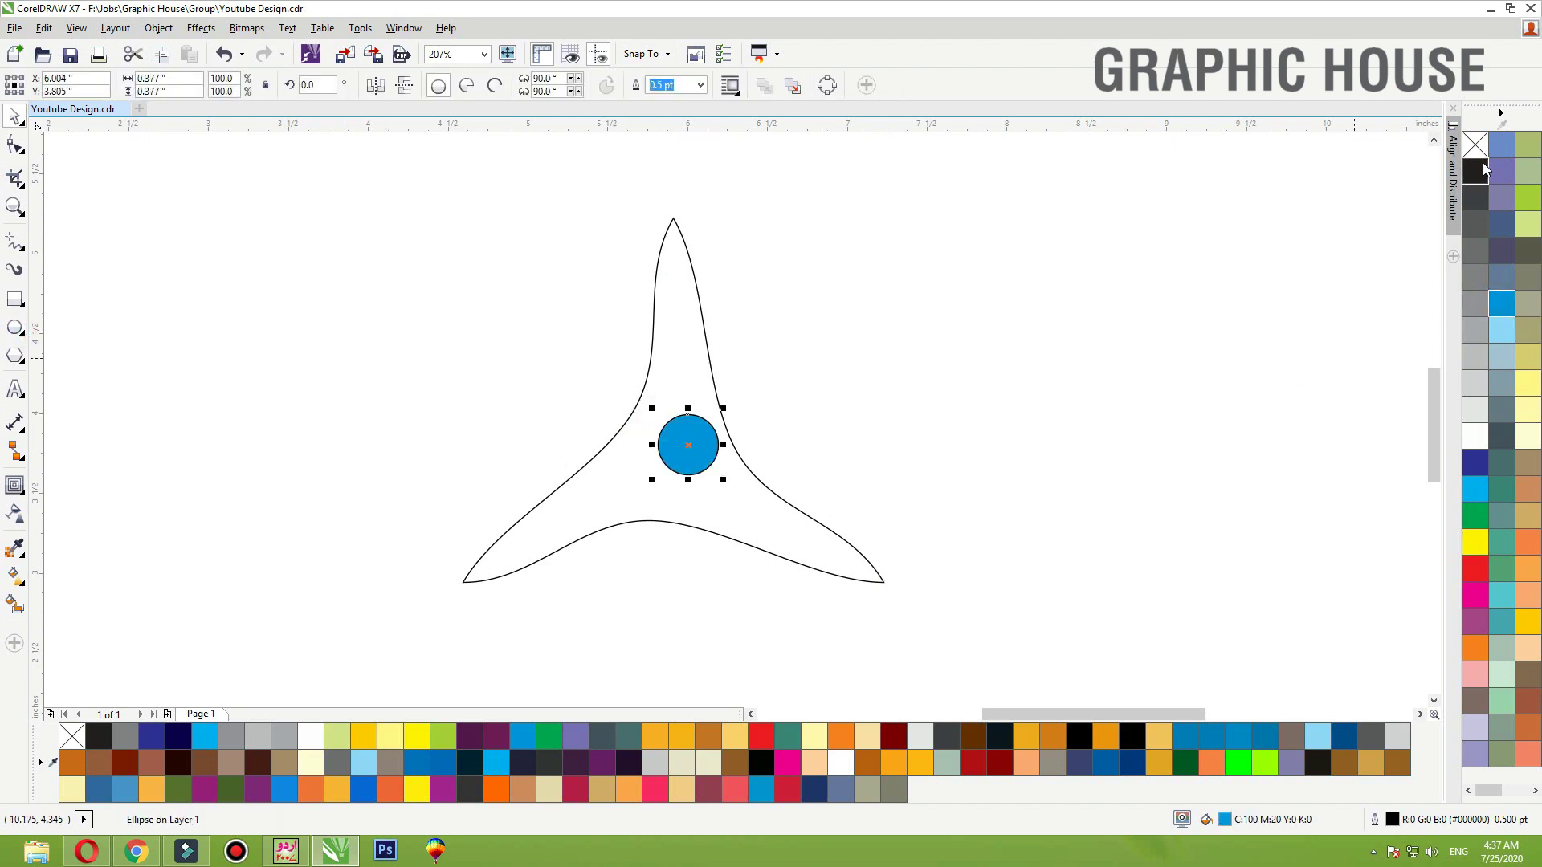
Align the blue circle to the centre of the three-armed shape and move it straight down about 0.19 inches
click(705, 332)
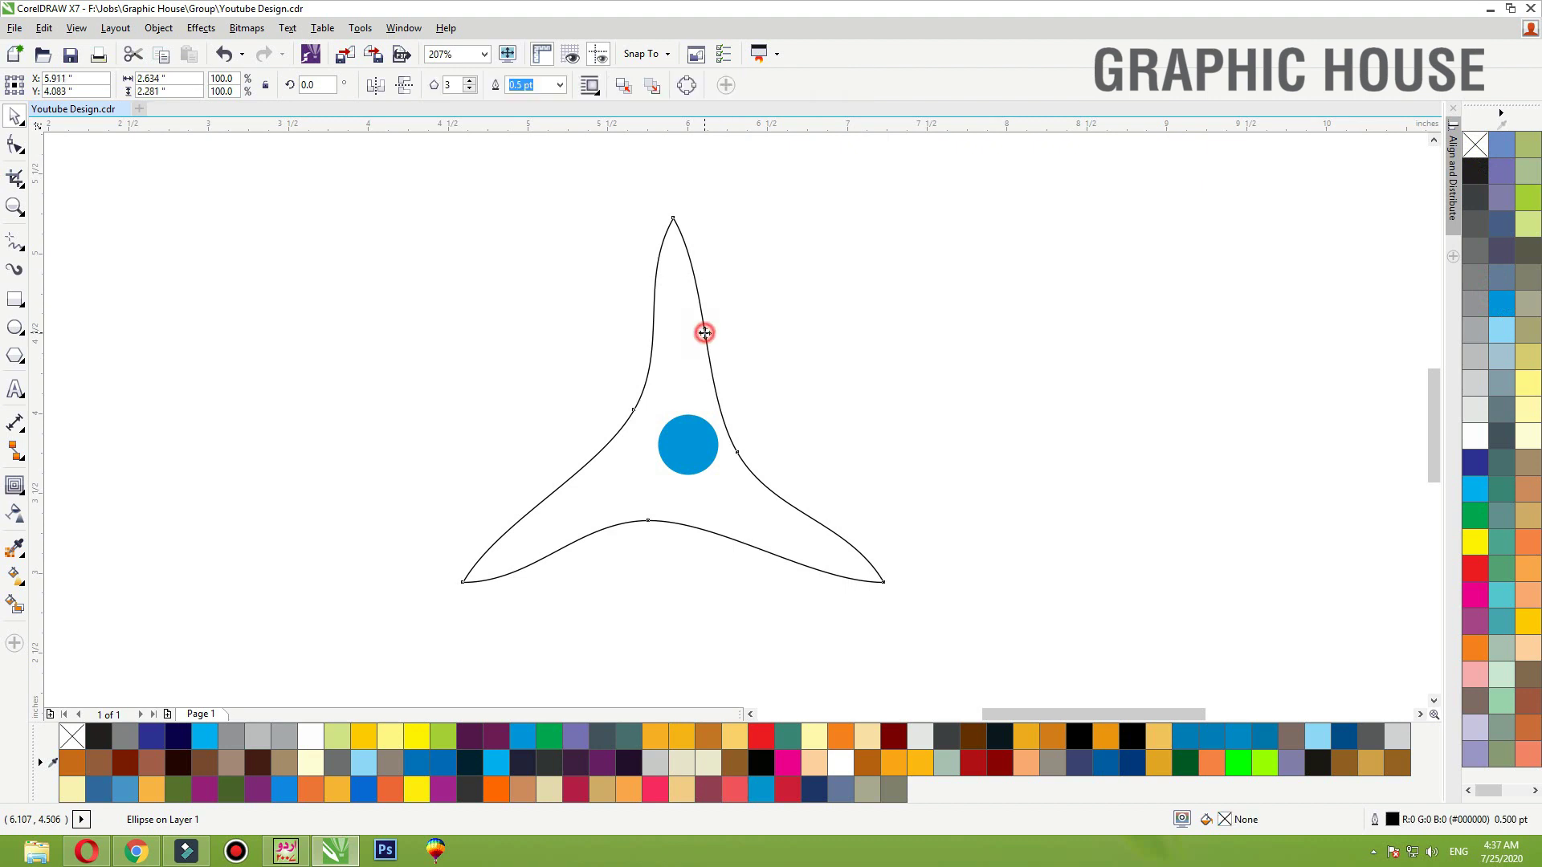
click(689, 426)
shift+click(719, 399)
key(c)
key(e)
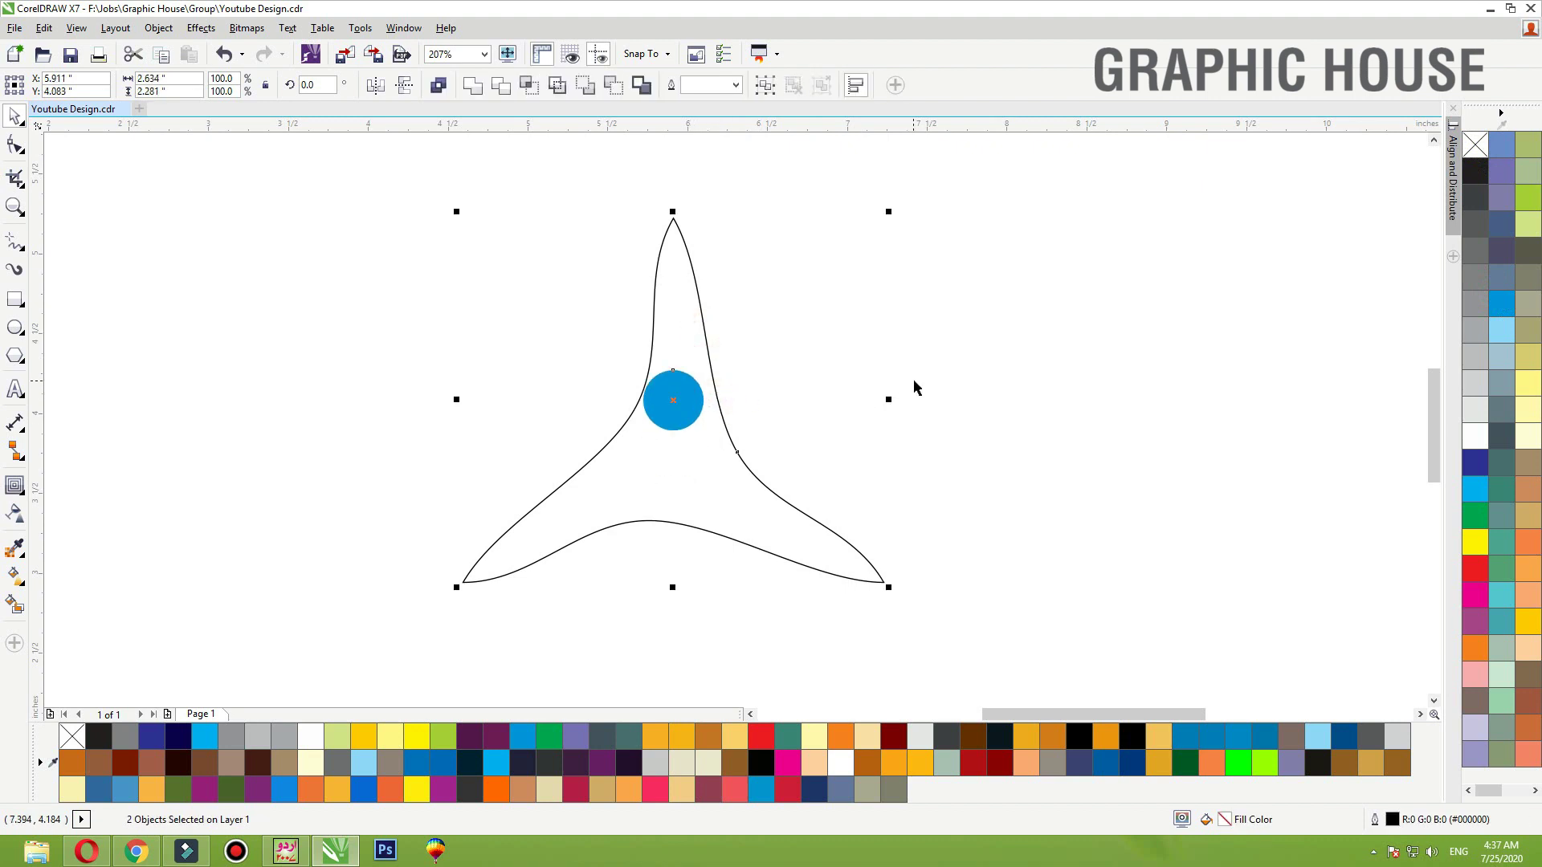
key(Escape)
click(674, 402)
drag(673, 400, 676, 429)
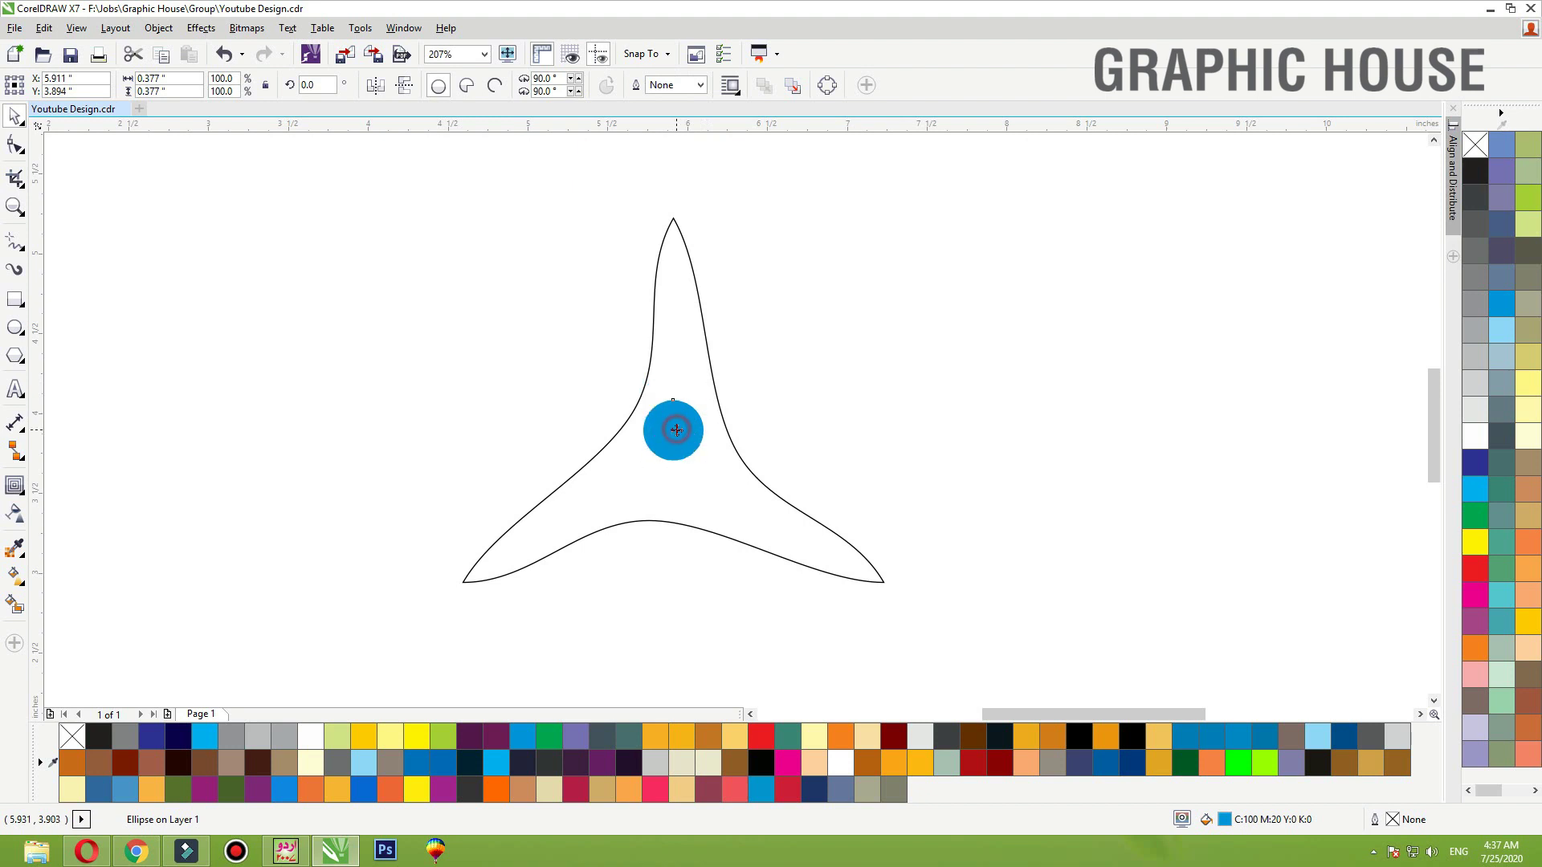
Draw a narrow vertical rectangle from the circle's middle past the shape's lower edge and weld it to the circle as a keyhole
click(702, 375)
click(716, 390)
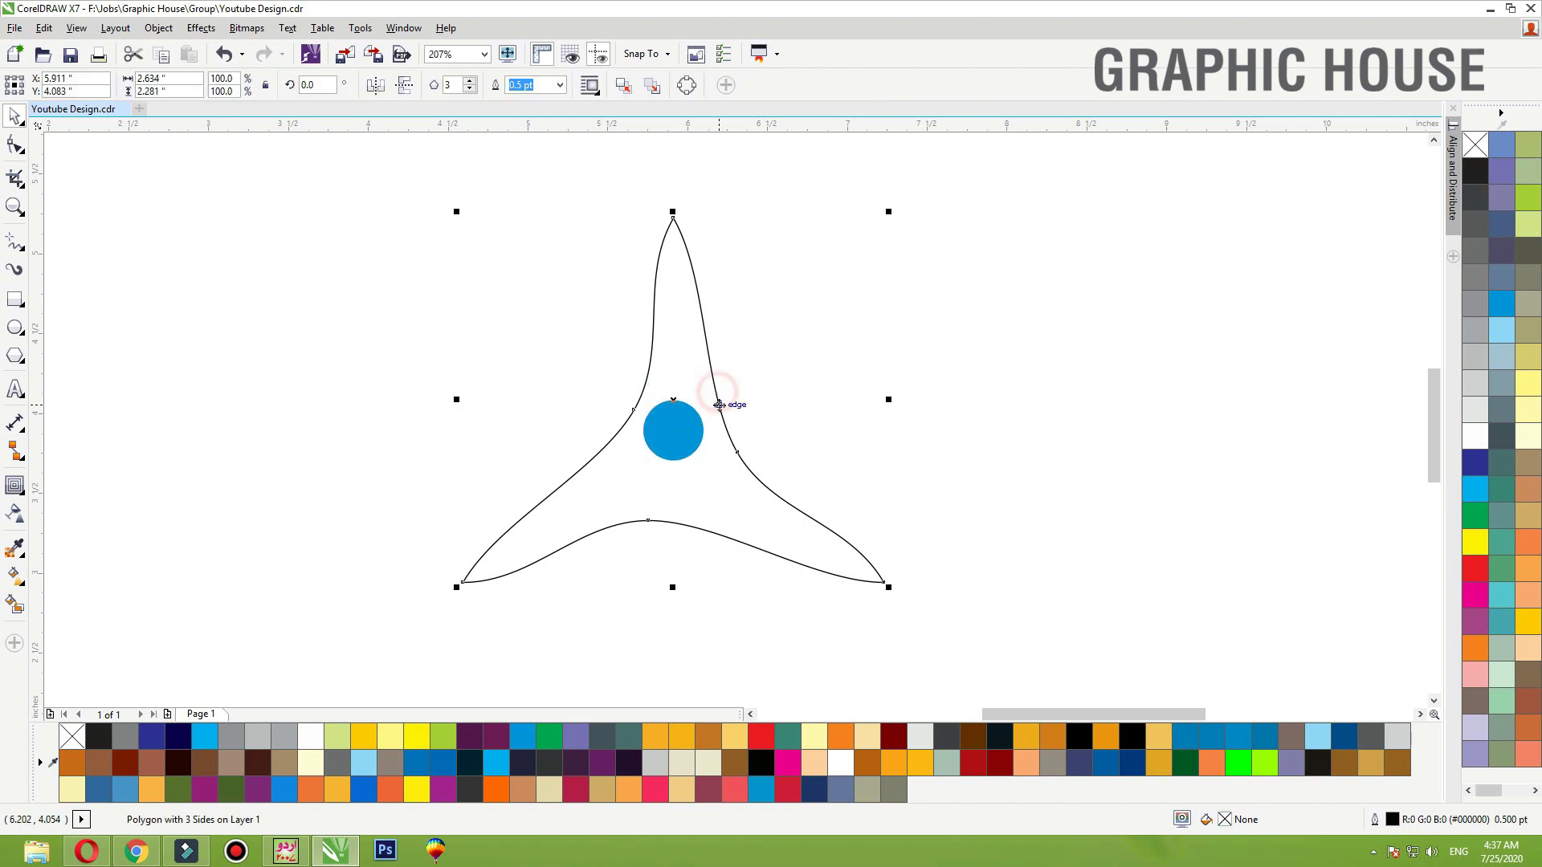
drag(719, 404, 685, 573)
click(15, 299)
shift+click(689, 419)
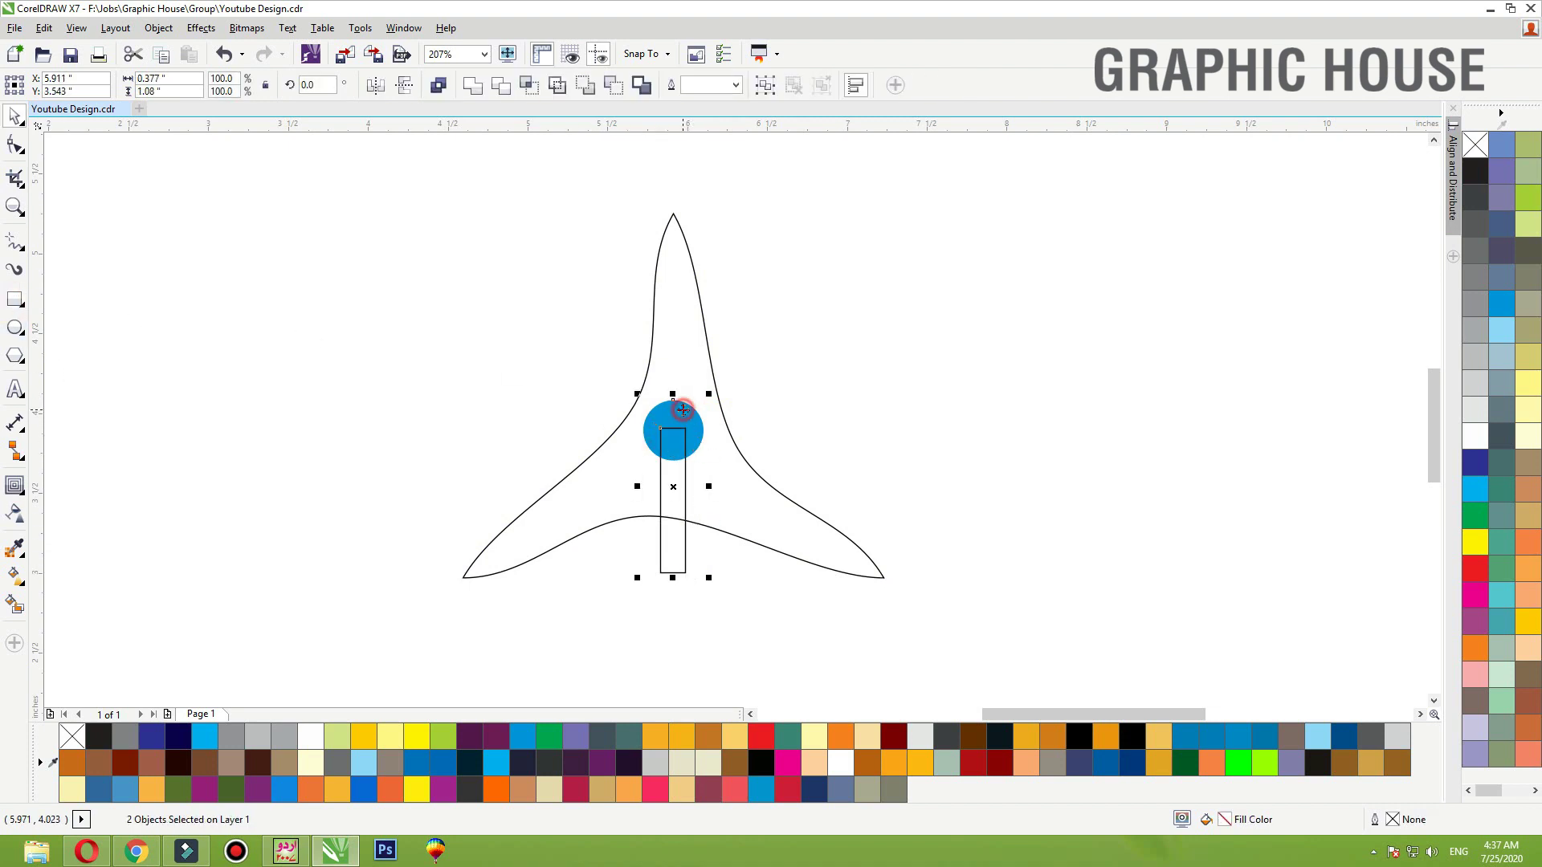
click(473, 90)
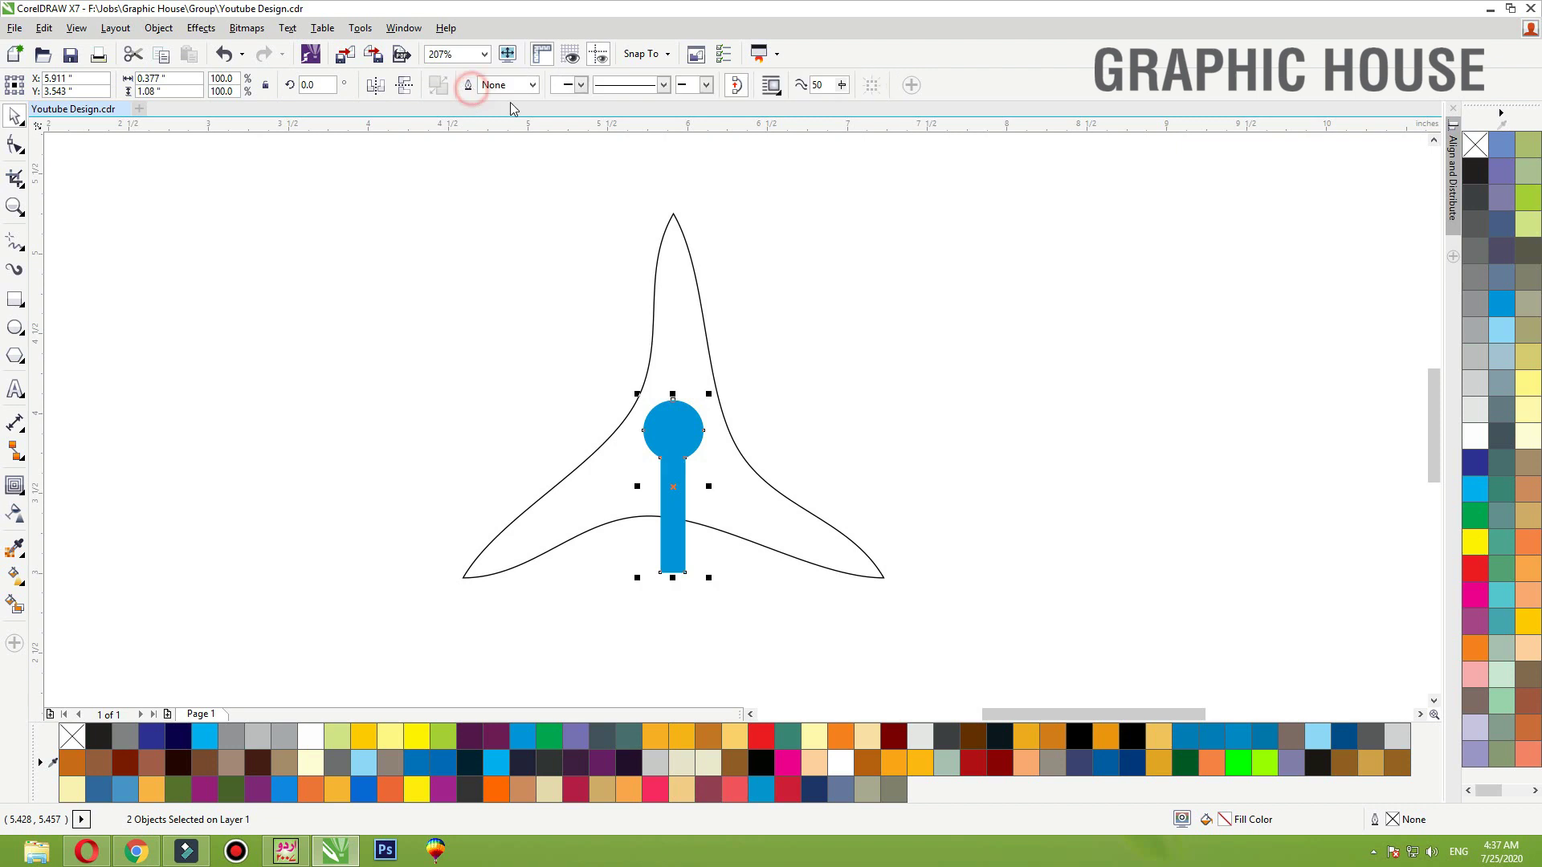
Trim the three-armed shape with the blue keyhole and delete the keyhole
shift+click(721, 415)
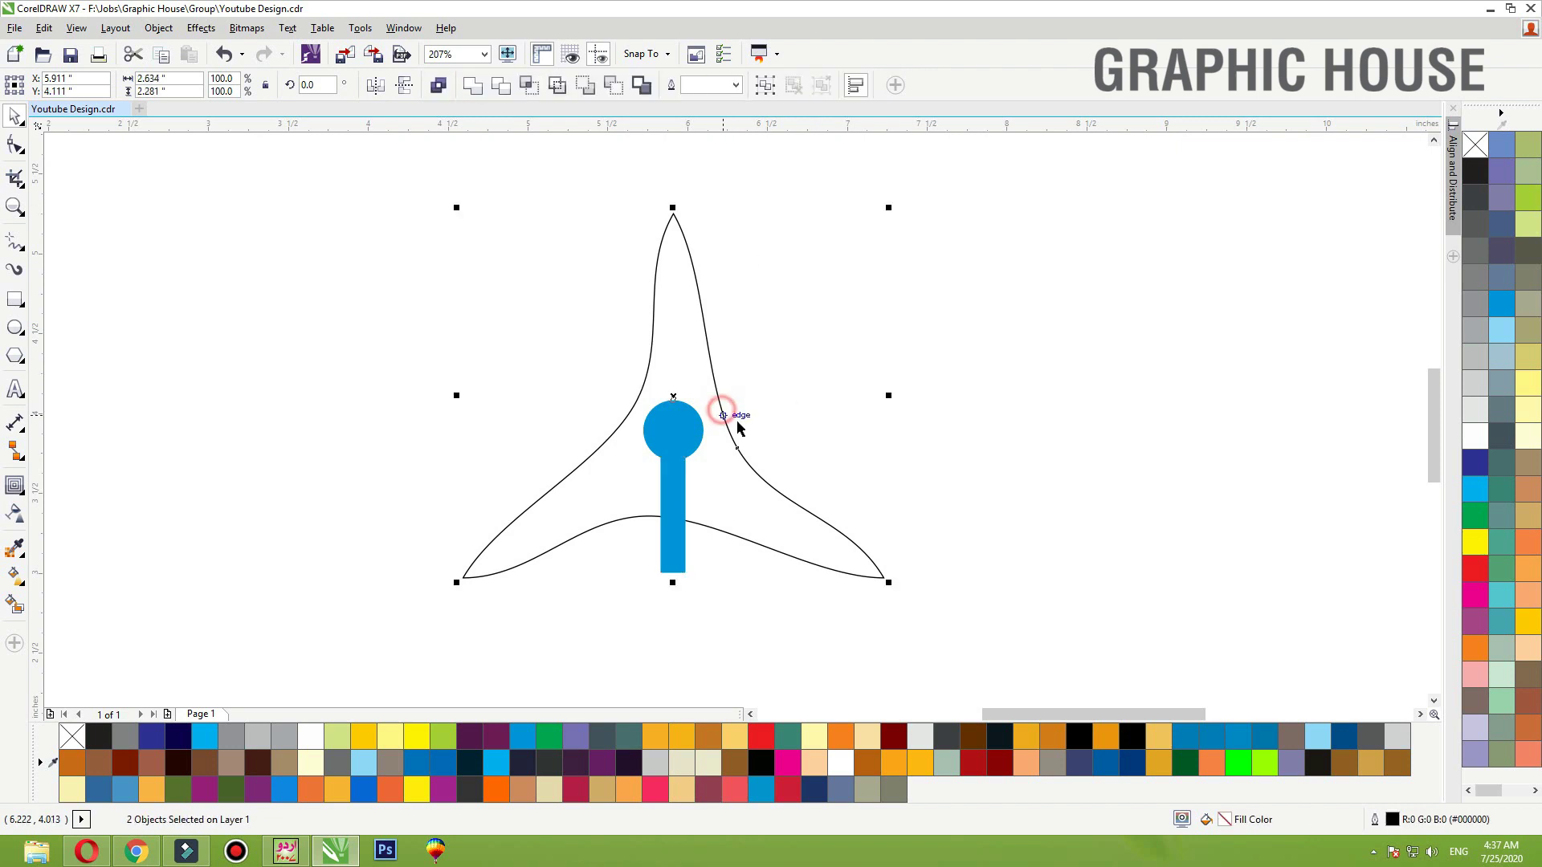
click(504, 95)
click(1080, 343)
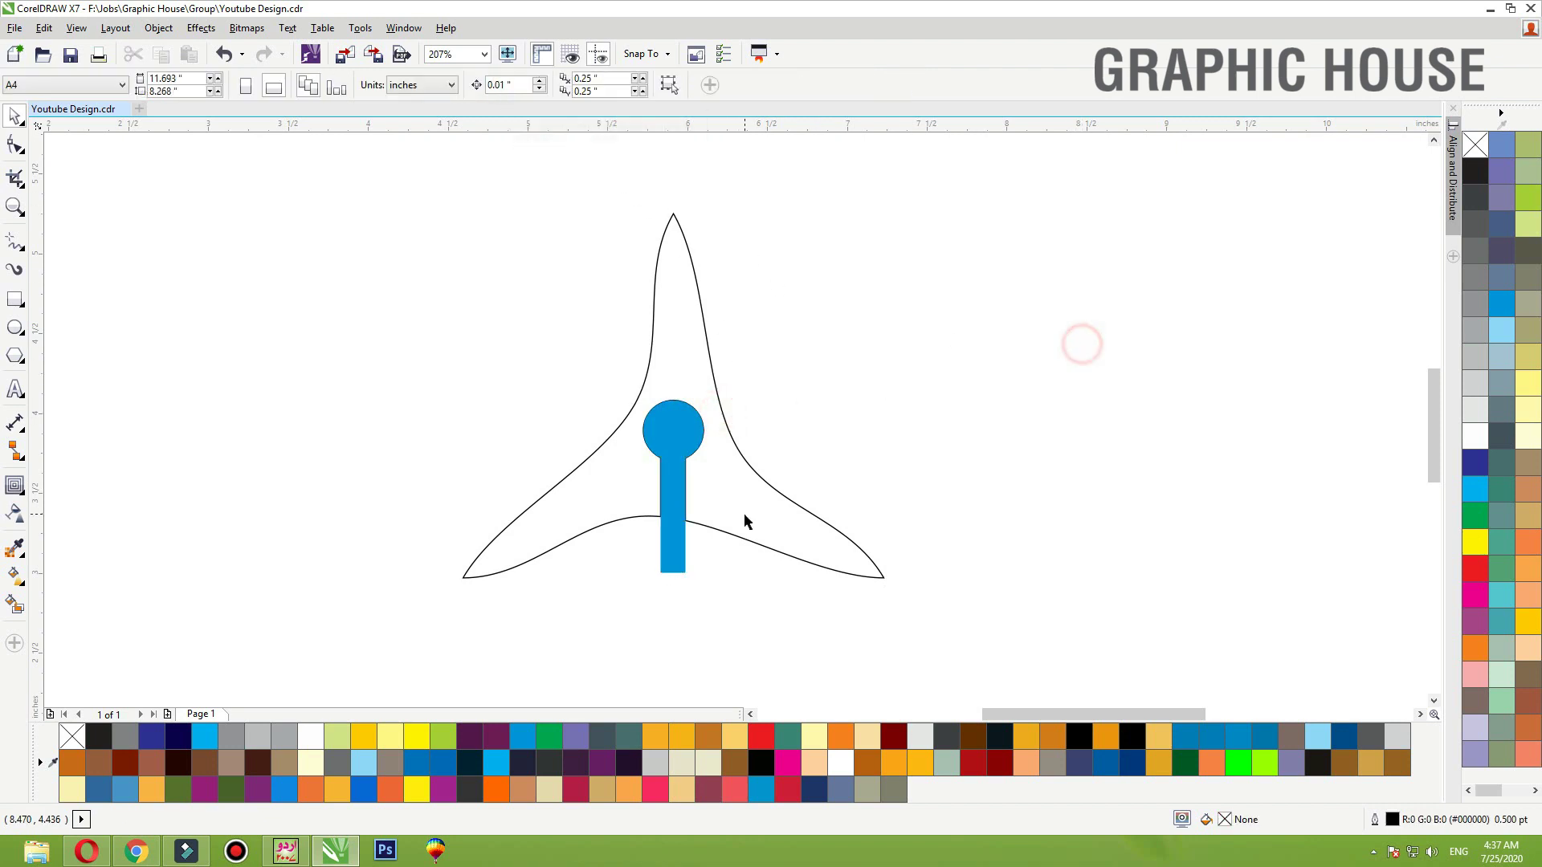
click(673, 562)
key(Delete)
Fill the trimmed three-armed shape with cyan (C100) and remove its outline
click(711, 521)
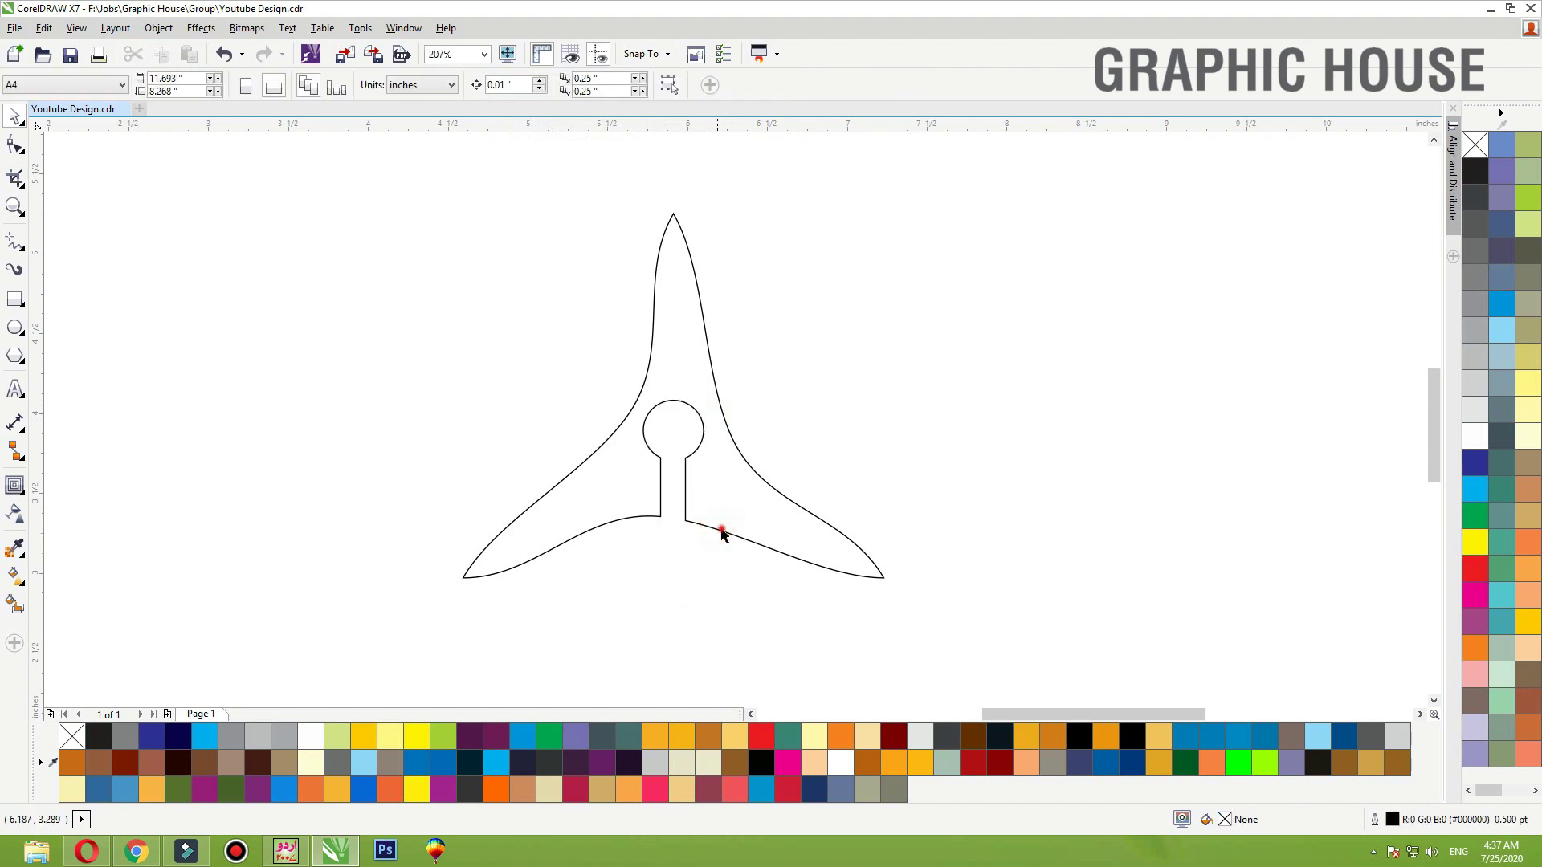
click(769, 549)
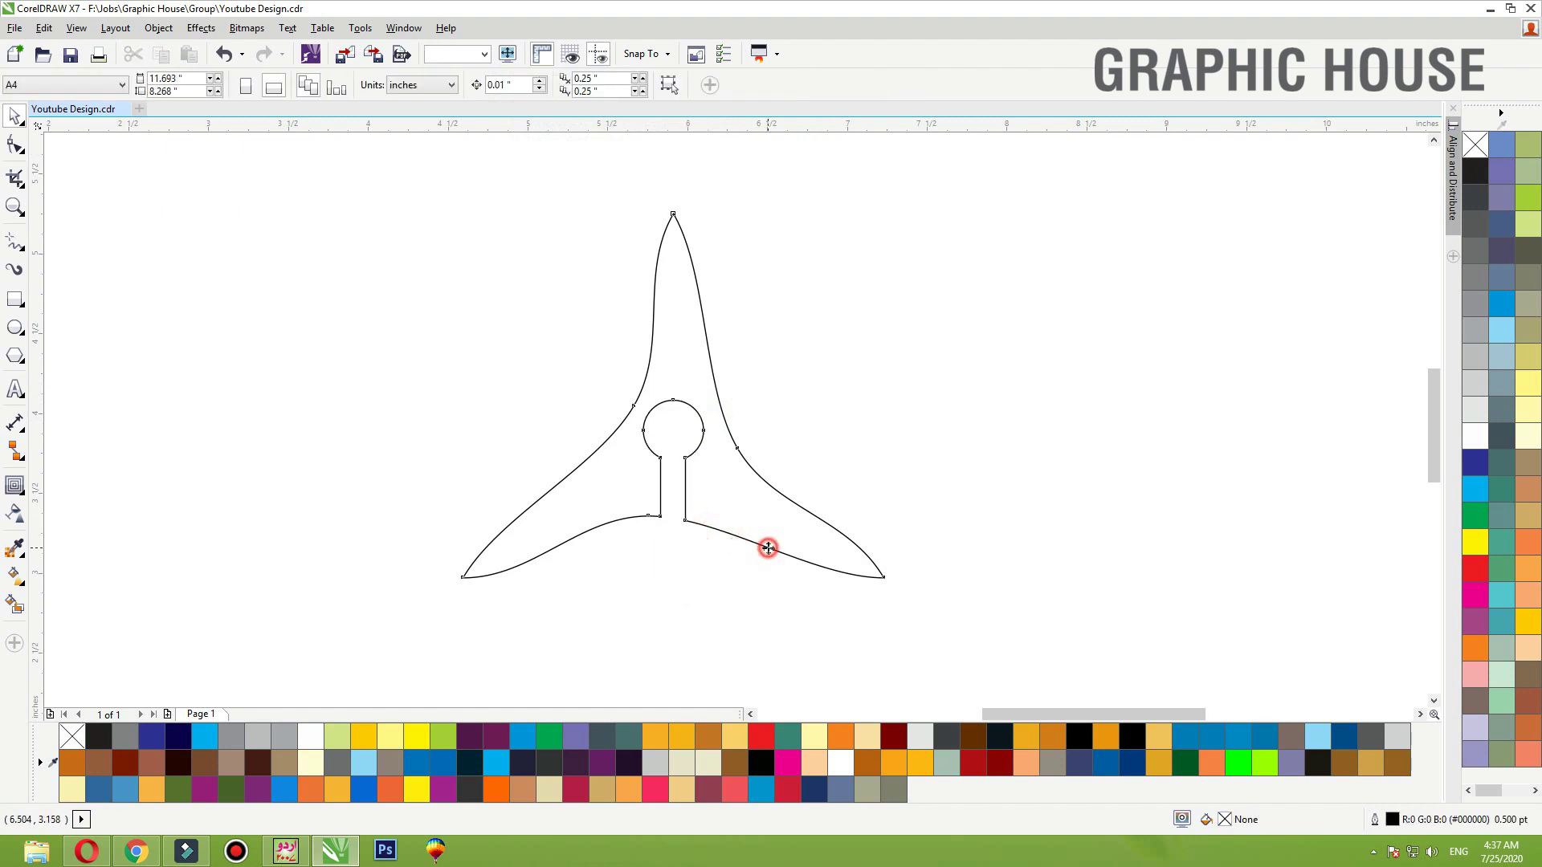
click(1475, 487)
right_click(1478, 145)
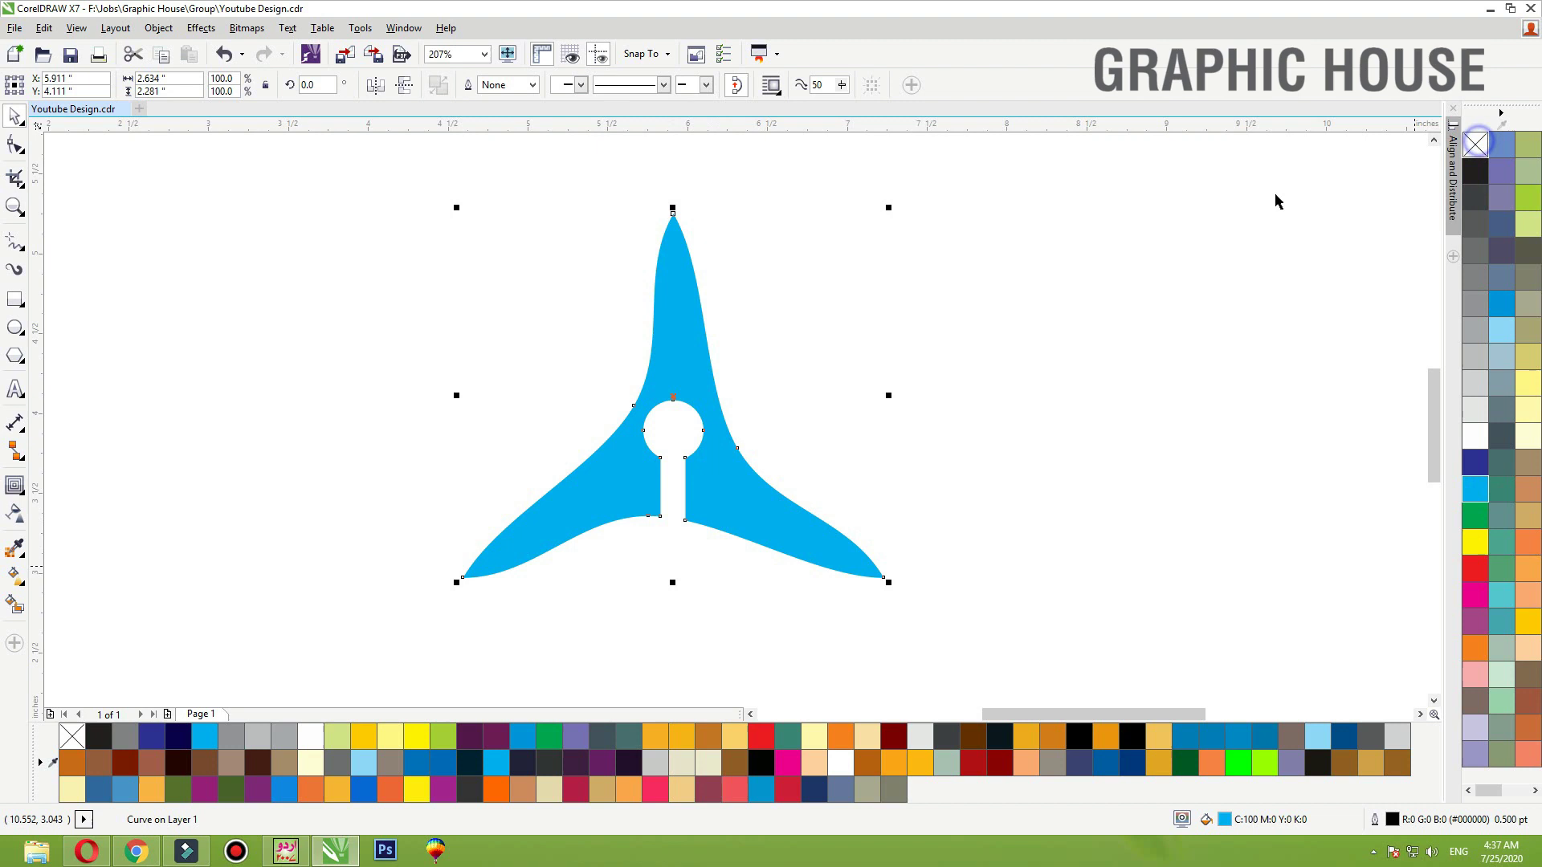
click(1105, 351)
click(751, 513)
drag(762, 509, 748, 515)
key(ctrl+z)
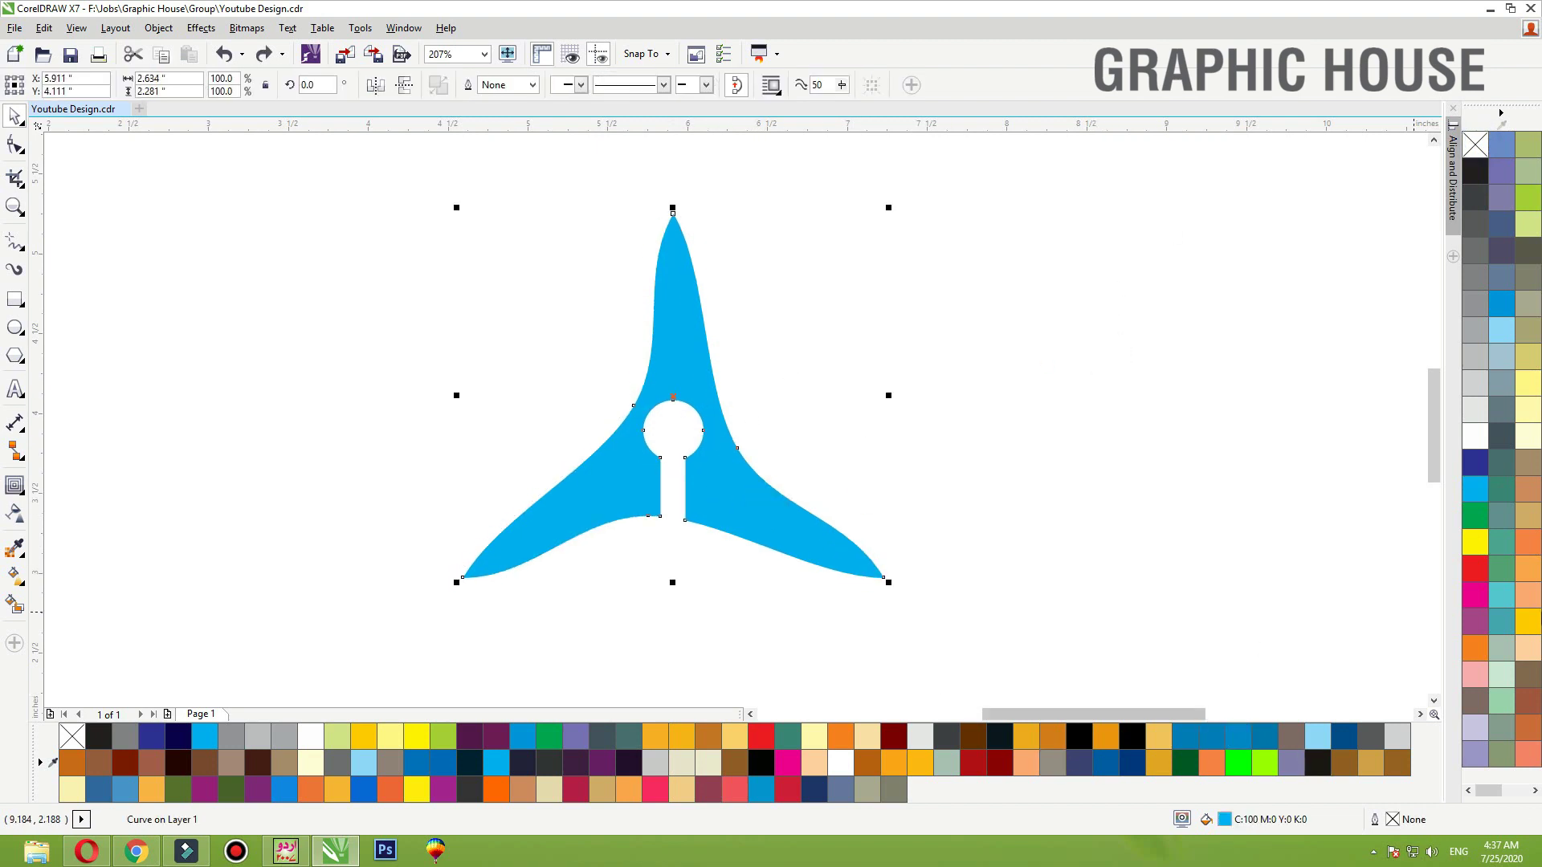
Give the three-armed shape a linear gradient from dark blue above the keyhole to cyan below its lower right arm
click(1476, 461)
key(g)
drag(653, 382, 741, 569)
click(1475, 488)
drag(738, 633, 737, 667)
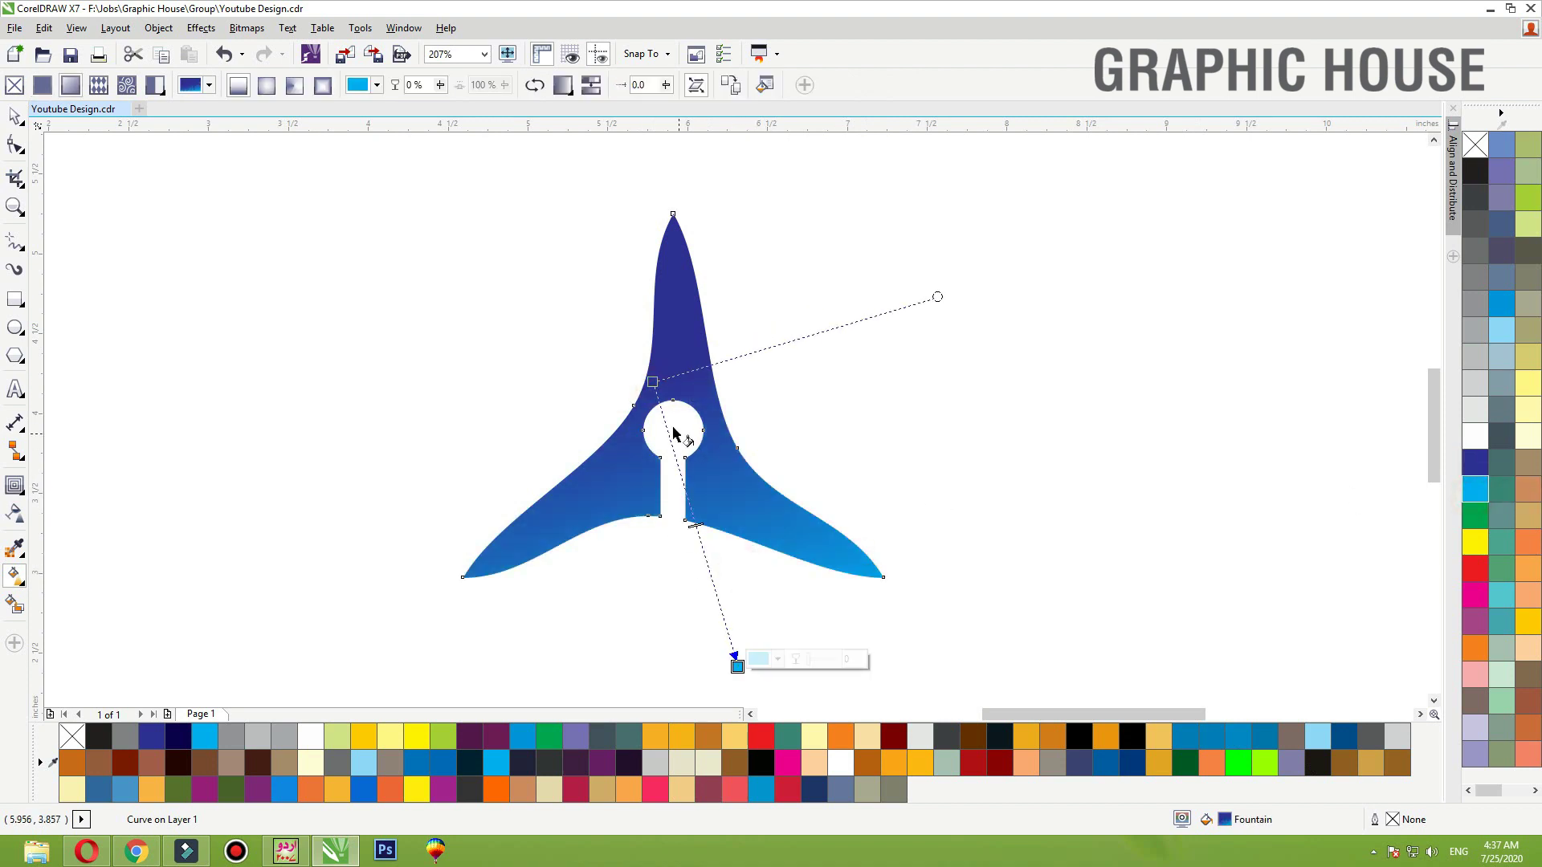
Draw a rectangle about 1.46 by 1.61 inches over the shape's upper arm and fill it grey (K30)
click(15, 241)
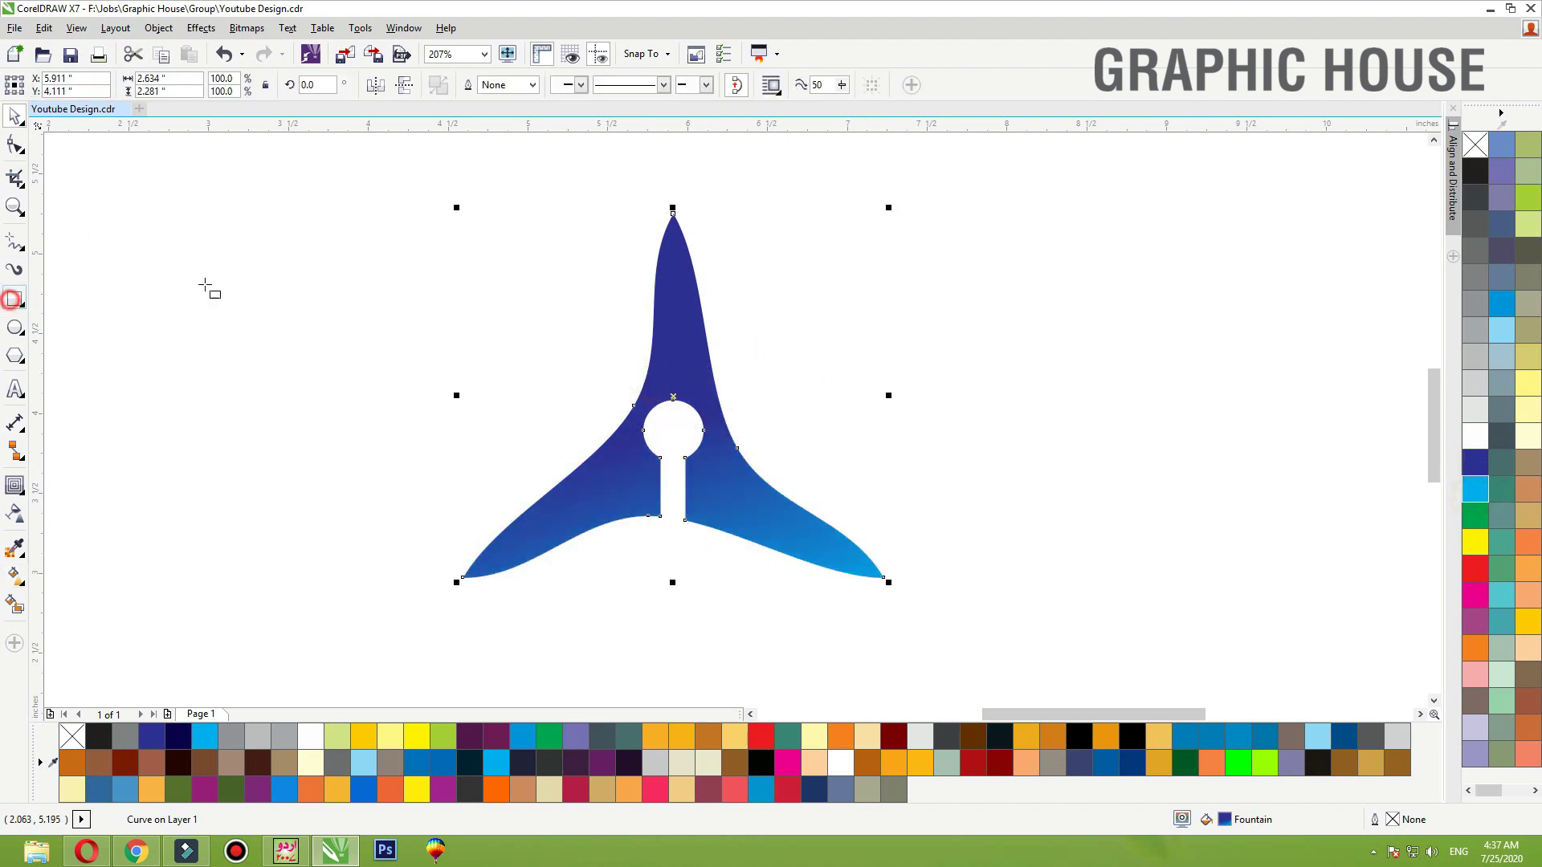
drag(558, 178, 792, 437)
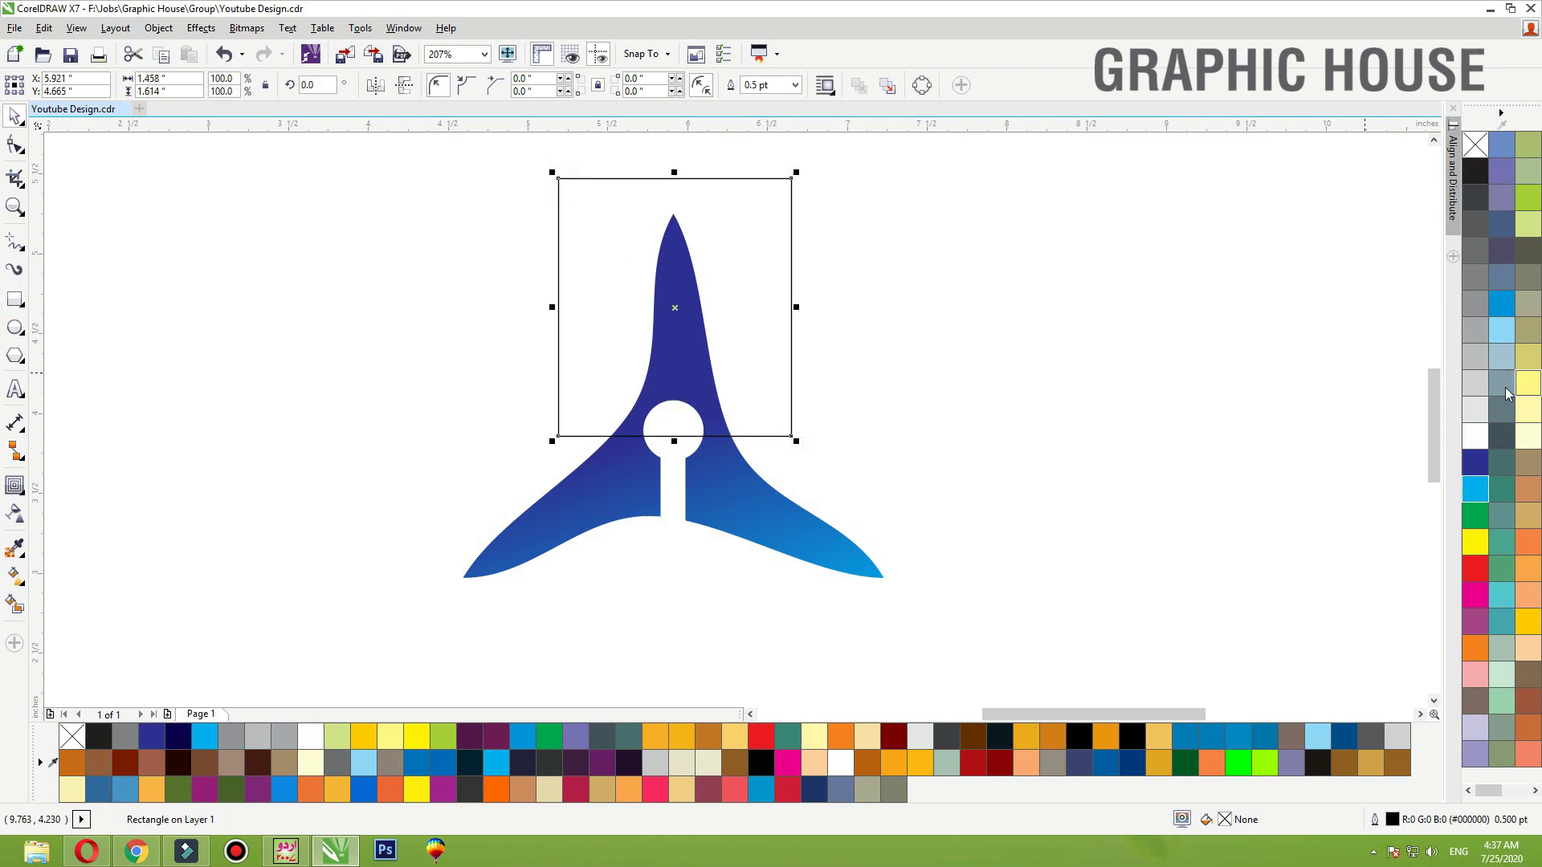
click(1475, 355)
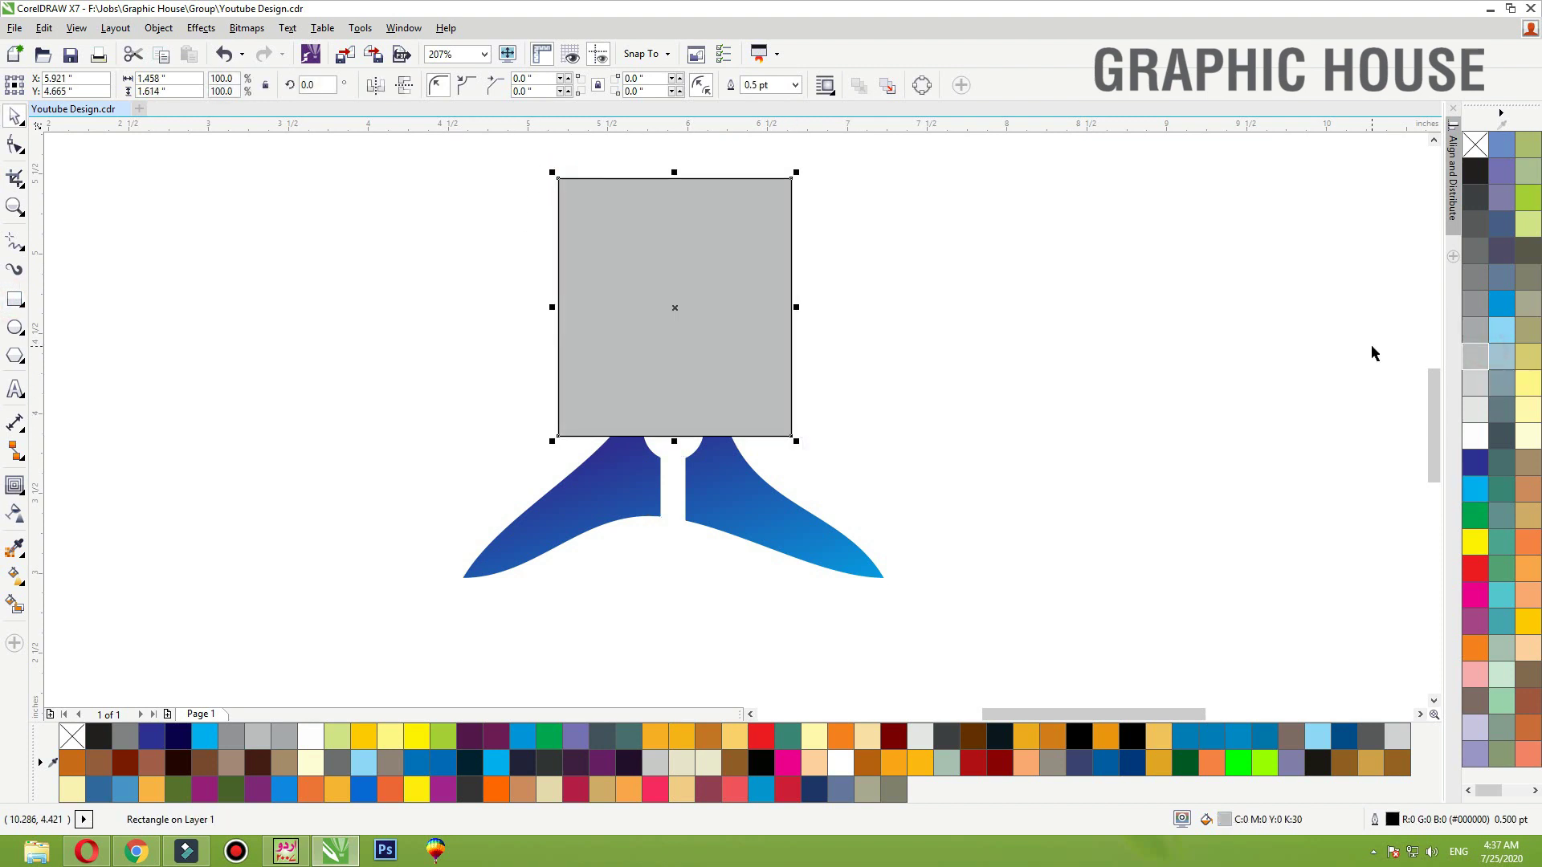
Set the grey rectangle's outline to 2 points wide and colour it white
key(F12)
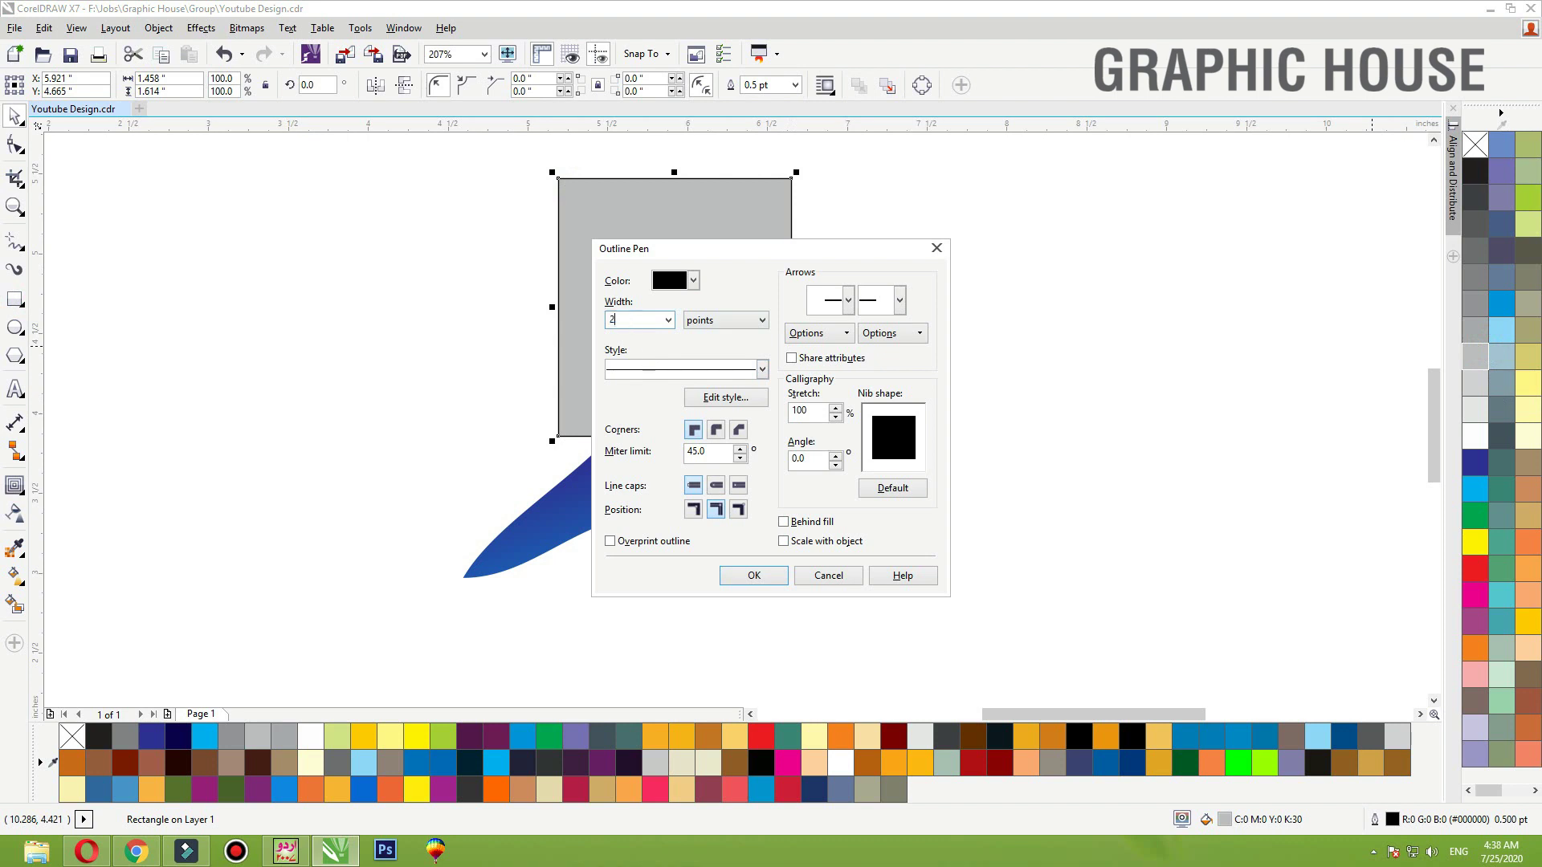
text(2)
key(Return)
right_click(1470, 441)
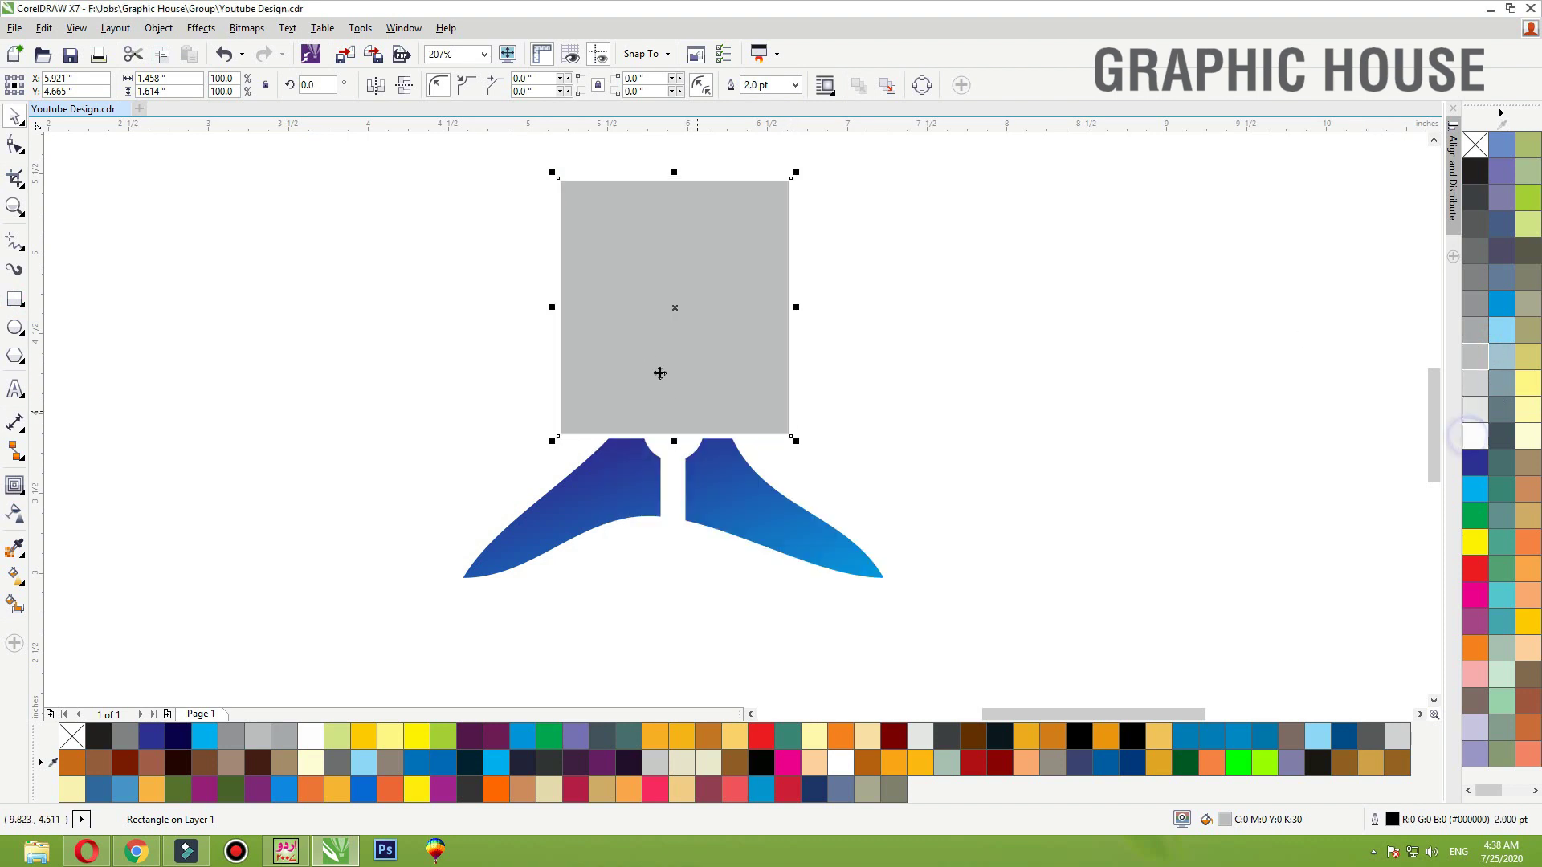
PowerClip the grey rectangle inside the blue three-armed shape
right_click(658, 362)
click(742, 293)
click(734, 473)
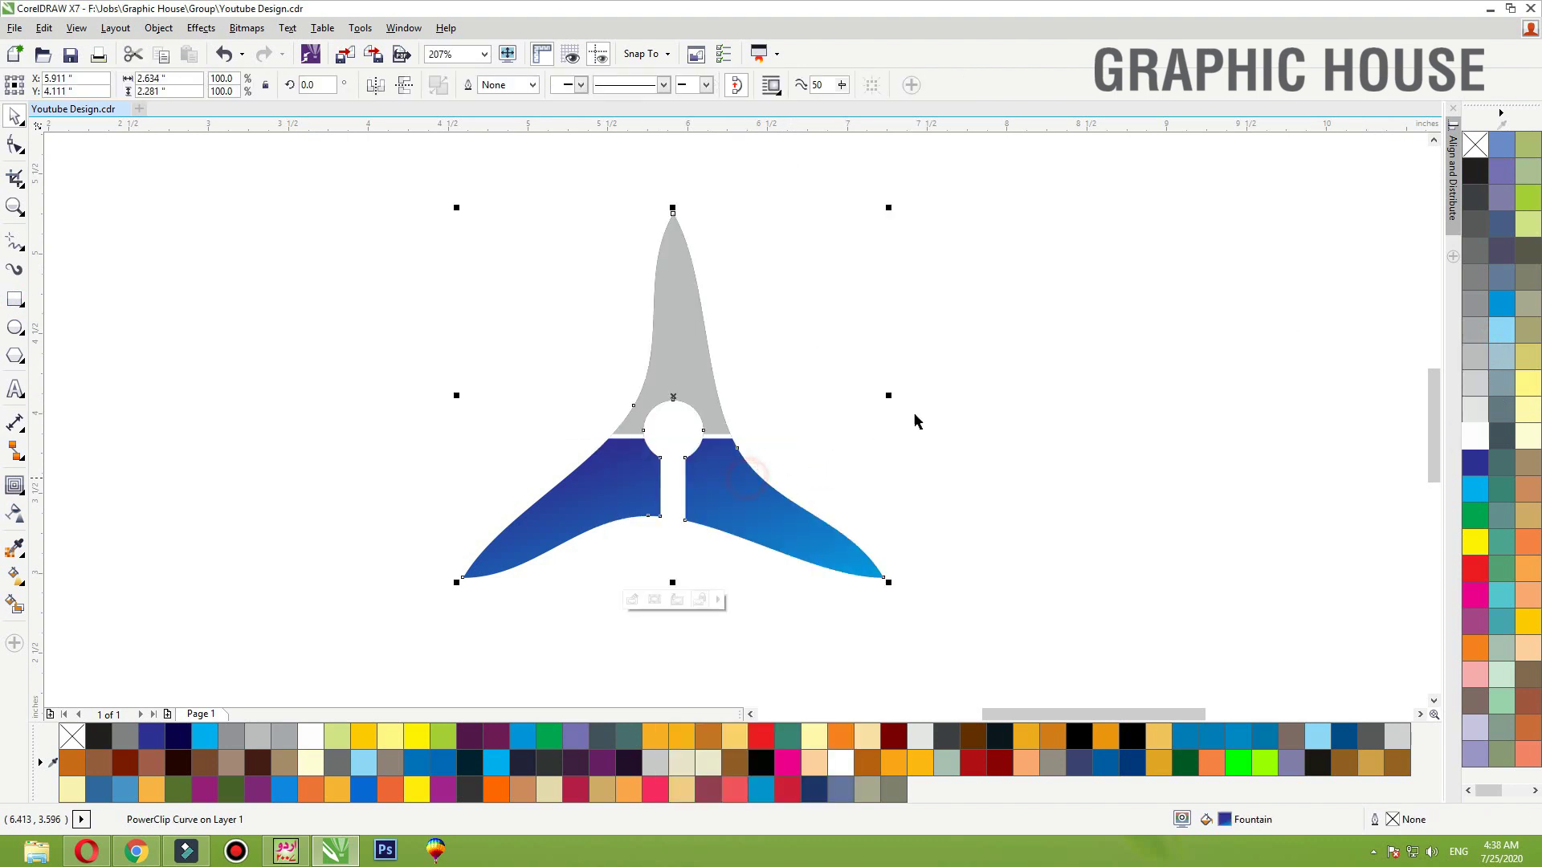
click(922, 411)
click(712, 406)
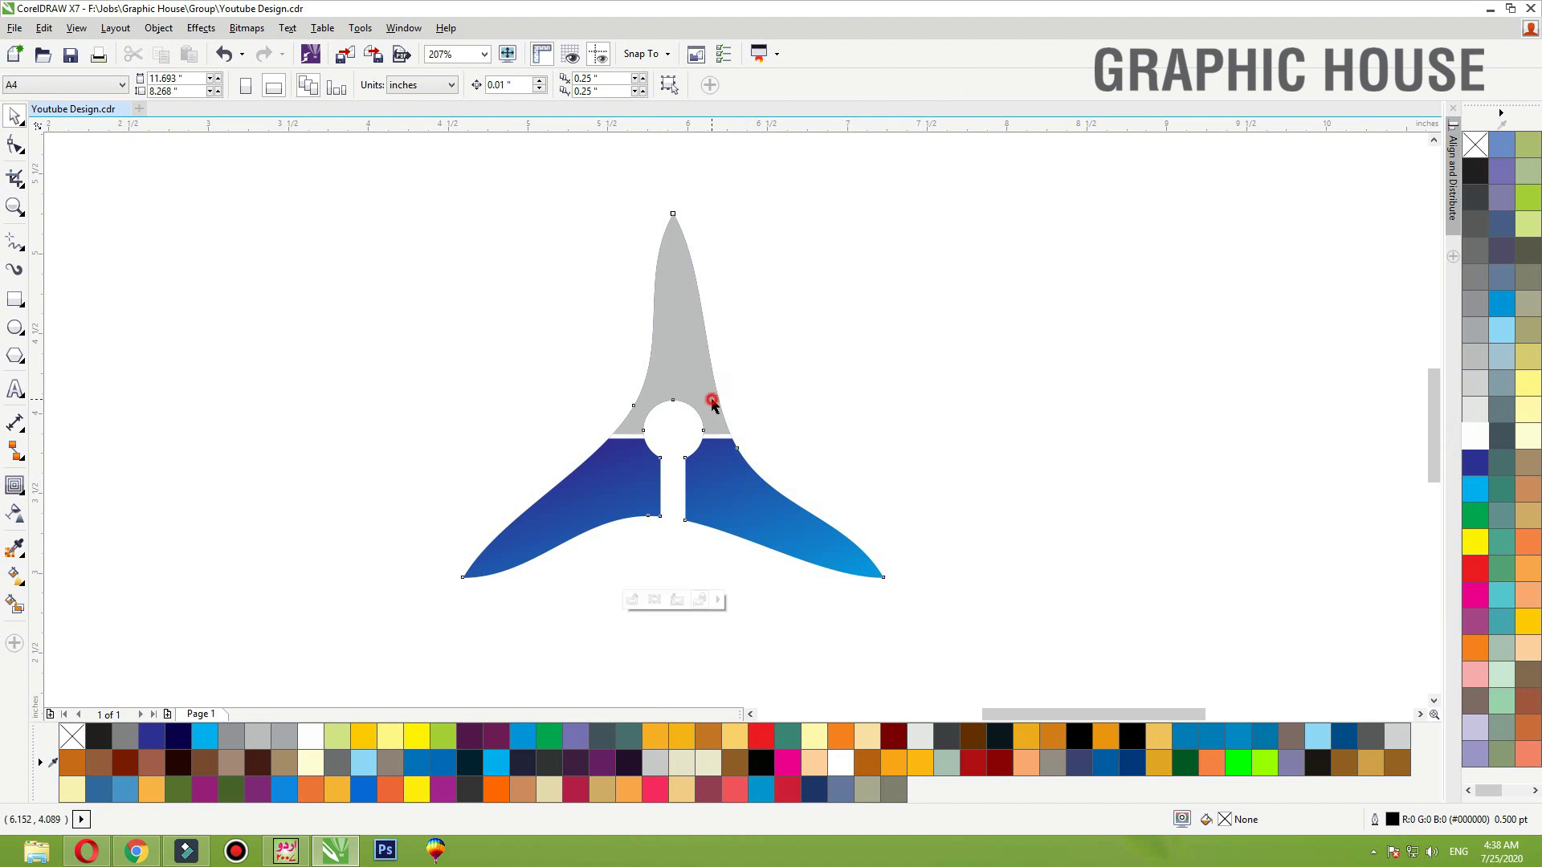
Move the three-armed logo off the page, placing it above the blue and orange triangle logo
click(224, 382)
scroll(402, 405, down, 3)
scroll(456, 430, up, 2)
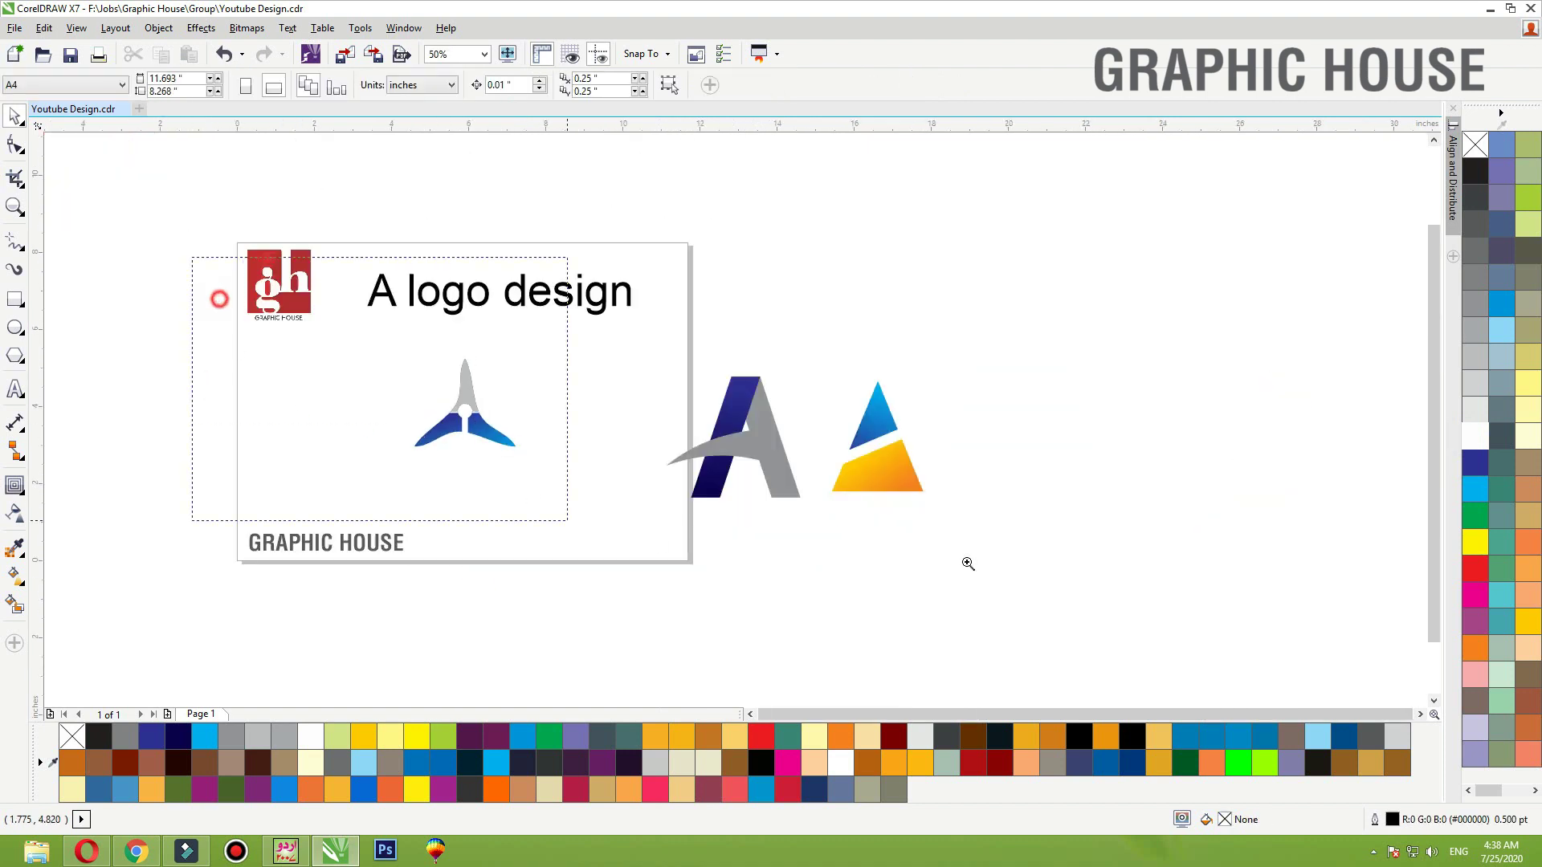
click(505, 458)
drag(518, 464, 550, 465)
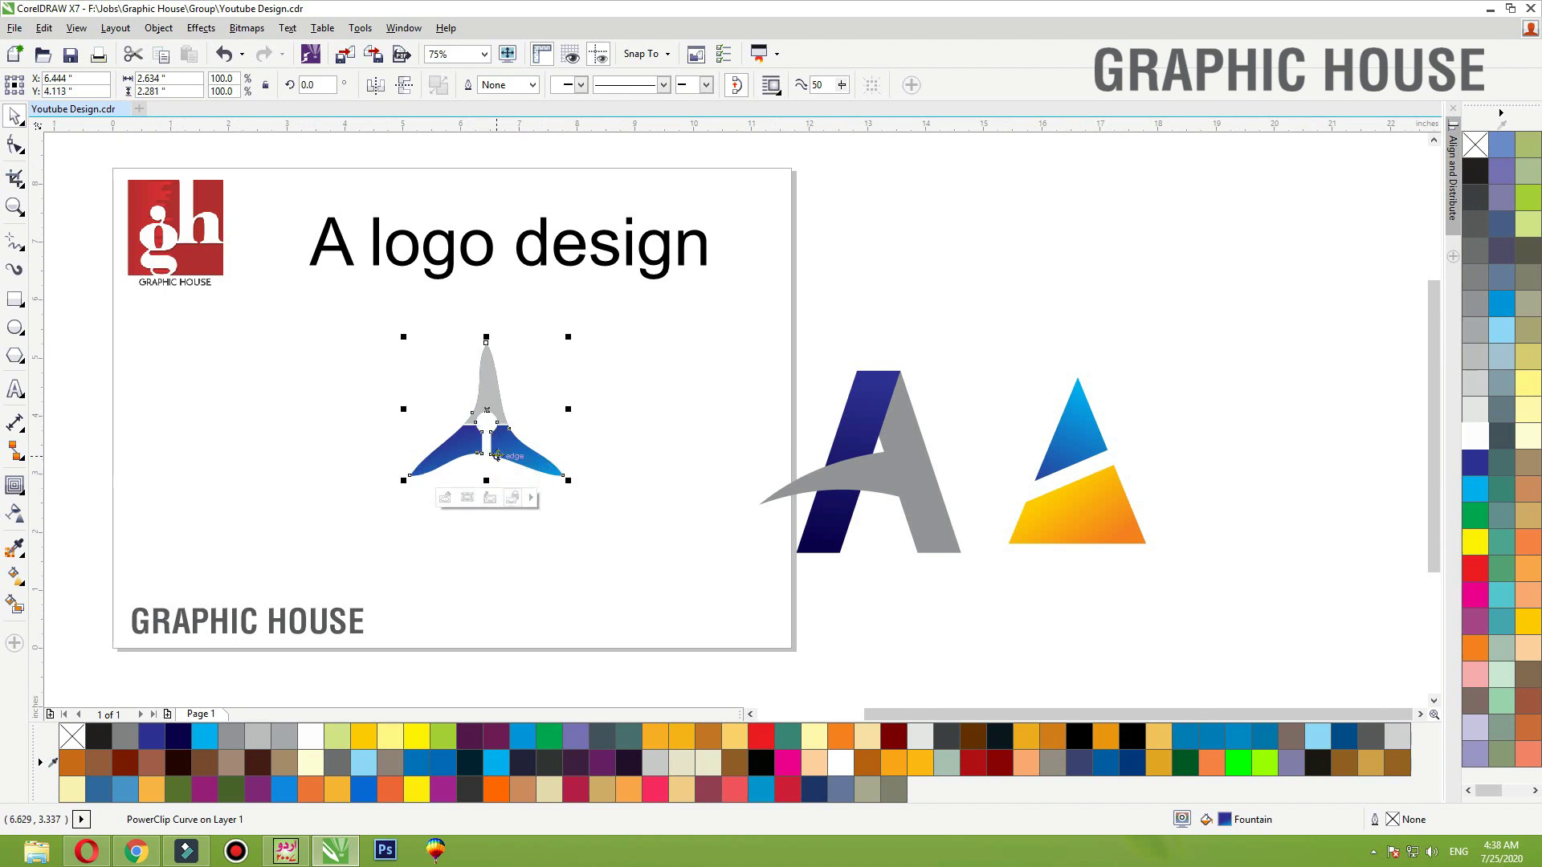
drag(519, 447, 1122, 339)
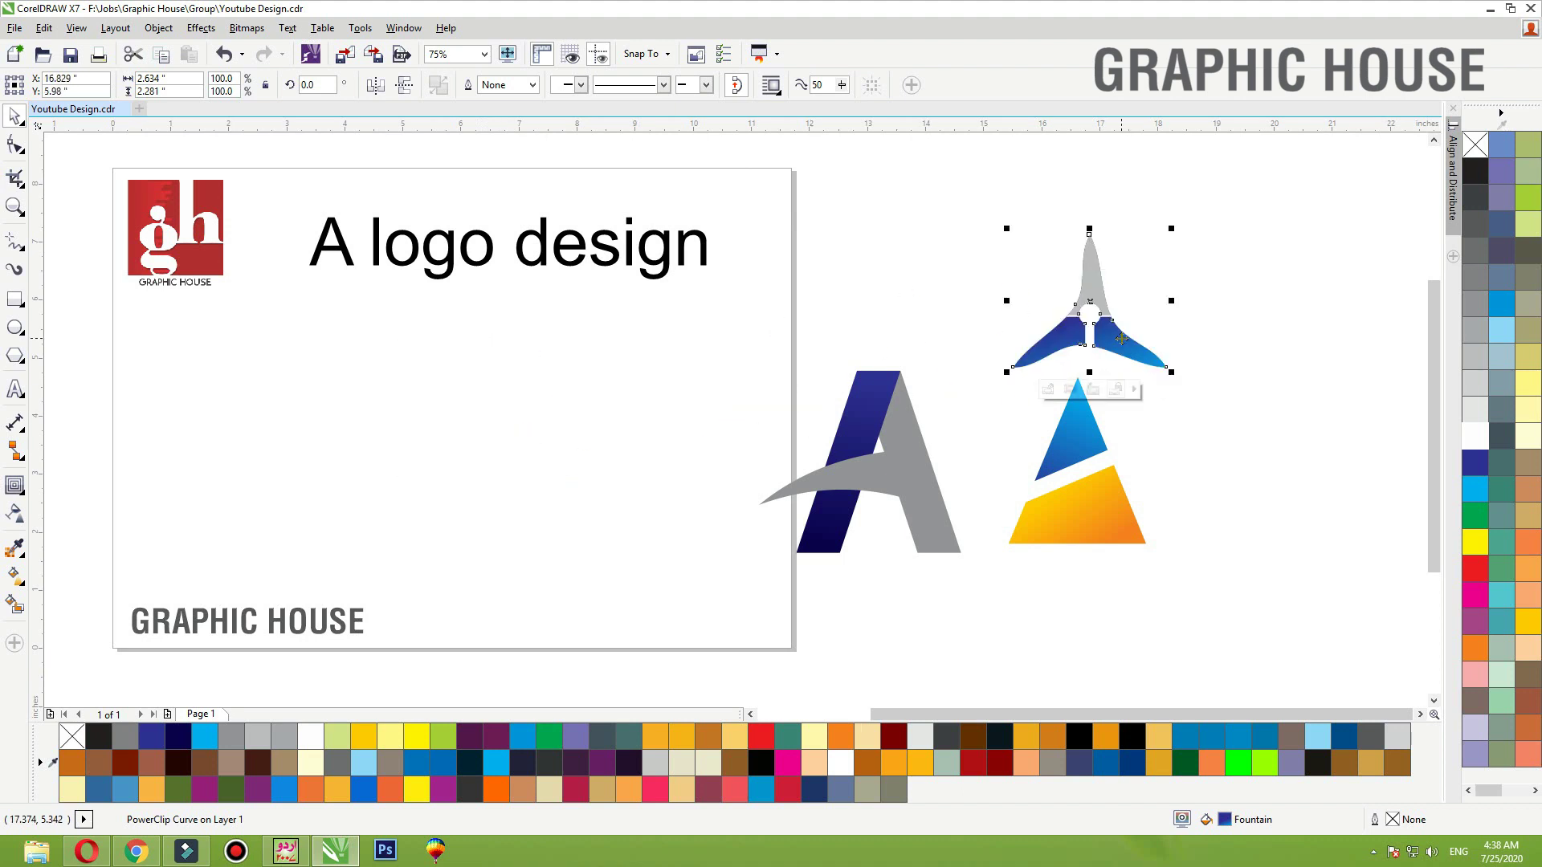
Add the artistic text "A" on the empty page area below the title
click(365, 425)
text(A)
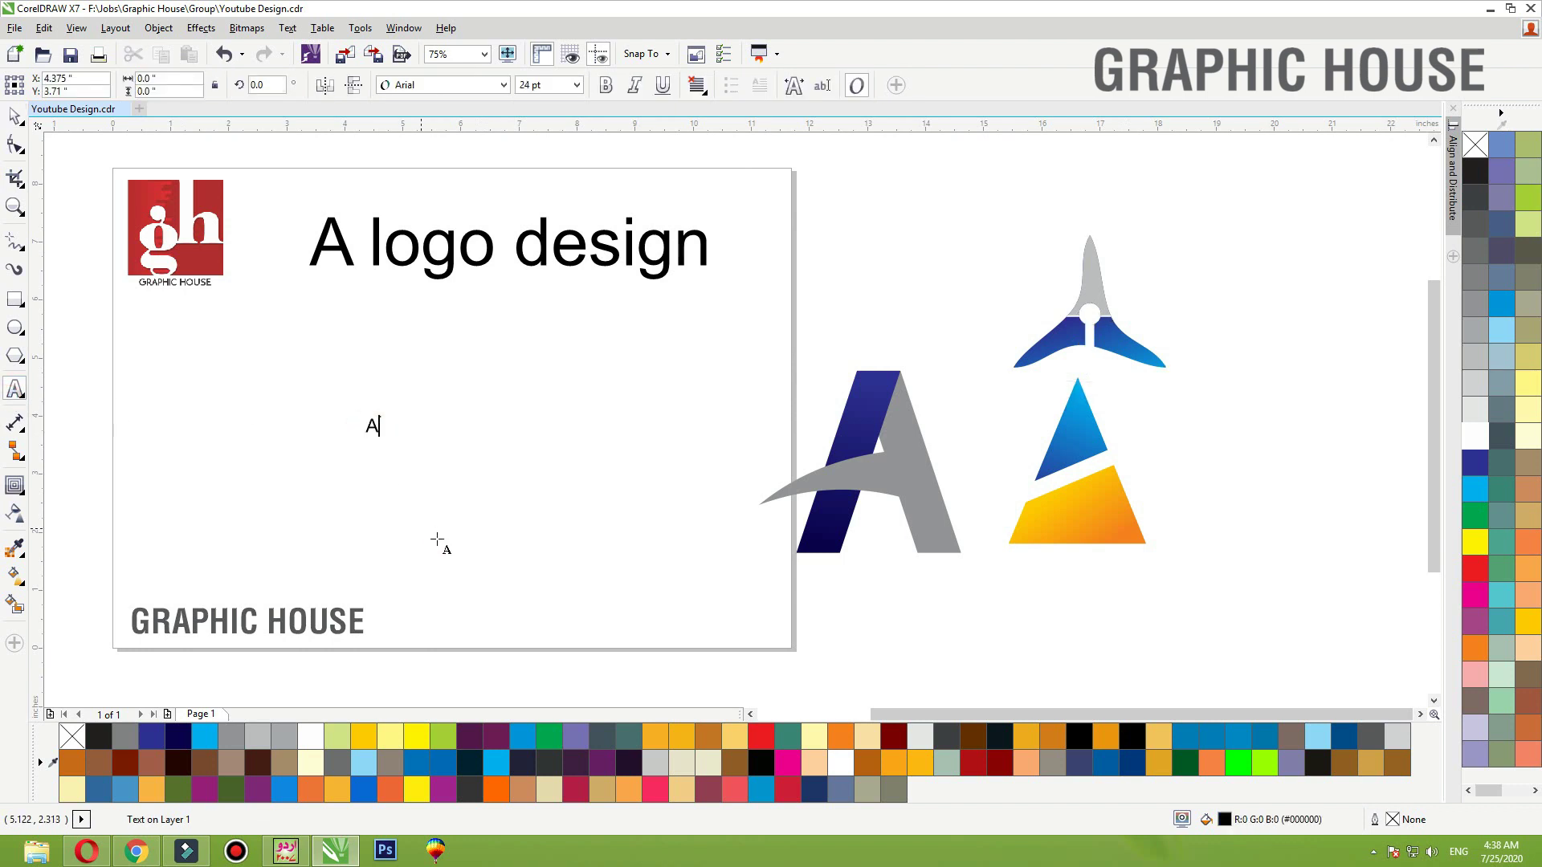
click(14, 116)
key(F2)
drag(261, 362, 631, 566)
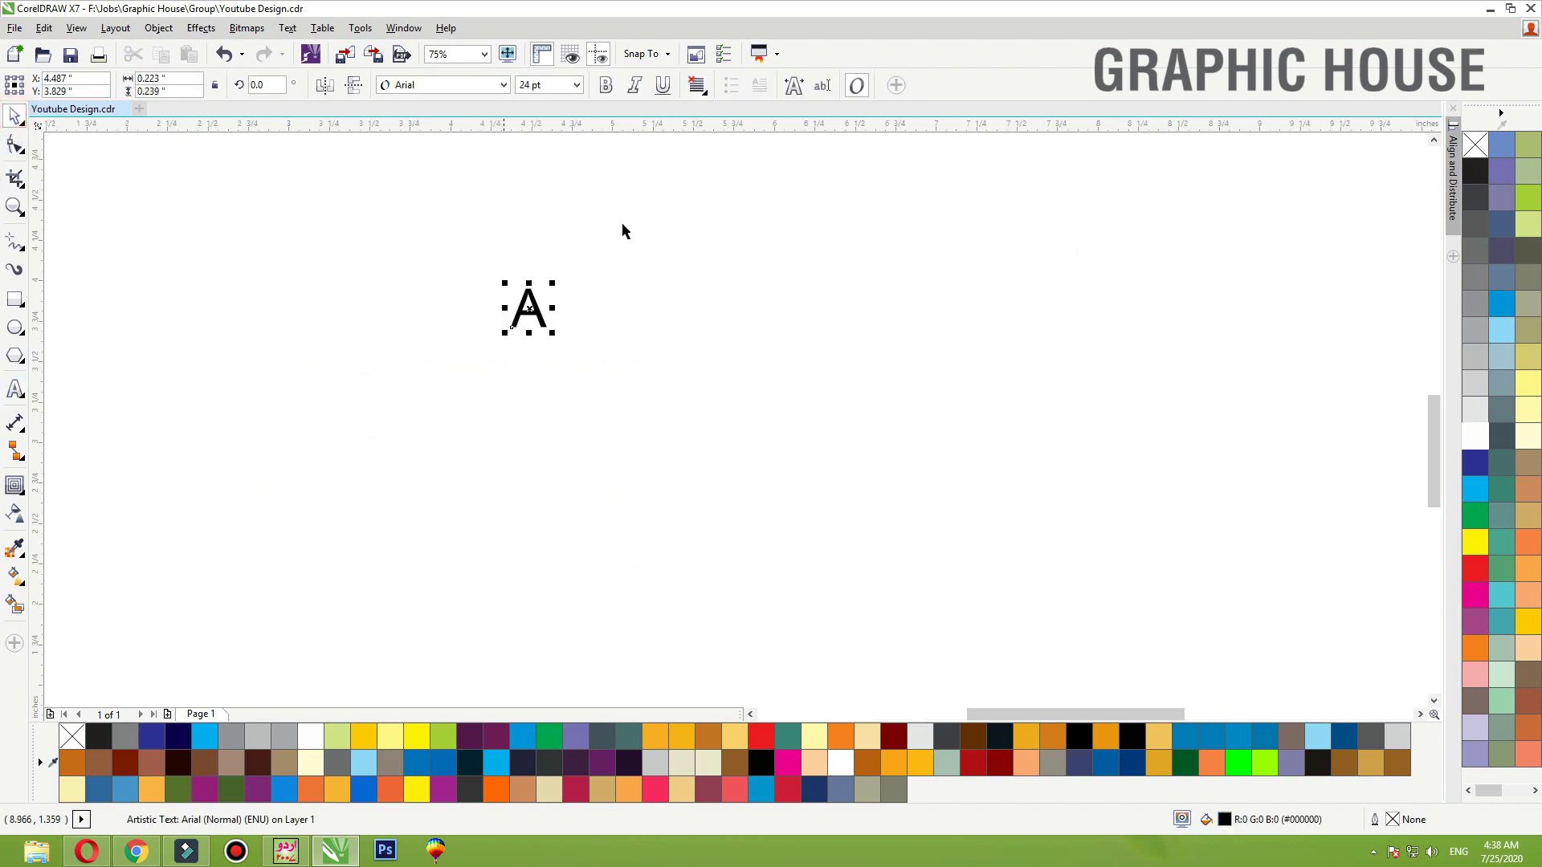
Enlarge the letter A to about 202 pt and set its font to HandelGothic BT
drag(553, 284, 688, 138)
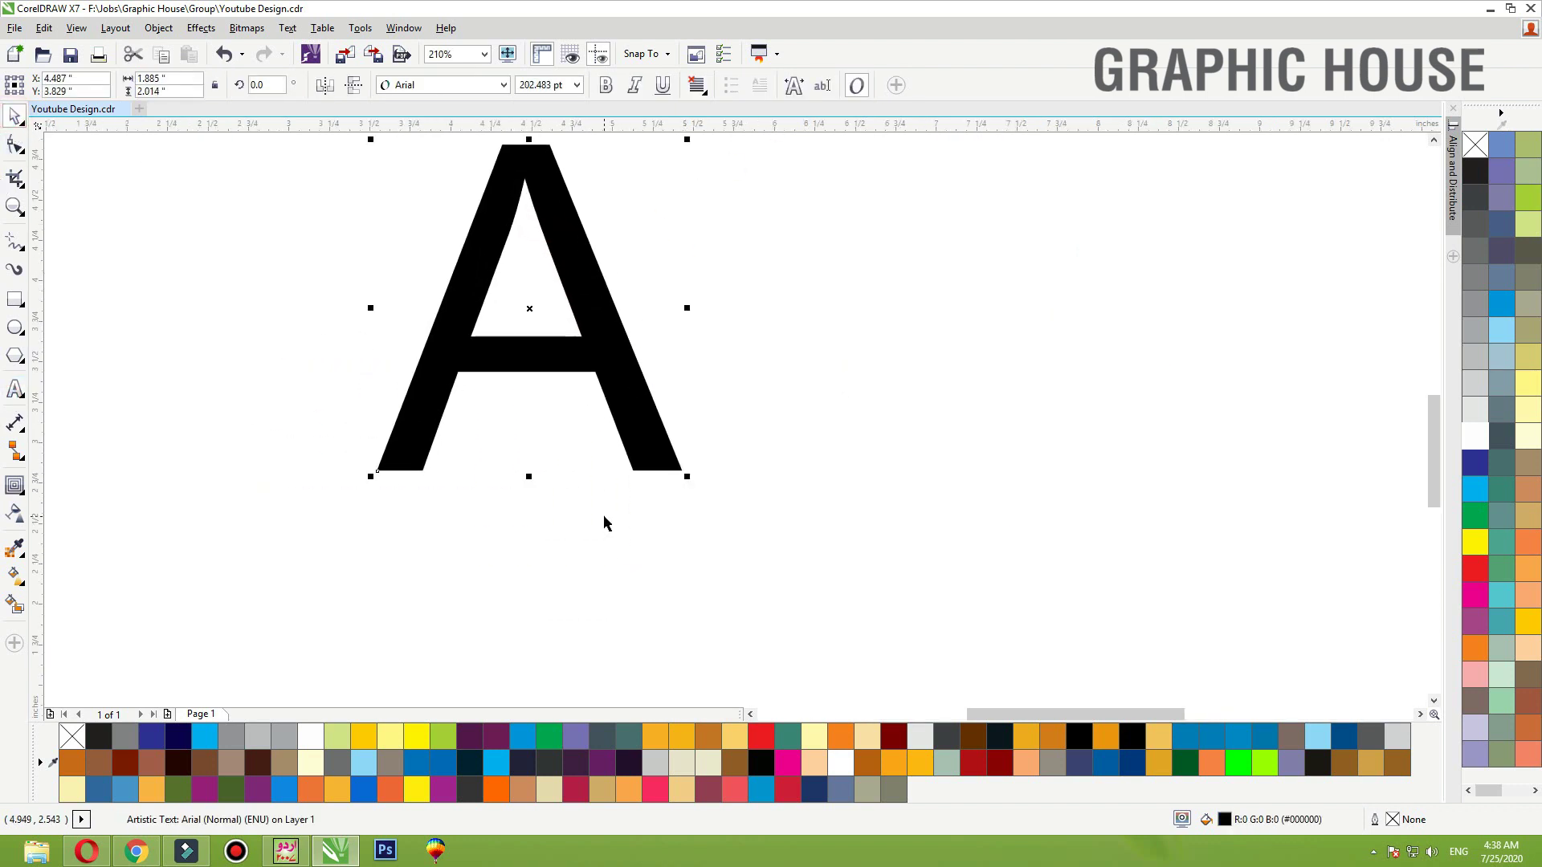
scroll(604, 518, down, 2)
drag(622, 490, 660, 520)
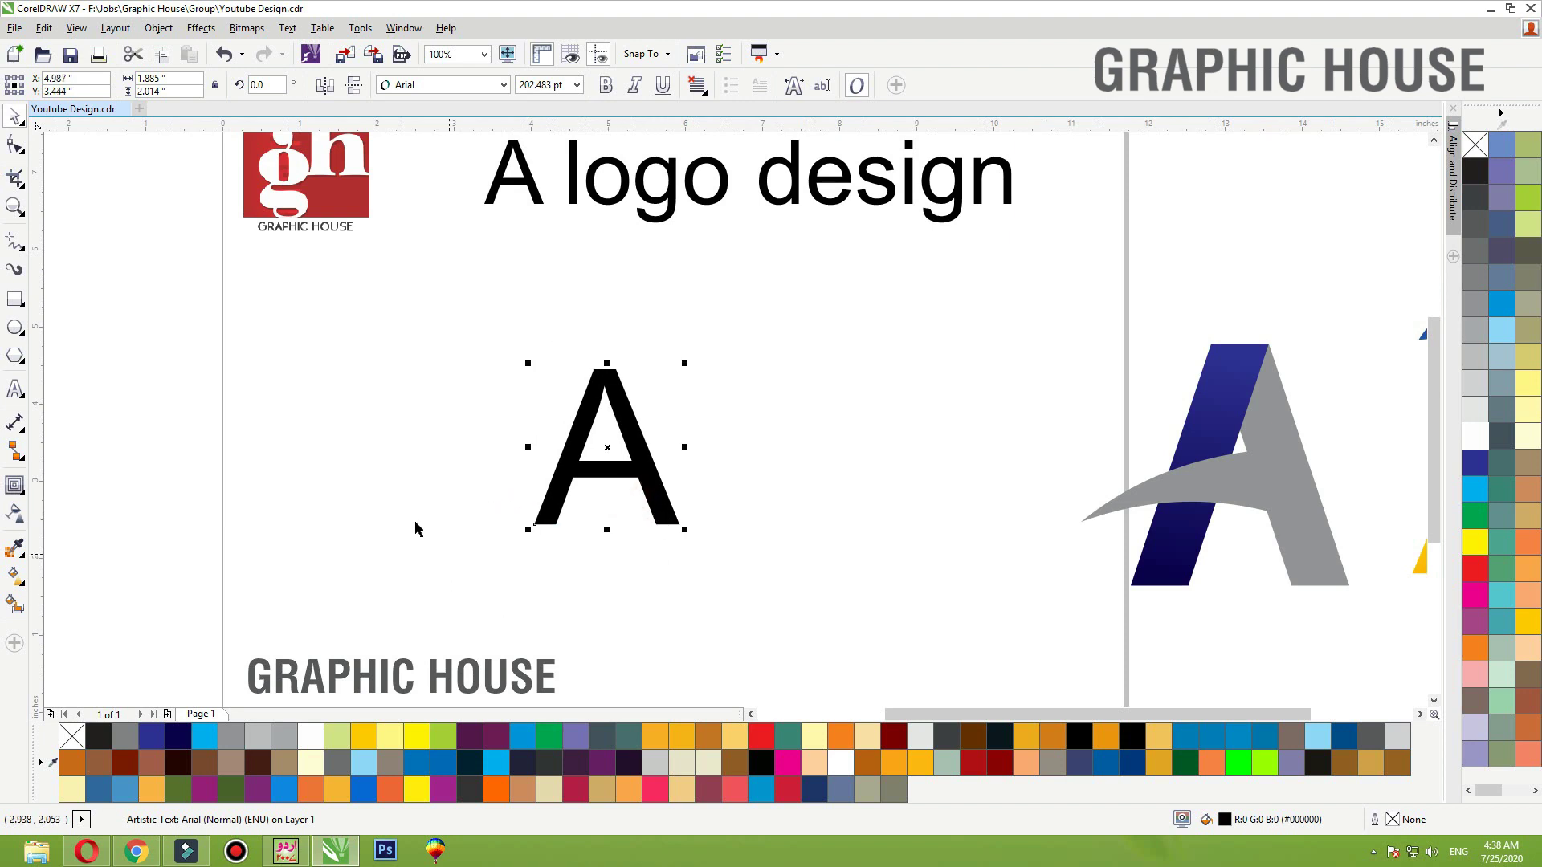
click(504, 84)
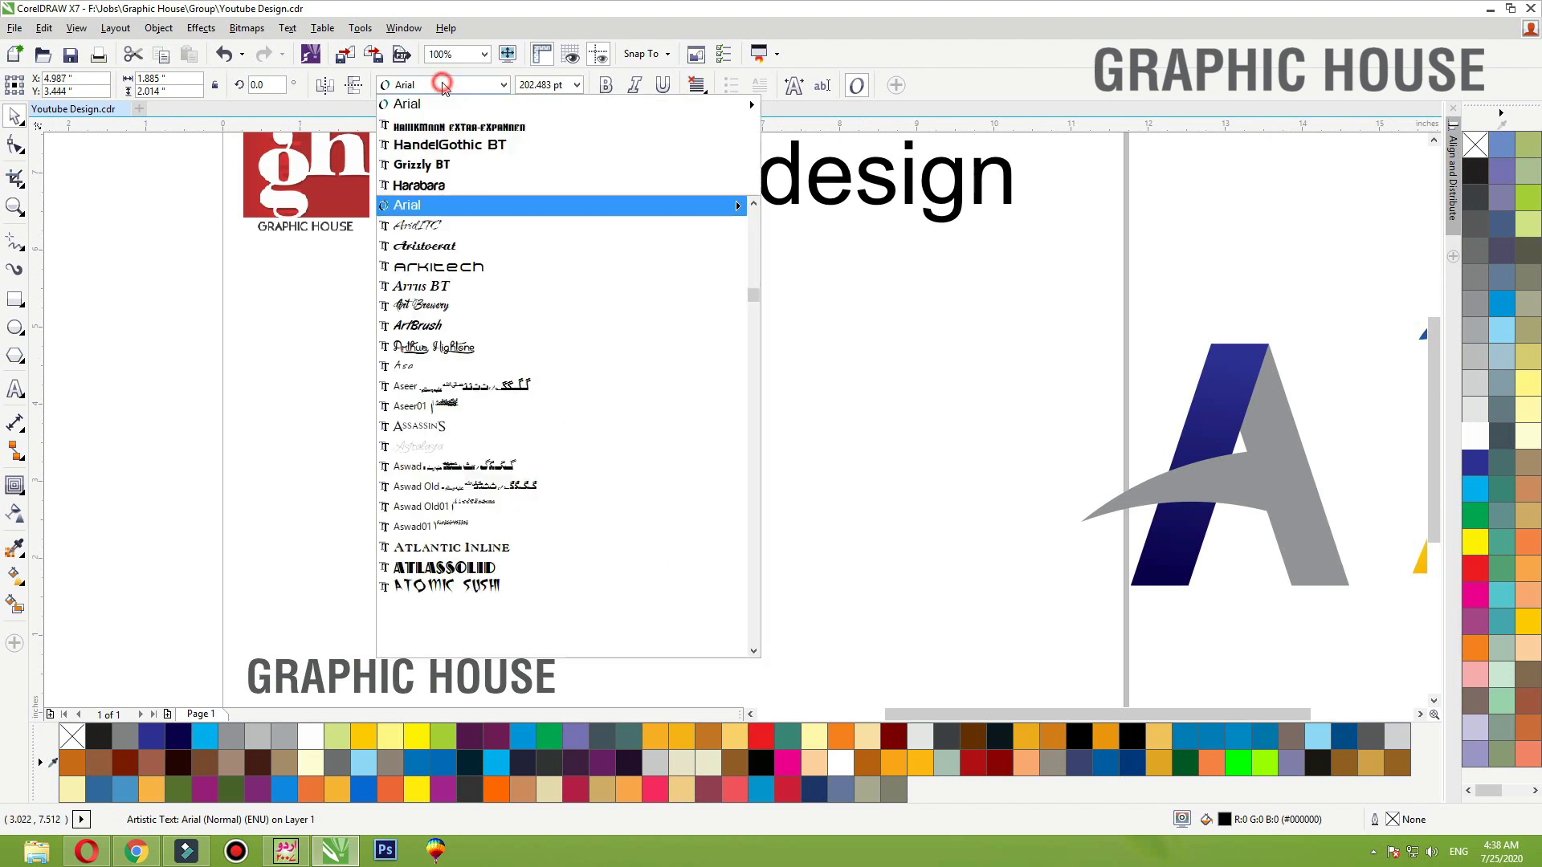
click(447, 157)
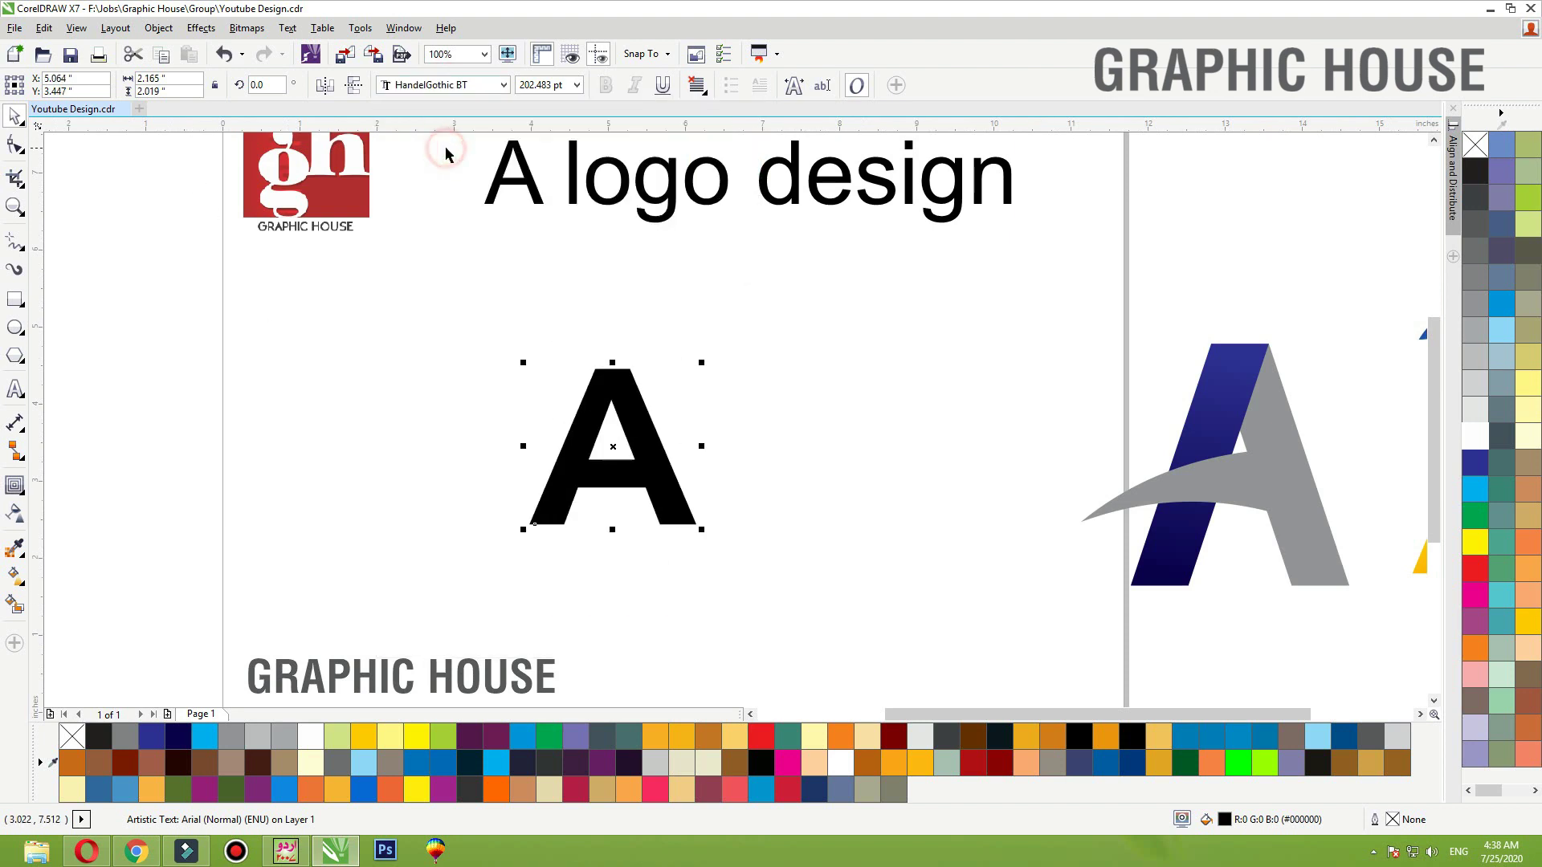
Draw a vertical bar about 0.16 by 1.31 inches across the A's crossbar, filled blue (C100 M100) without an outline
click(795, 381)
key(F2)
drag(962, 382, 319, 632)
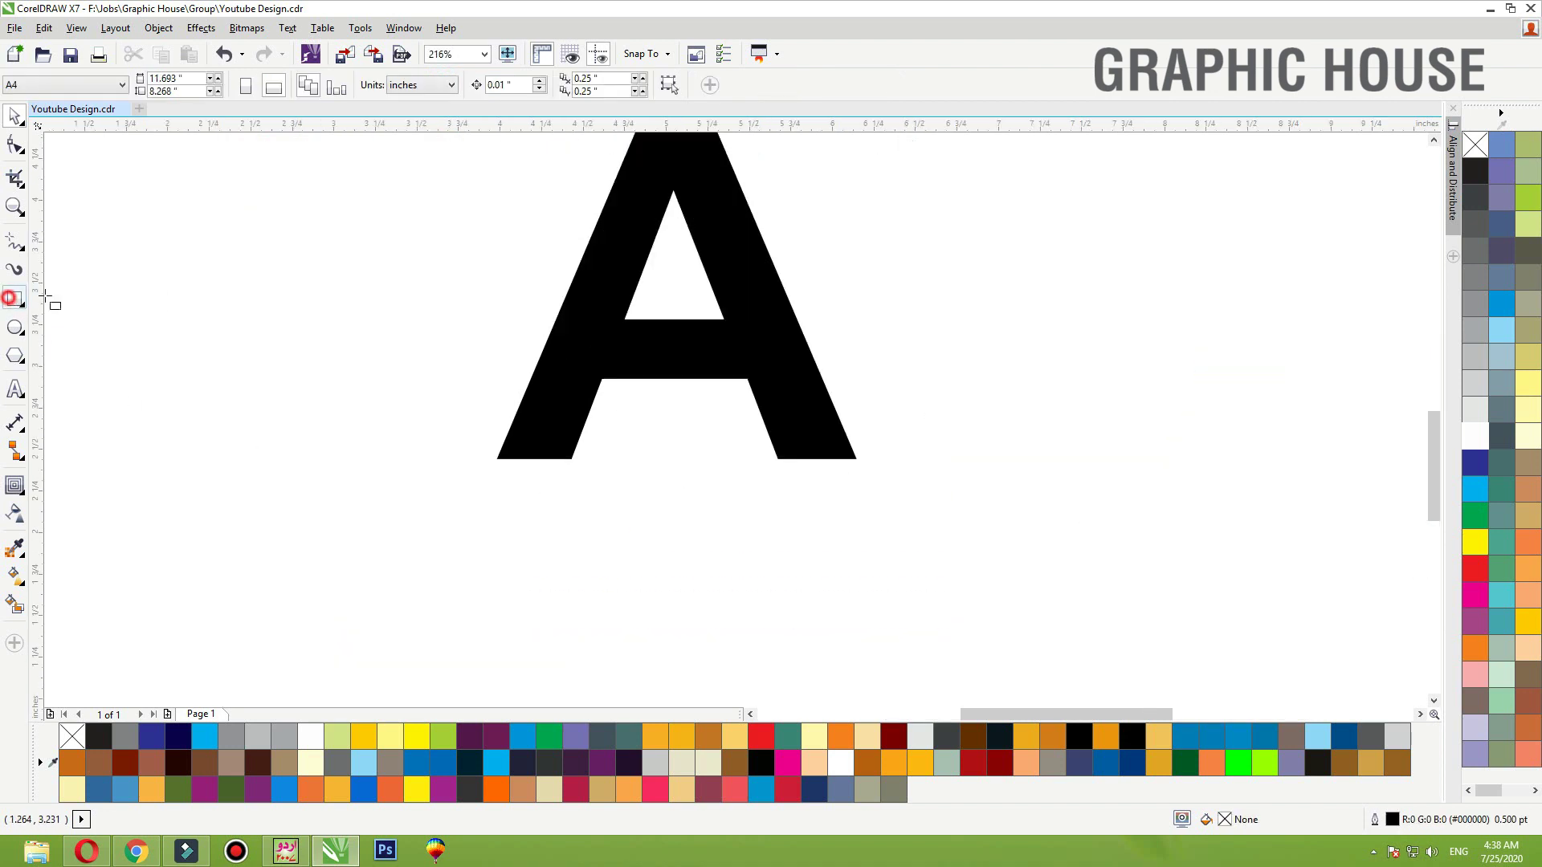
drag(648, 305, 675, 522)
click(1476, 463)
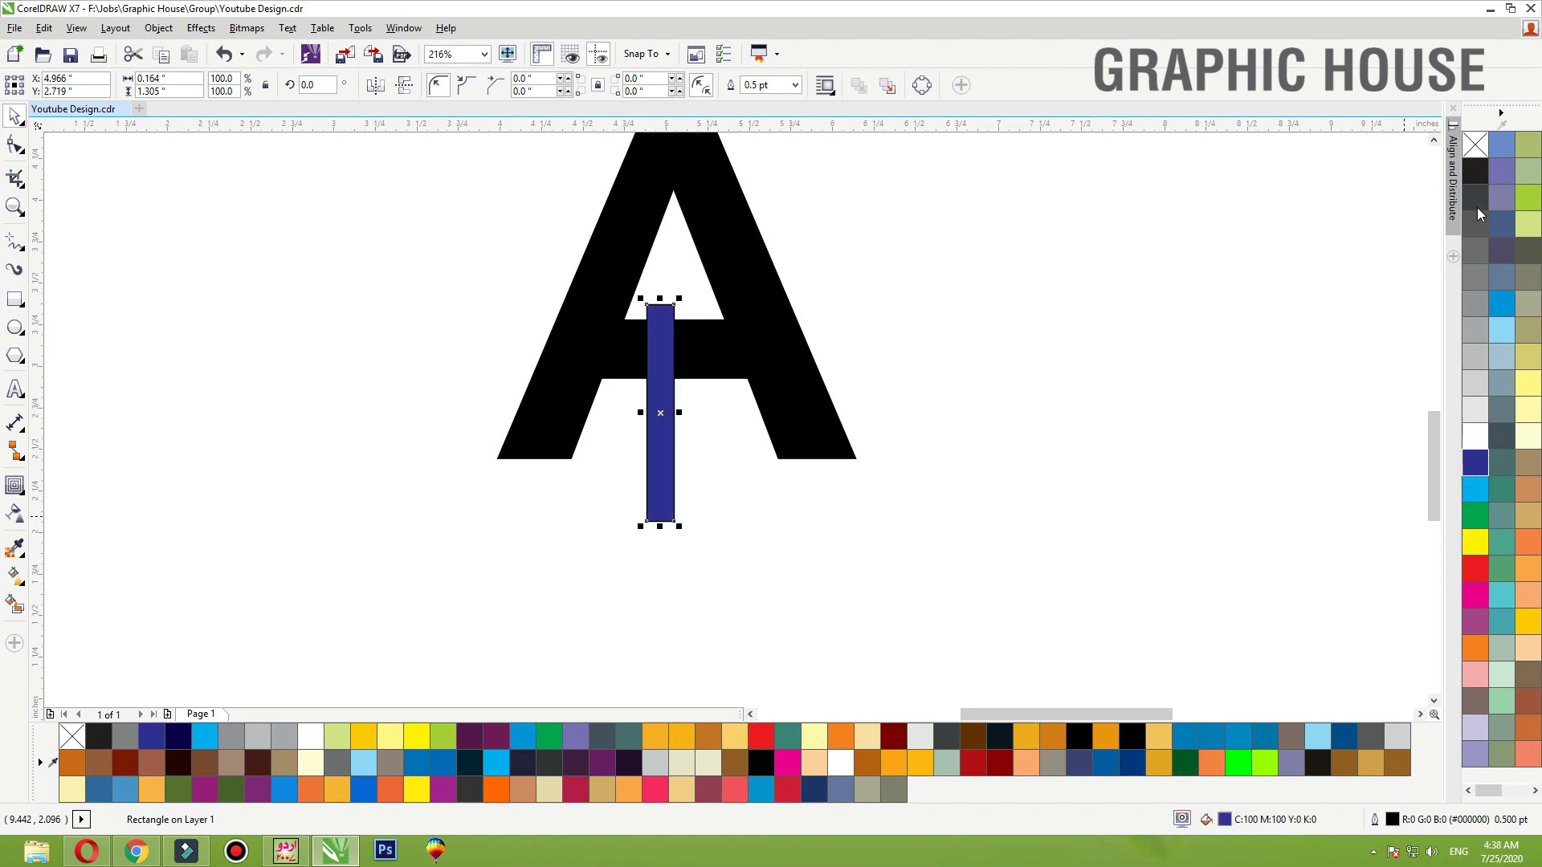
right_click(1481, 145)
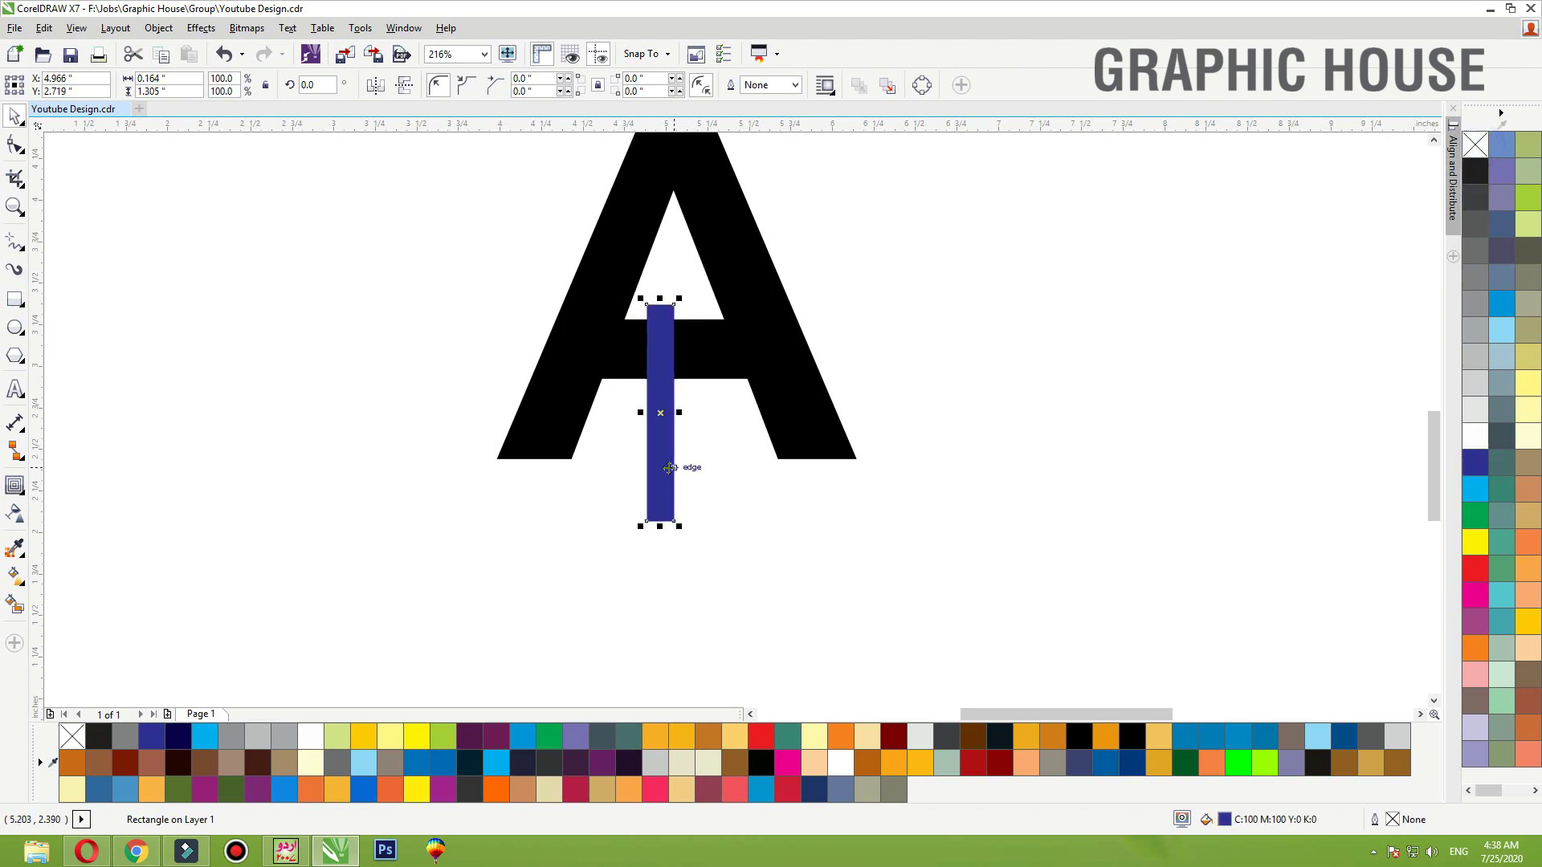
Skew the blue bar so that its lower end shifts to the right
click(663, 467)
drag(658, 528, 710, 530)
click(806, 554)
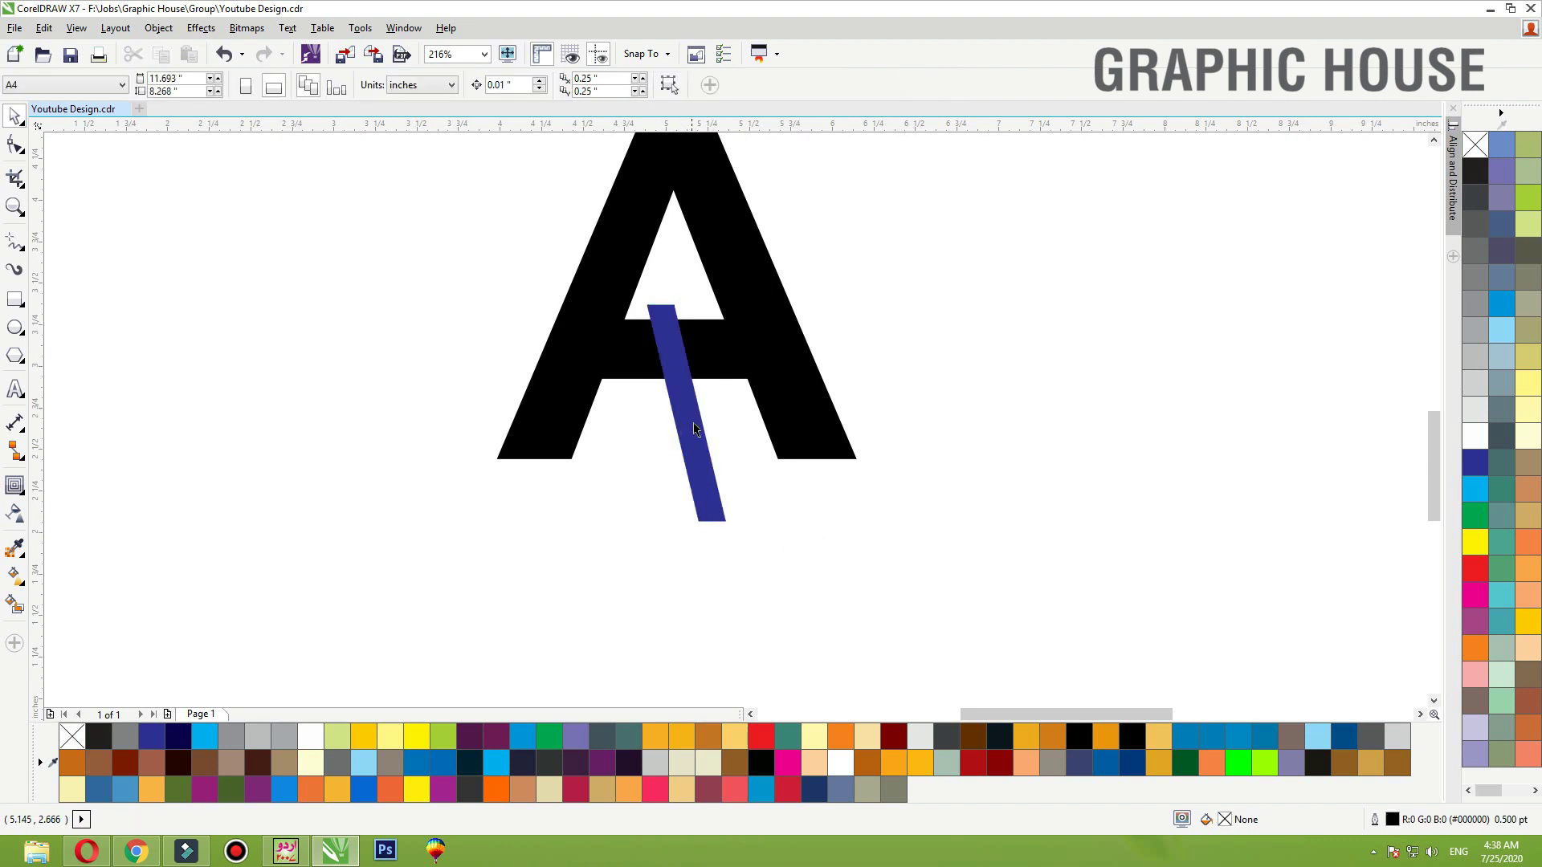
Duplicate the slanted bar to the right of the A and rotate the copy by 90 degrees
drag(681, 419, 909, 355)
right_click(909, 355)
double_click(325, 85)
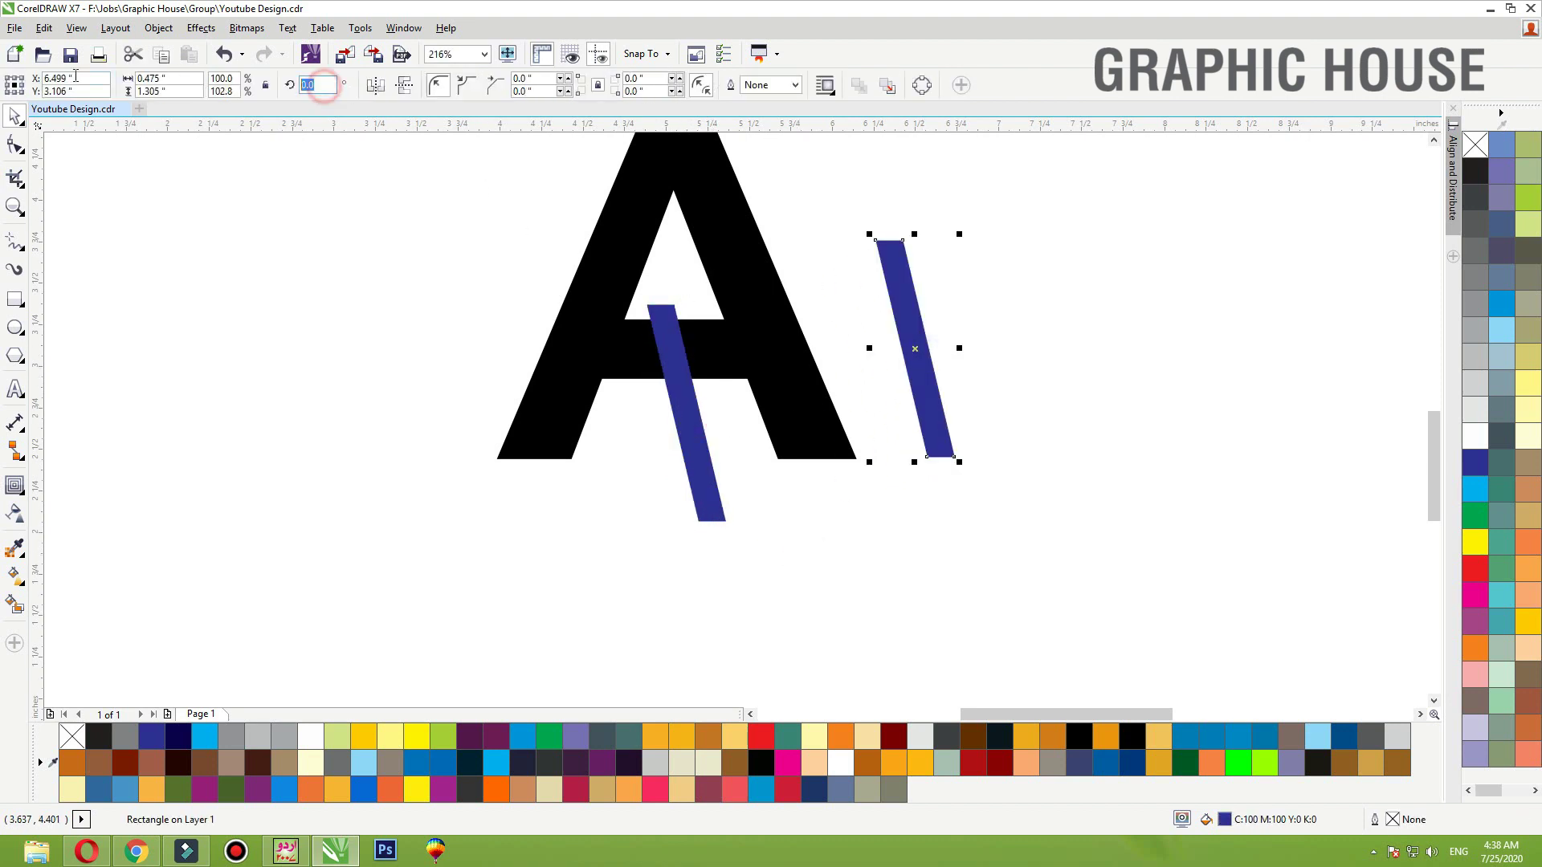
text(90)
key(Return)
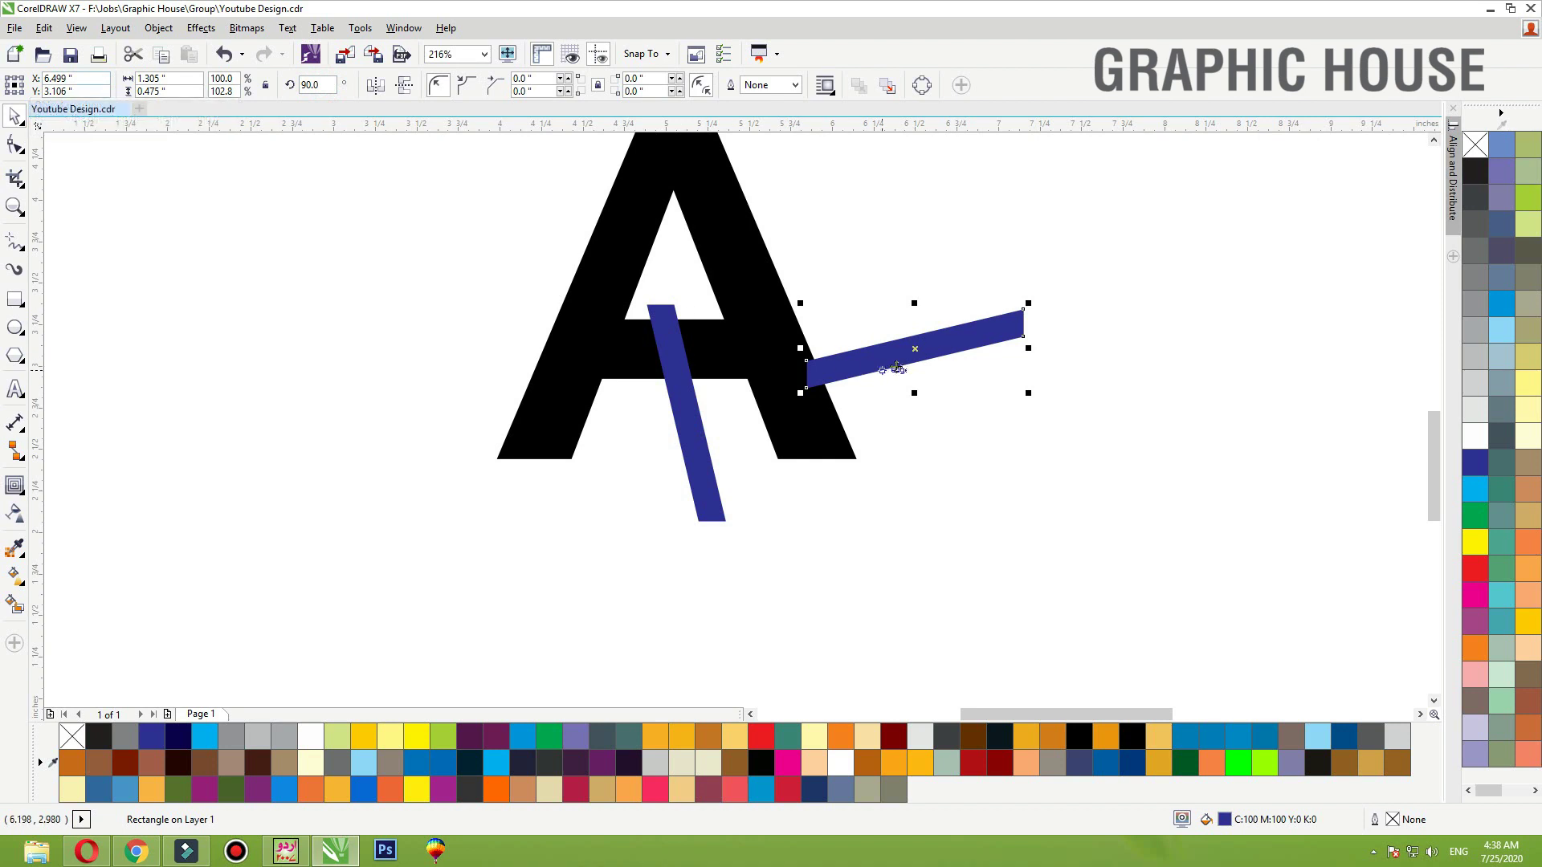
Join the rotated bar to the first bar's upper end and skew it to rise more steeply across the A's right leg
drag(895, 332, 743, 284)
click(835, 262)
drag(878, 275, 879, 215)
Weld the two blue bars into one bent shape
shift+click(678, 391)
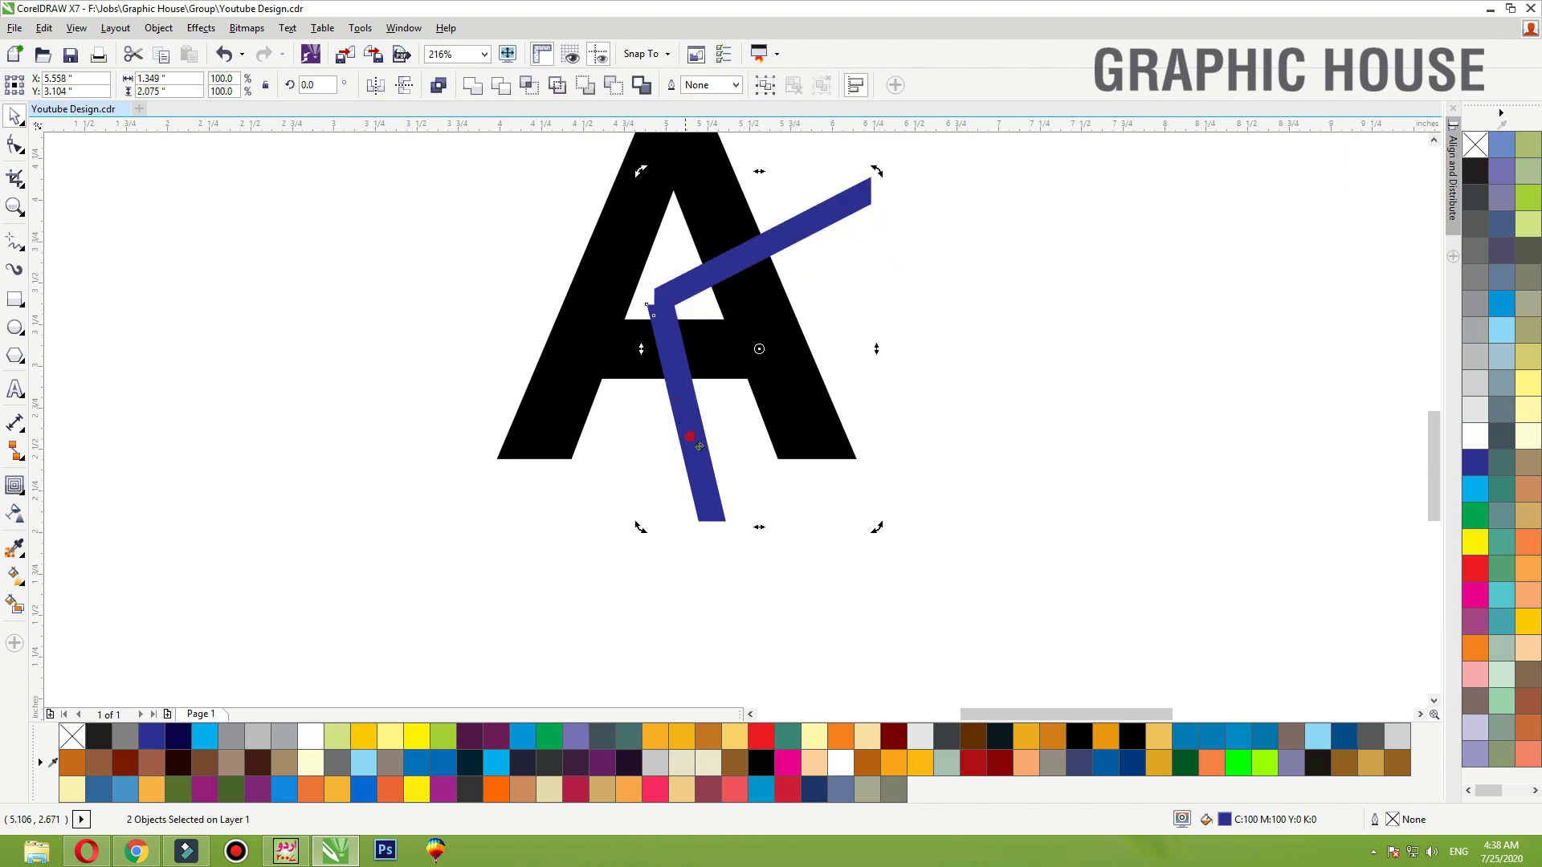
drag(692, 437, 710, 461)
key(ctrl+z)
click(474, 86)
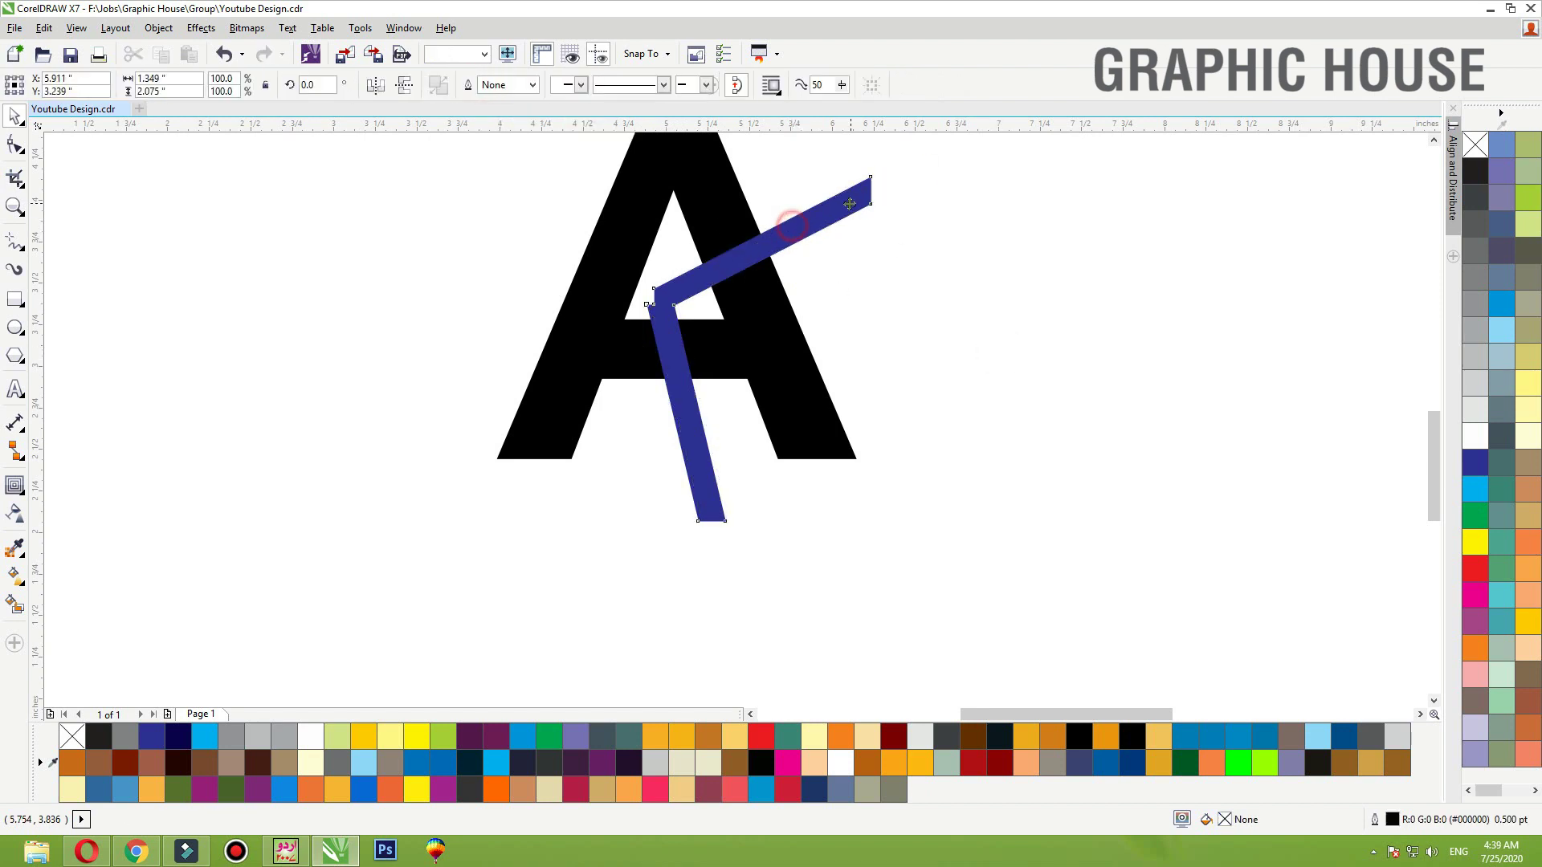
Convert the letter A to curves and trim it with the blue bent bar
click(798, 354)
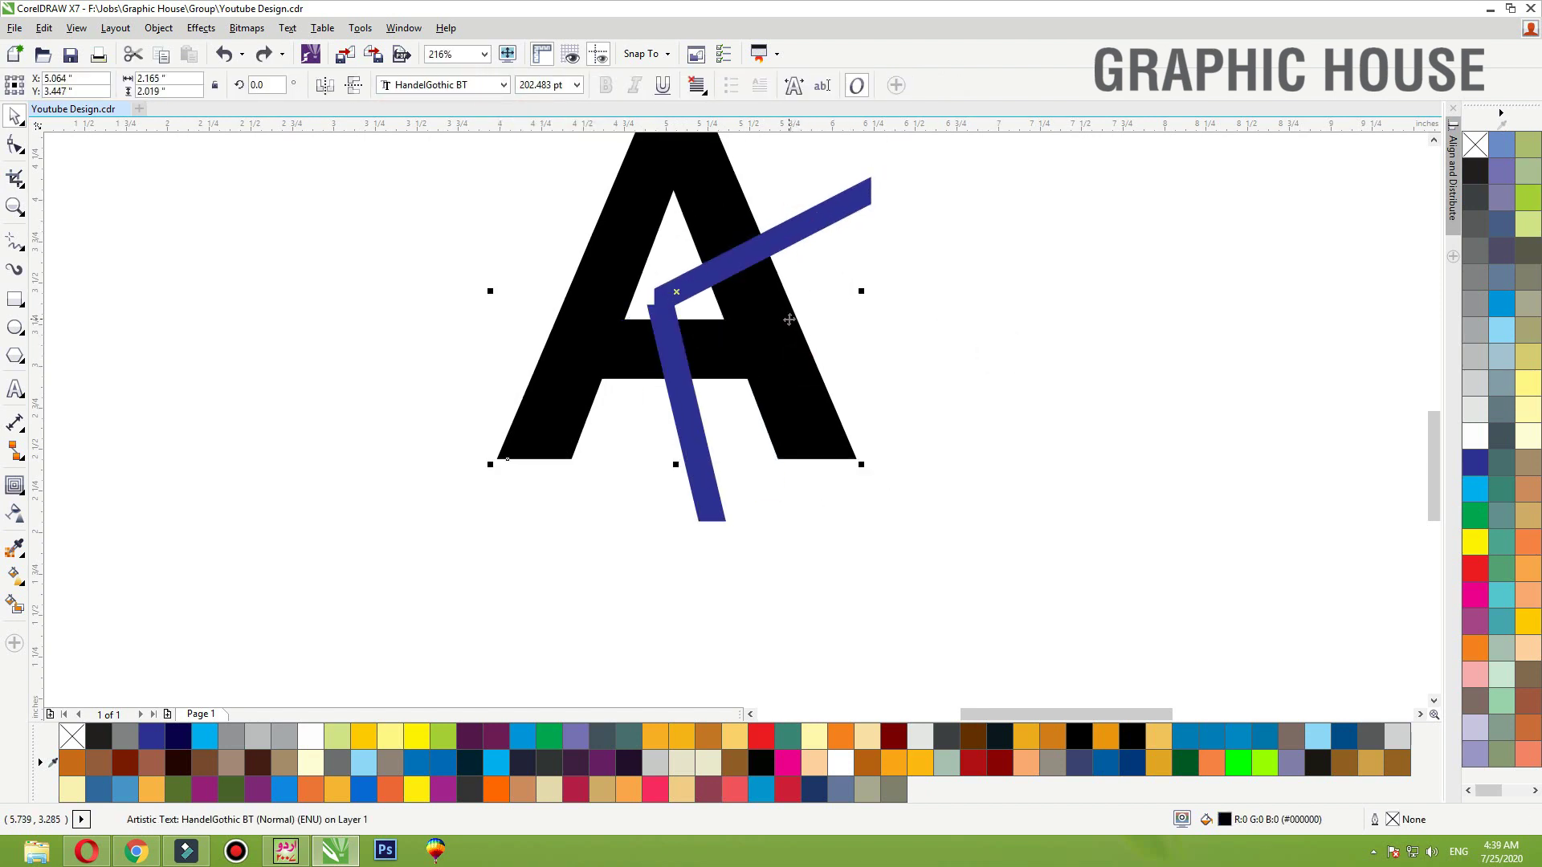
drag(796, 332, 796, 332)
click(799, 232)
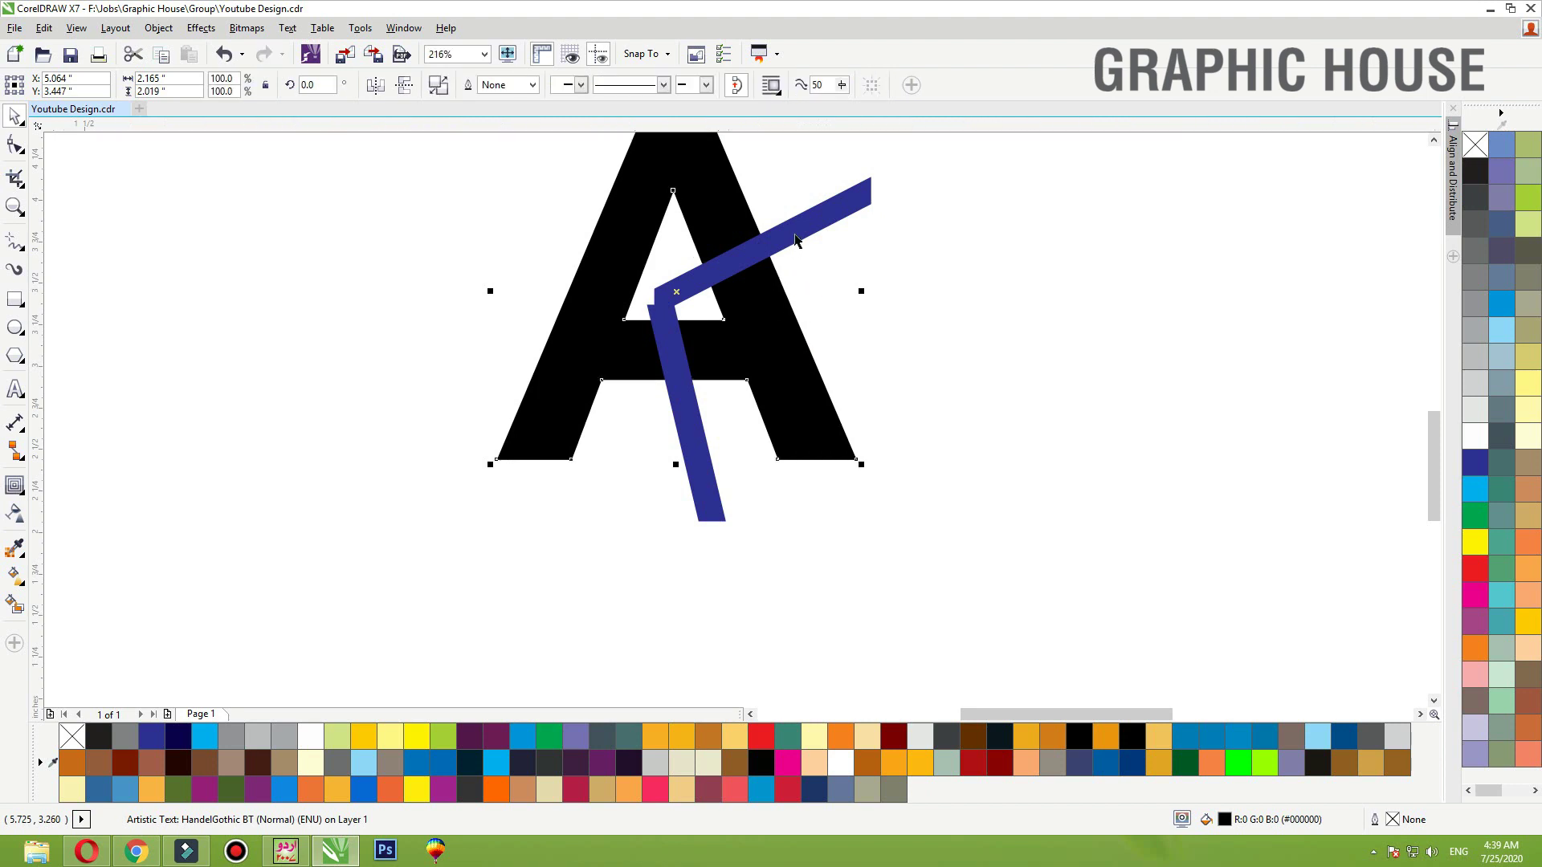
shift+click(722, 202)
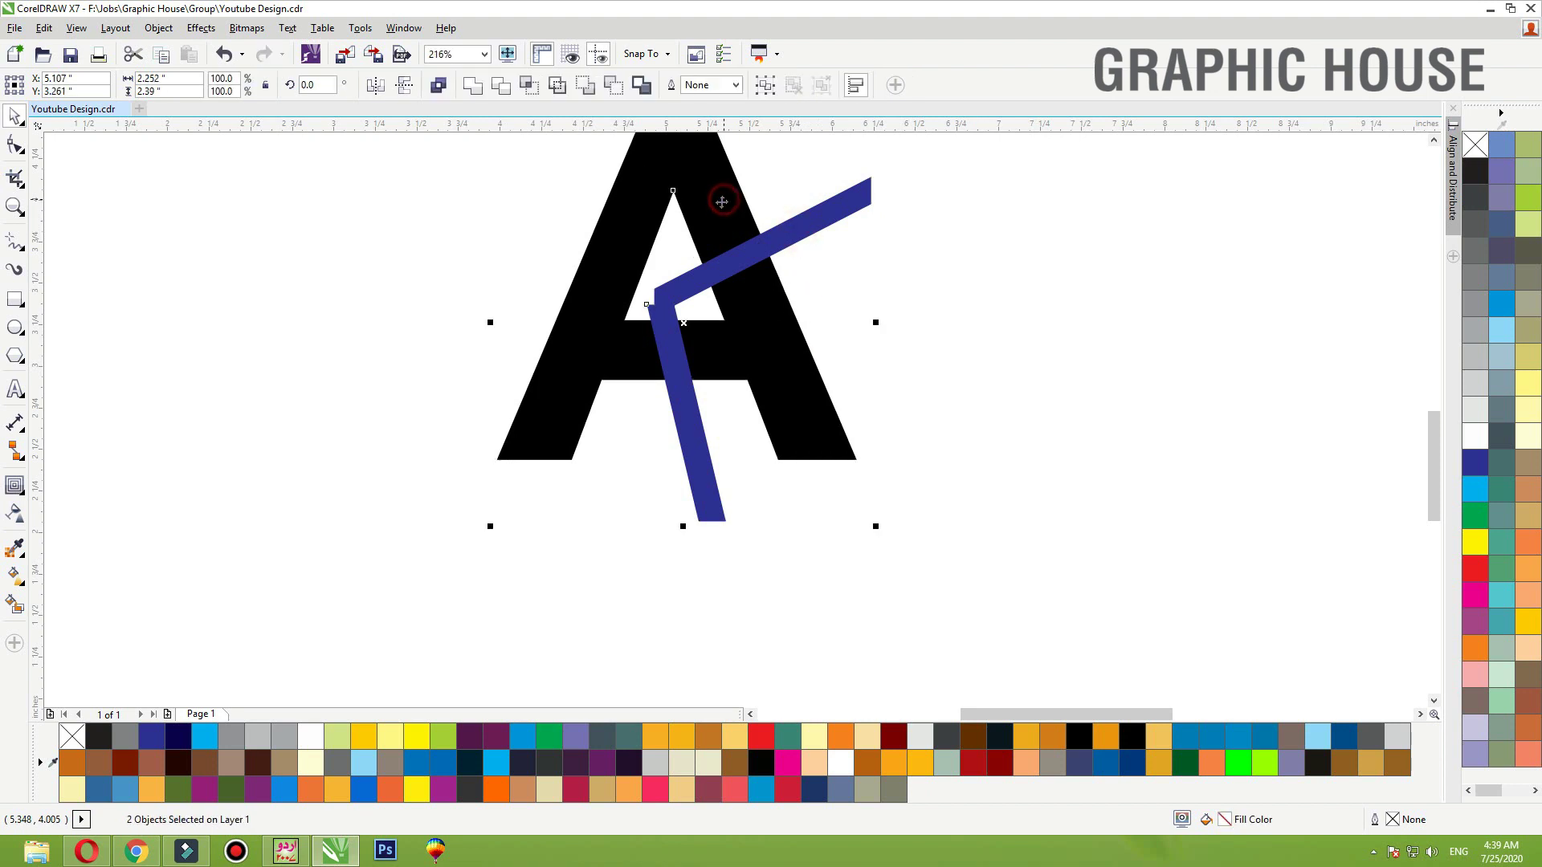
click(502, 85)
Delete the blue bent bar and break the trimmed A apart into separate pieces
click(919, 182)
click(843, 209)
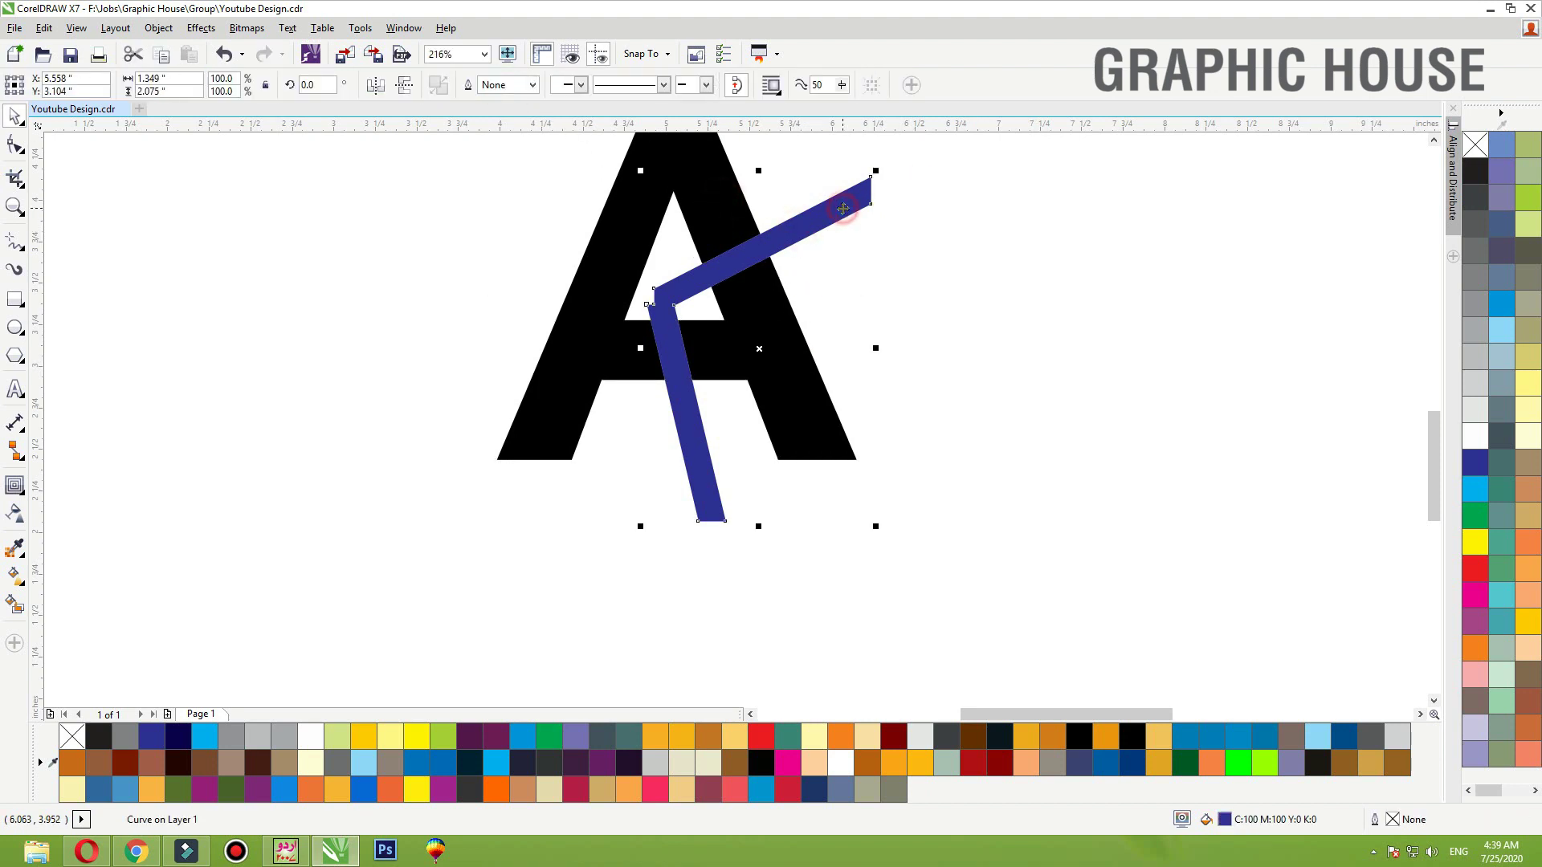
key(Delete)
drag(814, 387, 803, 404)
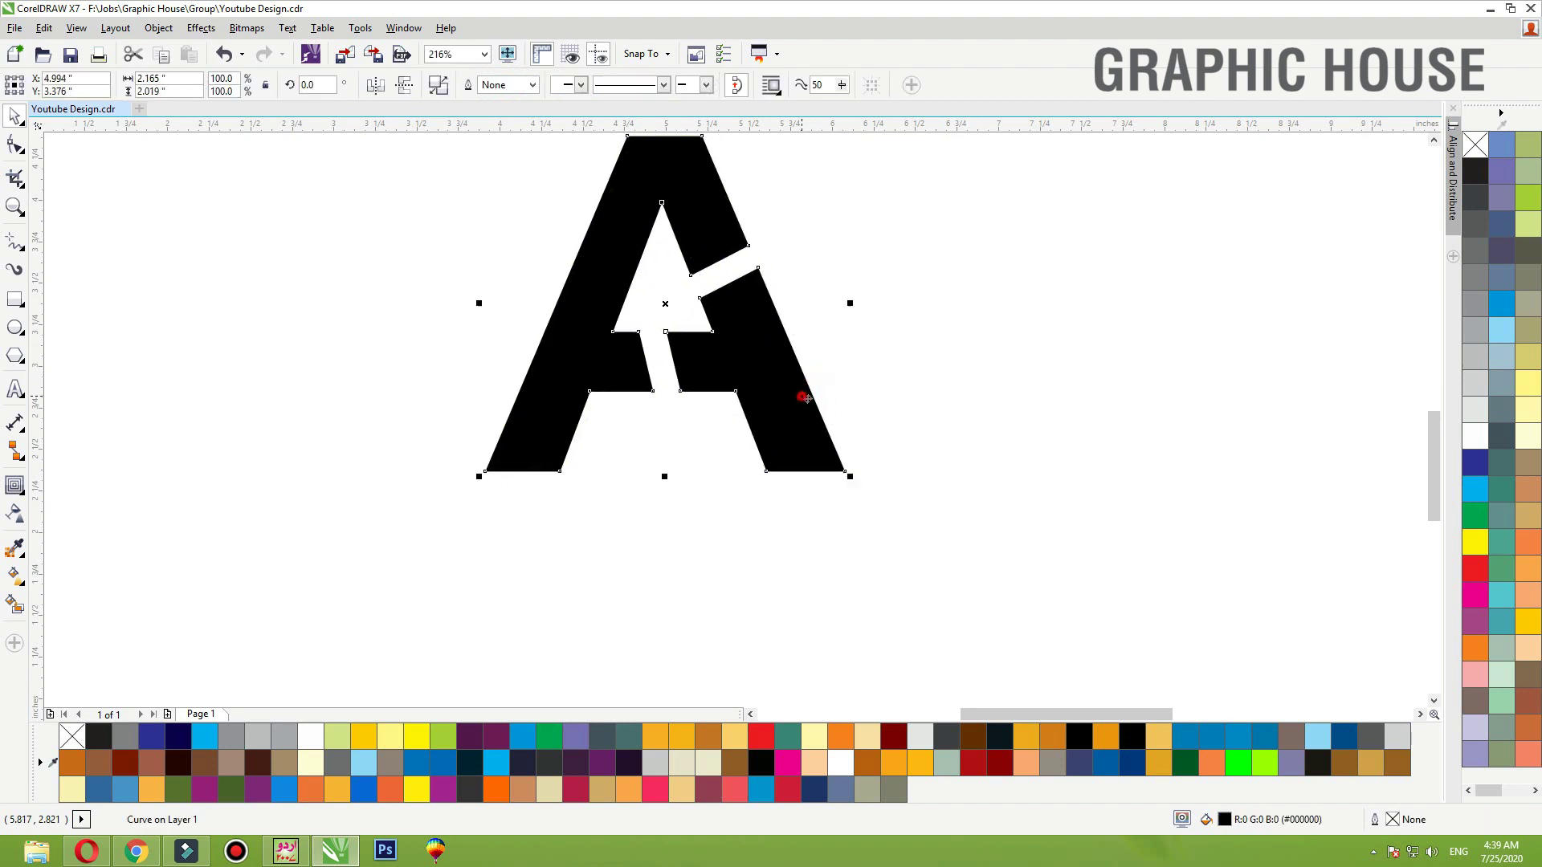
click(433, 87)
Fill the A's left piece with orange (M60 Y100) and its right piece with grey (K70)
click(585, 358)
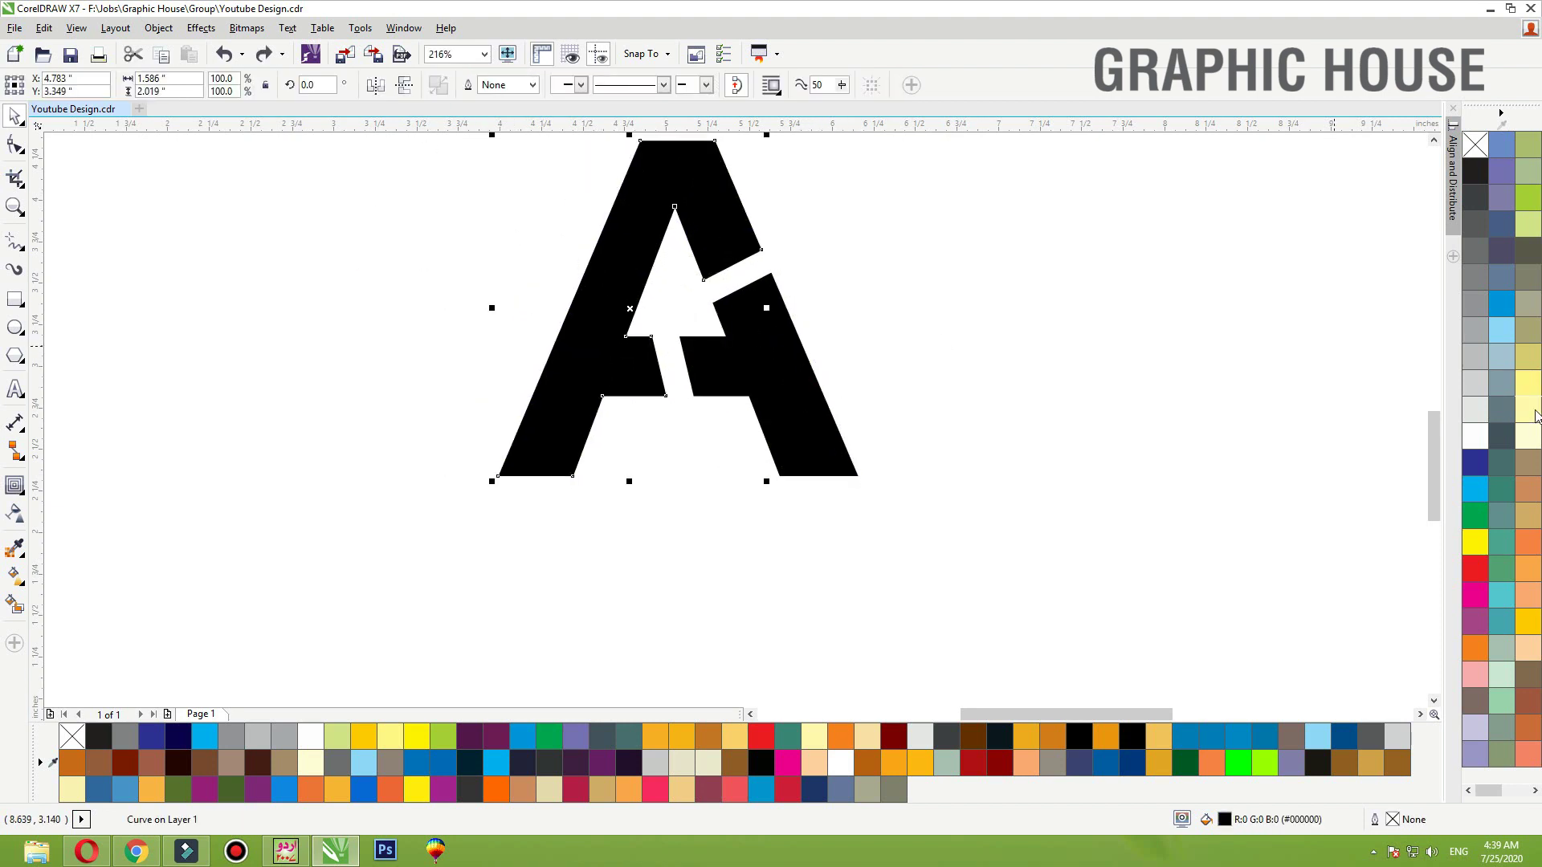
click(1475, 647)
click(754, 346)
click(1475, 277)
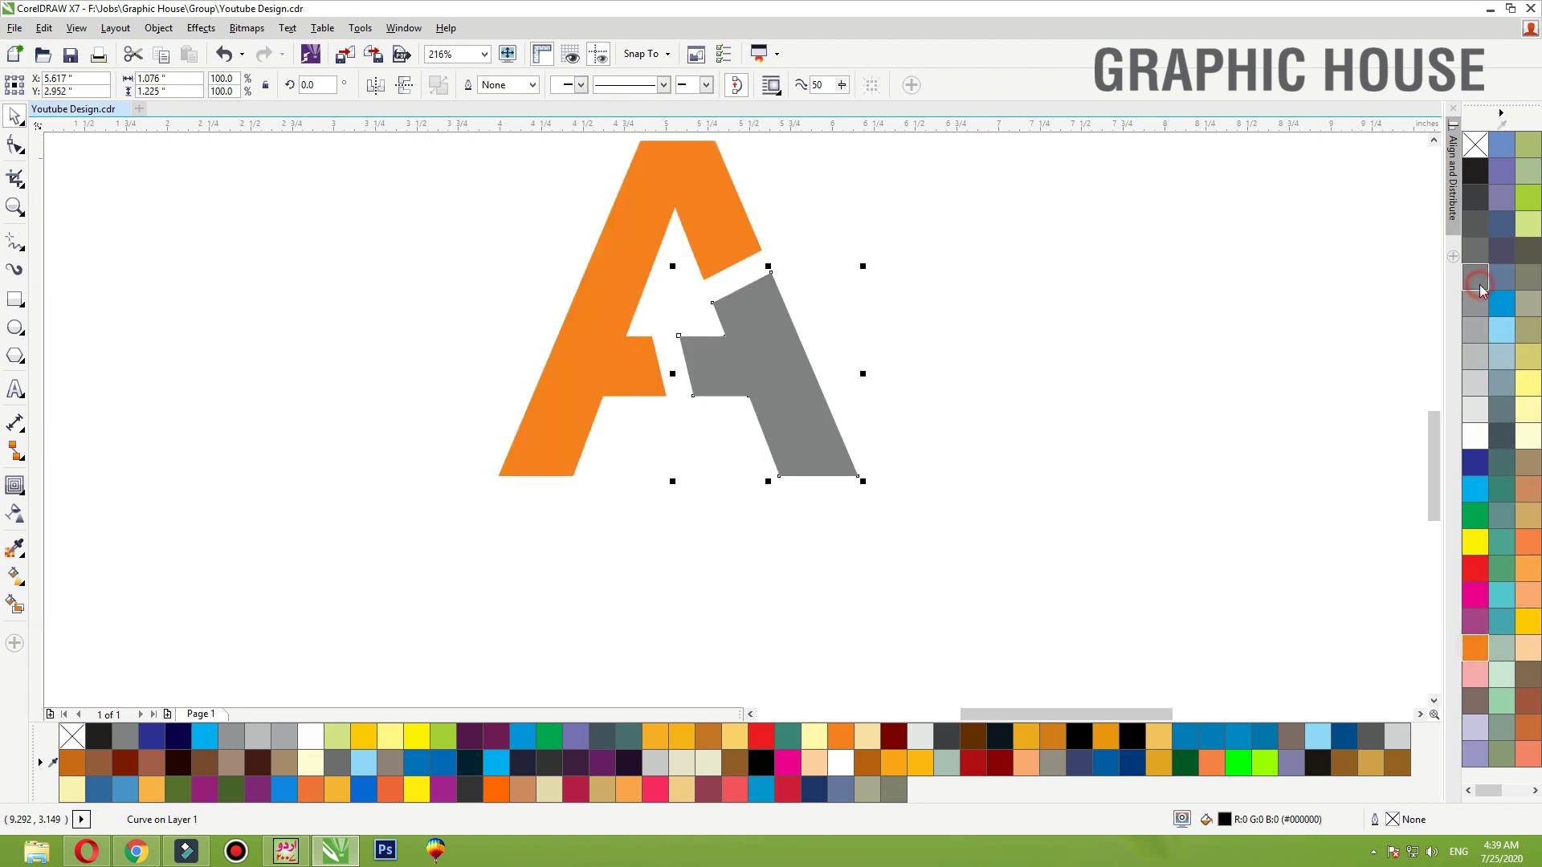
click(1480, 254)
Give the orange piece a linear gradient from orange near the crossbar to yellow beyond its upper left edge
click(703, 240)
scroll(828, 469, down, 1)
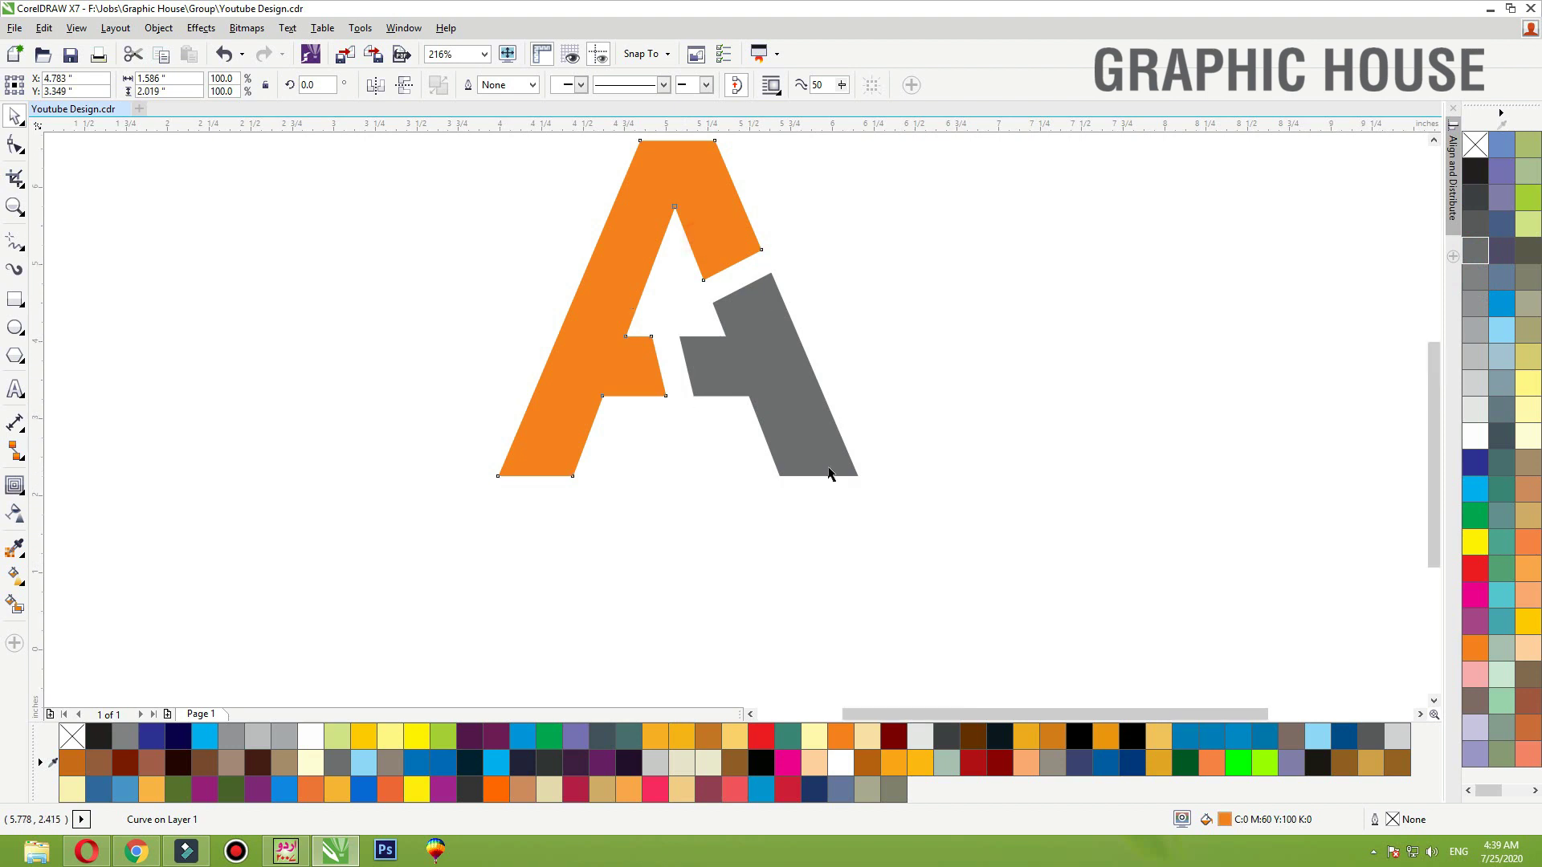
key(F2)
drag(918, 522, 499, 243)
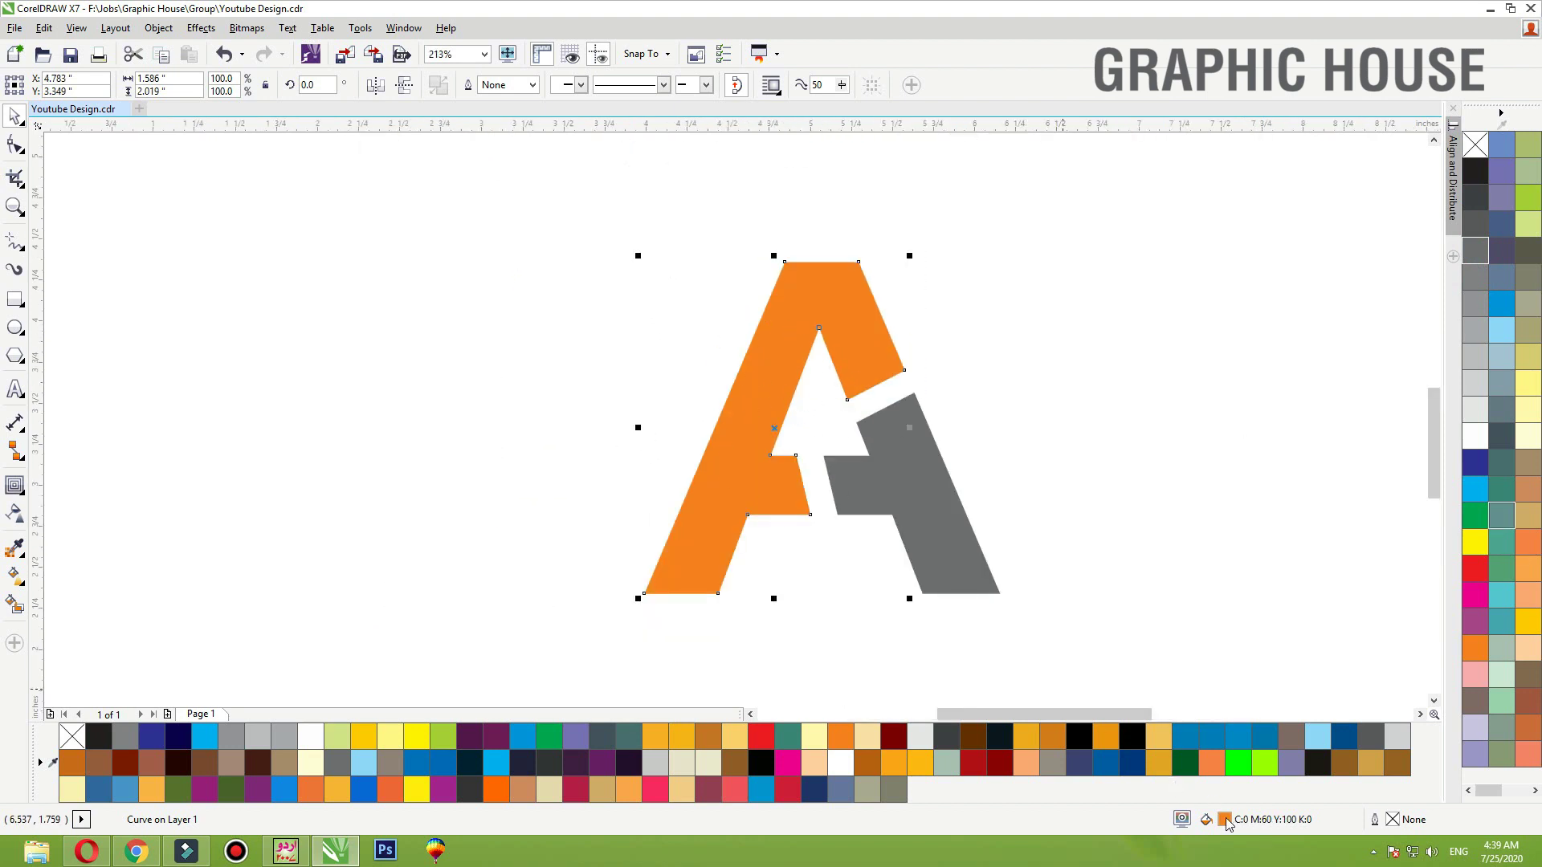
key(g)
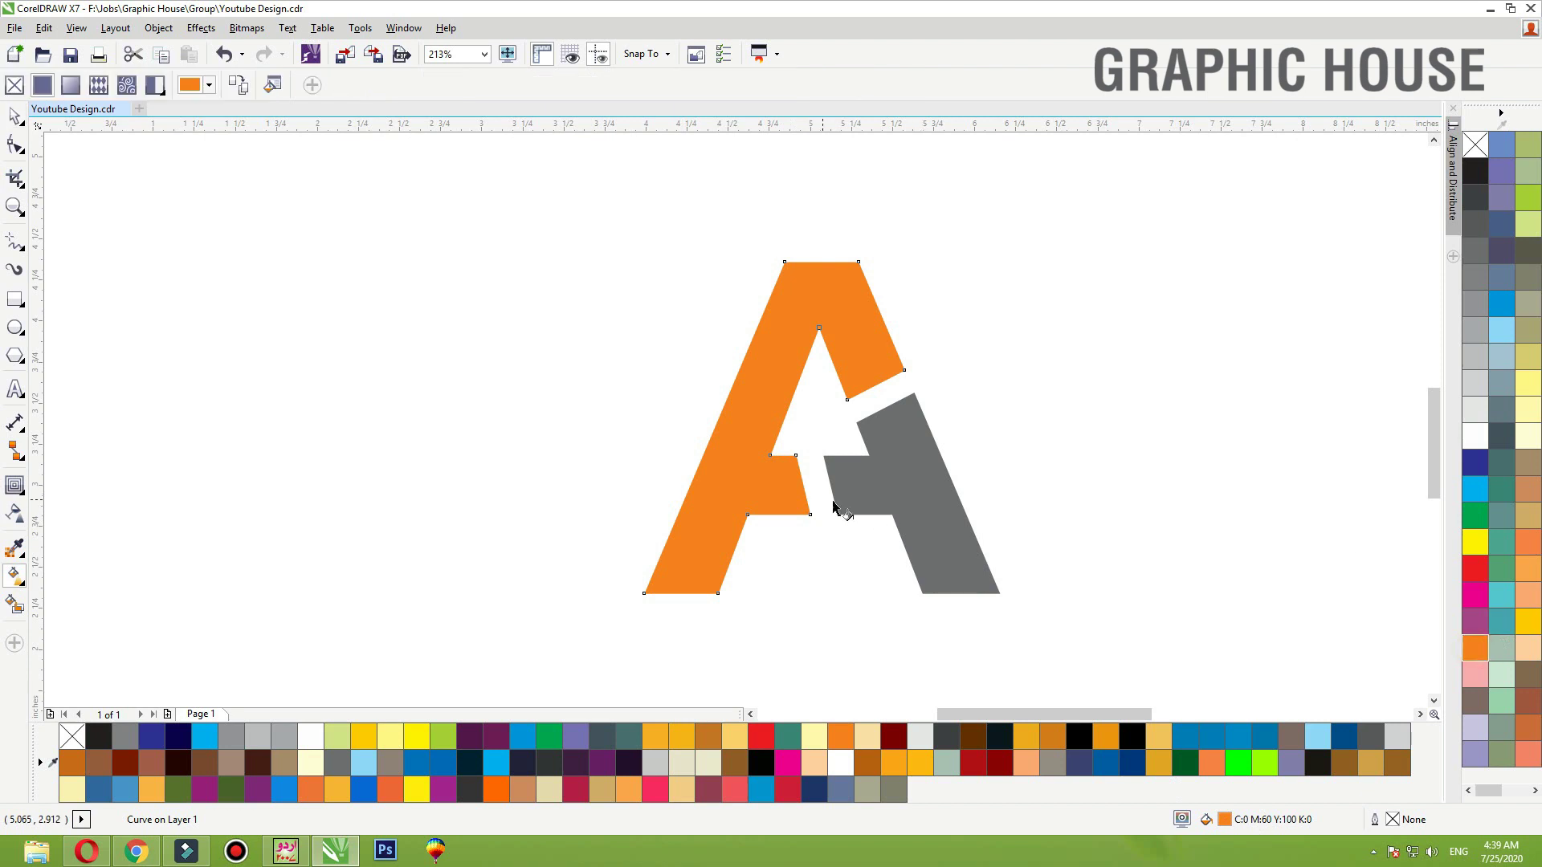
drag(834, 501, 660, 300)
click(1524, 617)
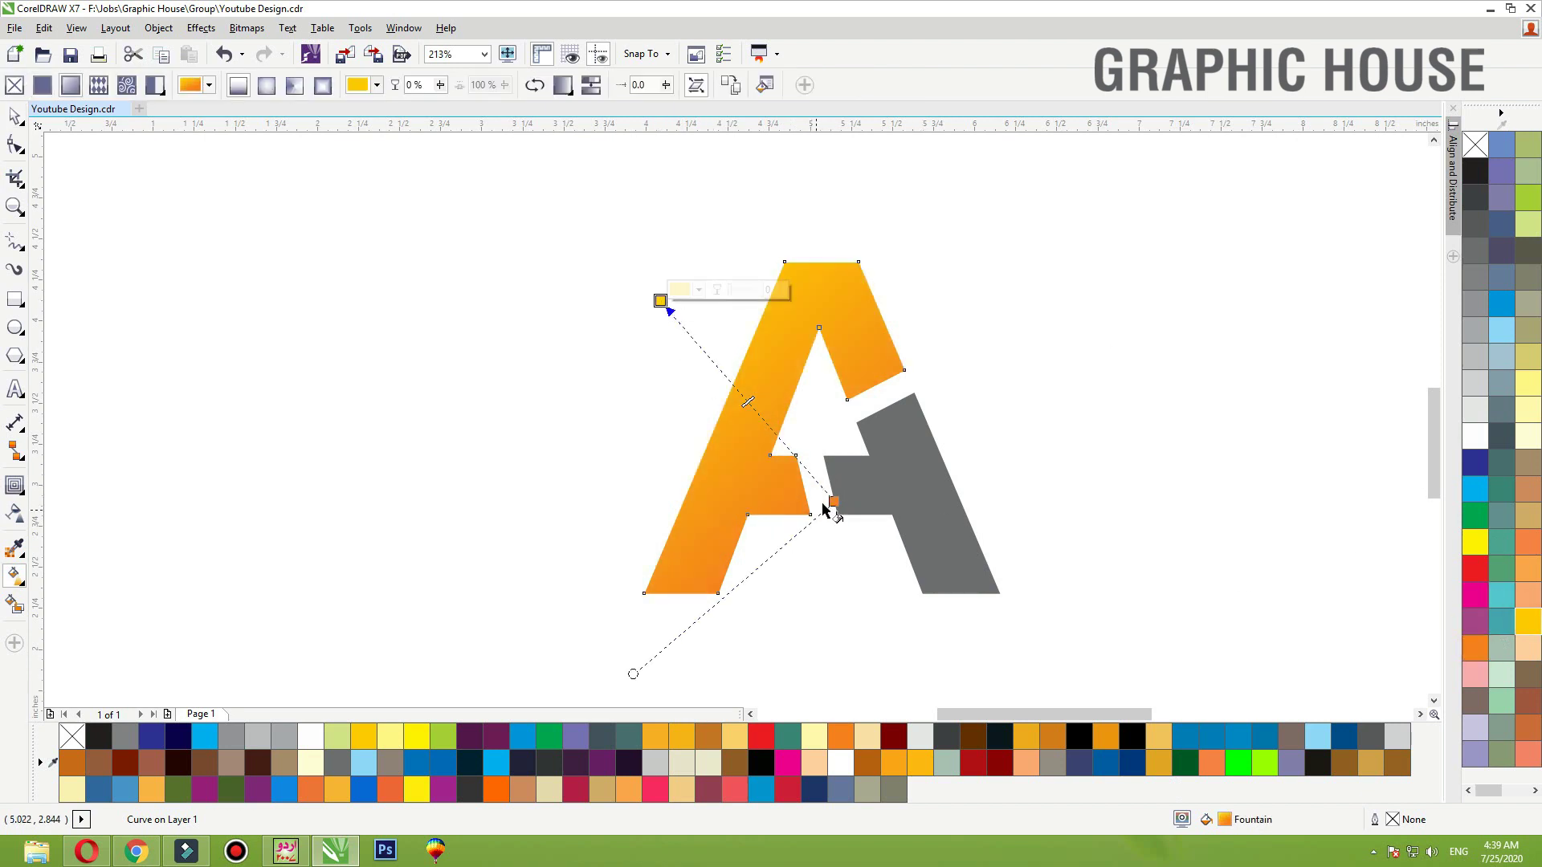
drag(834, 501, 755, 443)
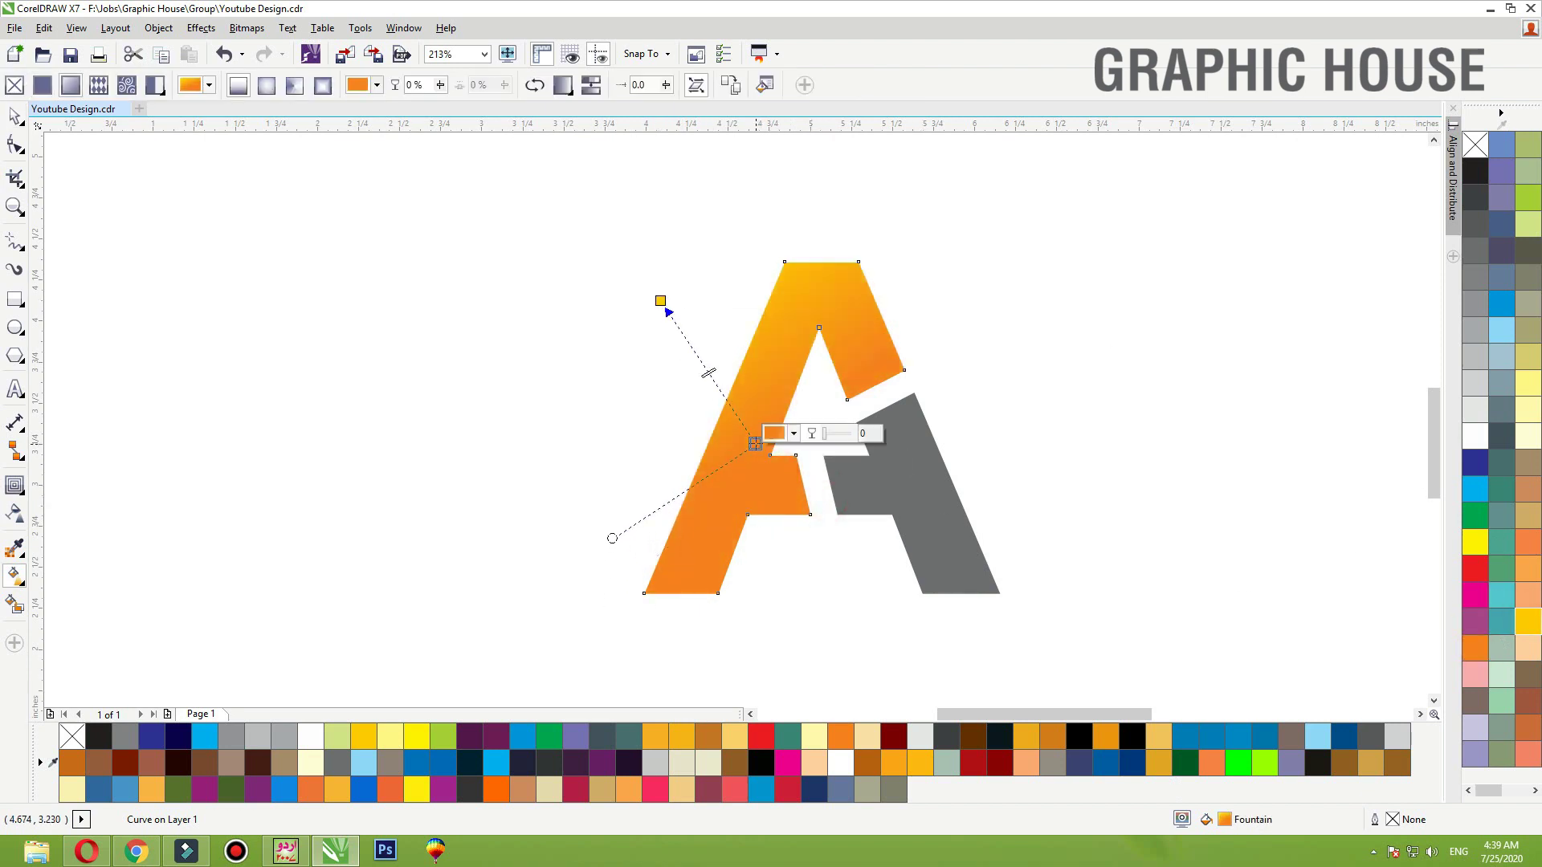
Give the grey piece a linear gradient from mid grey near its upper part to darker grey (K80) at its foot
click(919, 503)
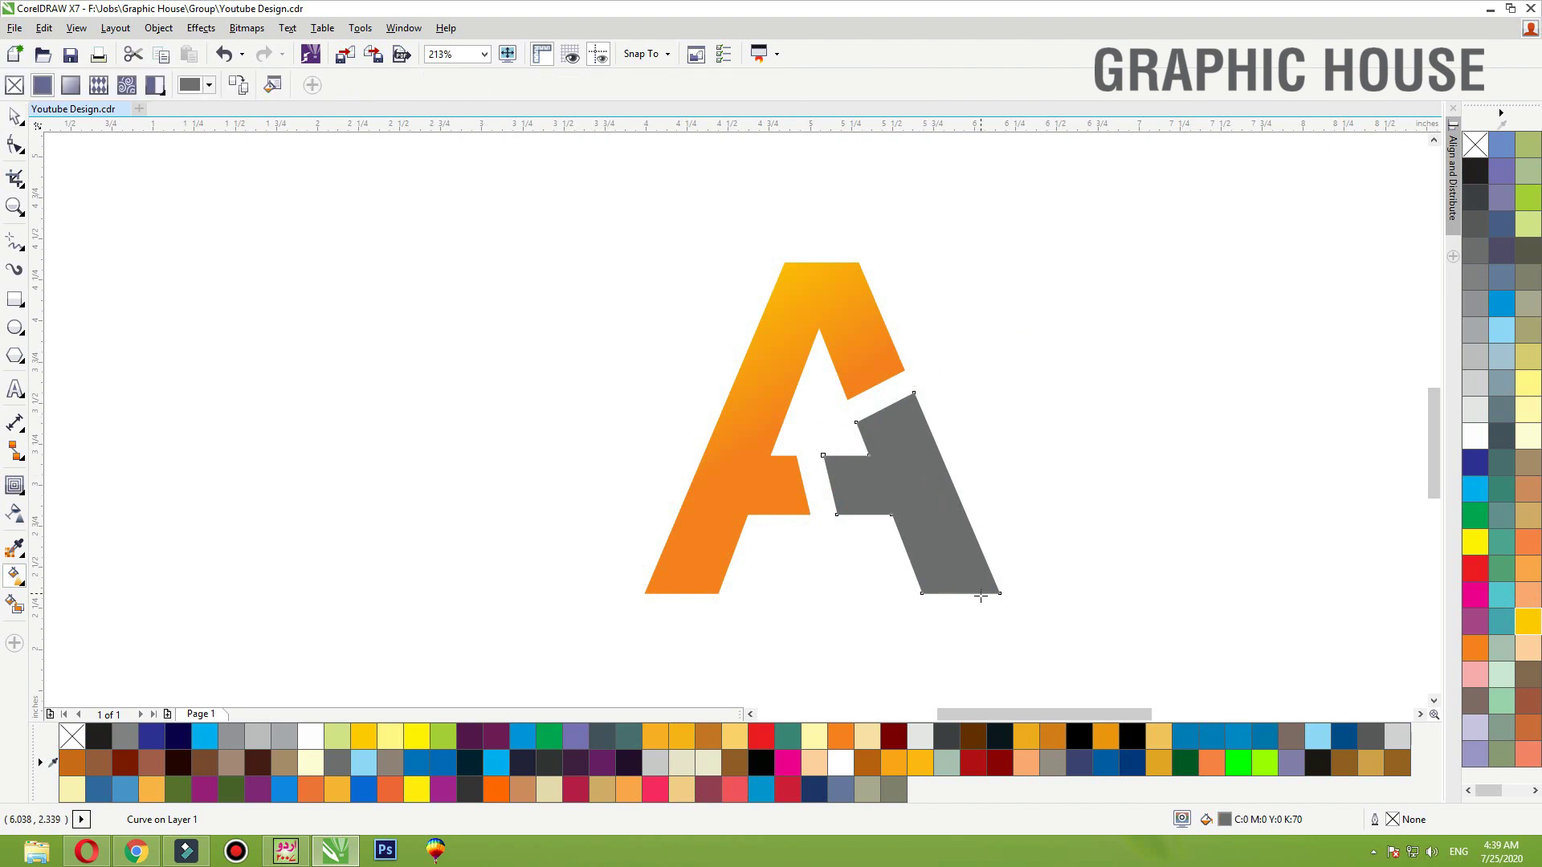
drag(980, 596, 864, 418)
click(1479, 226)
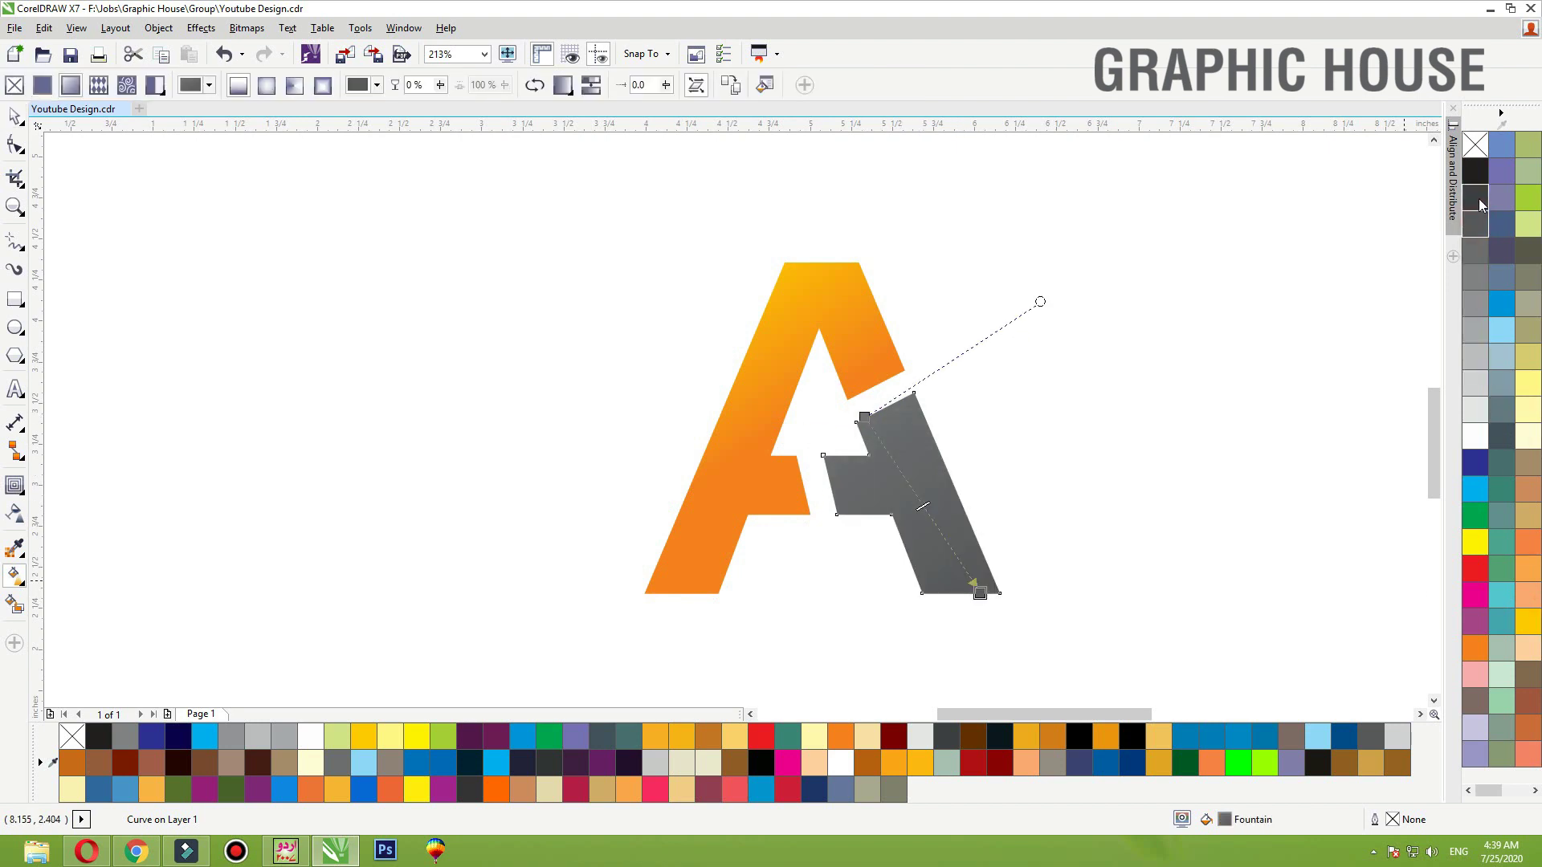
drag(865, 416, 904, 463)
key(space)
click(1079, 384)
Draw a white ellipse without outline, about 2.28 × 2.46 inches, and place it over the outer side of the orange piece
click(912, 465)
click(860, 344)
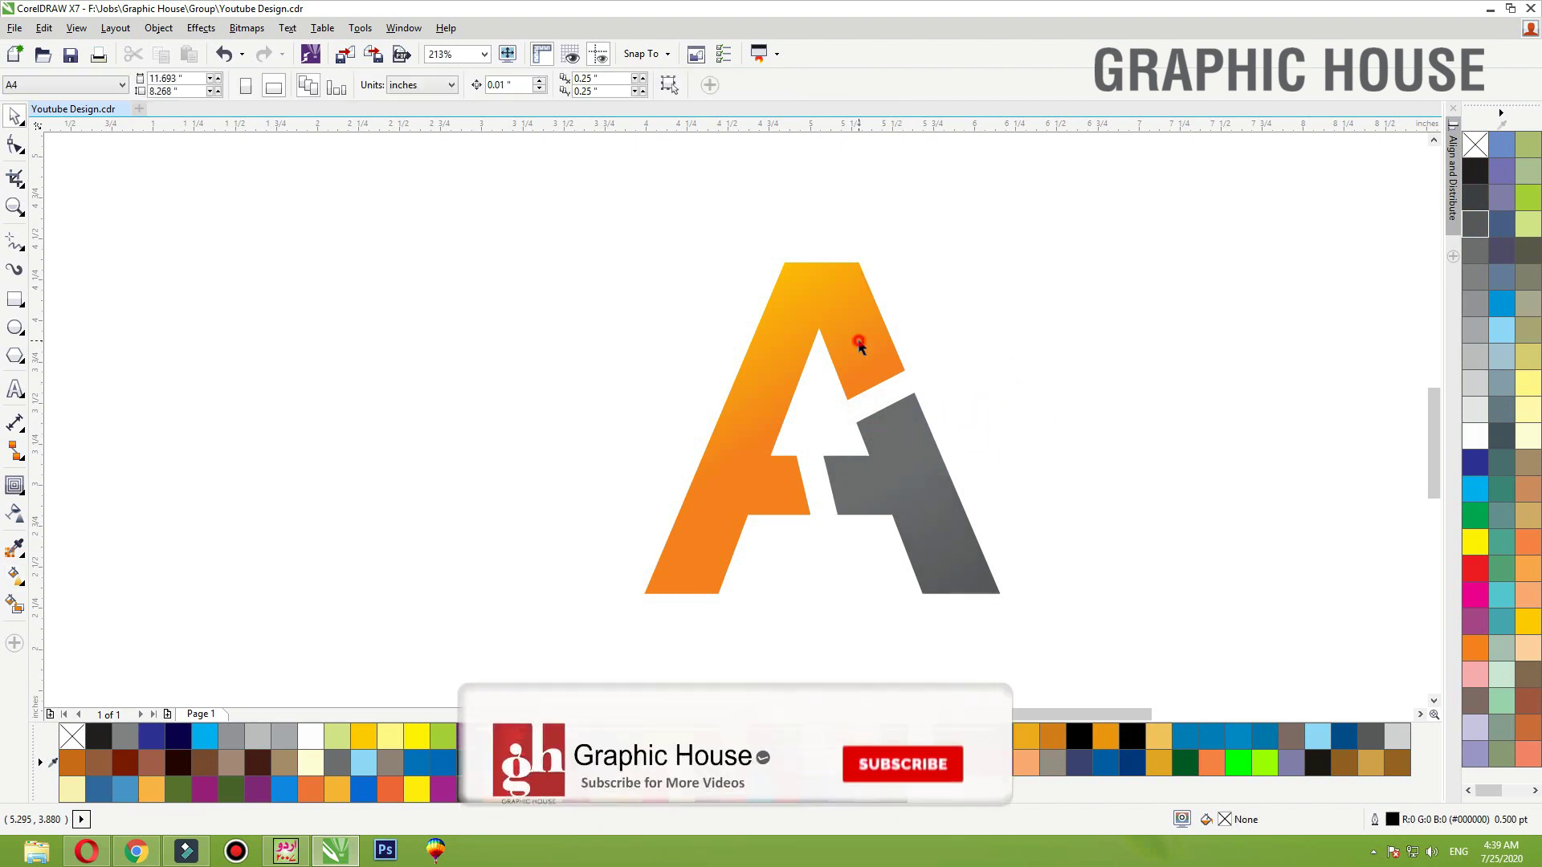
click(527, 259)
click(15, 326)
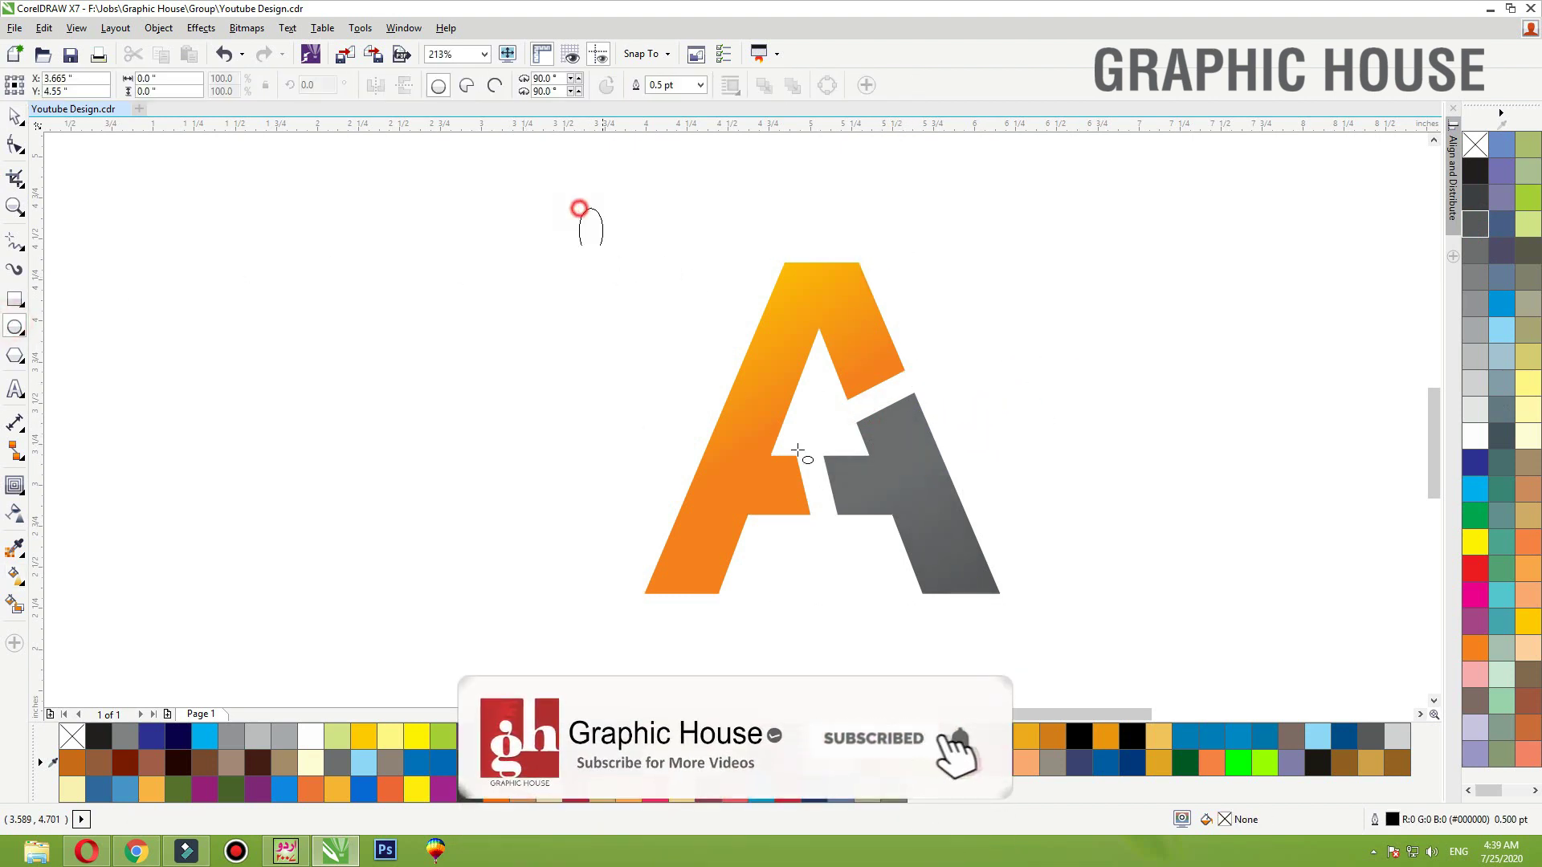
drag(575, 203, 959, 618)
key(space)
drag(766, 410, 628, 386)
click(1477, 438)
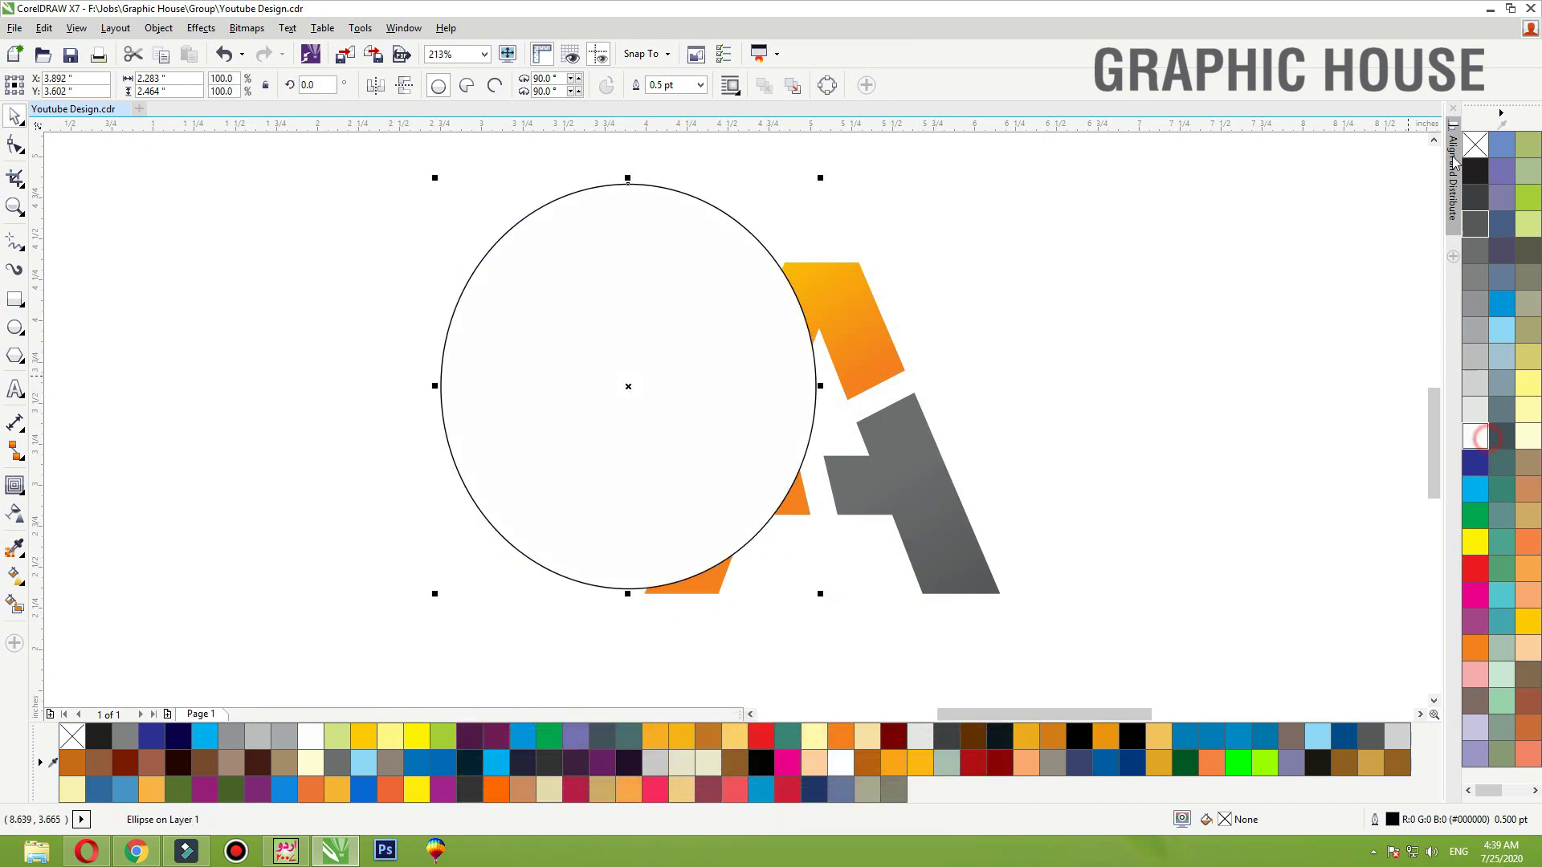
right_click(1481, 148)
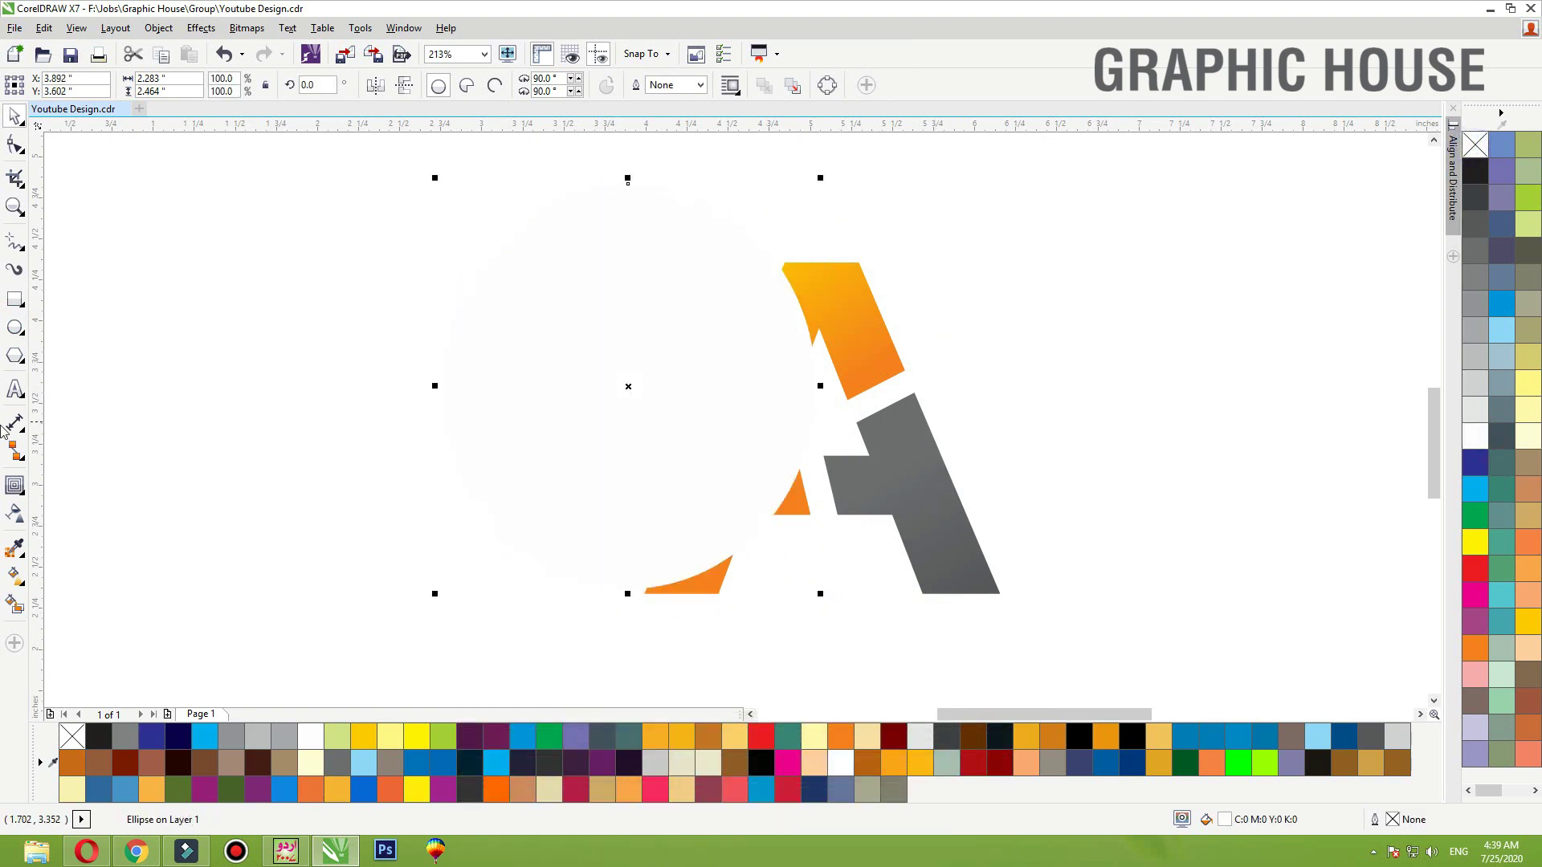
Apply a linear transparency to the white ellipse, fading from opaque beyond its lower right edge to fully transparent toward its middle
click(16, 512)
mouse_move(862, 505)
mouse_down()
mouse_move(636, 350)
mouse_move(715, 389)
mouse_up()
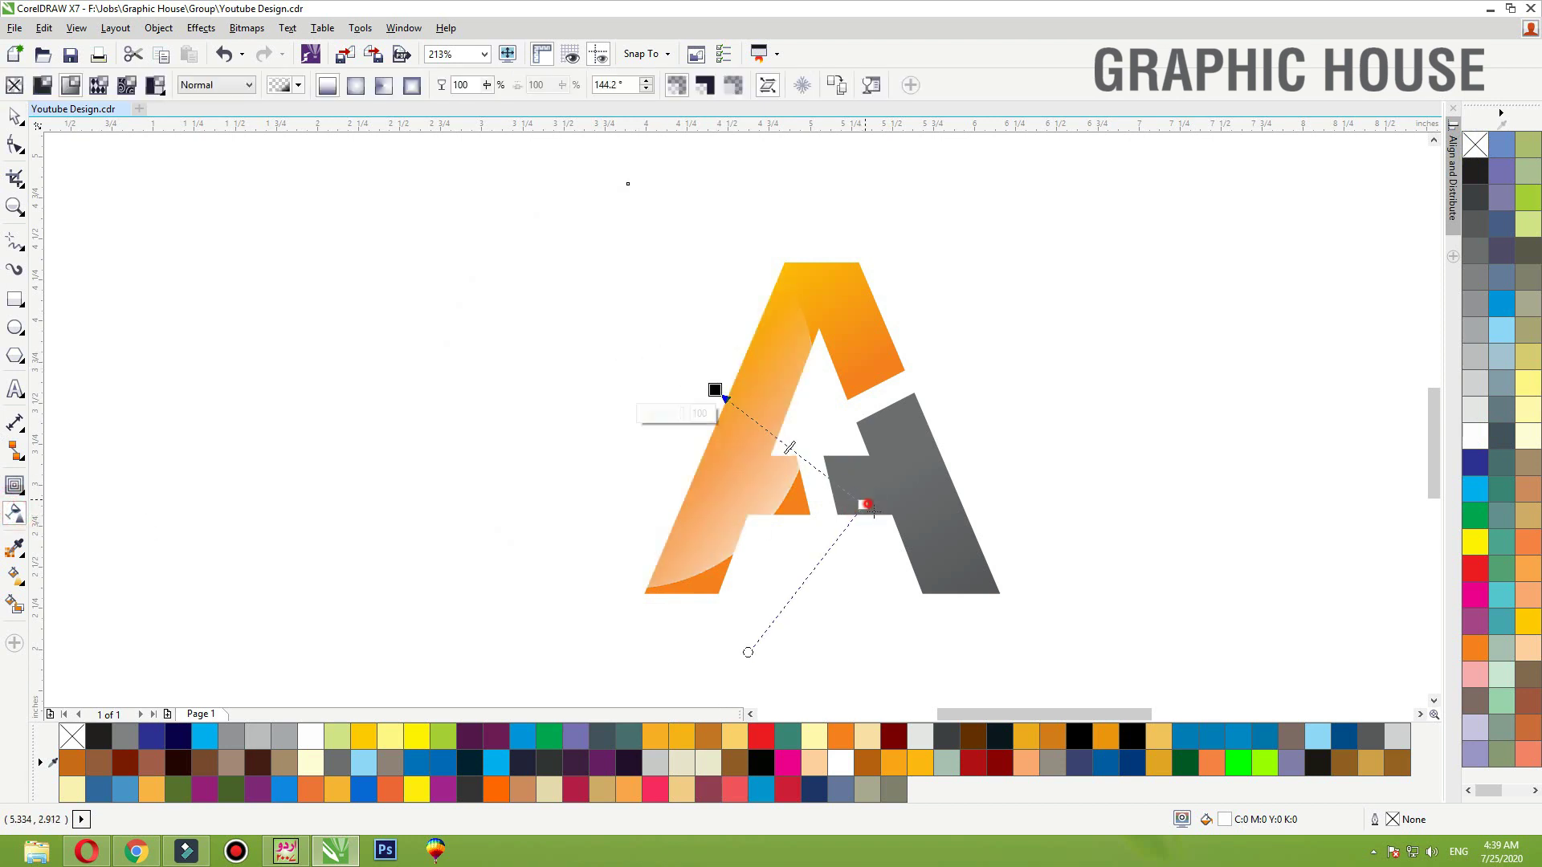
drag(866, 505, 936, 562)
key(space)
Move the transparent ellipse over the upper part of the orange piece and PowerClip it inside that piece
drag(758, 489, 800, 348)
right_click(810, 305)
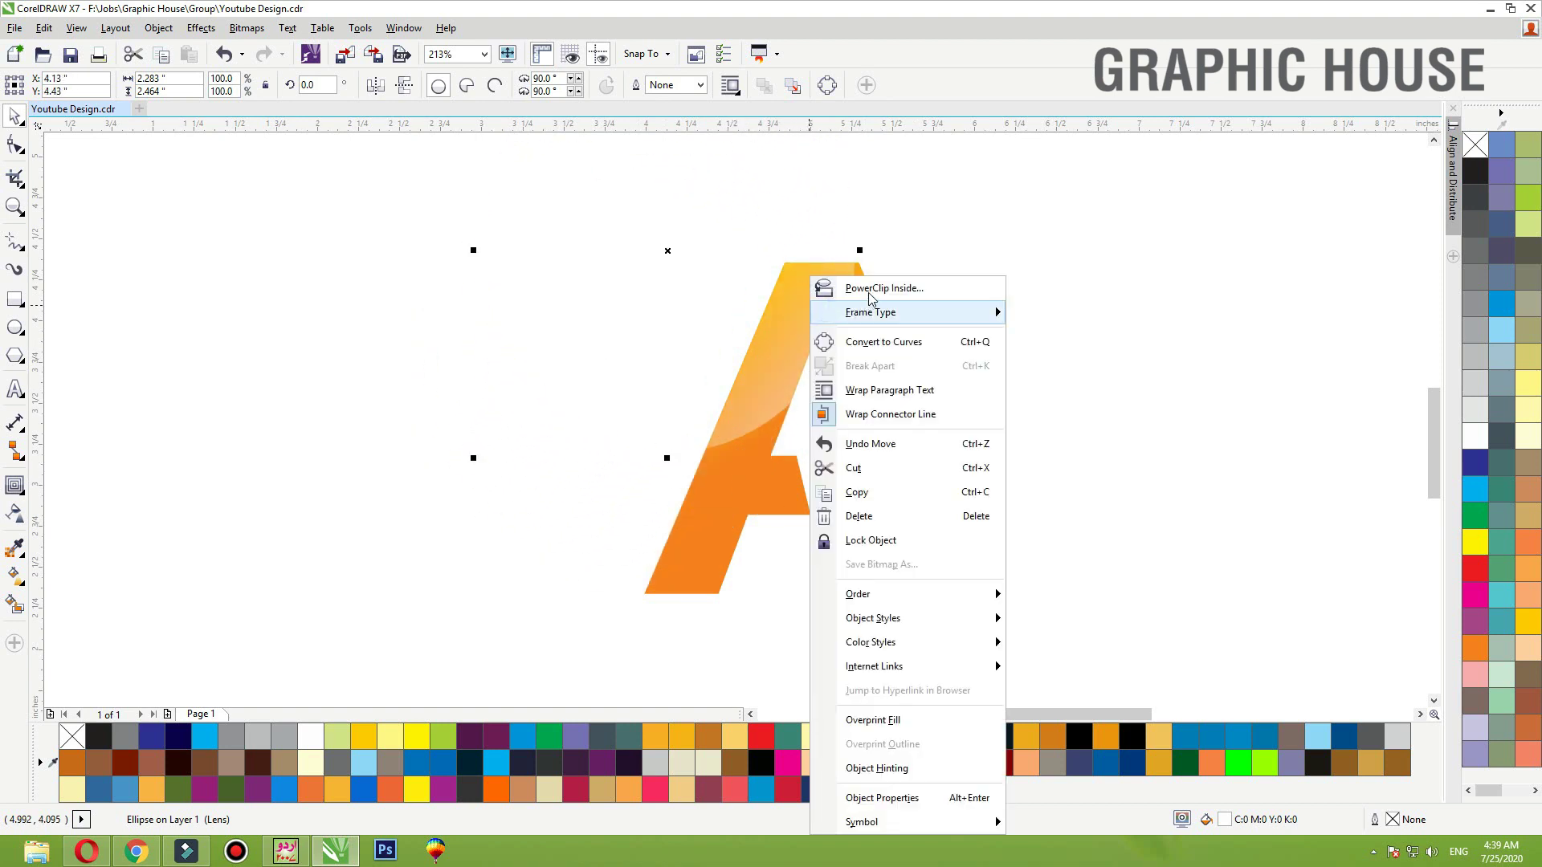
click(870, 290)
click(792, 336)
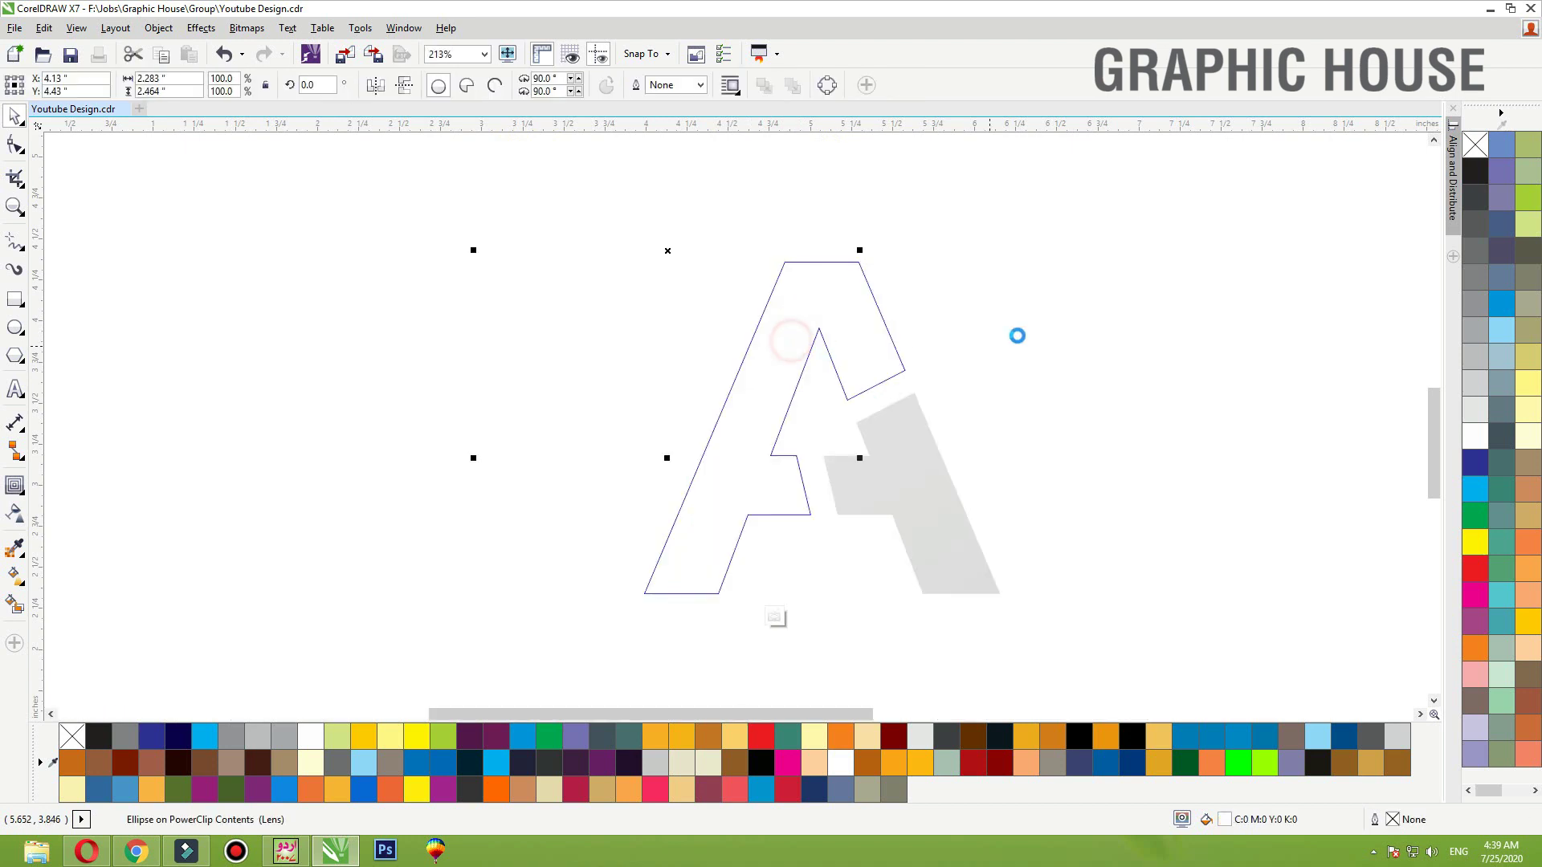
ctrl+click(1070, 314)
Paste a copy of the transparent ellipse, mirror it horizontally and vertically, and place it over the grey piece's lower outer edge
key(ctrl+v)
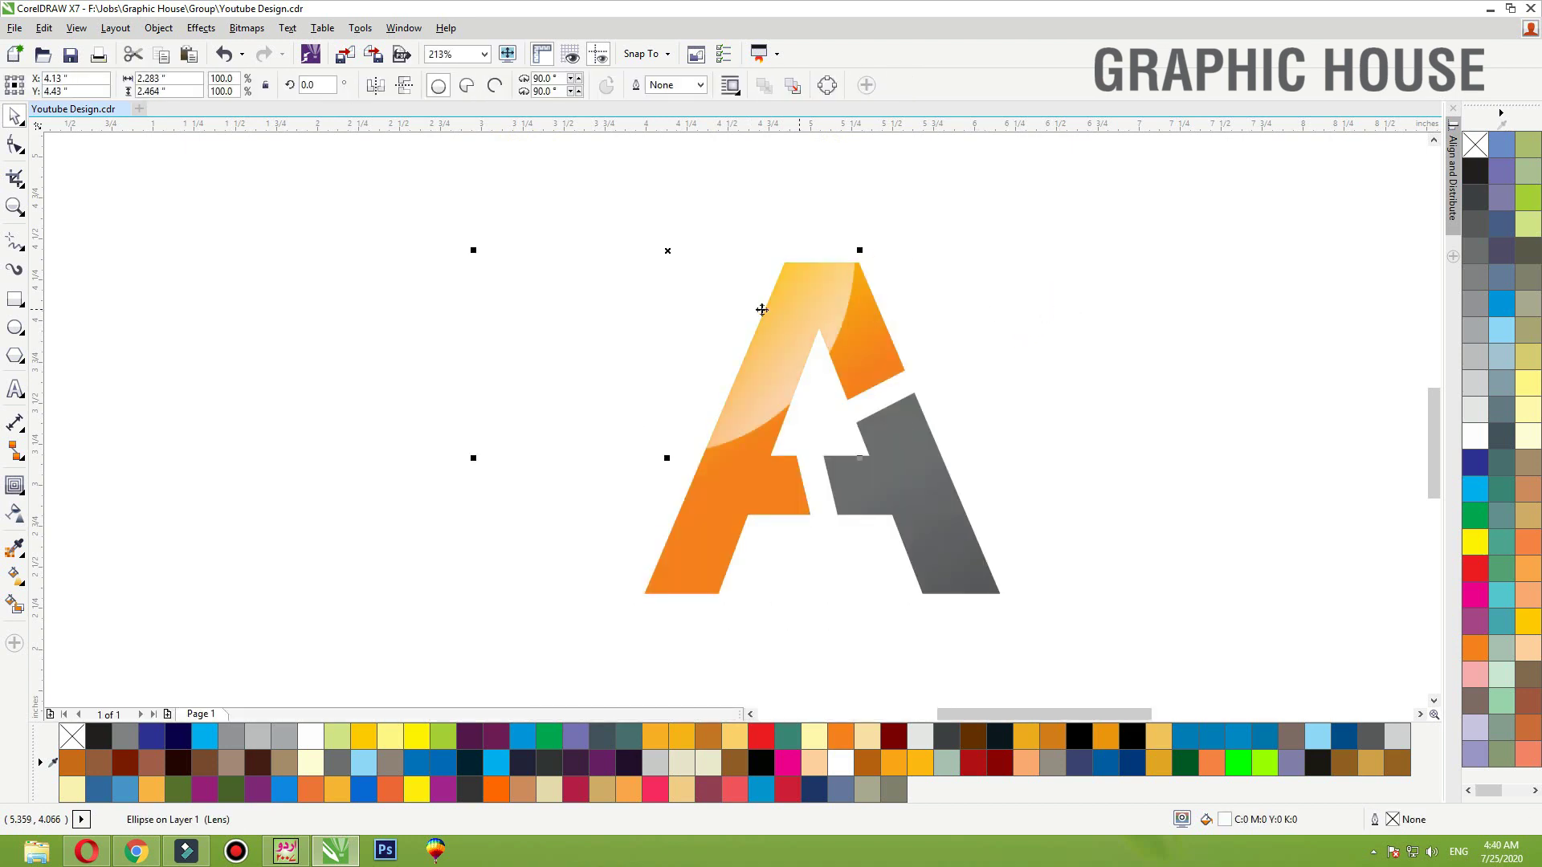
drag(761, 311, 1128, 416)
click(375, 85)
click(404, 85)
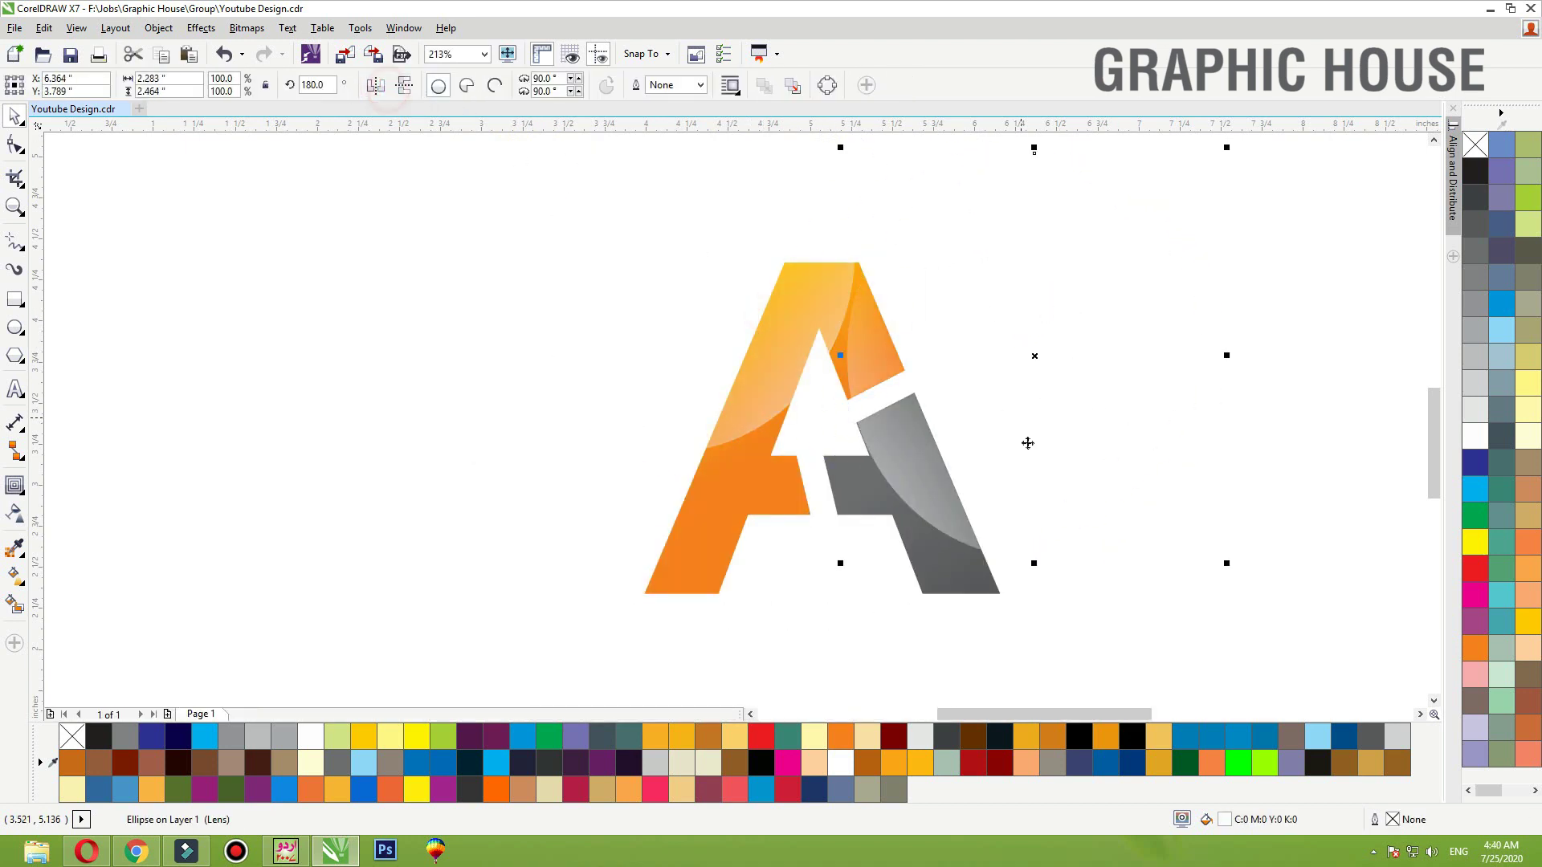
drag(968, 498, 1062, 653)
drag(1050, 549, 1052, 538)
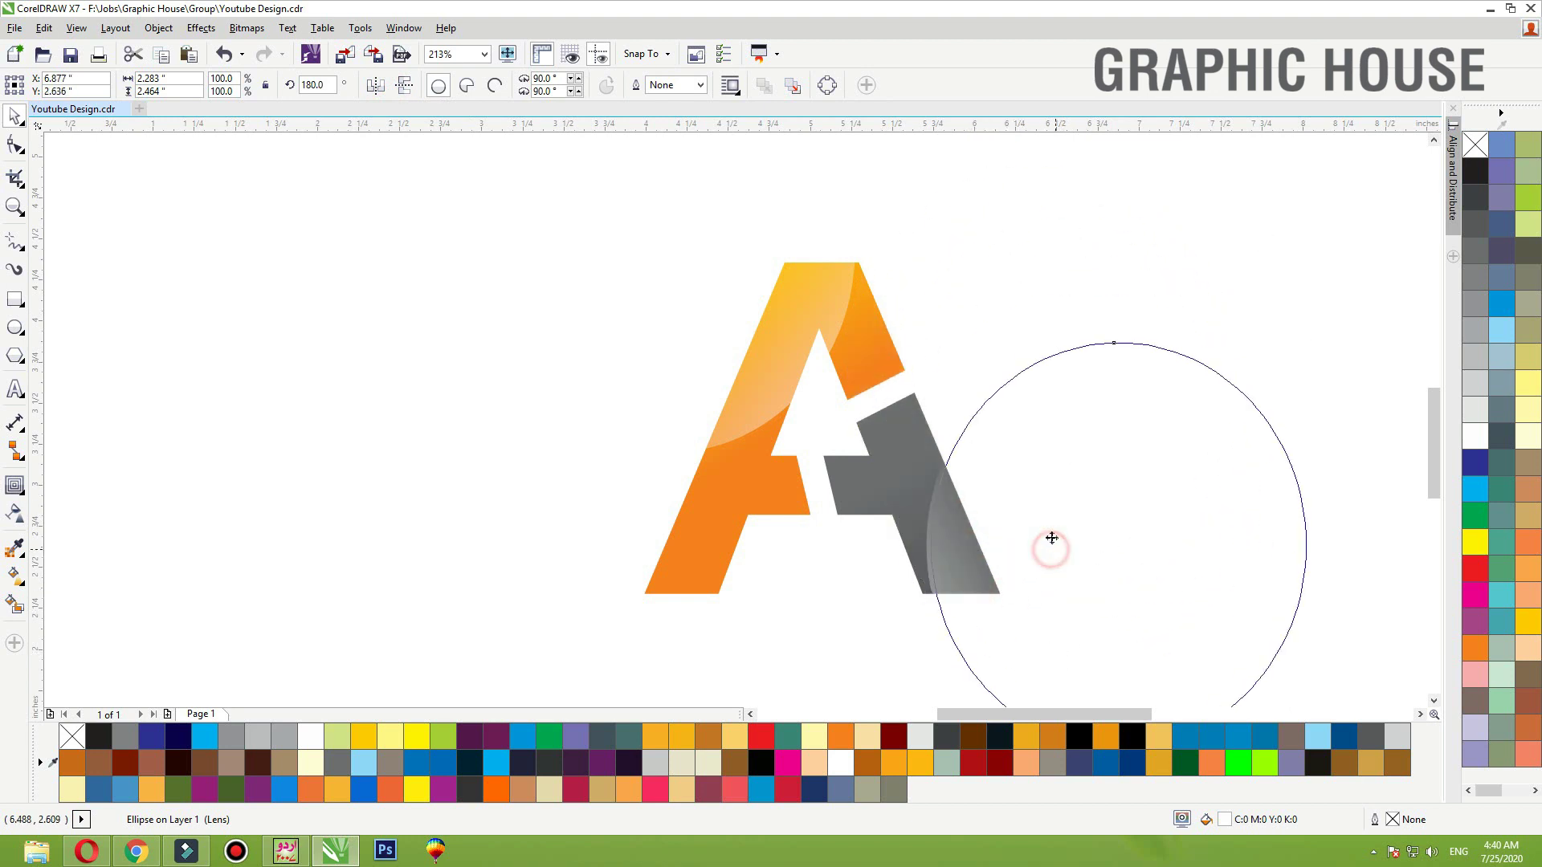
PowerClip the mirrored ellipse inside the grey piece of the A
right_click(1034, 482)
click(1081, 287)
click(913, 436)
click(1068, 293)
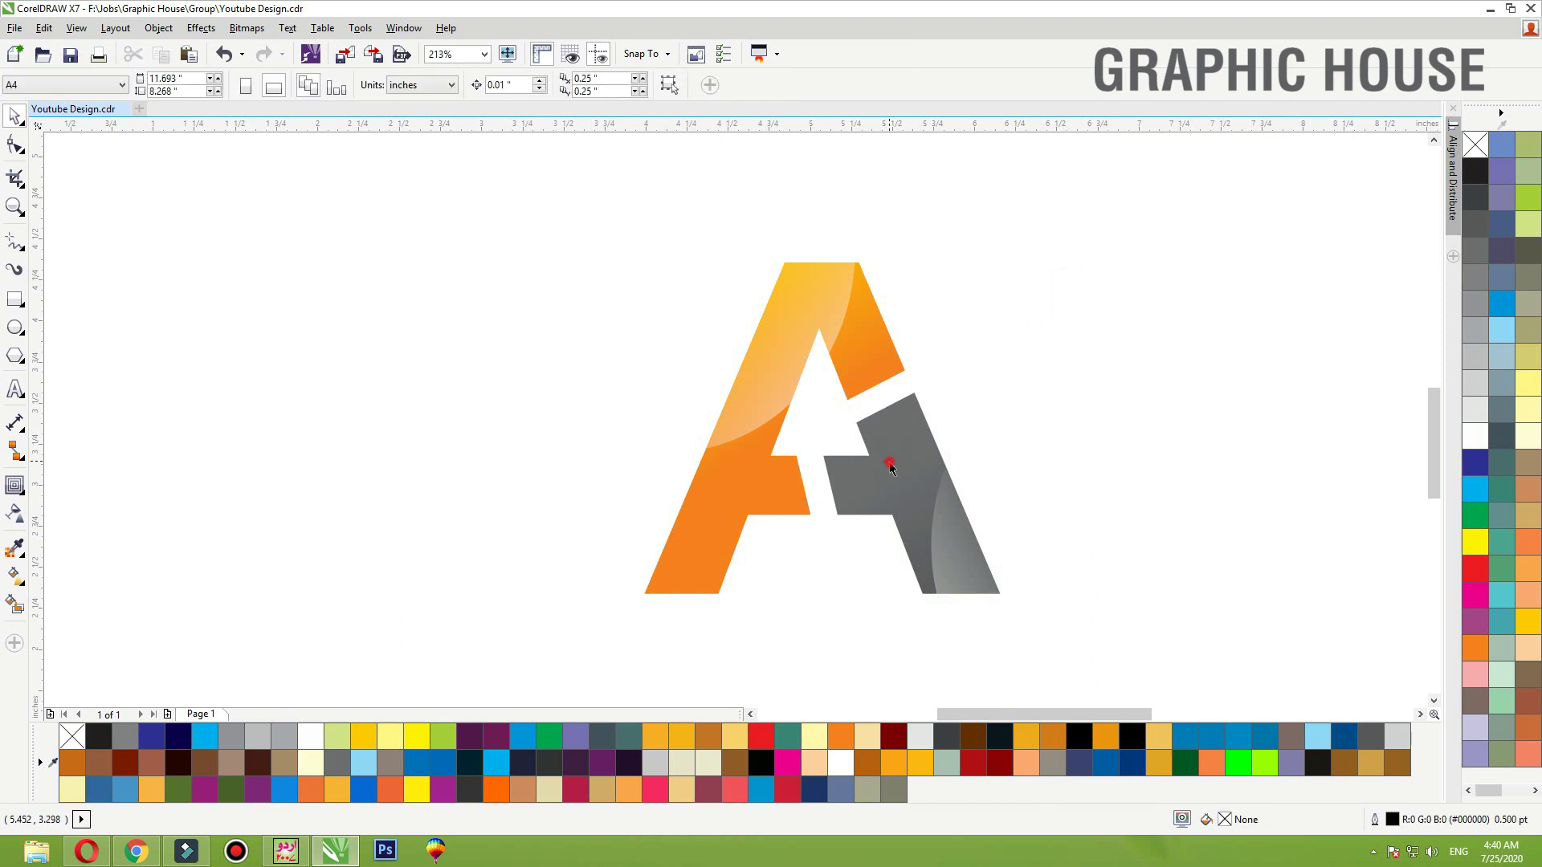
Select both pieces of the orange and grey A and move the logo beside the other logos outside the page
click(888, 464)
shift+click(871, 306)
scroll(641, 393, down, 2)
drag(674, 421, 1228, 448)
drag(660, 401, 464, 241)
drag(1027, 608, 1098, 587)
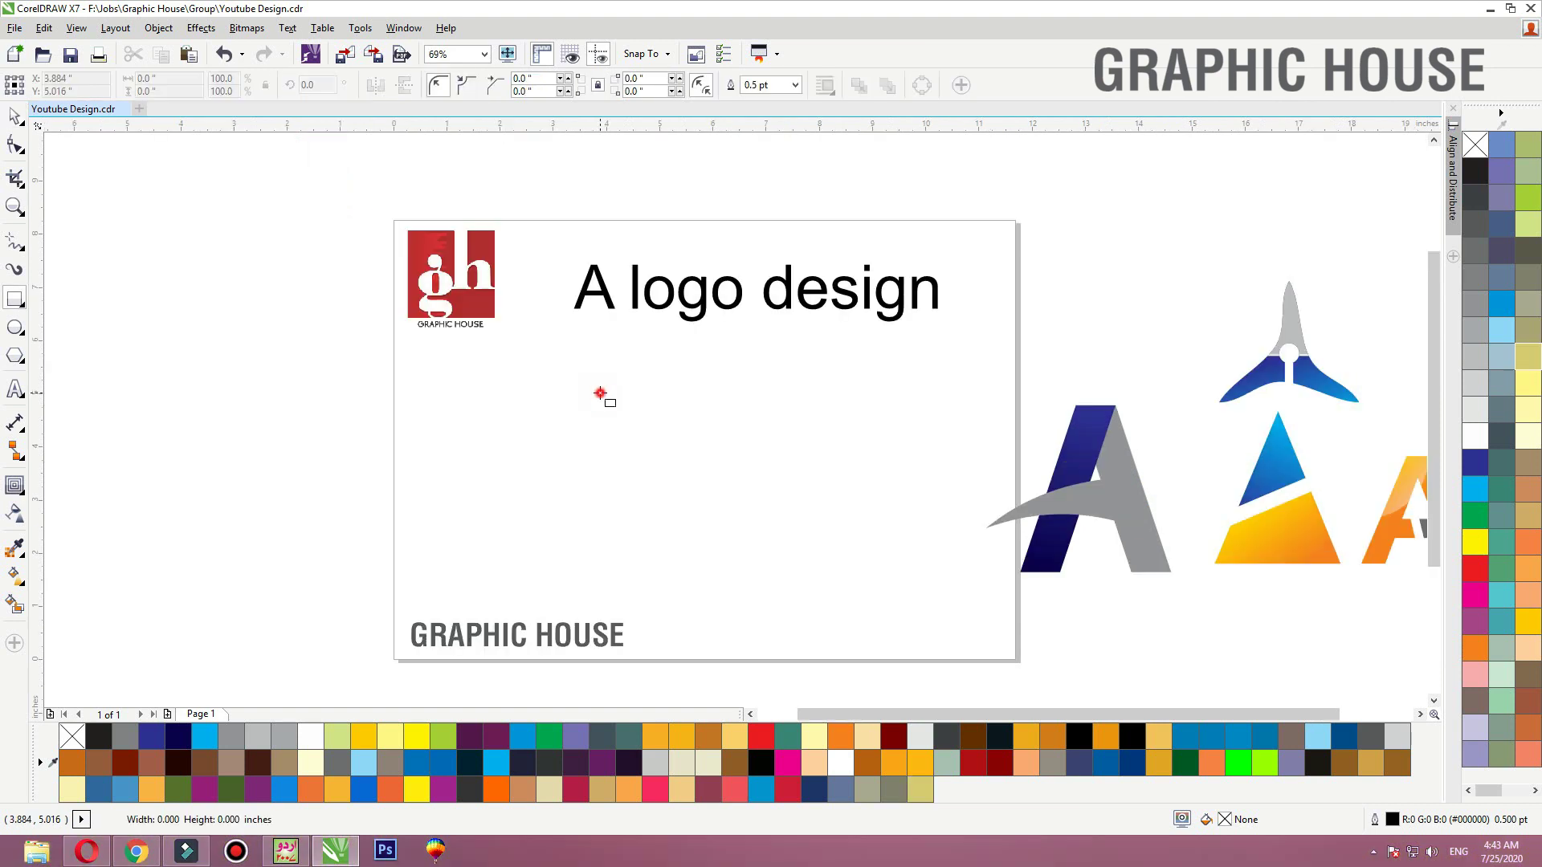
Draw a narrow upright rectangle about 0.62 × 3.46 inches on the page, below the "A logo design" title
drag(600, 393, 634, 575)
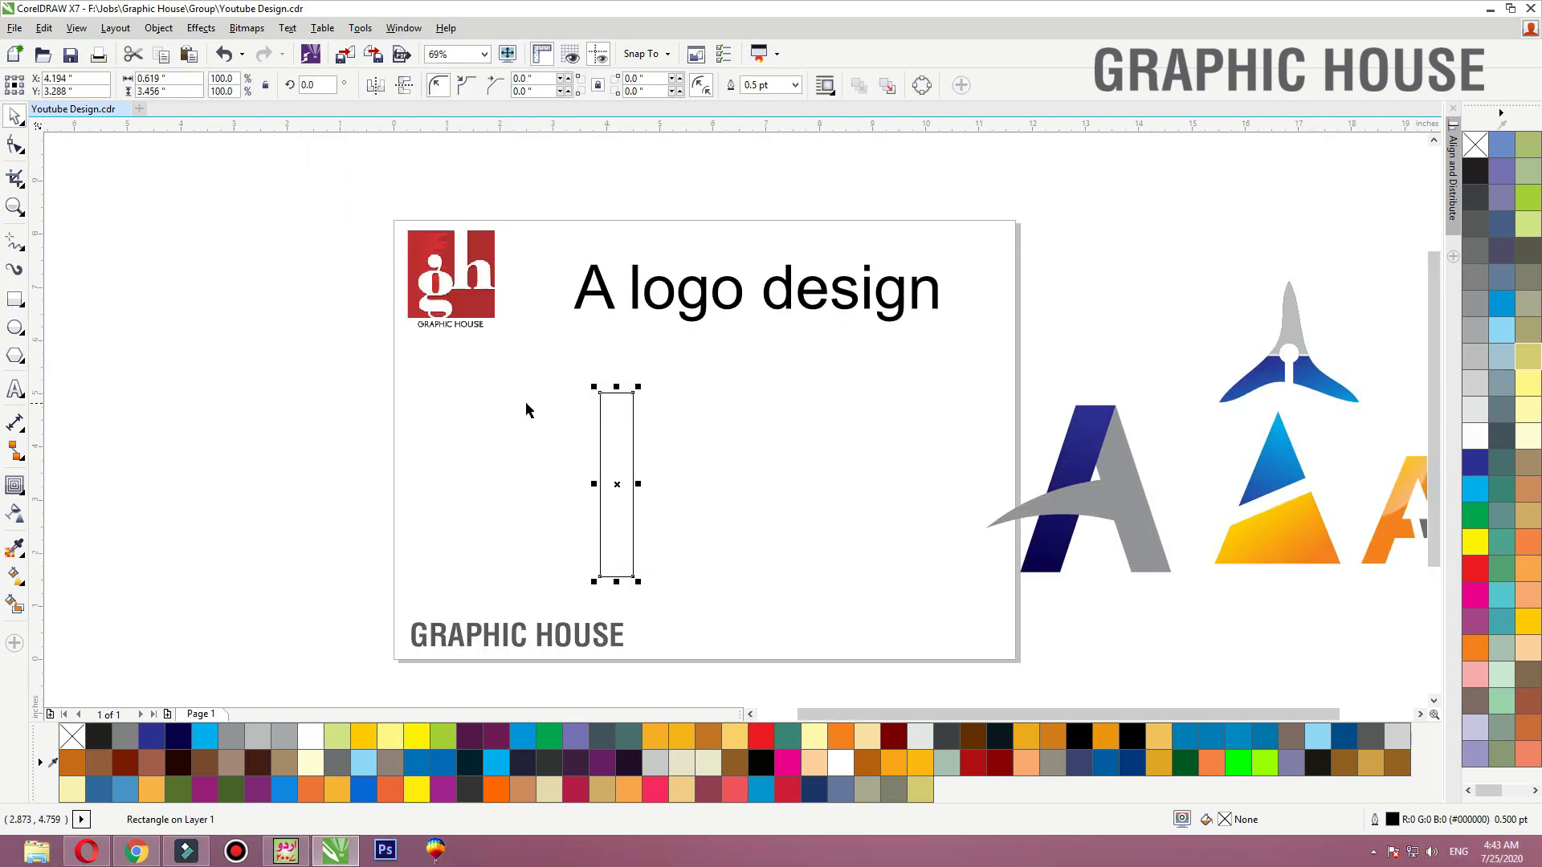
key(z)
drag(539, 376, 871, 610)
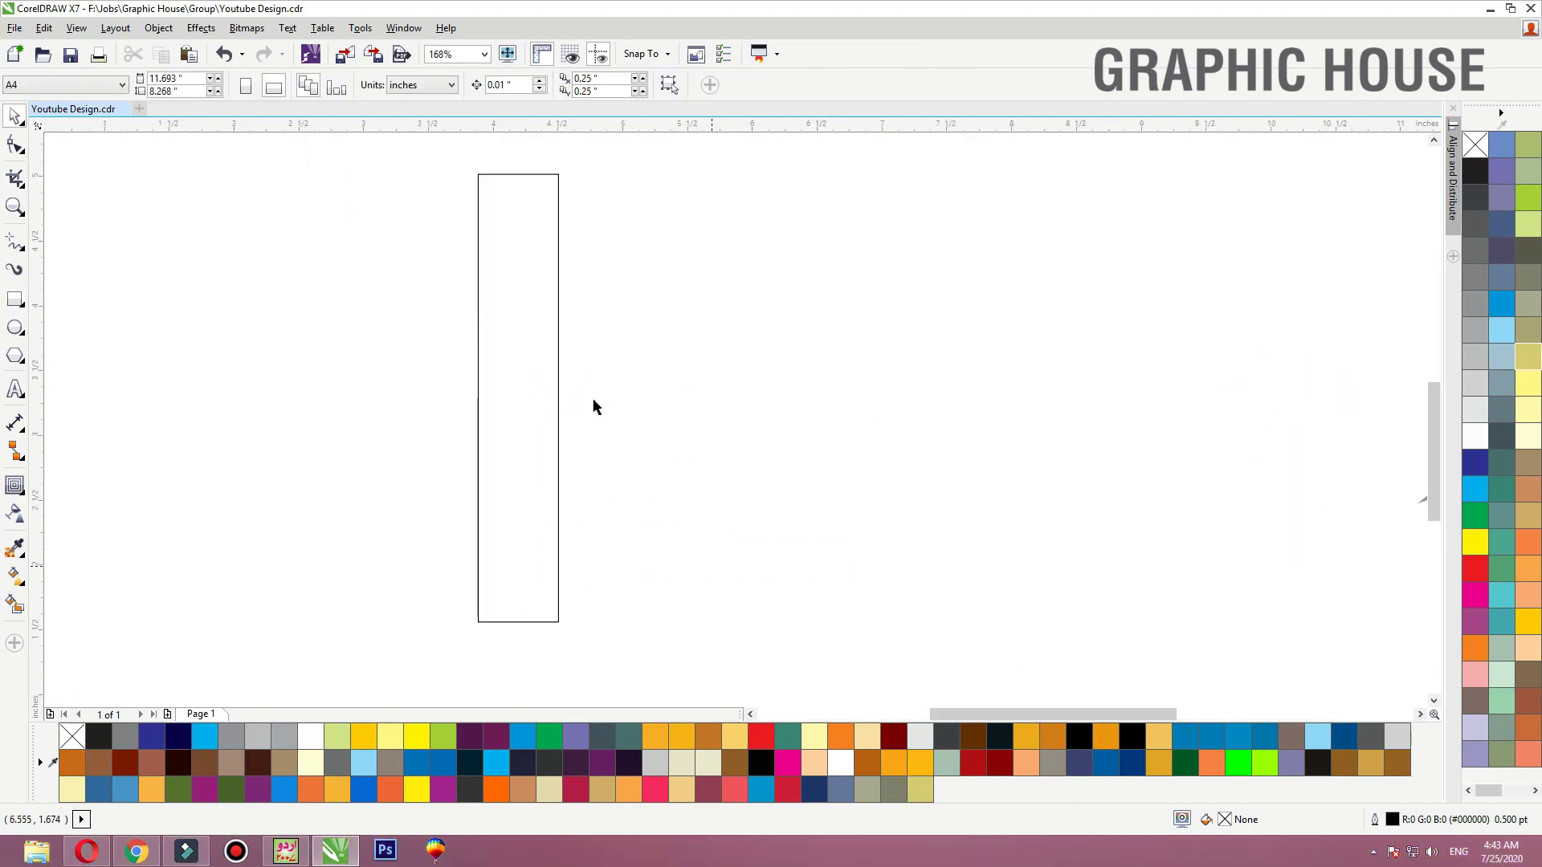
Fill the rectangle with lime green (C40 Y100) without outline and skew its top edge rightward into a slanted bar
click(531, 176)
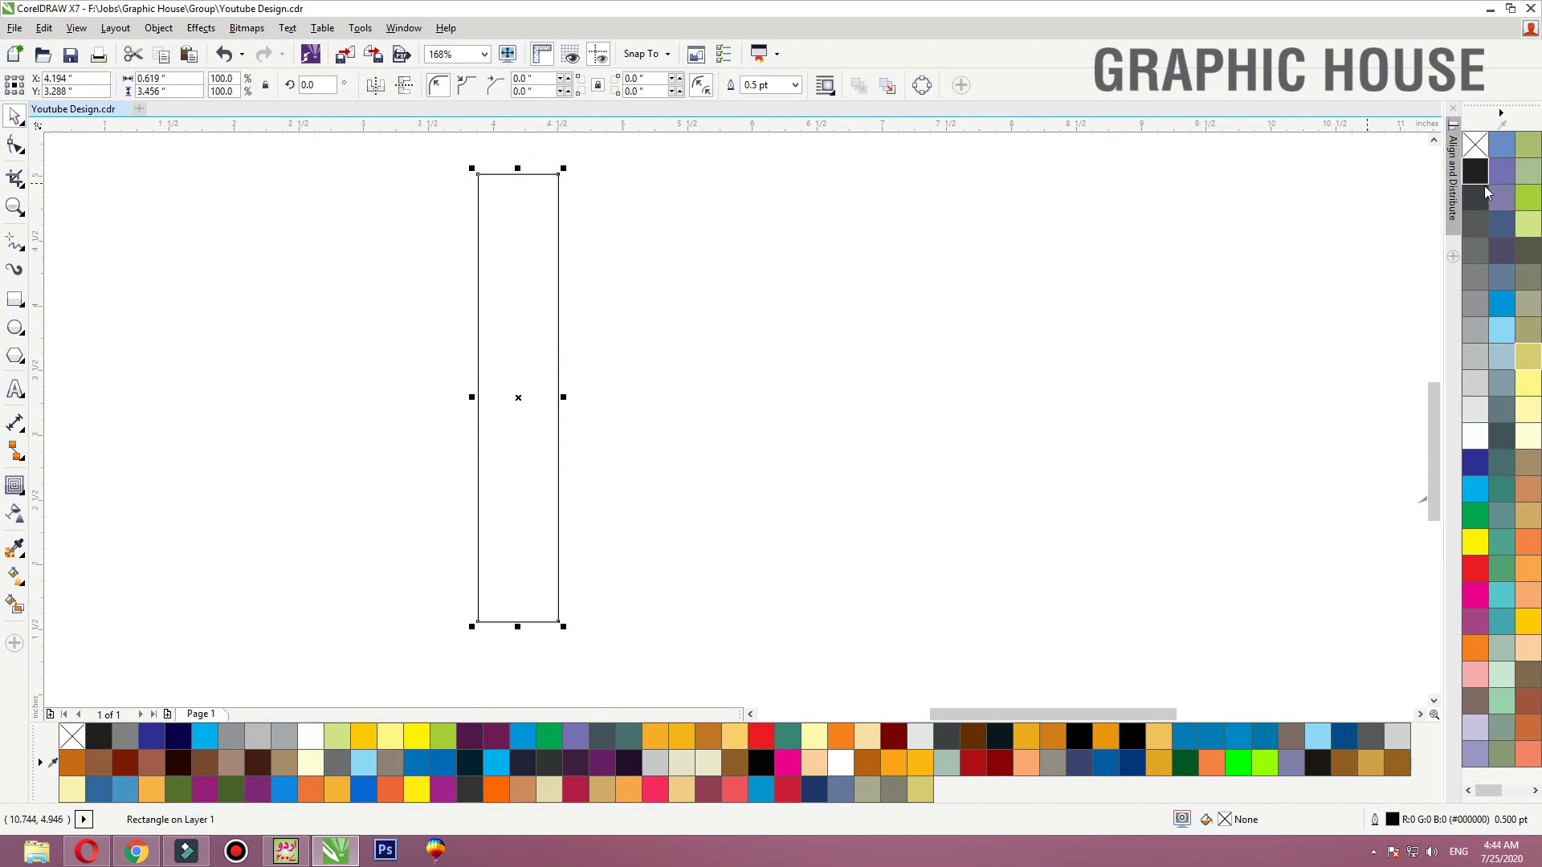
click(1534, 200)
right_click(1475, 144)
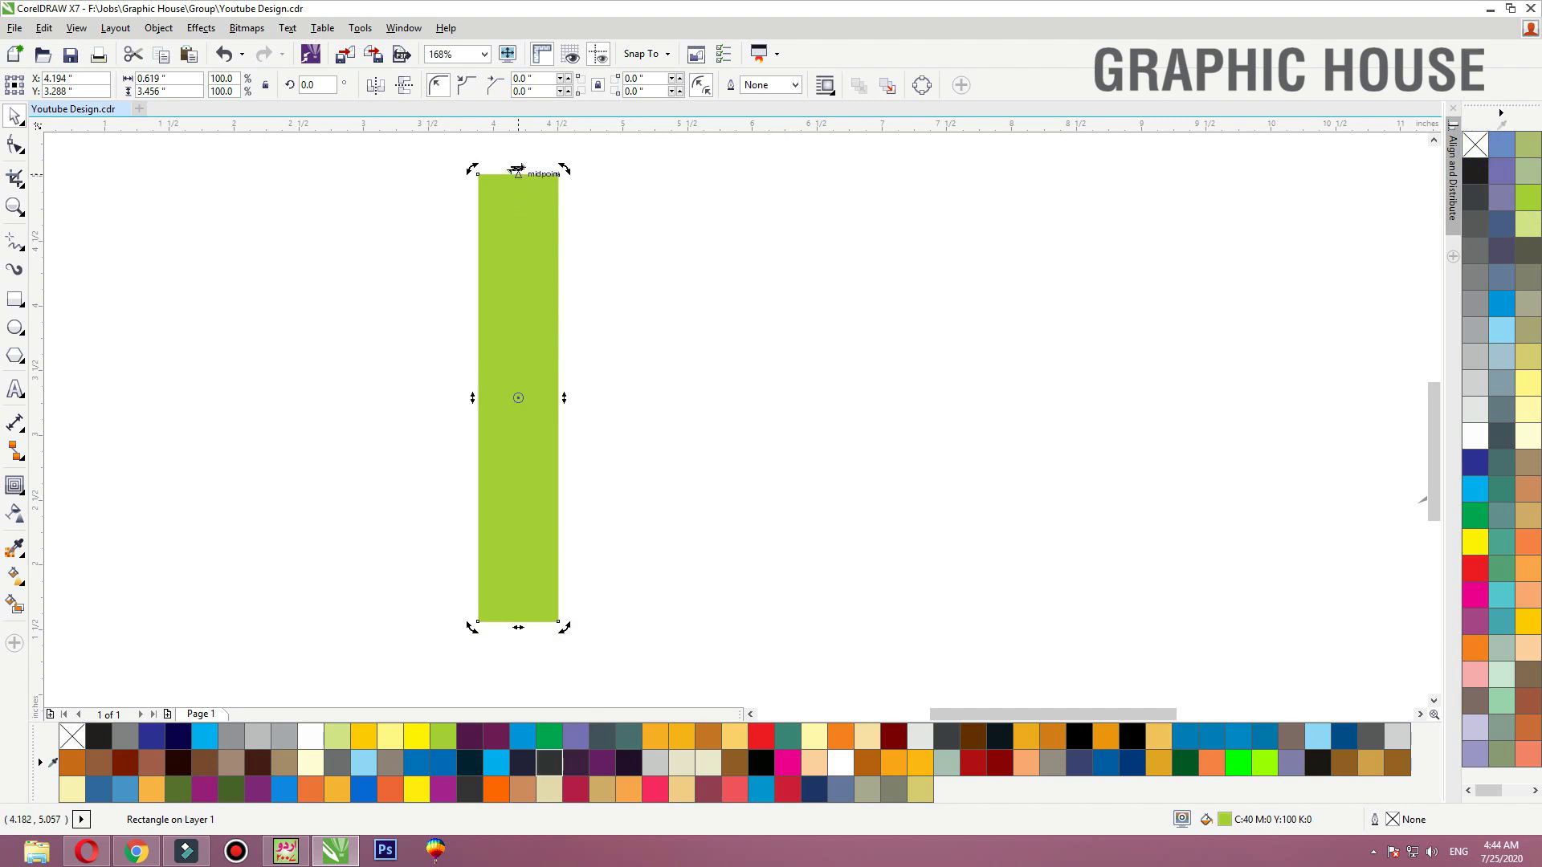
drag(516, 169, 632, 169)
click(812, 299)
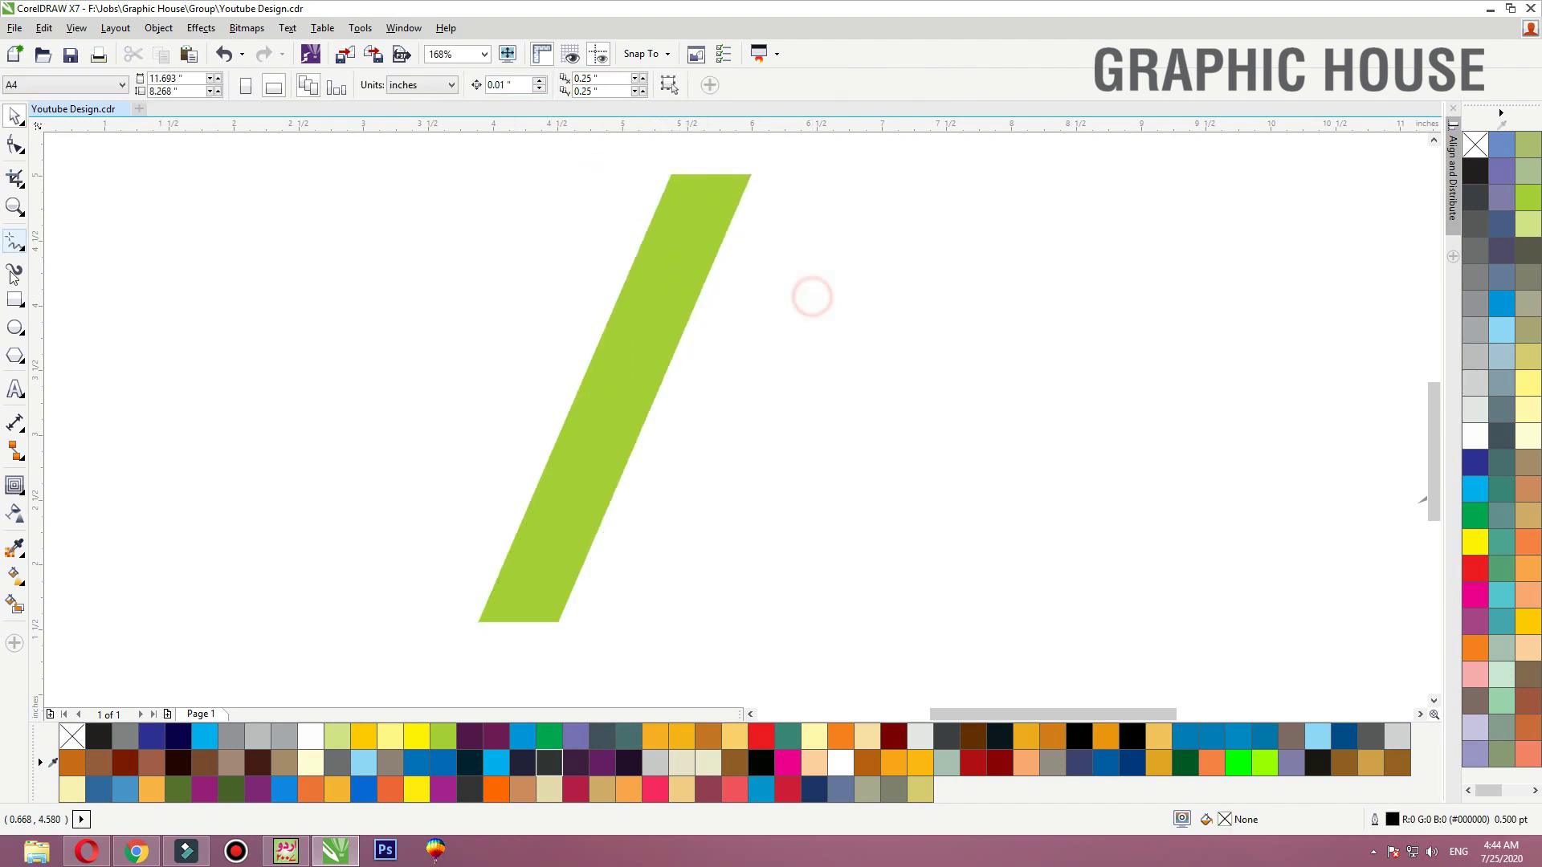
Draw a rectangle about 1.38 × 3.19 inches over the bar's upper end, its left edge aligned with the bar's top left corner
click(15, 301)
drag(851, 161, 672, 421)
key(space)
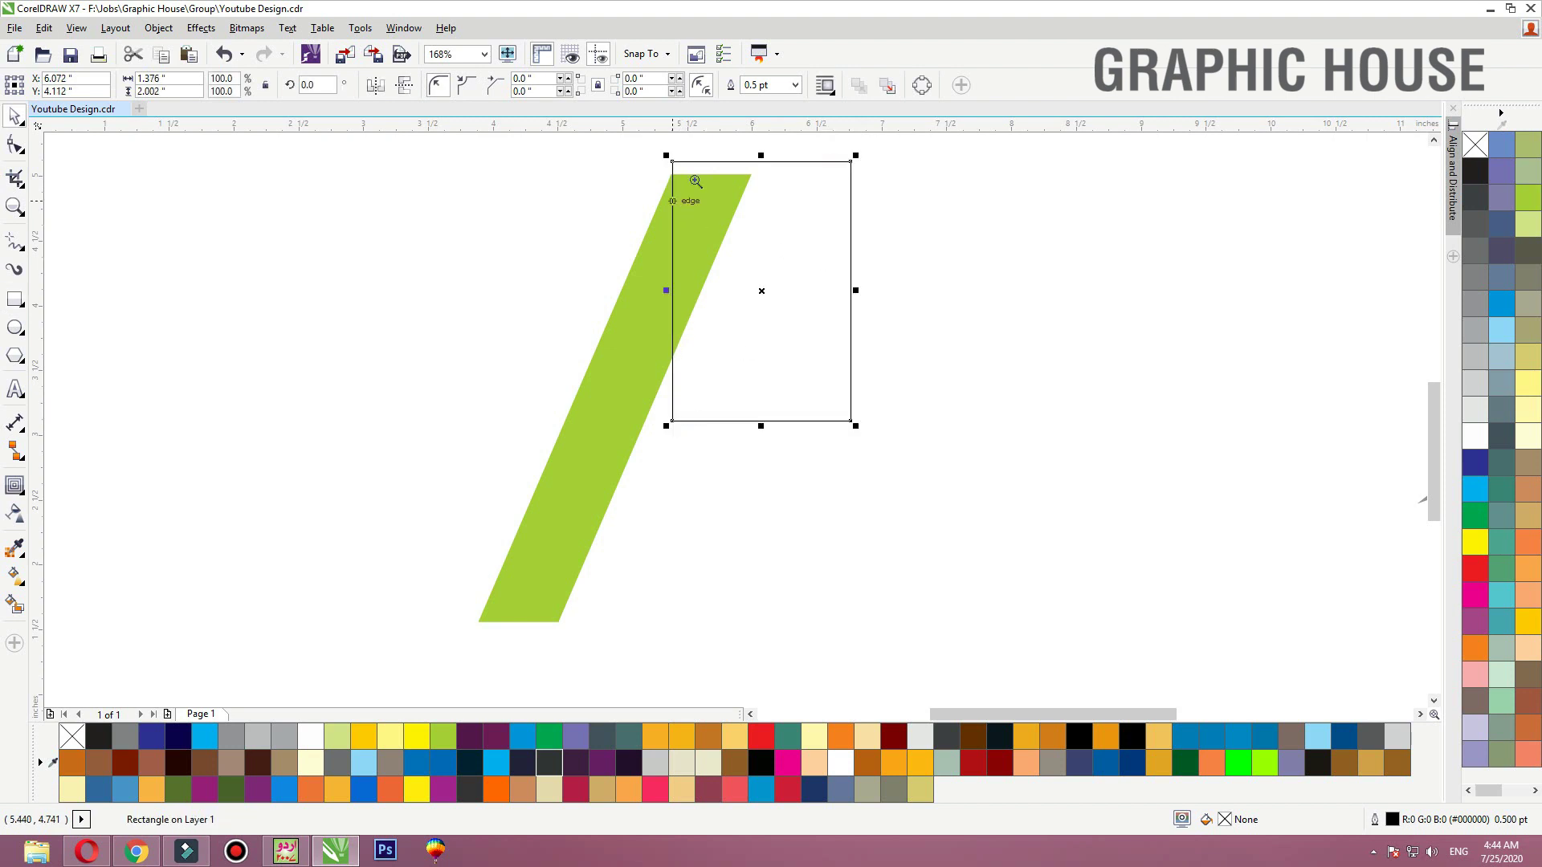
drag(666, 188, 663, 189)
drag(521, 293, 487, 296)
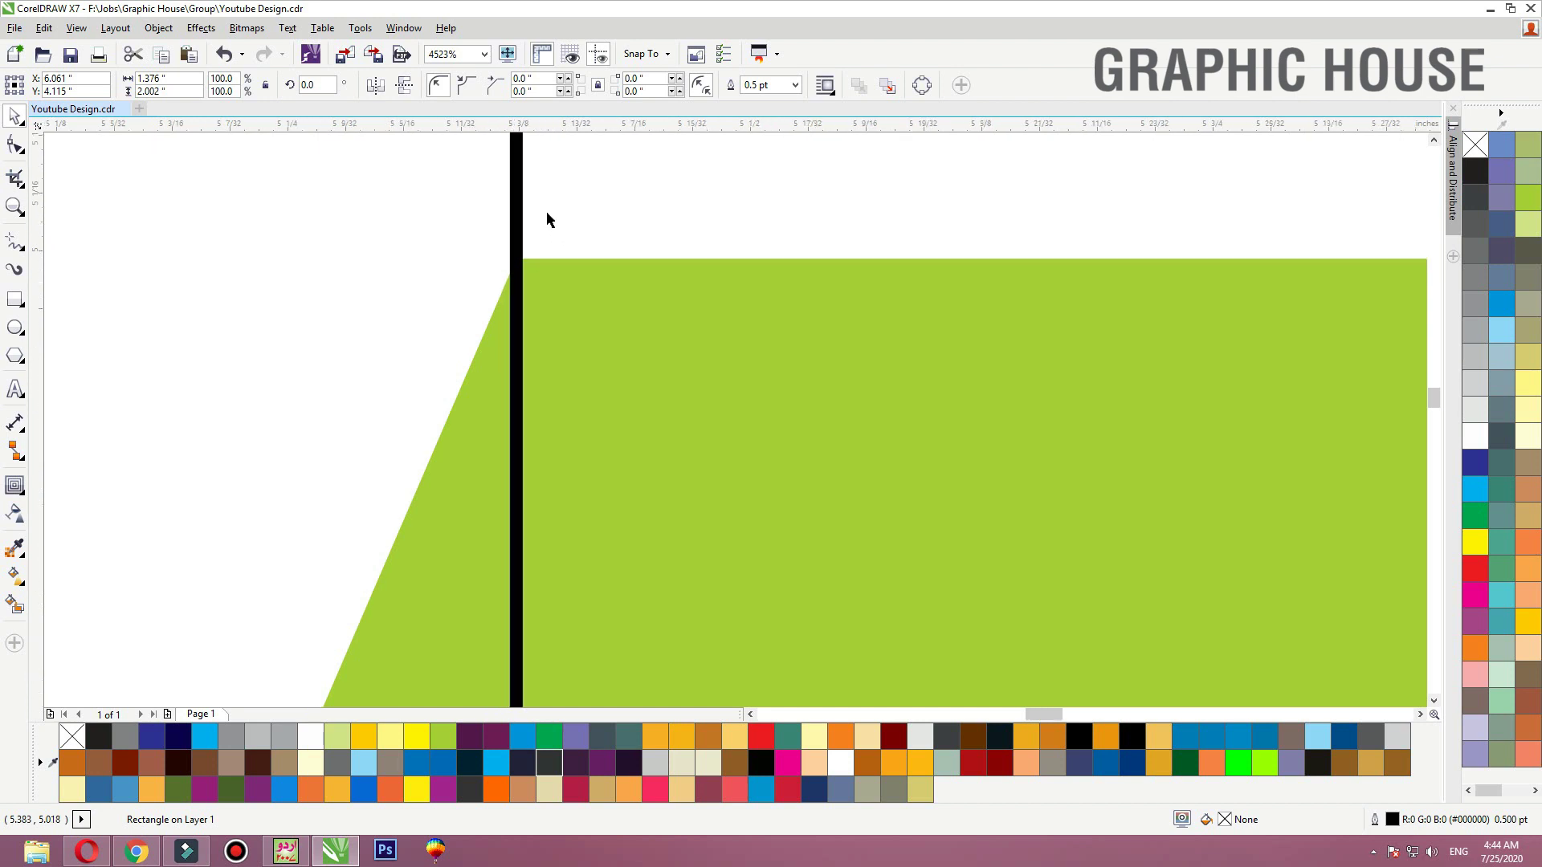
scroll(546, 211, down, 8)
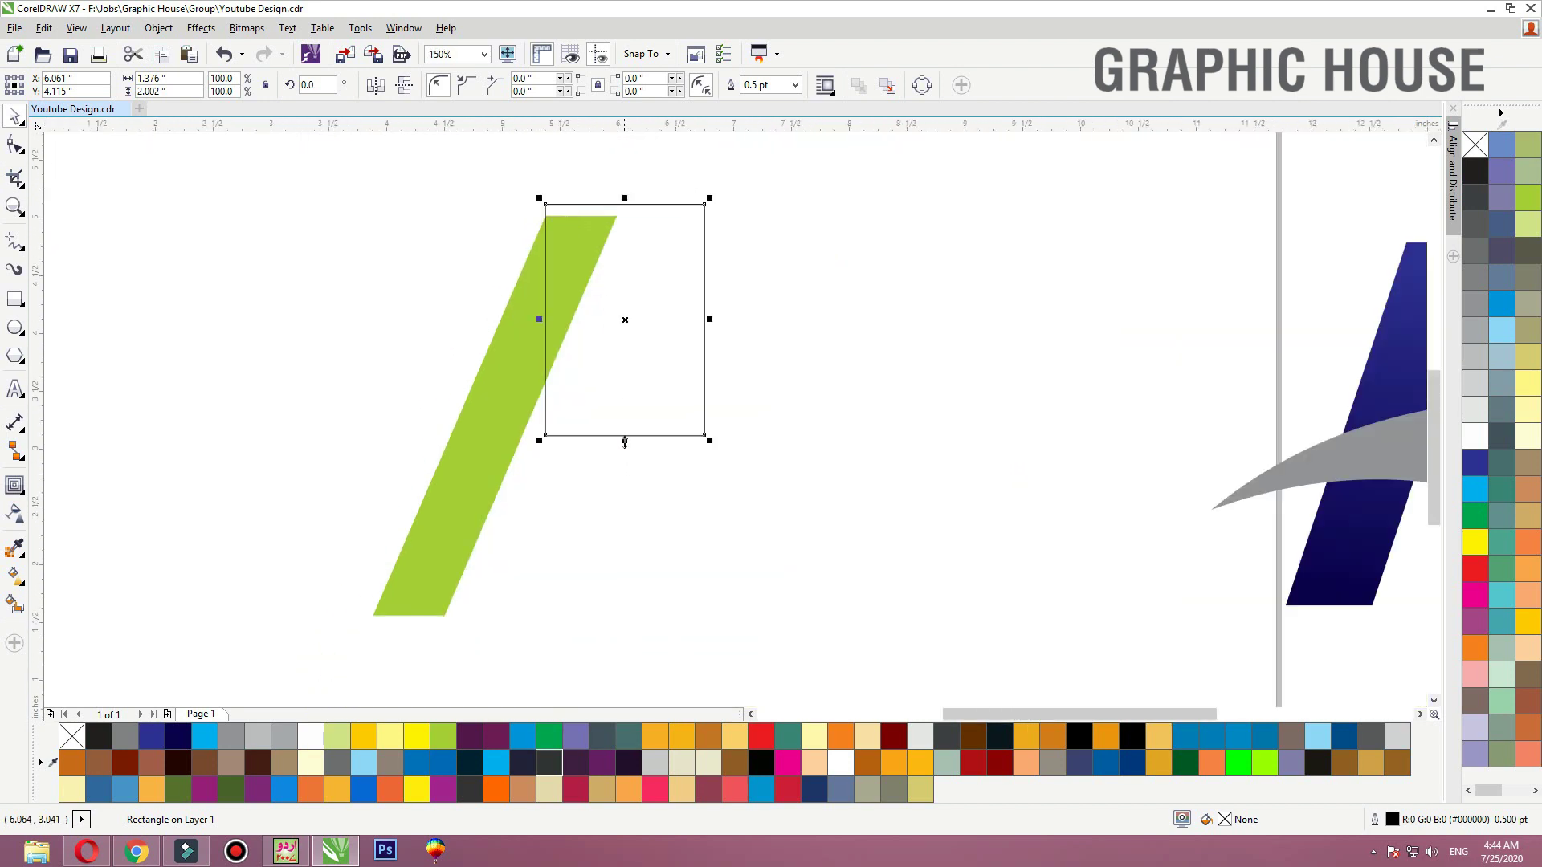
drag(624, 440, 624, 577)
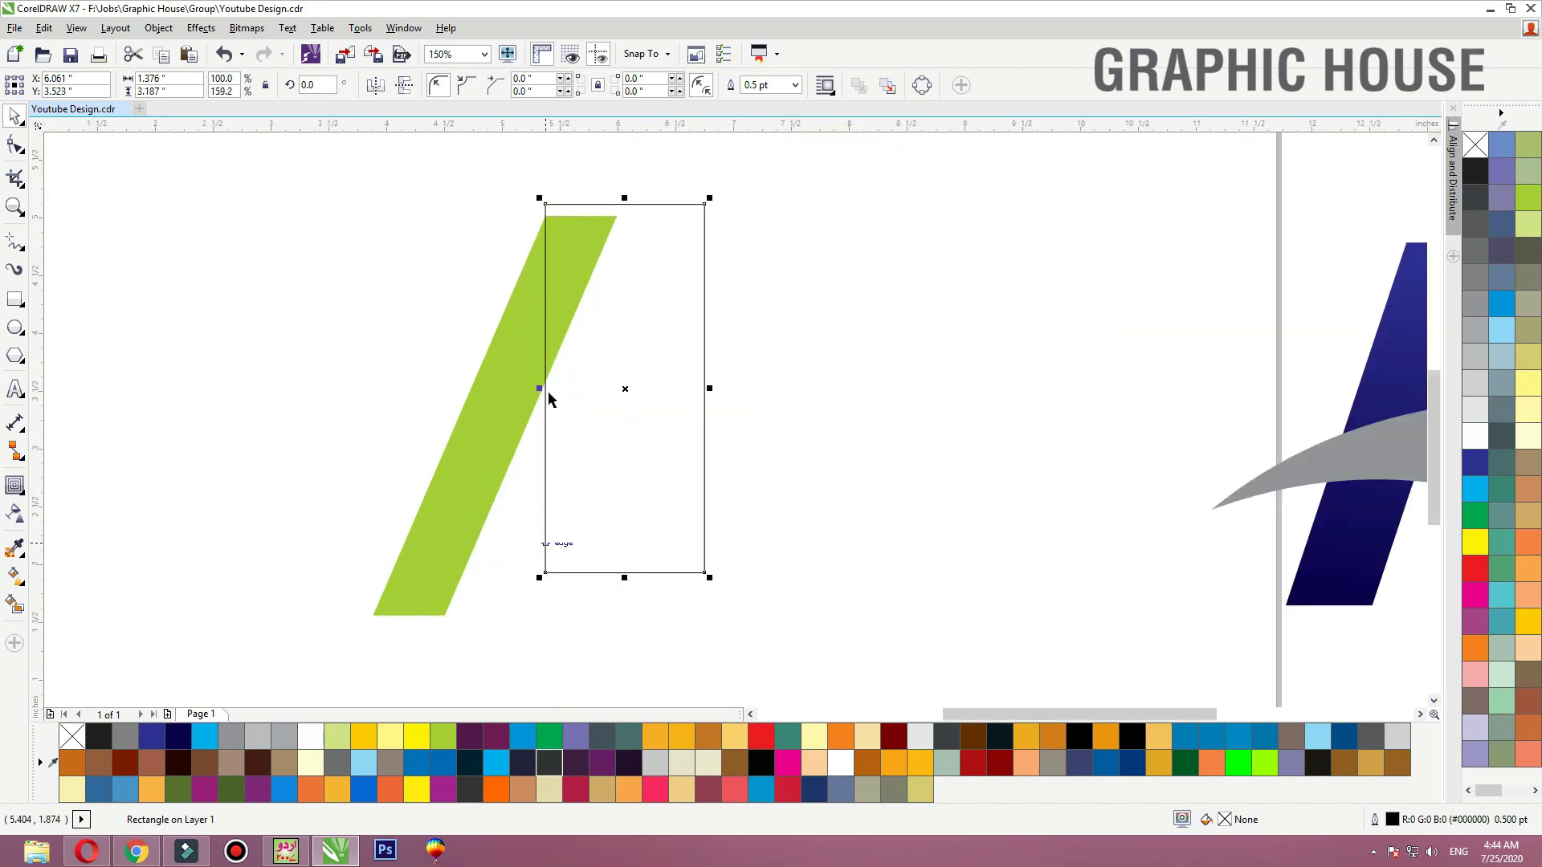
Trim the green bar with the rectangle to get a vertical cut at its upper end, and delete the rectangle
shift+click(510, 354)
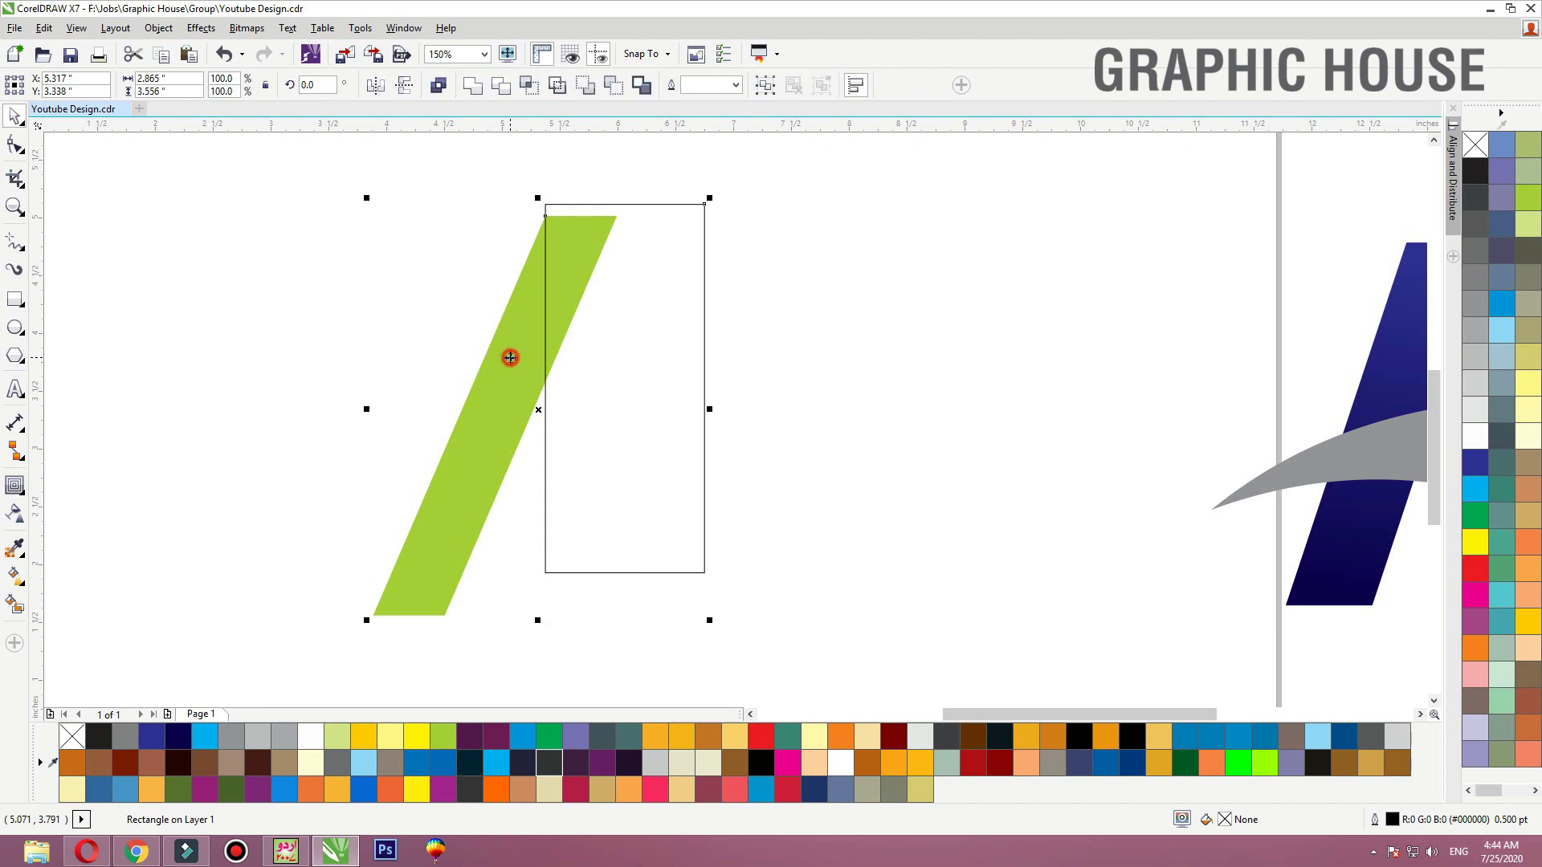
click(503, 86)
click(594, 205)
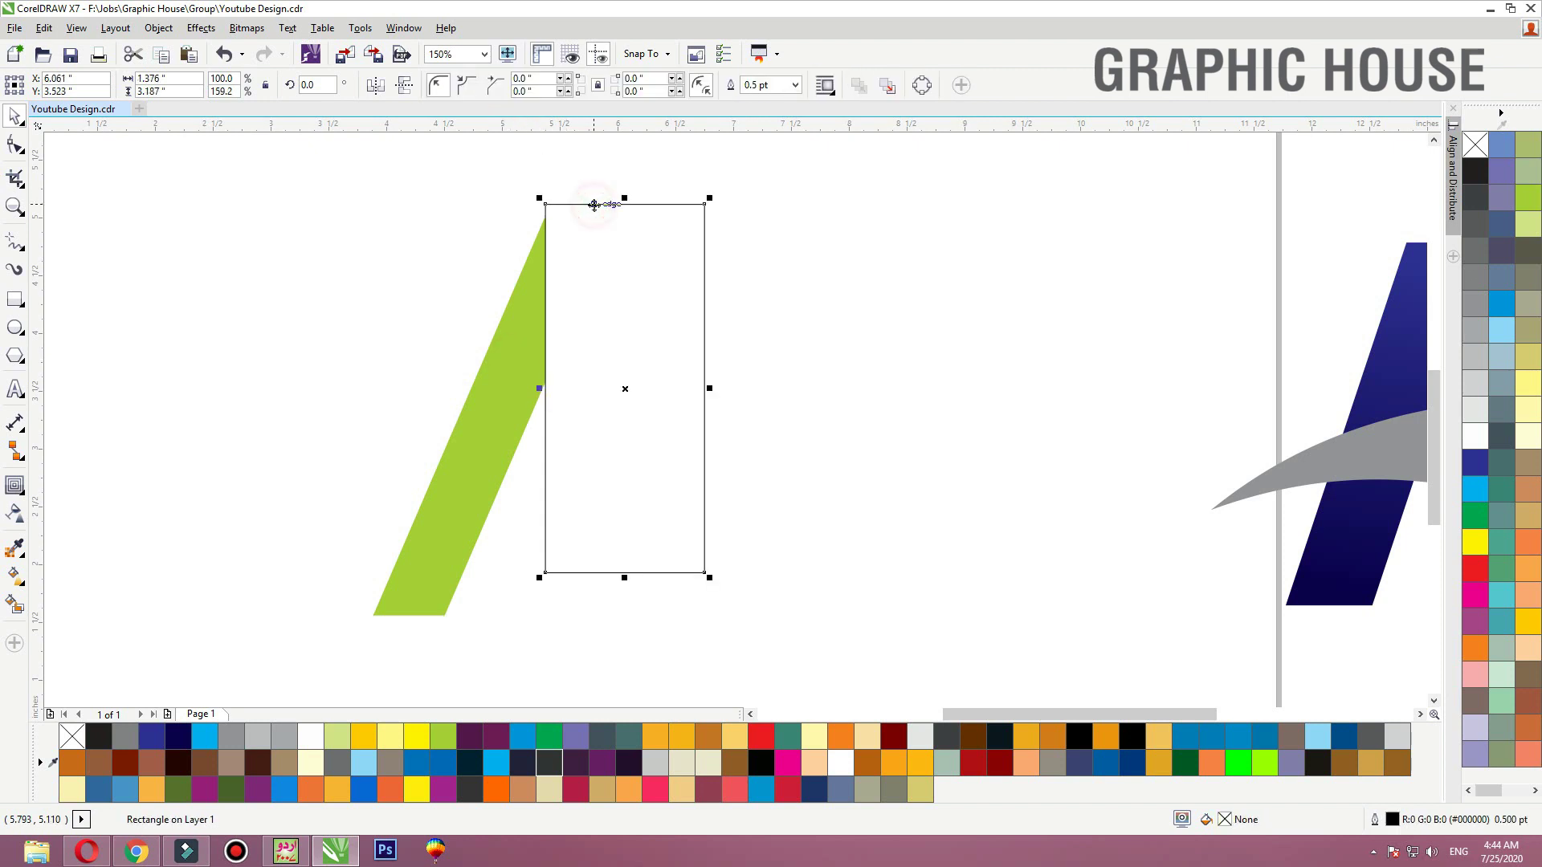
key(Delete)
Make a horizontally mirrored copy of the trimmed bar against its vertical edge and weld both into one A shape
click(507, 355)
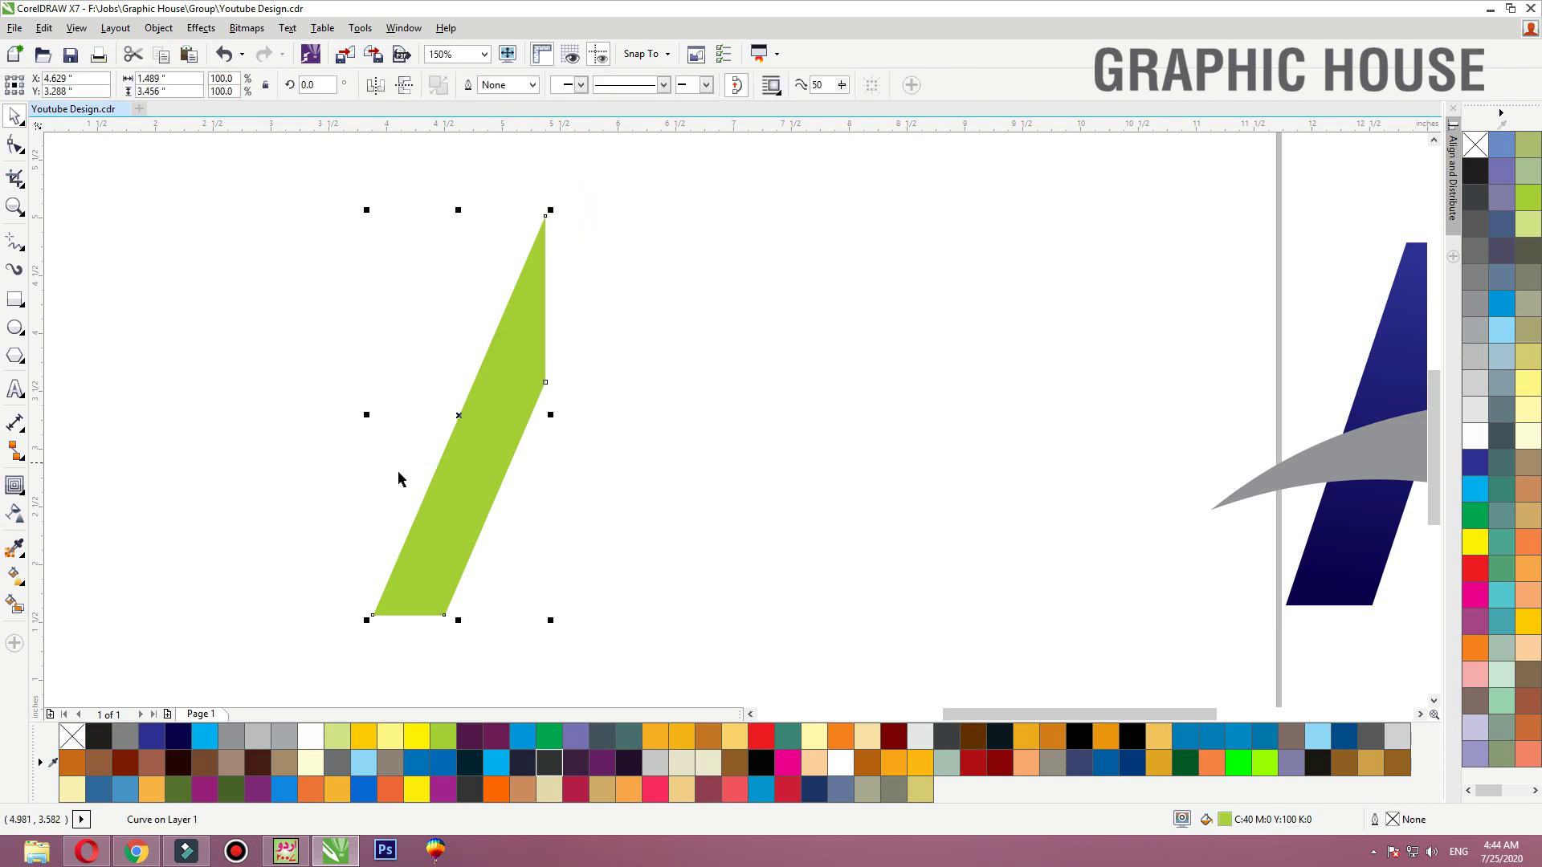
drag(403, 415, 585, 414)
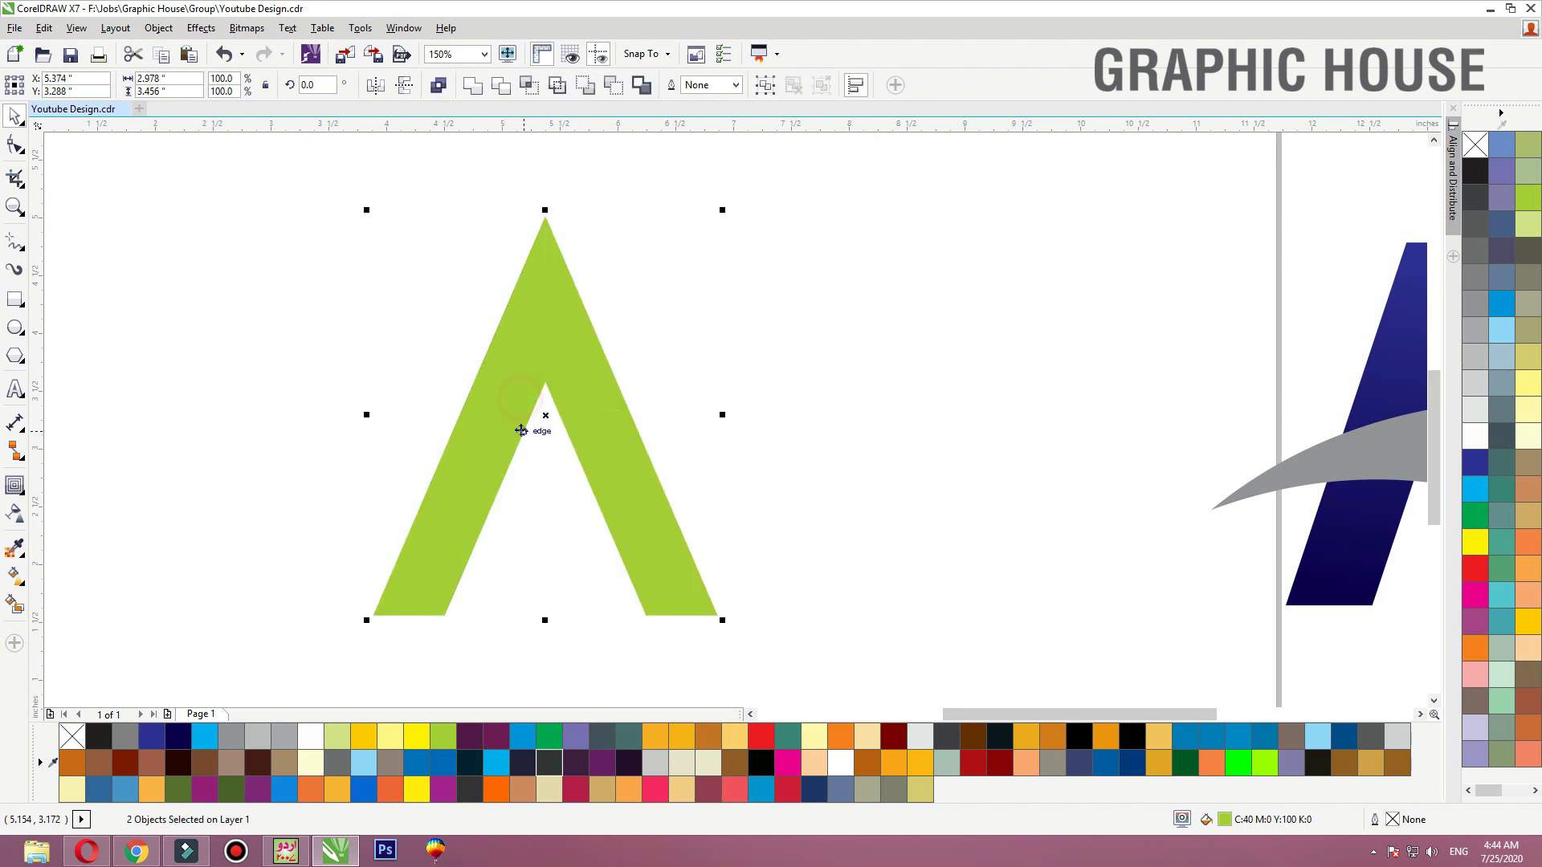
shift+click(519, 404)
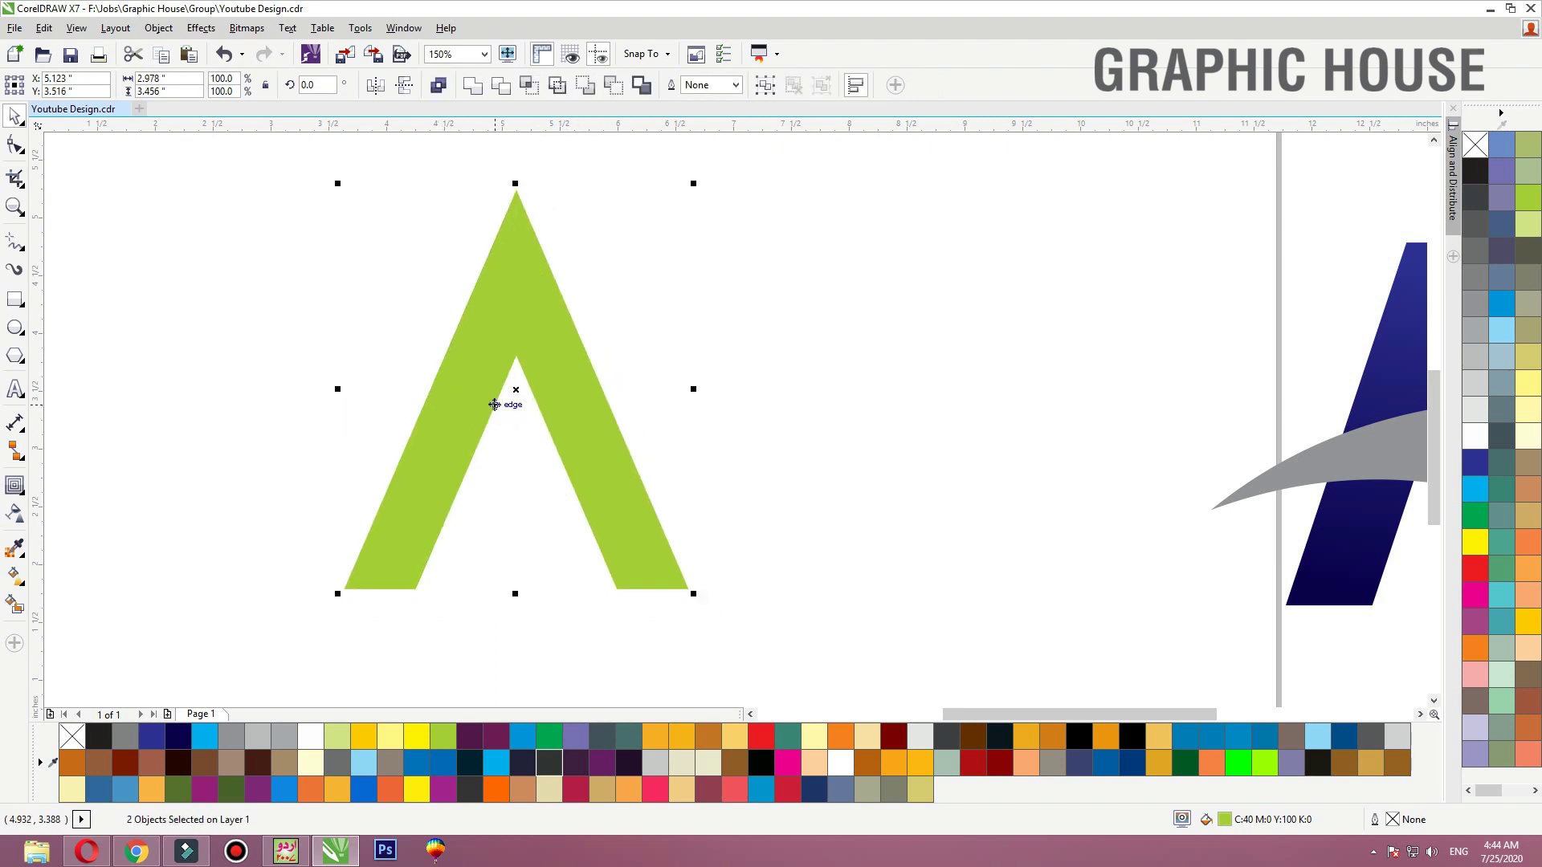
click(473, 87)
click(688, 300)
Fill the welded A shape with dark slate grey (C20 K80)
click(585, 393)
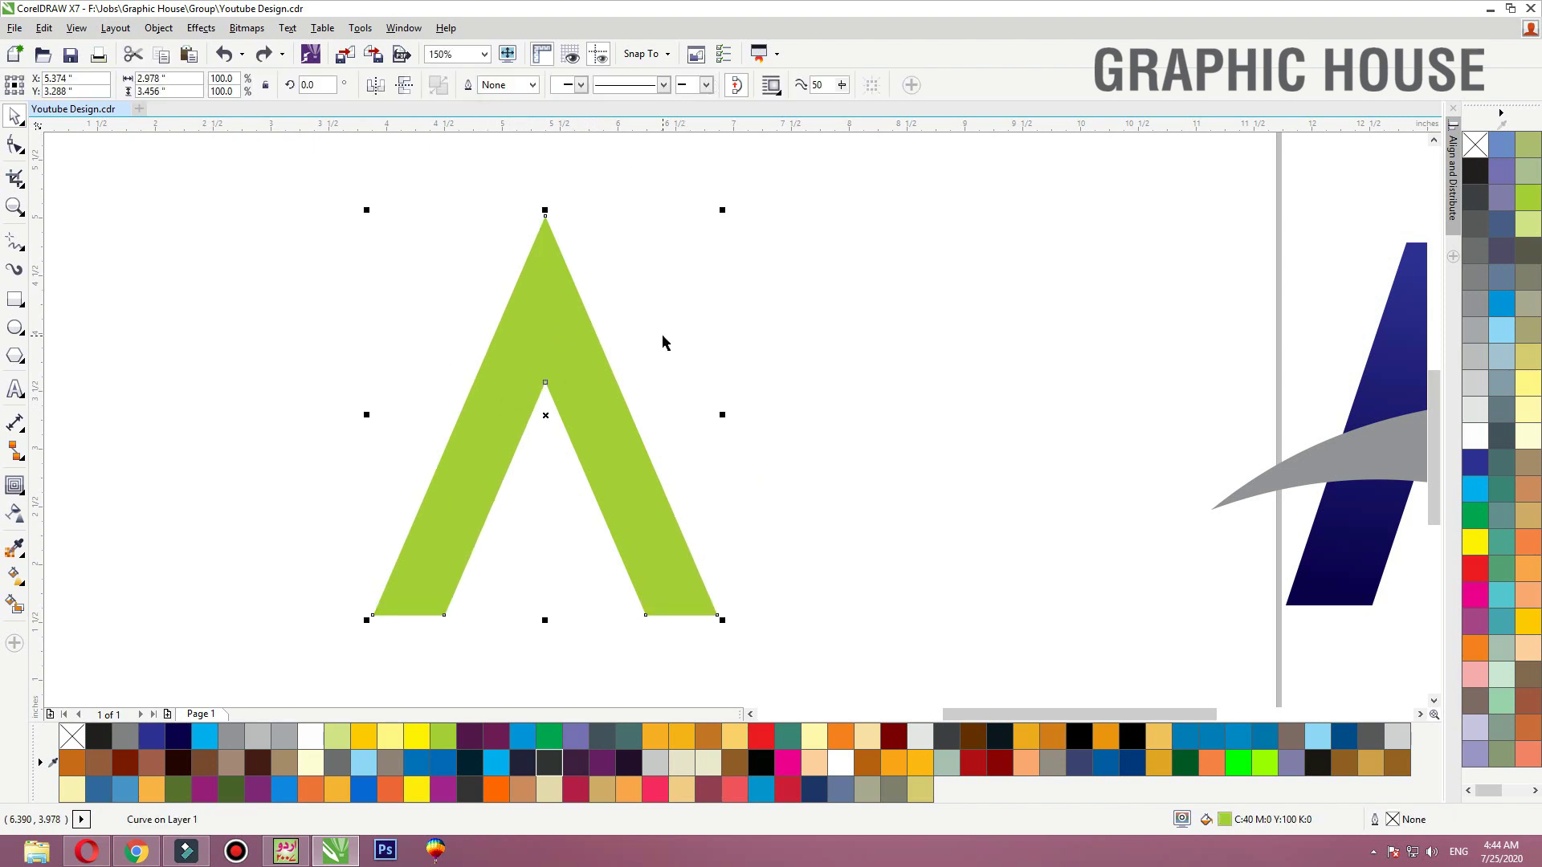
click(1478, 173)
click(1475, 199)
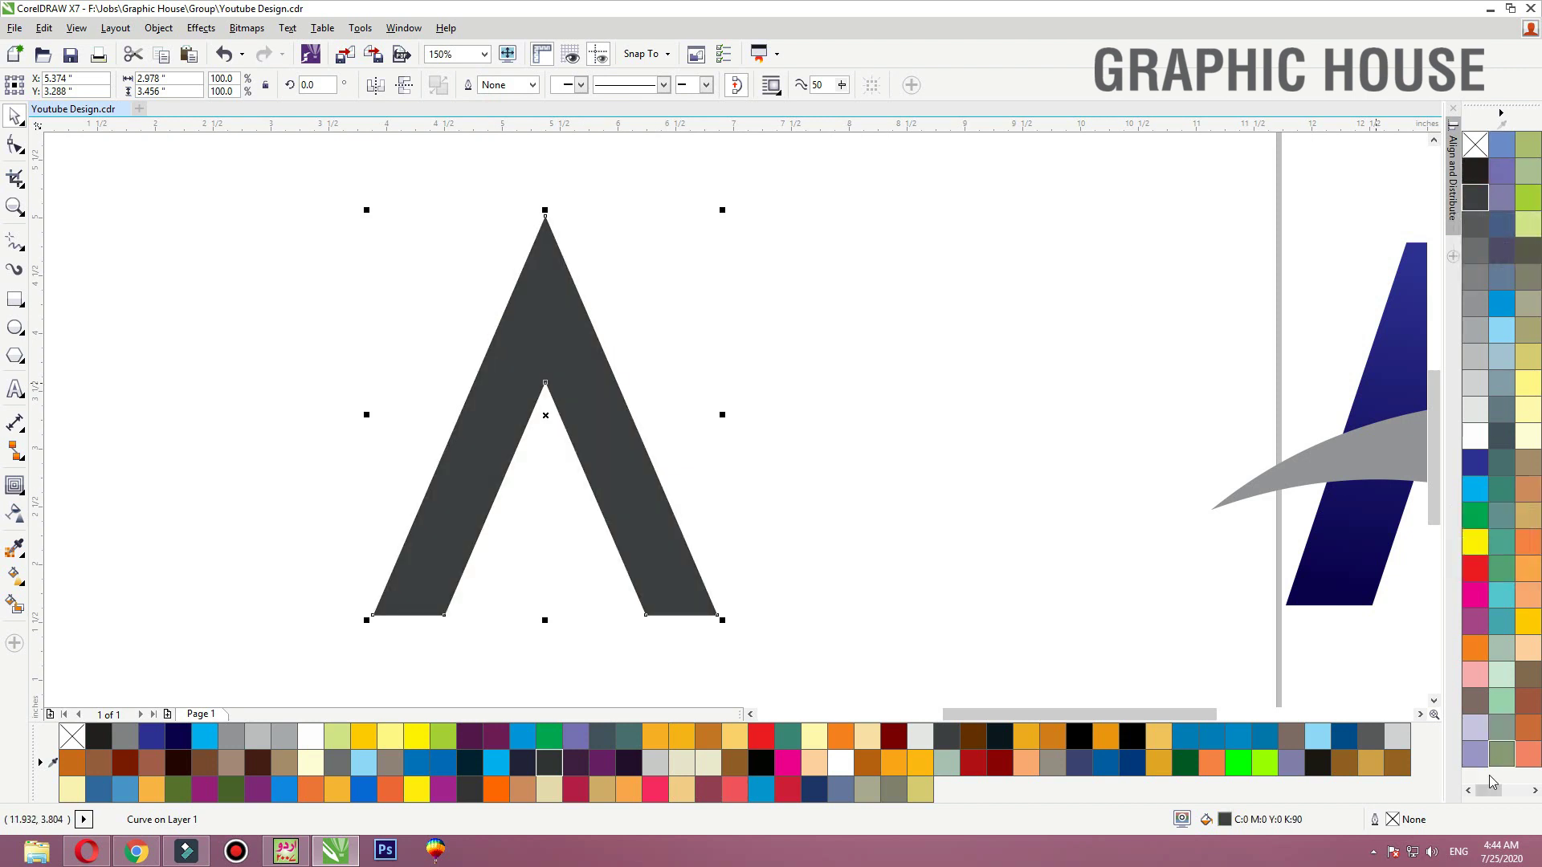
drag(1489, 794, 1497, 799)
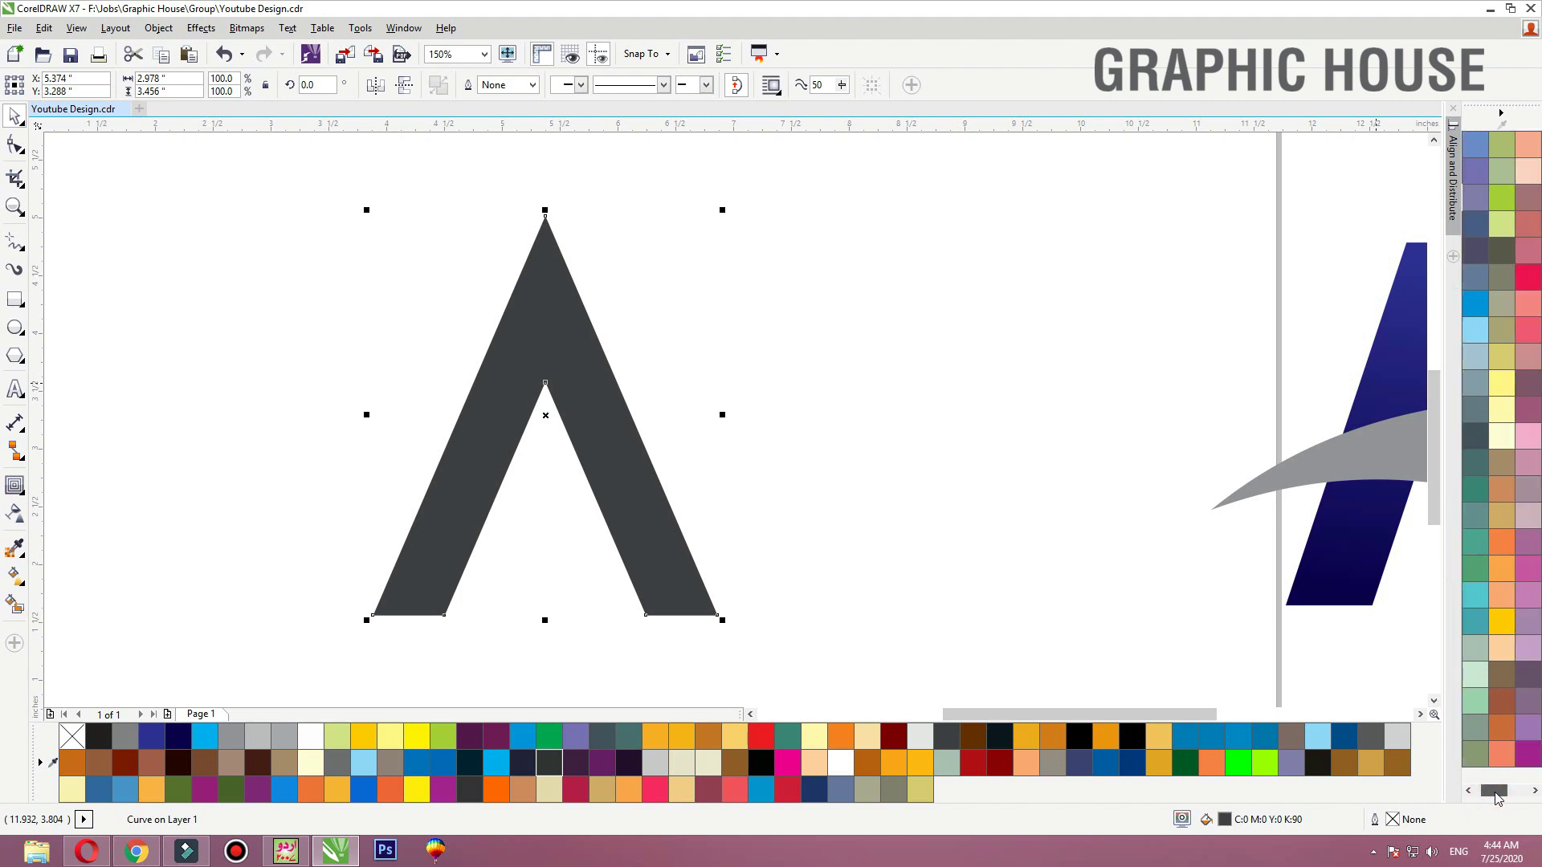
click(1472, 413)
click(1477, 431)
Give the A a linear gradient from dark slate grey at its left foot to a lighter slate on its right leg
key(g)
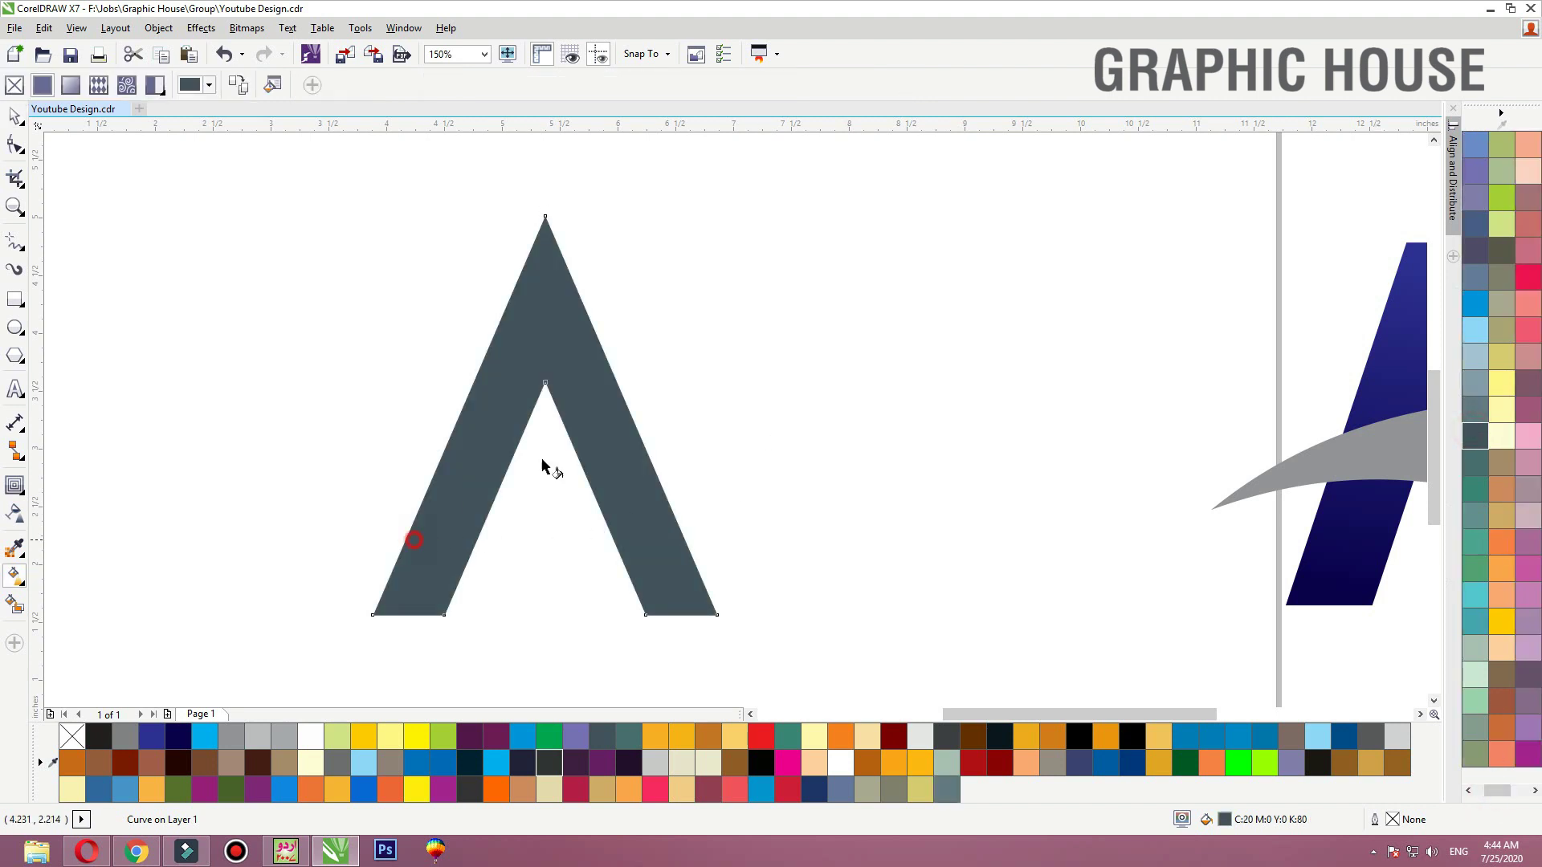
drag(413, 538, 741, 322)
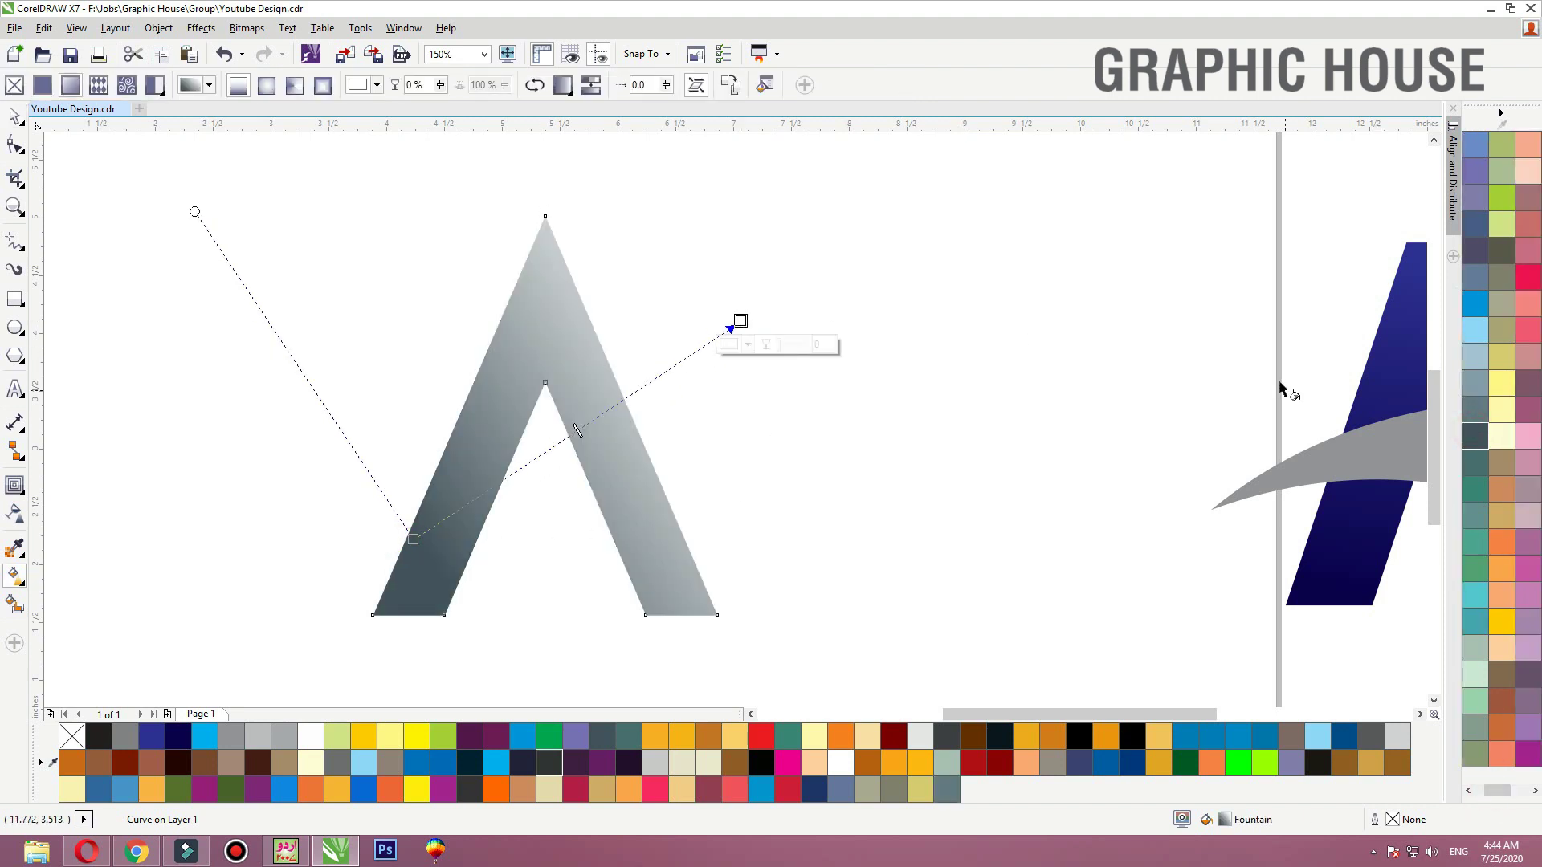
click(1475, 411)
drag(740, 321, 597, 384)
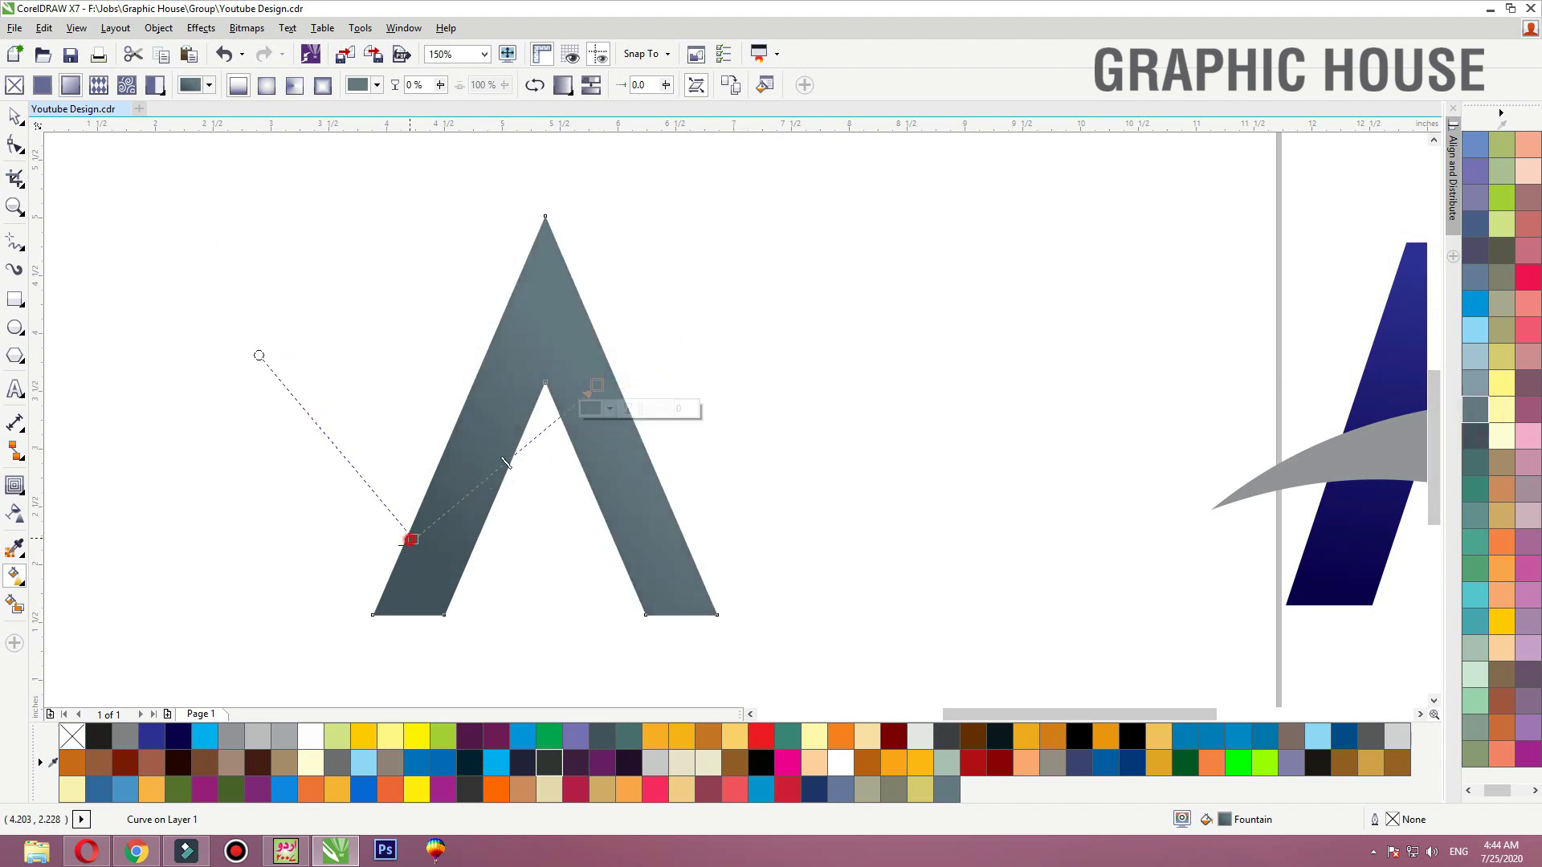
click(410, 540)
key(space)
Draw a rectangle about 1.71 × 3.92 inches covering the A's left half up to its apex and fill it with C20 K80
click(13, 300)
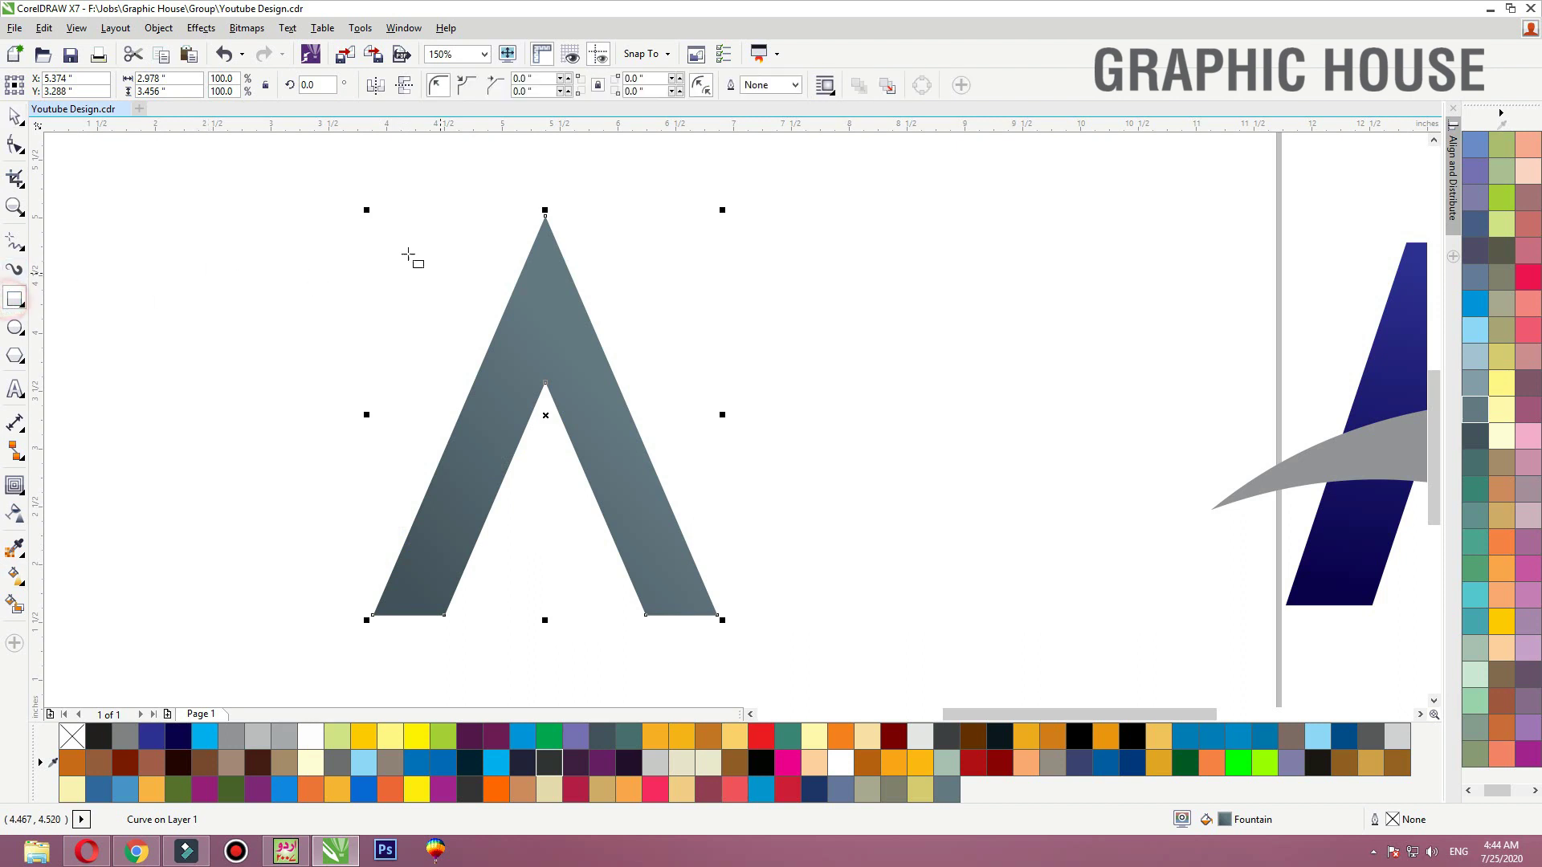
drag(358, 221, 547, 645)
key(space)
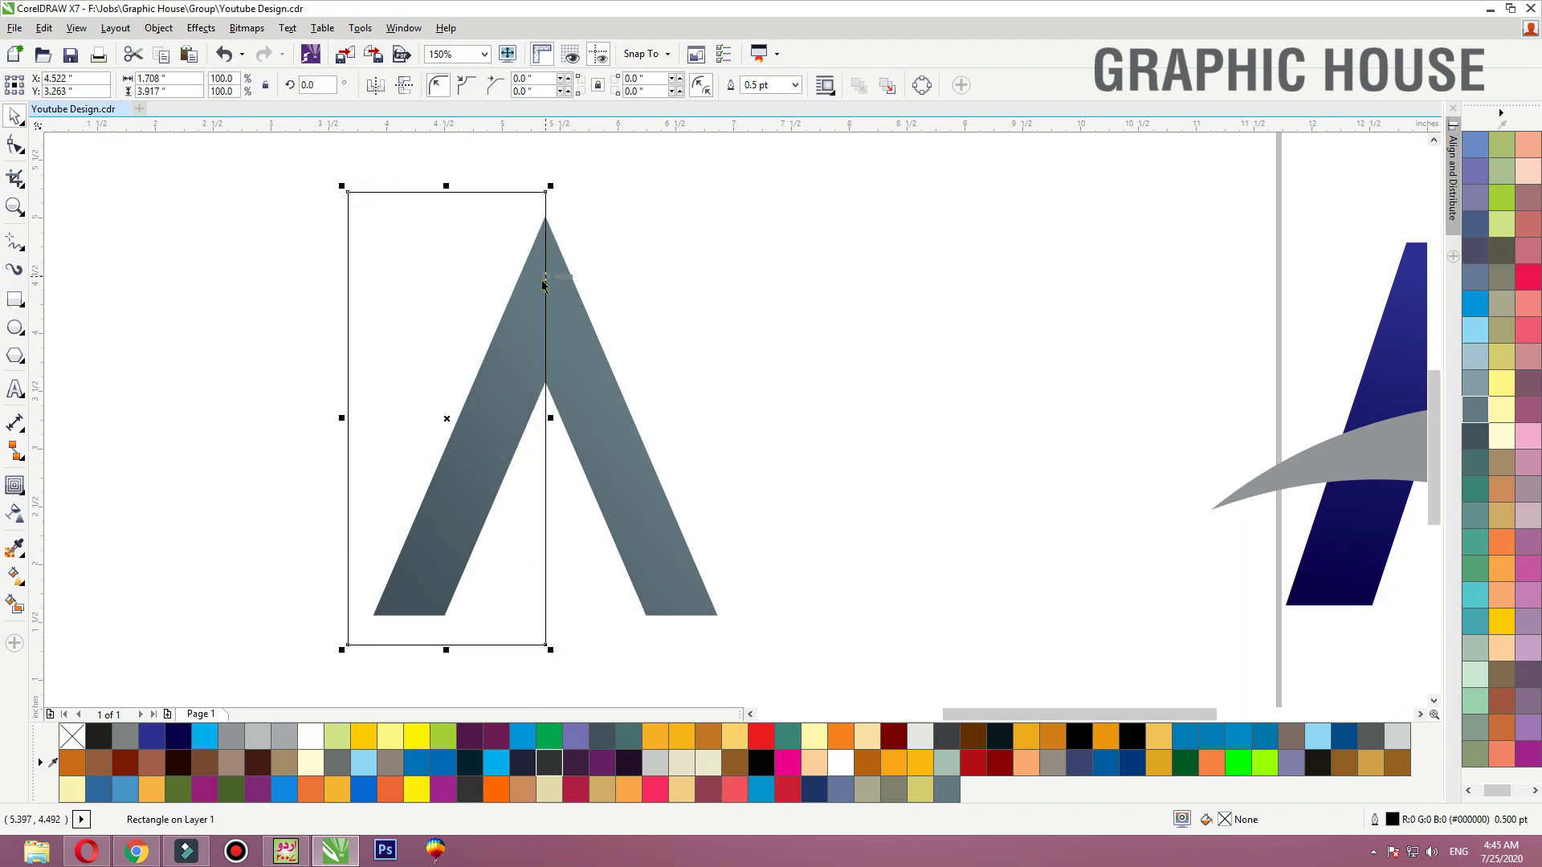
click(1475, 436)
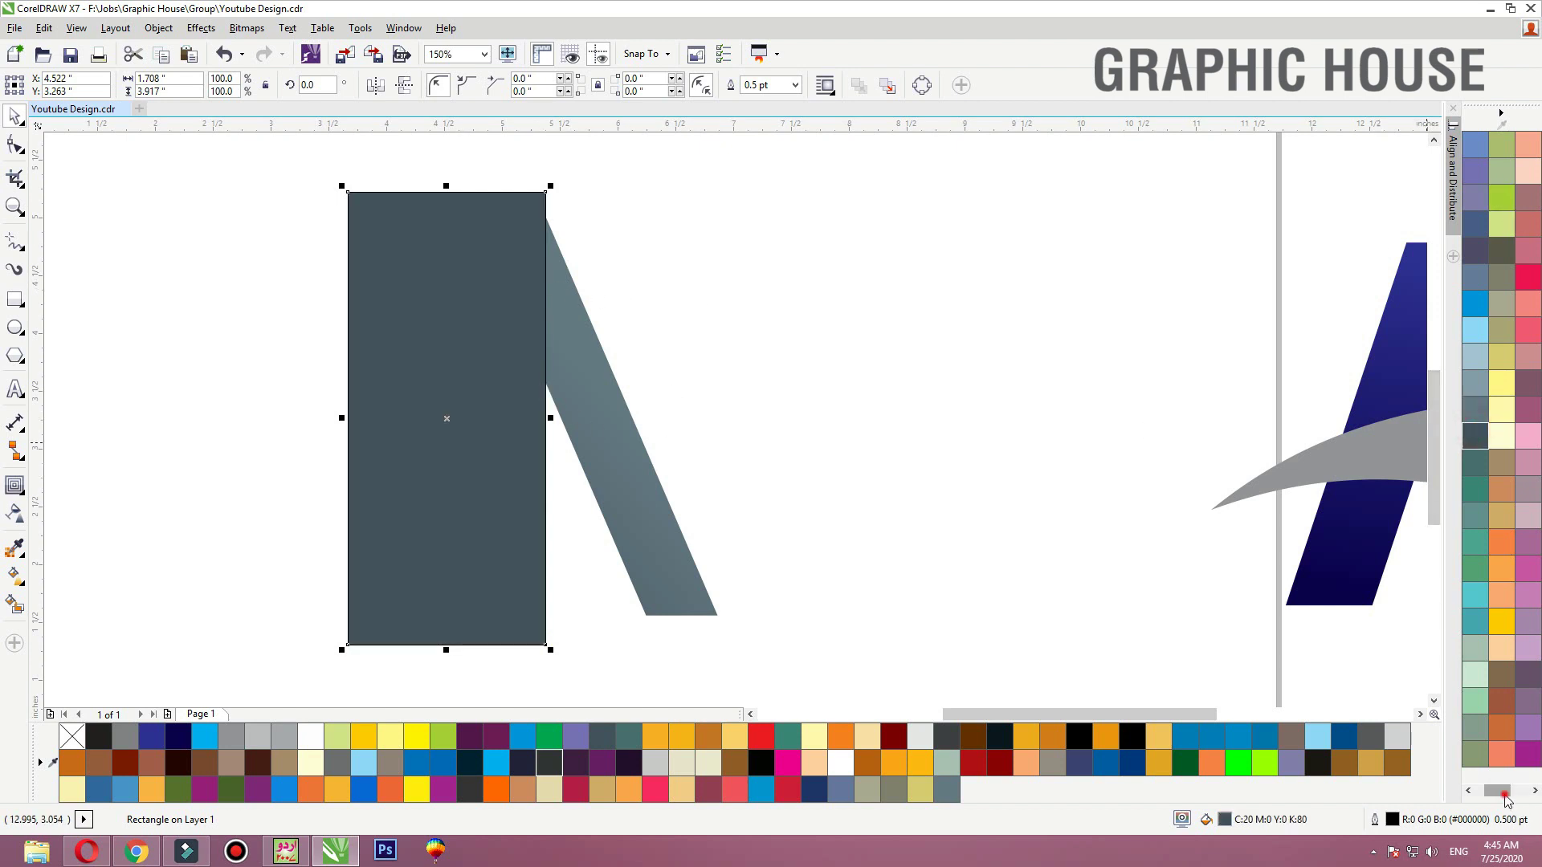
Remove the rectangle's outline and apply a linear transparency, opaque at the A's centre line and fading to clear at the outer edge
drag(1504, 795, 1439, 793)
right_click(1473, 144)
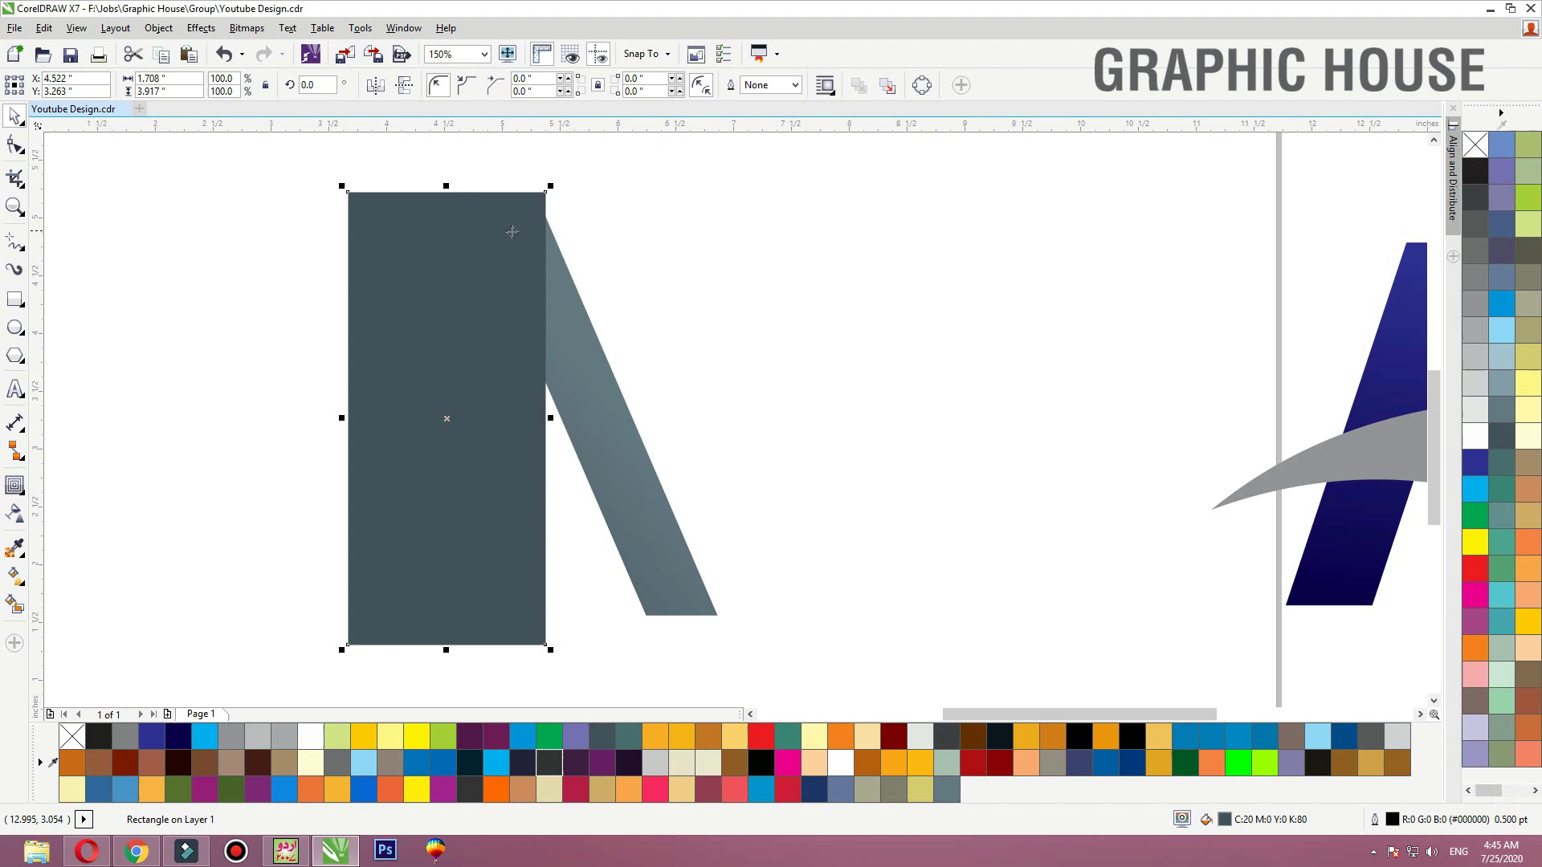
click(14, 514)
drag(377, 465, 363, 456)
key(space)
PowerClip the transparent rectangle inside the slate grey A so it shades only the left leg
right_click(452, 258)
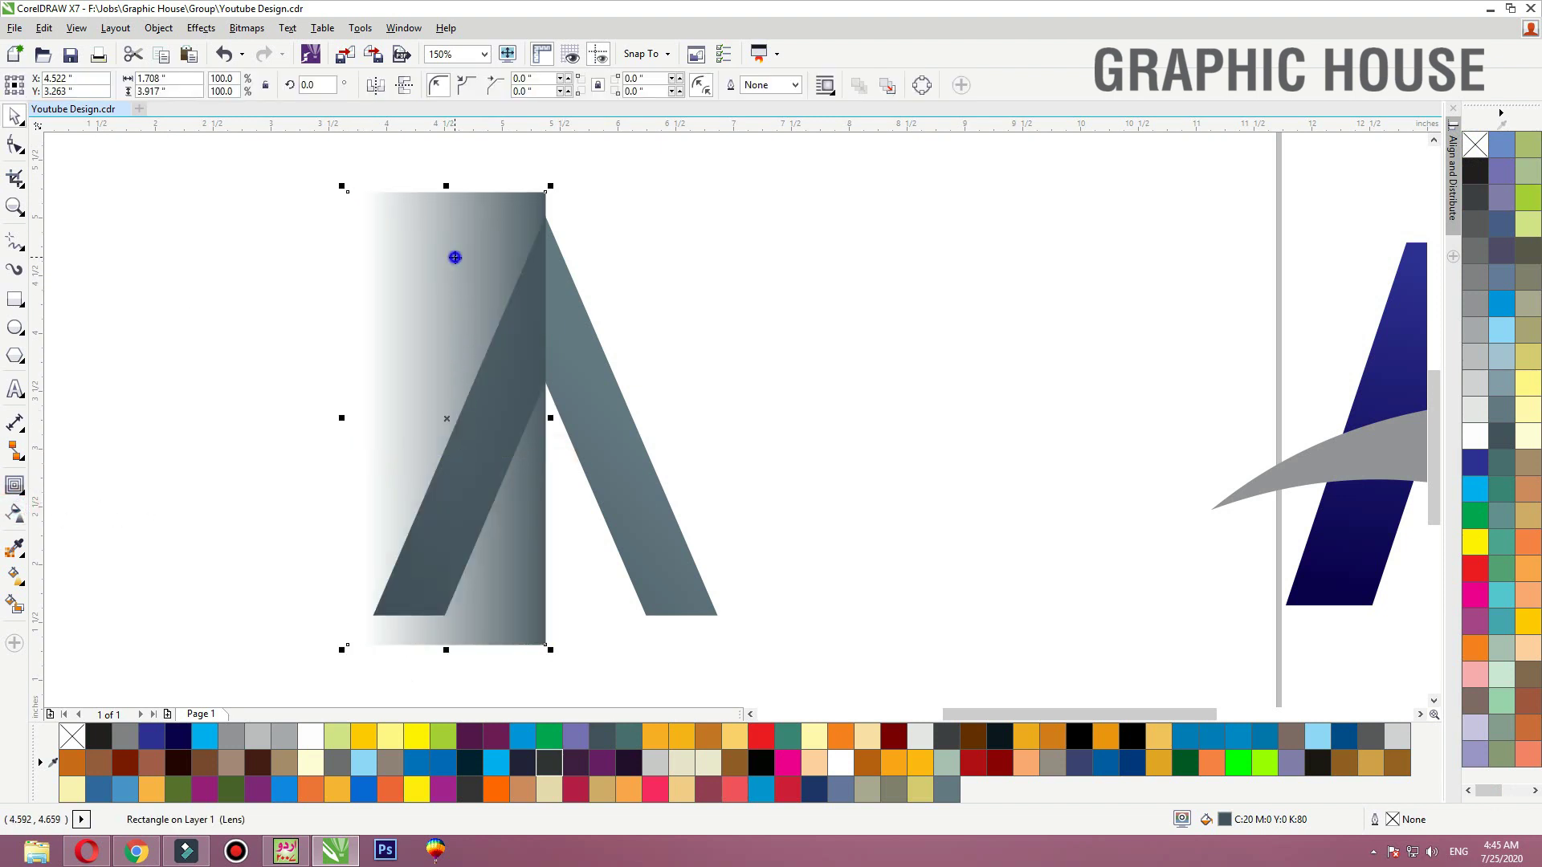
click(493, 269)
click(601, 361)
click(749, 273)
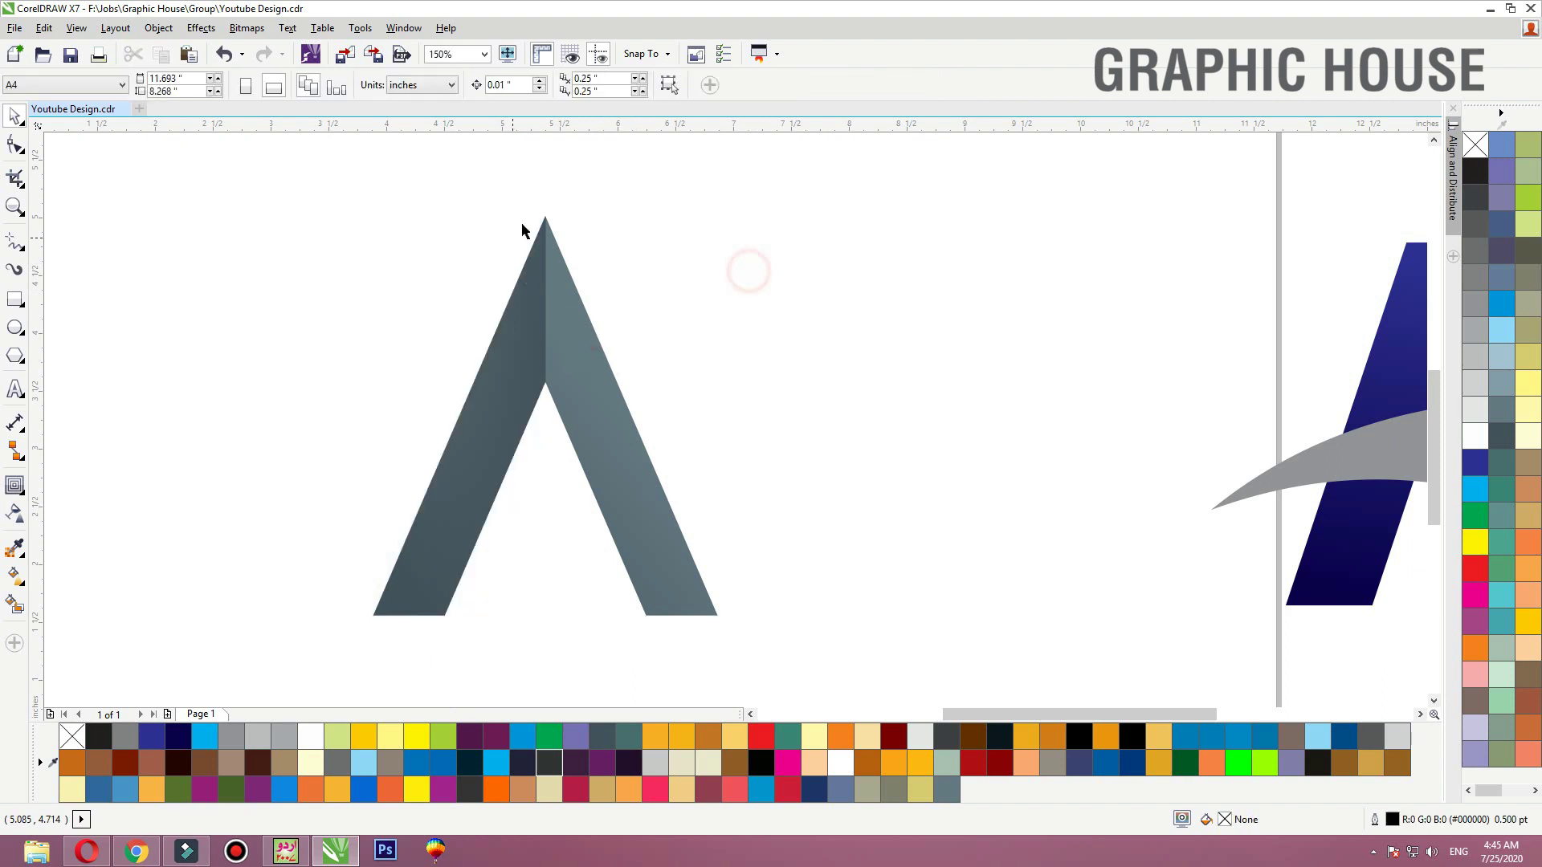
click(547, 305)
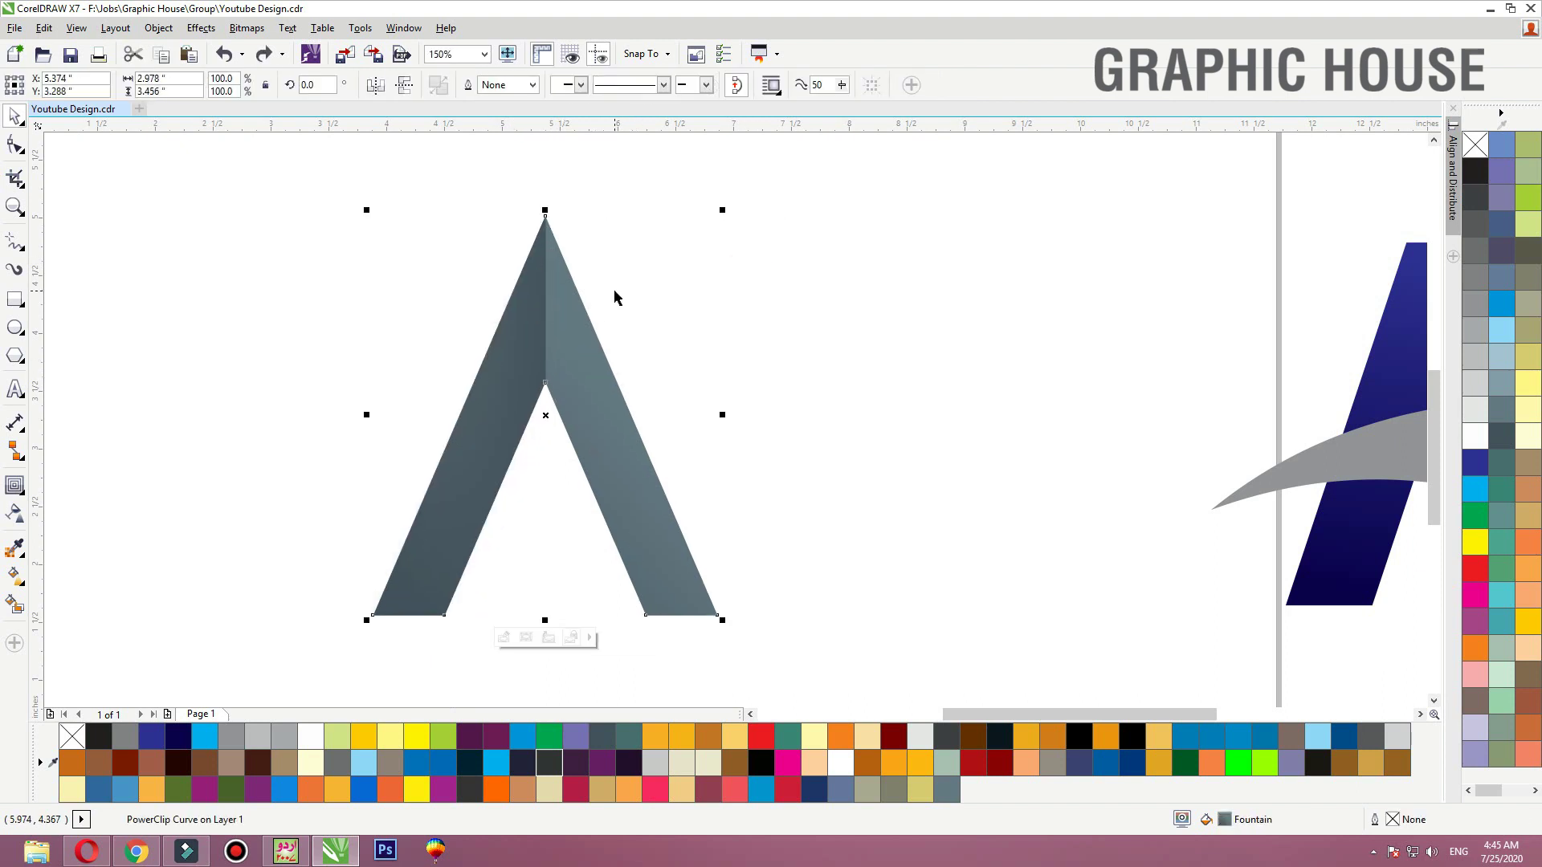
click(749, 290)
Move the finished slate grey A off the page, above the blue and grey A
scroll(334, 379, down, 3)
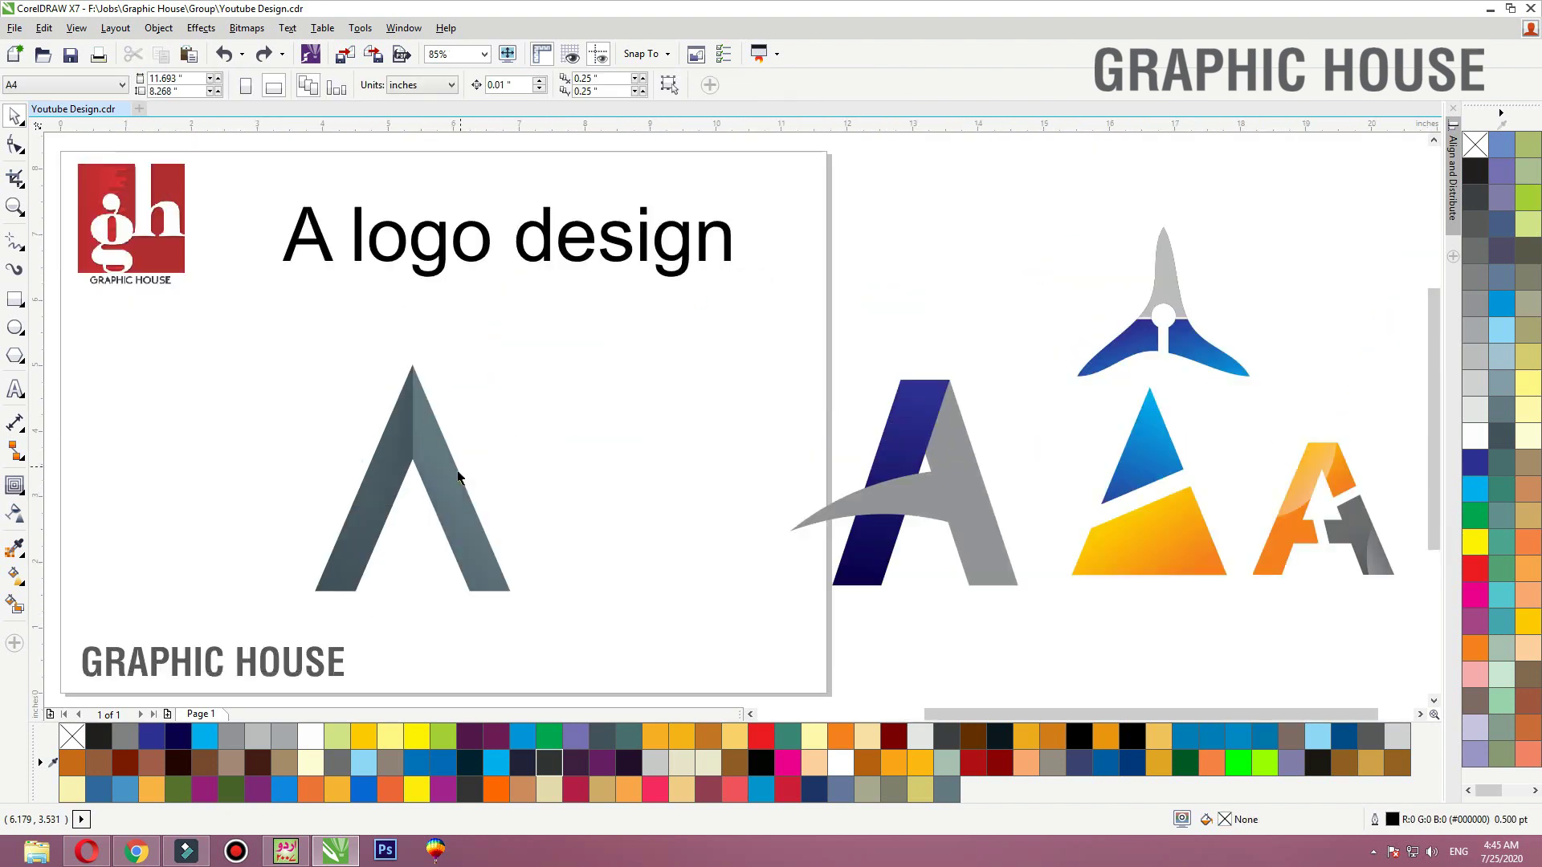
mouse_move(459, 472)
mouse_down()
mouse_move(516, 452)
mouse_move(443, 469)
mouse_up()
drag(458, 462, 417, 465)
mouse_move(426, 461)
mouse_down()
mouse_move(489, 464)
mouse_move(447, 463)
mouse_up()
drag(446, 475, 967, 231)
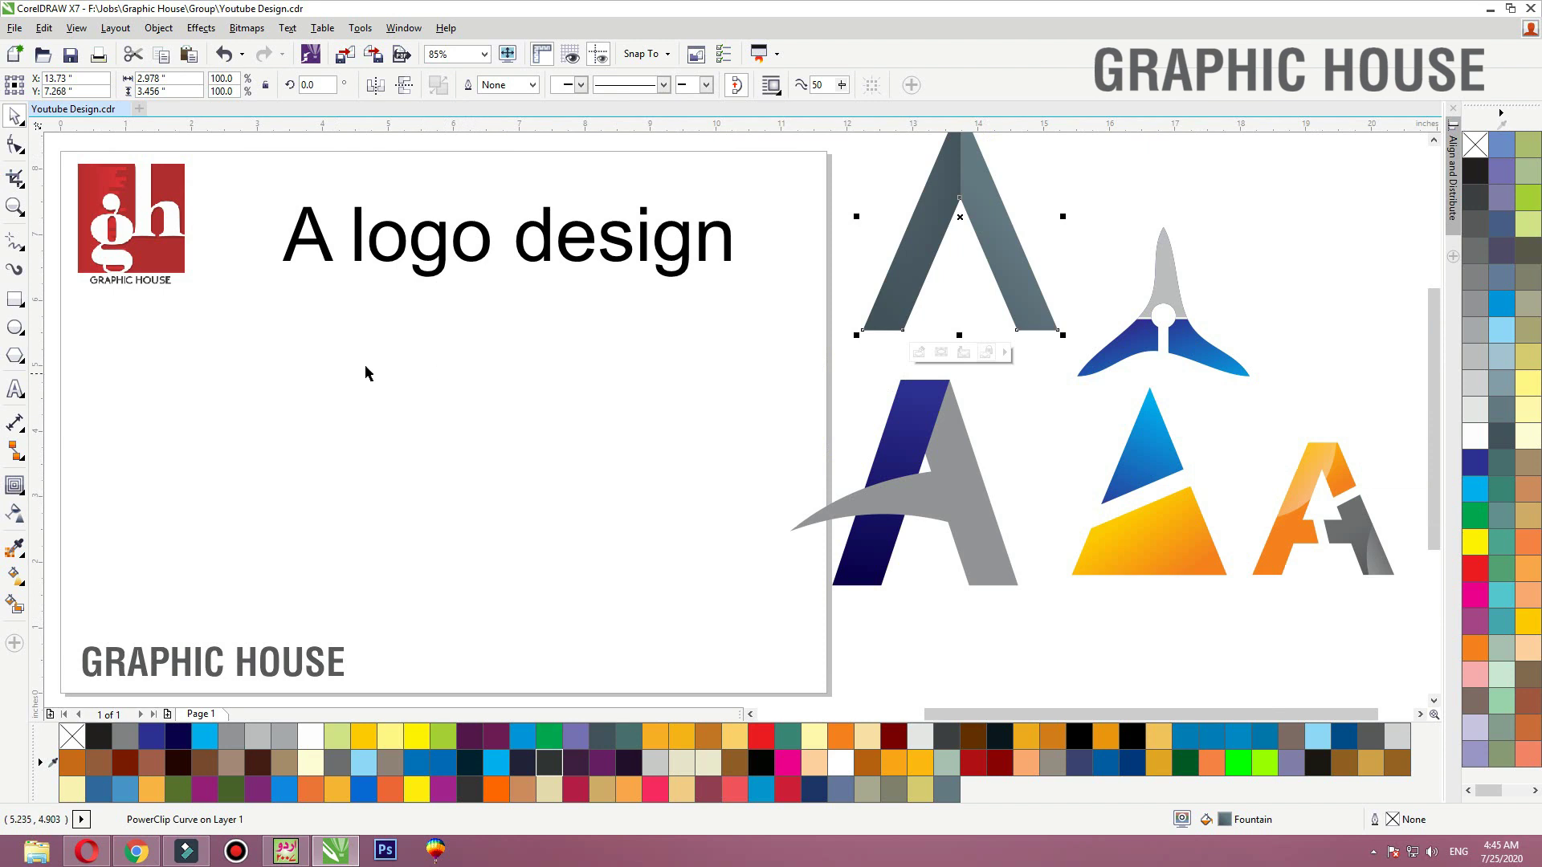
Add the artistic text "A", enlarge it to about 311 pt and move it to the middle of the page
click(325, 253)
click(15, 389)
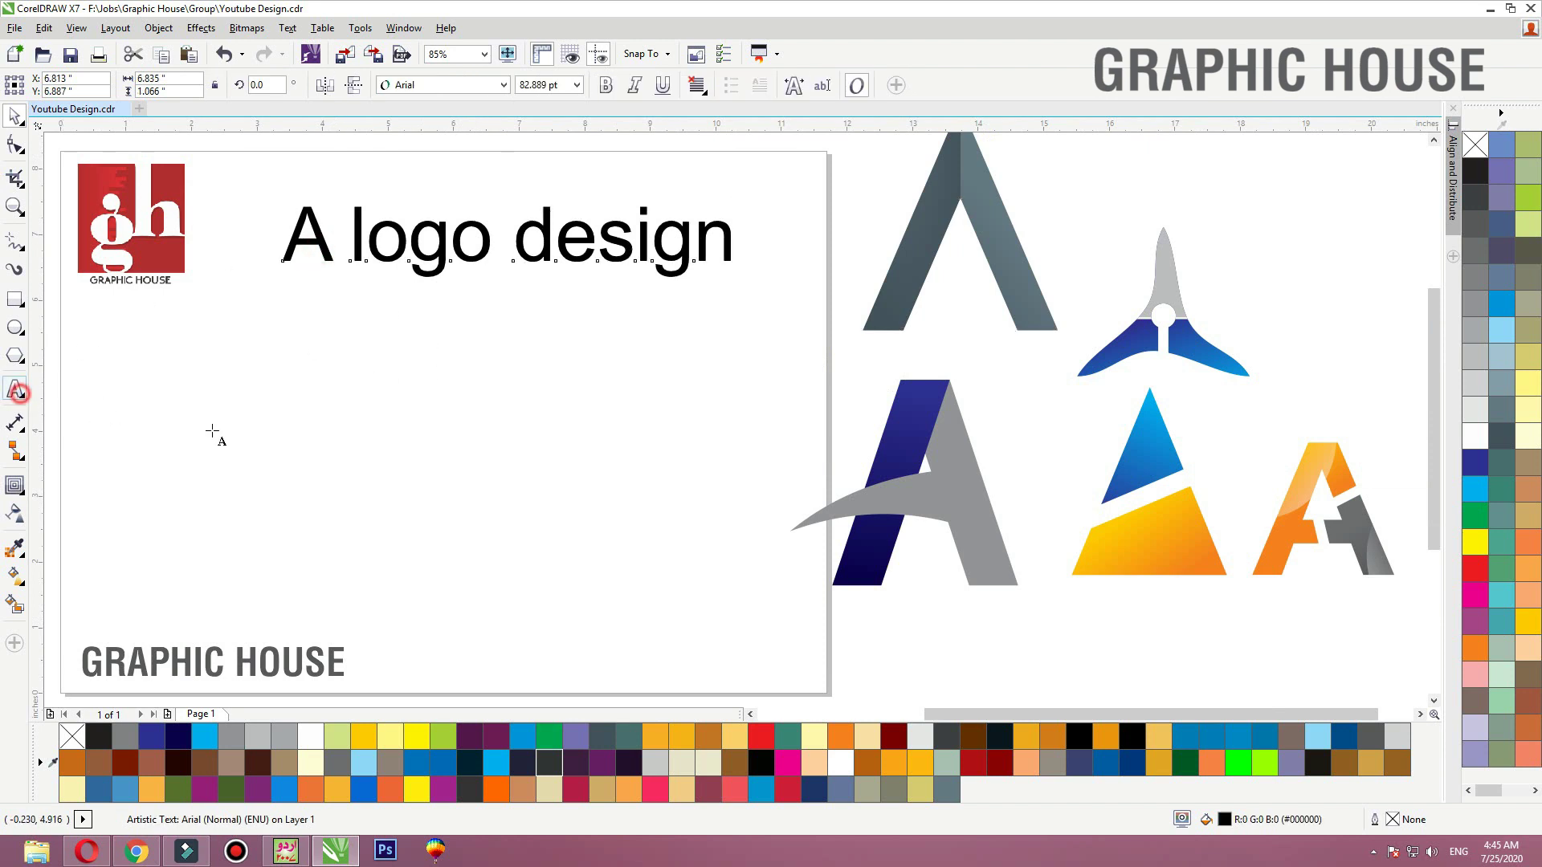
click(213, 434)
text(A)
click(14, 118)
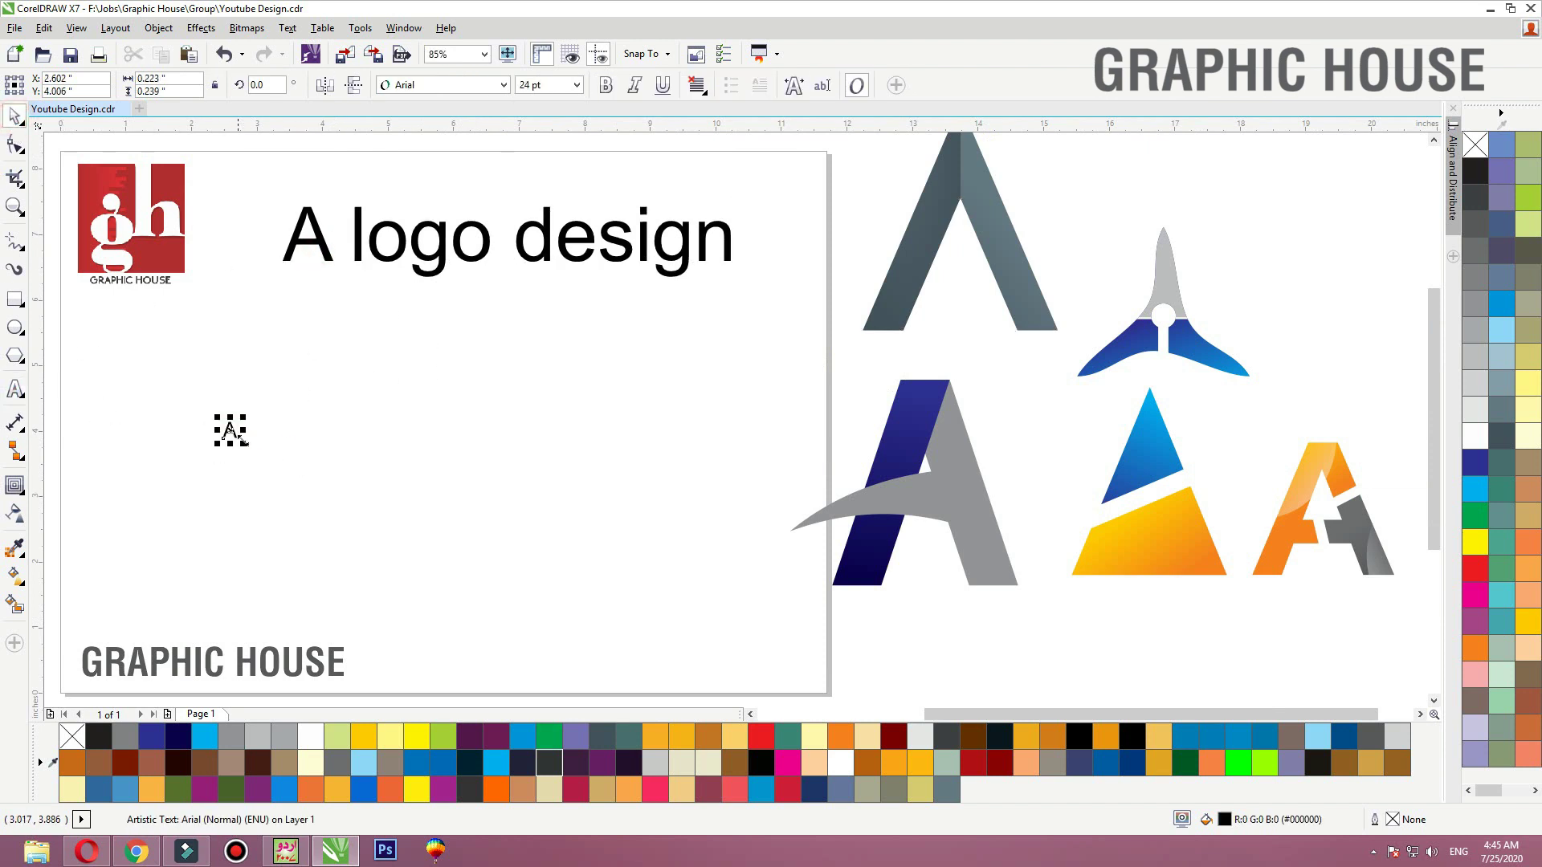
drag(241, 440, 416, 629)
drag(368, 562, 422, 521)
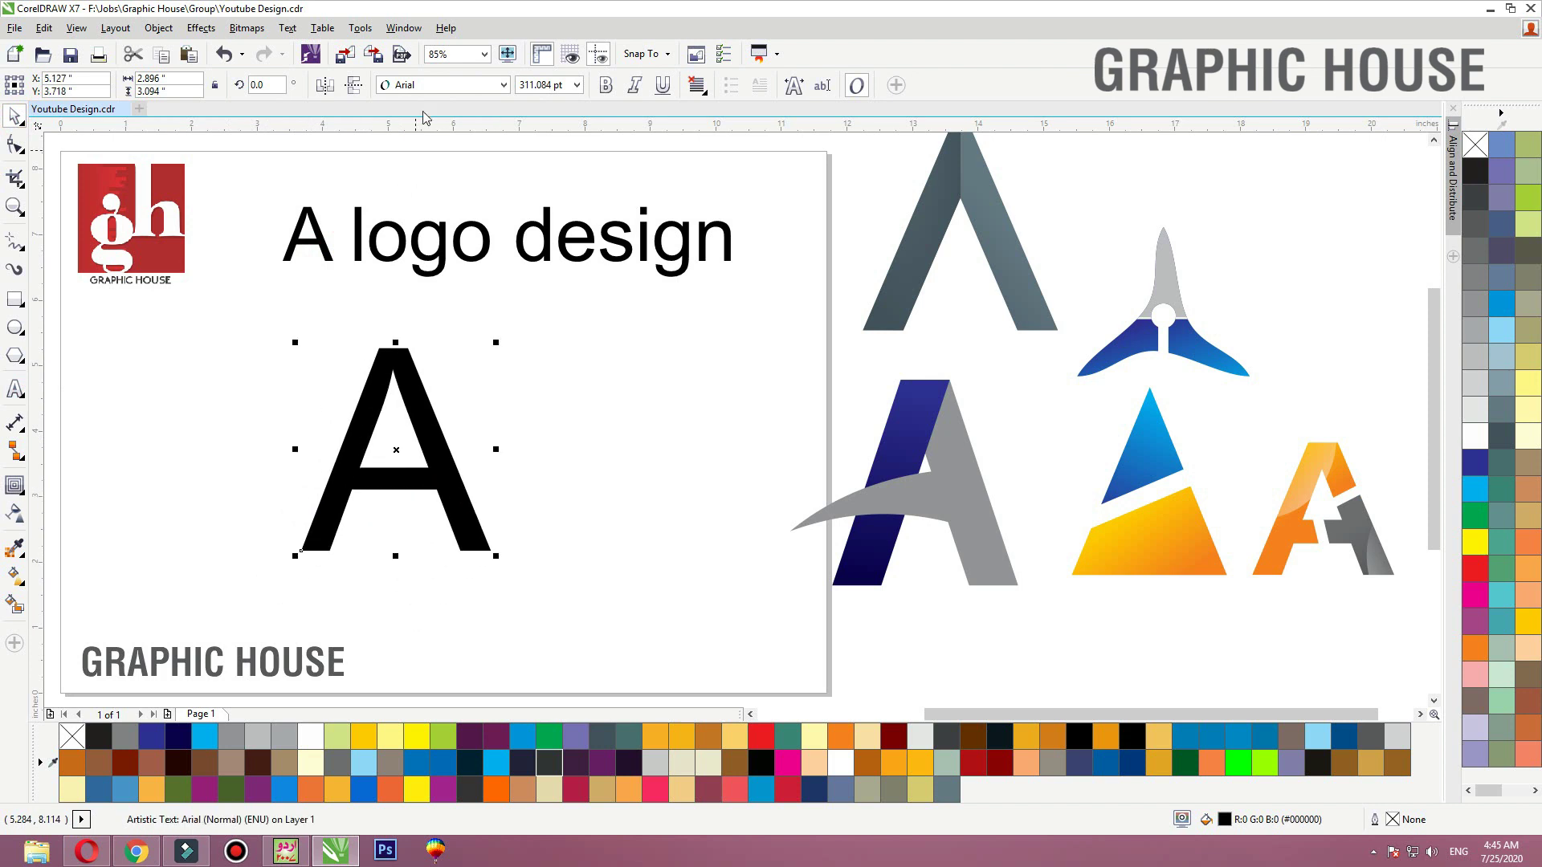
Try the AusPROBE, Bebas and Bebas Neue fonts on the letter A
click(432, 85)
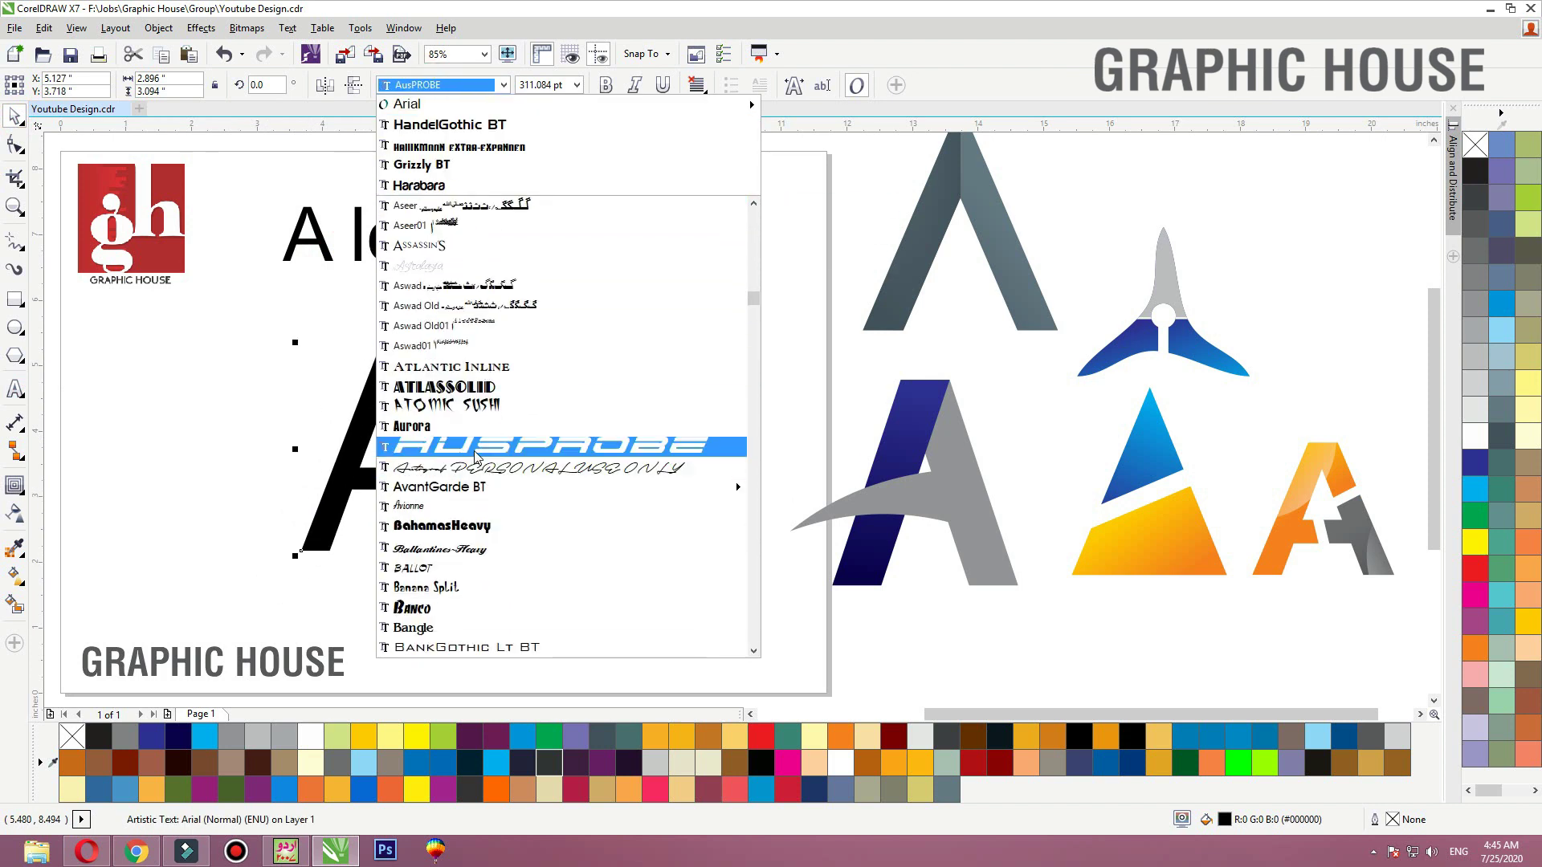
click(485, 444)
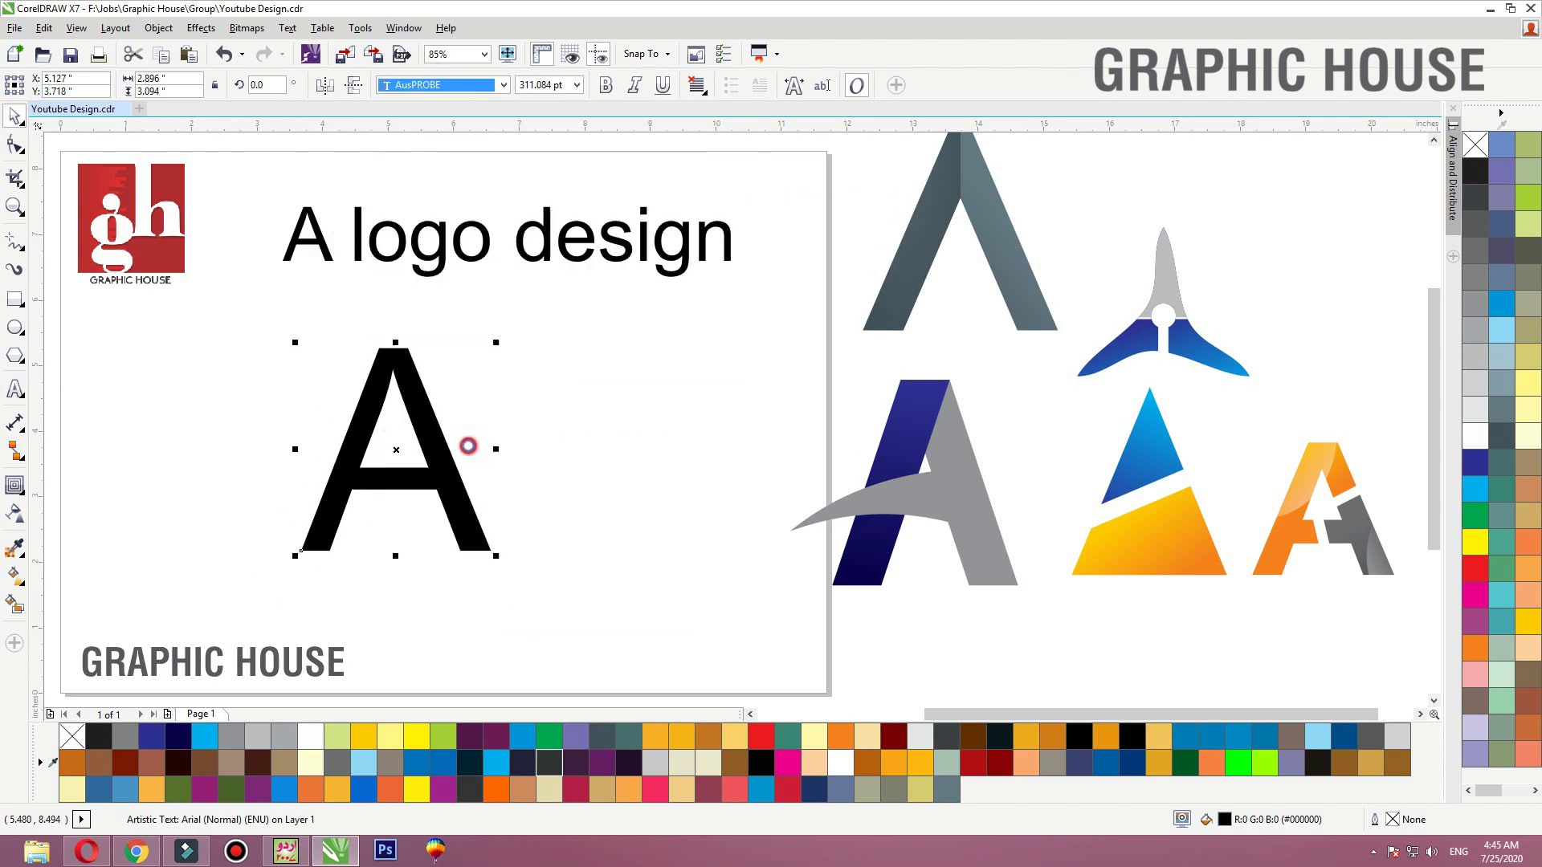
click(447, 86)
scroll(448, 402, down, 1)
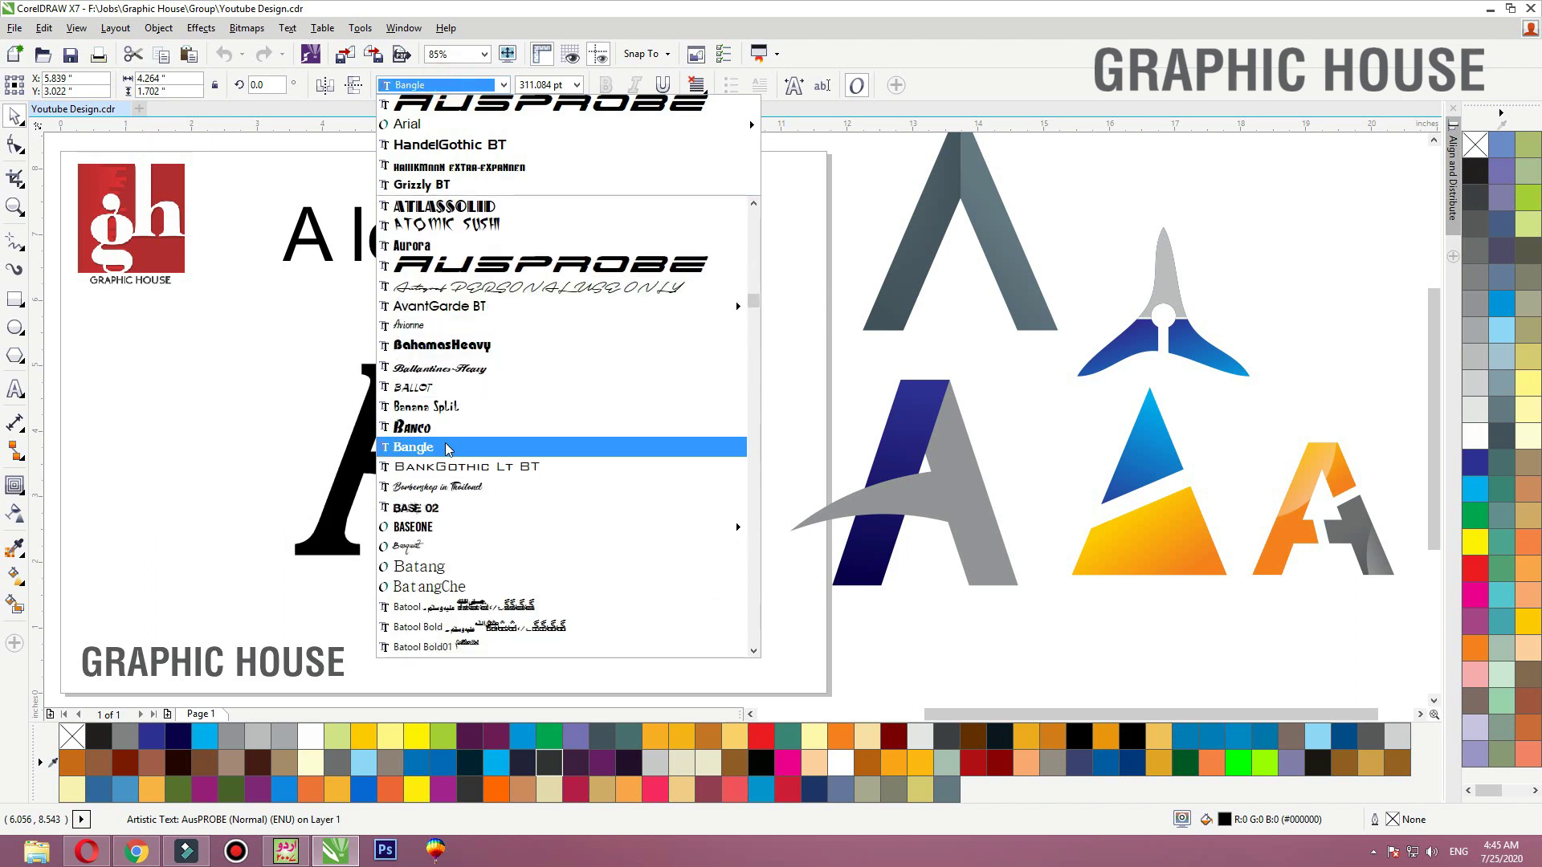
scroll(447, 450, down, 3)
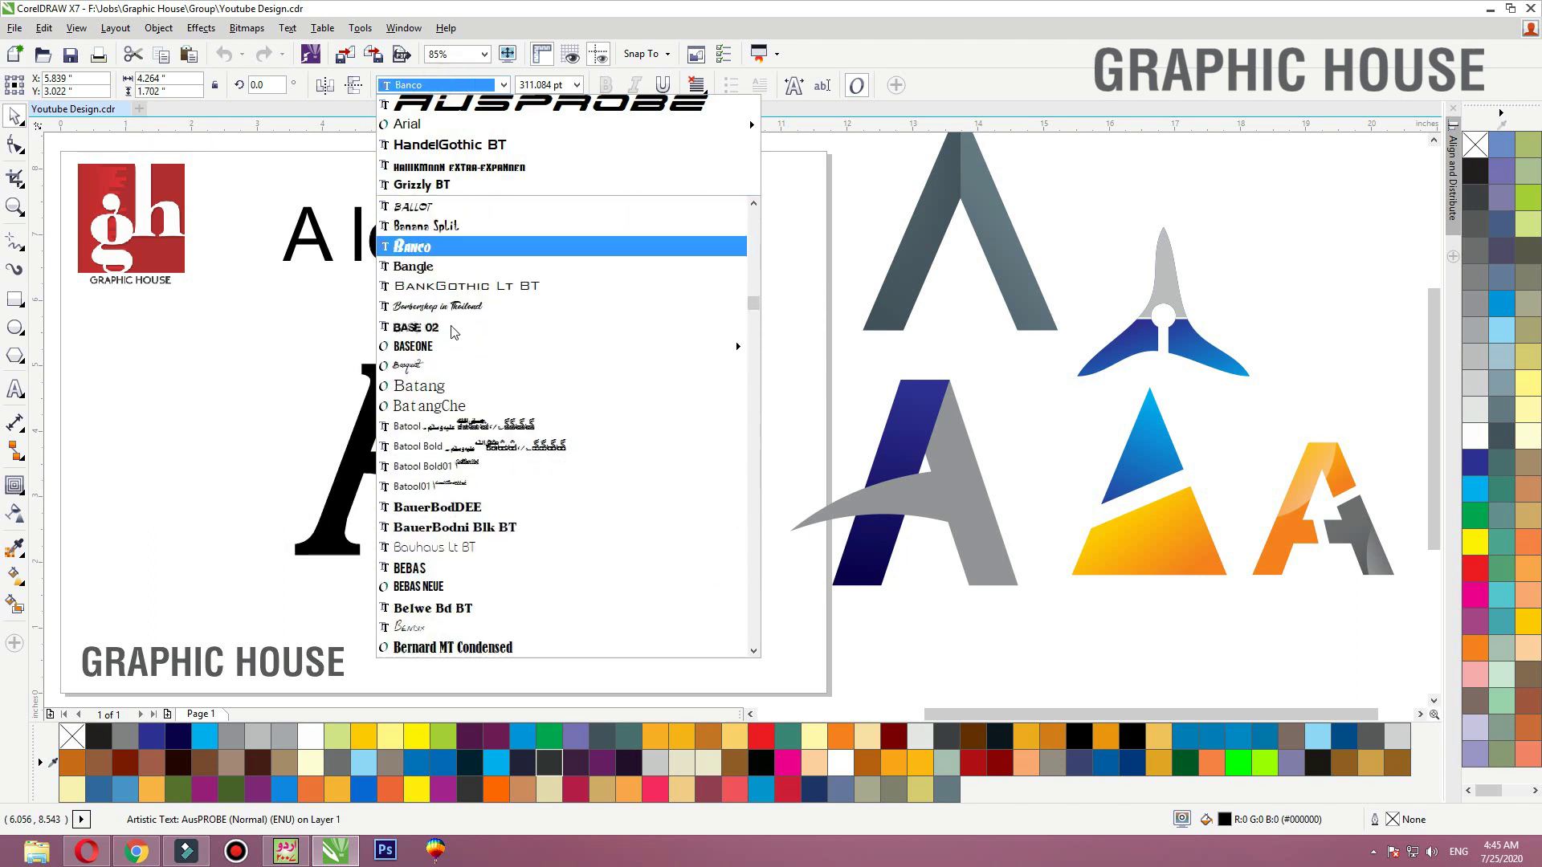
click(454, 568)
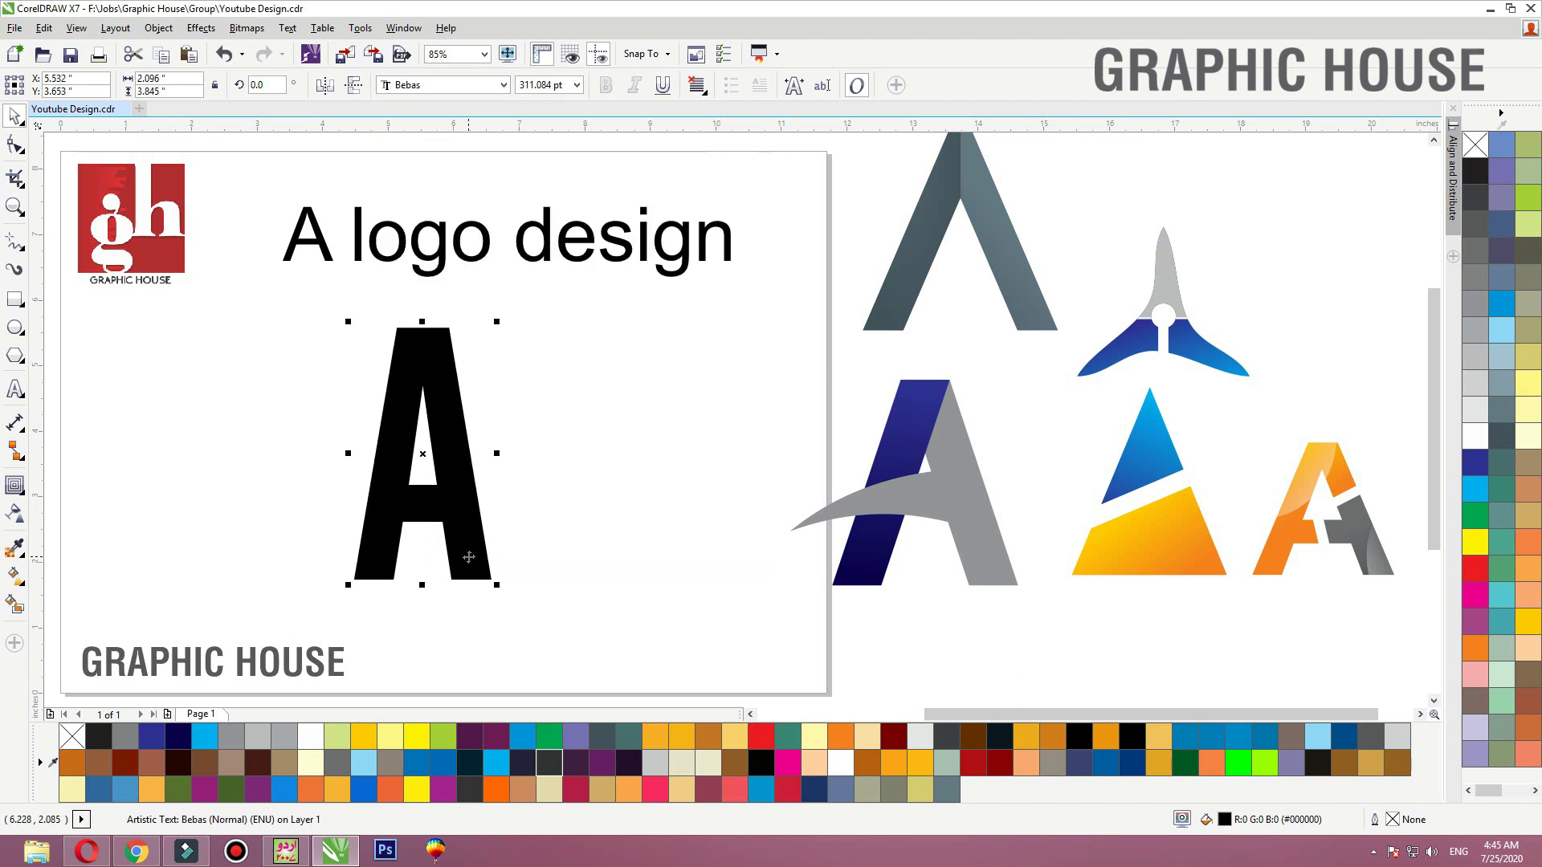
click(503, 85)
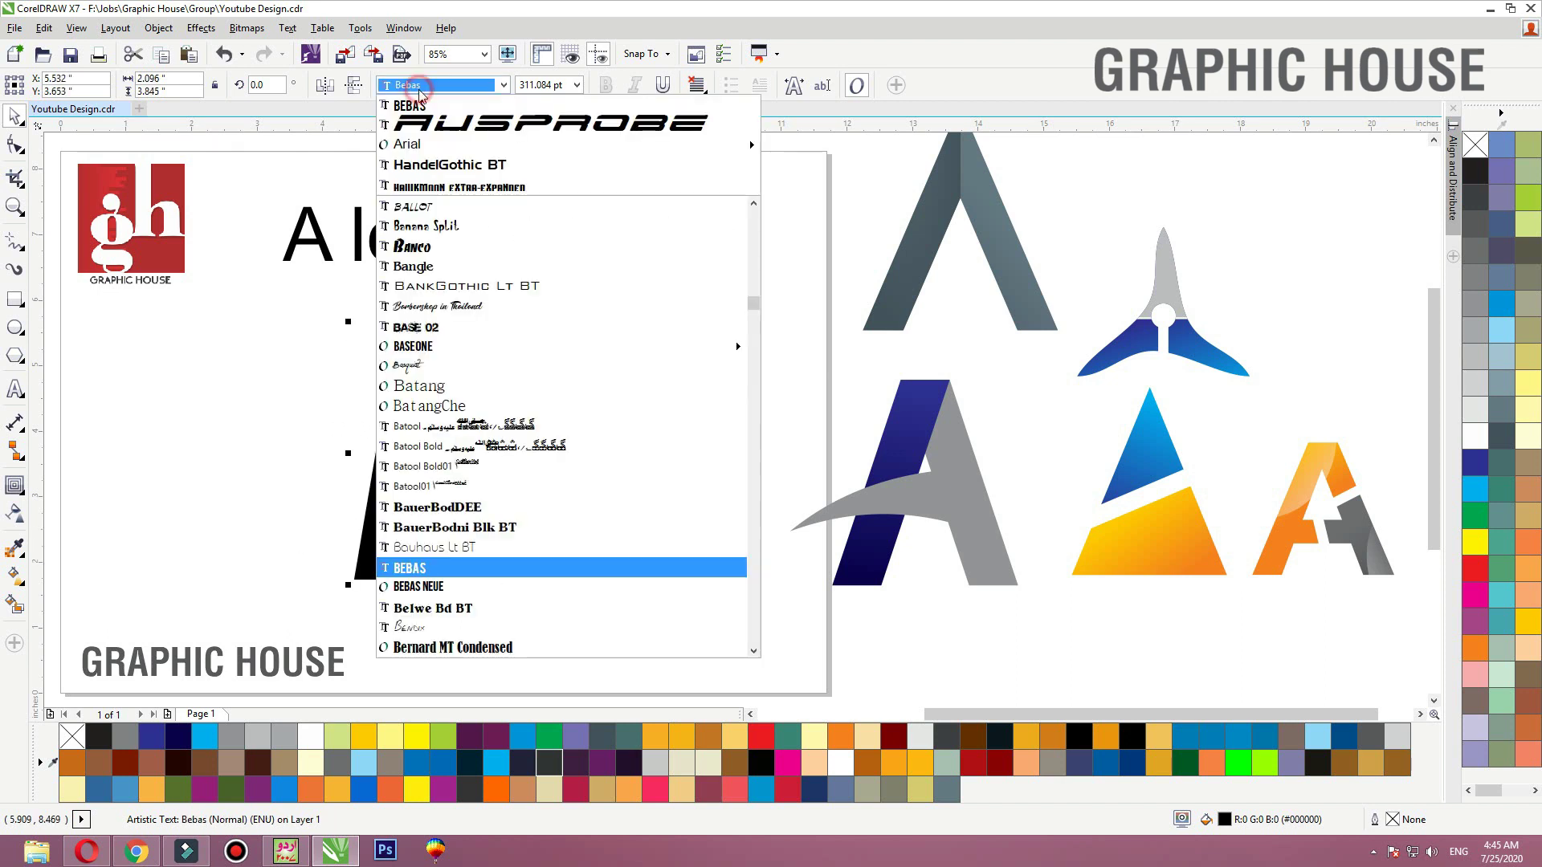
scroll(481, 482, down, 2)
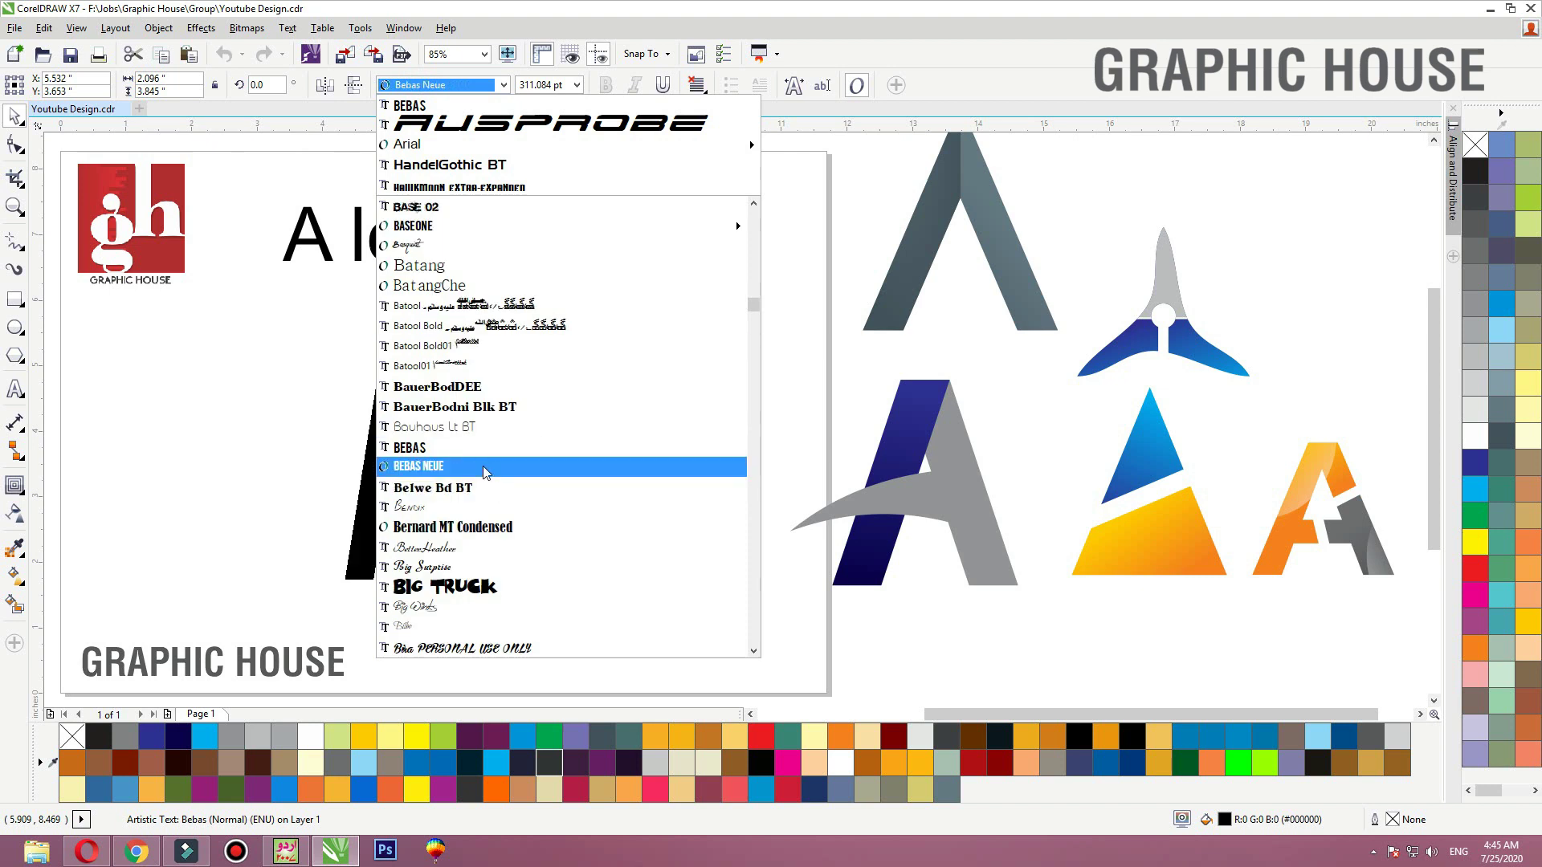
click(483, 465)
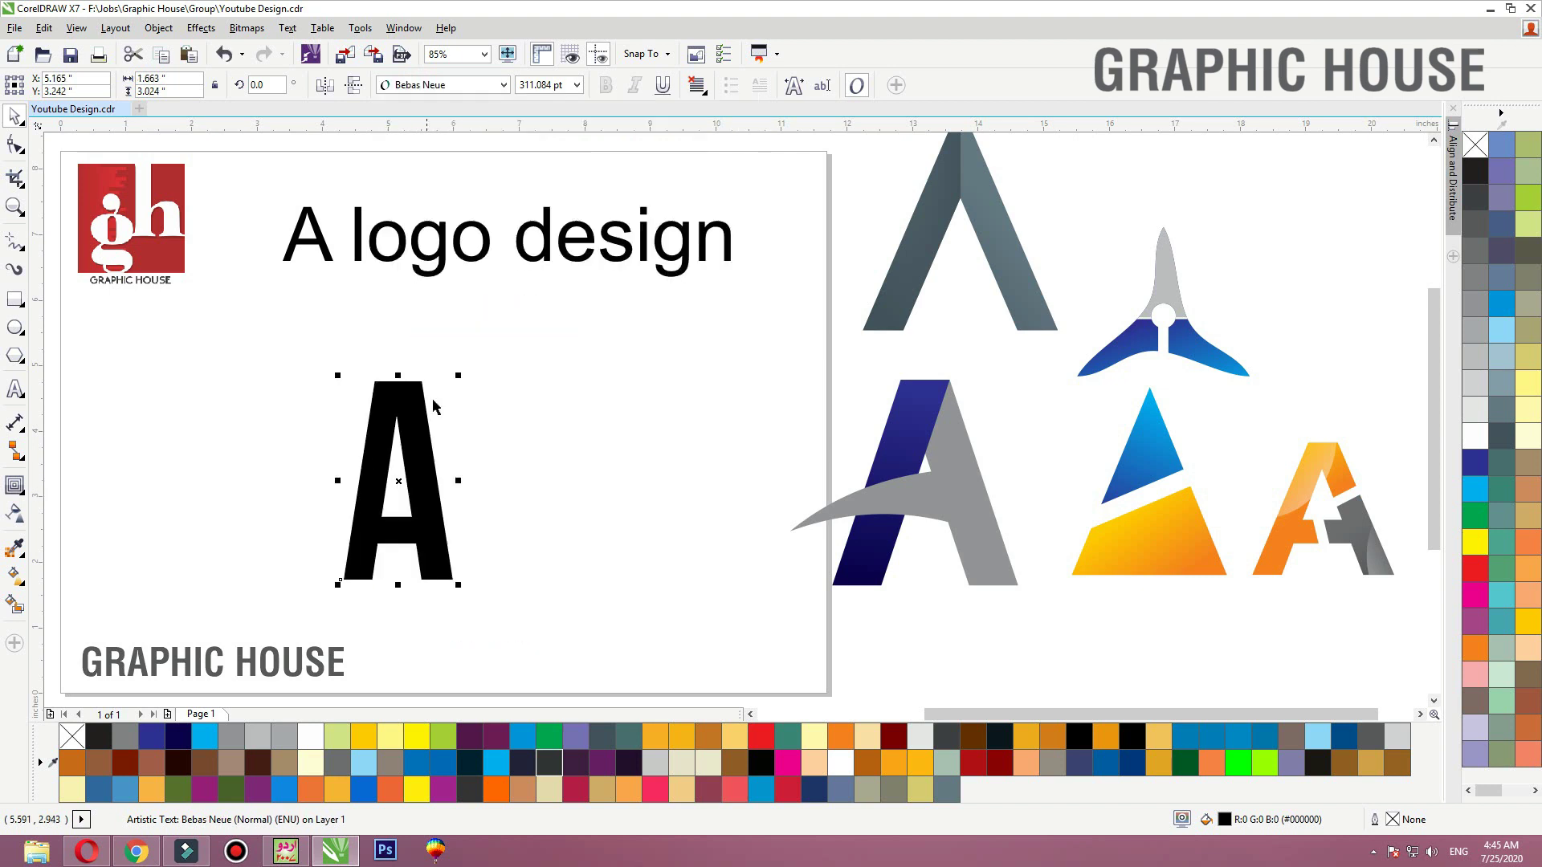
Set the letter A in bold Helvetica LT Std Cond and convert it to curves
click(503, 86)
scroll(495, 472, down, 3)
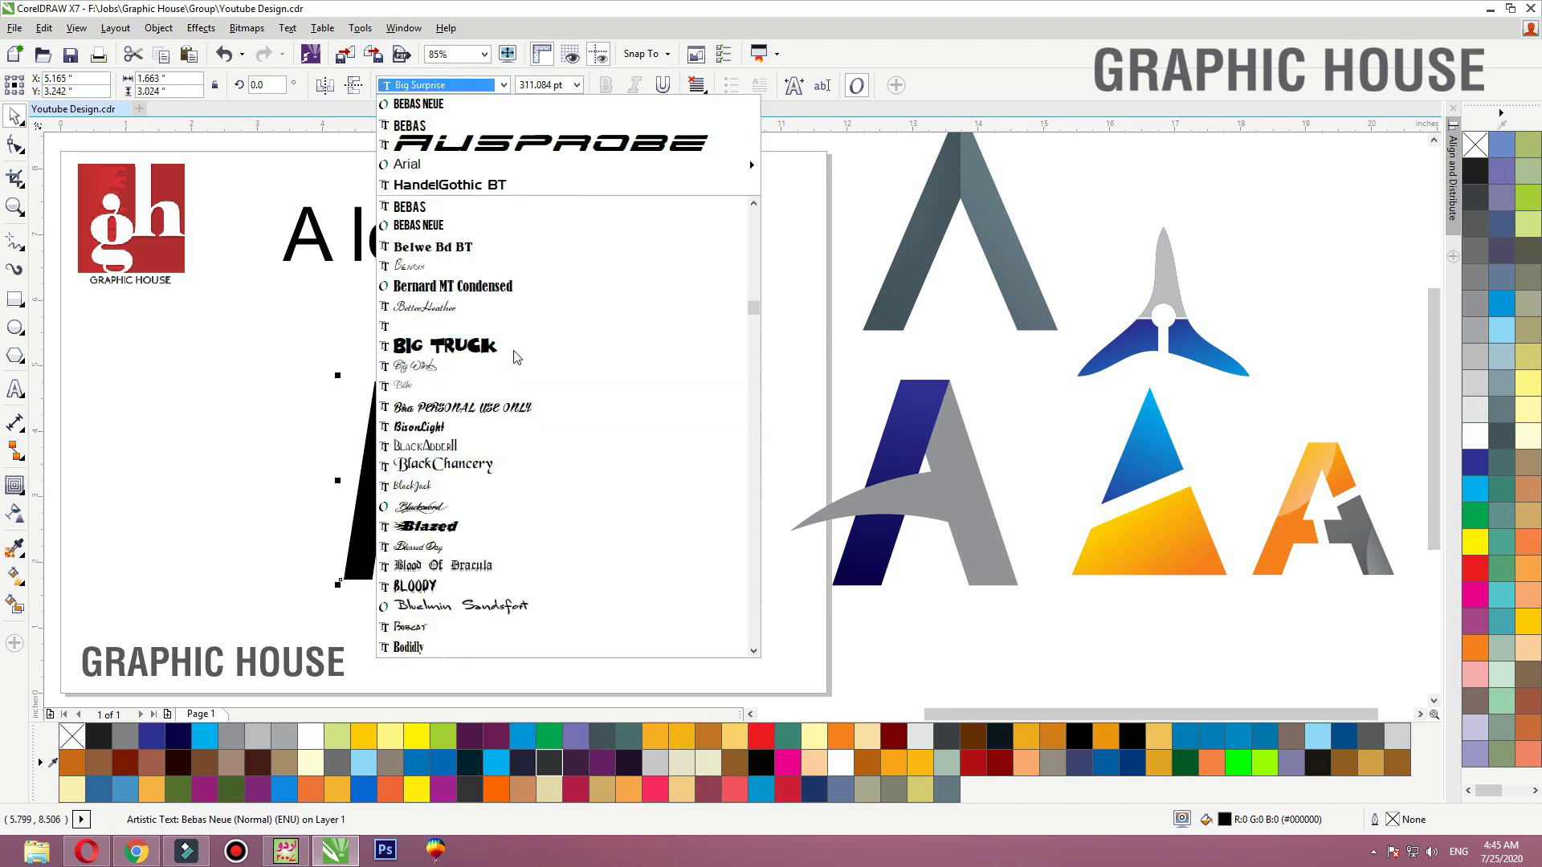
scroll(441, 440, down, 4)
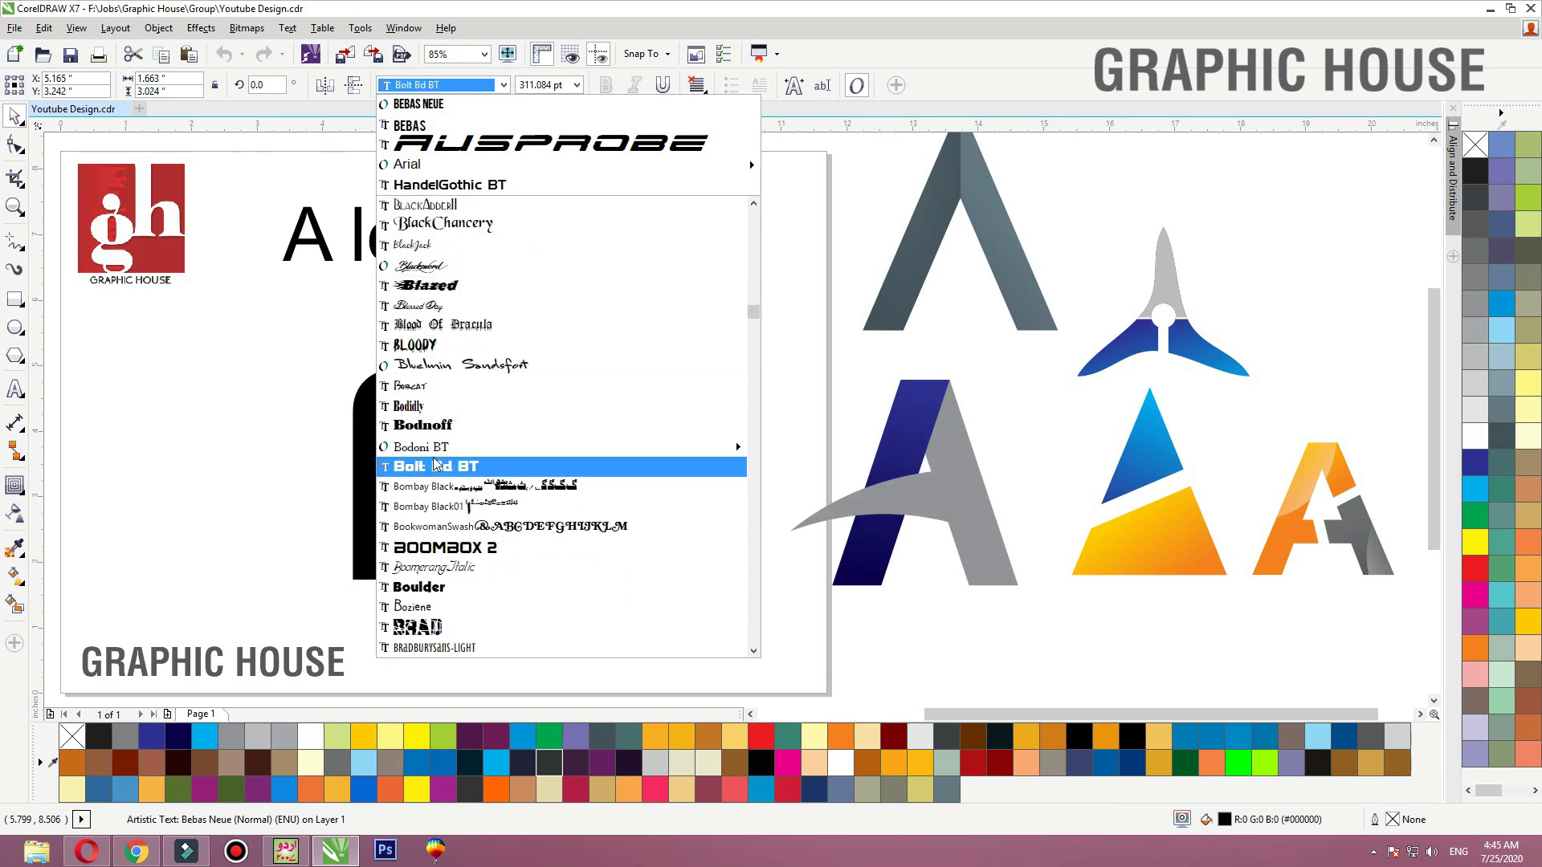
scroll(495, 403, down, 5)
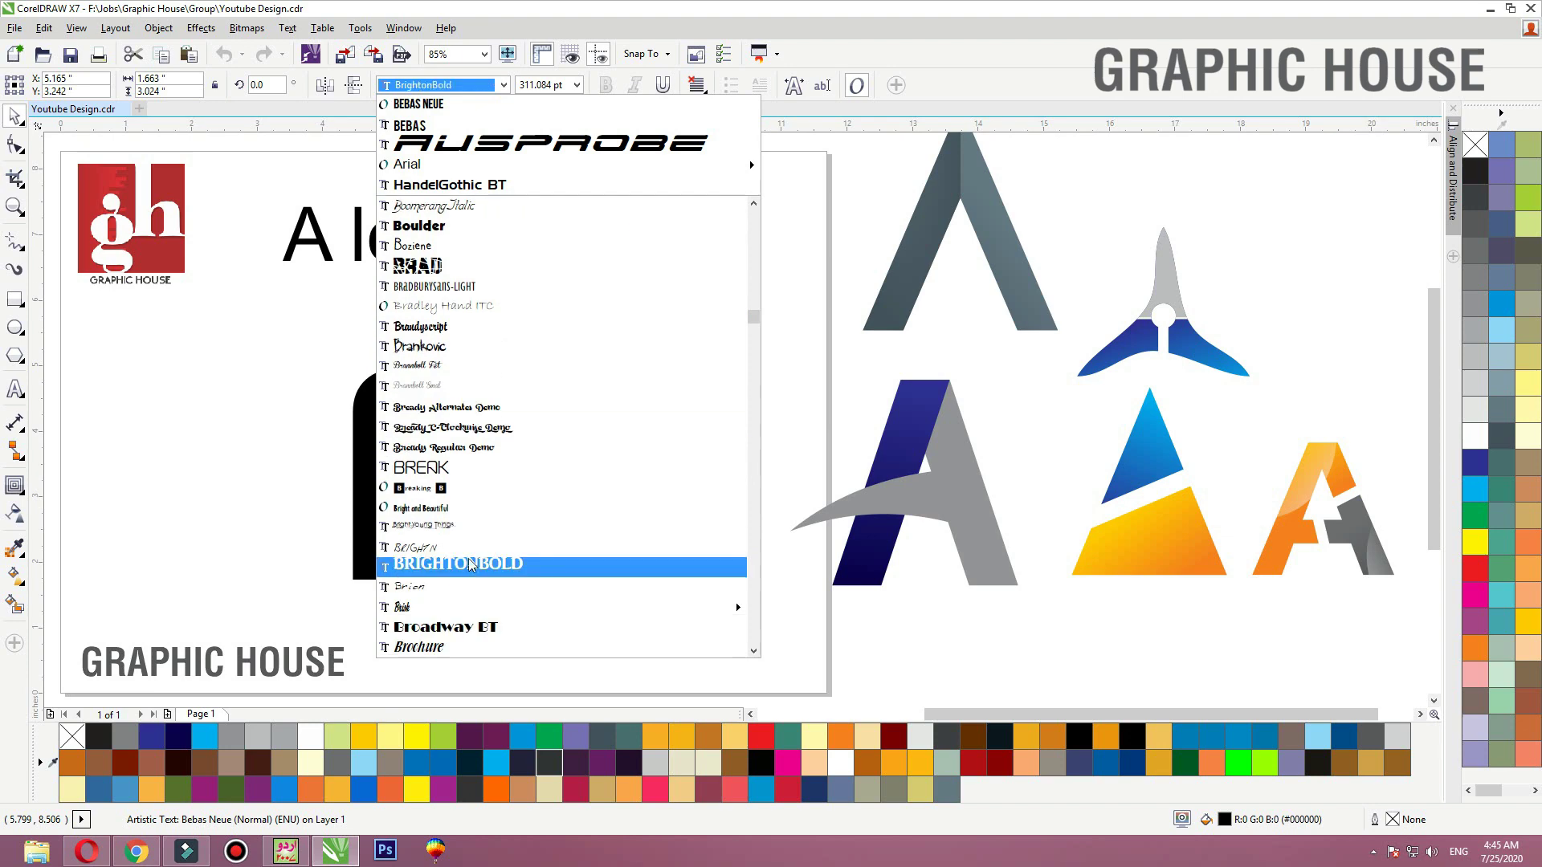
scroll(482, 526, down, 7)
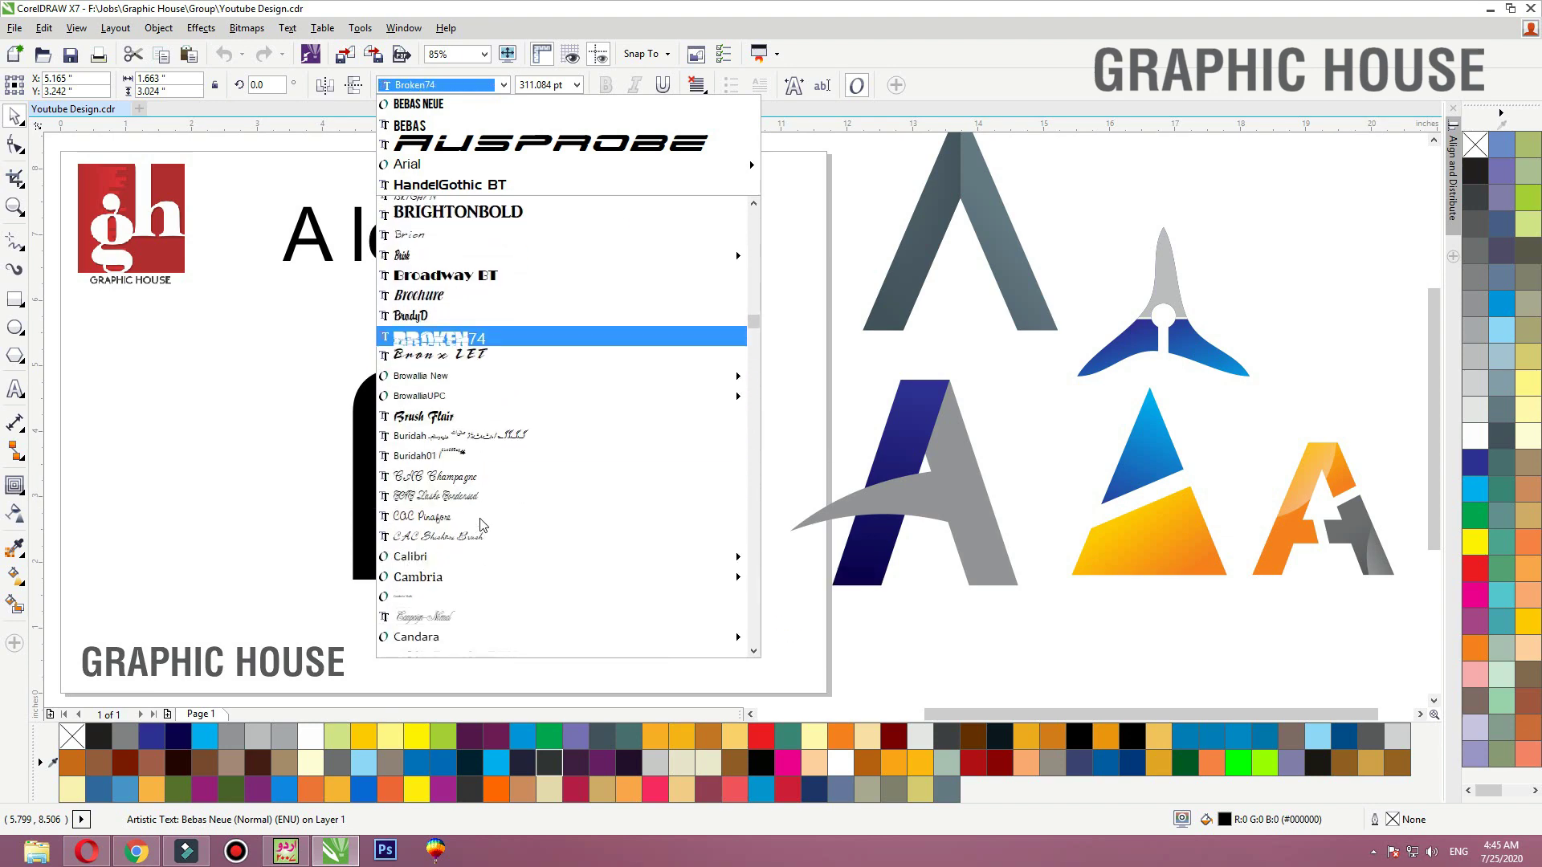
text(hel)
click(530, 207)
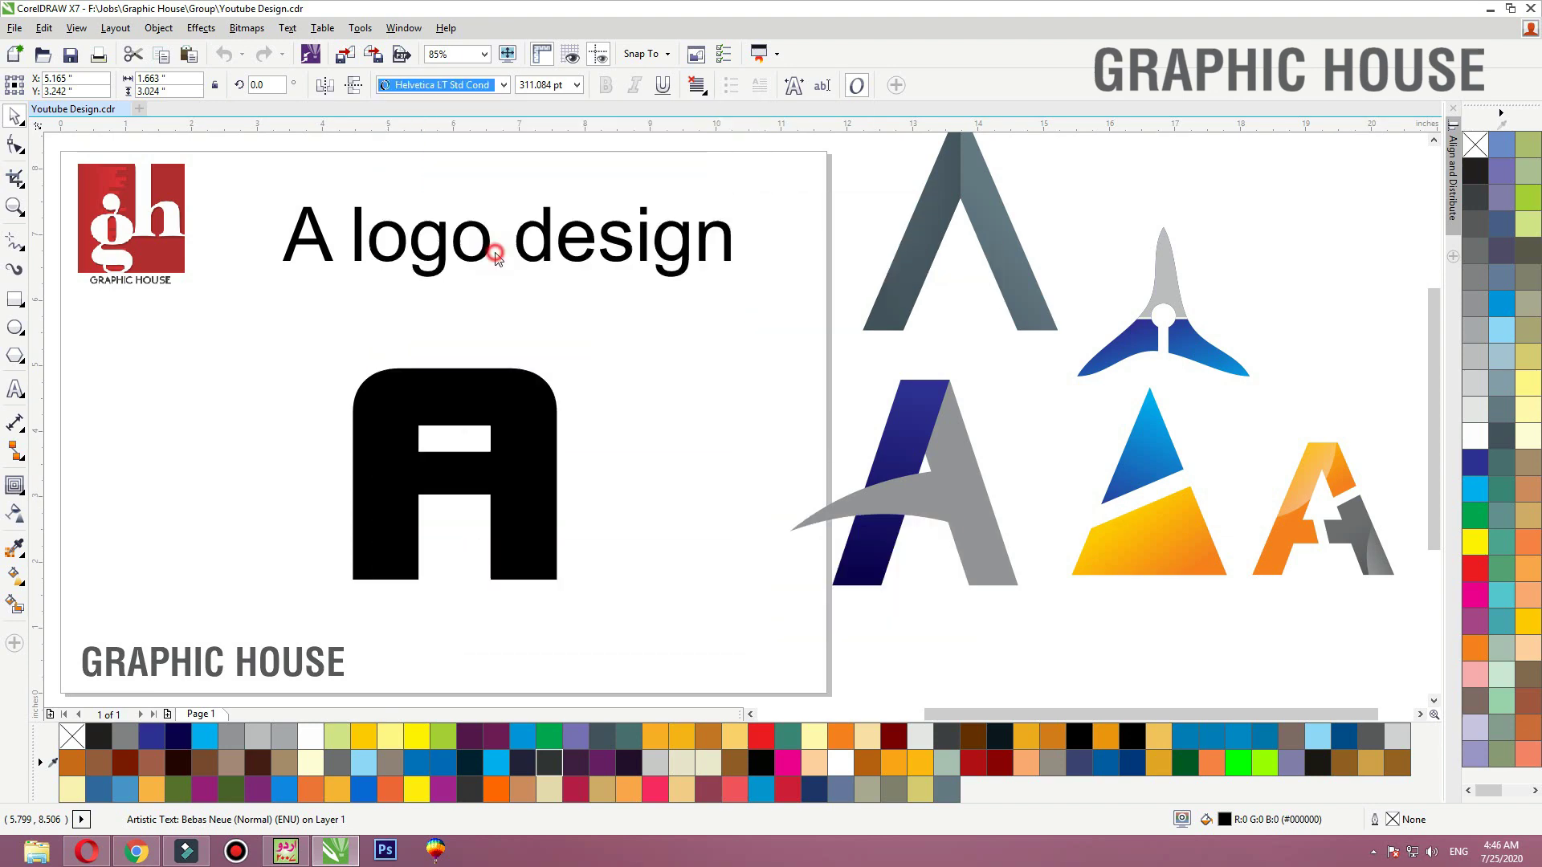
click(604, 86)
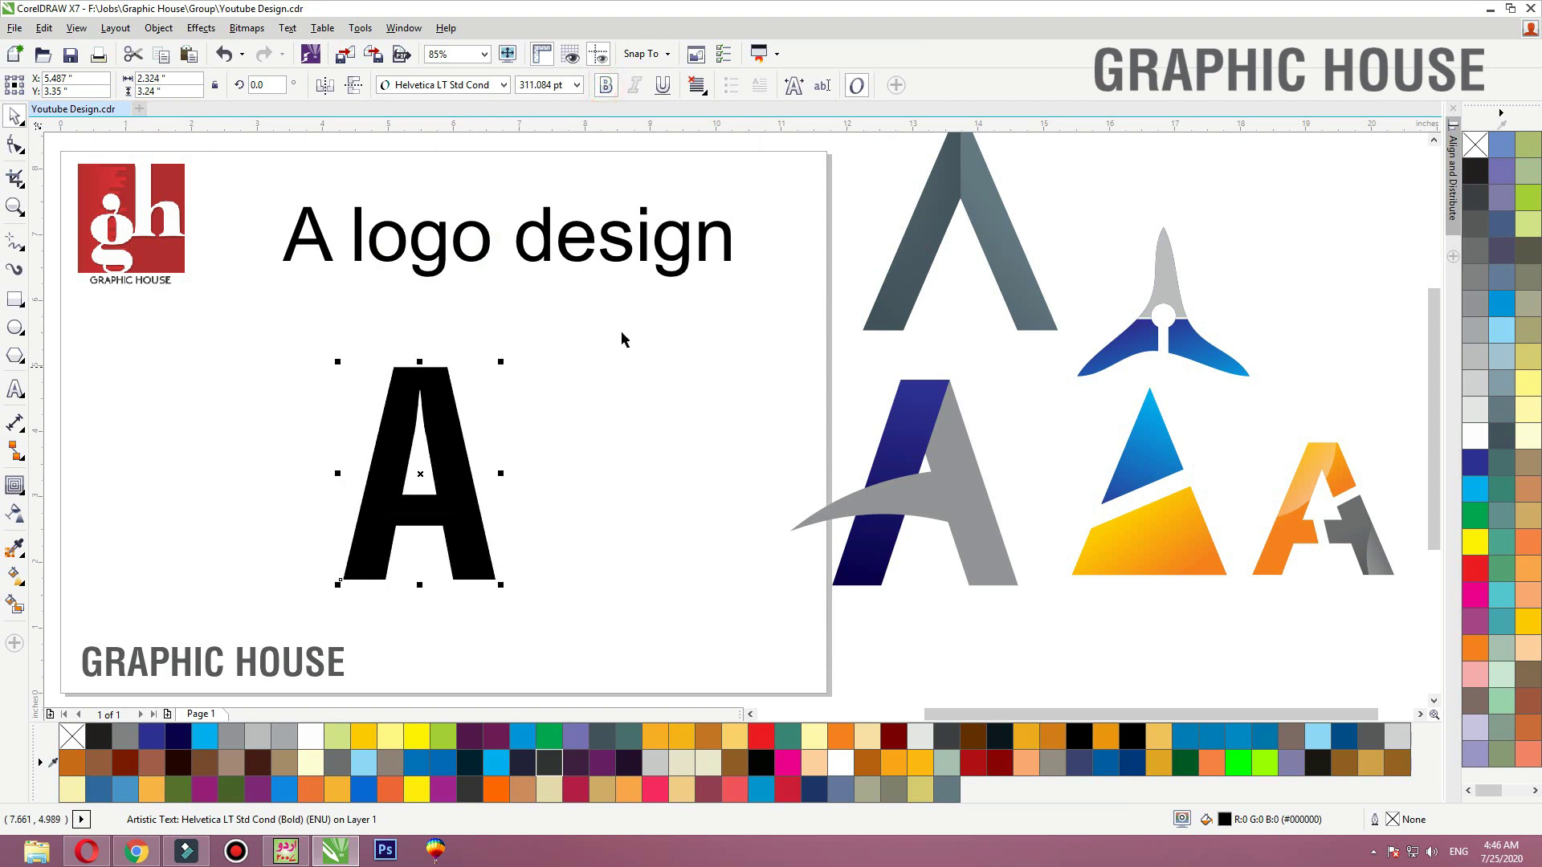
drag(704, 323, 268, 643)
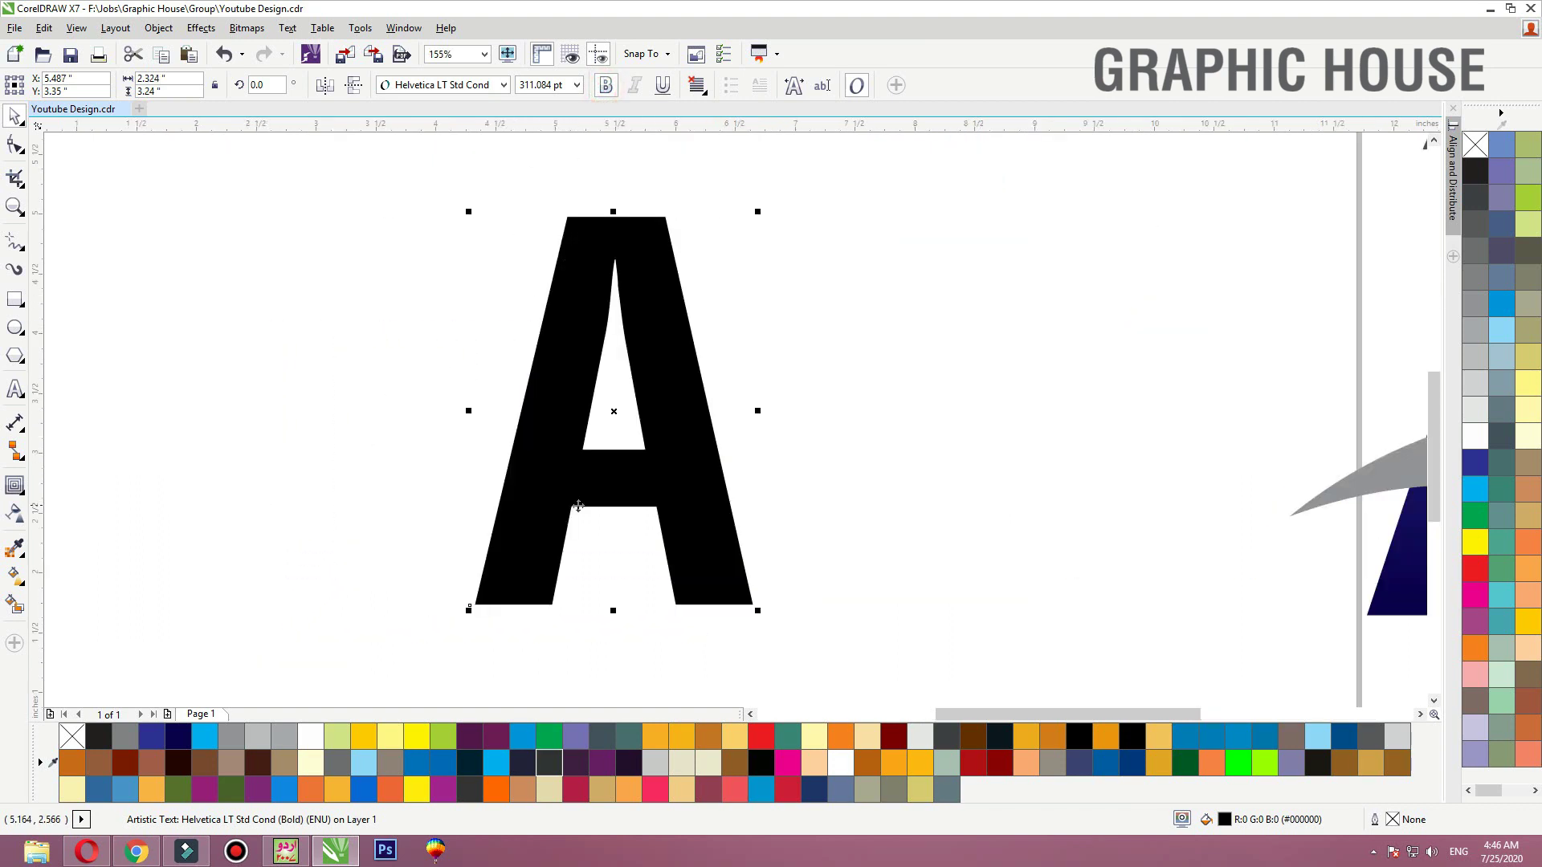
key(ctrl+q)
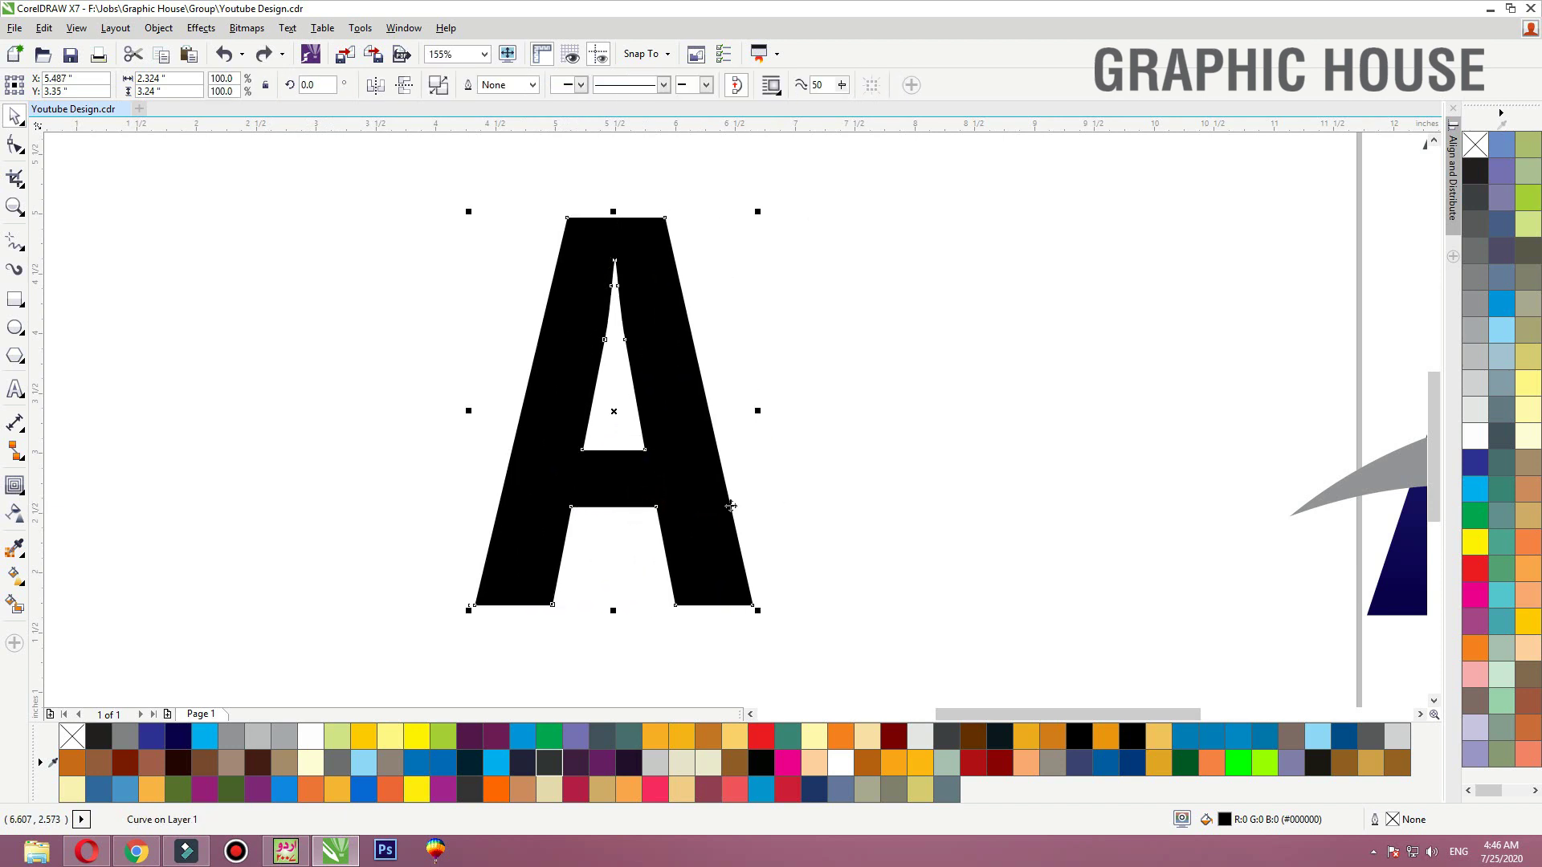
Draw a vertical rectangle about 0.2 × 1.58 inches across the middle of the A's crossbar, filled green without an outline
click(14, 299)
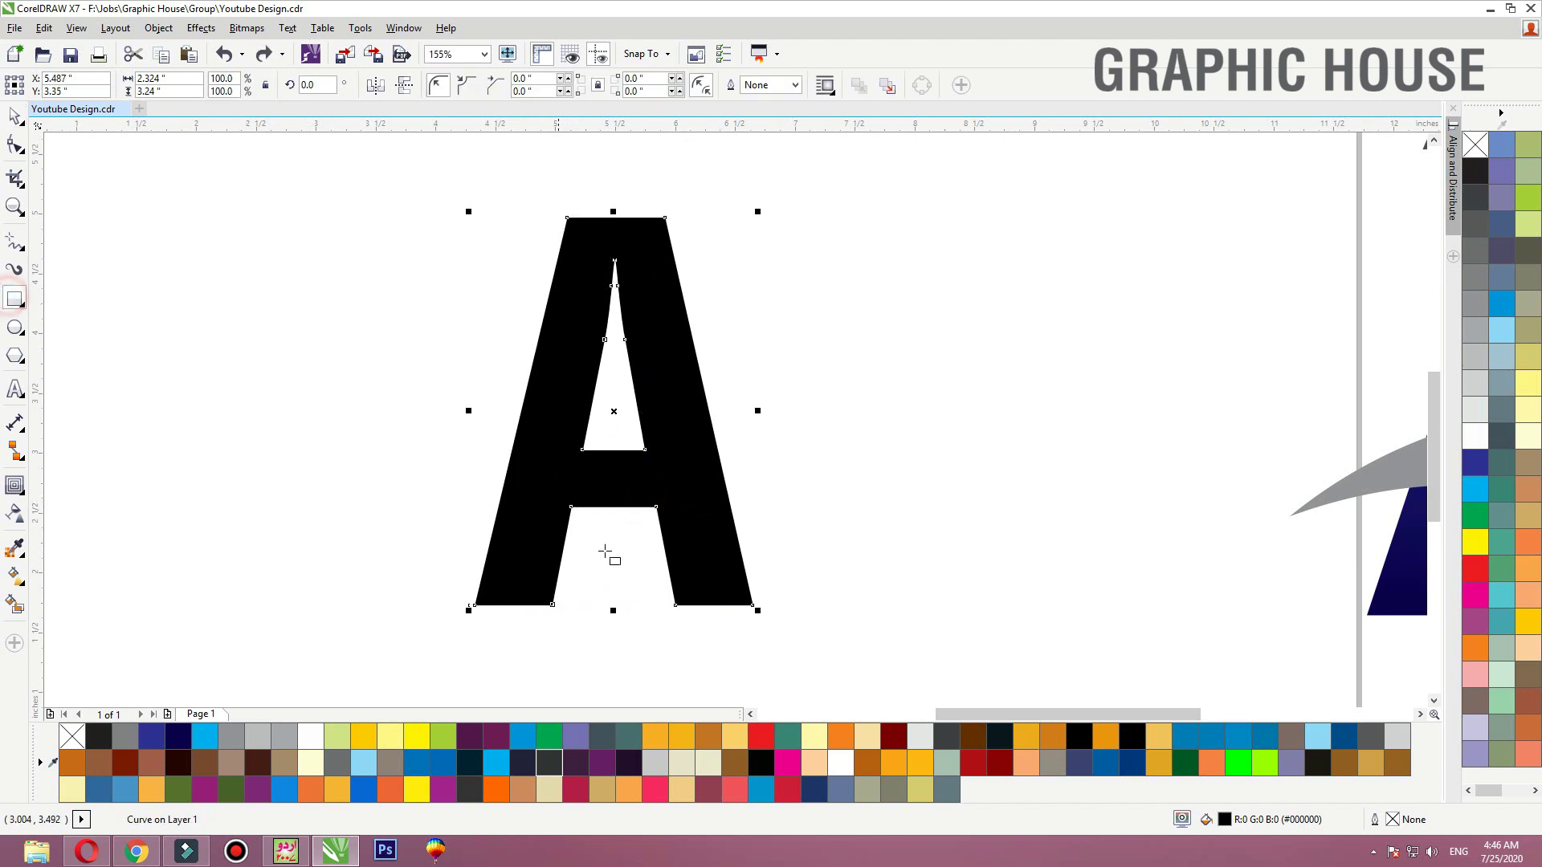
drag(603, 420, 626, 611)
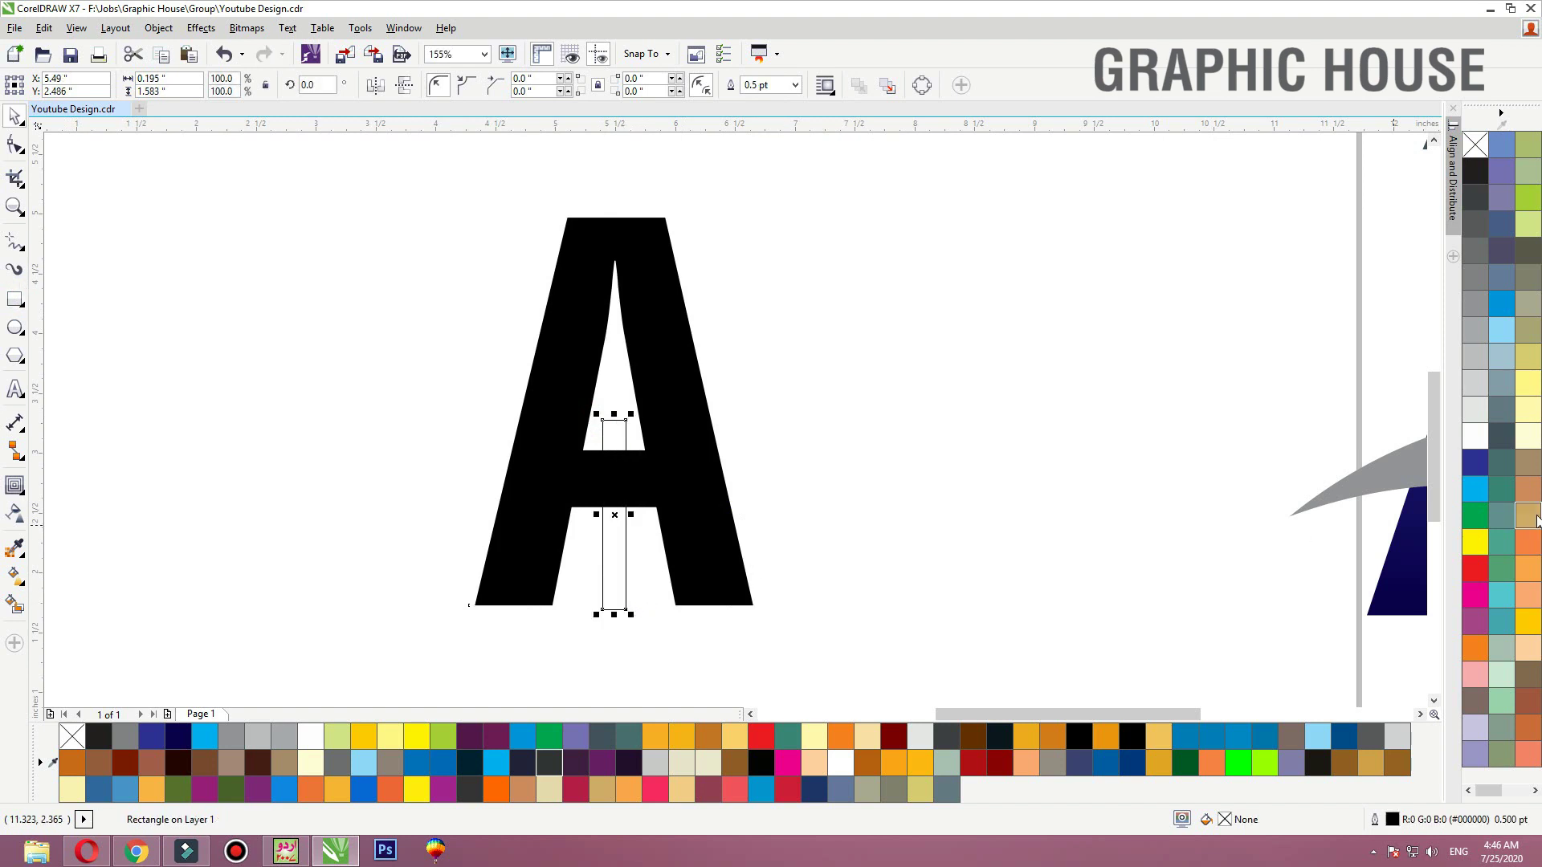
click(1477, 523)
right_click(1476, 146)
Skew the green rectangle so it slants down toward the A's right leg, about 0.55 inches wide overall
drag(911, 374, 441, 632)
click(600, 604)
drag(601, 663, 696, 664)
click(738, 679)
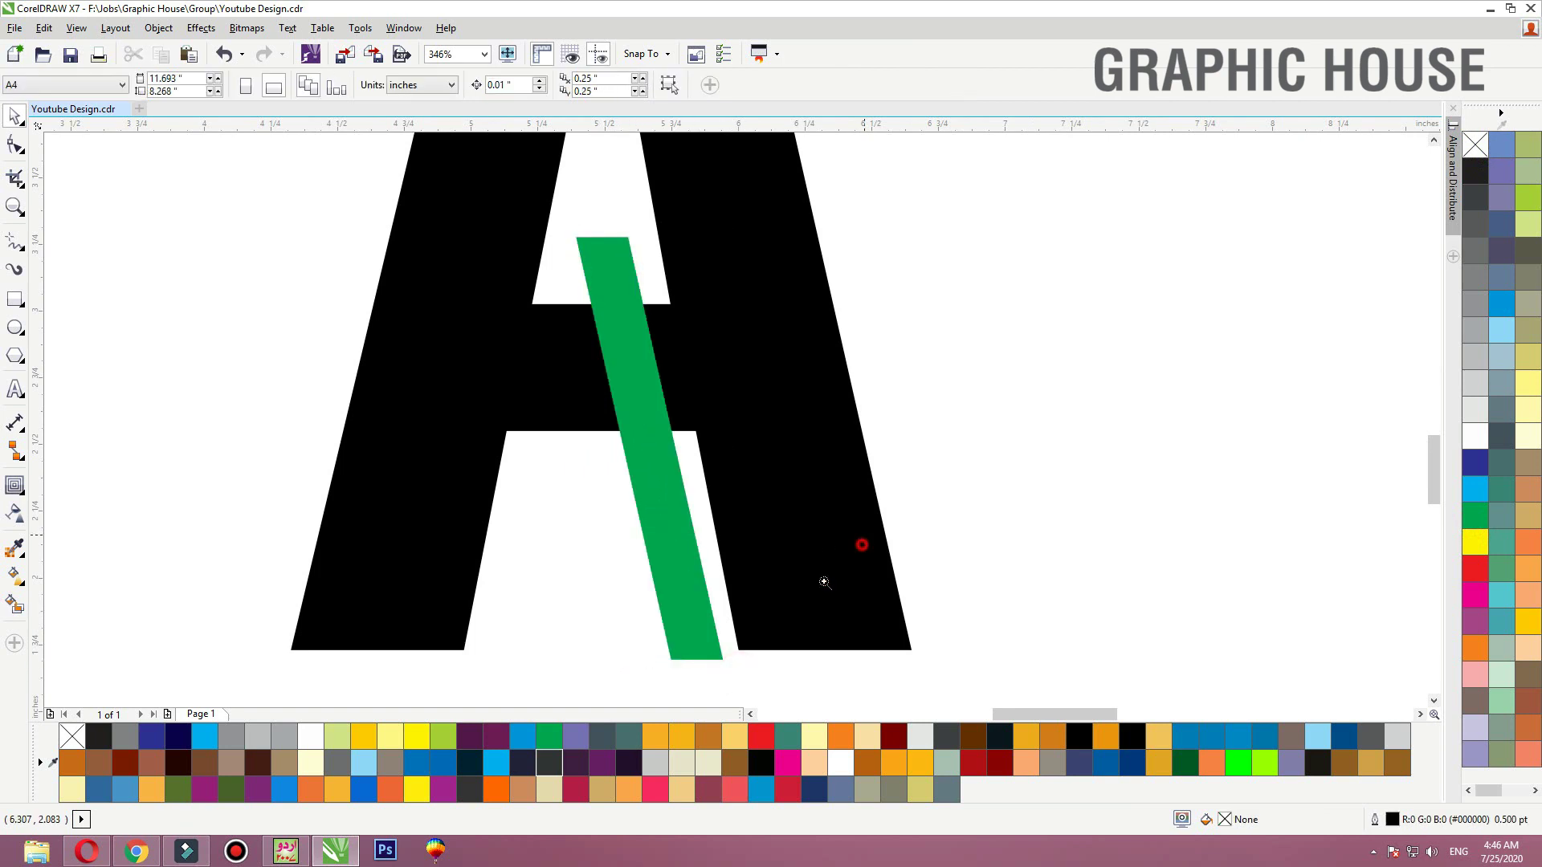
scroll(764, 634, up, 3)
click(788, 632)
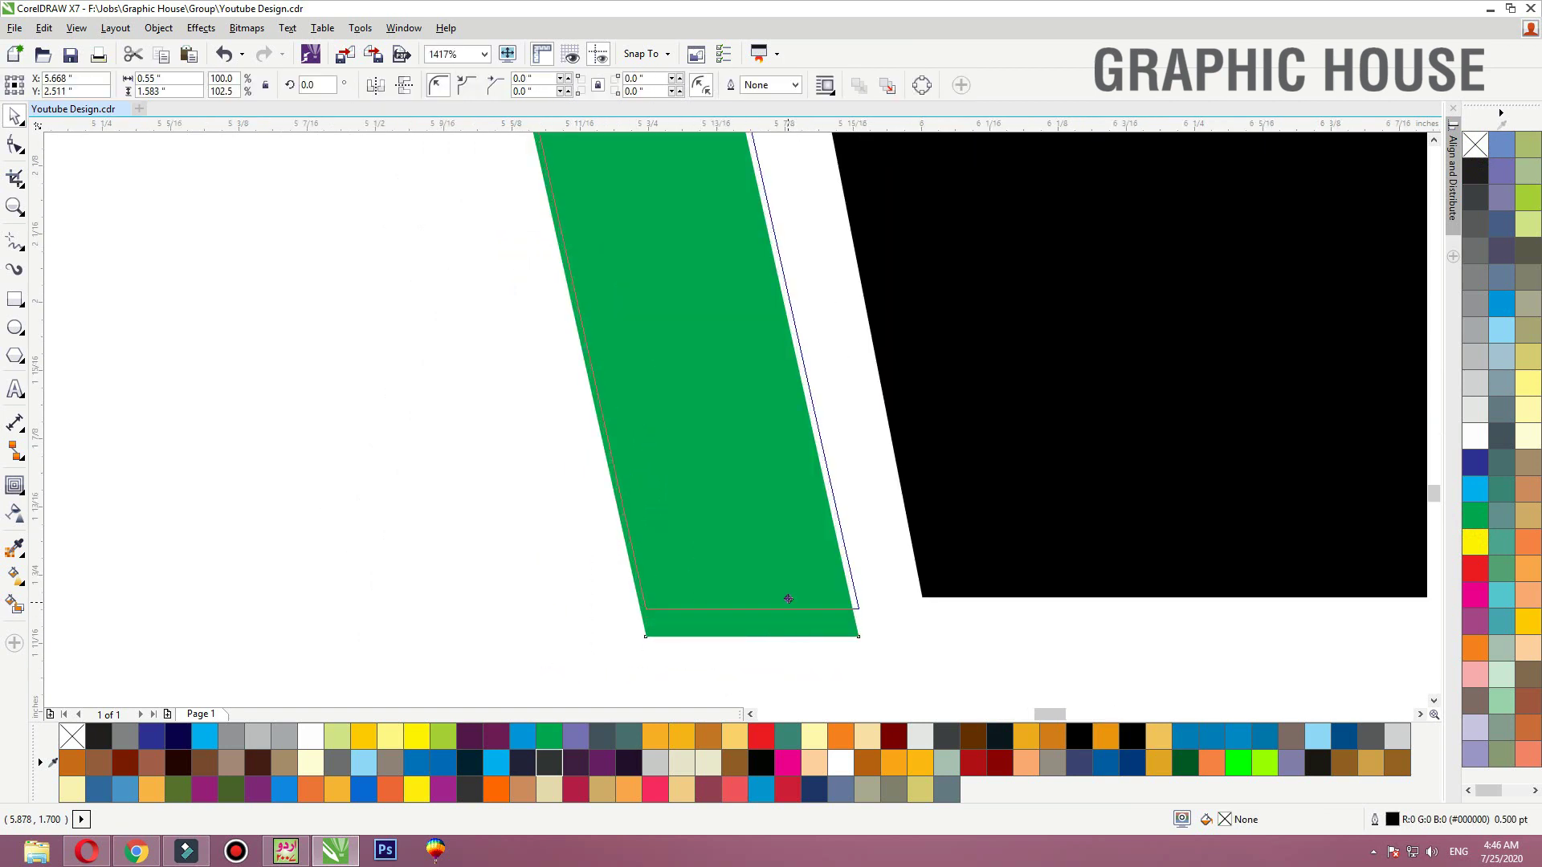
scroll(803, 630, down, 3)
key(ctrl+z)
click(836, 630)
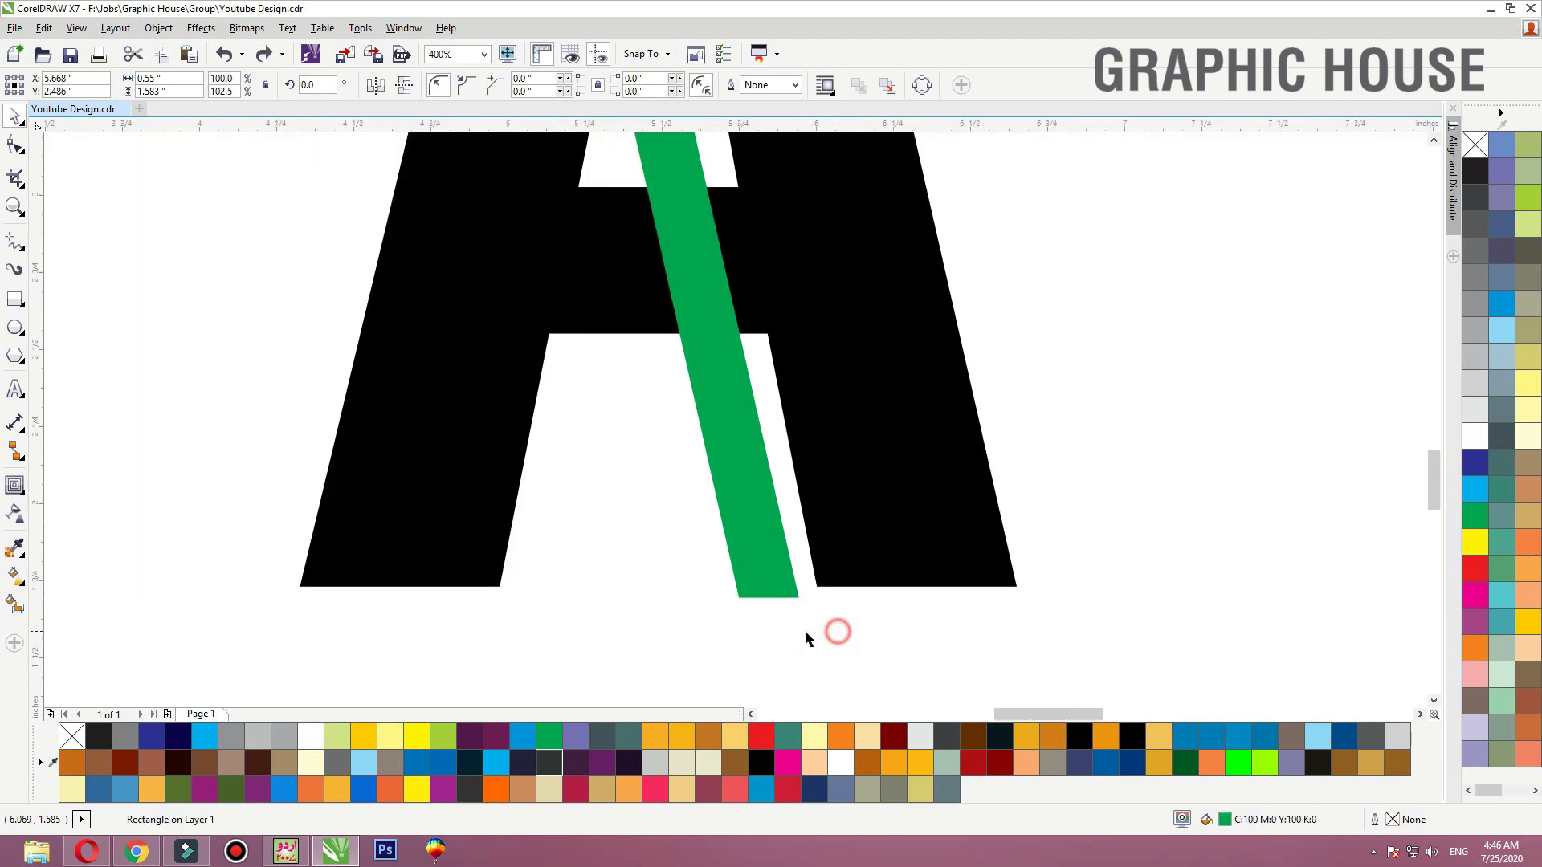
Reduce the green bar's slant to match the right leg's inner edge, about 0.49 inches wide overall
scroll(806, 630, down, 1)
click(782, 562)
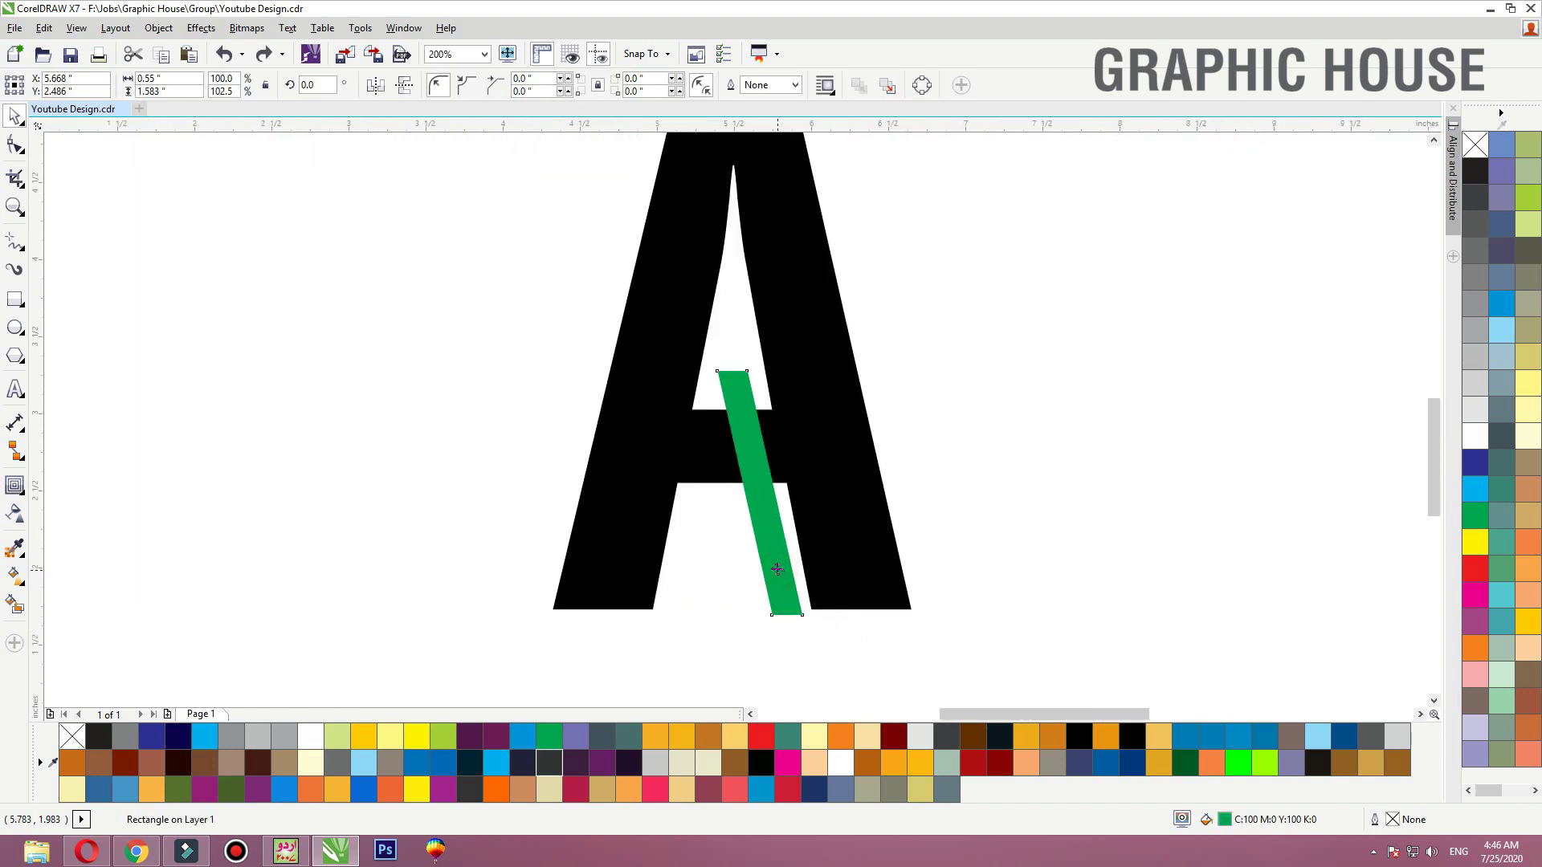
click(777, 569)
click(745, 485)
key(F2)
drag(907, 345, 517, 615)
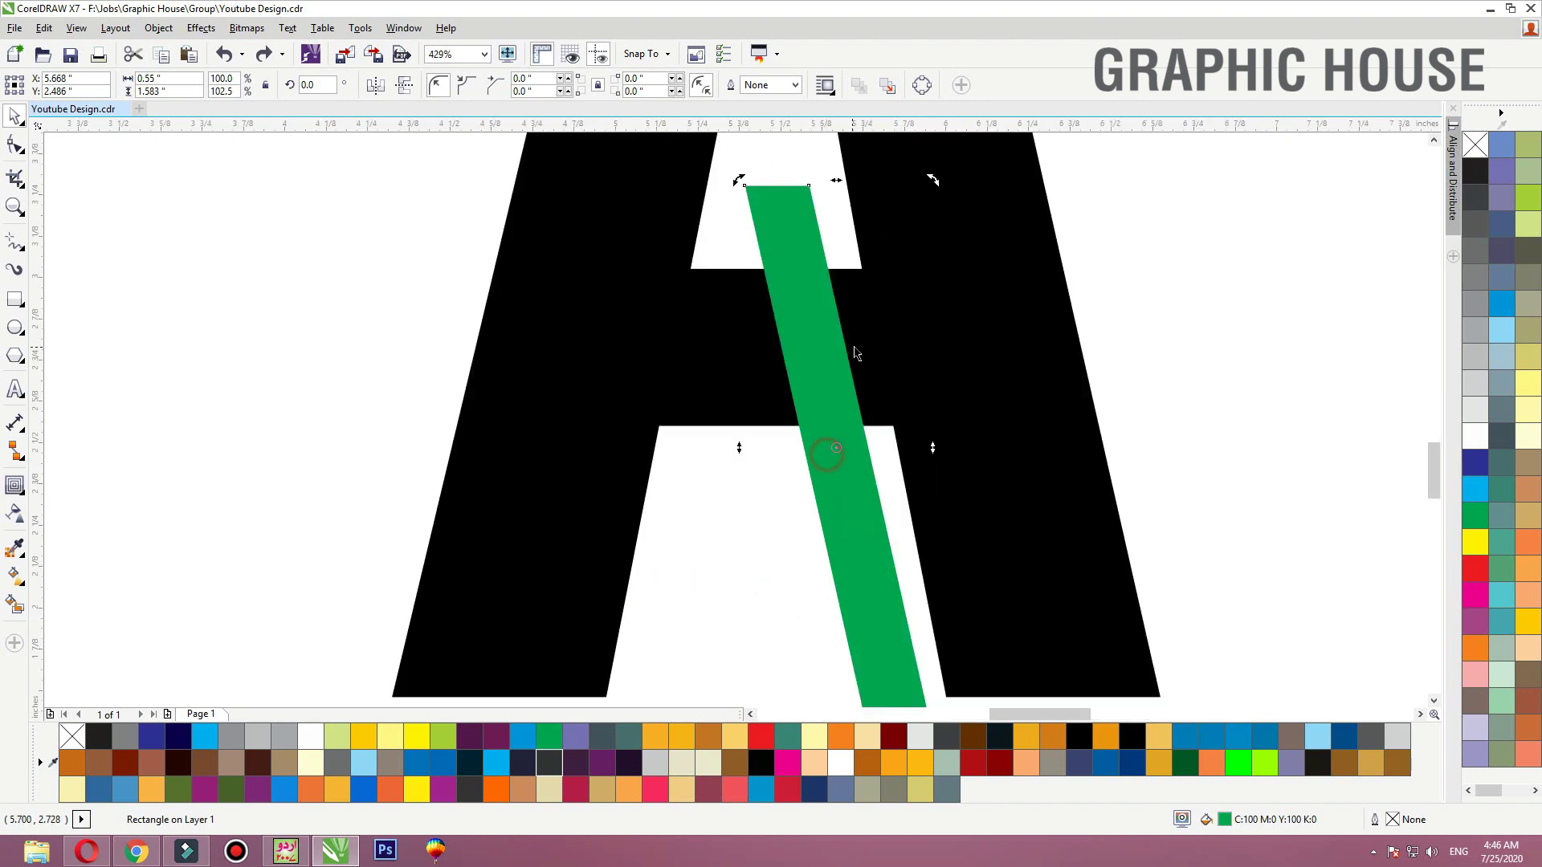
scroll(856, 353, down, 2)
drag(850, 522, 841, 522)
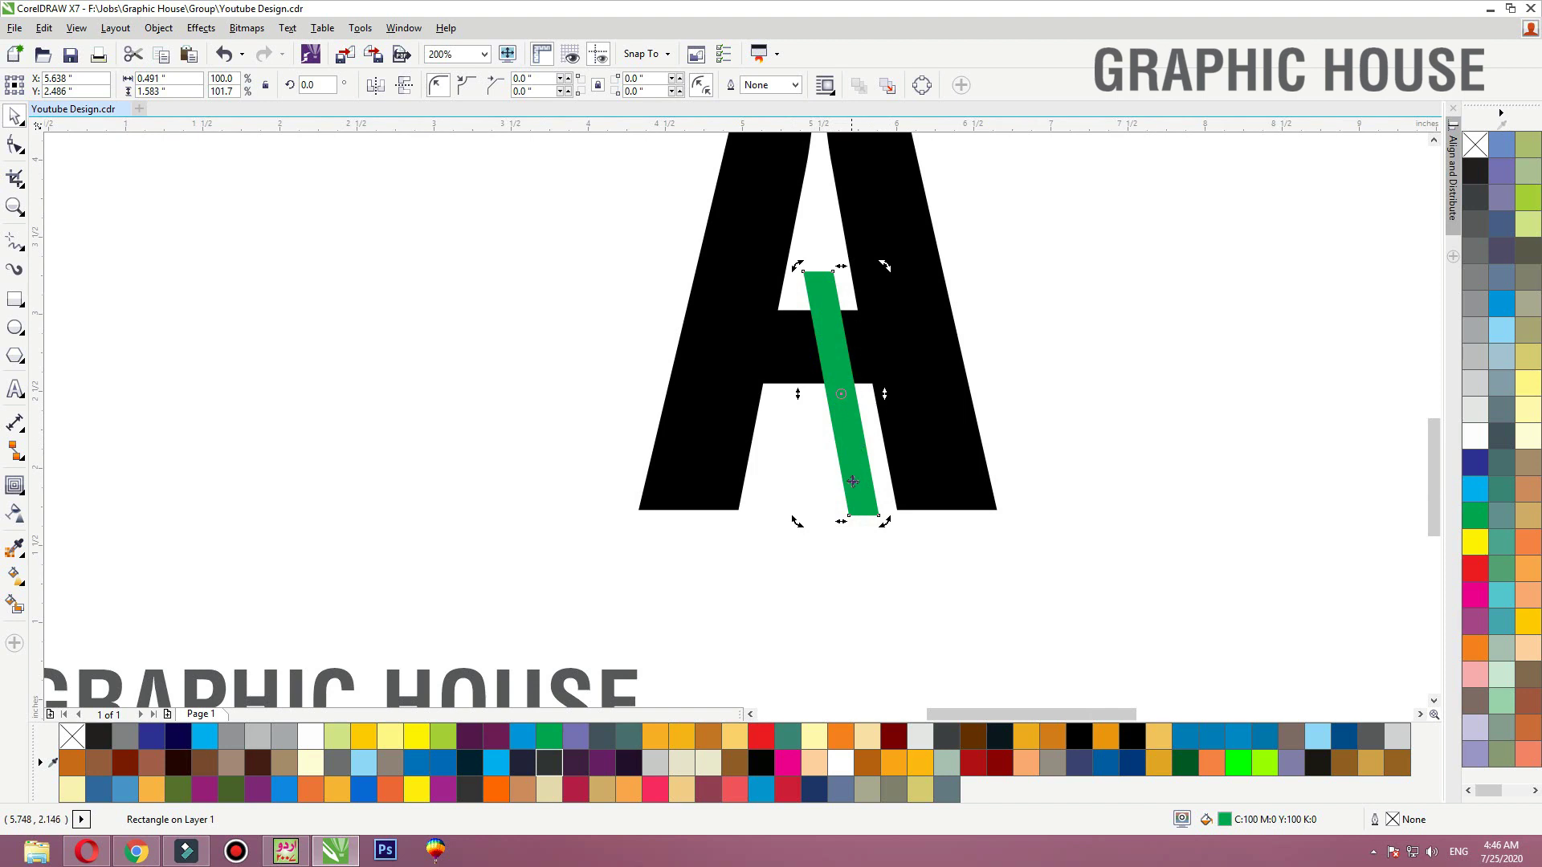
Trim the black A with the slanted green bar, then move the bar aside and undo that move
shift+click(794, 347)
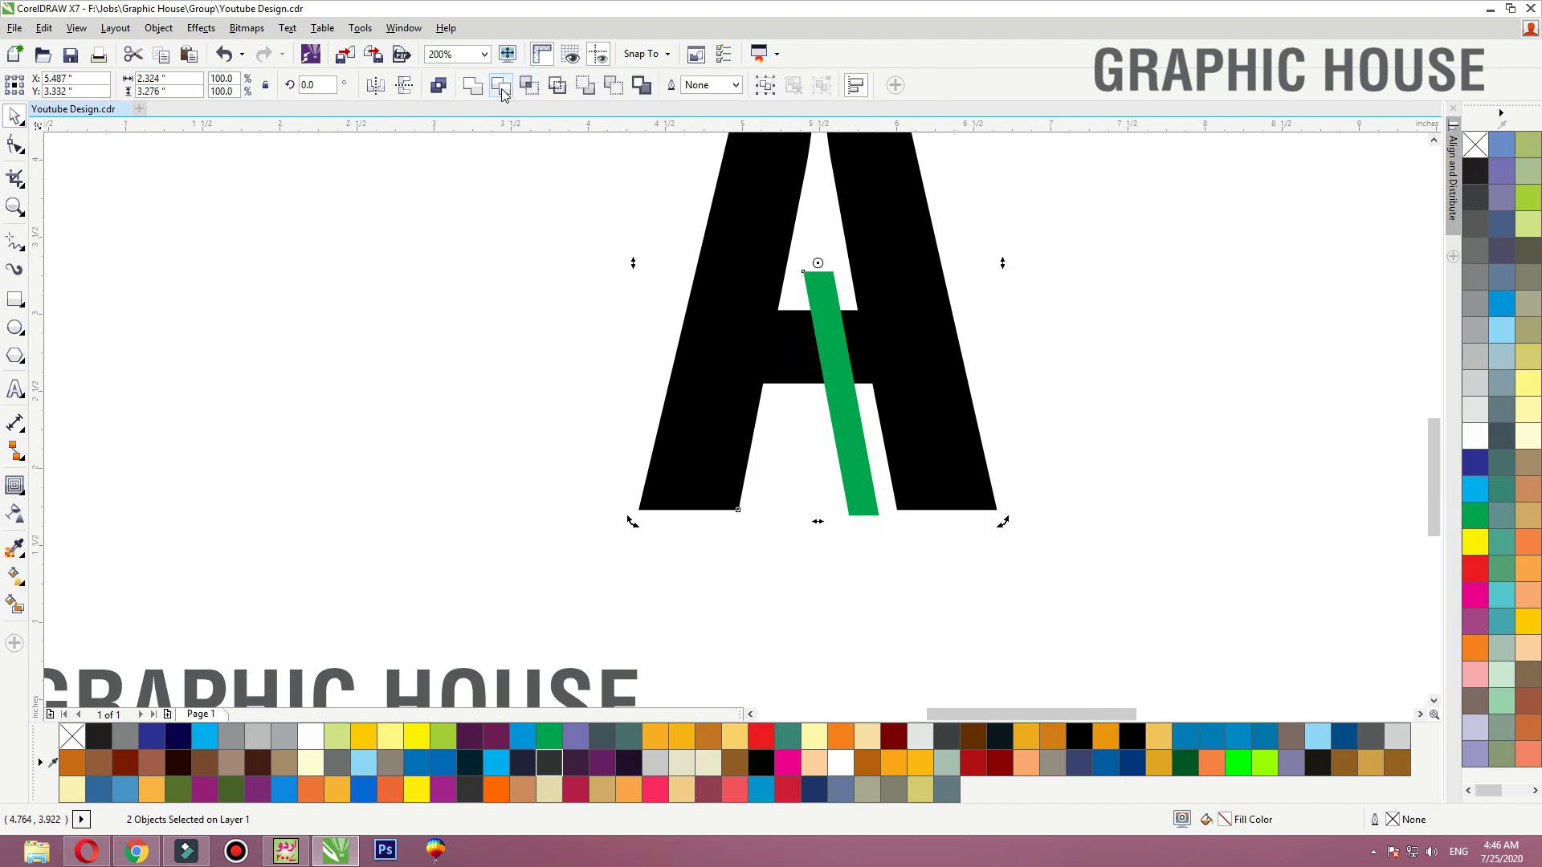
click(503, 90)
click(429, 282)
drag(840, 404, 951, 408)
key(ctrl+z)
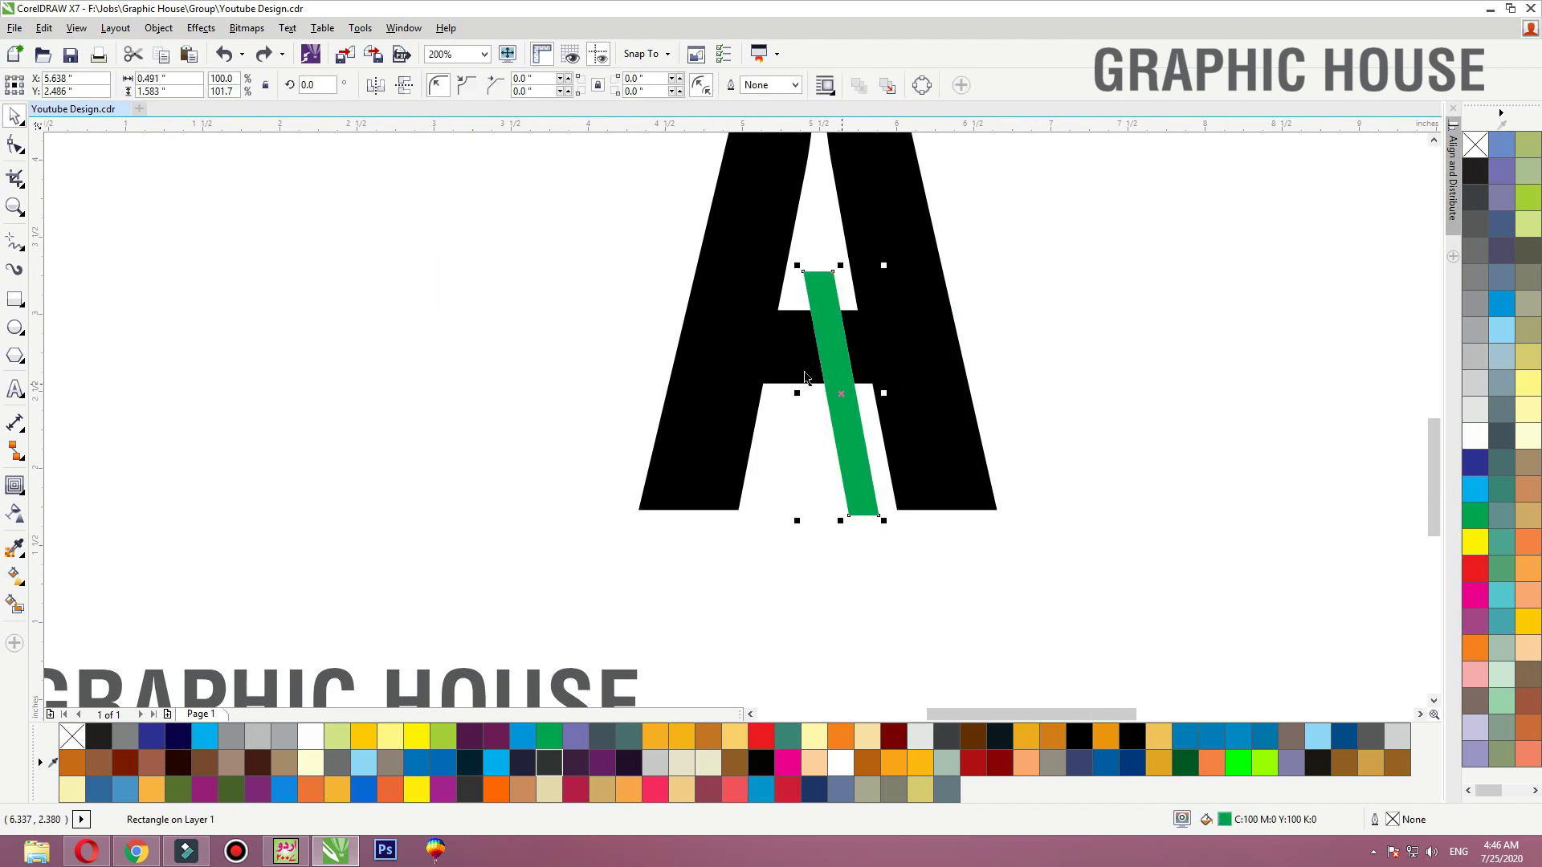
Shift the crossbar nodes of the black A beside the green bar's left edge outward, opening a narrow slanted gap
click(795, 356)
key(F10)
key(F2)
drag(989, 239, 709, 436)
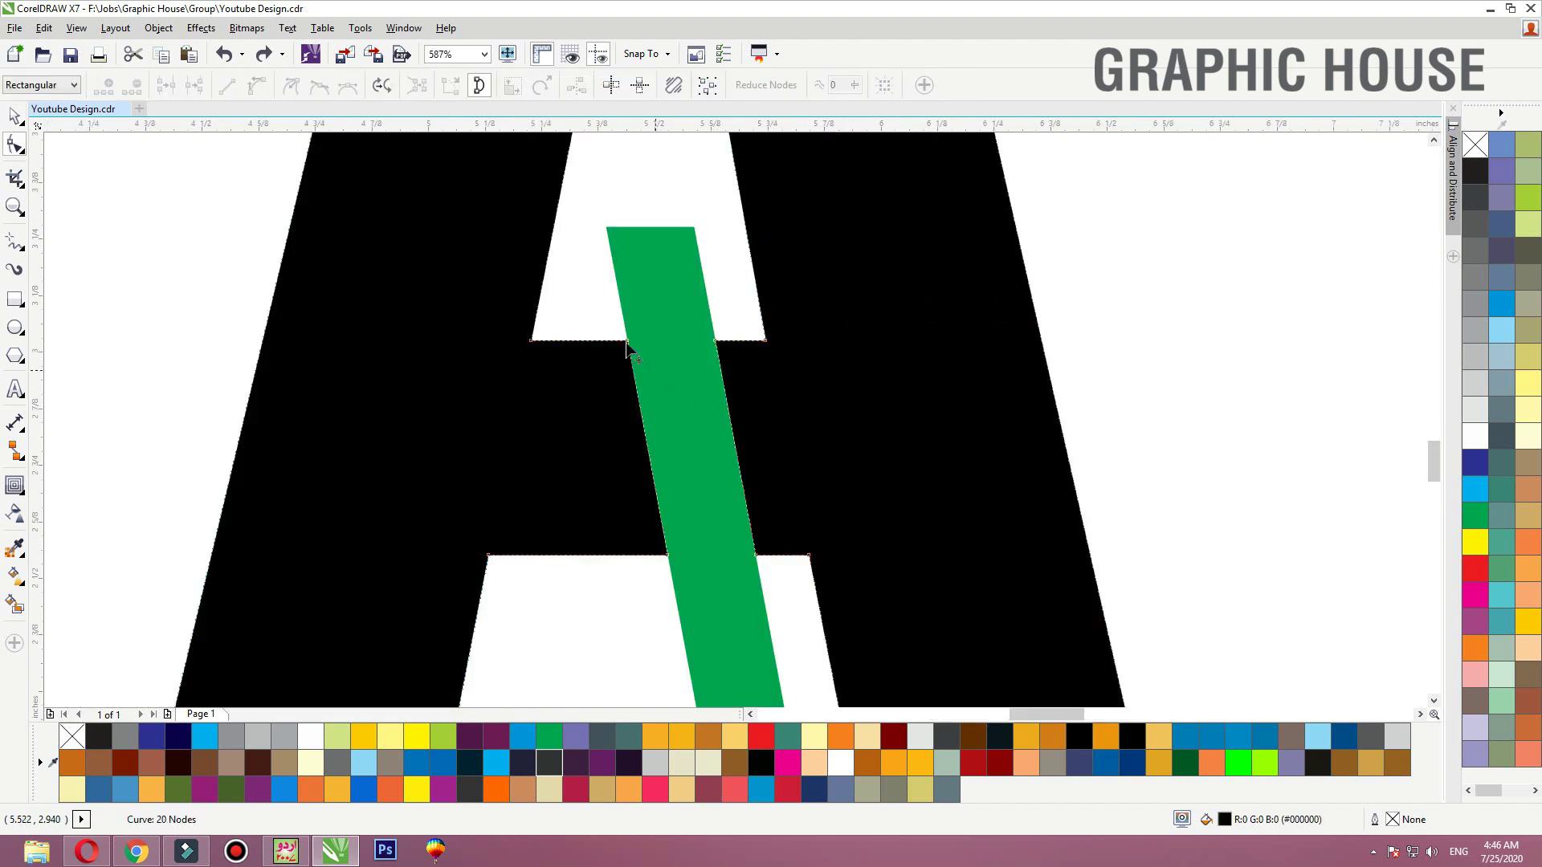
mouse_move(643, 540)
mouse_down()
mouse_move(678, 636)
mouse_move(671, 566)
mouse_move(647, 554)
mouse_up()
click(787, 437)
Shift the two crossbar nodes on the green bar's right side outward by about 0.034 inches, opening a matching gap
drag(741, 316, 695, 371)
drag(696, 323, 736, 437)
drag(713, 473, 721, 490)
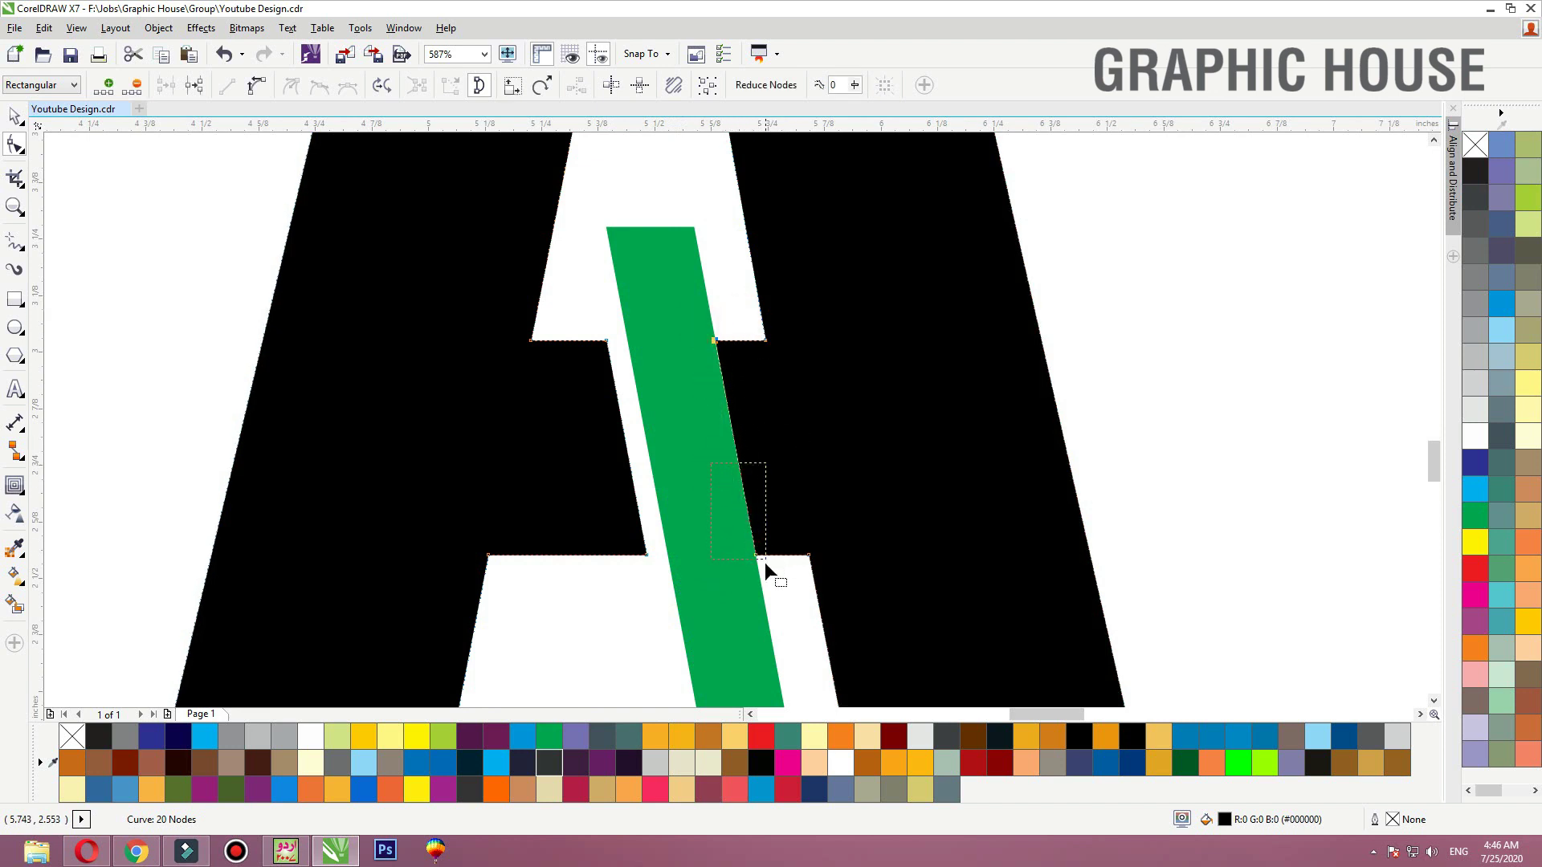
drag(757, 557, 773, 554)
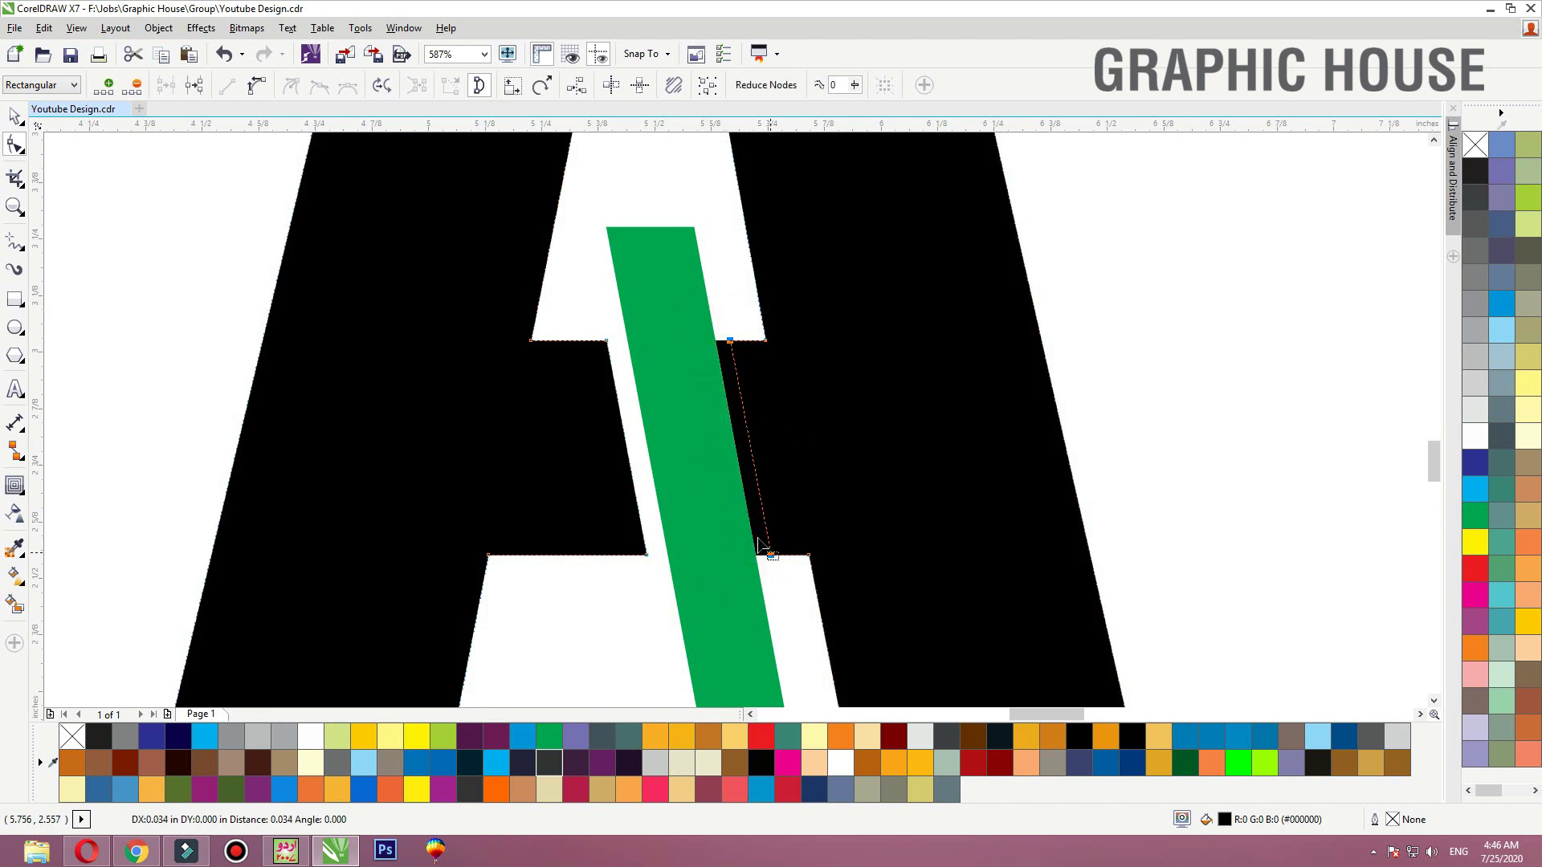
click(735, 493)
key(space)
click(685, 492)
key(F3)
key(F3)
click(874, 389)
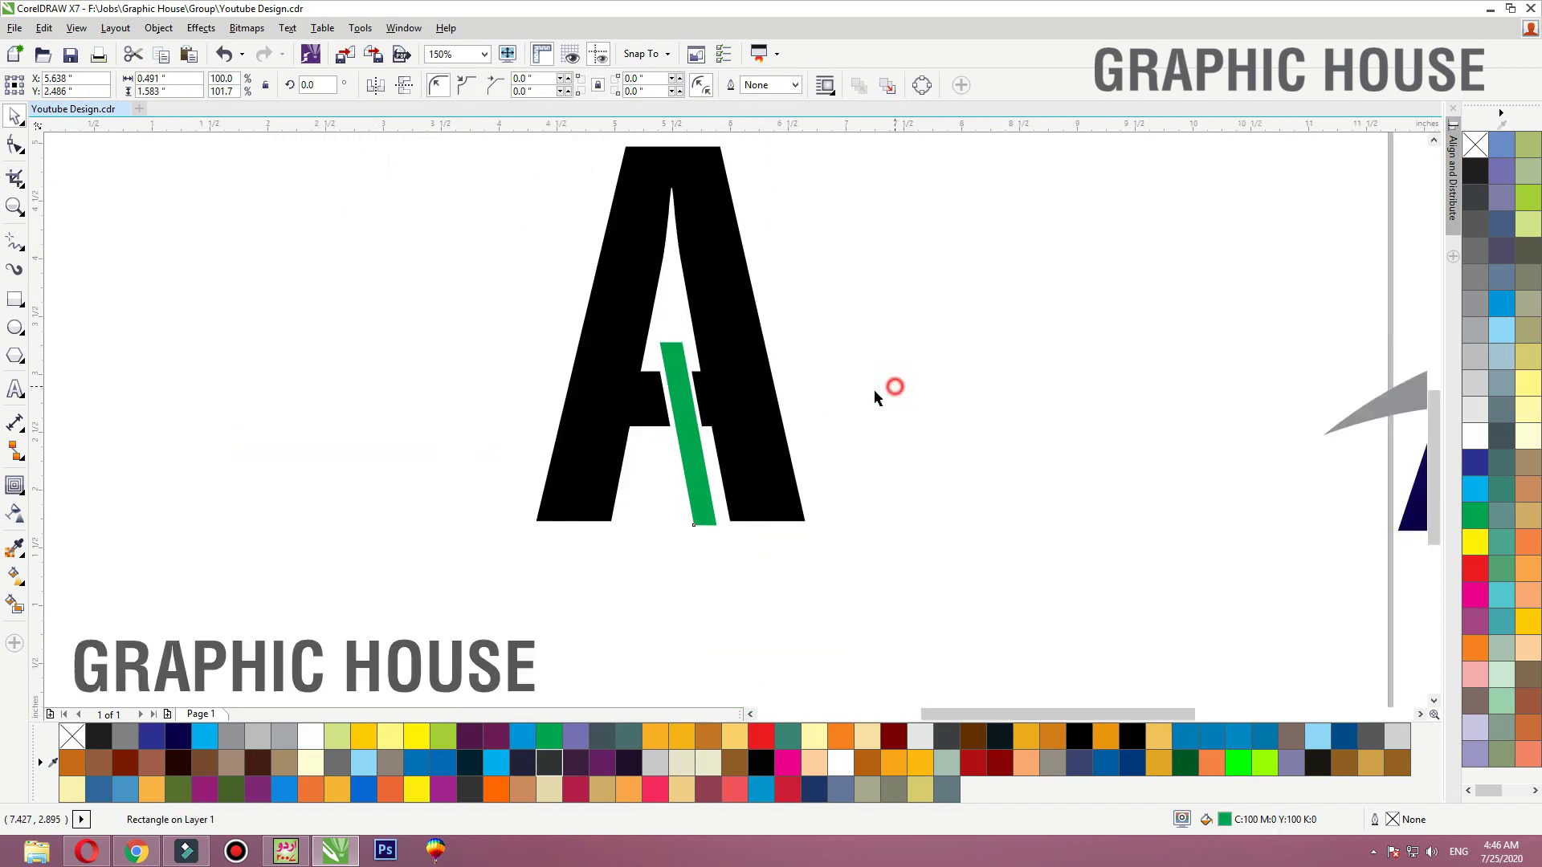
Draw a horizontal rectangle about 3.46 × 0.8 inches directly beneath the A's legs, with its upper edge on their base line, and fill it green
key(F2)
drag(971, 341, 374, 638)
click(769, 407)
shift+click(900, 430)
drag(900, 430, 1001, 458)
key(ctrl+z)
click(15, 299)
drag(344, 640, 1117, 464)
key(space)
click(1475, 515)
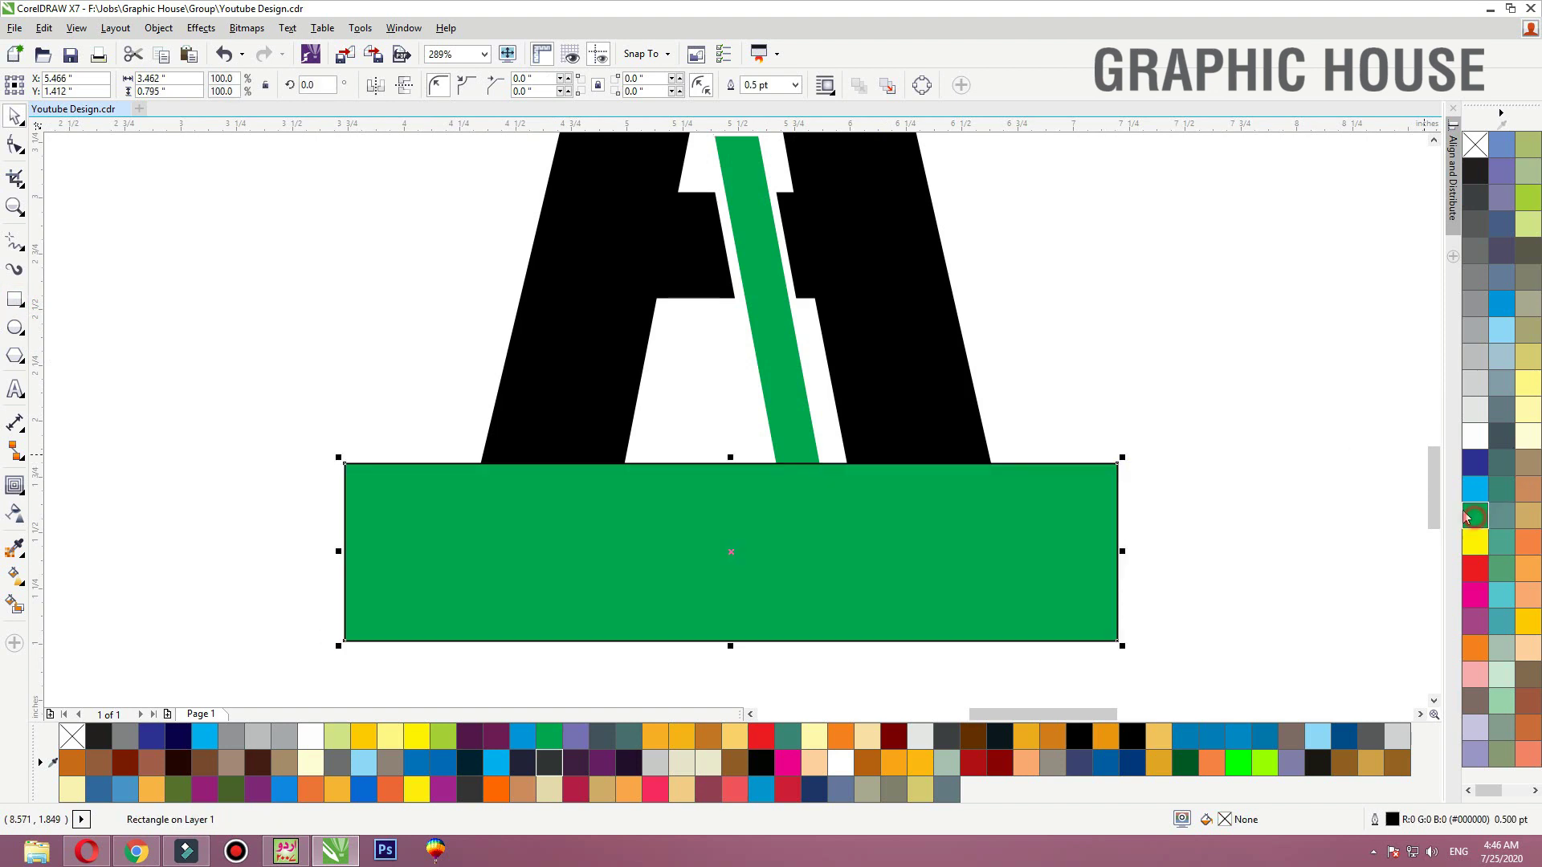
Trim the slanted bar's overhang below the A's base with the wide green rectangle, then delete that rectangle
shift+click(882, 384)
click(501, 86)
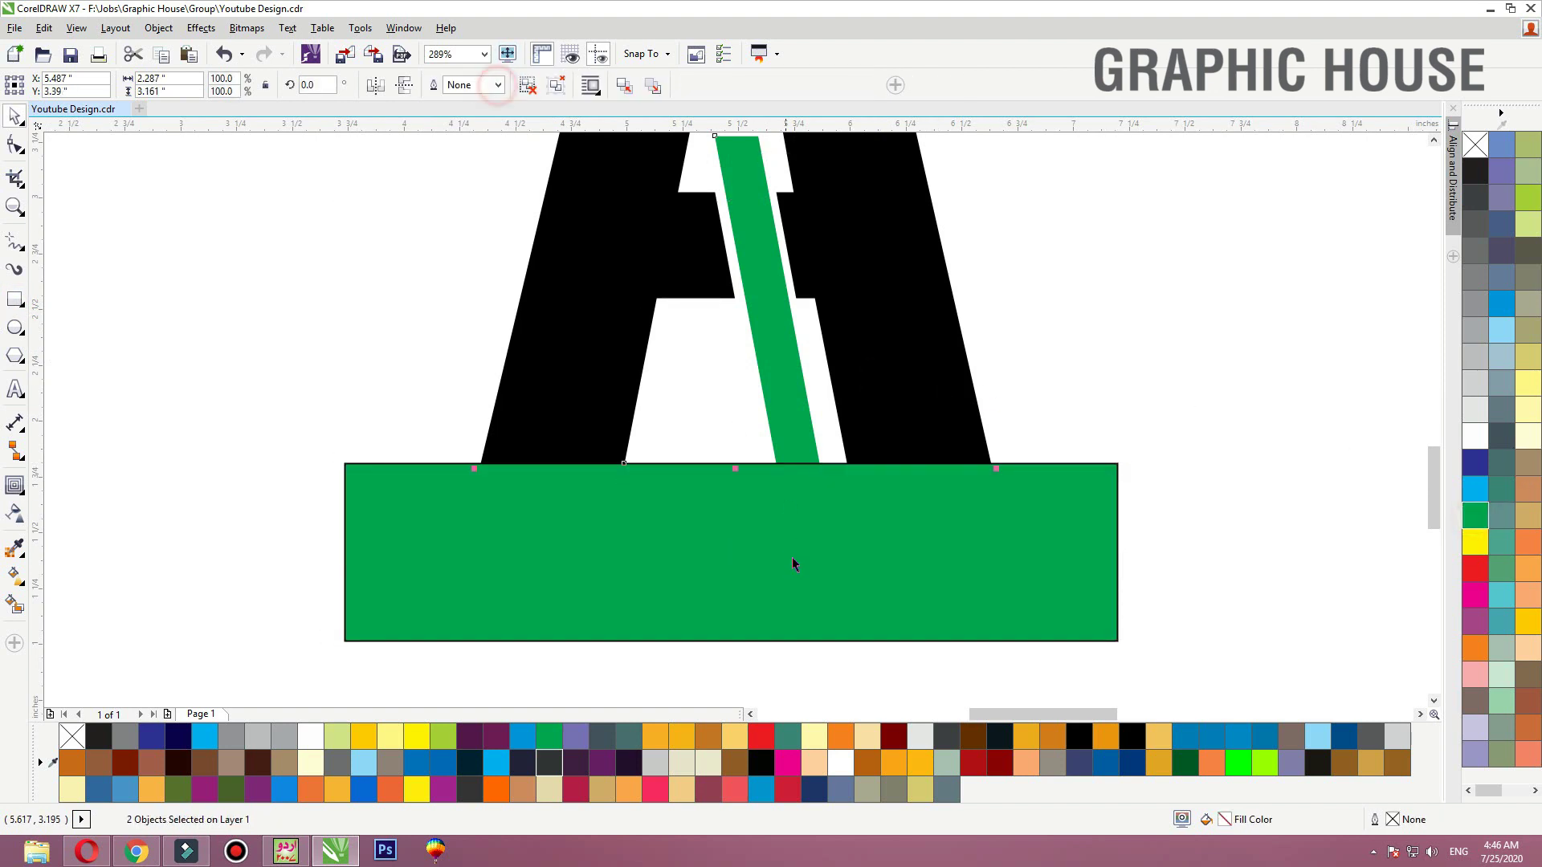
click(791, 568)
key(Down)
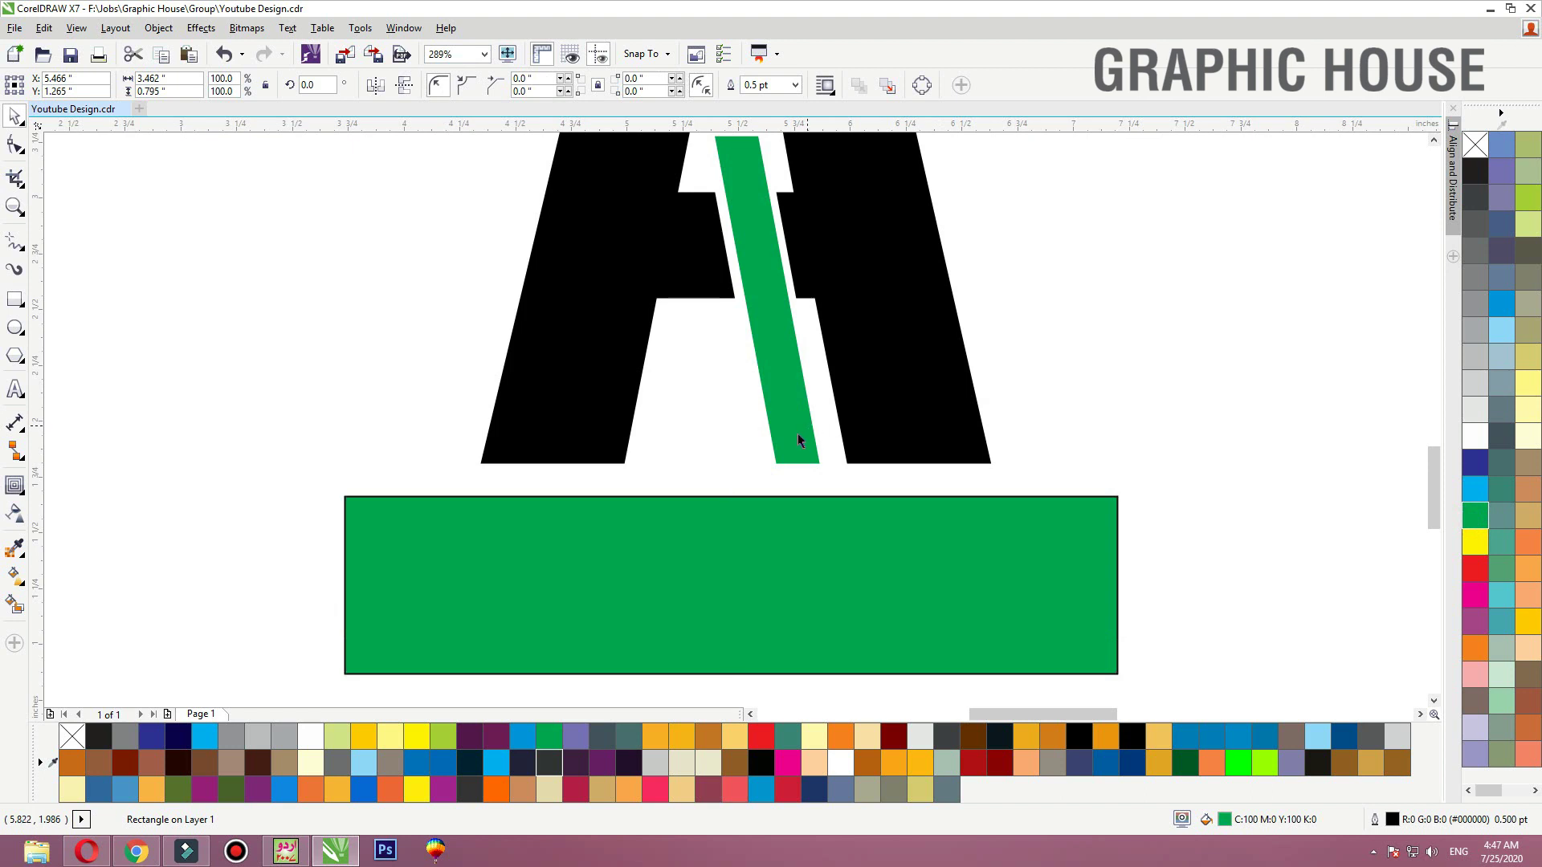
key(ctrl+z)
drag(791, 436, 758, 433)
key(ctrl+z)
drag(888, 565, 897, 613)
key(Delete)
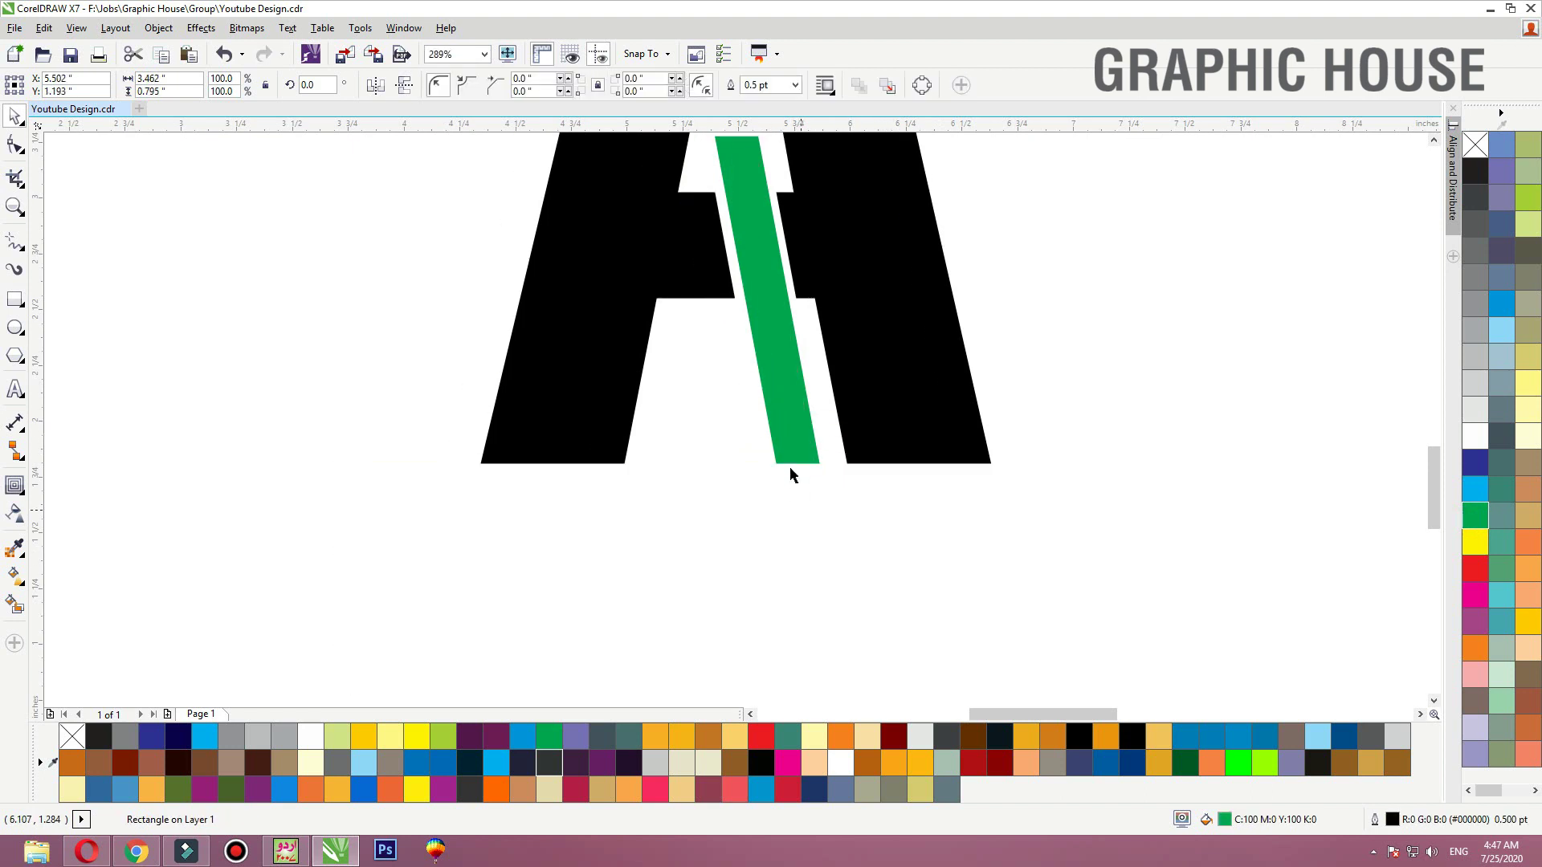
Extend the green bar's upper right corner upward along its slant to form an angled tip, making the bar about 1.66 inches tall
click(795, 440)
scroll(804, 436, down, 1)
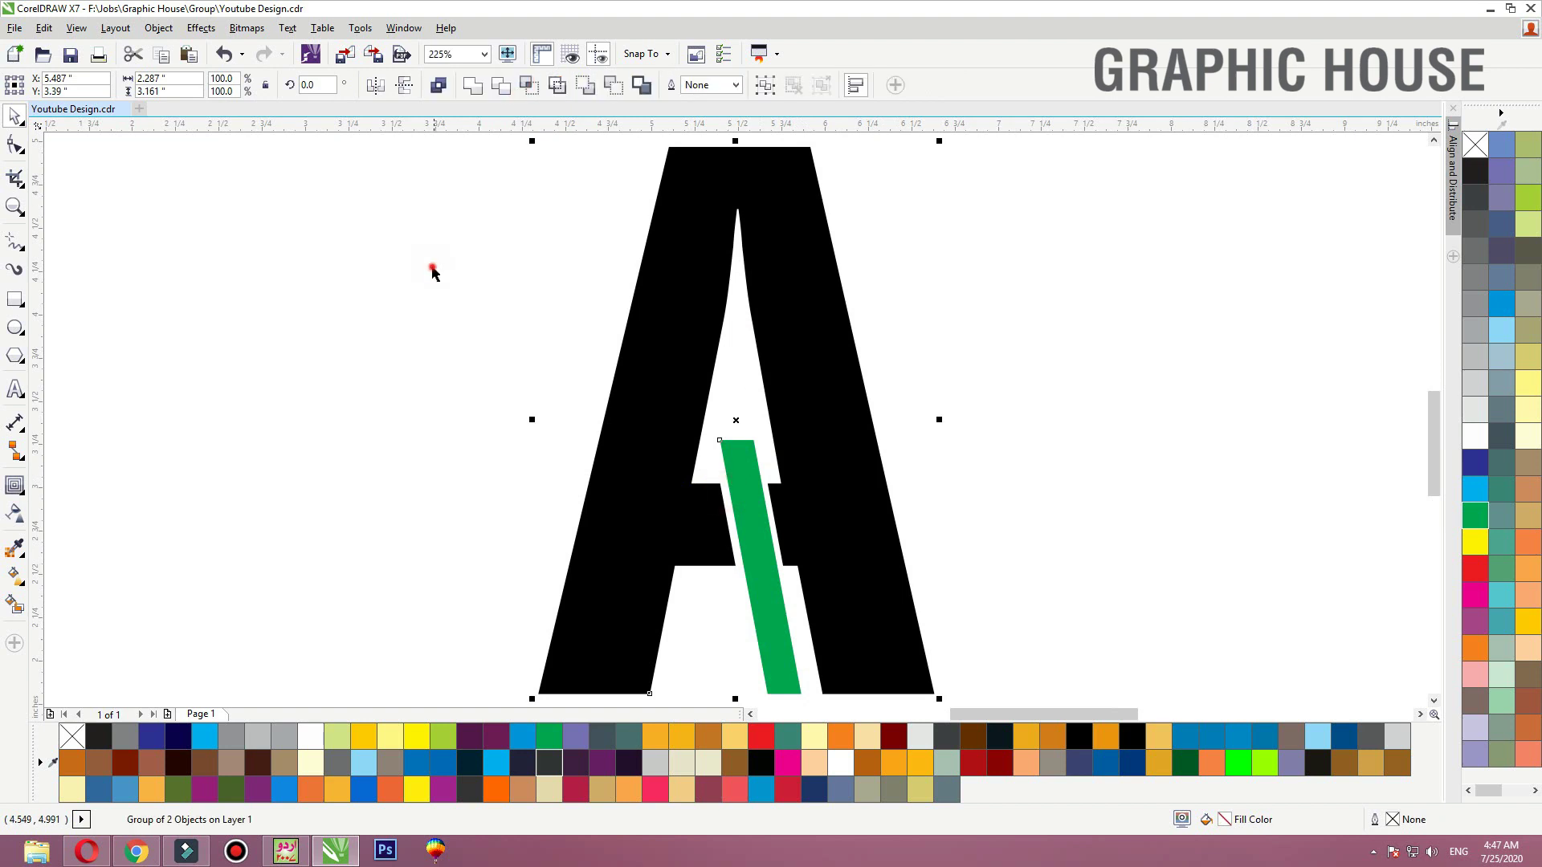
click(522, 234)
scroll(826, 330, up, 3)
double_click(675, 561)
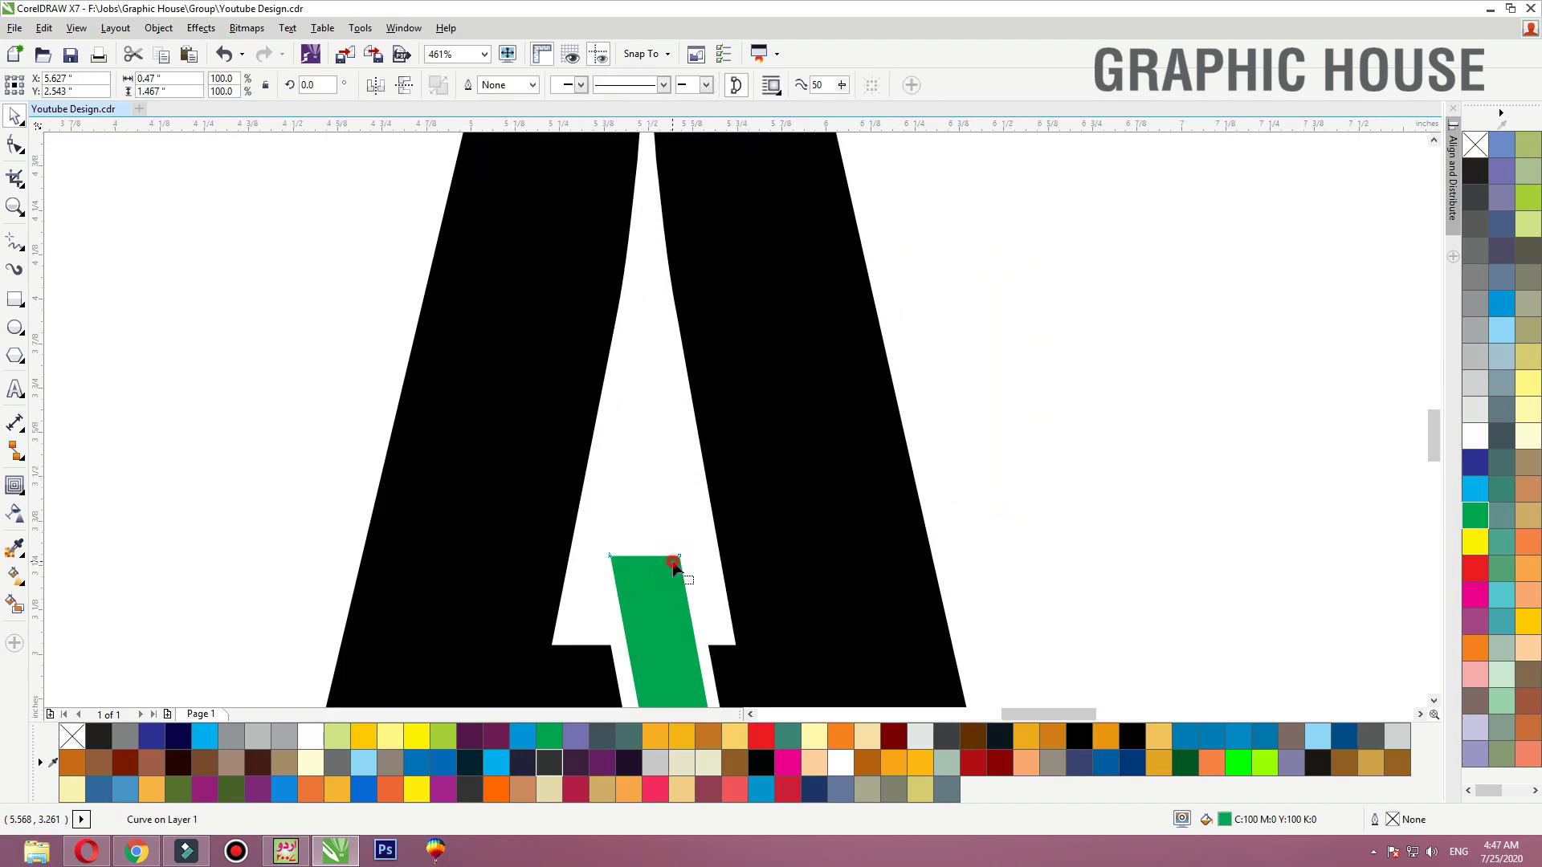
key(F2)
drag(891, 461, 273, 787)
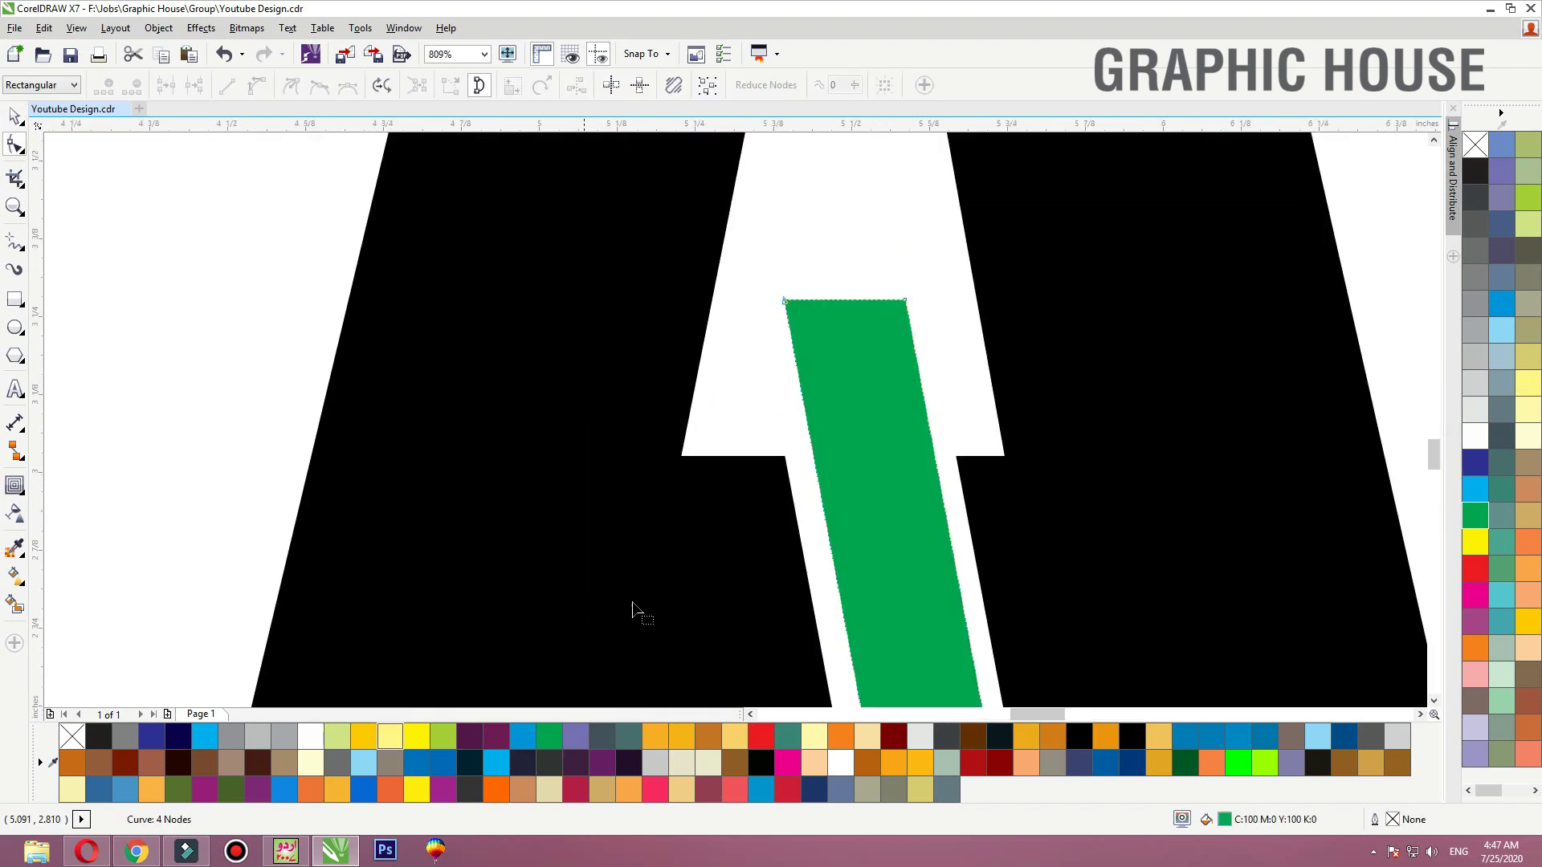
drag(905, 302, 882, 185)
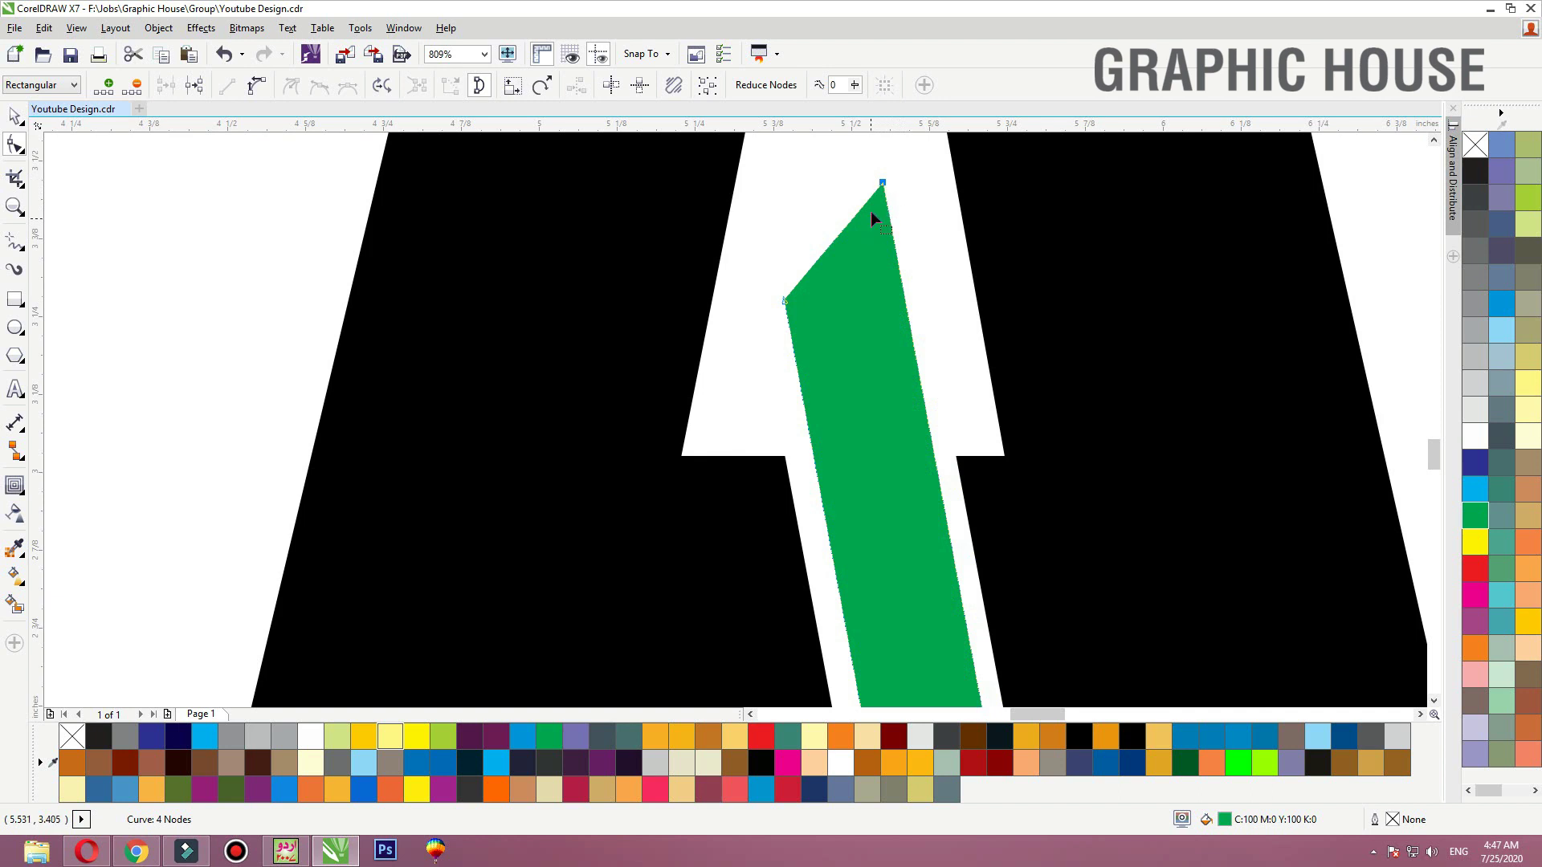
scroll(864, 230, down, 5)
click(970, 351)
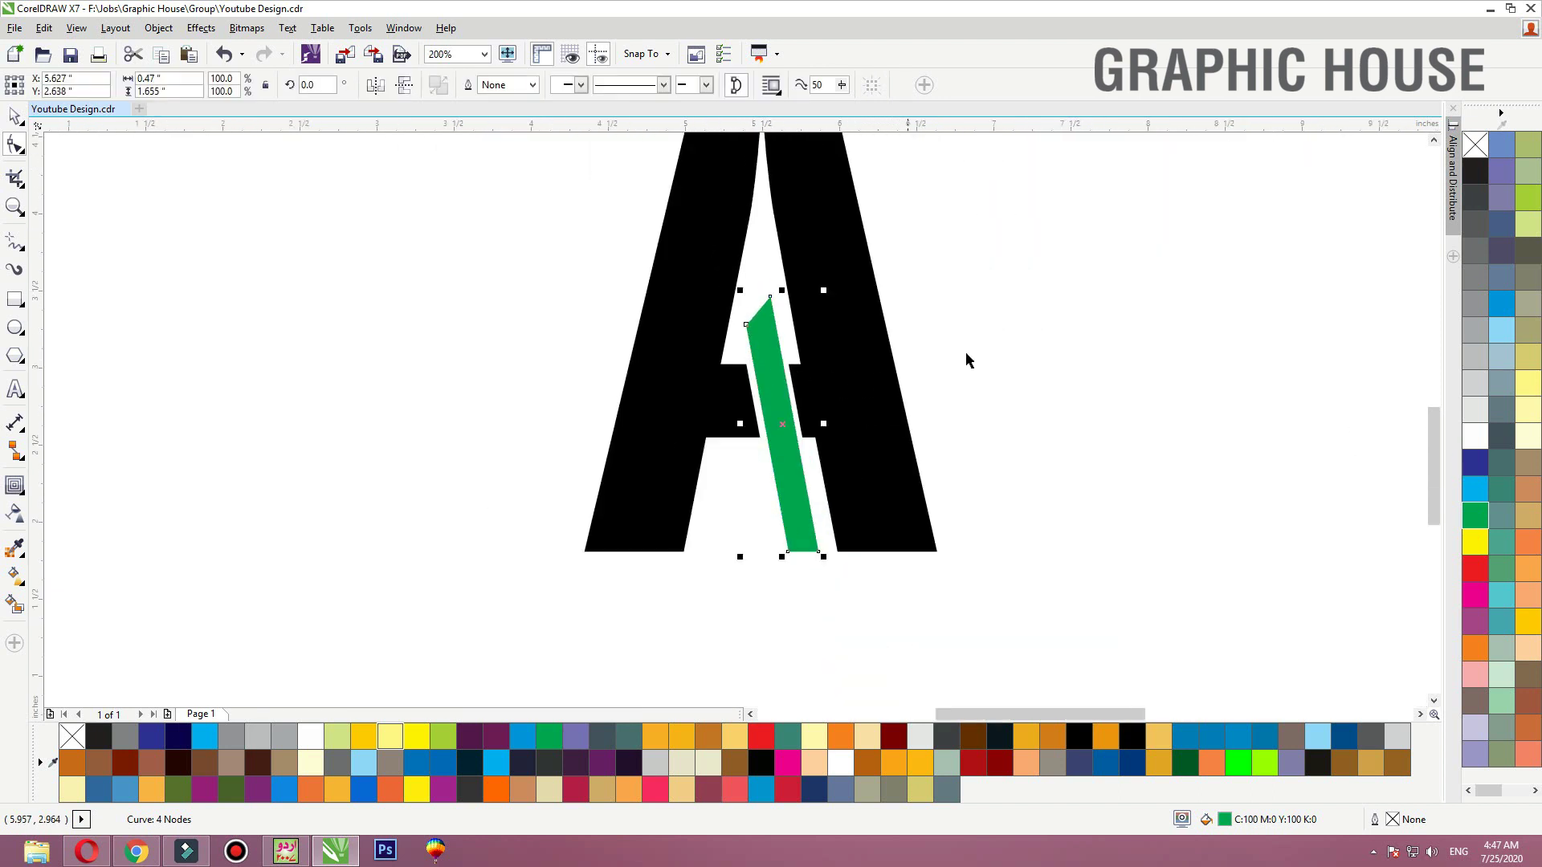
Recolor the black A dark grey and its slanted green bar blue
scroll(864, 442, down, 2)
click(871, 441)
scroll(953, 402, up, 3)
click(956, 396)
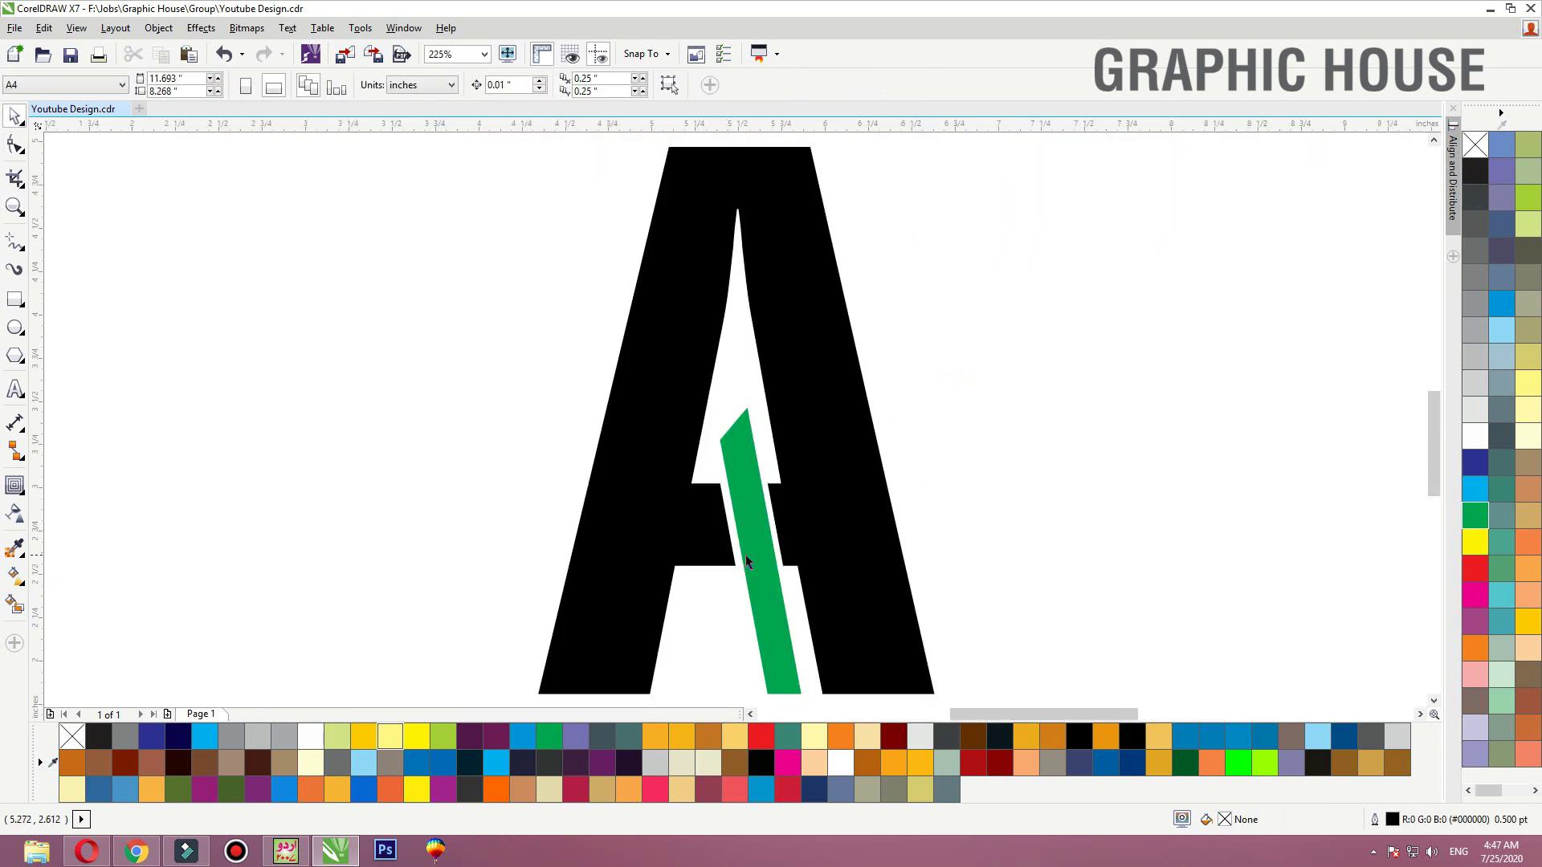
click(758, 559)
click(822, 552)
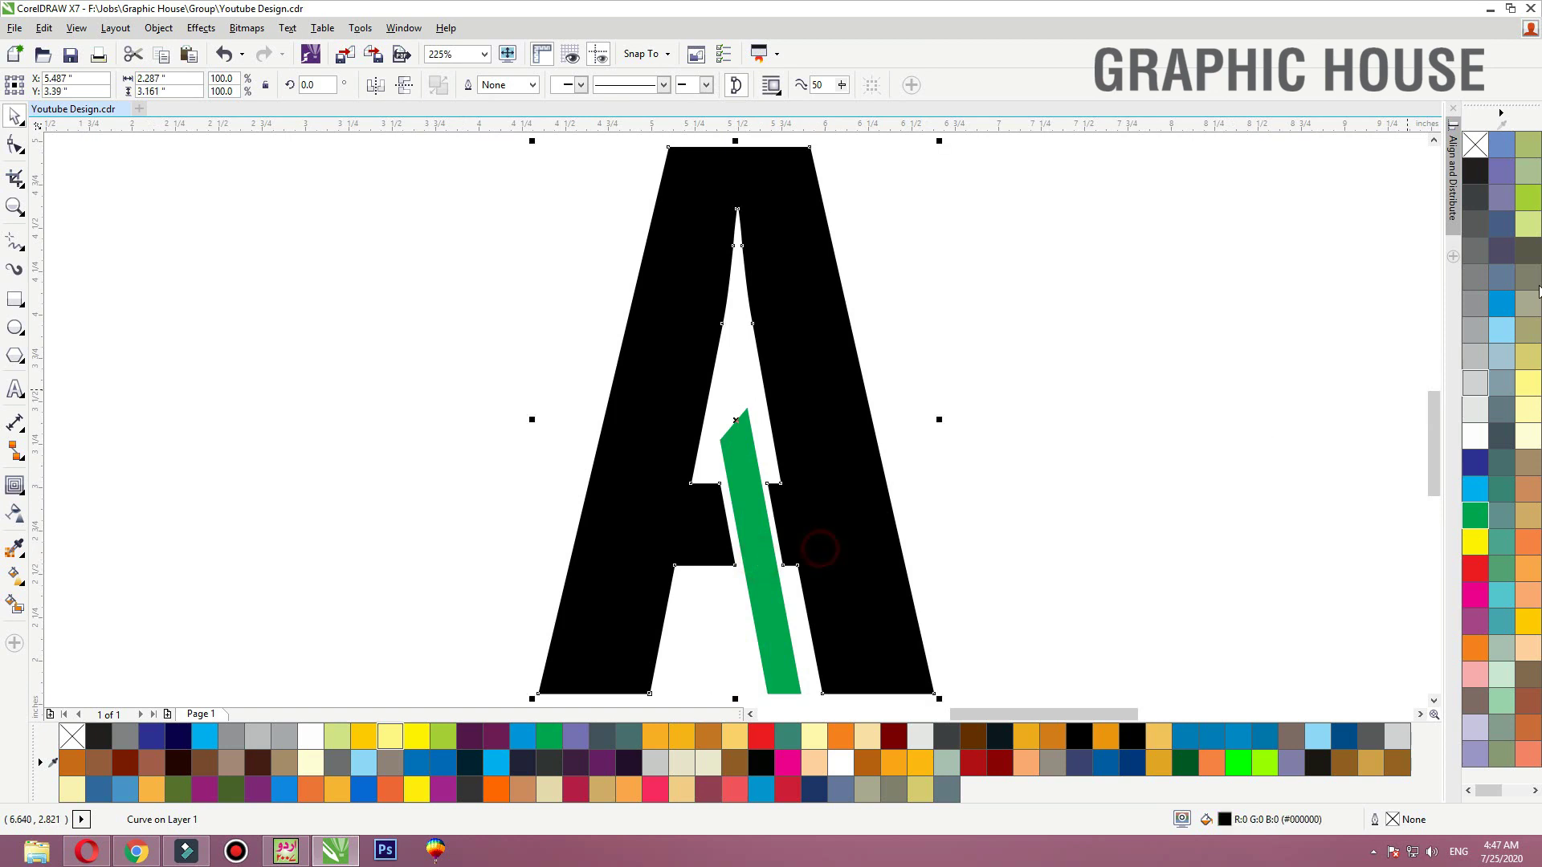
click(1475, 251)
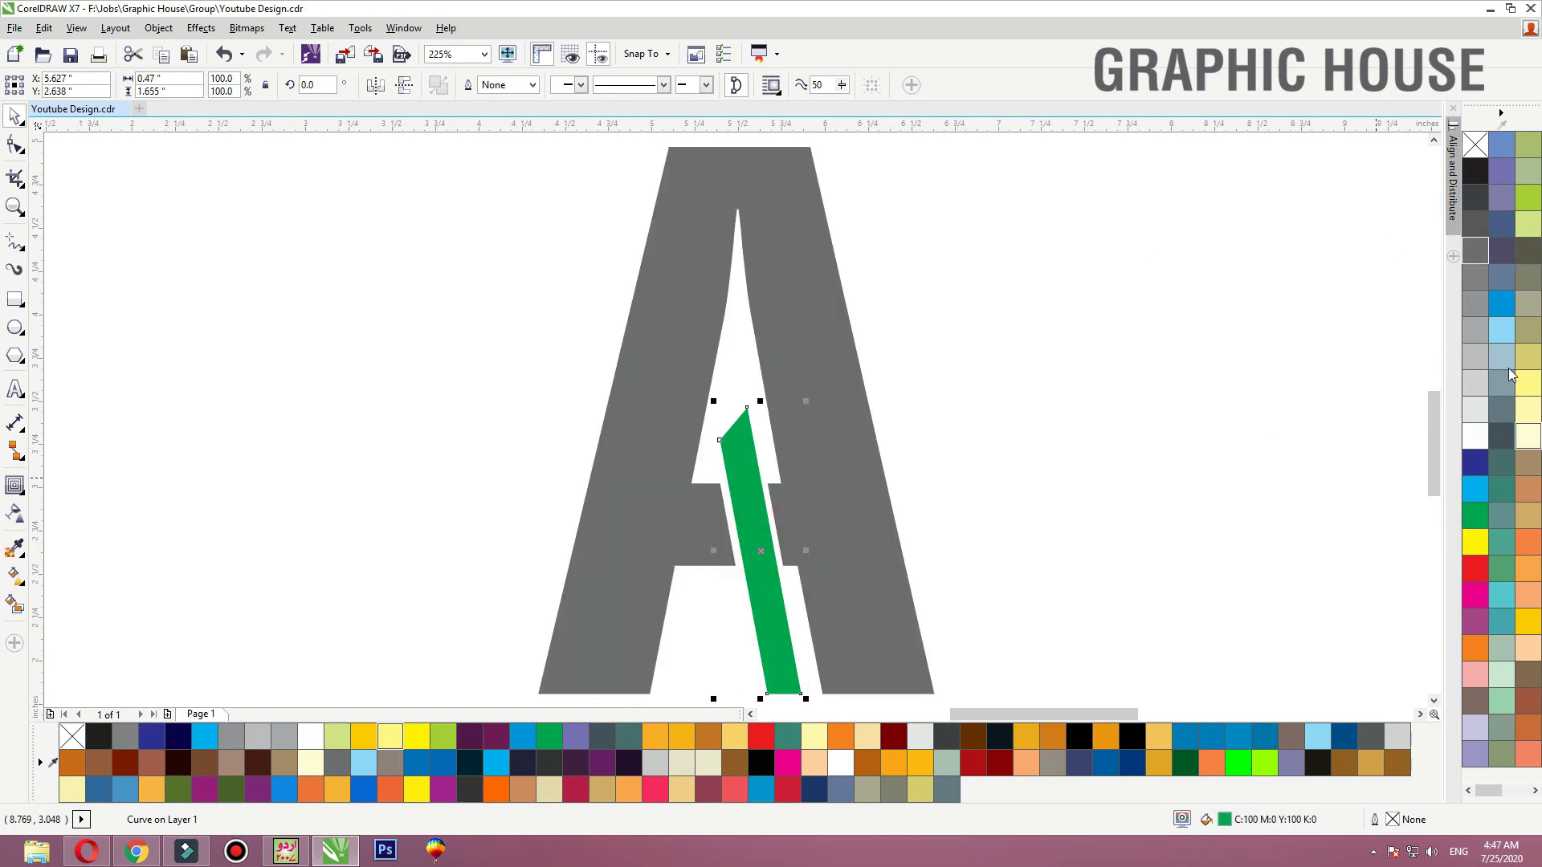
click(1501, 304)
click(1167, 407)
scroll(689, 479, down, 3)
scroll(690, 480, down, 1)
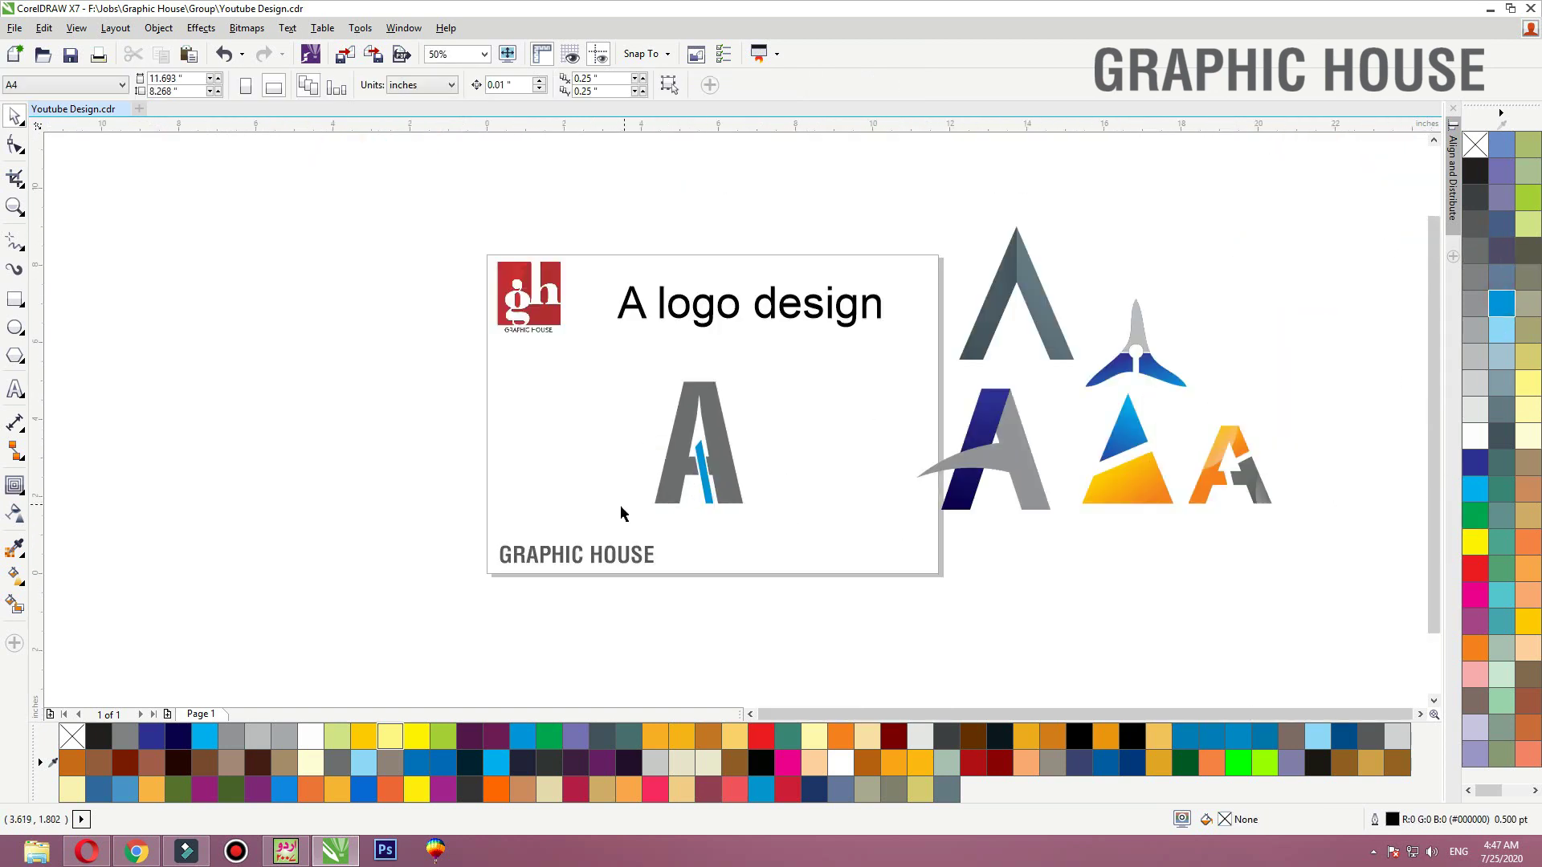
Group the grey A with its blue bar and move the group off the page, above the orange and grey A
drag(750, 514, 644, 365)
key(ctrl+g)
drag(689, 423, 1213, 305)
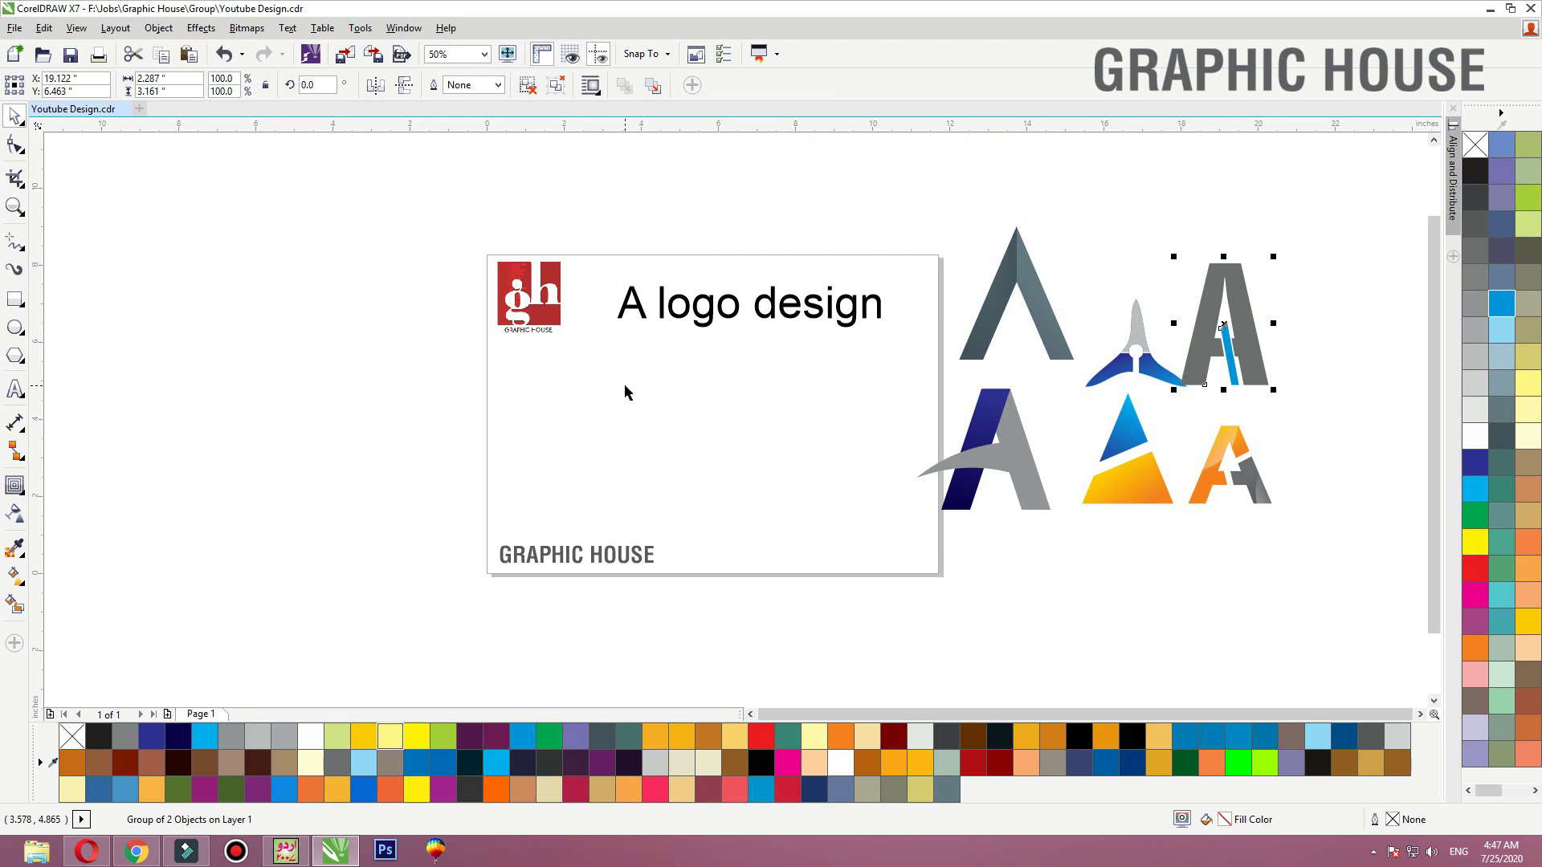
Draw a three-sided polygon about 2.6 × 2.26 inches in the empty page area and flip it vertically so it points down
key(z)
drag(575, 327, 1012, 568)
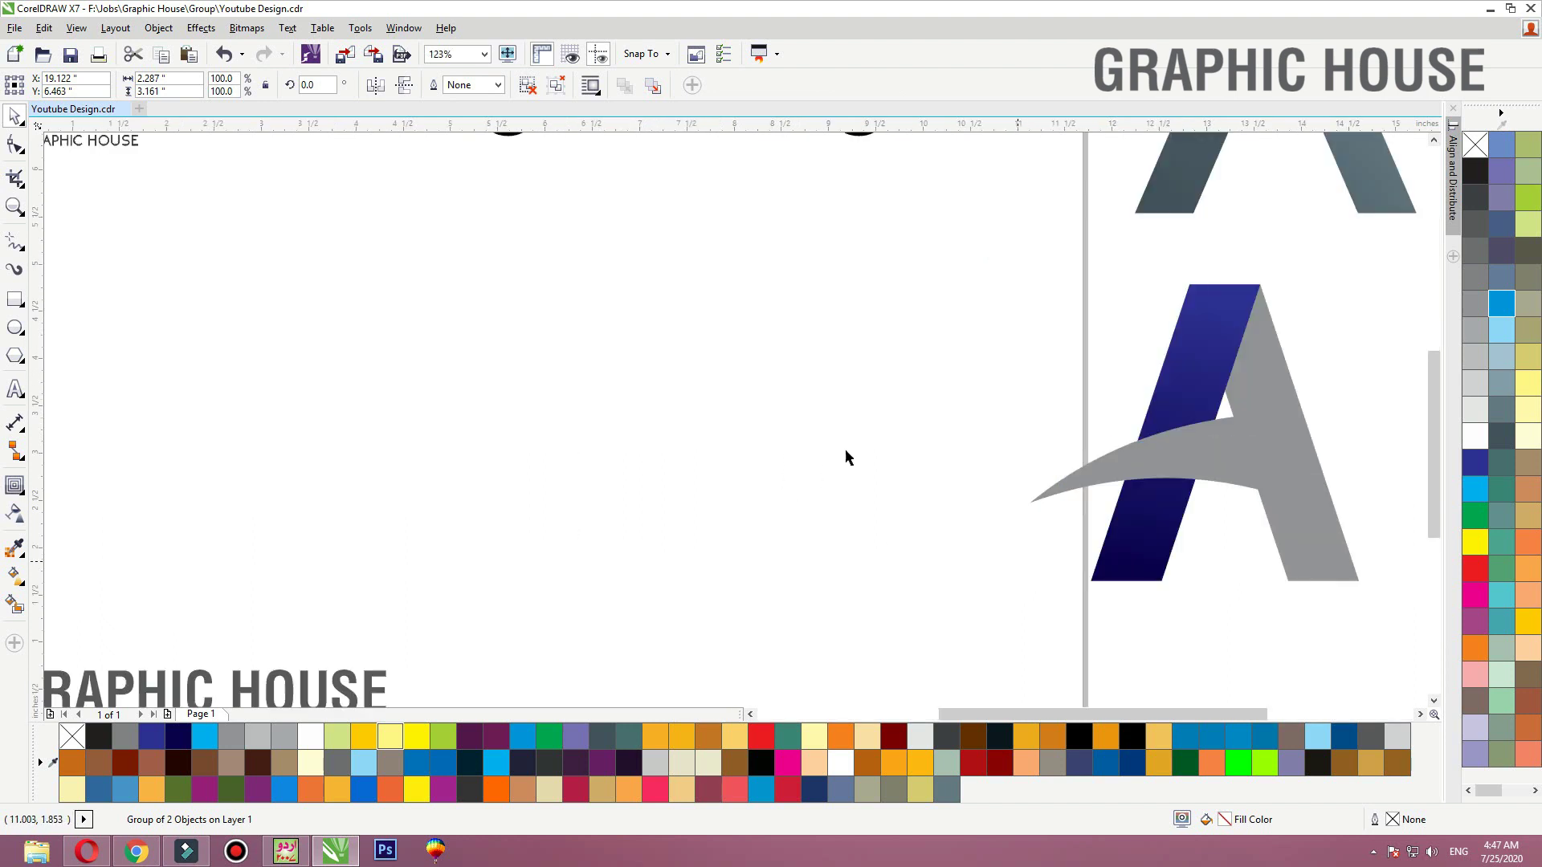
click(15, 350)
drag(432, 277, 713, 545)
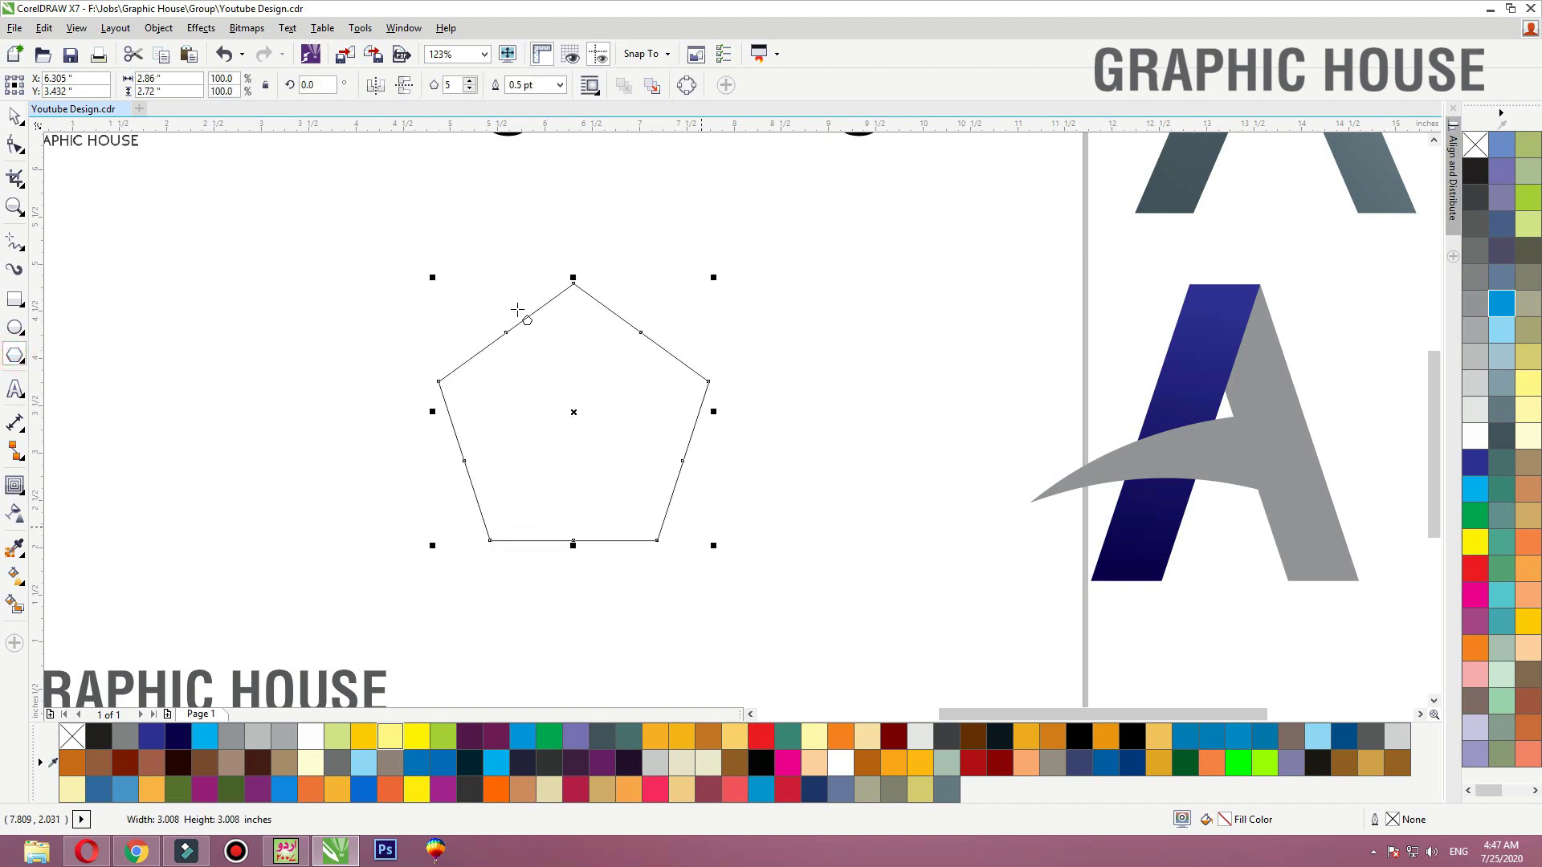
key(space)
double_click(455, 87)
text(3)
key(Return)
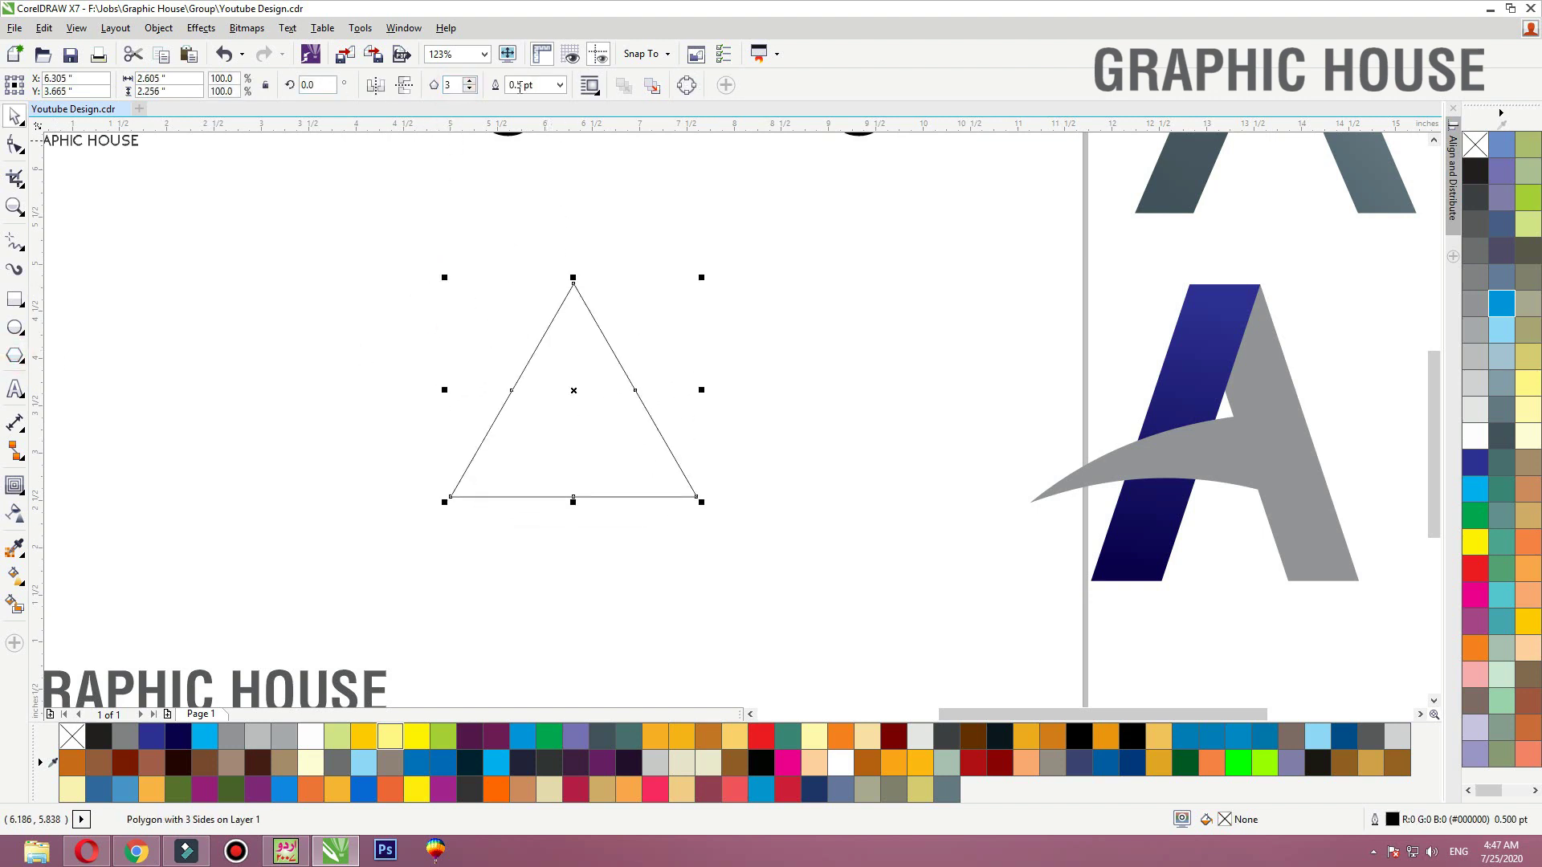
click(402, 93)
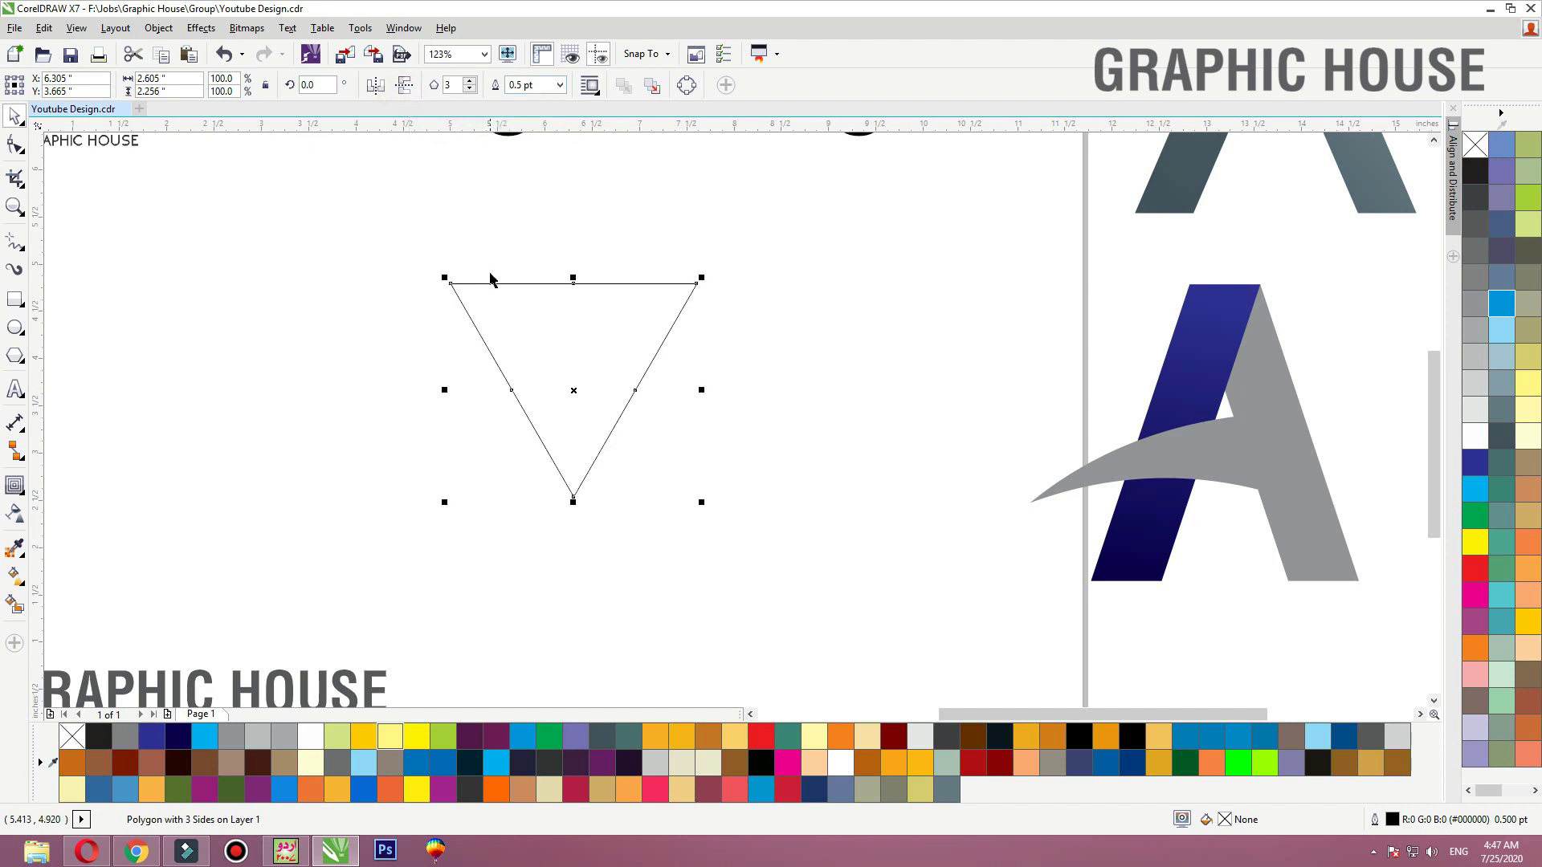
Convert the inverted triangle to curves and delete its mid-side nodes, keeping only the three corners
key(F5)
key(ctrl+q)
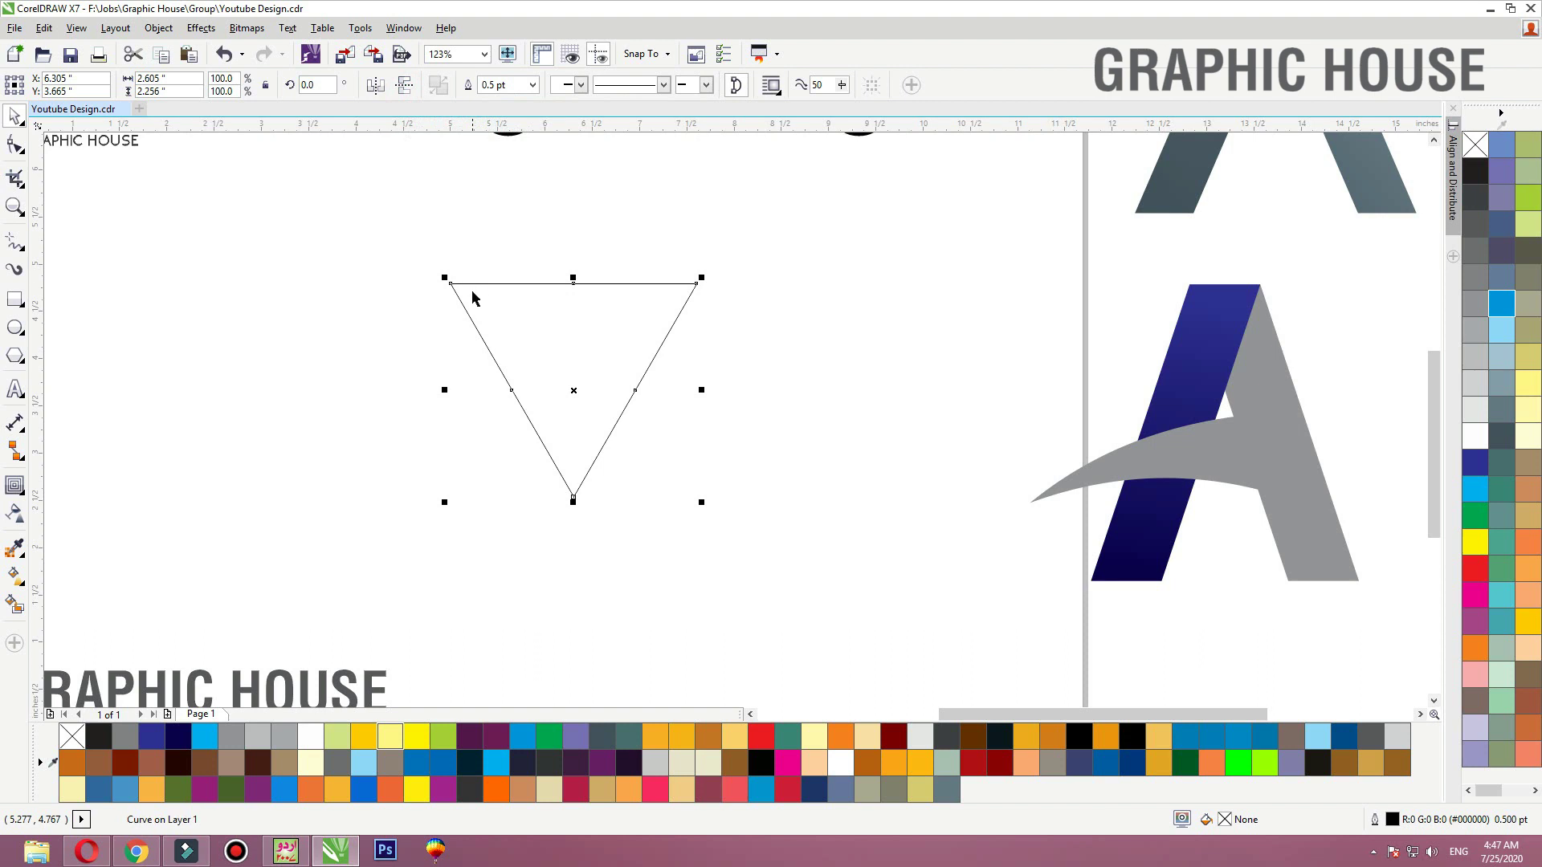
key(F10)
drag(436, 340, 392, 537)
key(Delete)
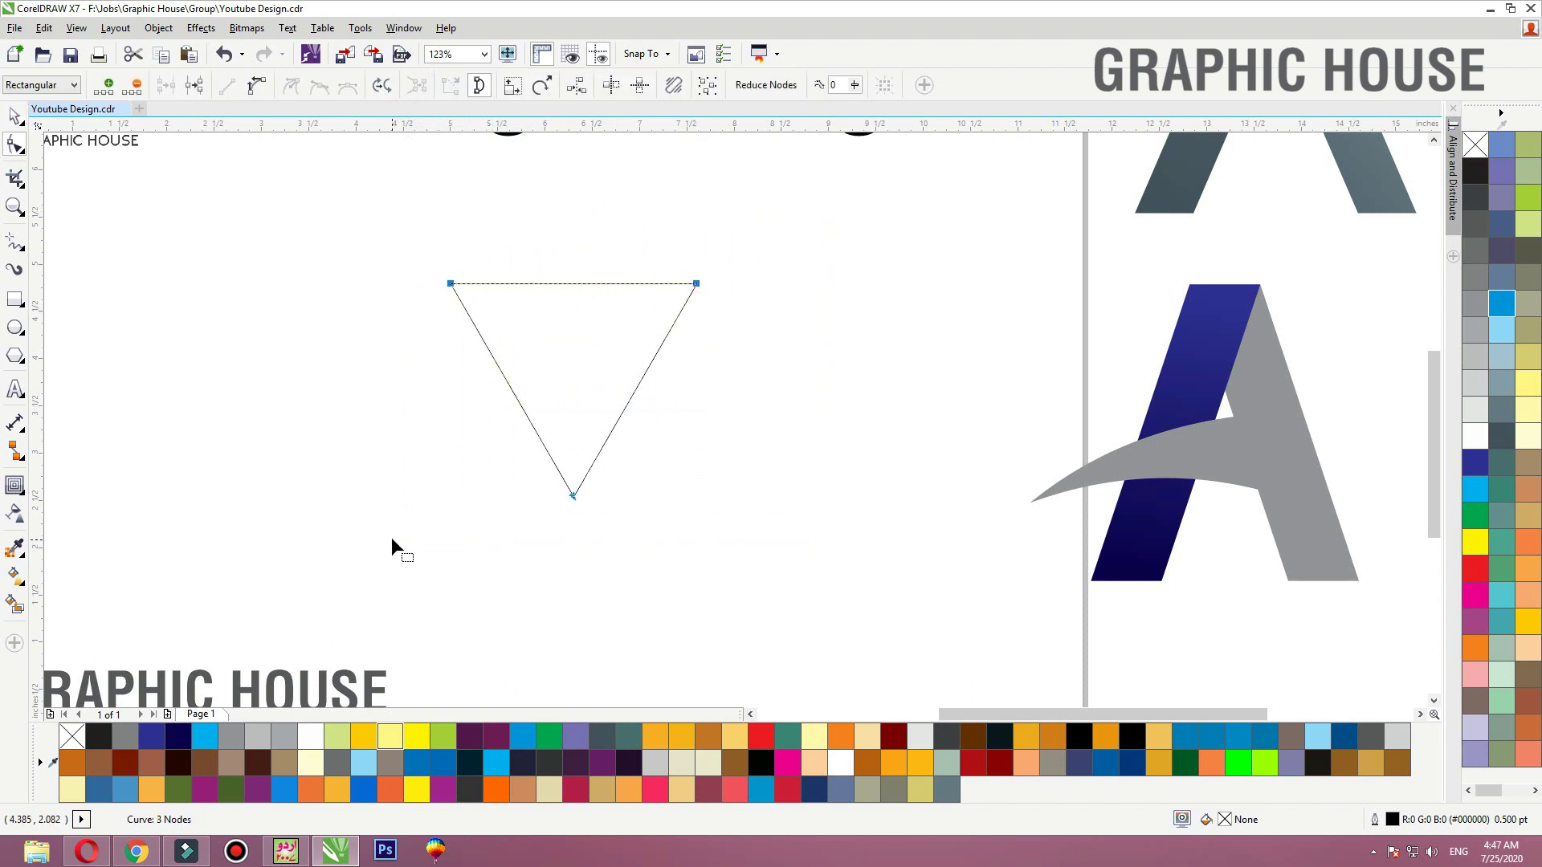
Convert the triangle's straight segments to curves and bow its upper edge inward into a shallow downward arc
click(254, 87)
drag(820, 219, 344, 524)
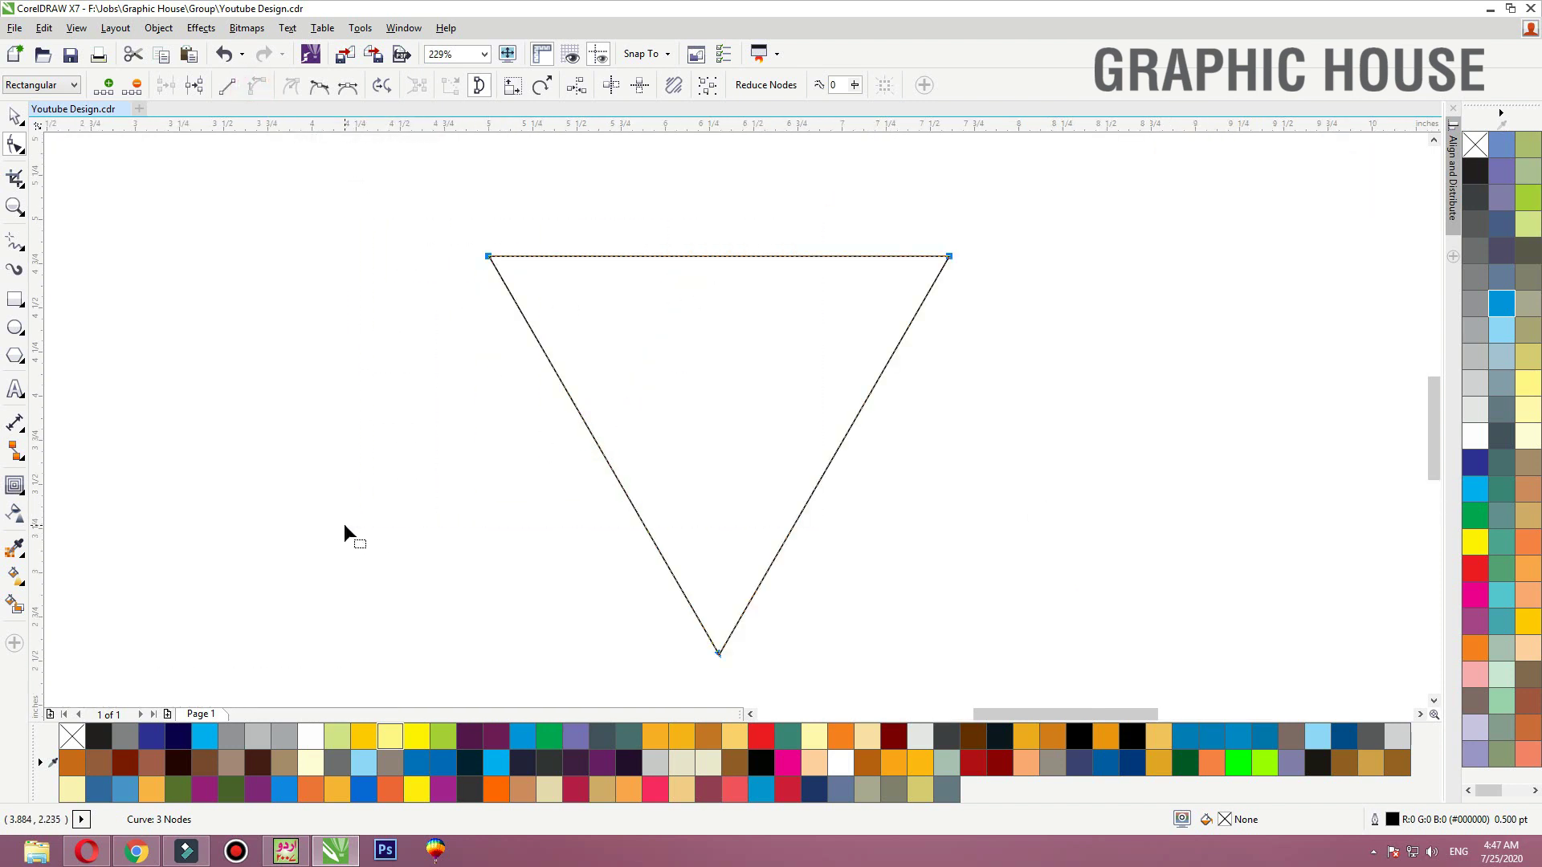
drag(706, 258, 705, 305)
key(space)
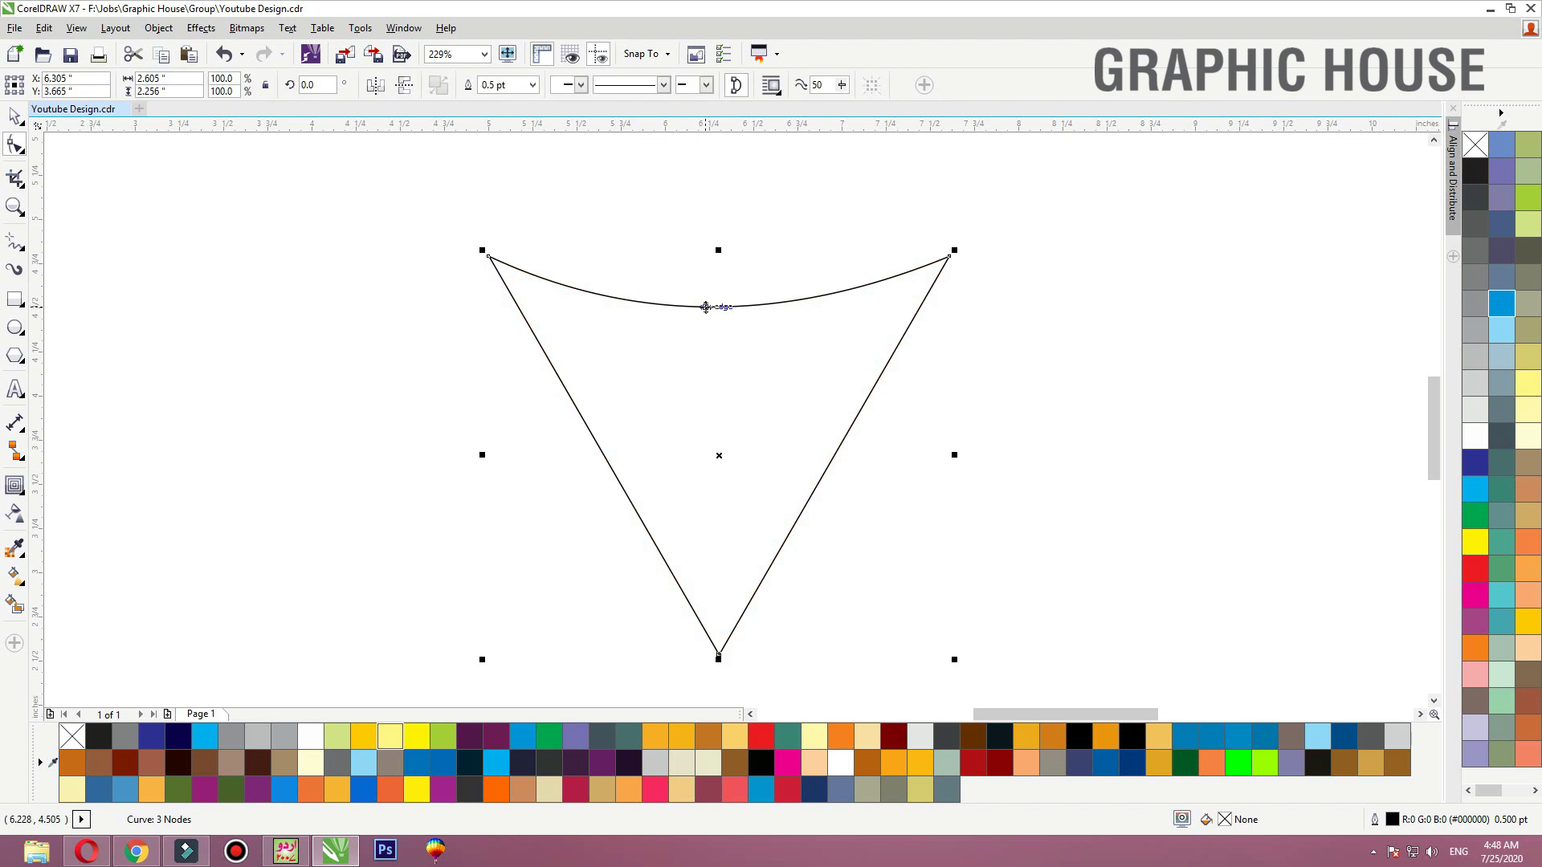
Fill the curved triangle with dark magenta, using CMYK values C 0, M 100, Y 0, K 60
click(1481, 598)
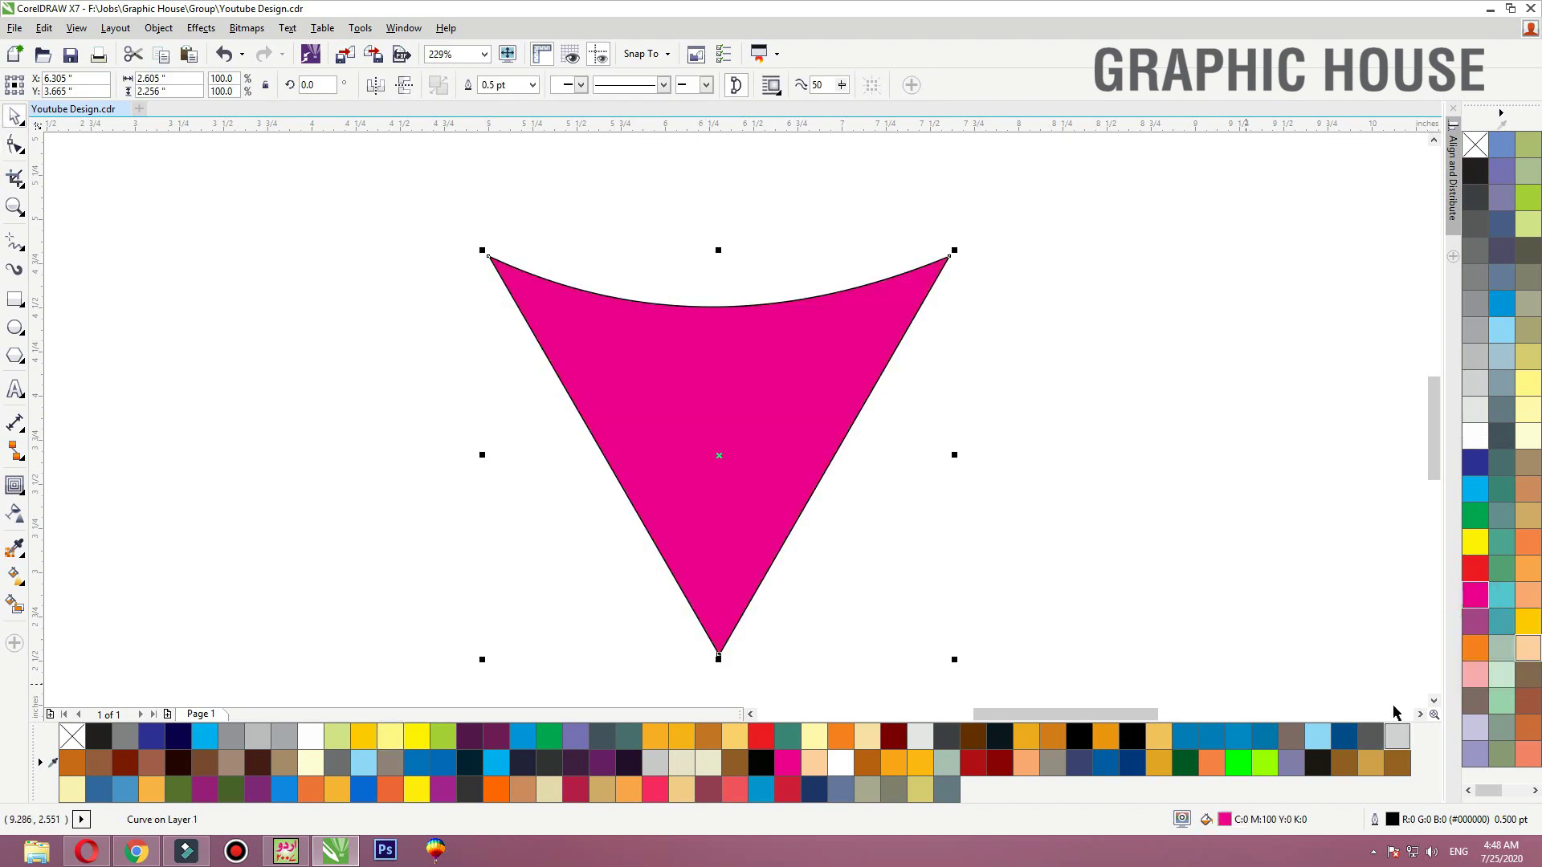
double_click(1226, 821)
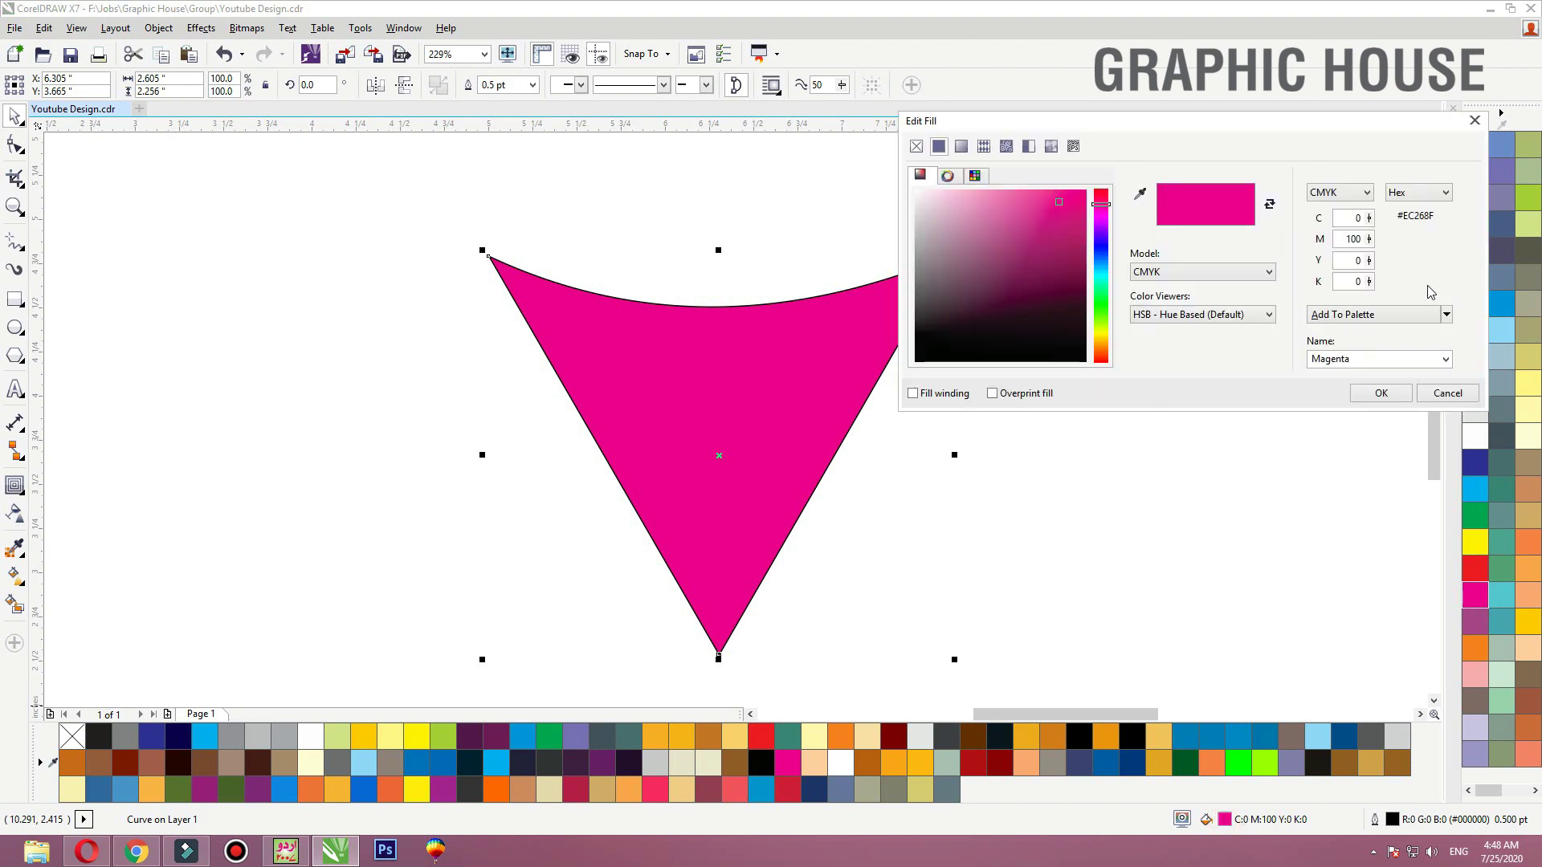
double_click(1354, 281)
text(40)
key(Tab)
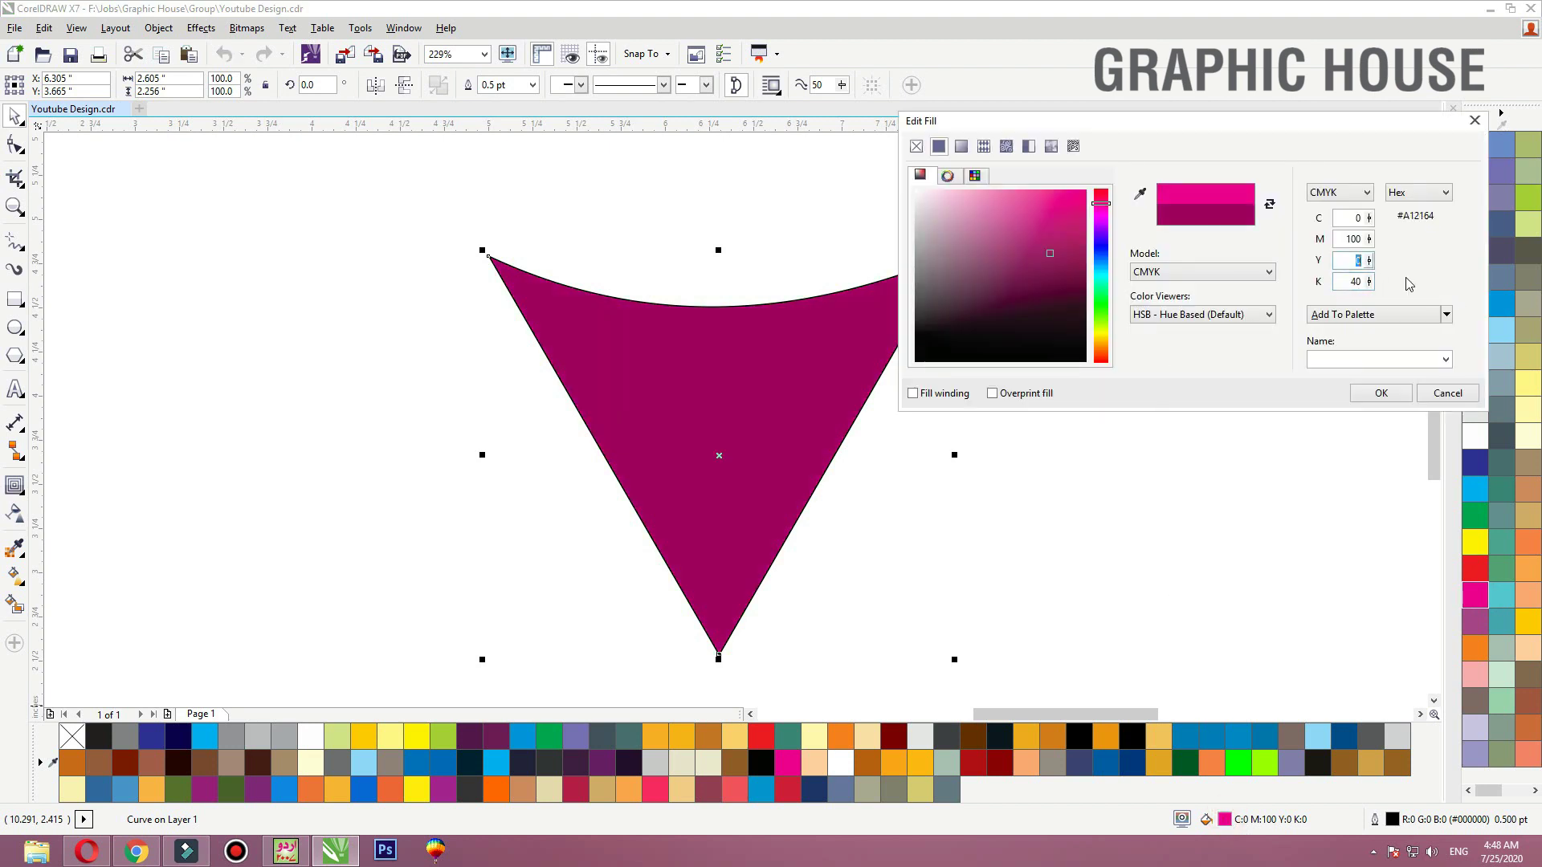
text(50)
key(shift+Tab)
key(Tab)
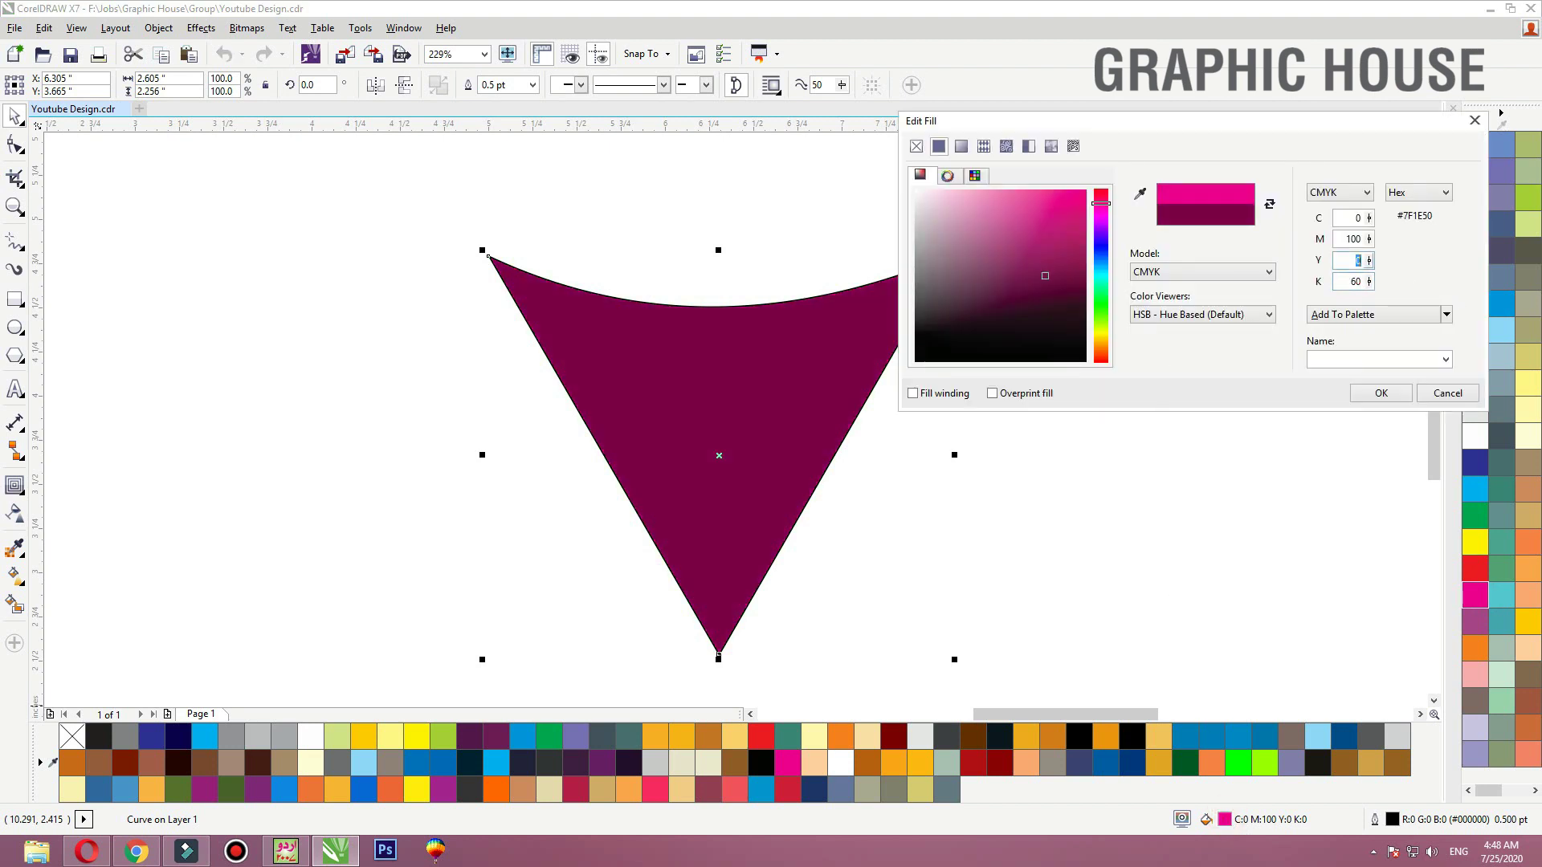
click(1380, 392)
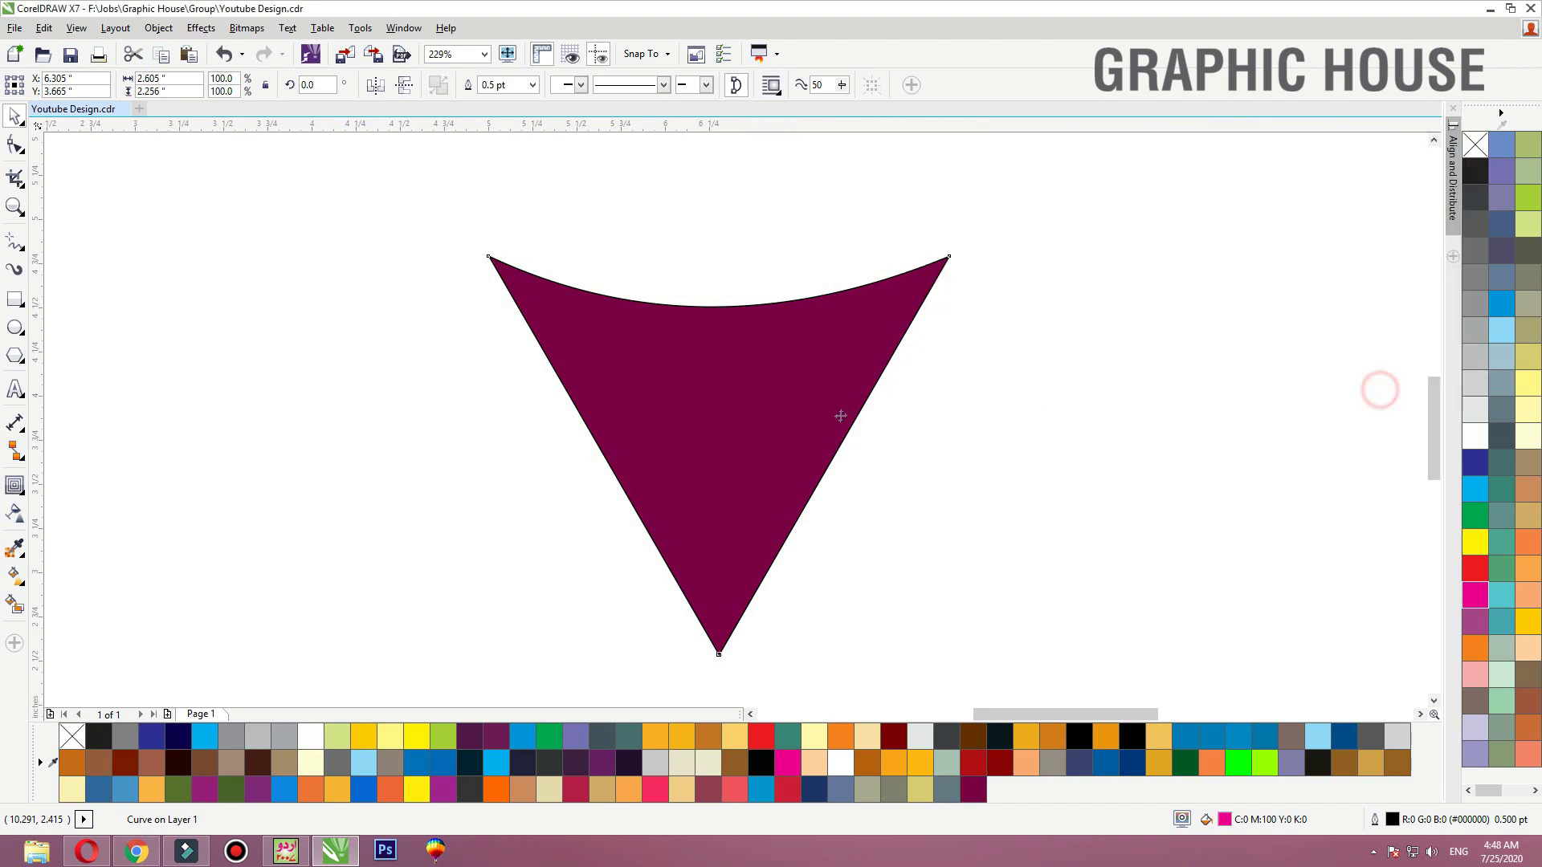
Apply a diagonal gradient from dark magenta at the lower right to bright magenta at the upper left, and remove the triangle's outline
key(g)
drag(893, 506, 636, 337)
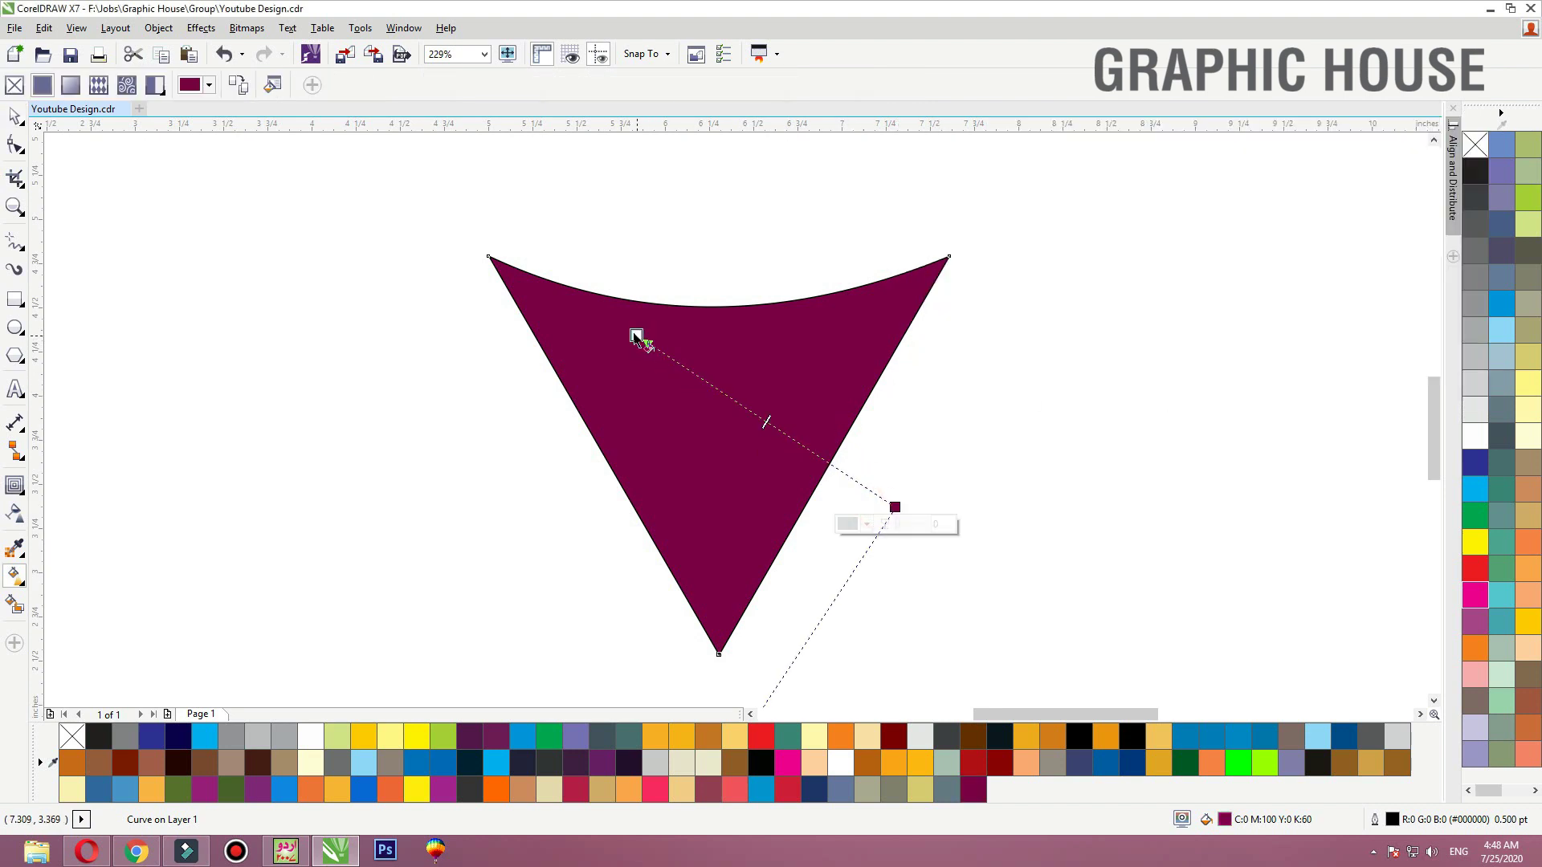
click(1477, 598)
key(space)
right_click(1475, 144)
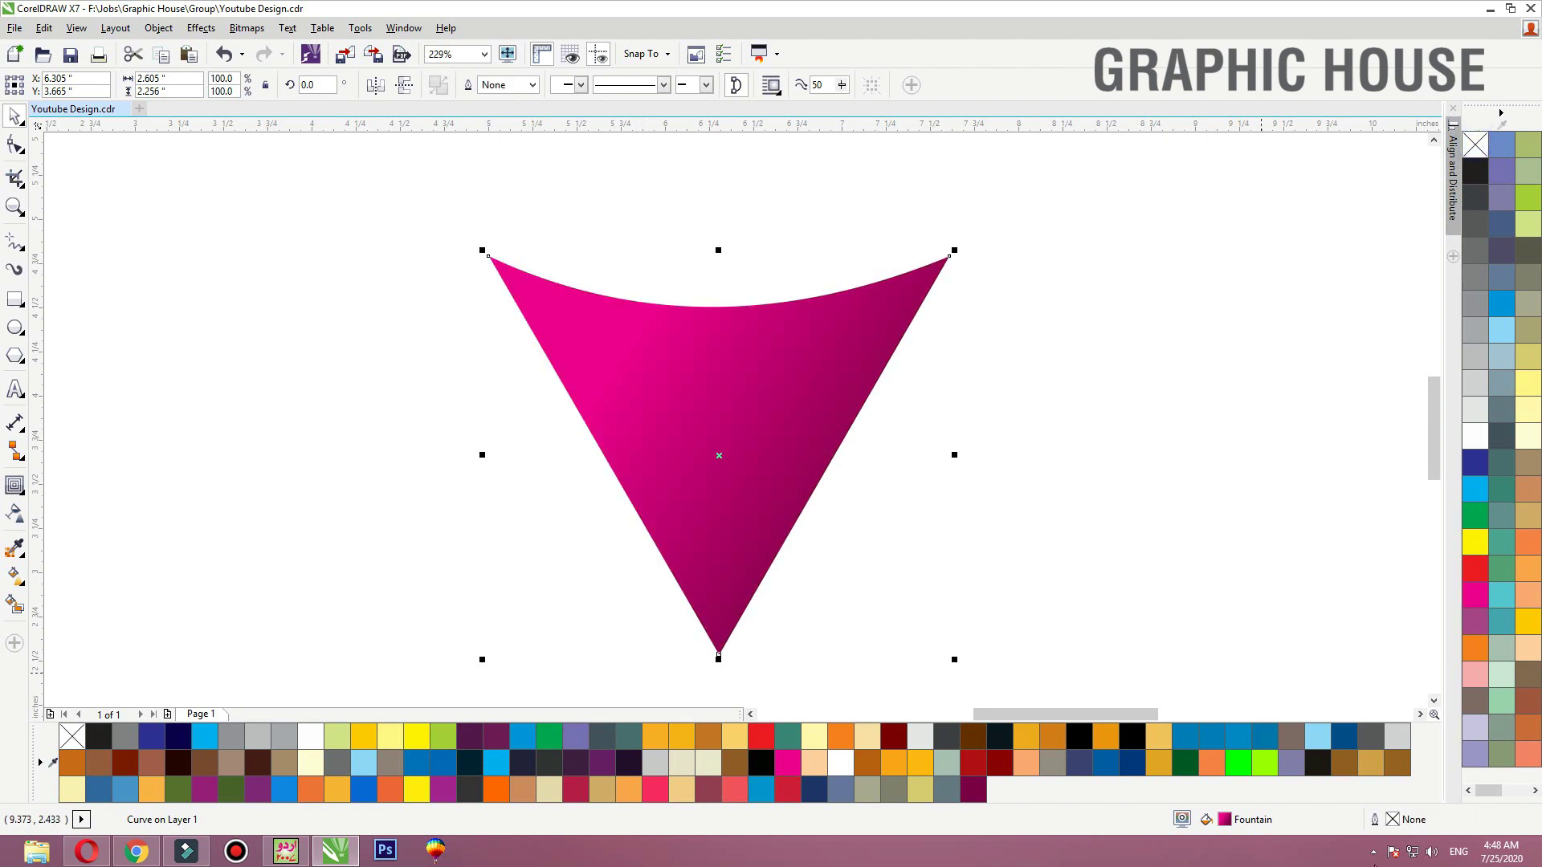
click(383, 499)
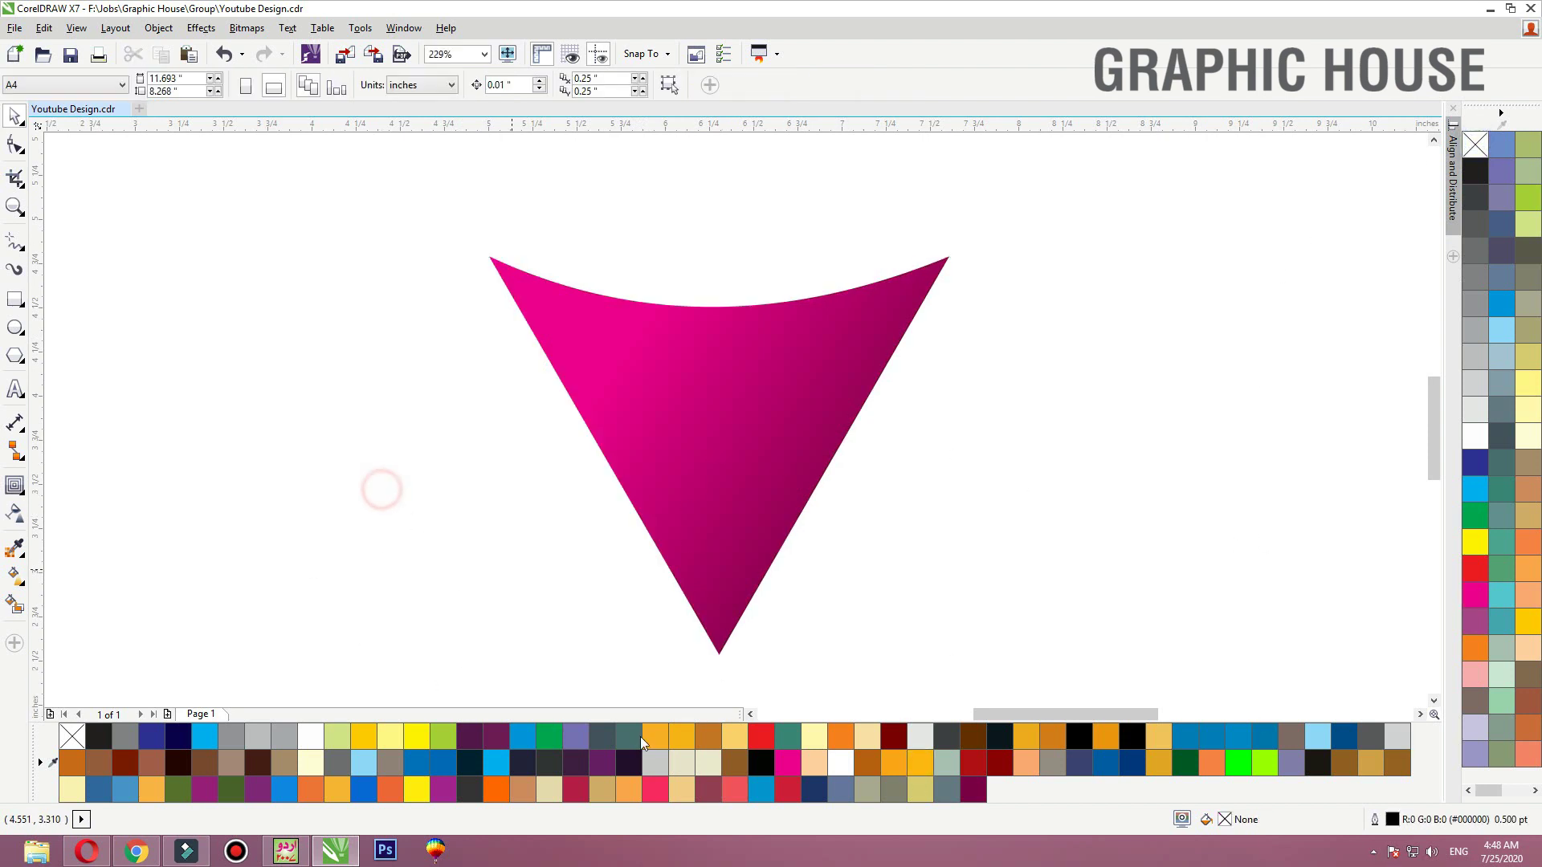
Draw a horizontal rectangle about 2.65 × 0.34 inches across the upper part of the magenta triangle
click(17, 303)
drag(496, 336, 947, 417)
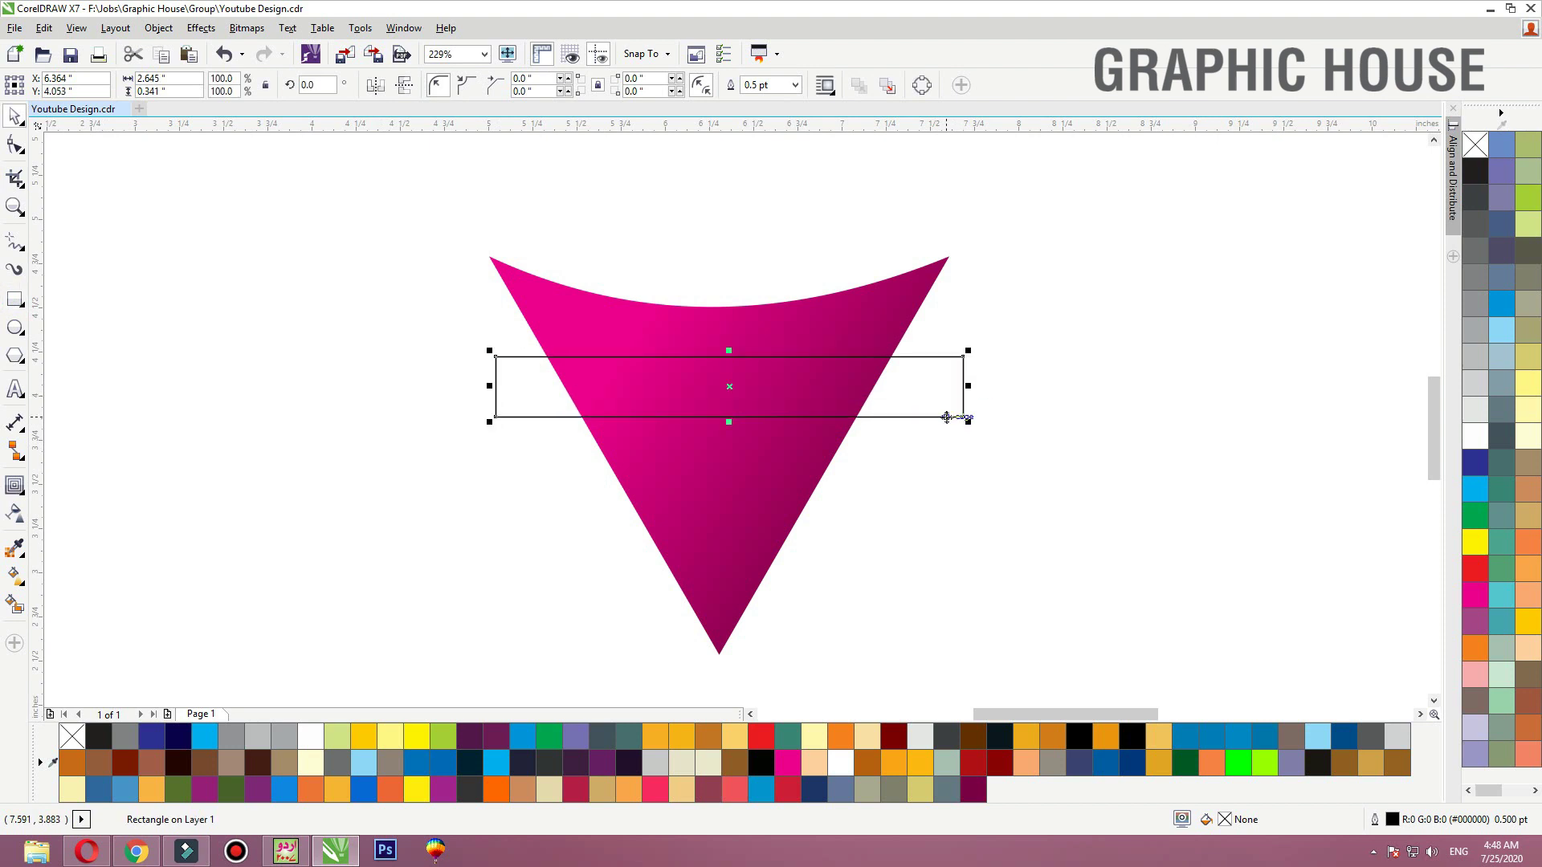
Convert the rectangle to an editable curve and raise its lower-left corner to about half the bar's height so that end tapers
key(ctrl+q)
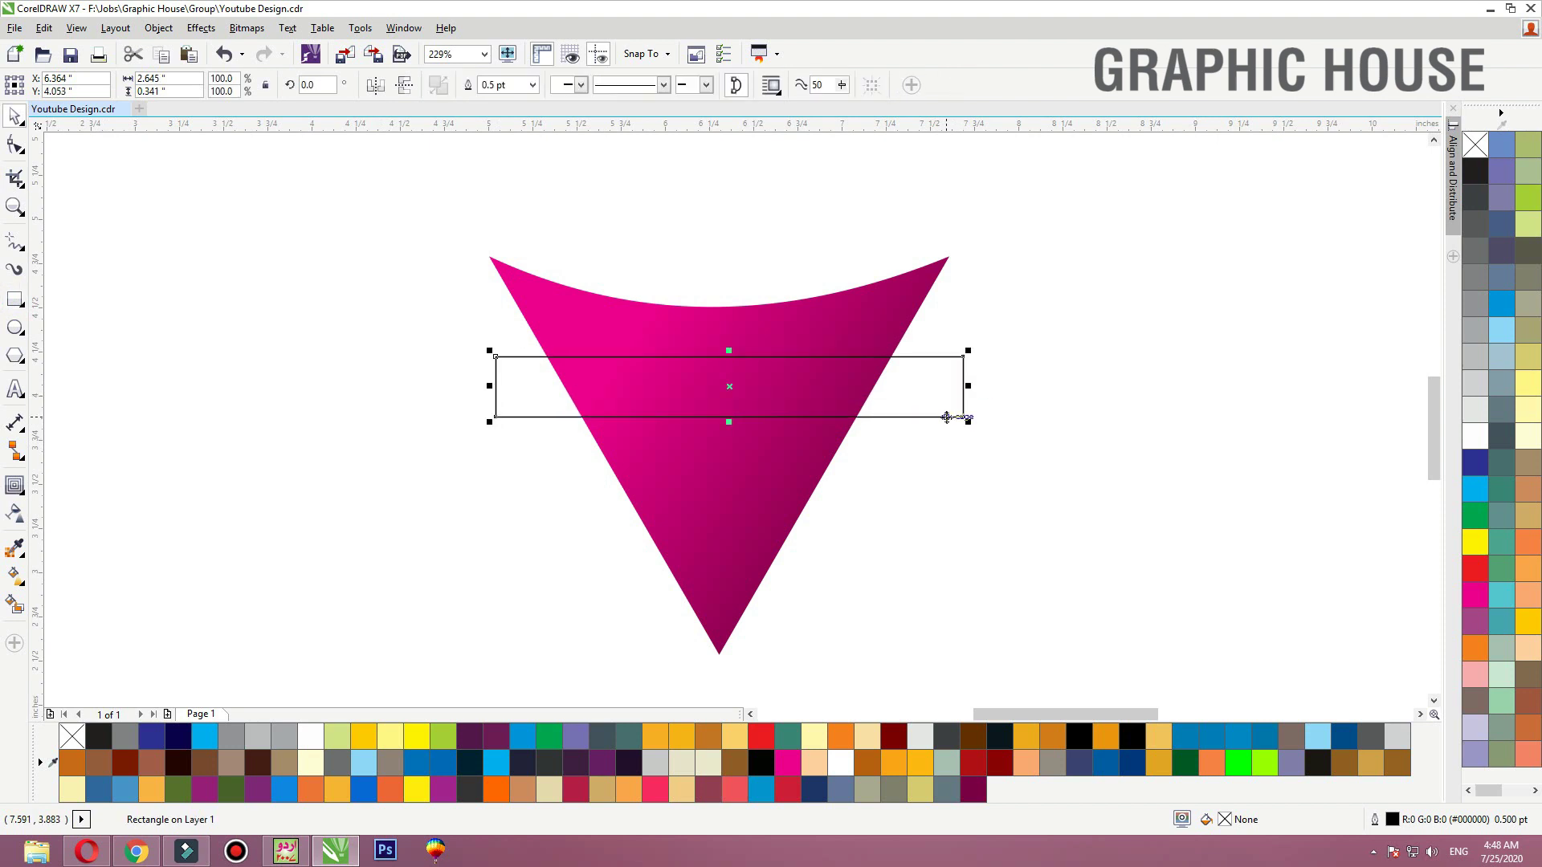
key(F10)
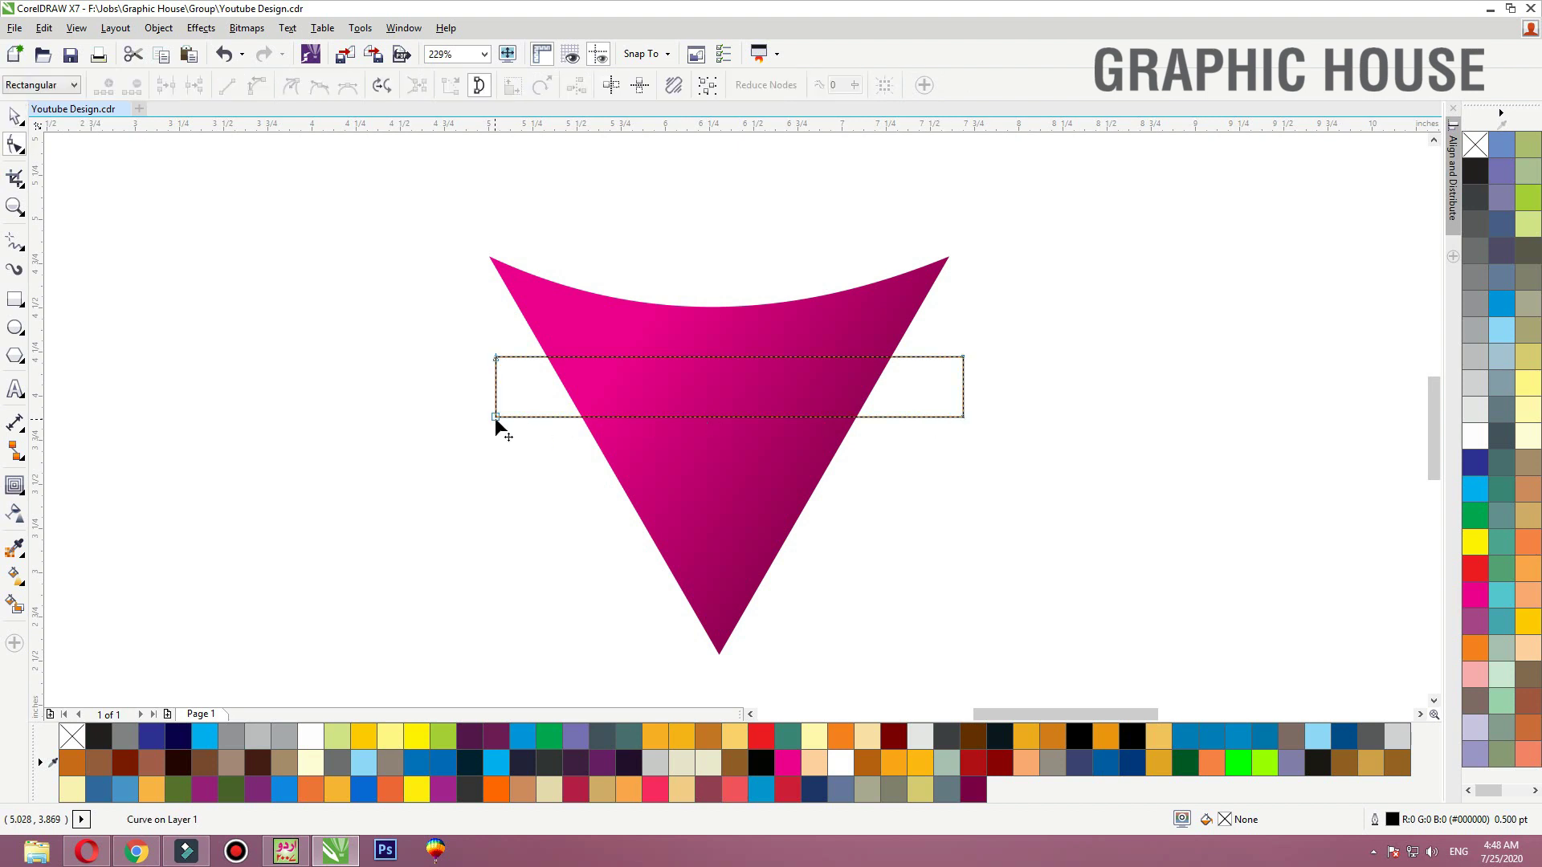
drag(495, 417, 497, 389)
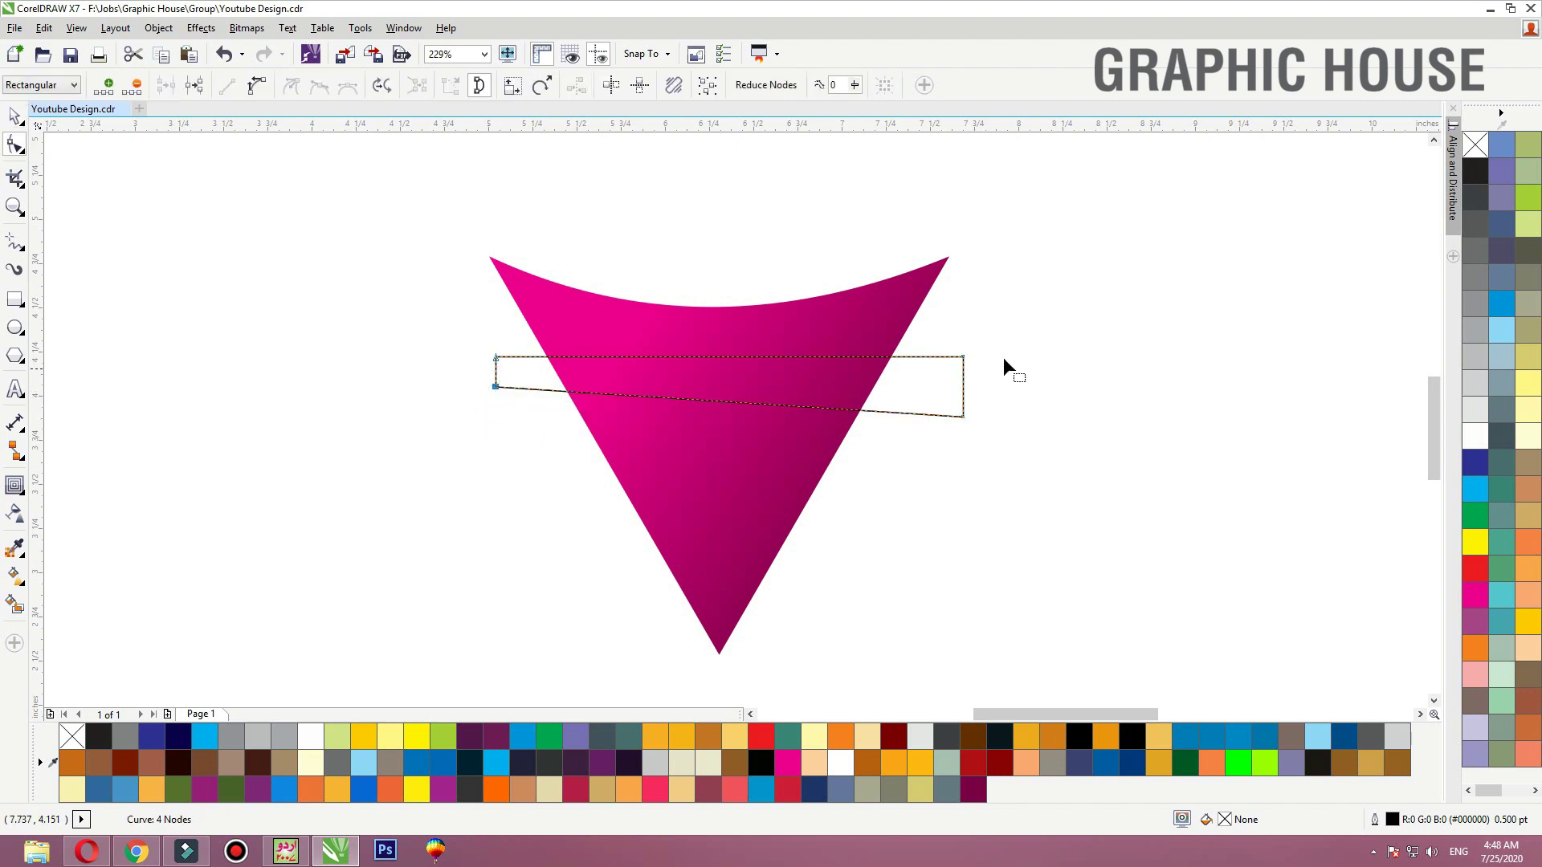
Convert all the bar's straight segments to curves and bow its lower and upper edges downward into shallow arcs across the triangle
drag(1038, 326, 409, 442)
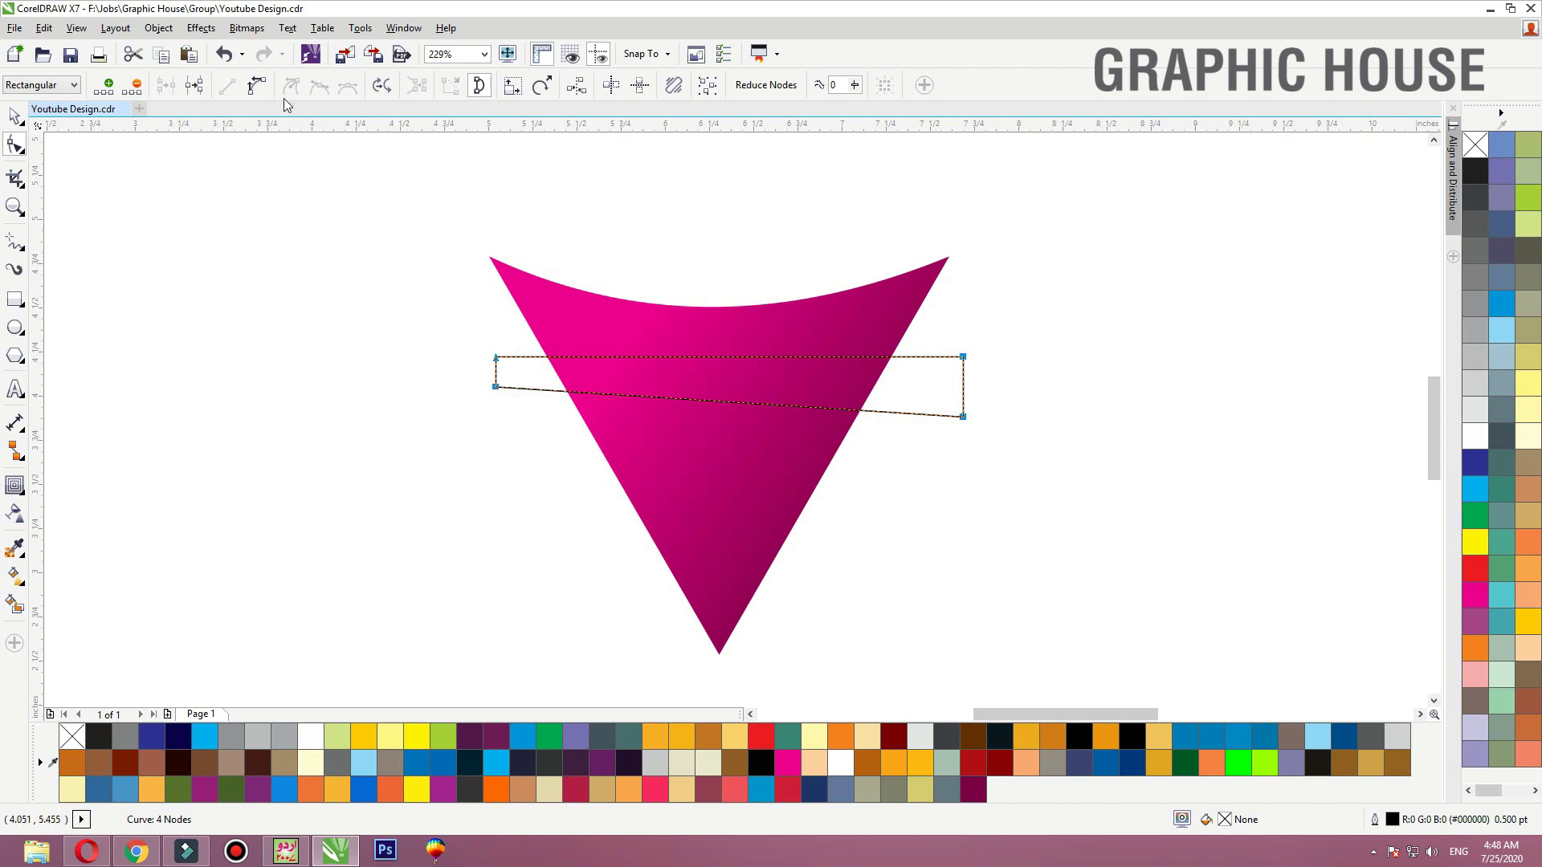
click(257, 85)
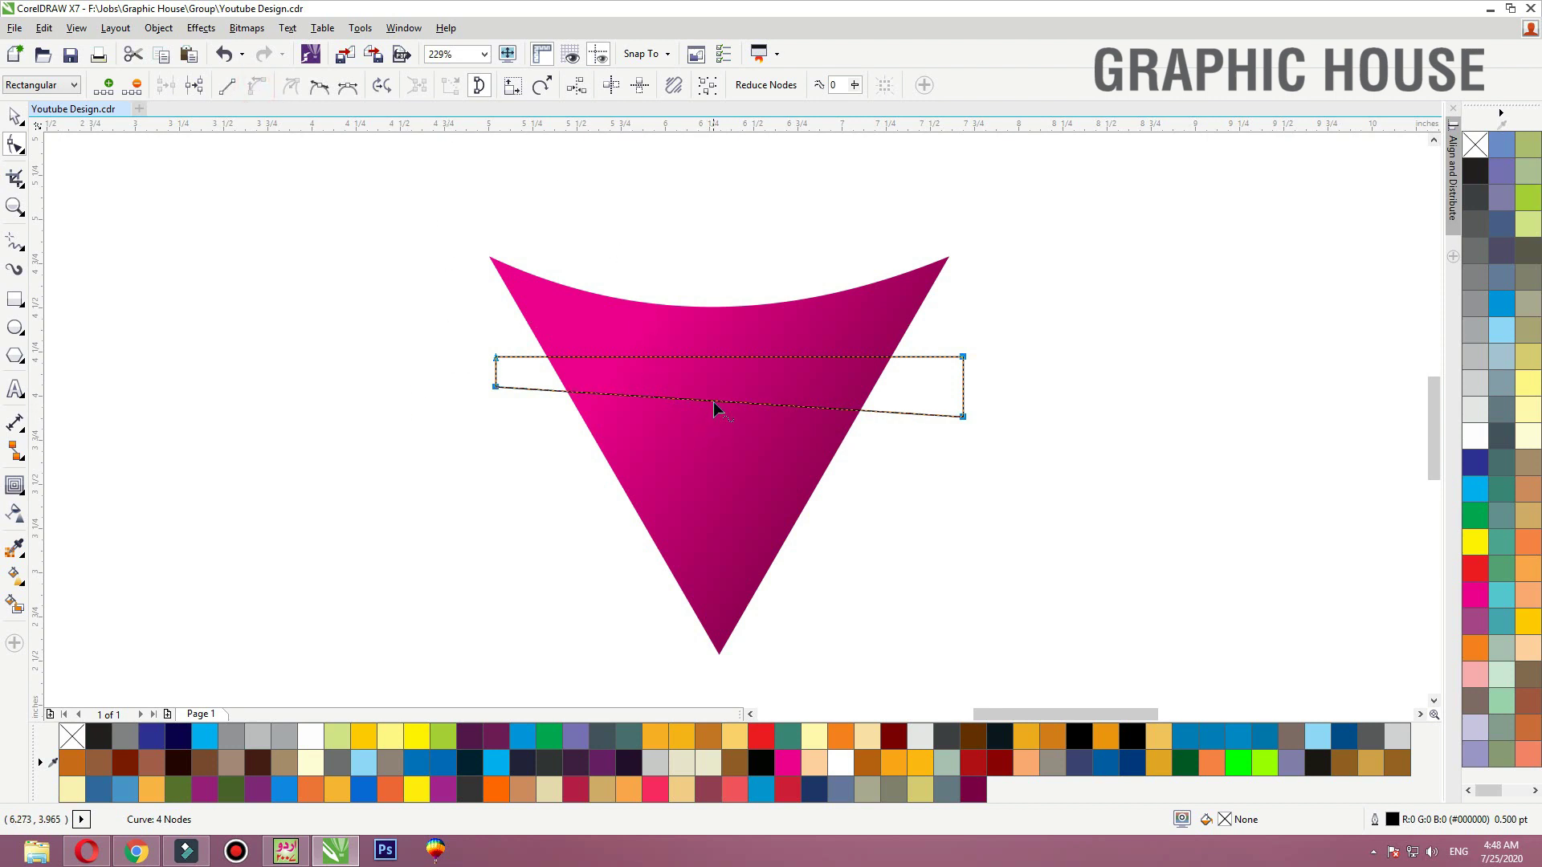
drag(714, 402, 712, 426)
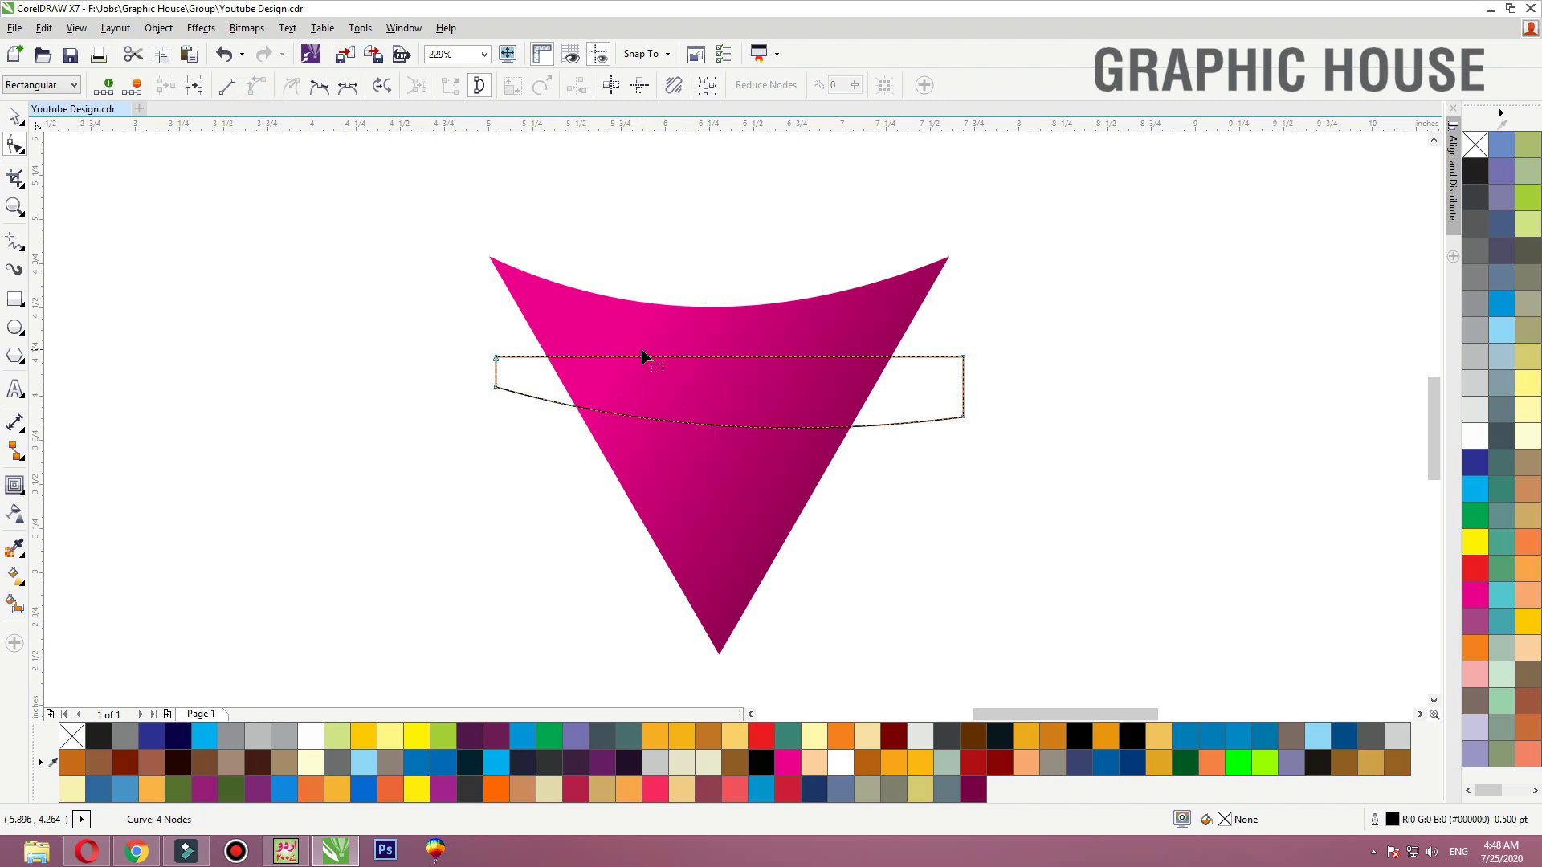
drag(583, 358, 575, 393)
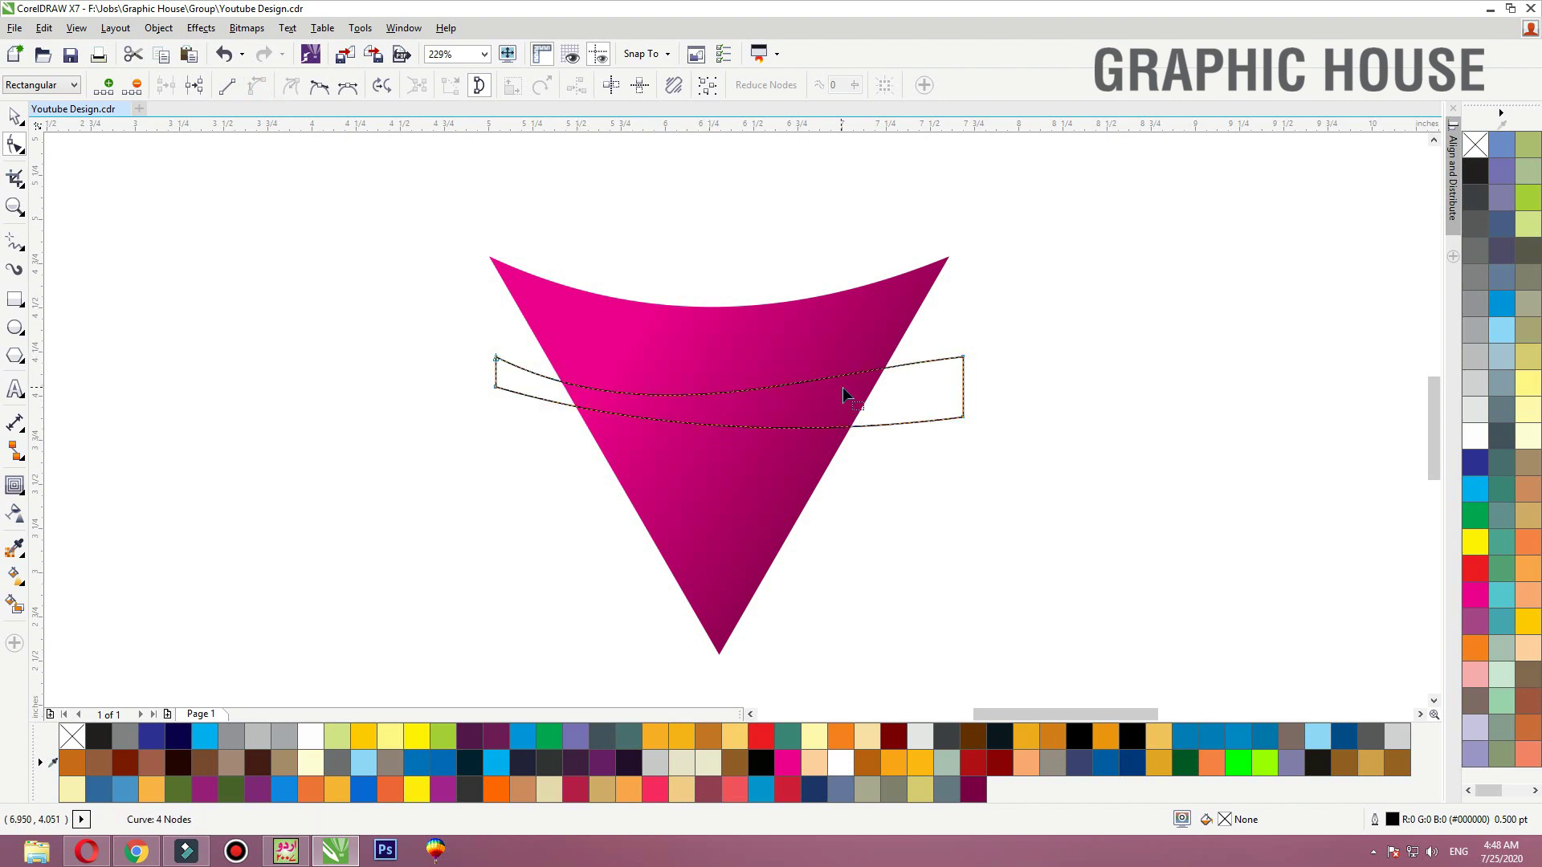
Reposition the band's corner nodes to raise its left end and to lower and widen its right end
click(495, 394)
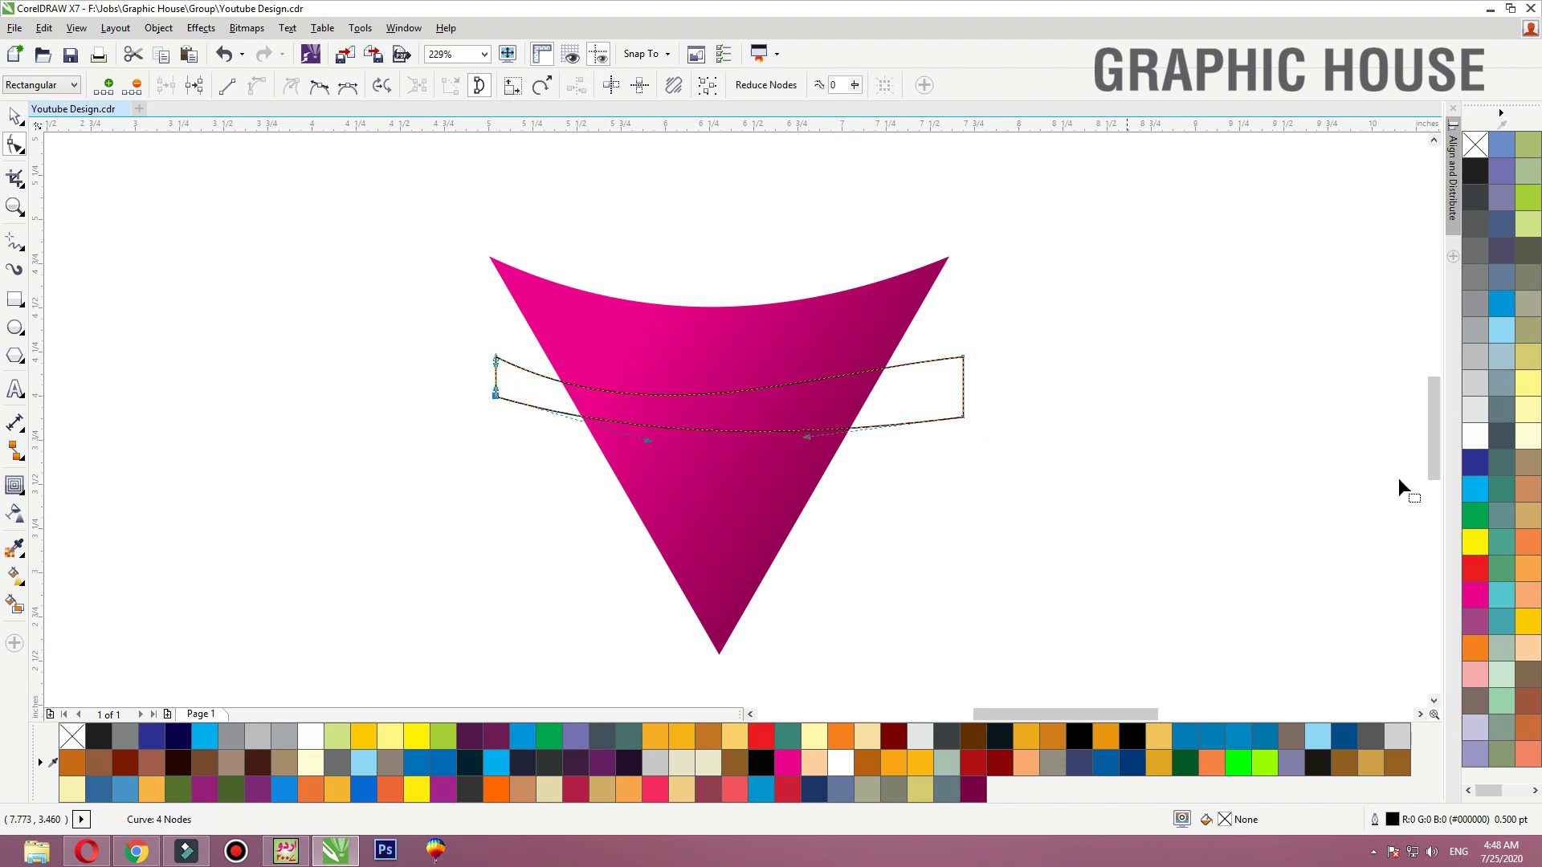
drag(963, 418, 964, 443)
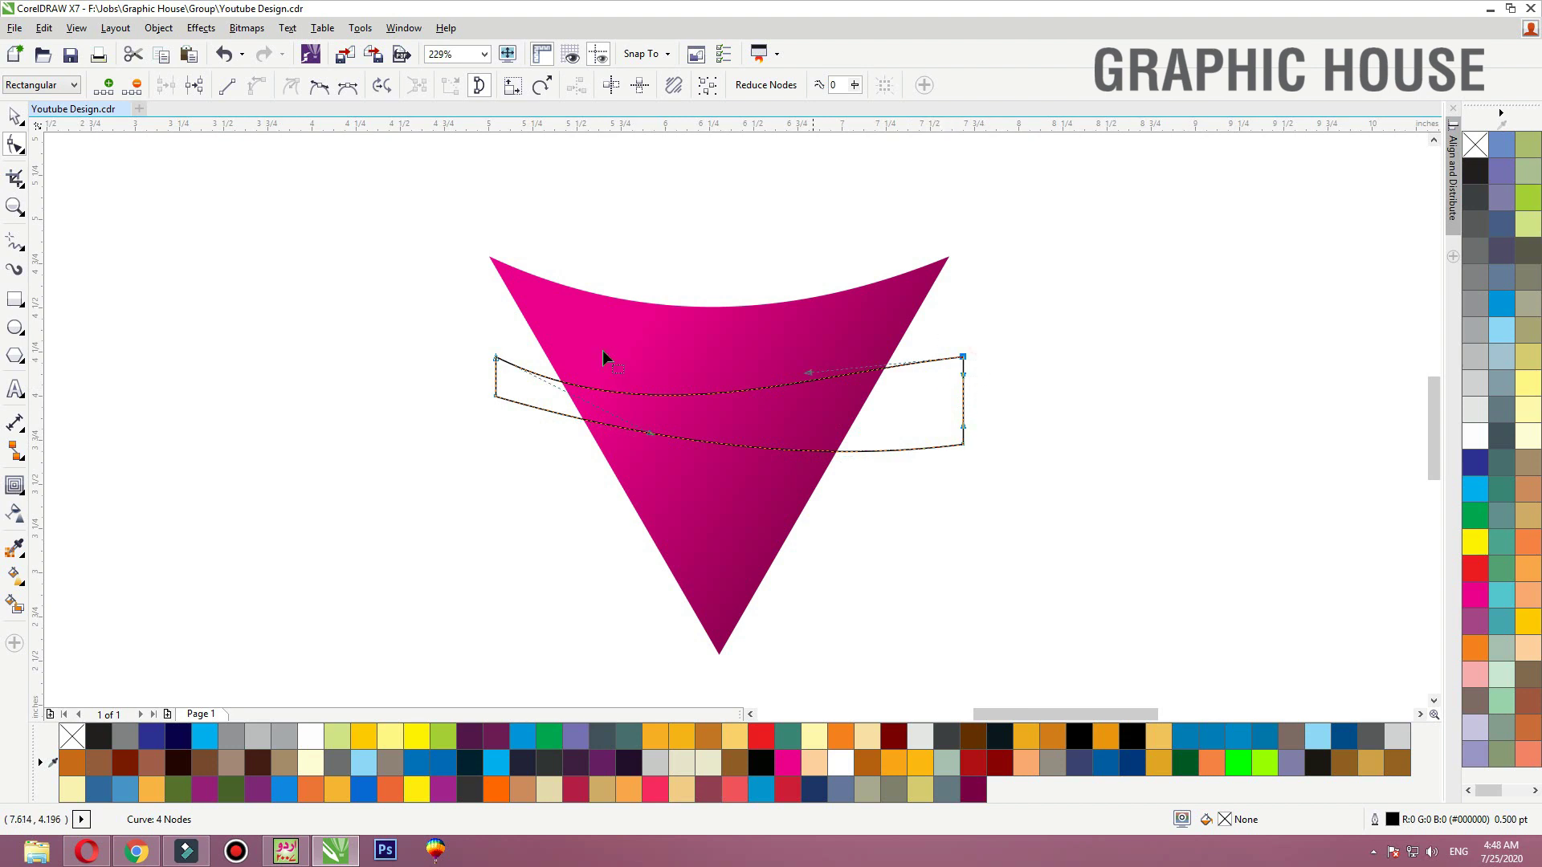
drag(498, 358, 513, 324)
drag(494, 395, 495, 380)
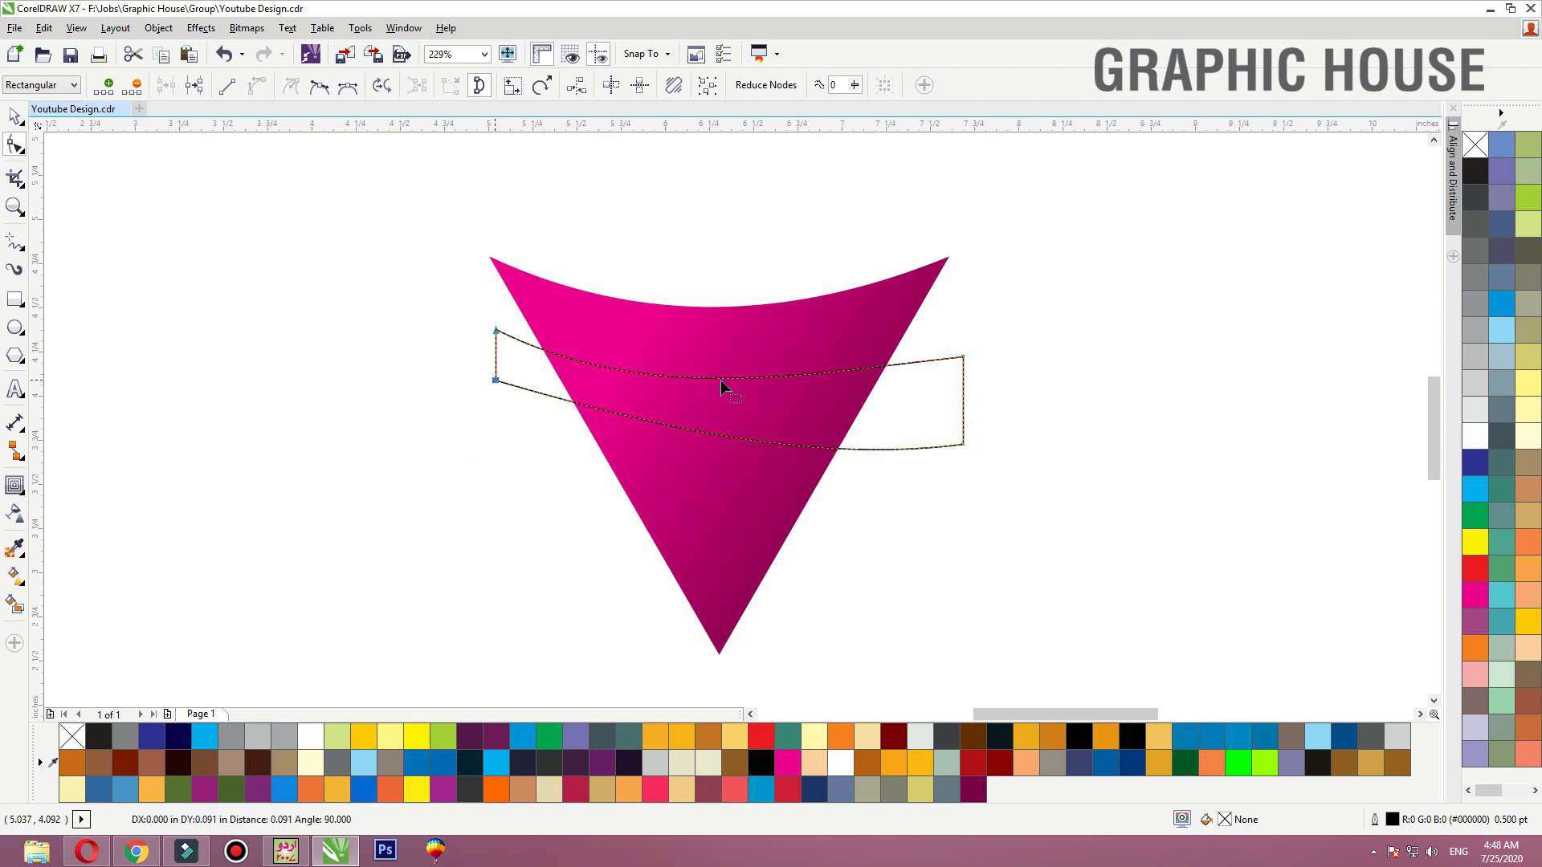
drag(1053, 315, 960, 474)
Reshape the band's upper and lower edges so both curves dip more deeply toward the right end
click(847, 396)
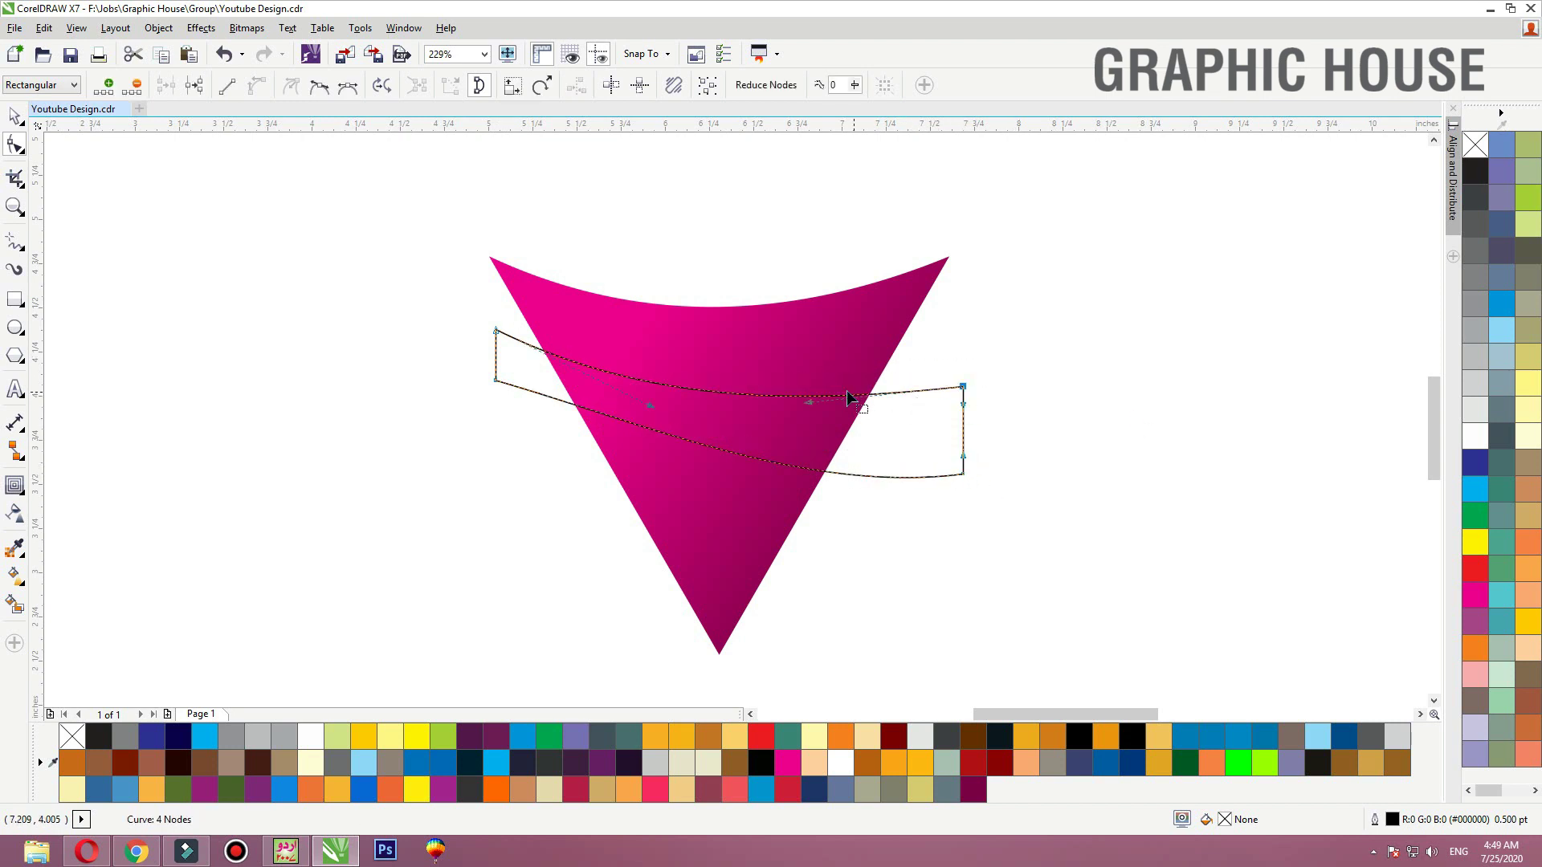
drag(810, 401, 807, 420)
drag(915, 482, 911, 483)
drag(807, 493, 801, 527)
key(space)
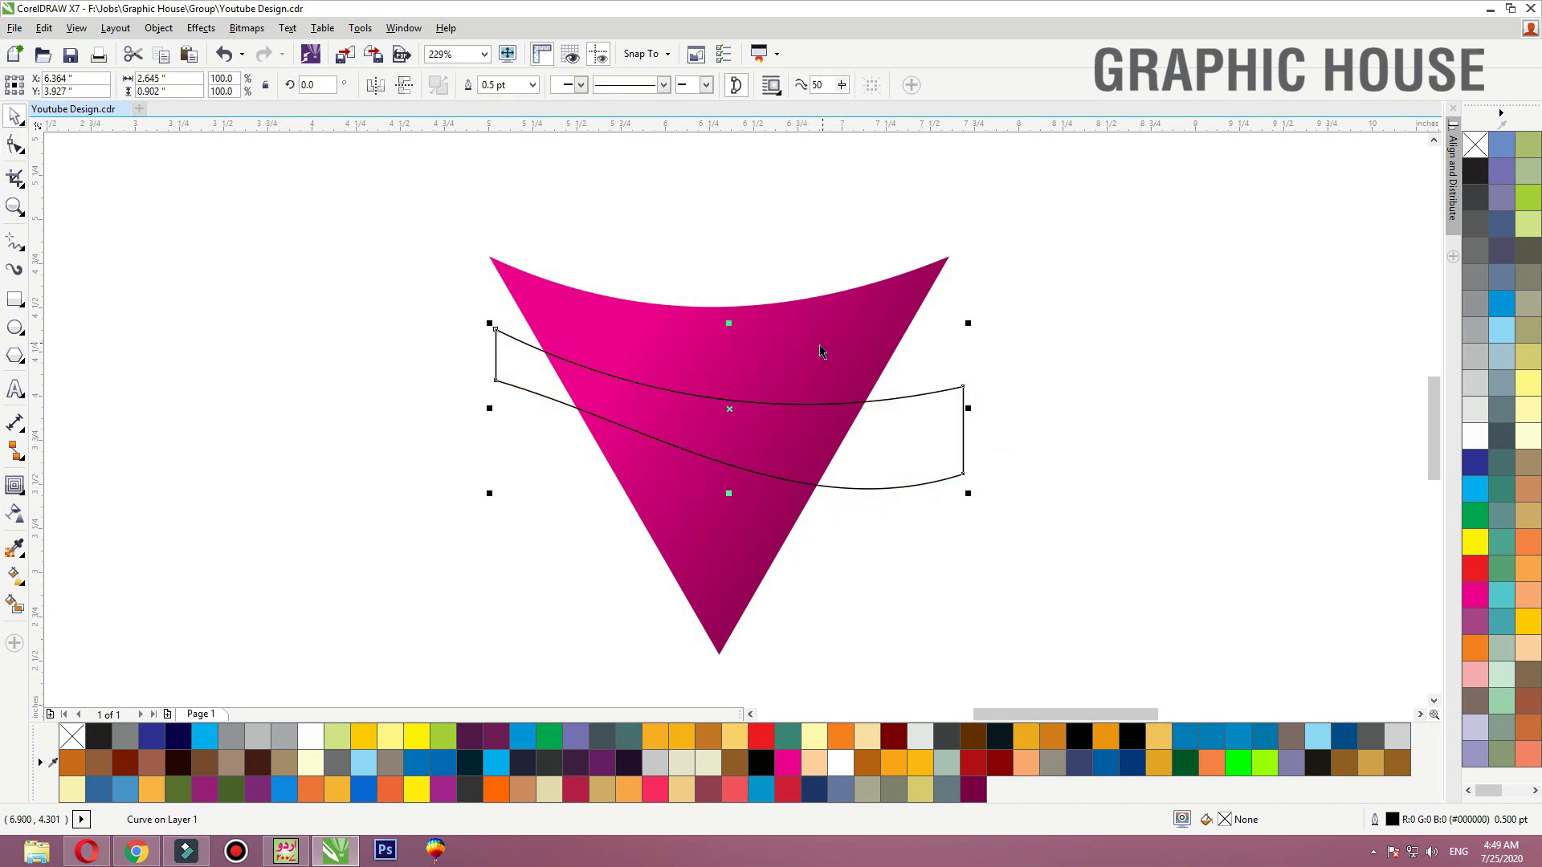
Fill the curved band with blue C:100 M:100 and trim the magenta triangle with it
click(1483, 466)
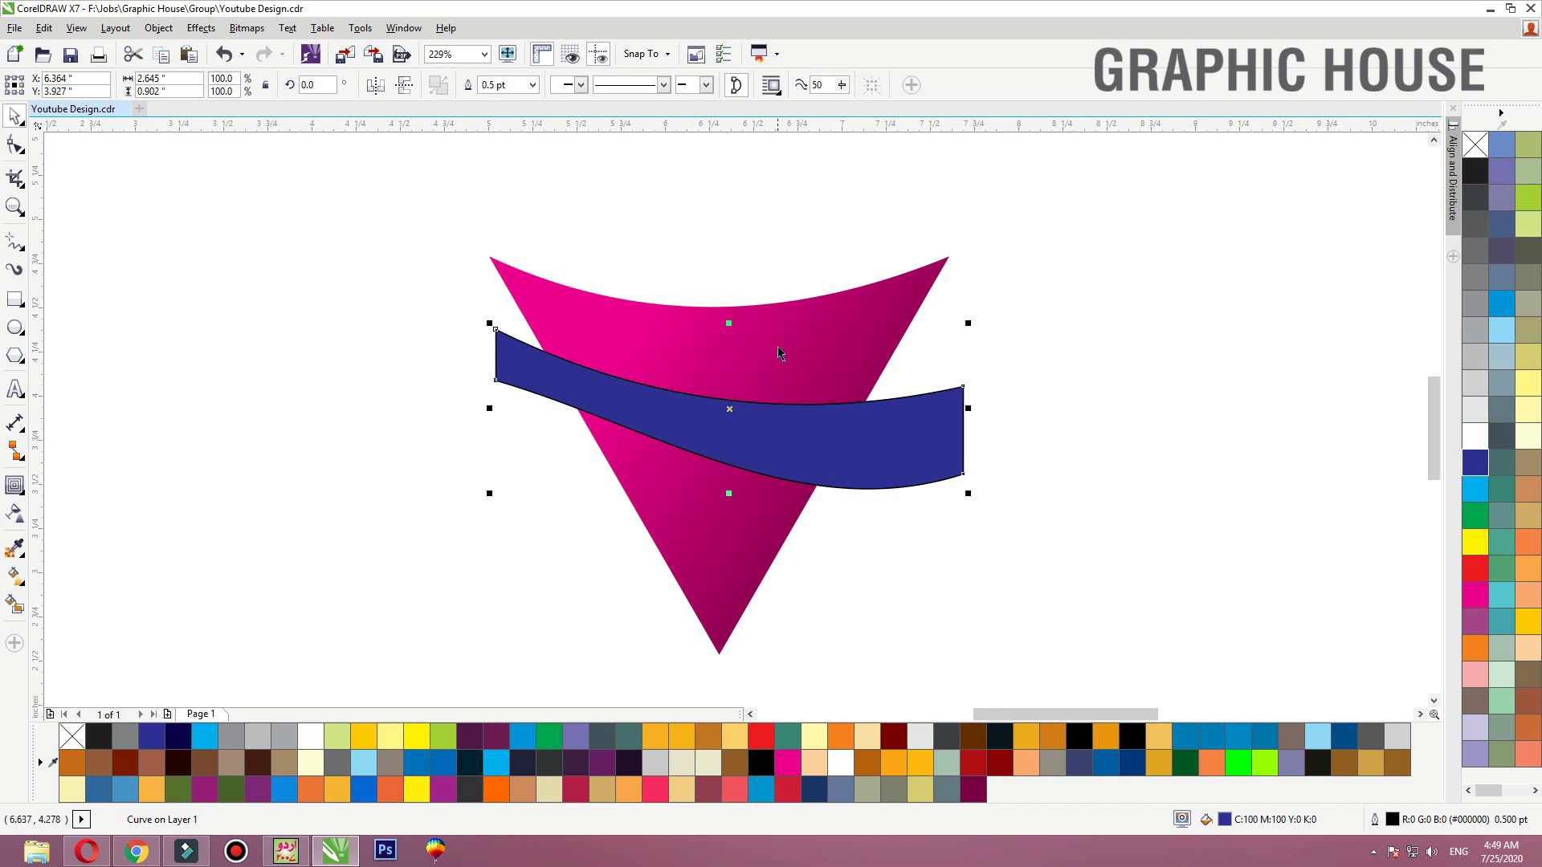
shift+click(778, 353)
click(500, 85)
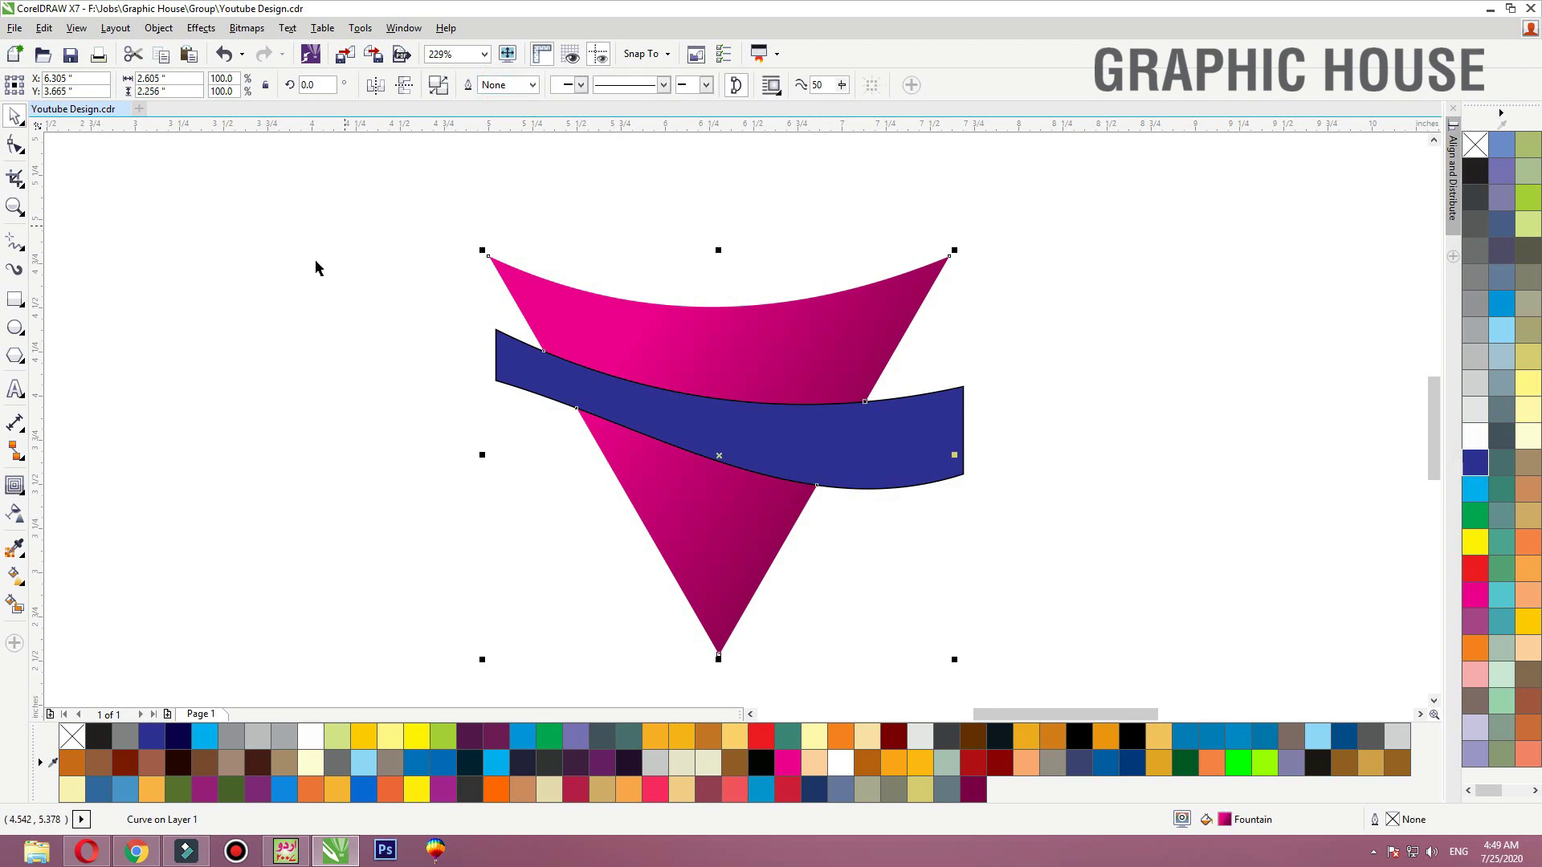
Move the blue band off the trimmed triangle and delete it
click(316, 262)
drag(823, 450, 1077, 448)
key(Delete)
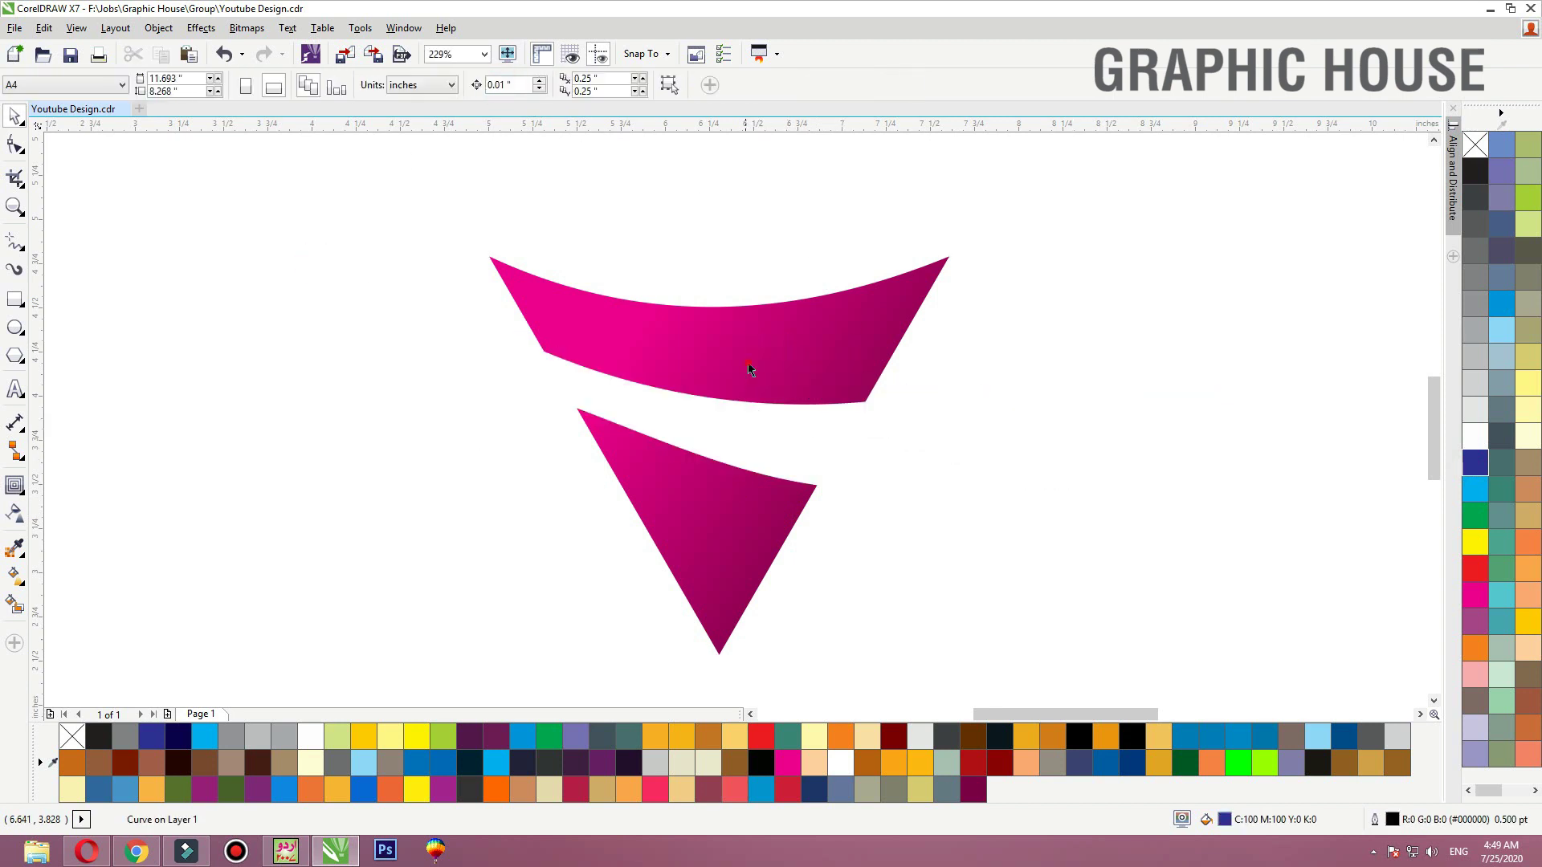
drag(749, 361, 798, 348)
key(ctrl+z)
Draw a flat ellipse about 0.78 by 0.09 inches at the triangle's lower tip, filled K:100 black without an outline
scroll(390, 405, down, 2)
click(367, 386)
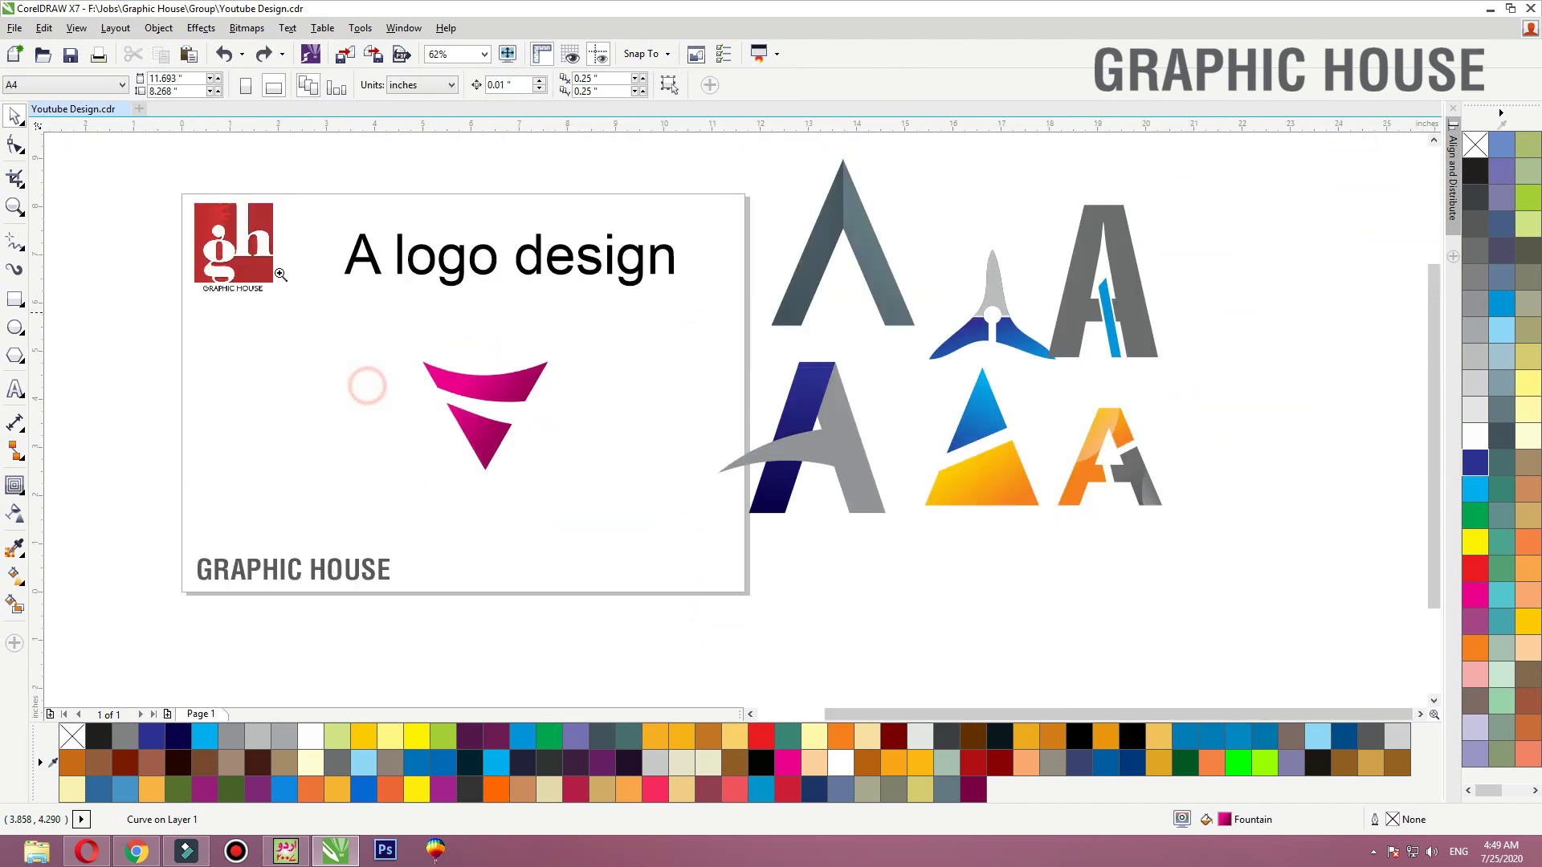
key(F2)
drag(268, 265, 798, 567)
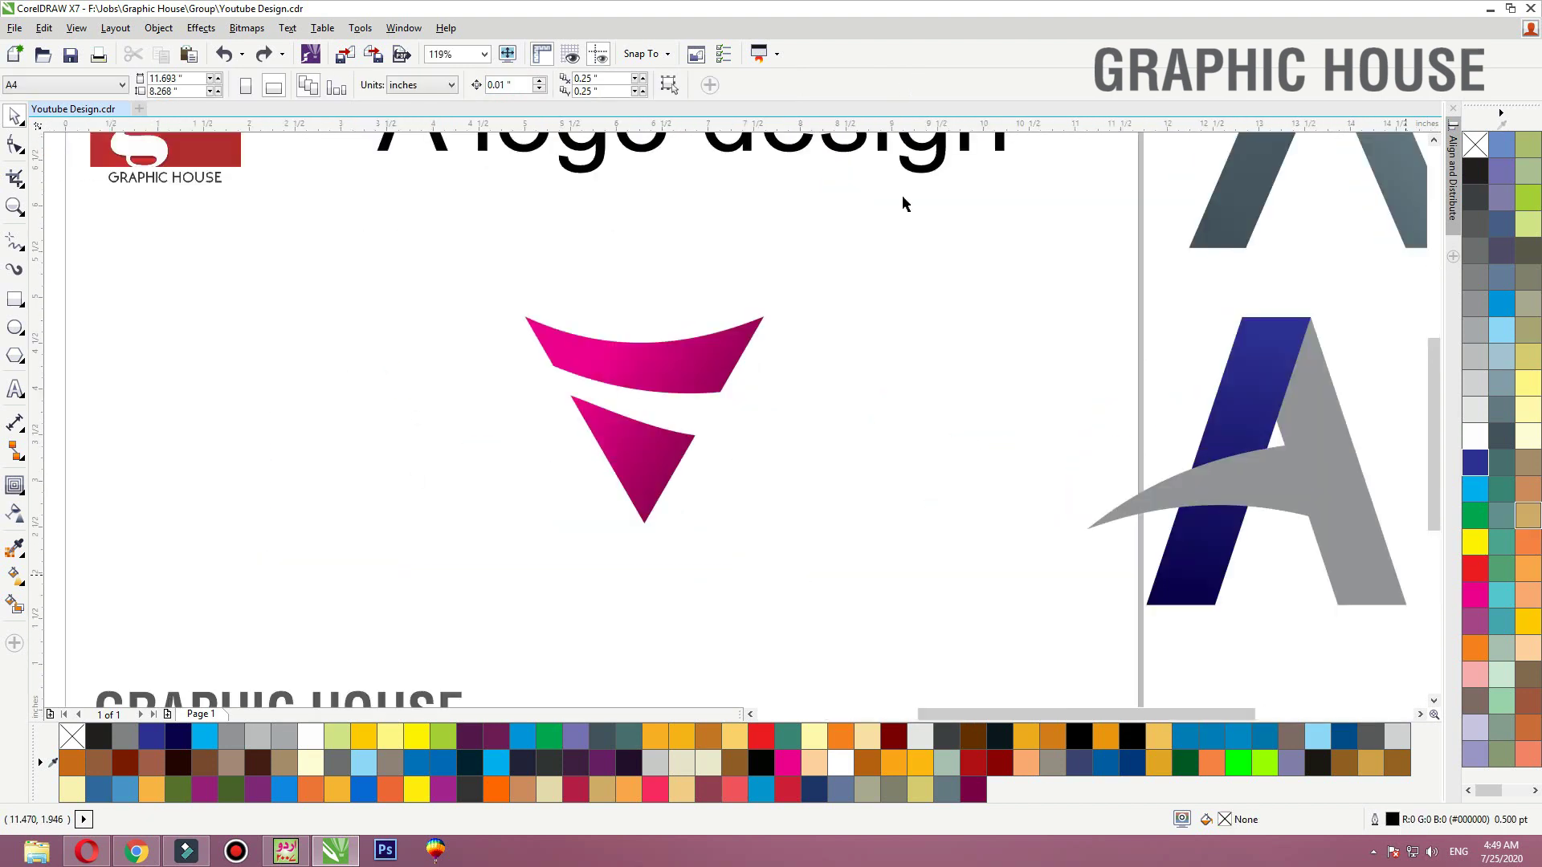
click(15, 329)
drag(601, 514, 682, 532)
key(space)
click(1478, 171)
right_click(1474, 148)
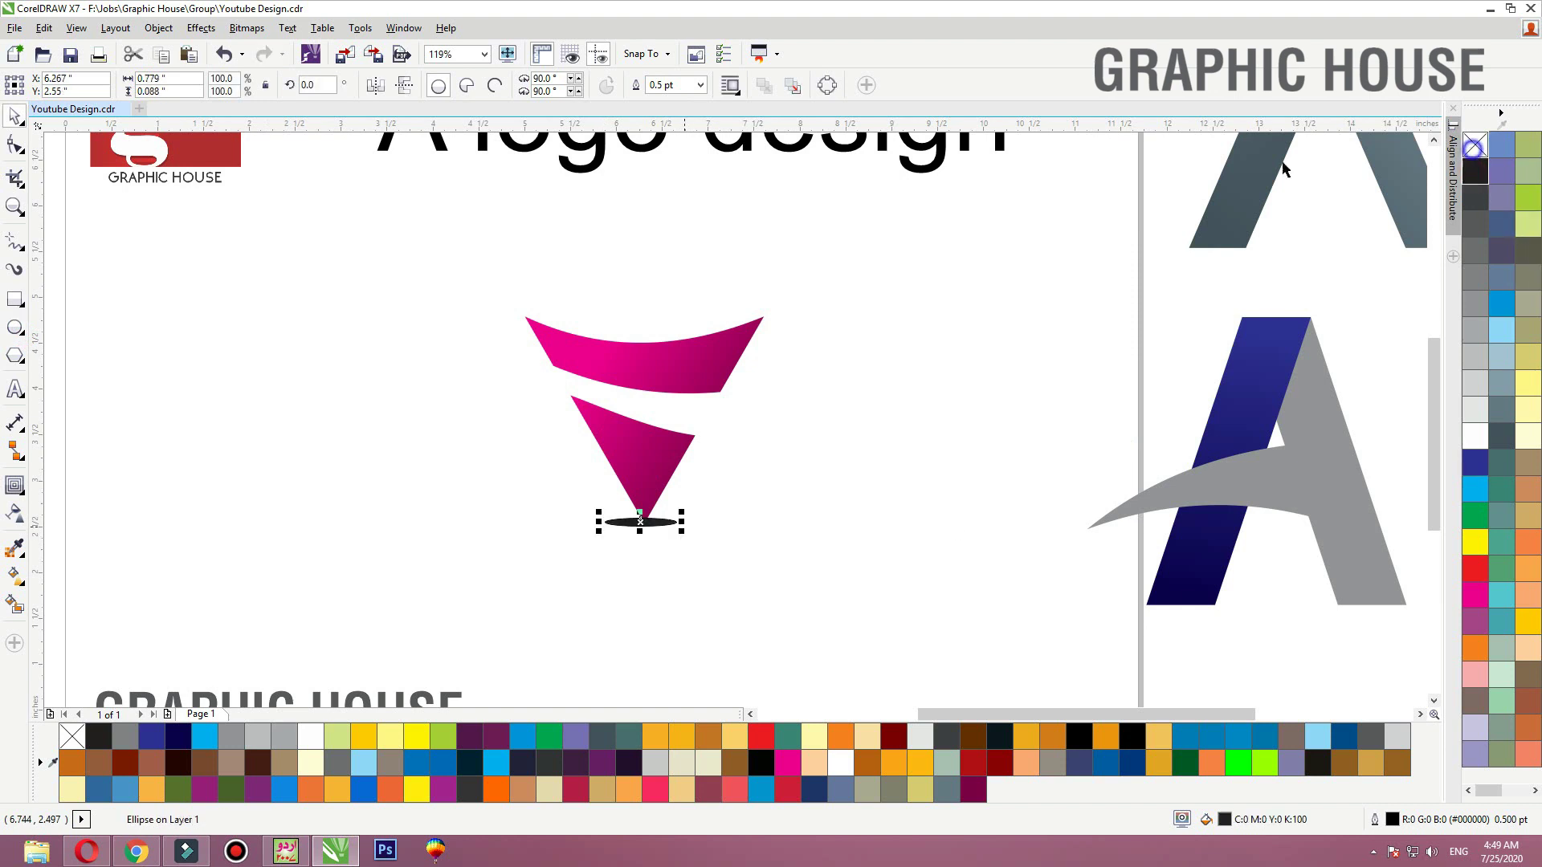
Move the black ellipse down so its upper edge meets the triangle's lower tip
key(shift+F2)
scroll(776, 484, down, 1)
drag(803, 485, 811, 528)
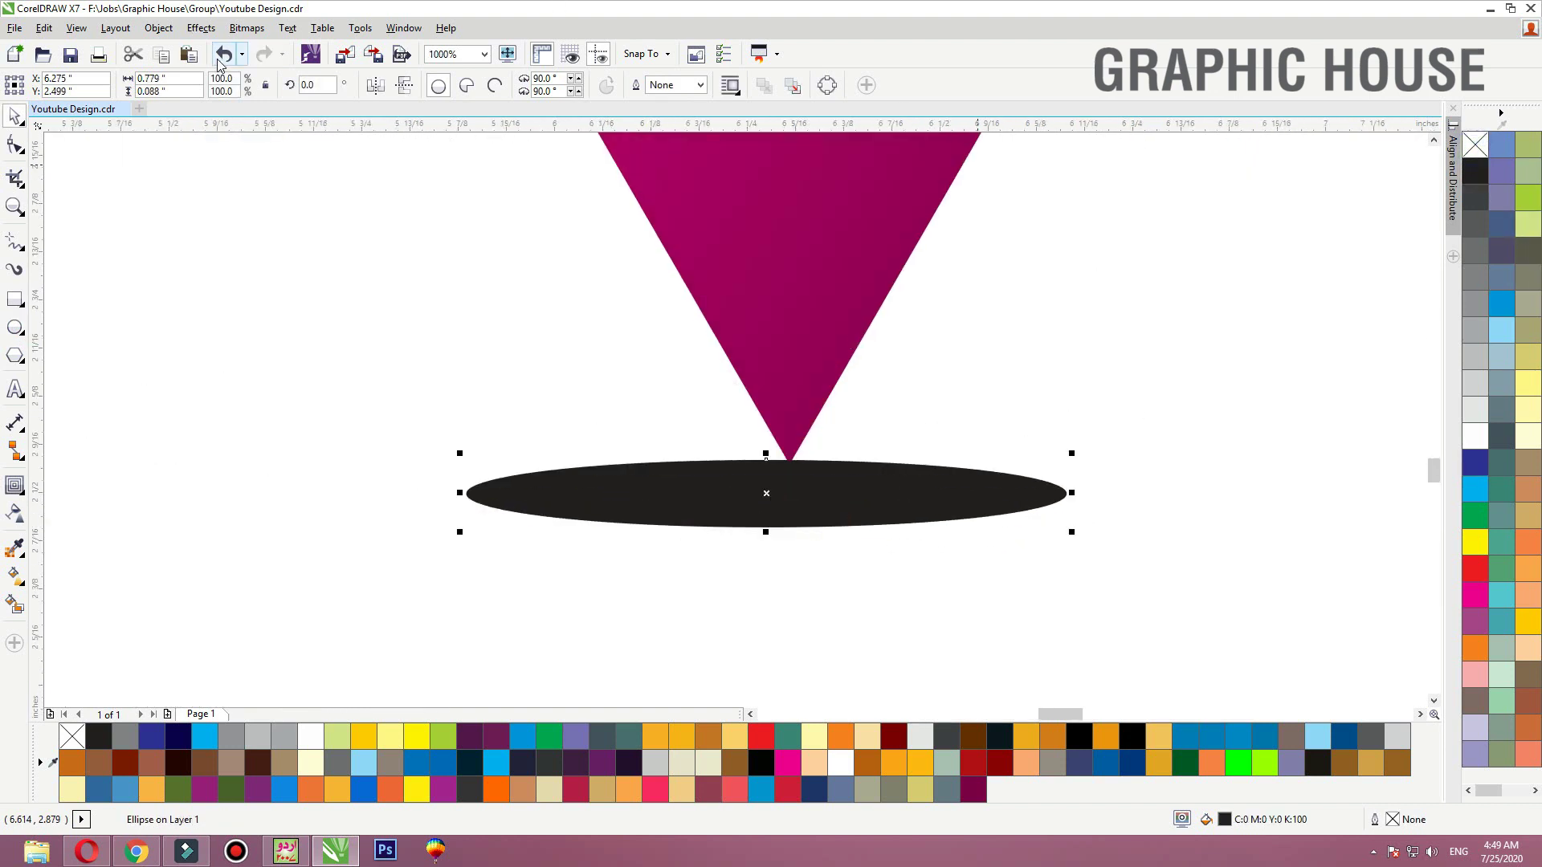
Convert the black ellipse to a 600 dpi CMYK bitmap with a transparent background
click(200, 28)
mouse_move(225, 58)
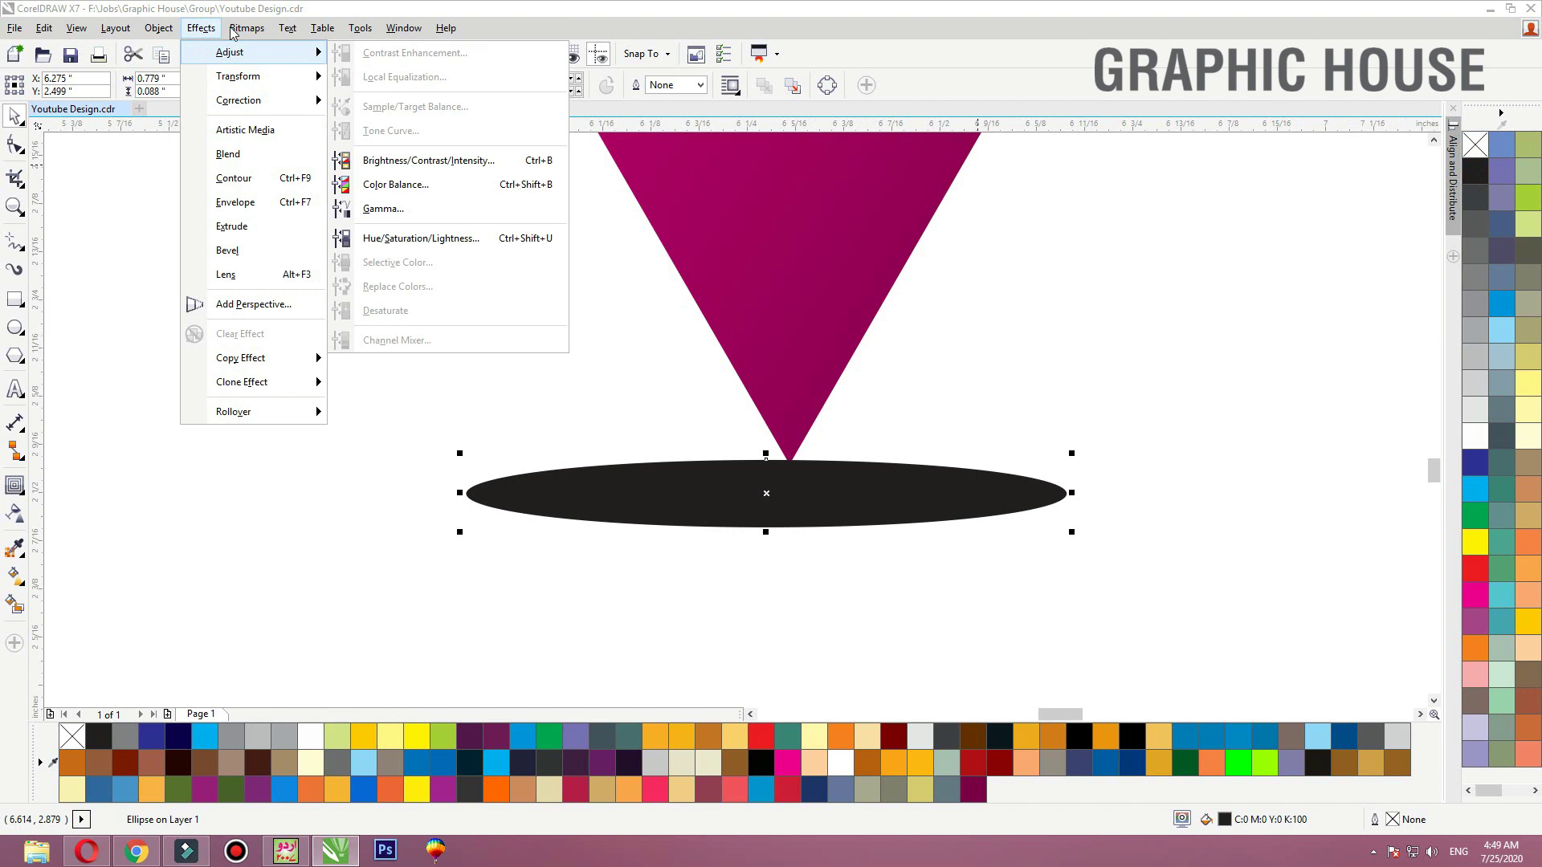
click(265, 52)
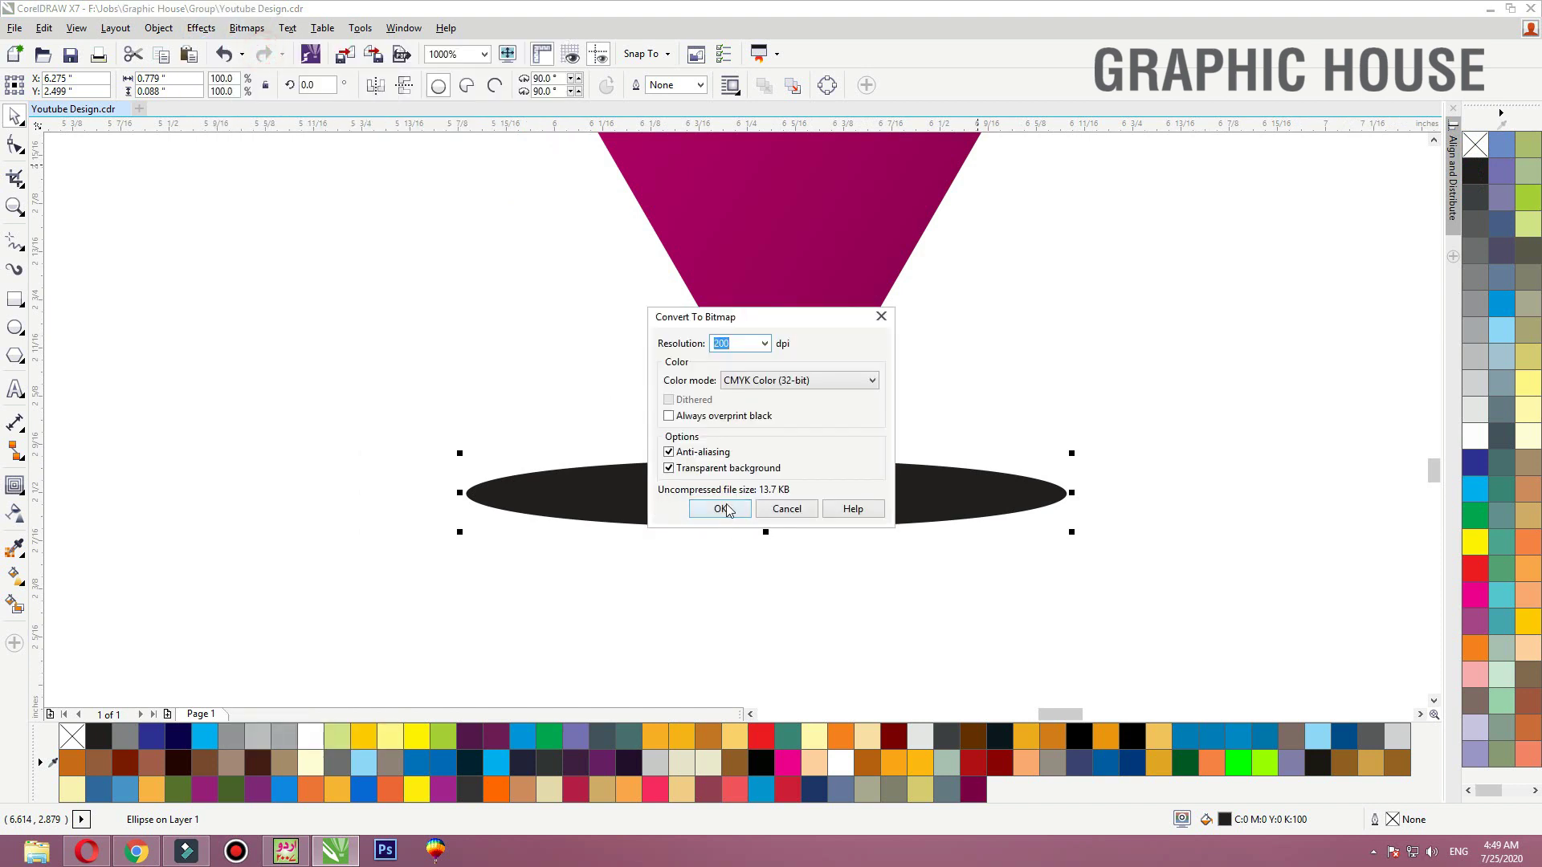
text(600)
key(Return)
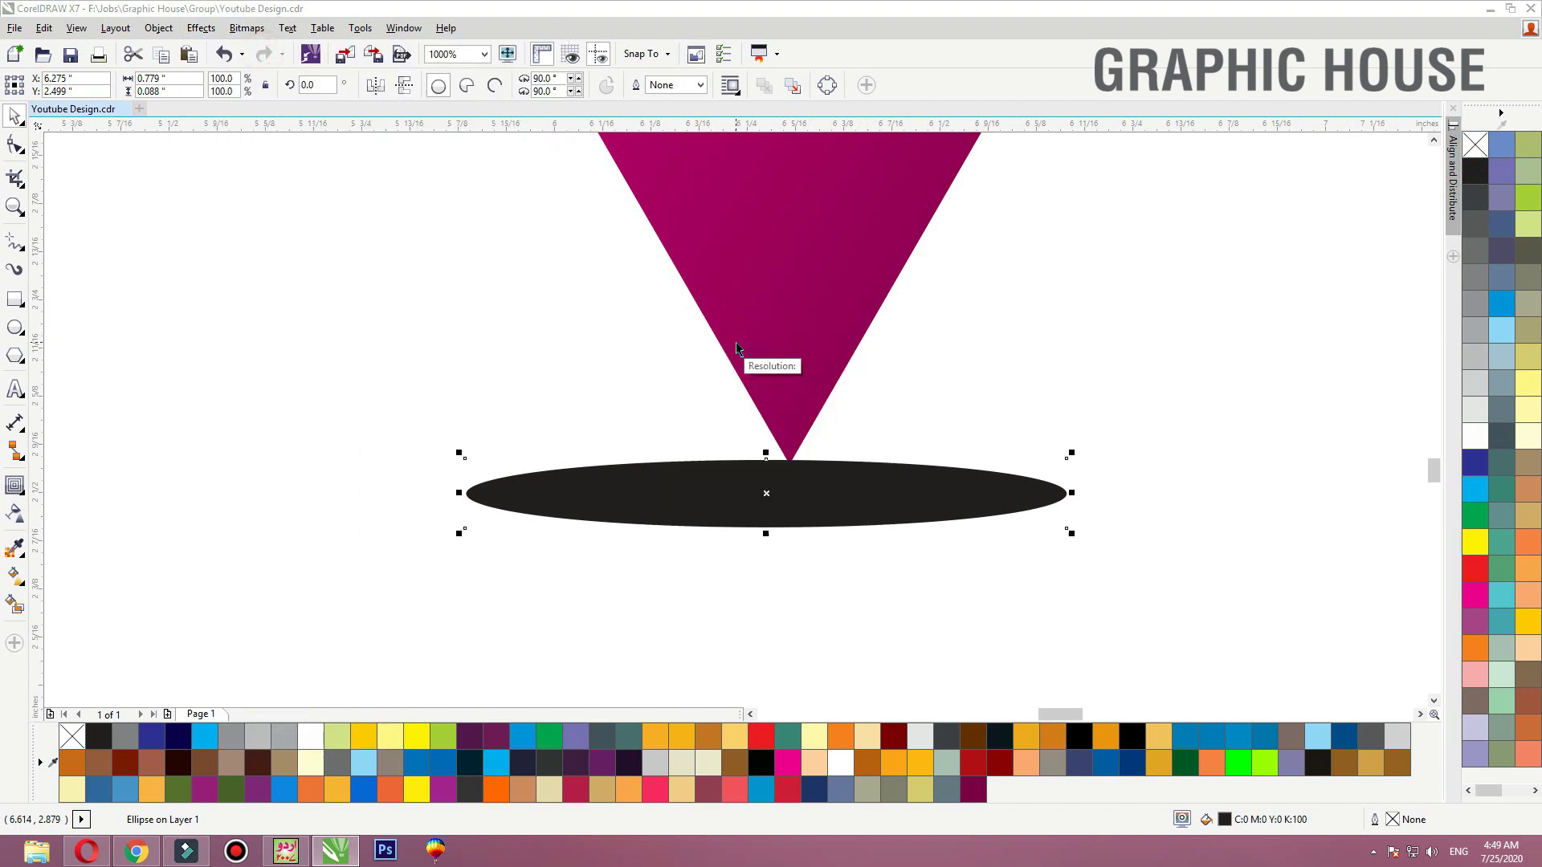
Apply a Gaussian Blur with a 46-pixel radius to the ellipse bitmap
click(239, 30)
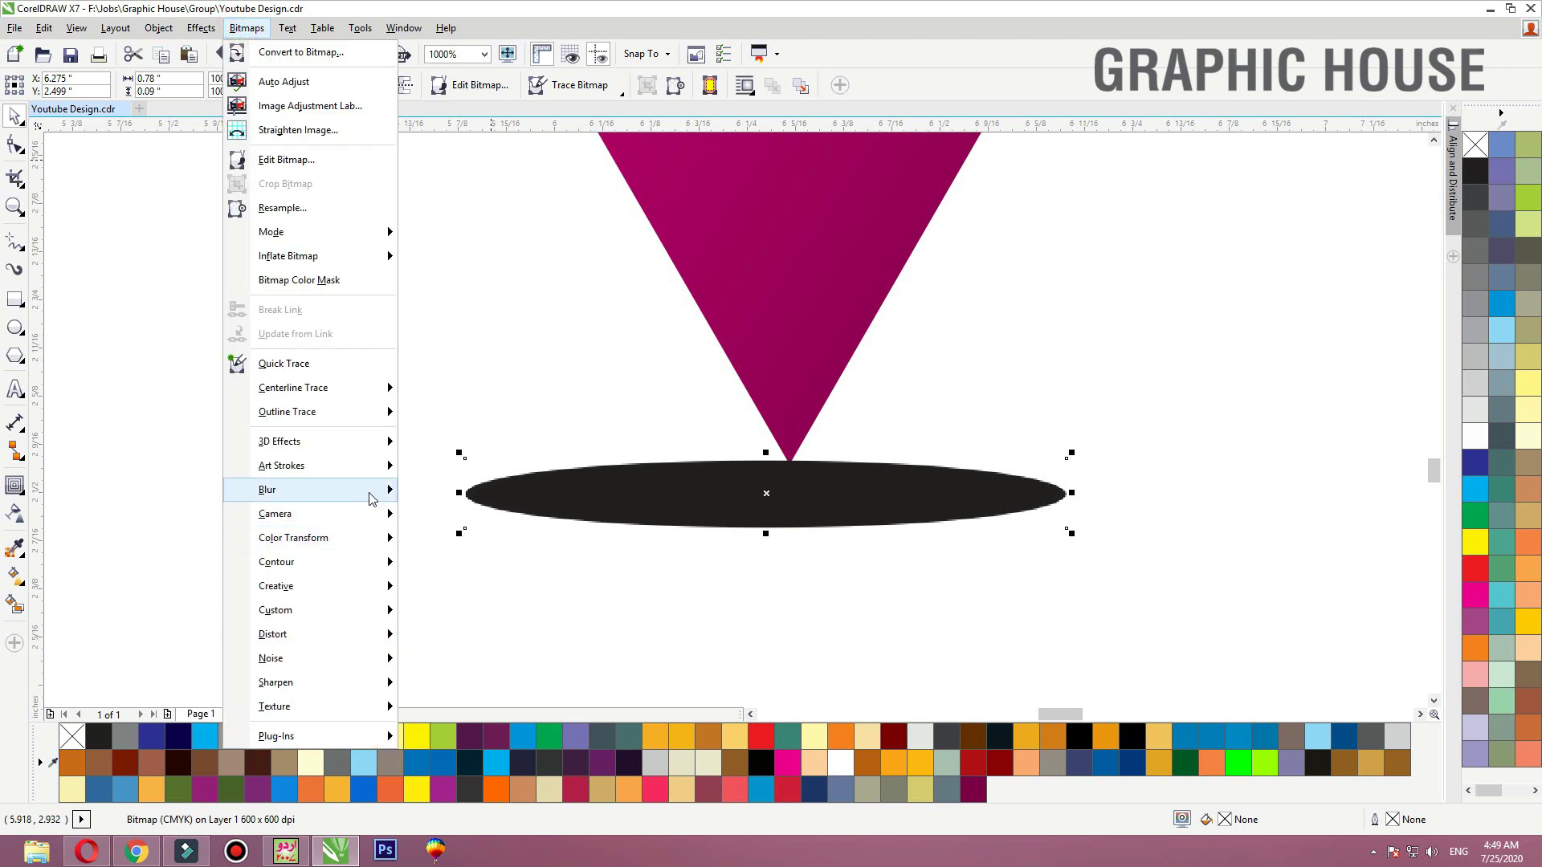
mouse_move(371, 492)
click(450, 518)
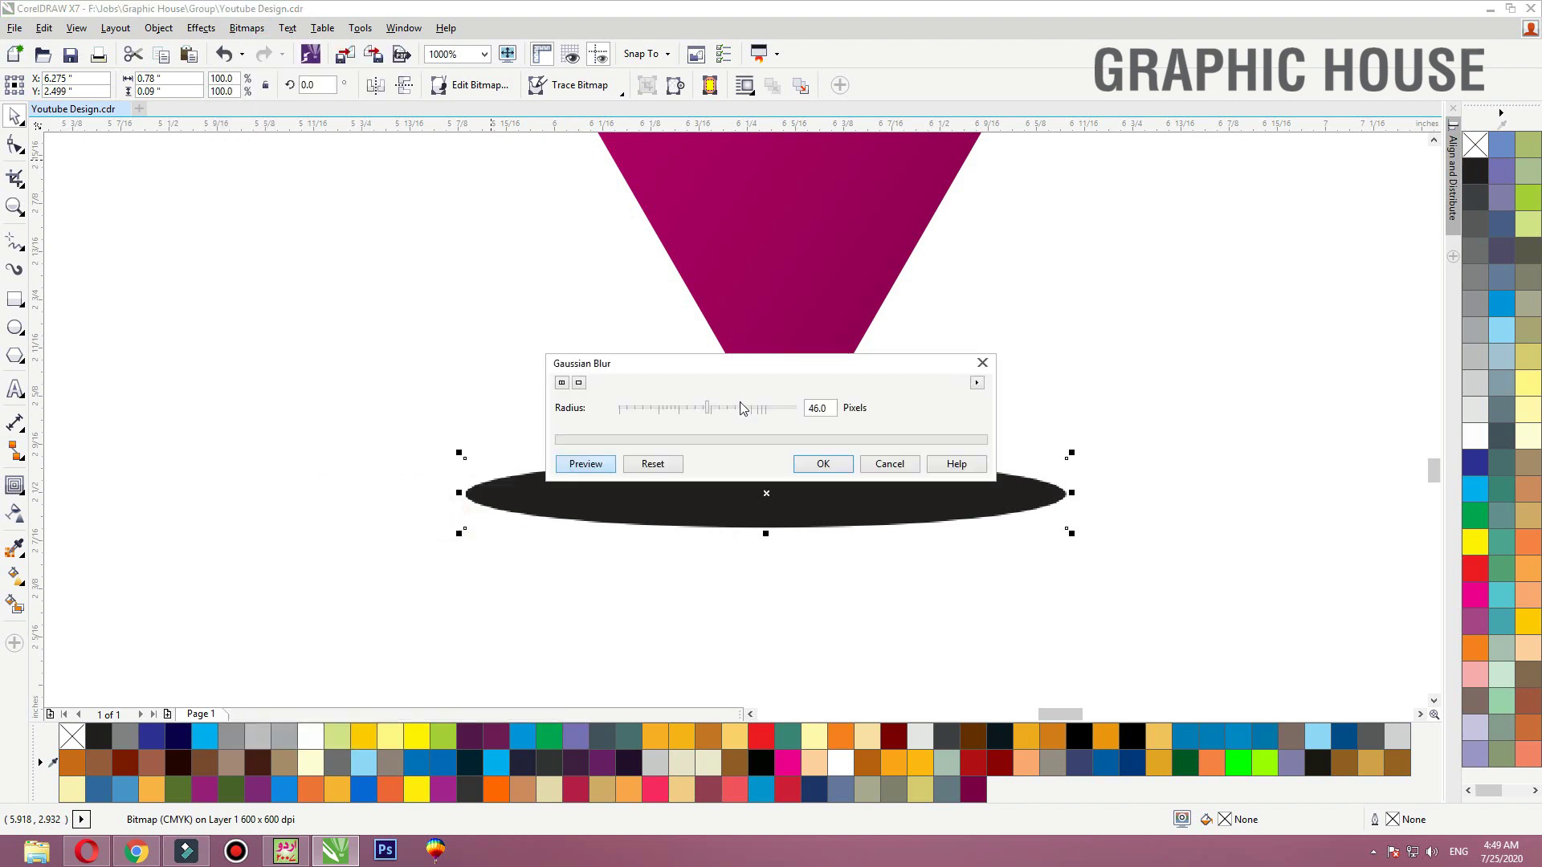
drag(747, 367, 717, 140)
click(836, 194)
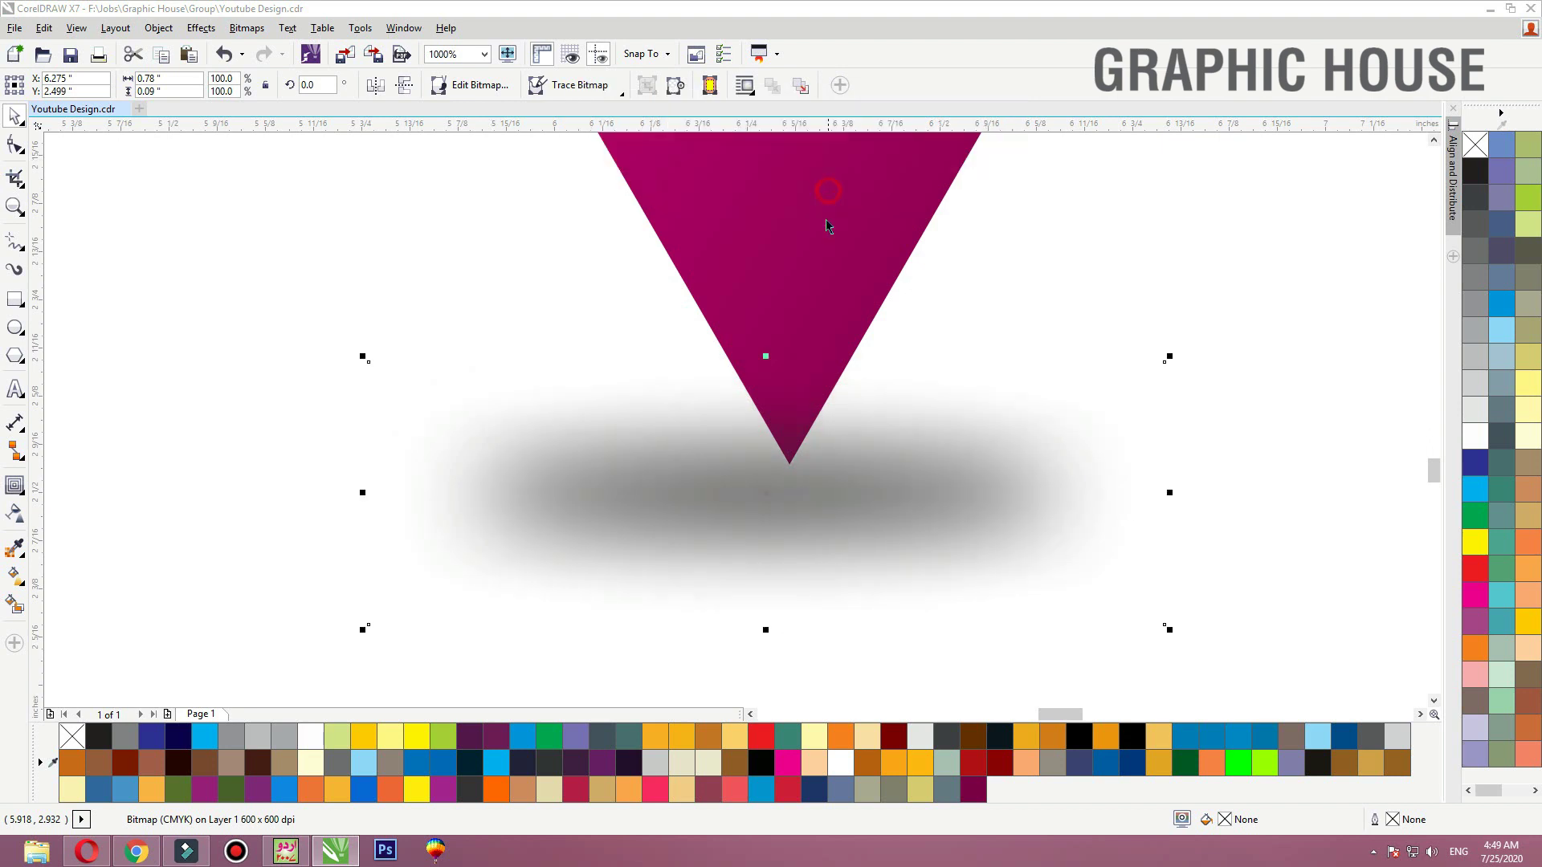
Resize the blurred shadow to a smaller shape beneath the triangle's lower tip
scroll(817, 414, down, 2)
drag(794, 525, 795, 487)
drag(965, 444, 813, 447)
click(837, 539)
Move the magenta logo together with its shadow off the page to the right of the other sample logos
scroll(747, 560, down, 4)
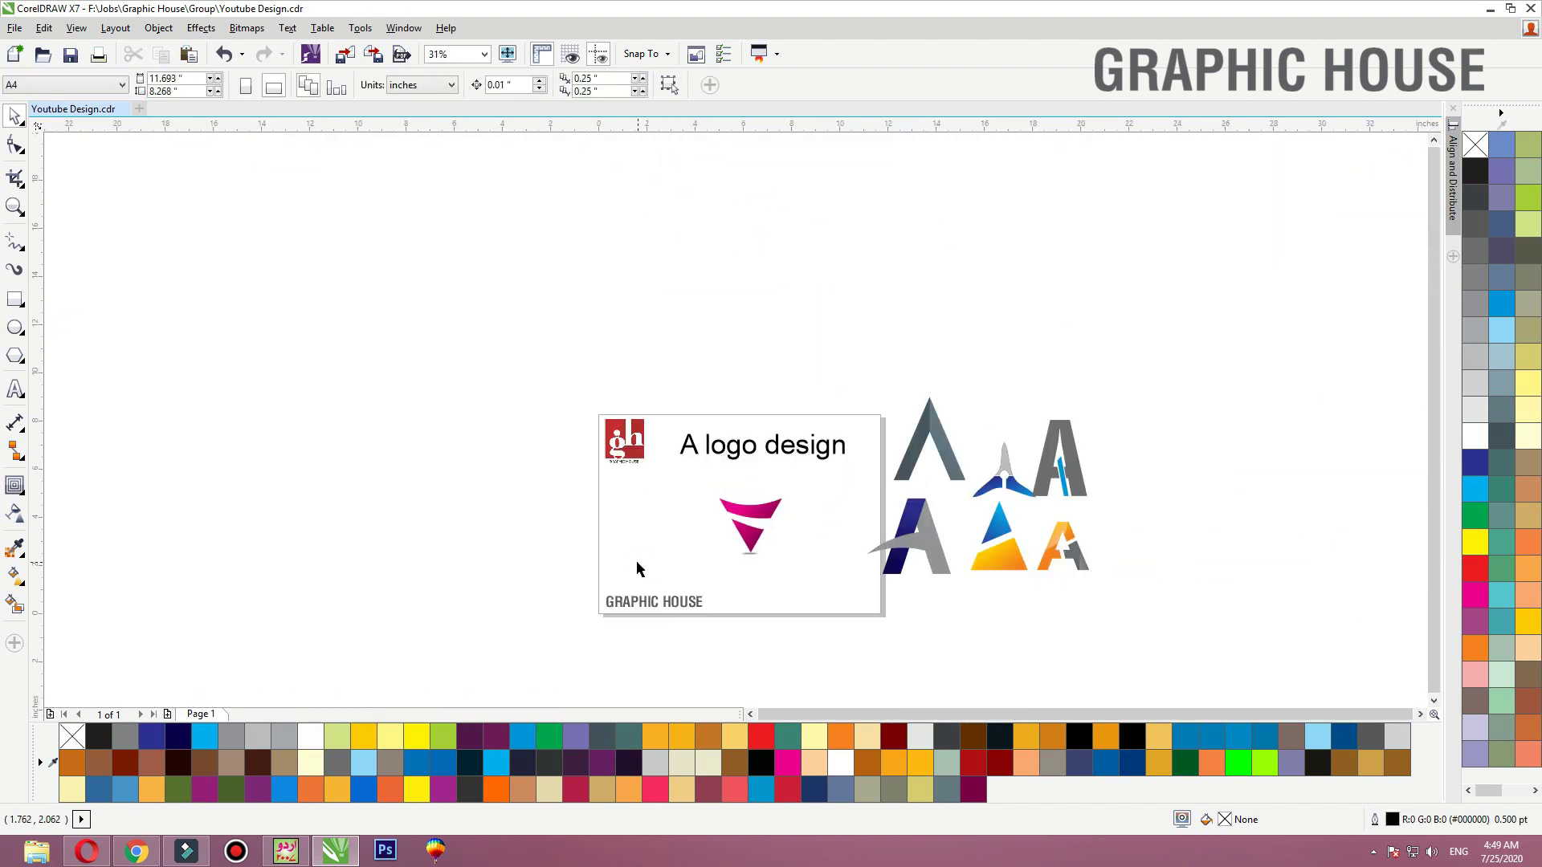
scroll(984, 595, up, 2)
drag(367, 326, 321, 291)
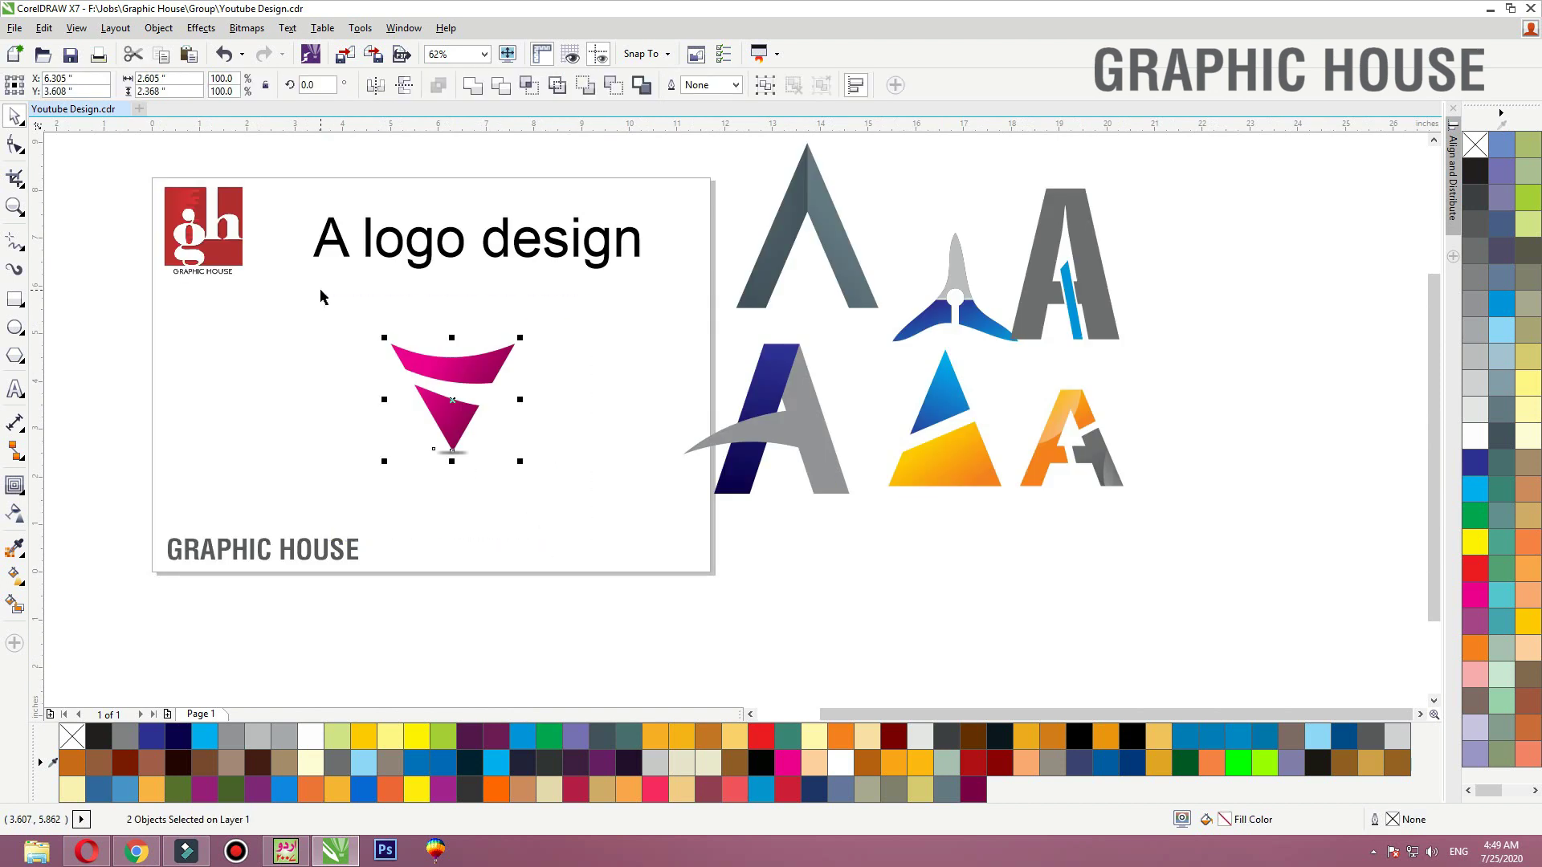
drag(453, 423, 1223, 390)
click(405, 394)
scroll(823, 643, up, 1)
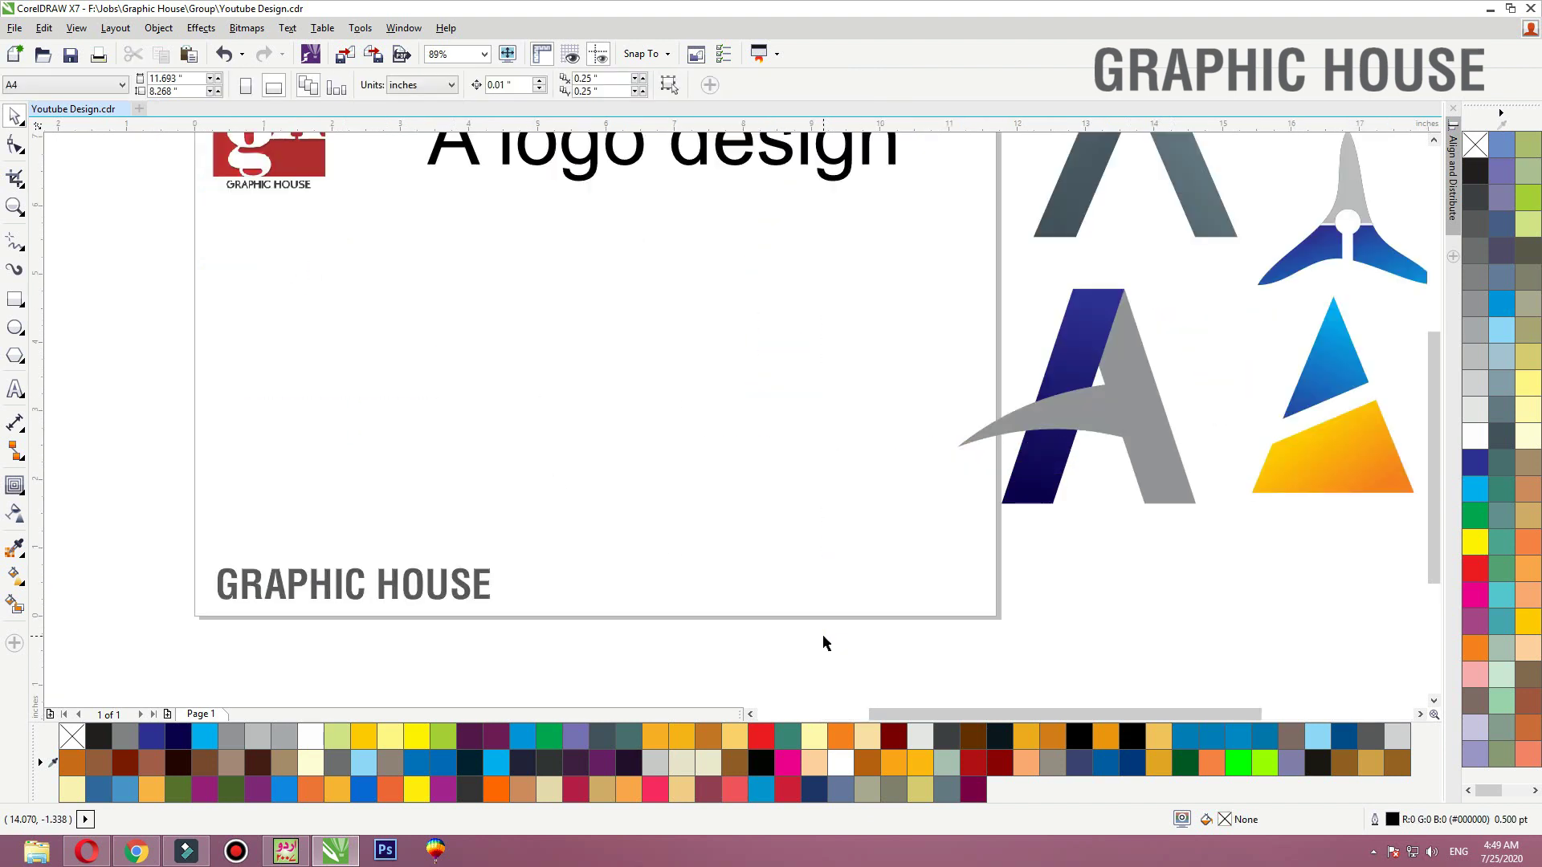
Add the artistic text "A" on the empty page and enlarge it to about 2.1 by 2.3 inches
click(14, 302)
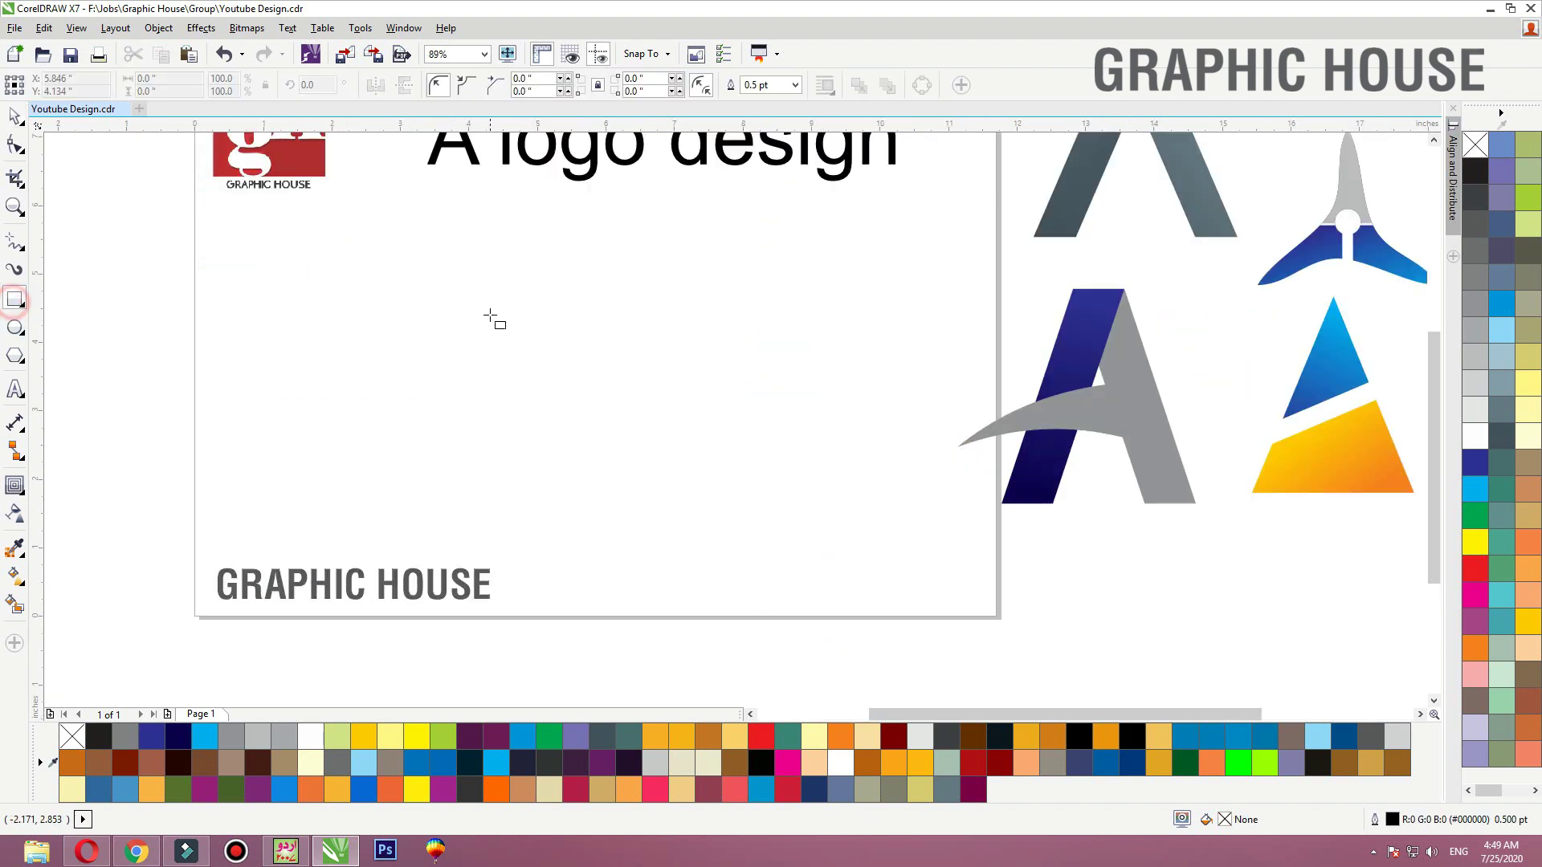
click(16, 389)
click(365, 386)
text(A)
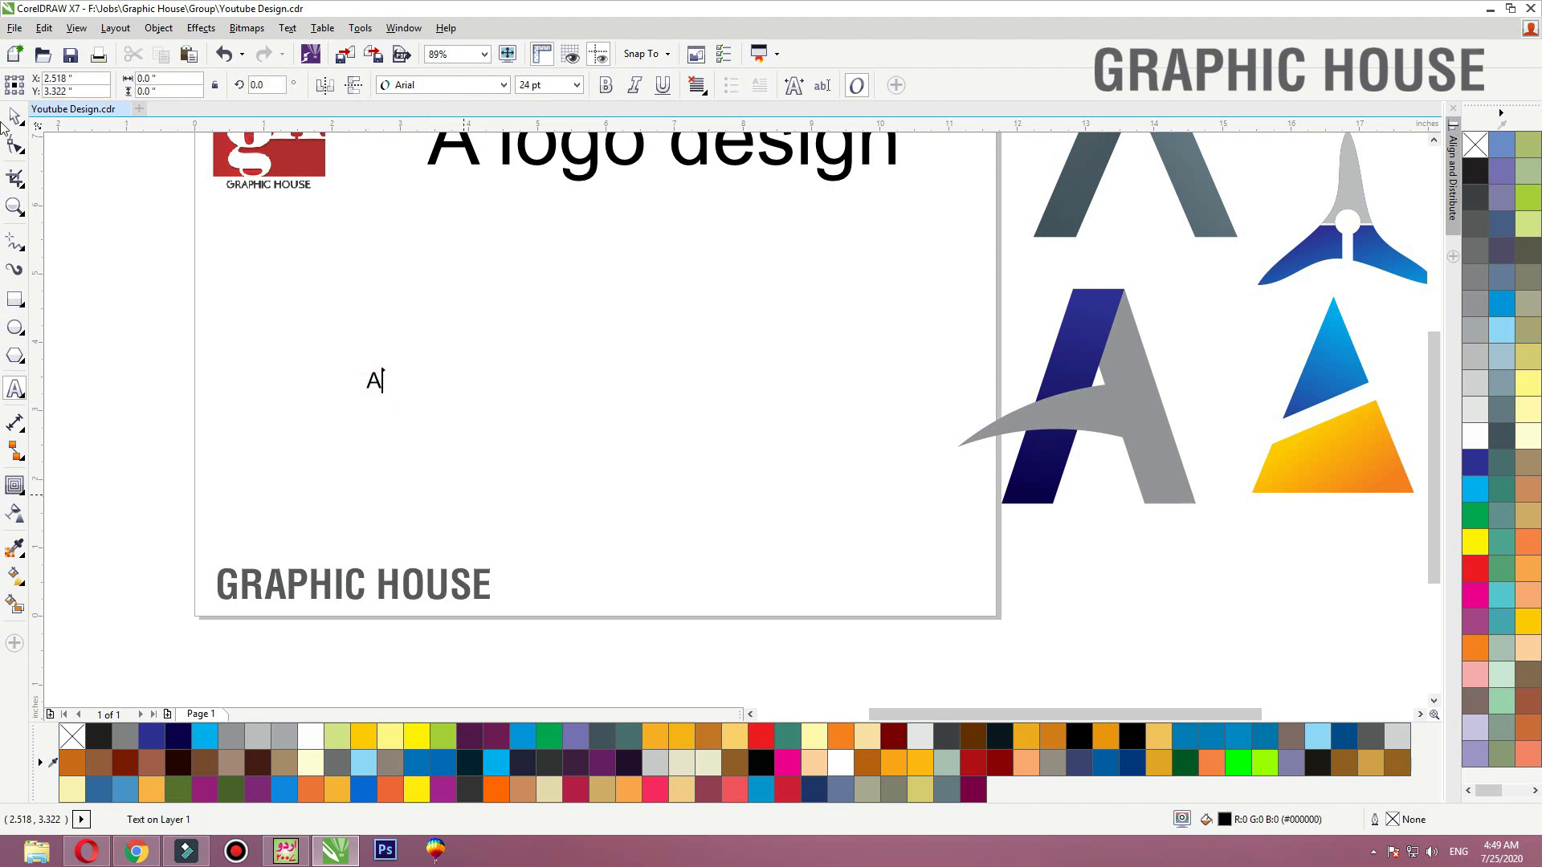
key(ctrl+space)
drag(388, 395, 607, 440)
Set the letter A's font to Helvetica LT Std Cond in bold
click(395, 85)
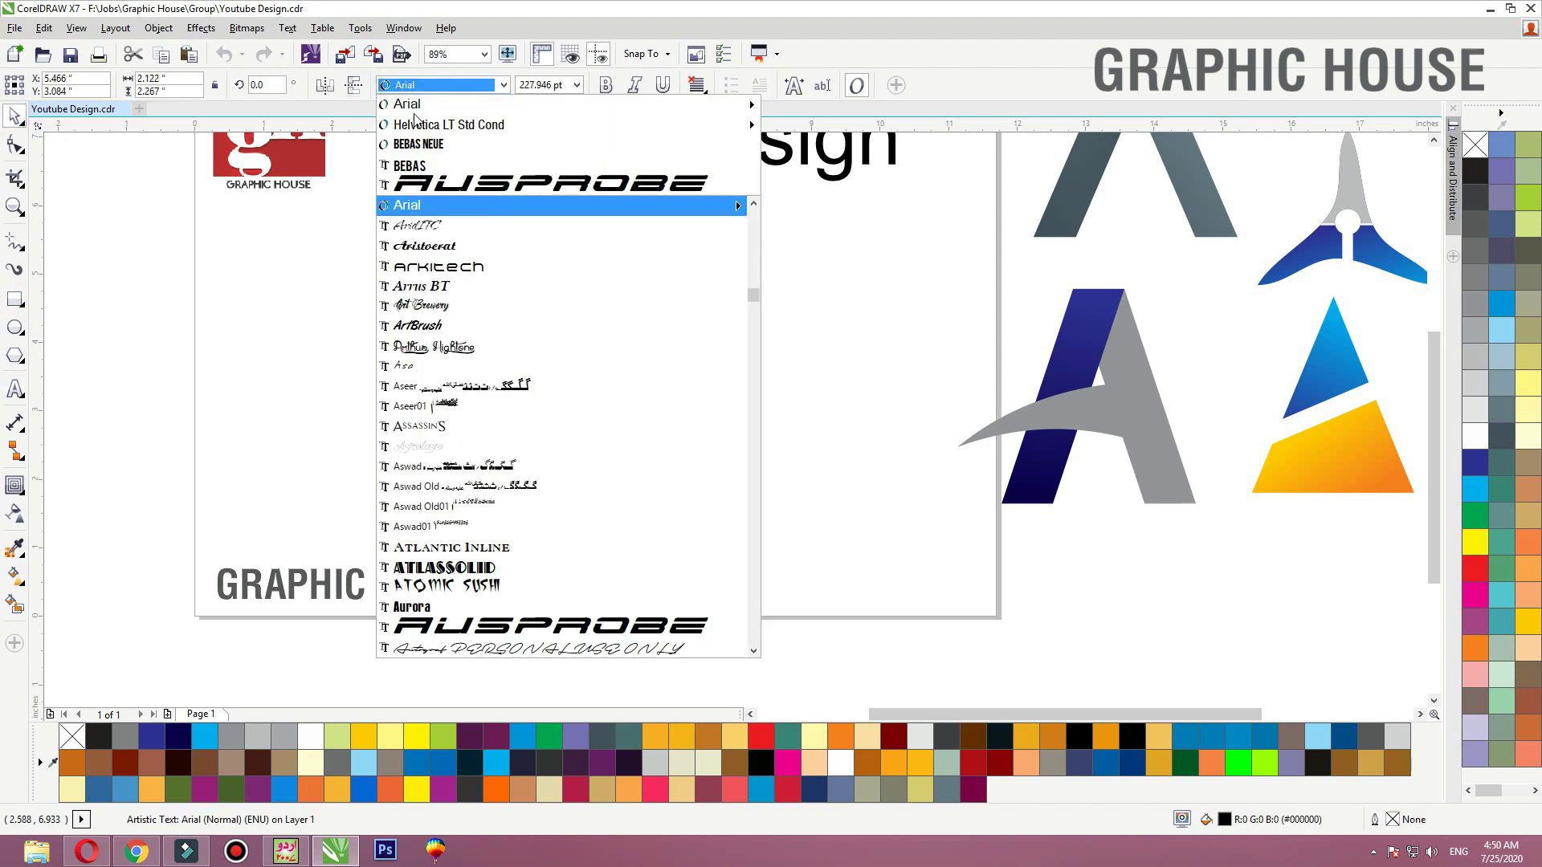
click(419, 145)
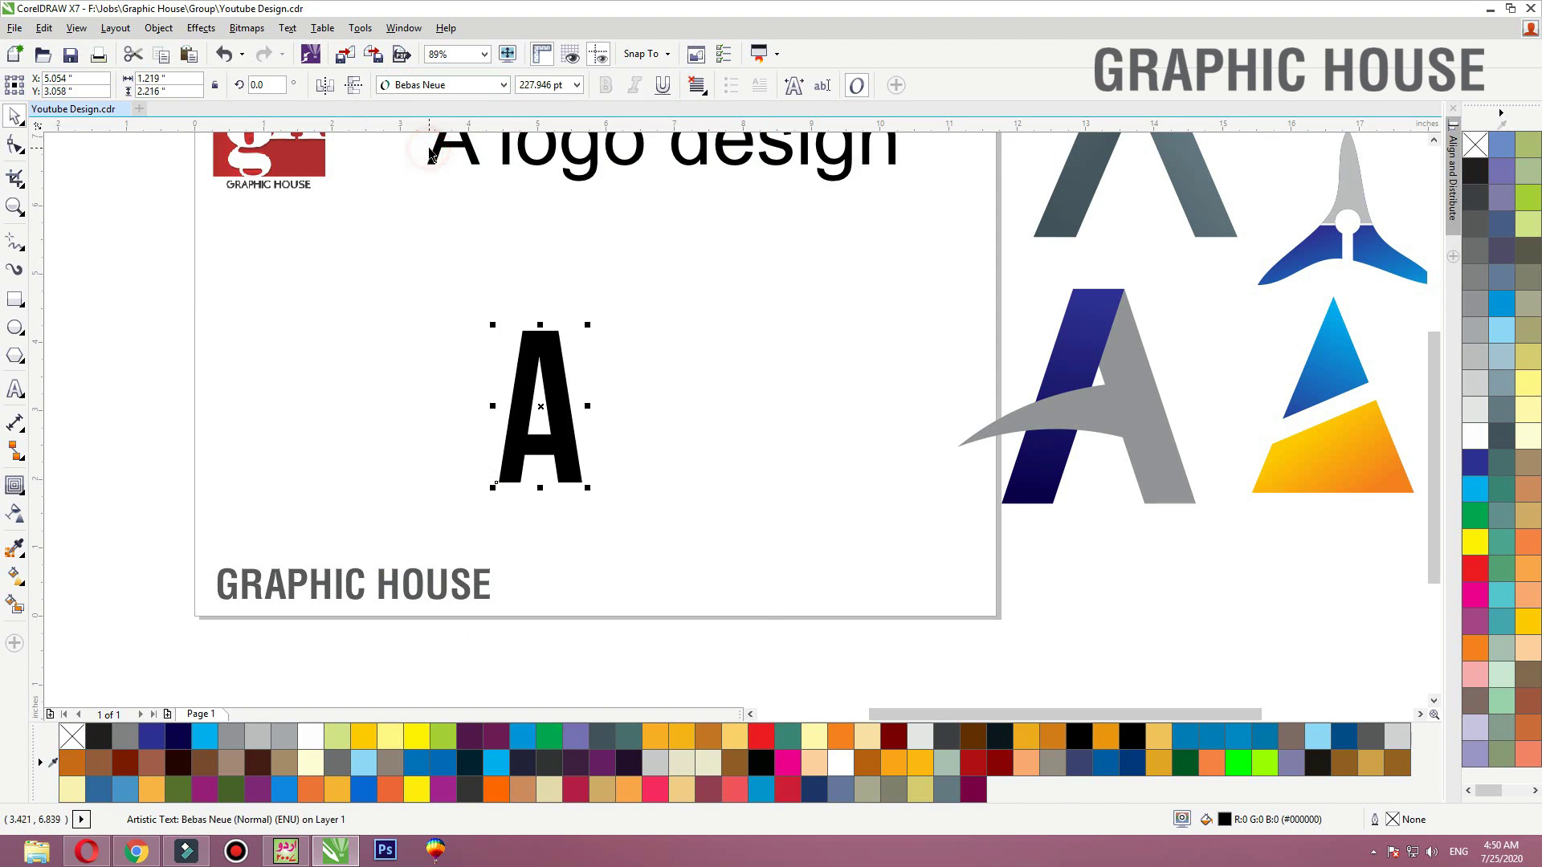
click(450, 85)
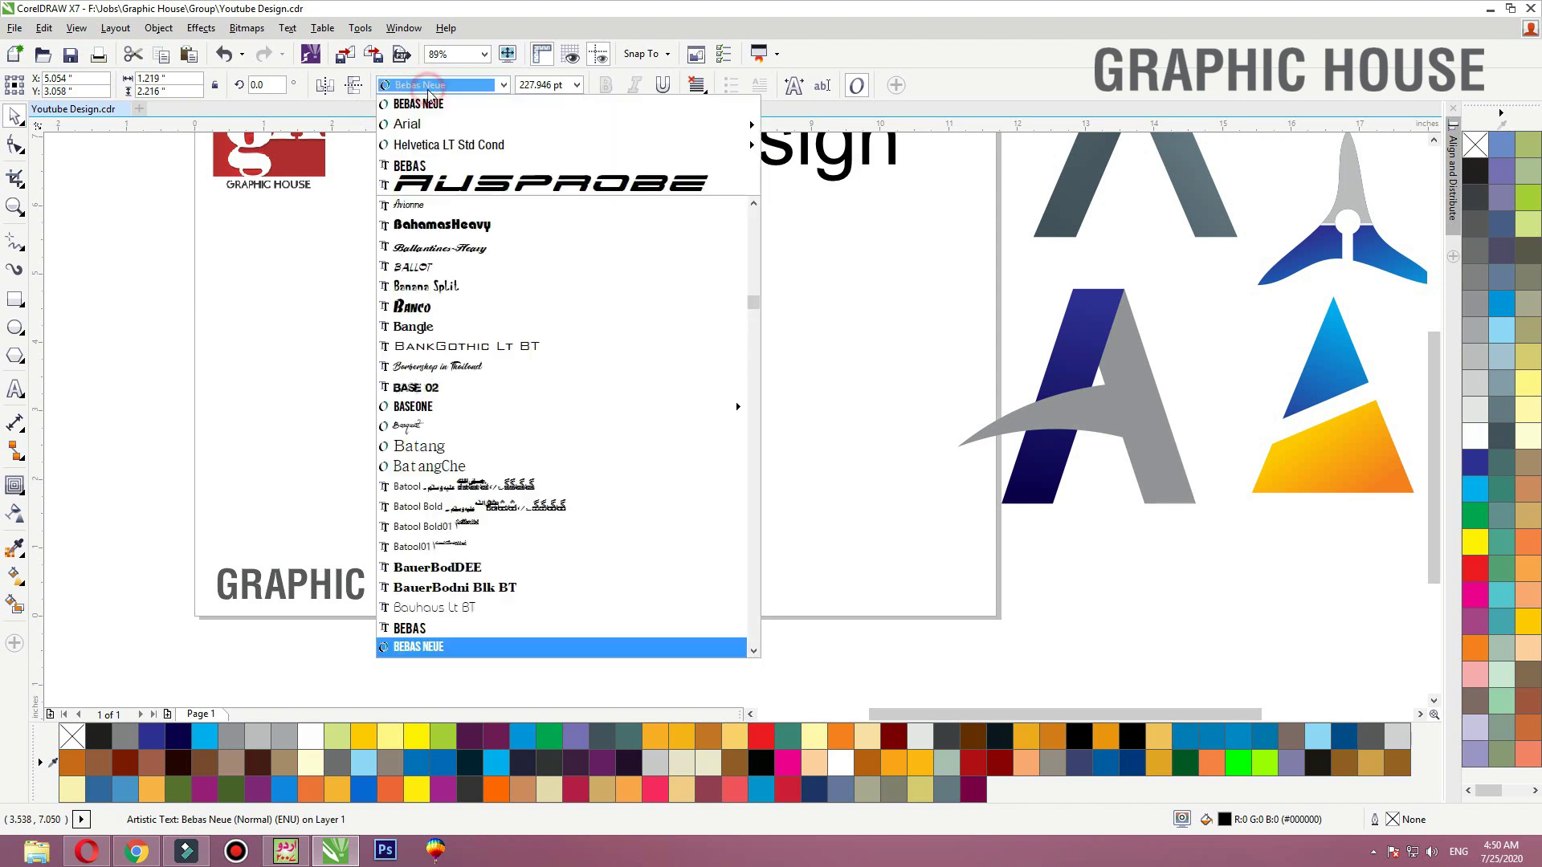
click(450, 148)
key(z)
drag(349, 262, 719, 506)
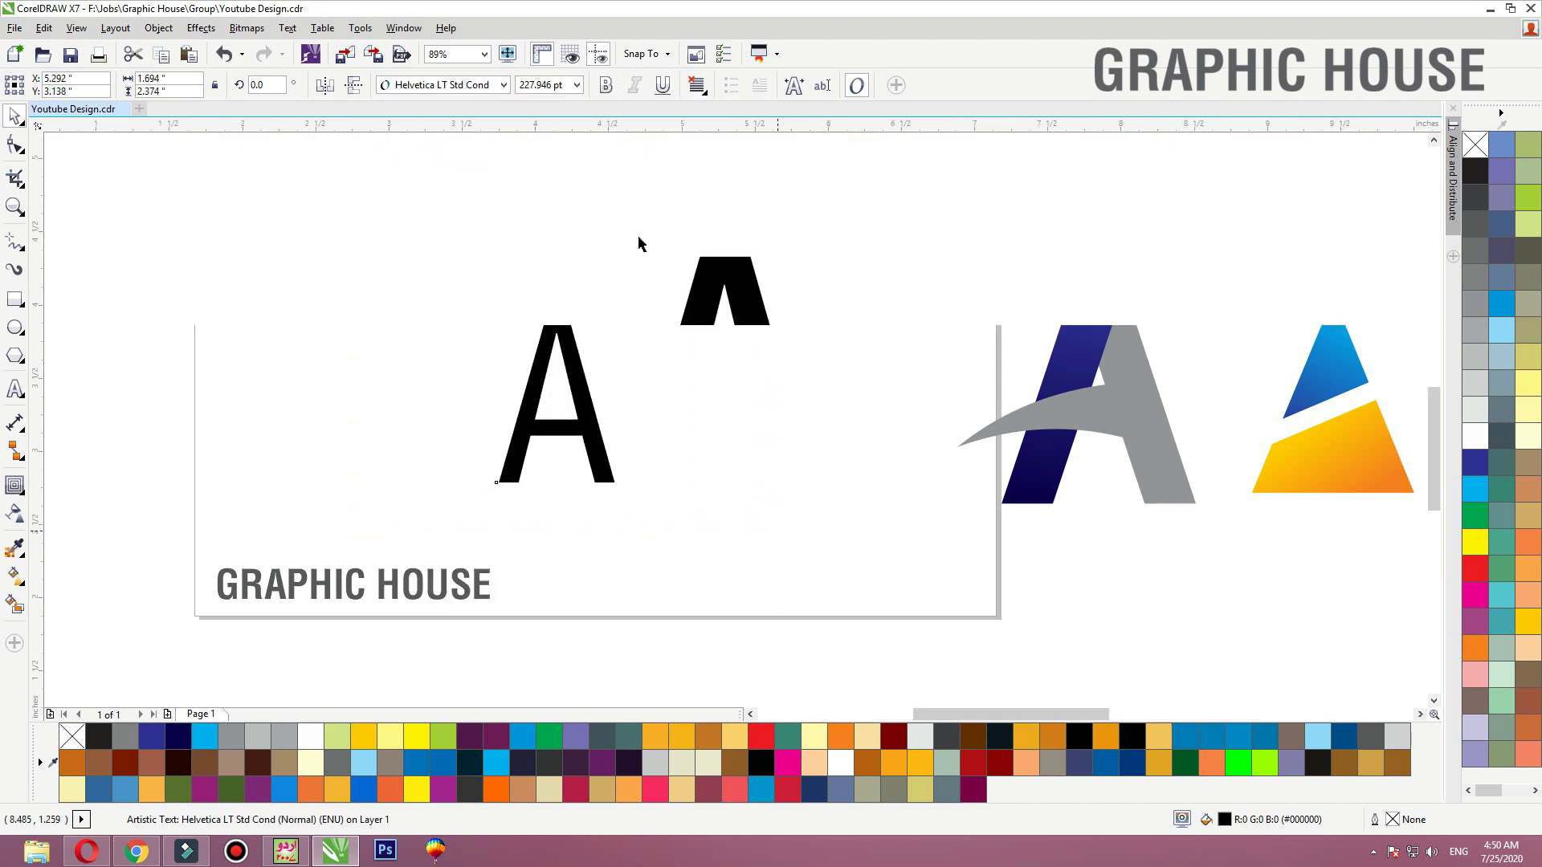
click(606, 86)
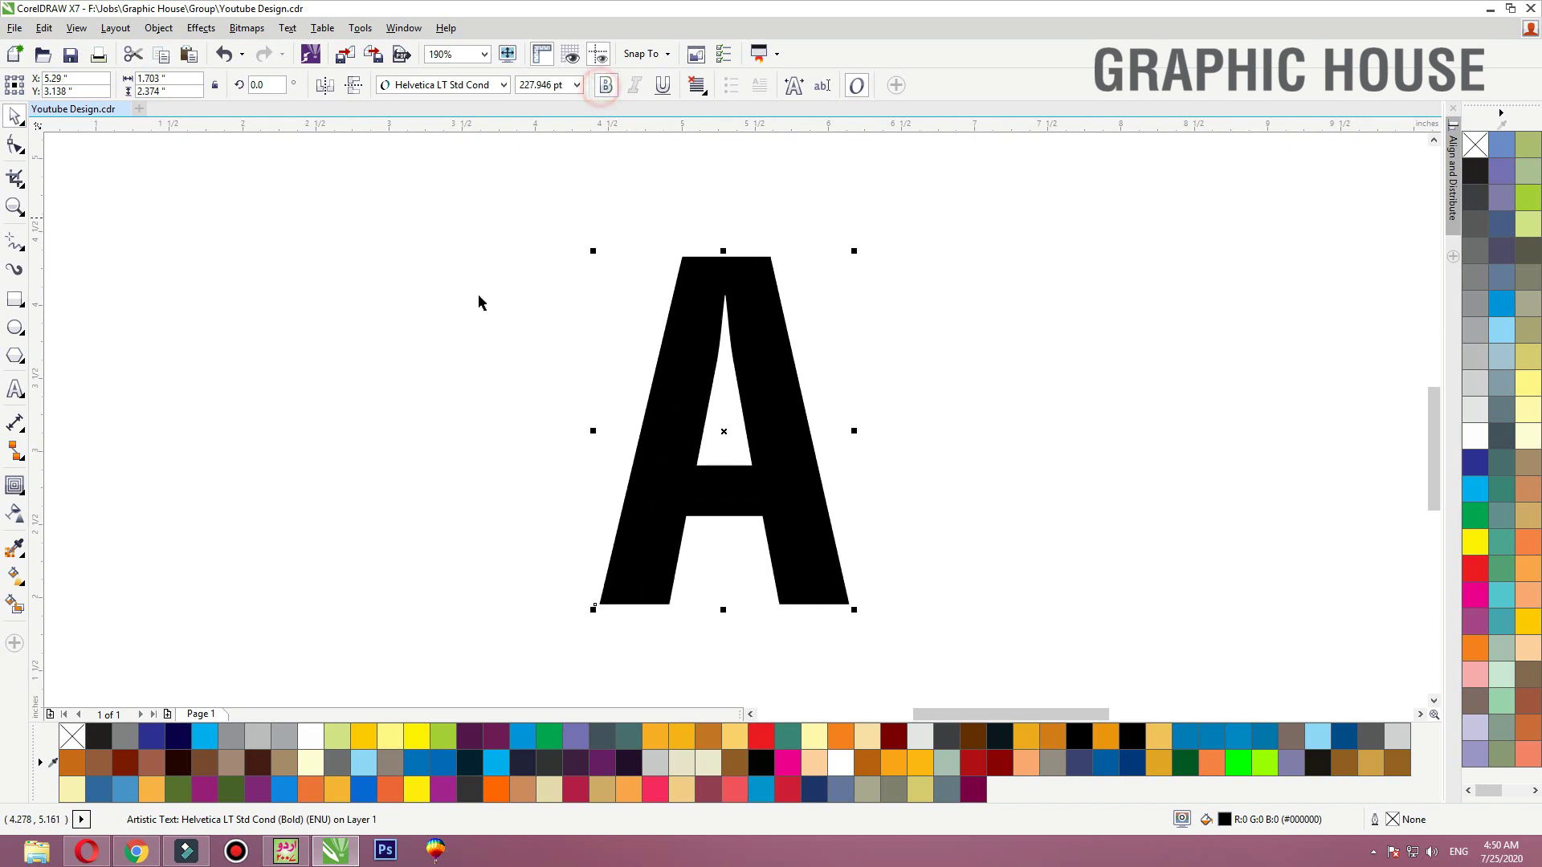
Convert the letter A text to curves
click(447, 373)
drag(694, 477, 724, 476)
key(ctrl+z)
key(ctrl+q)
Add a one-step red inside contour to the letter A with an offset of about 0.071 inches
key(F2)
drag(506, 258, 991, 654)
click(15, 486)
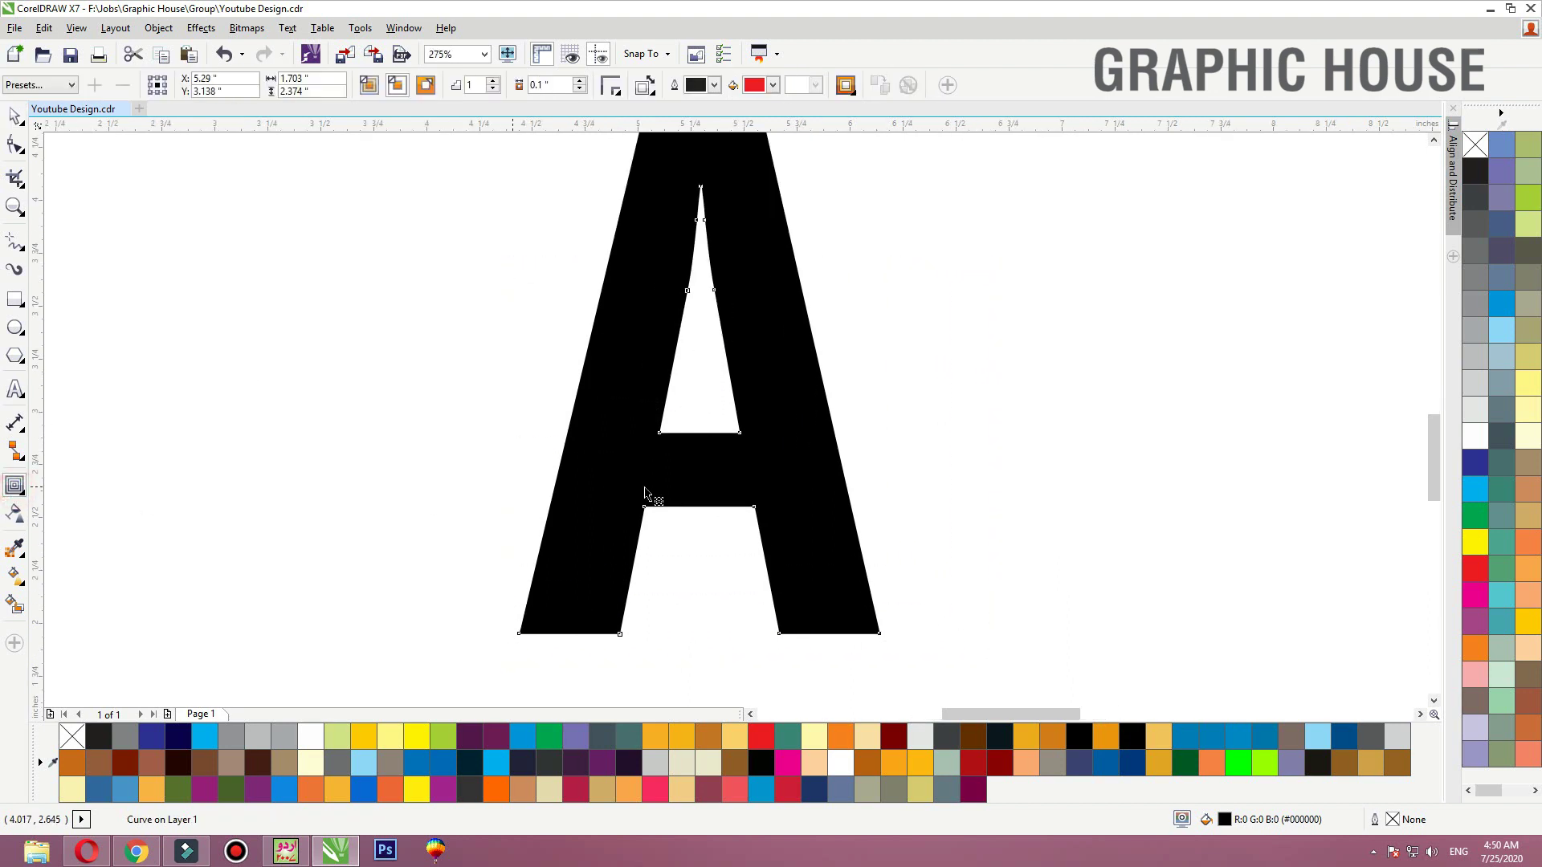
drag(647, 492, 535, 440)
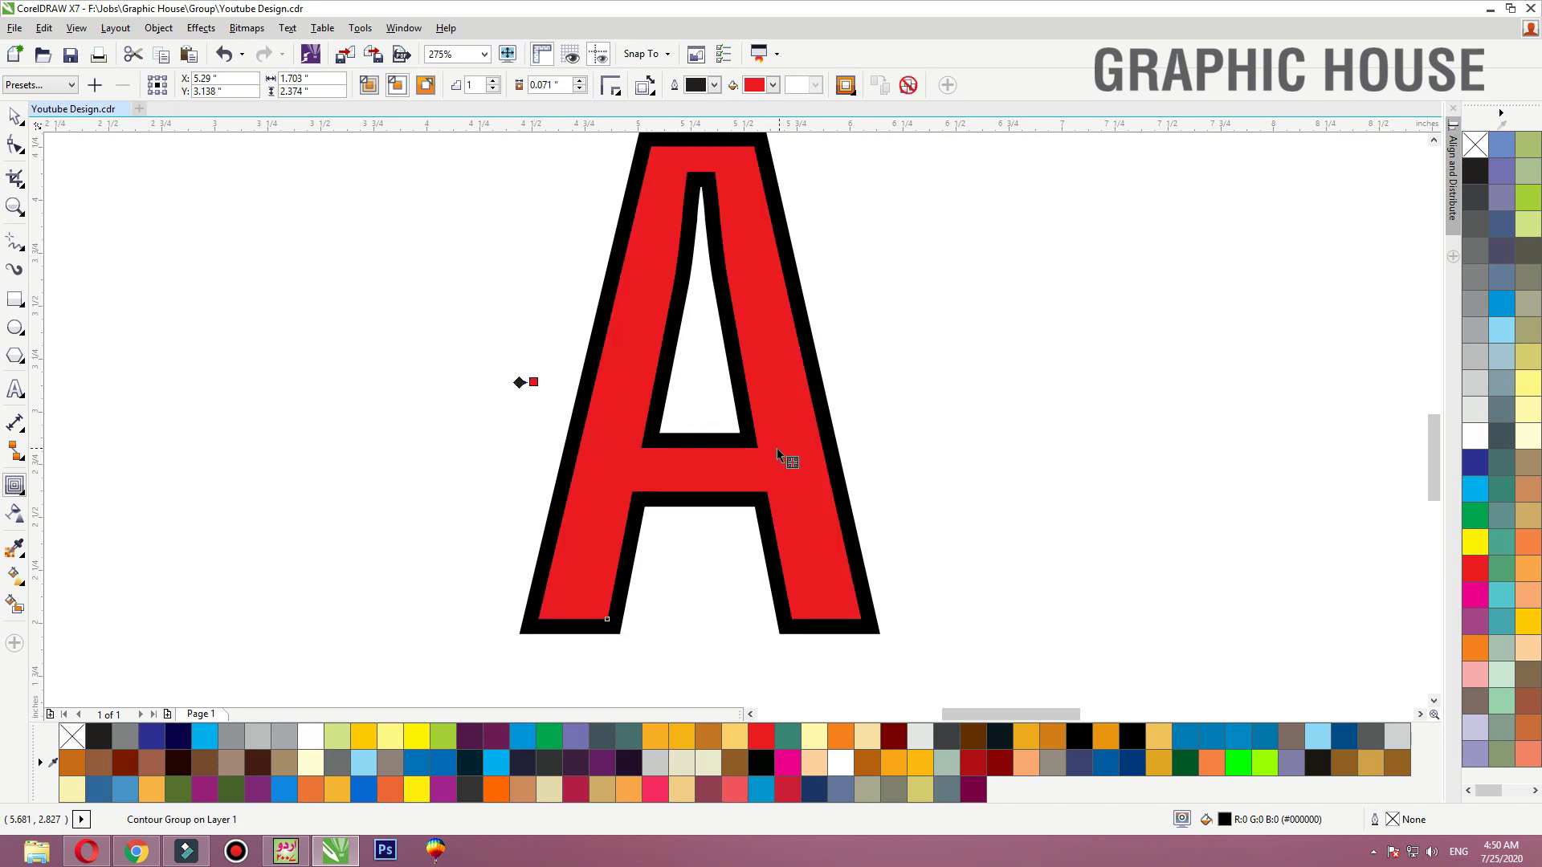
drag(534, 384, 592, 366)
Break the contour group apart and move the red inset letter about 2 inches left of the black A
key(space)
key(ctrl+z)
key(ctrl+k)
click(998, 403)
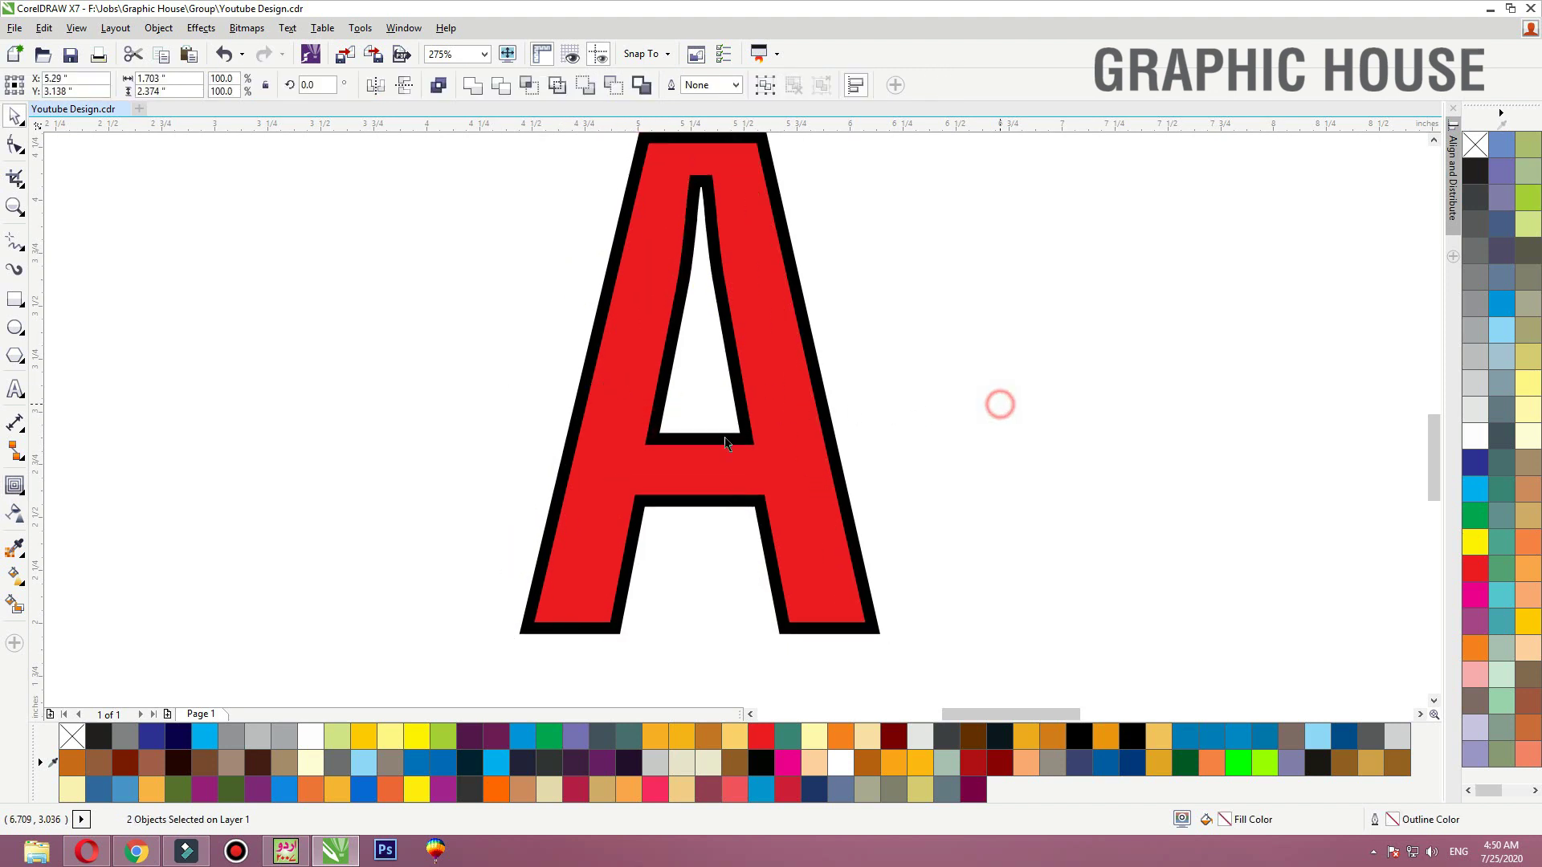
drag(769, 470, 345, 470)
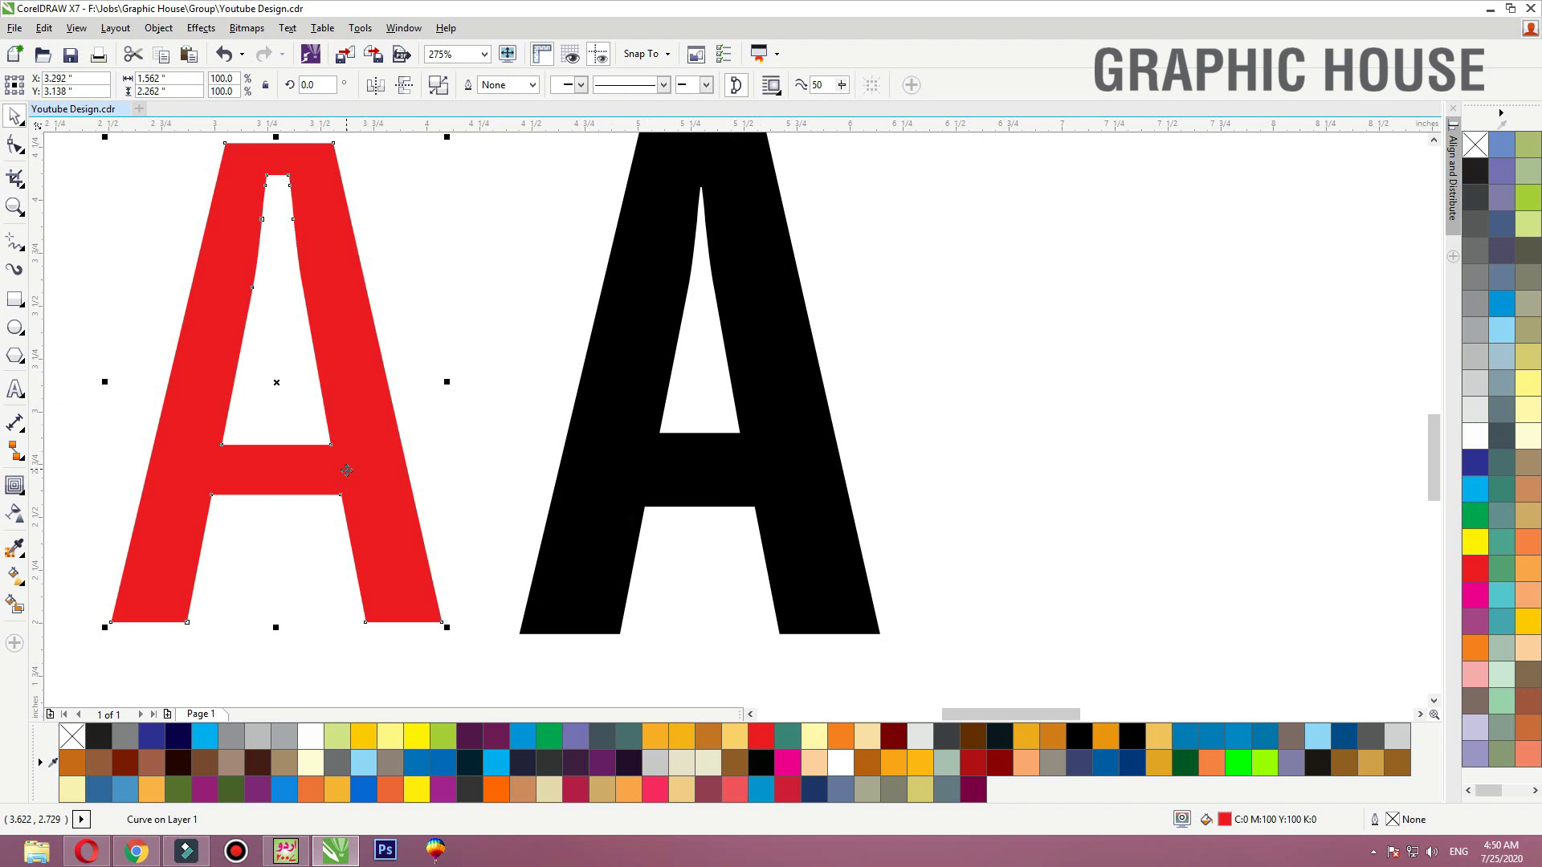
Break the black letter A's curve apart to separate its triangular counter from the outer shape
mouse_move(684, 471)
mouse_down()
mouse_move(696, 478)
mouse_move(679, 472)
mouse_up()
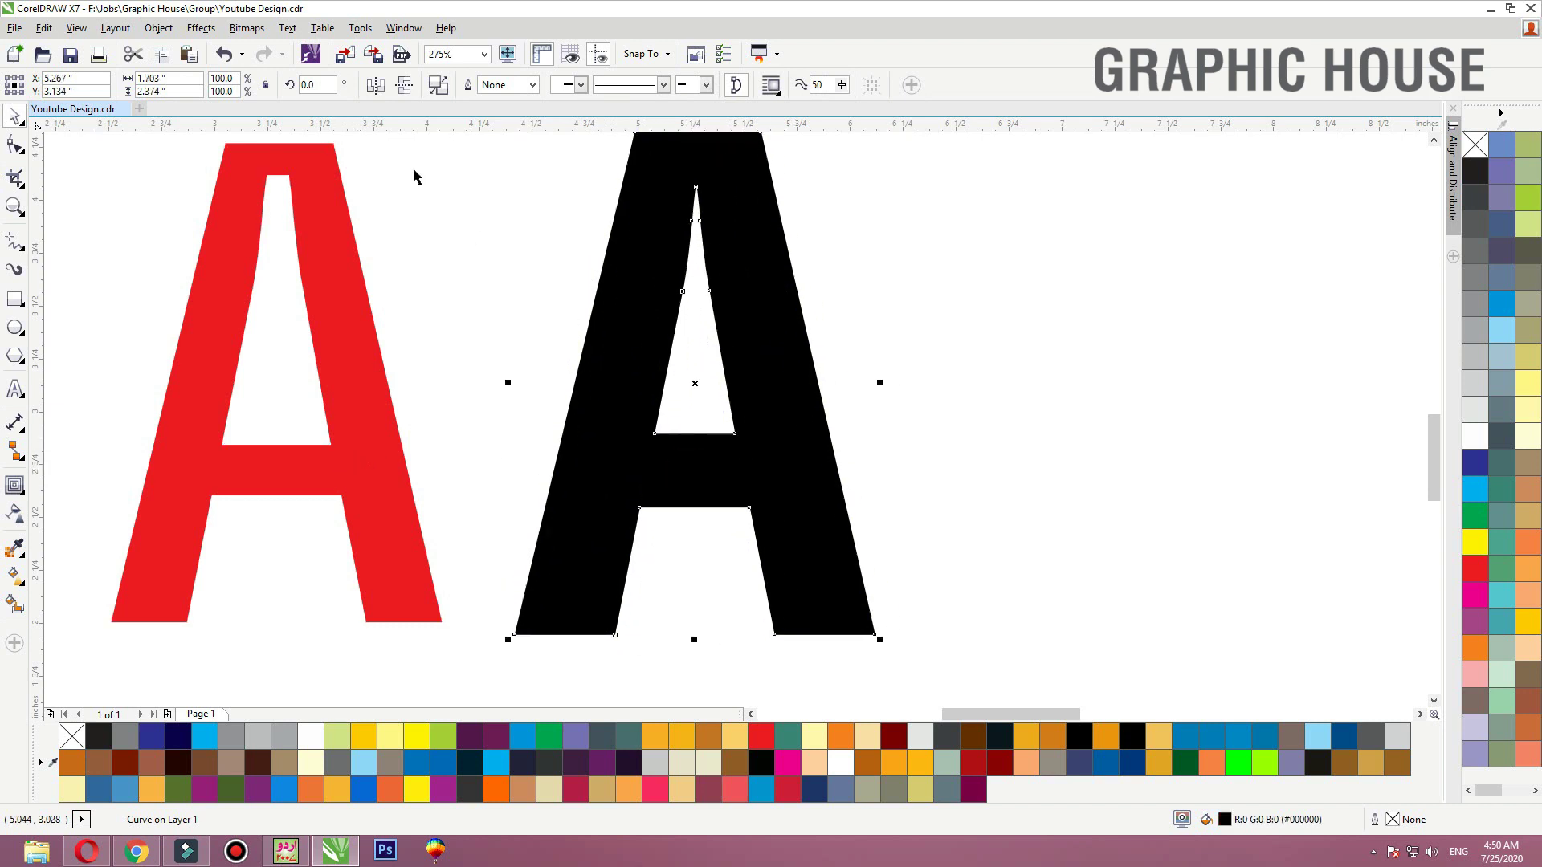
click(439, 85)
drag(1000, 474, 514, 129)
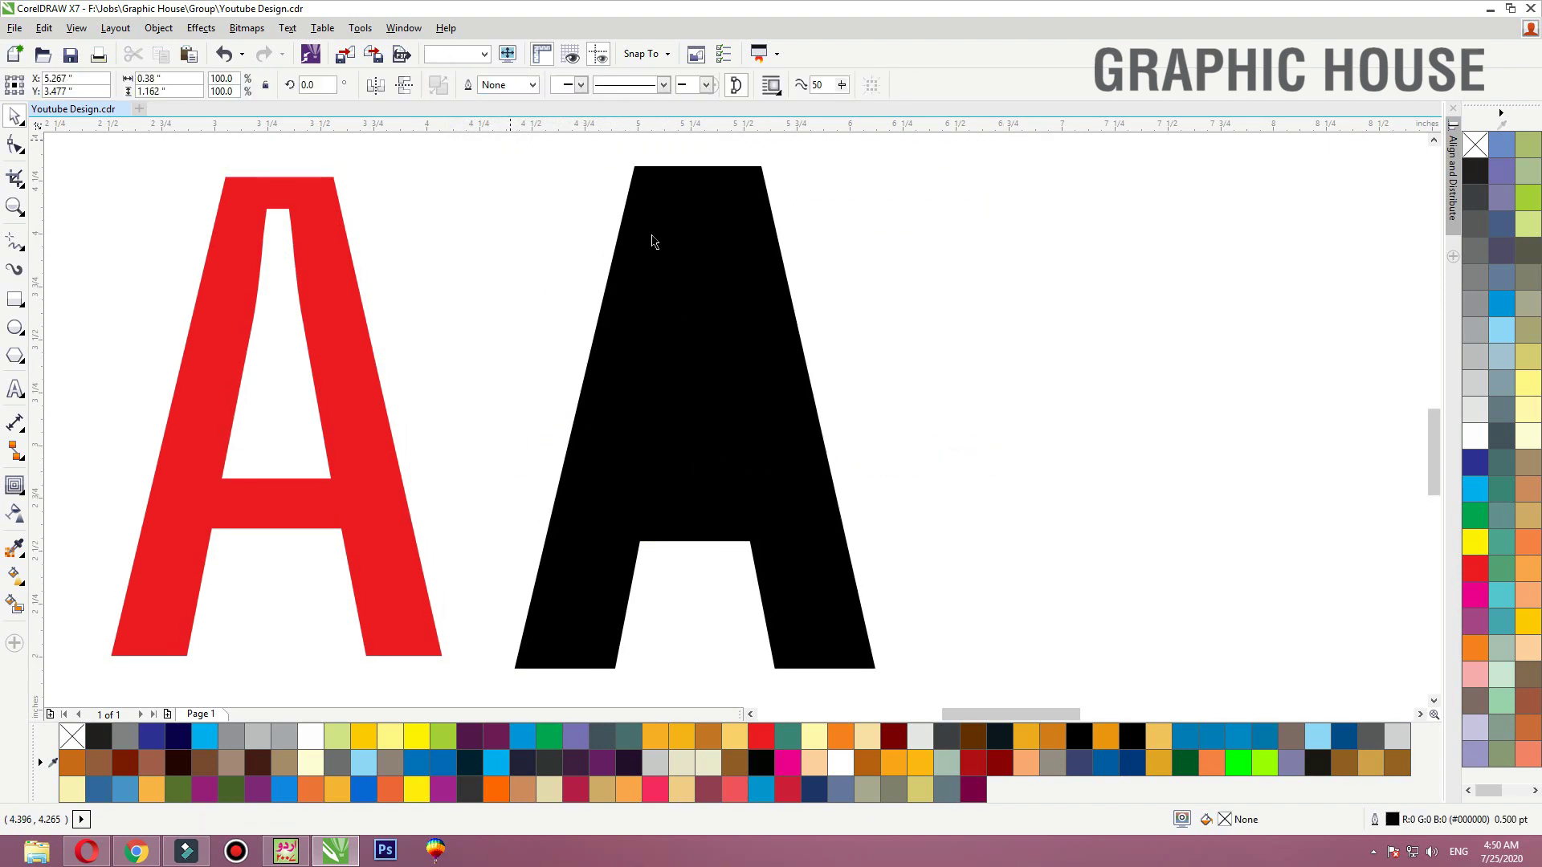
drag(755, 491, 756, 462)
key(ctrl+z)
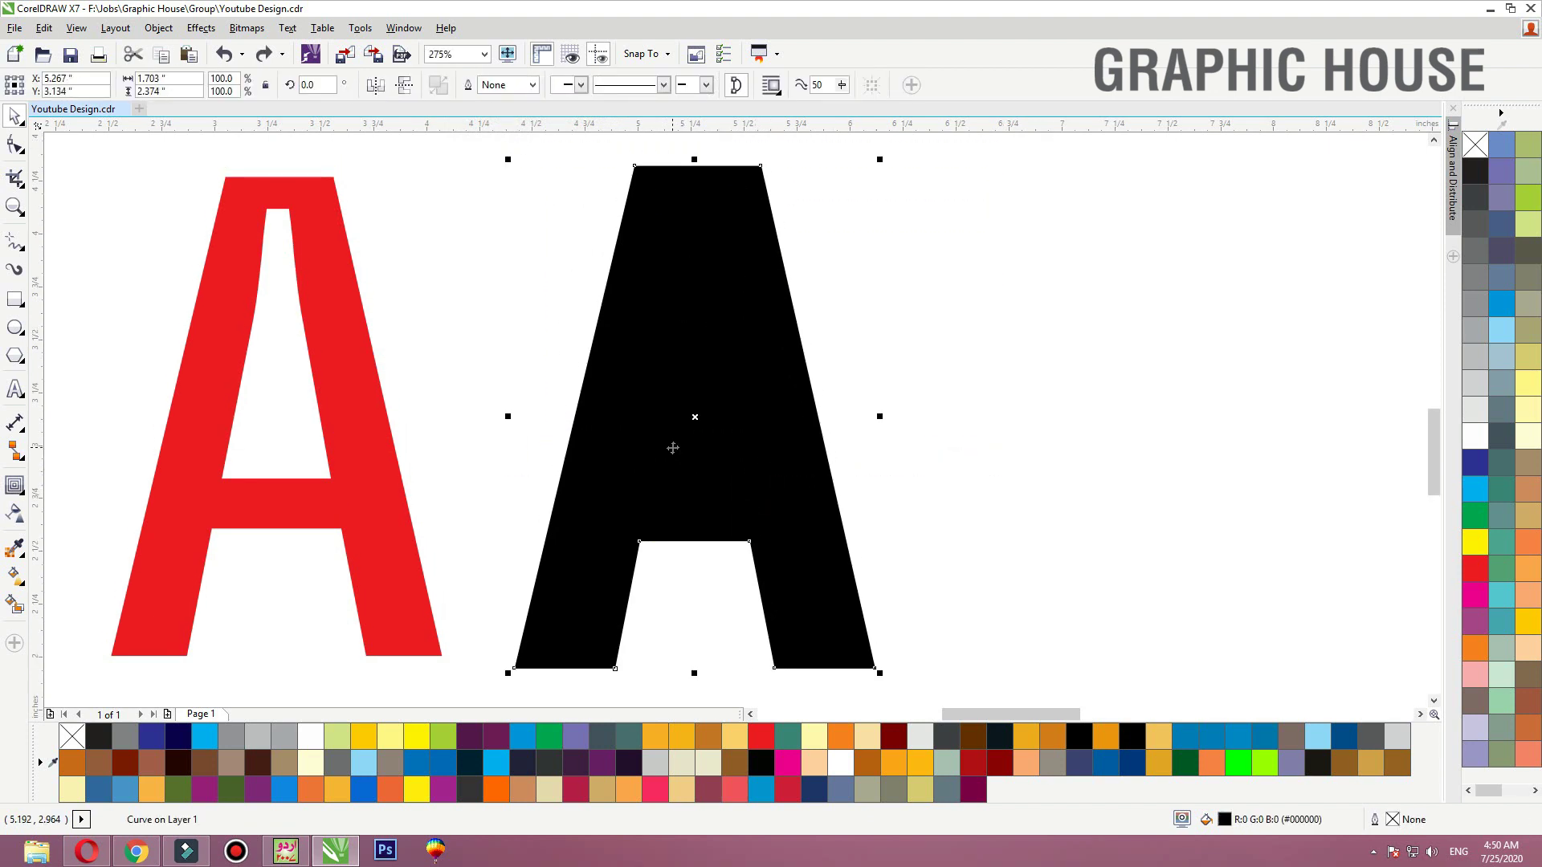
Reshape the black letter's lower opening by adding nodes on its inner edges and raising its top into a tall, sharp point
double_click(673, 447)
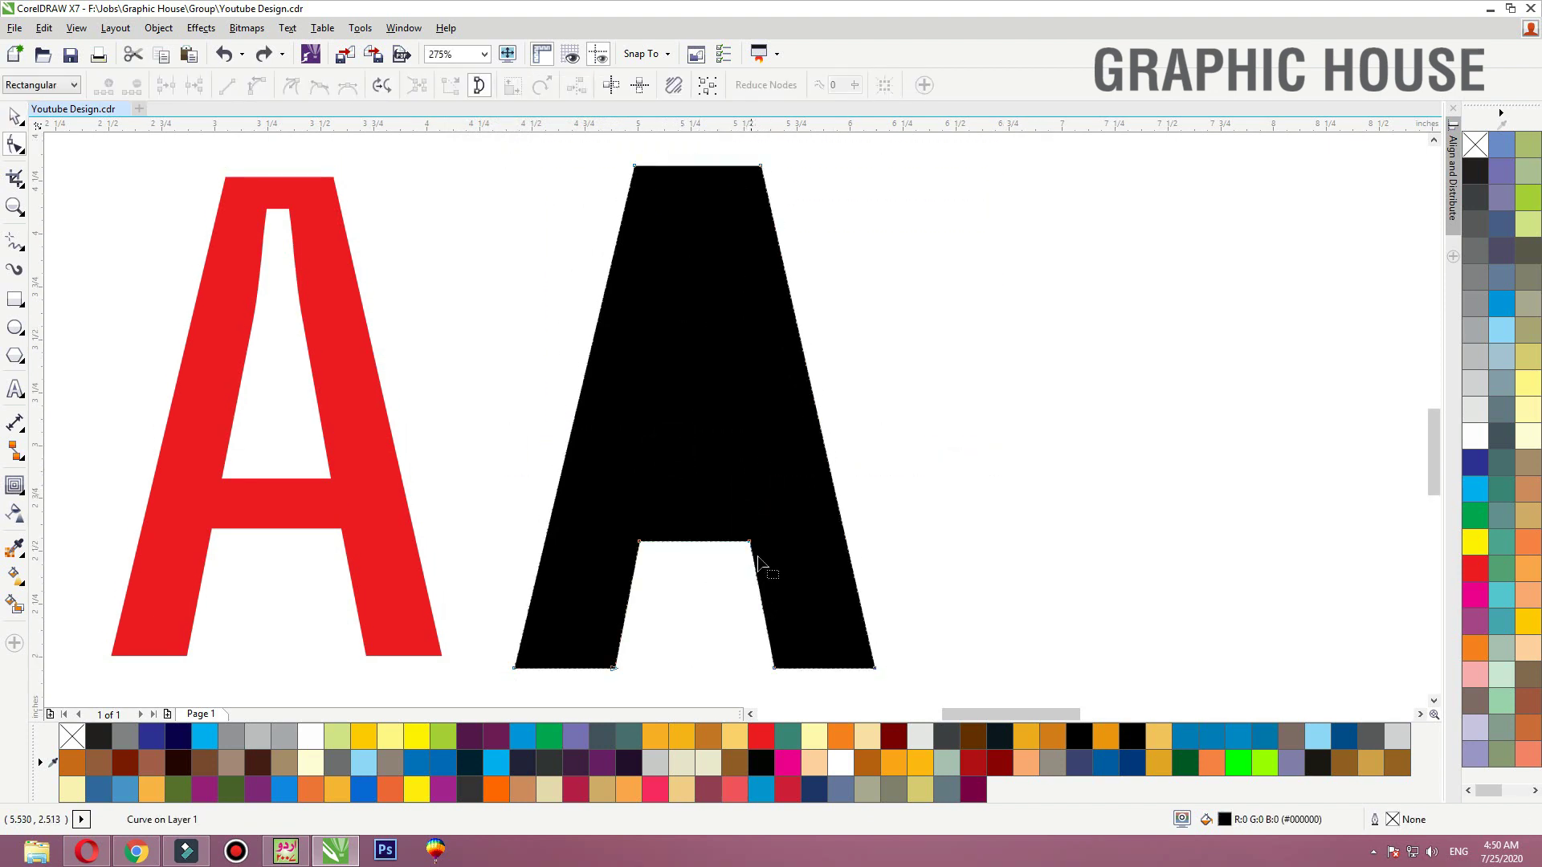
scroll(776, 592, up, 3)
double_click(833, 429)
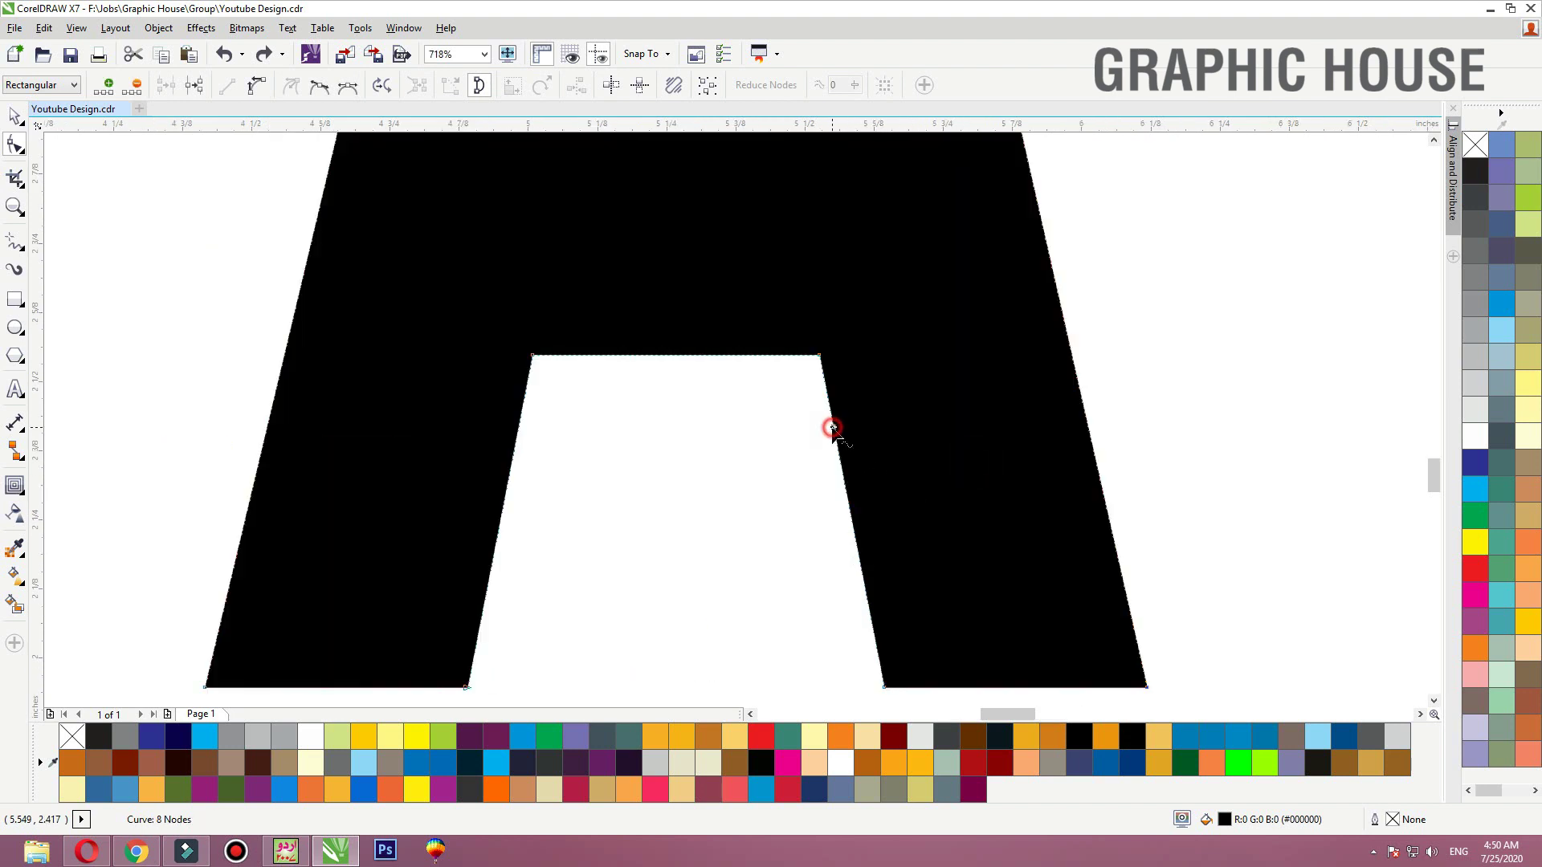
scroll(893, 521, down, 3)
drag(875, 471, 836, 257)
key(space)
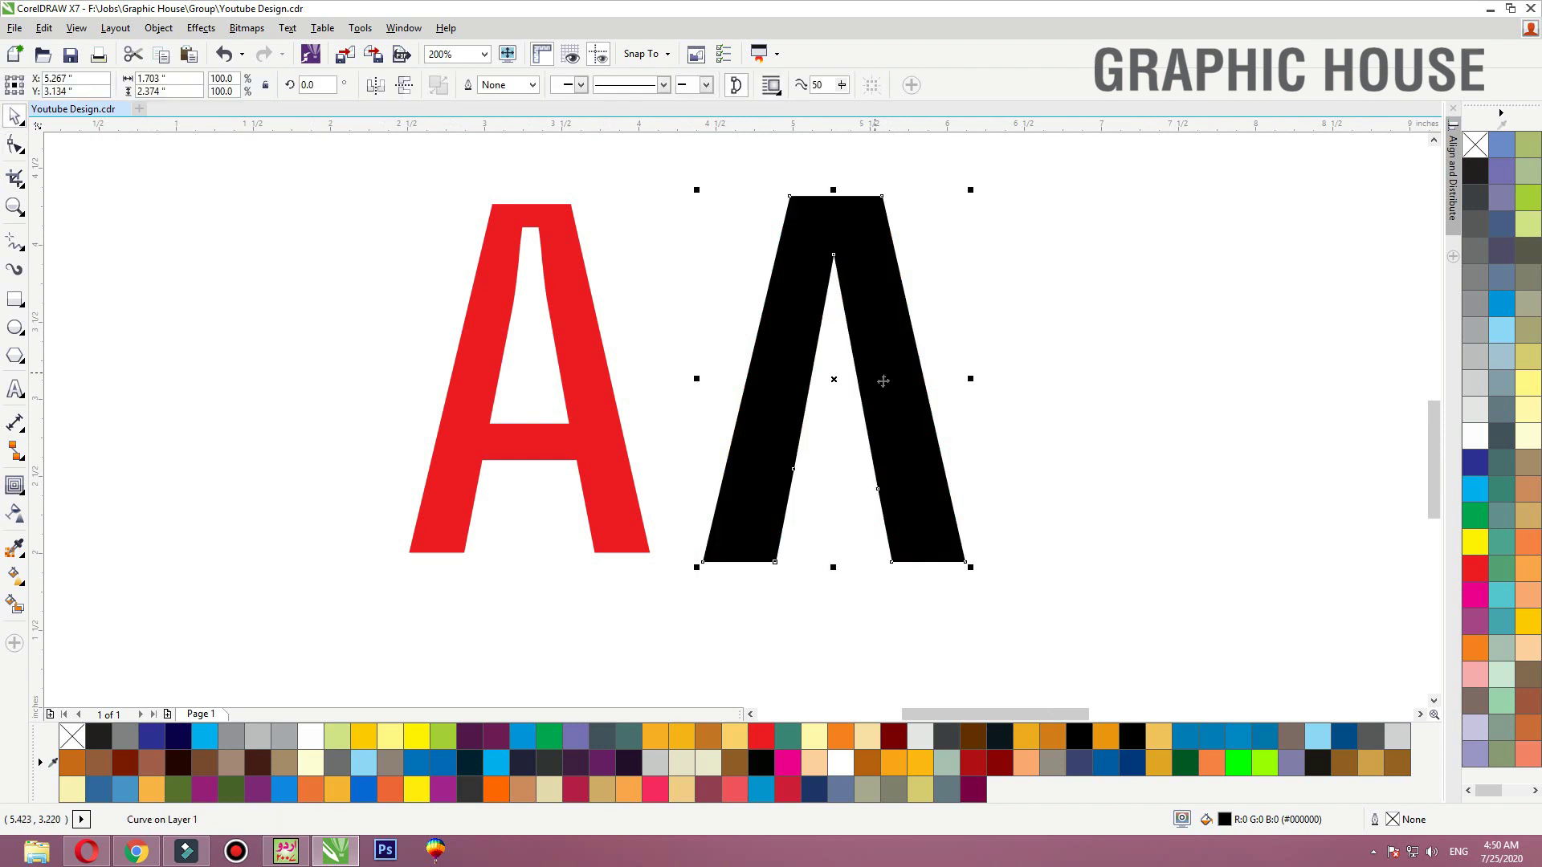
Delete the red inset letter beside the black letter
drag(881, 384, 888, 392)
click(634, 392)
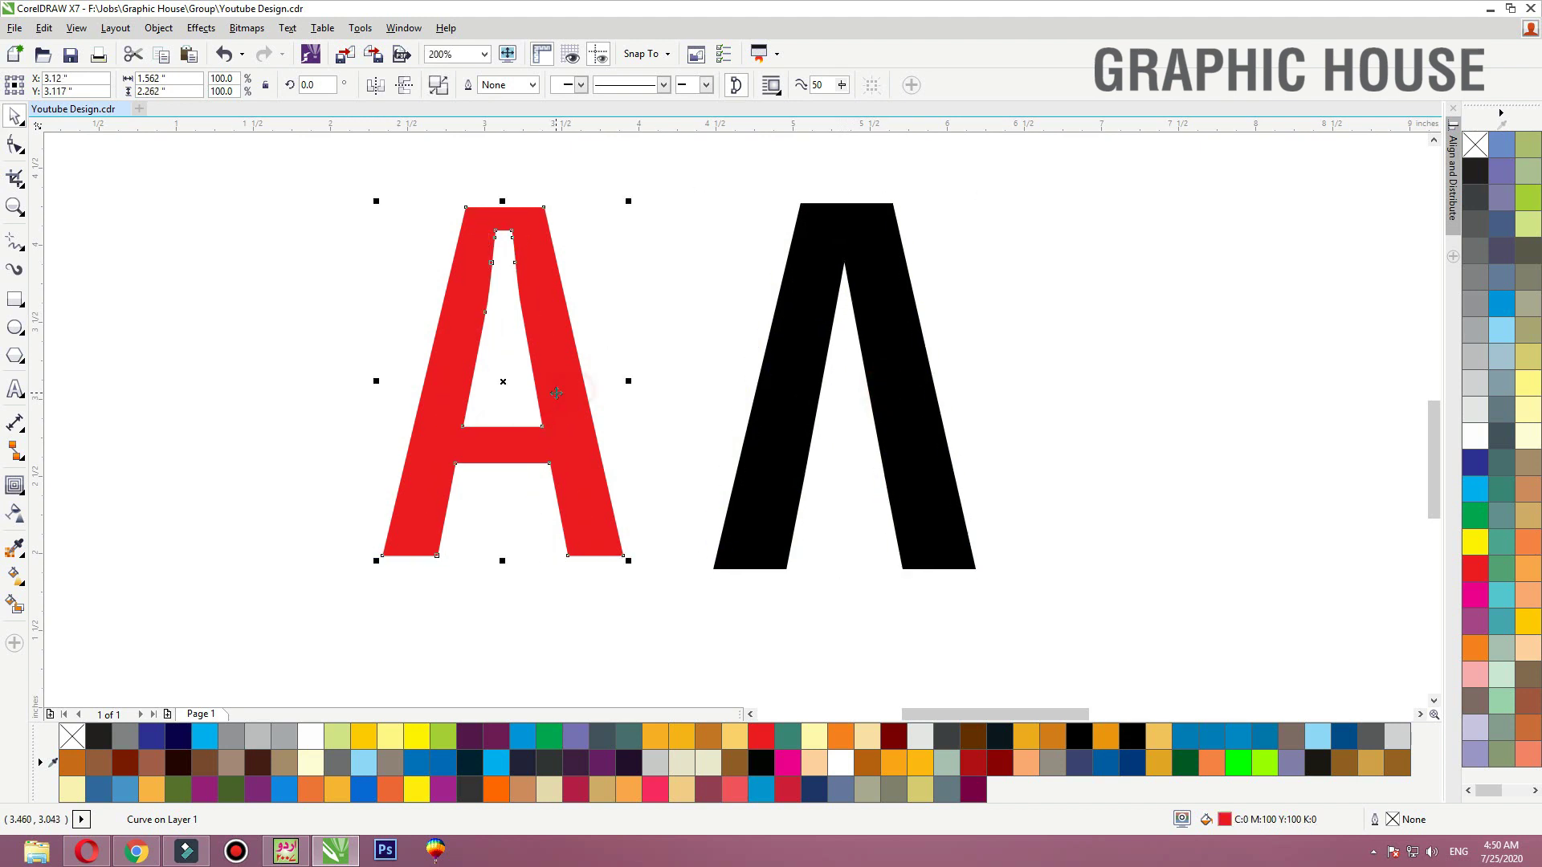
key(Delete)
Draw a thin rectangle across the black letter and skew it into a band about 2.4 inches wide rising to the right
key(F6)
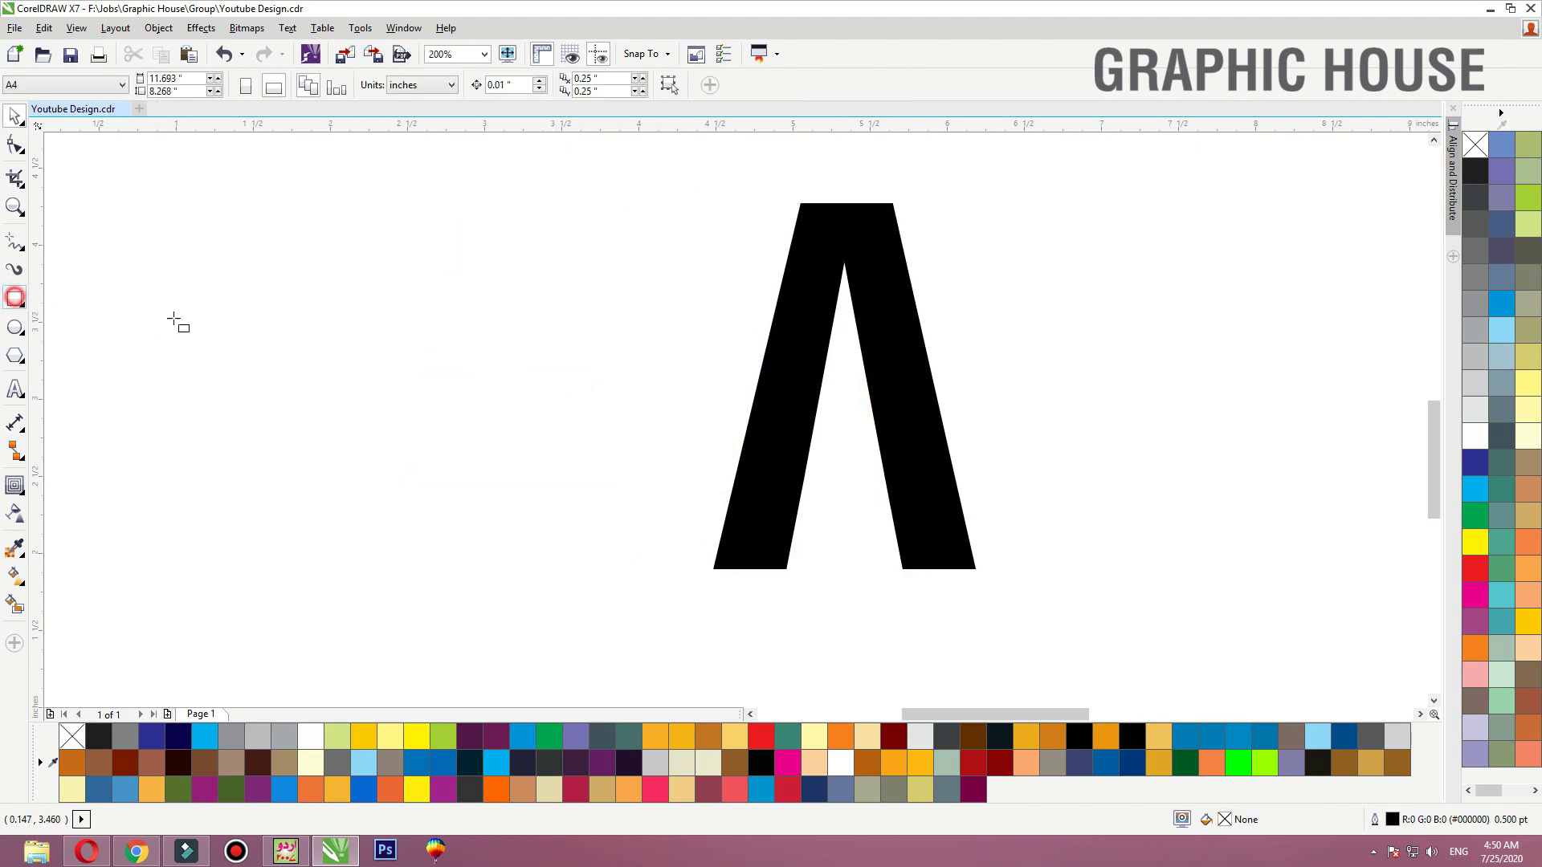
drag(728, 500, 1096, 266)
key(space)
click(1095, 484)
key(Escape)
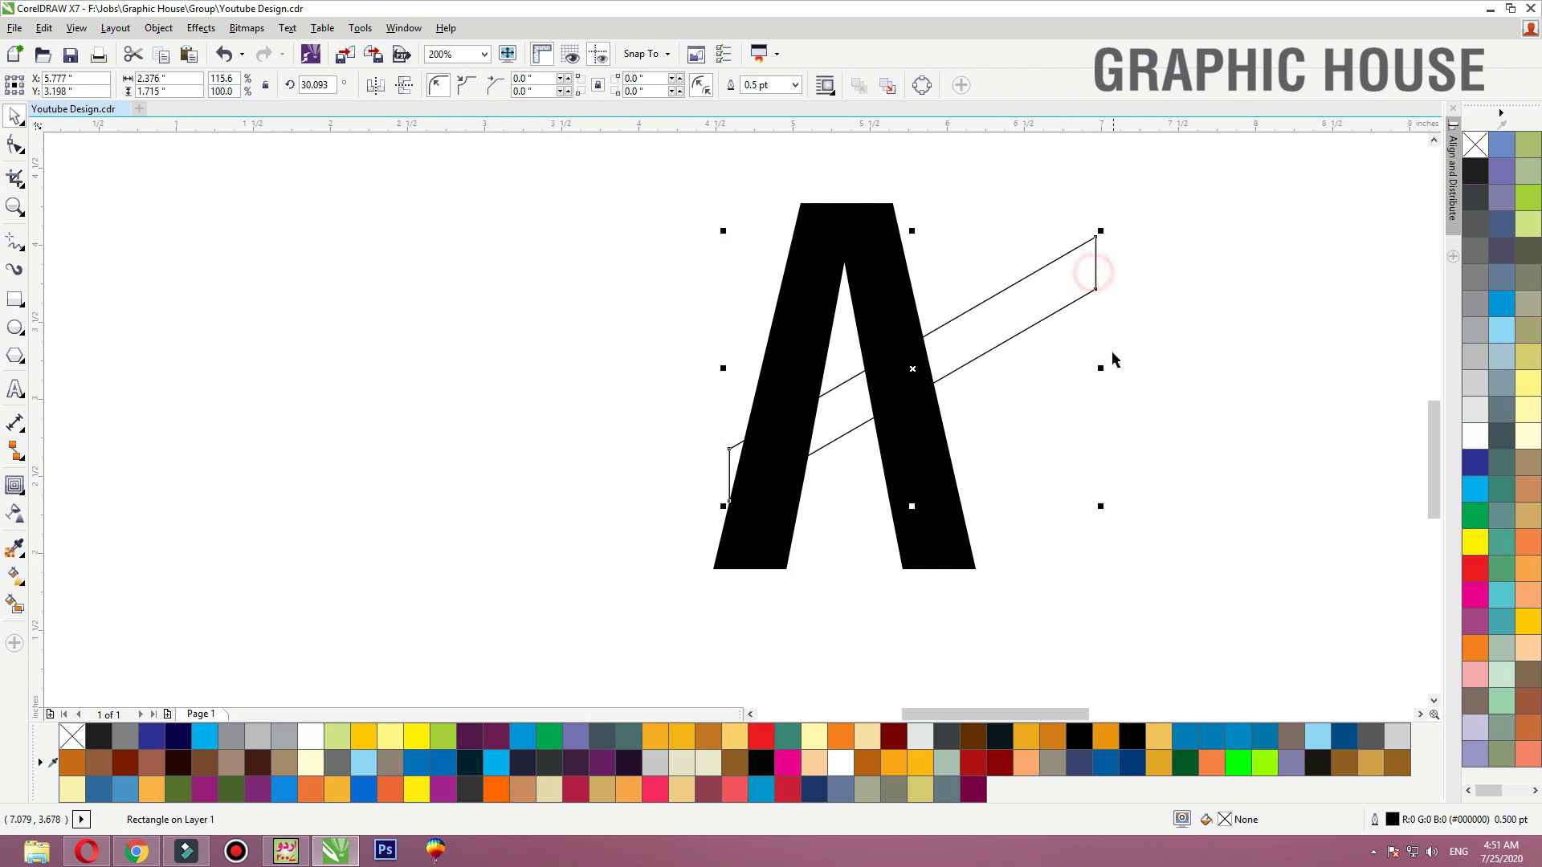
Narrow the slanted band to about 1.19 inches wide so it spans only the letter's two legs
drag(1097, 368, 914, 368)
click(1084, 327)
click(849, 369)
key(F2)
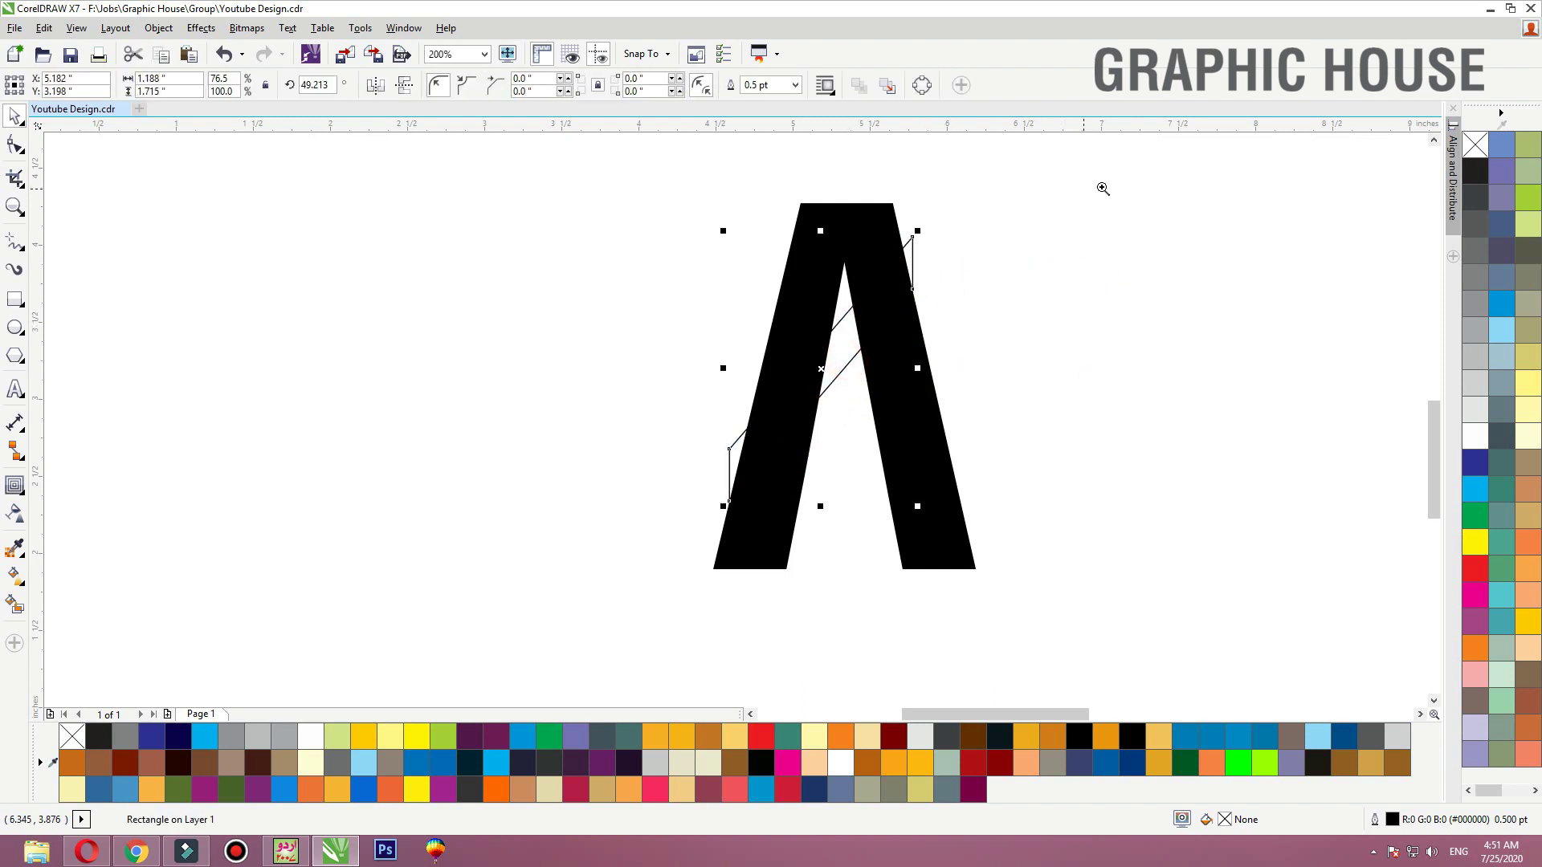
drag(1101, 189, 545, 559)
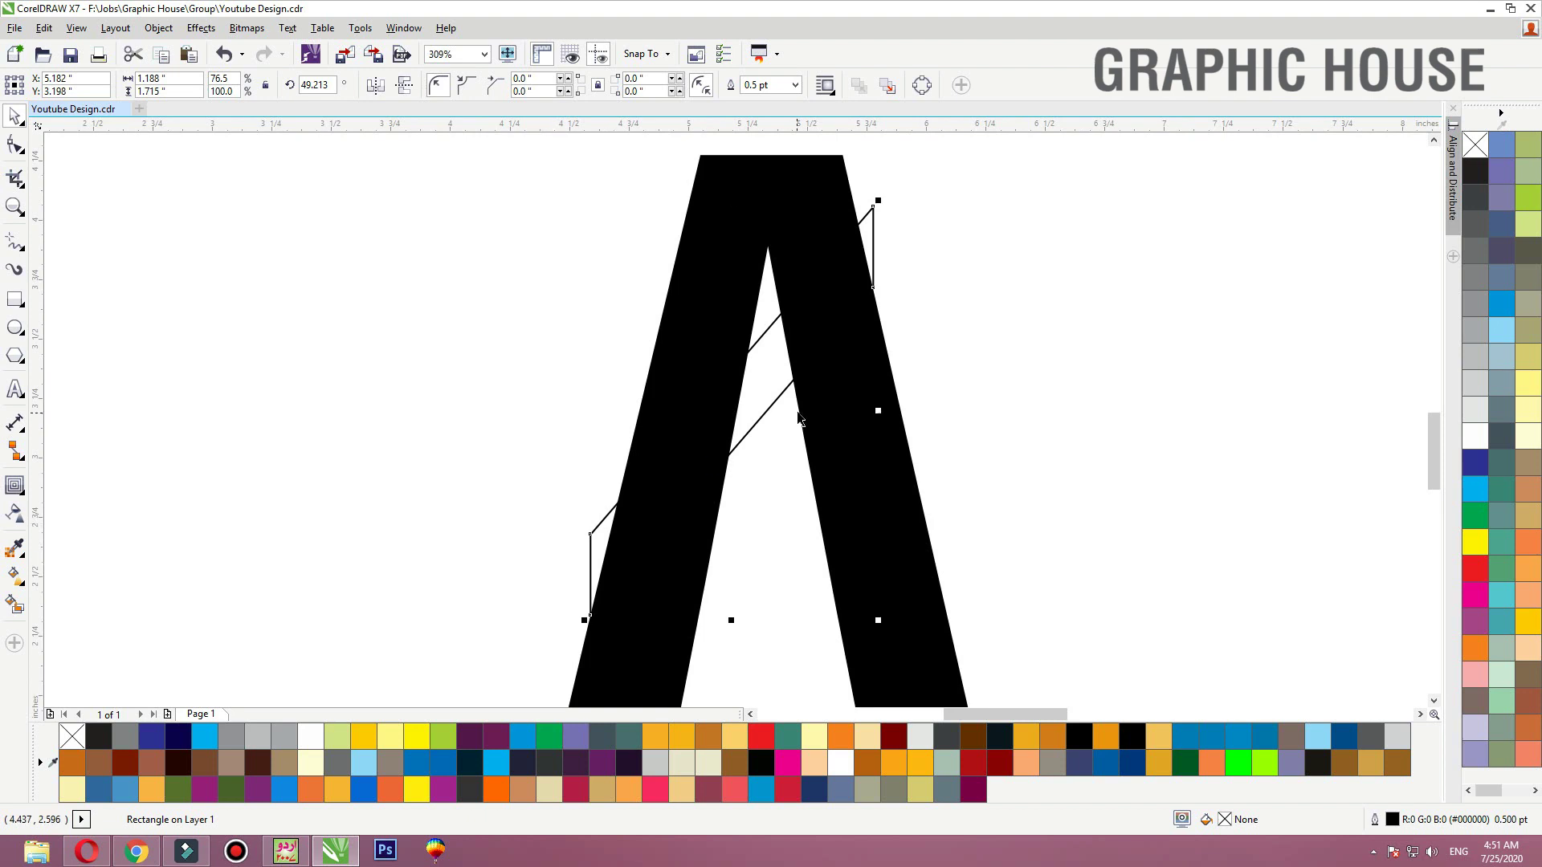
Convert the slanted band to curves, fill it with cyan (C100 M0 Y0 K0) and remove its outline
key(ctrl+q)
click(1475, 487)
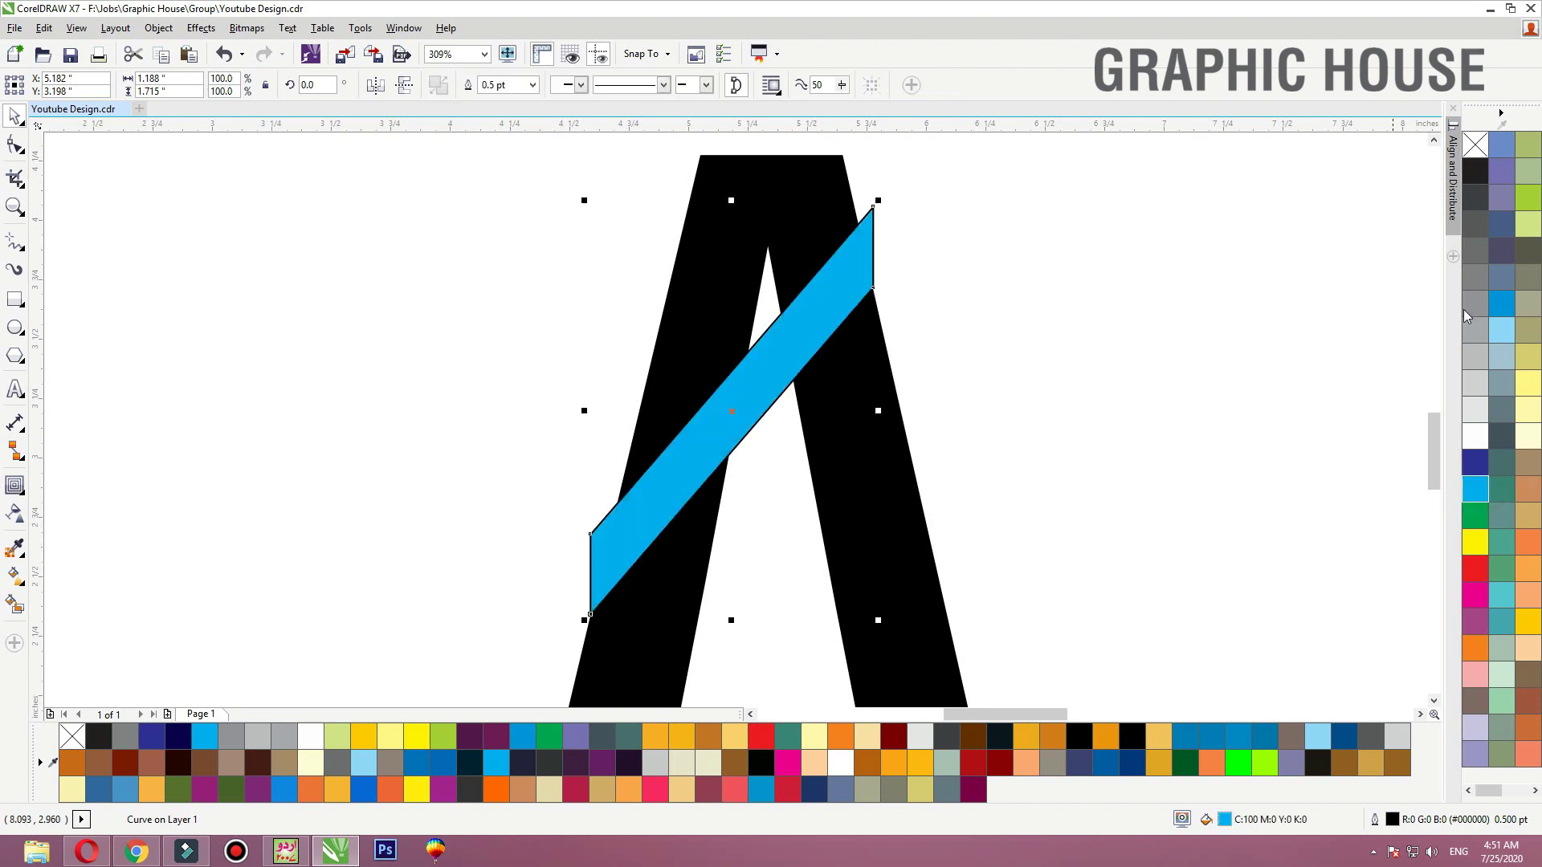
right_click(1476, 144)
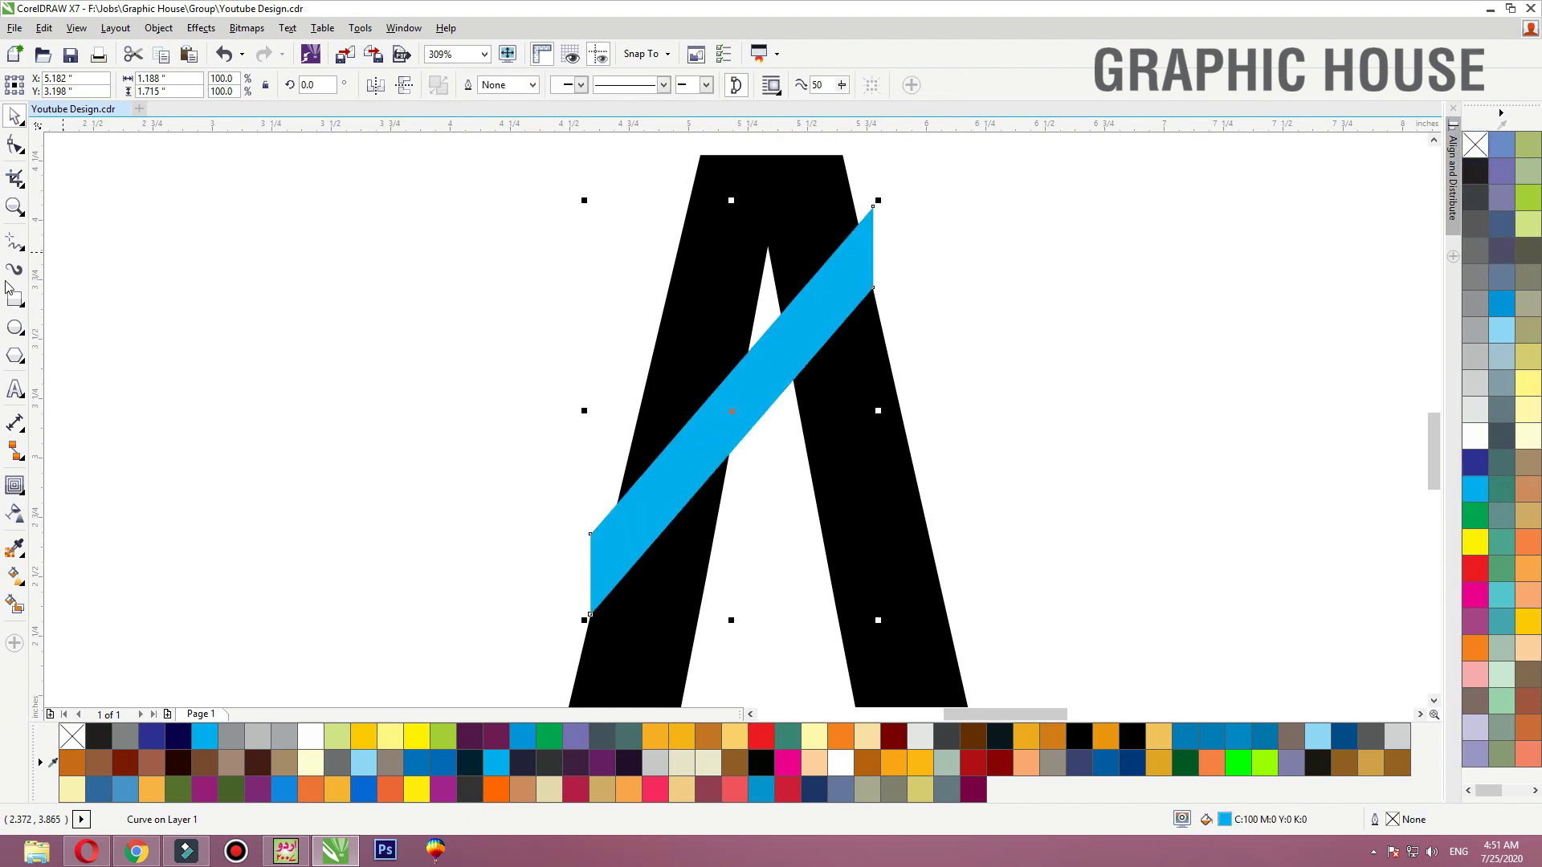
Convert the cyan band's straight segments to curves and bend its lower edge into a smooth S shape
click(14, 145)
drag(988, 155, 431, 680)
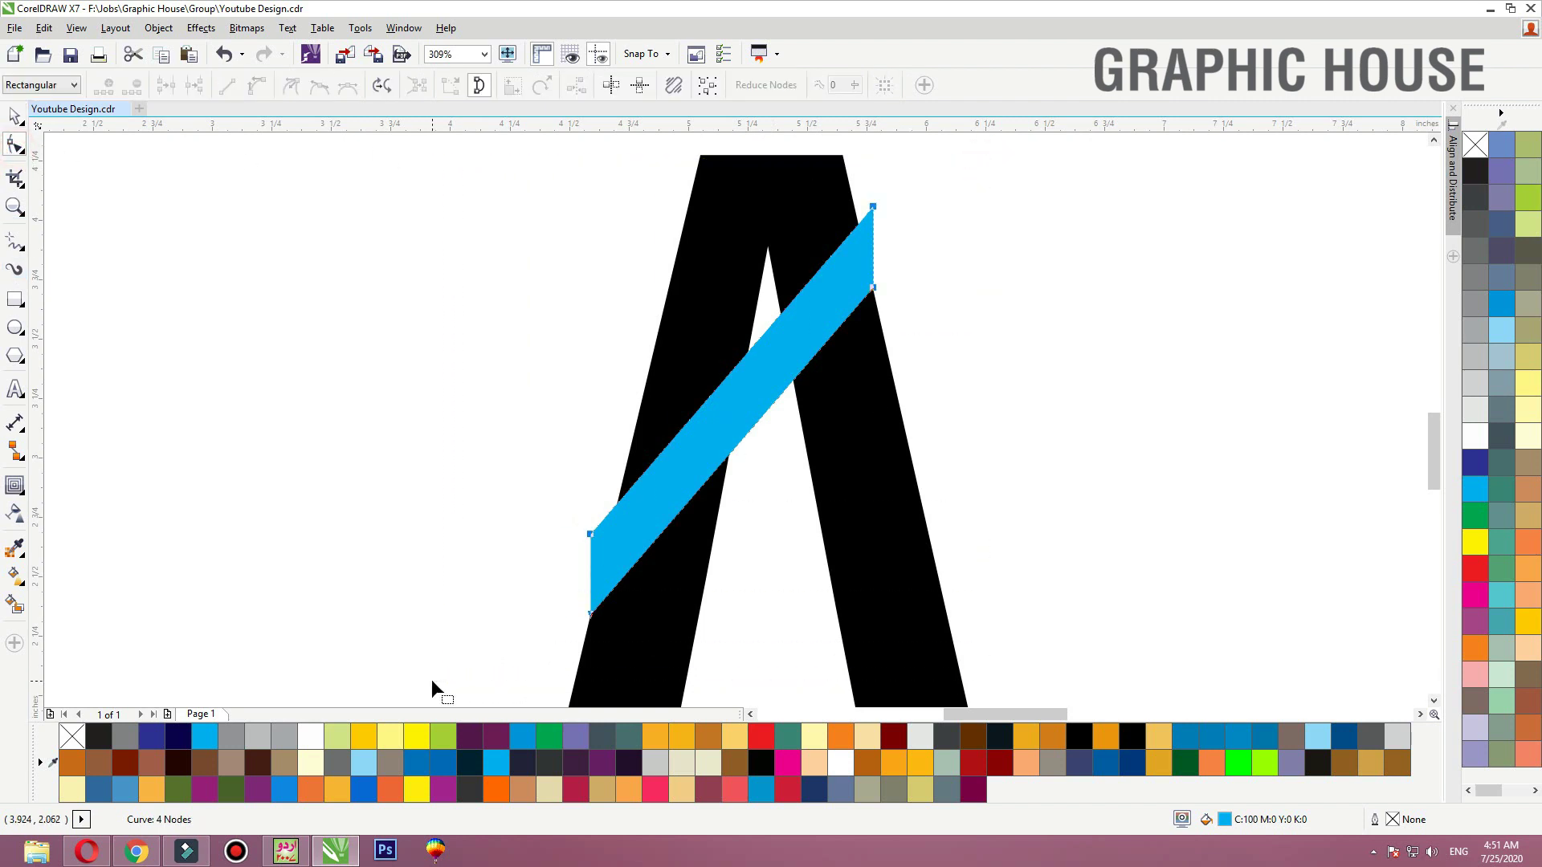
click(255, 85)
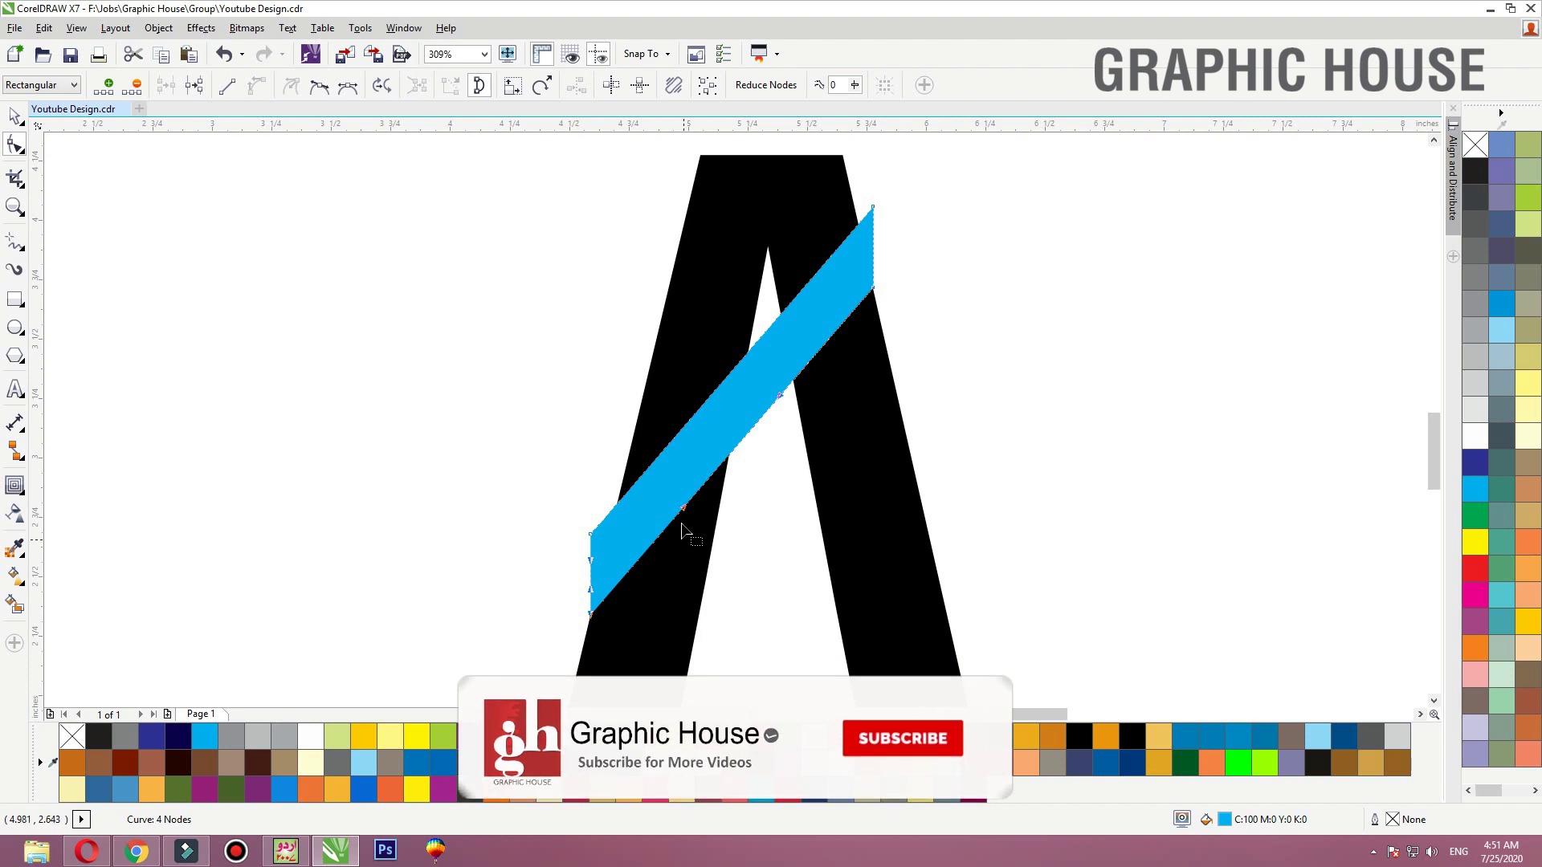
drag(686, 504, 785, 585)
drag(777, 398, 757, 368)
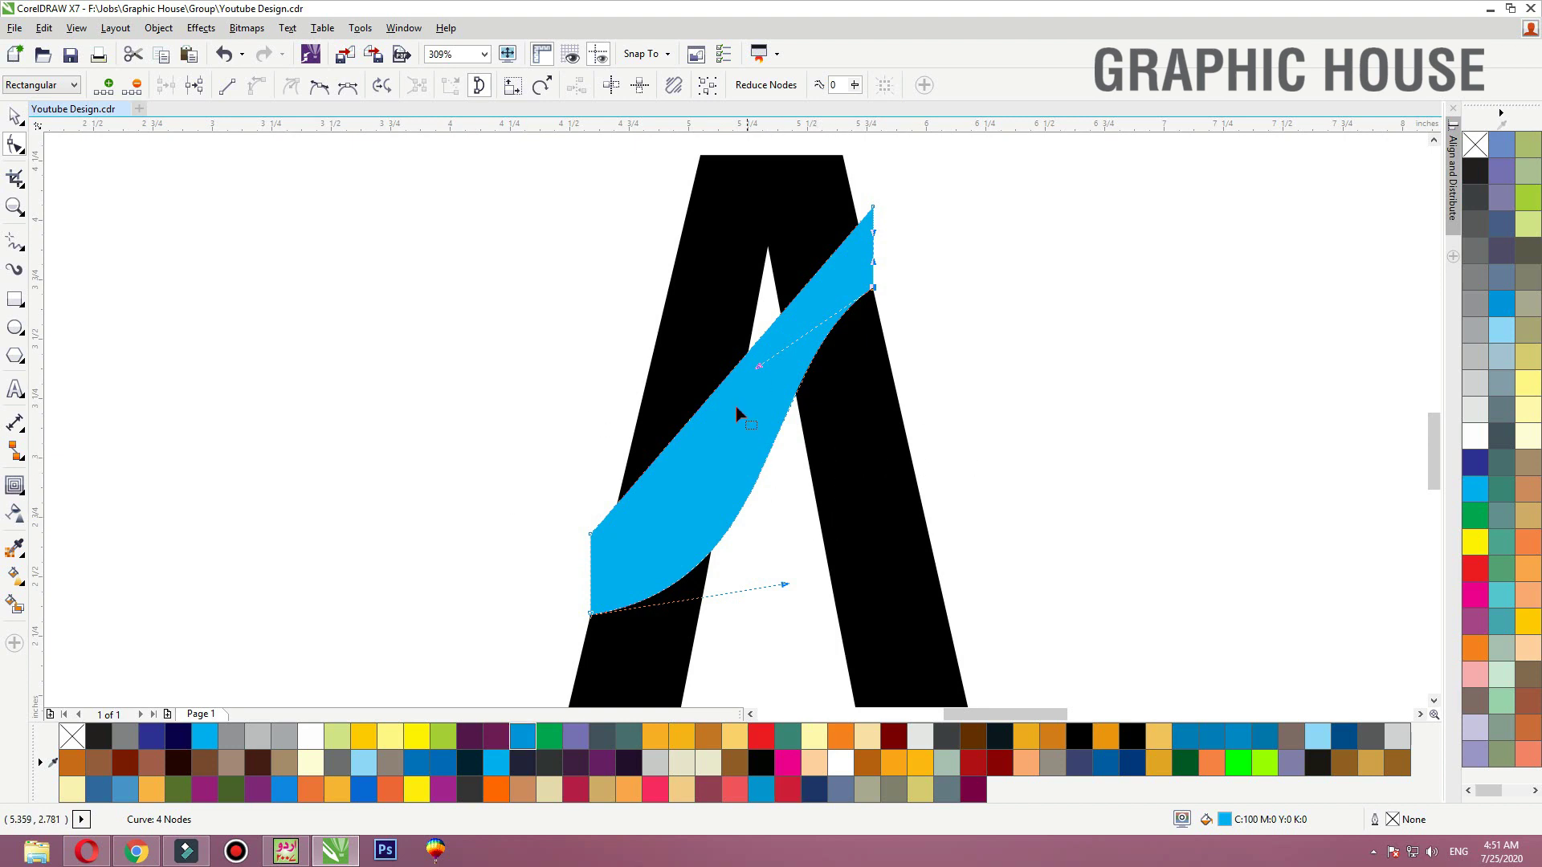
Bend the cyan band's upper edge into an S curve that roughly follows the lower edge
drag(693, 416, 689, 480)
drag(900, 197, 843, 233)
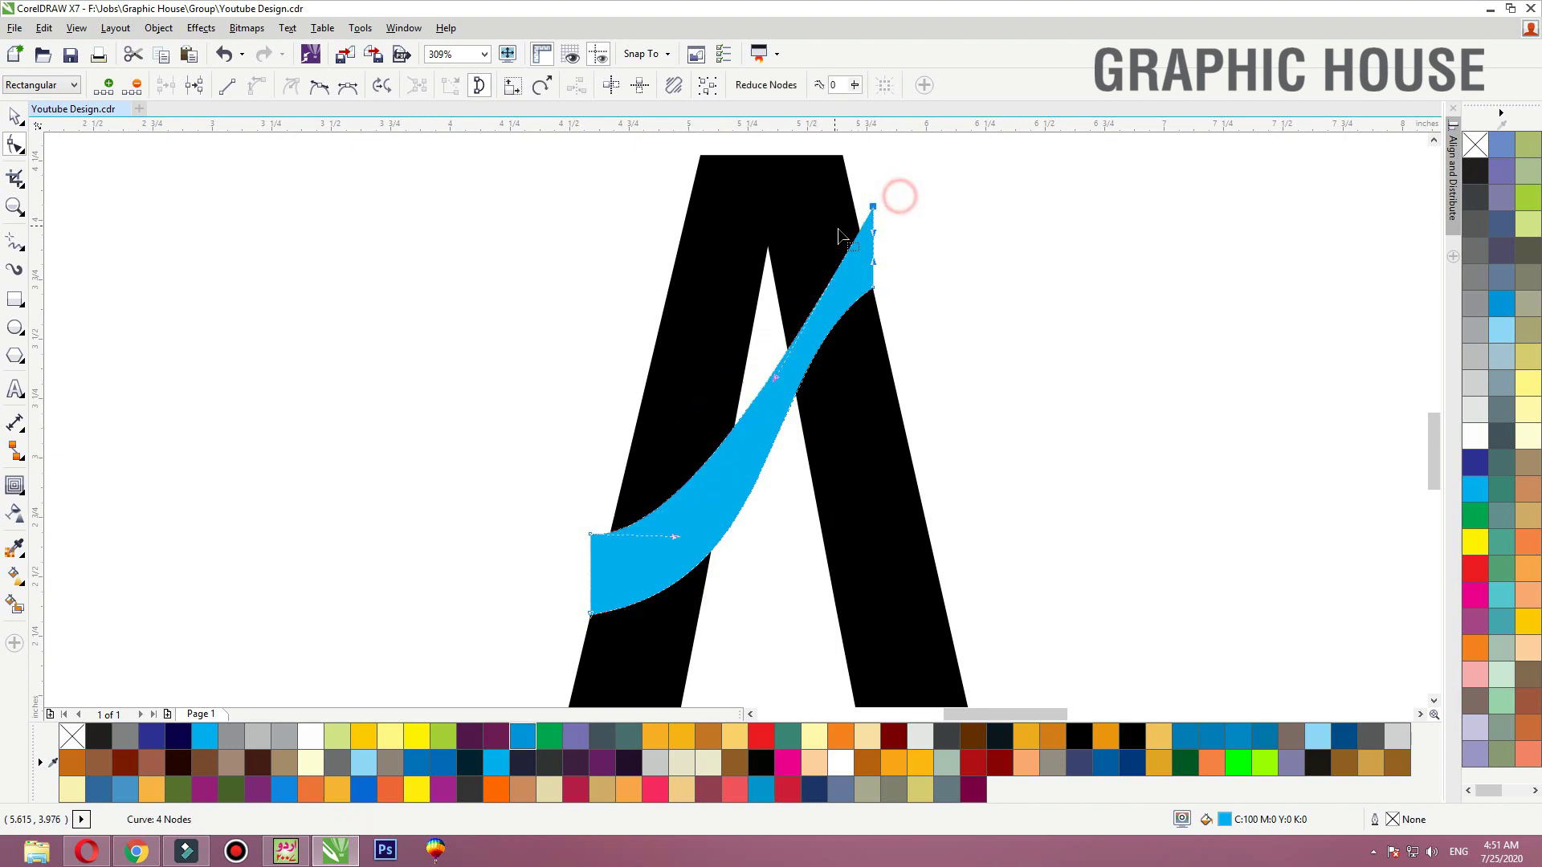
drag(775, 377, 747, 359)
drag(747, 359, 747, 358)
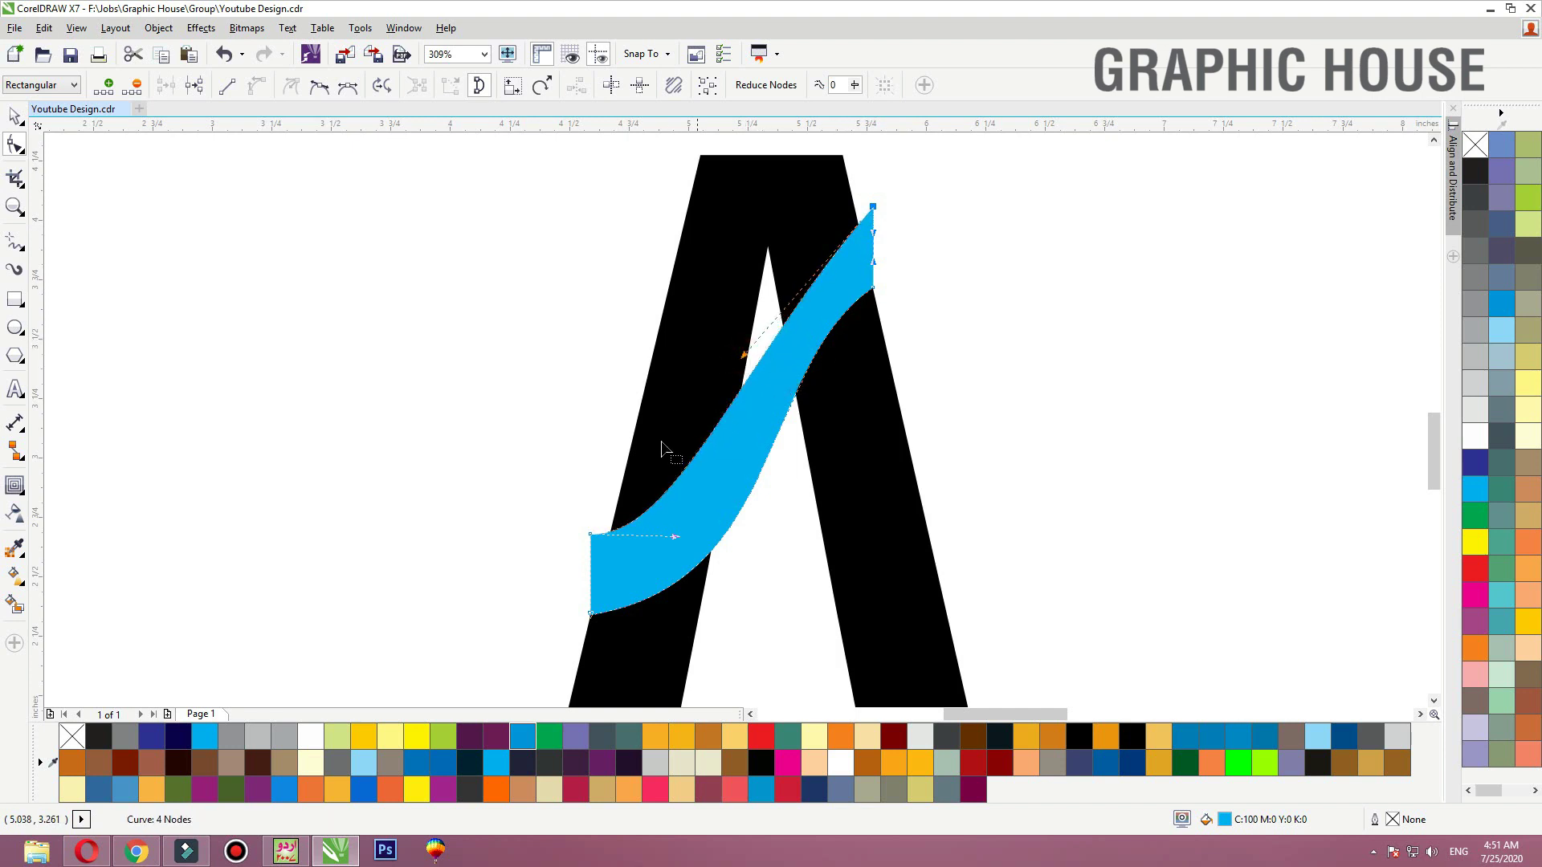
drag(673, 536, 671, 569)
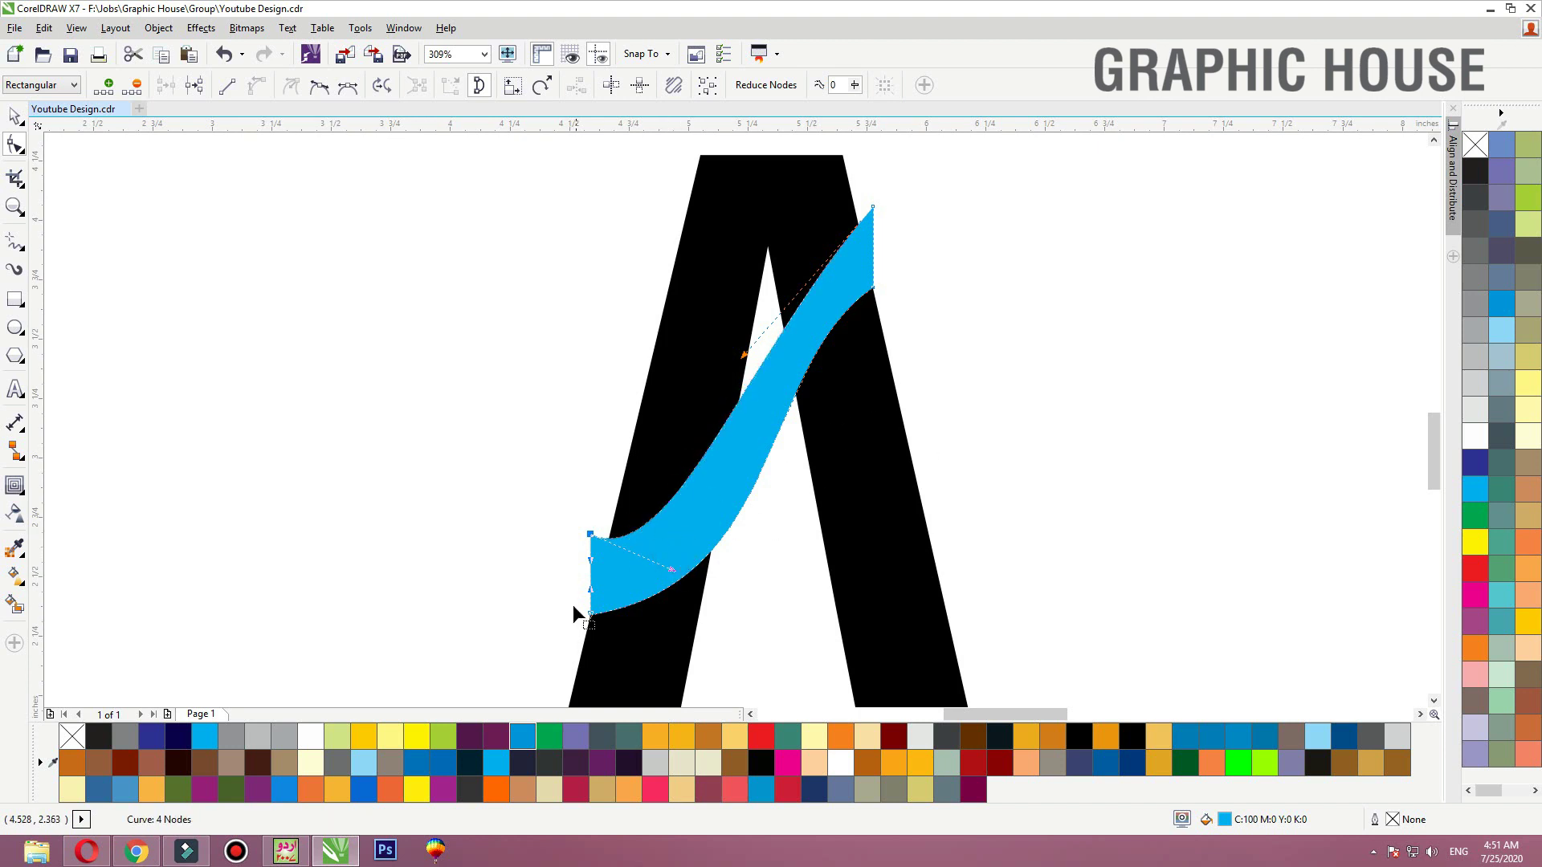
Move the cyan band slightly down and pull its lower right corner node out to the letter's outer edge
key(space)
drag(709, 532, 713, 564)
key(space)
drag(852, 347, 892, 354)
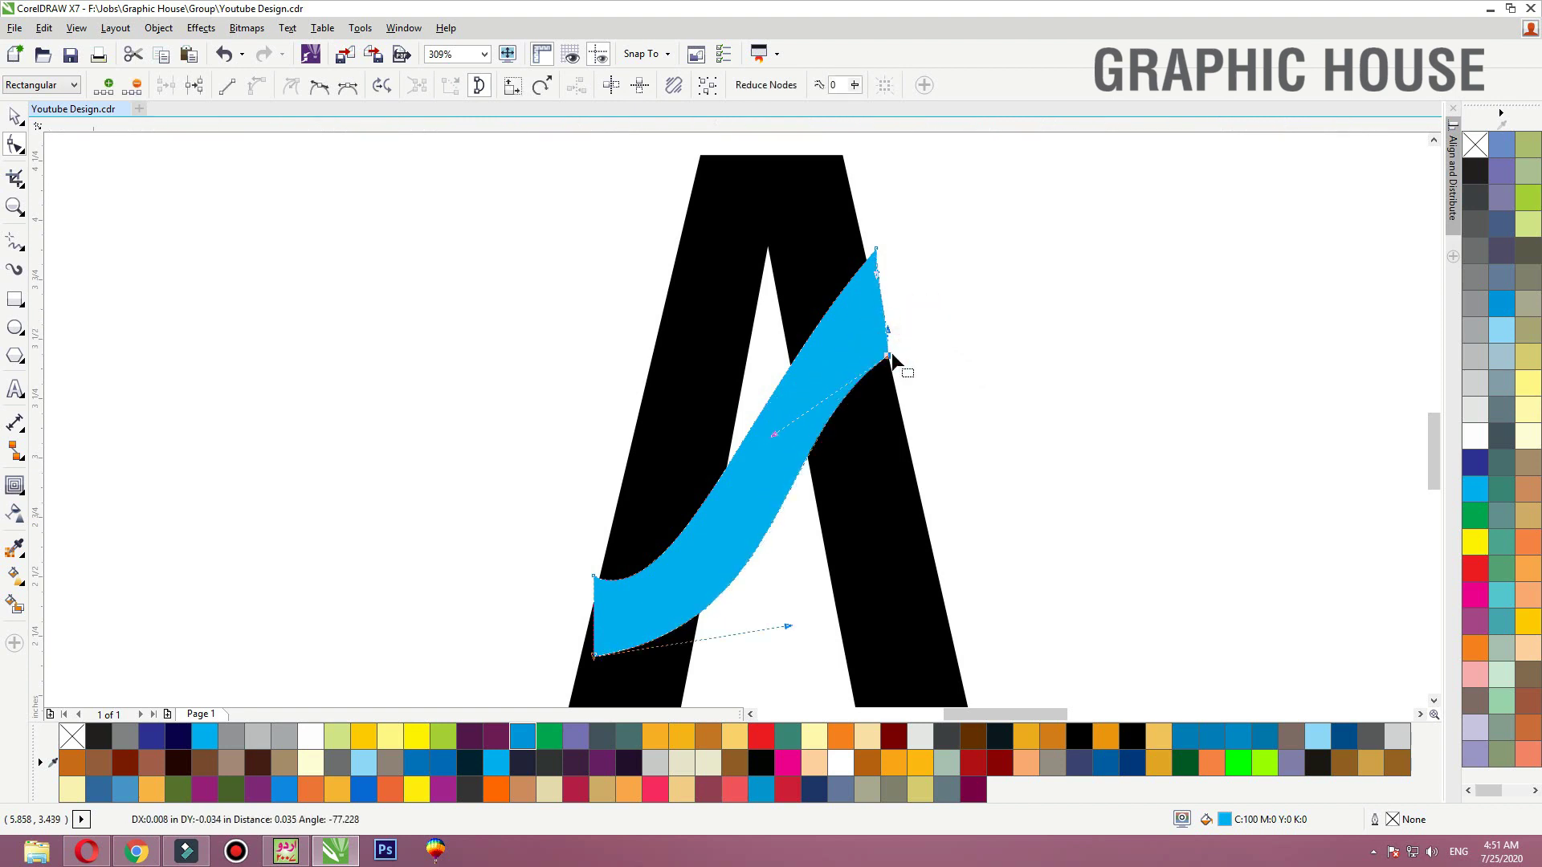
Fill the black letter with the sky blue colour C100 M20 Y0 K0
key(space)
drag(895, 585, 930, 565)
key(ctrl+z)
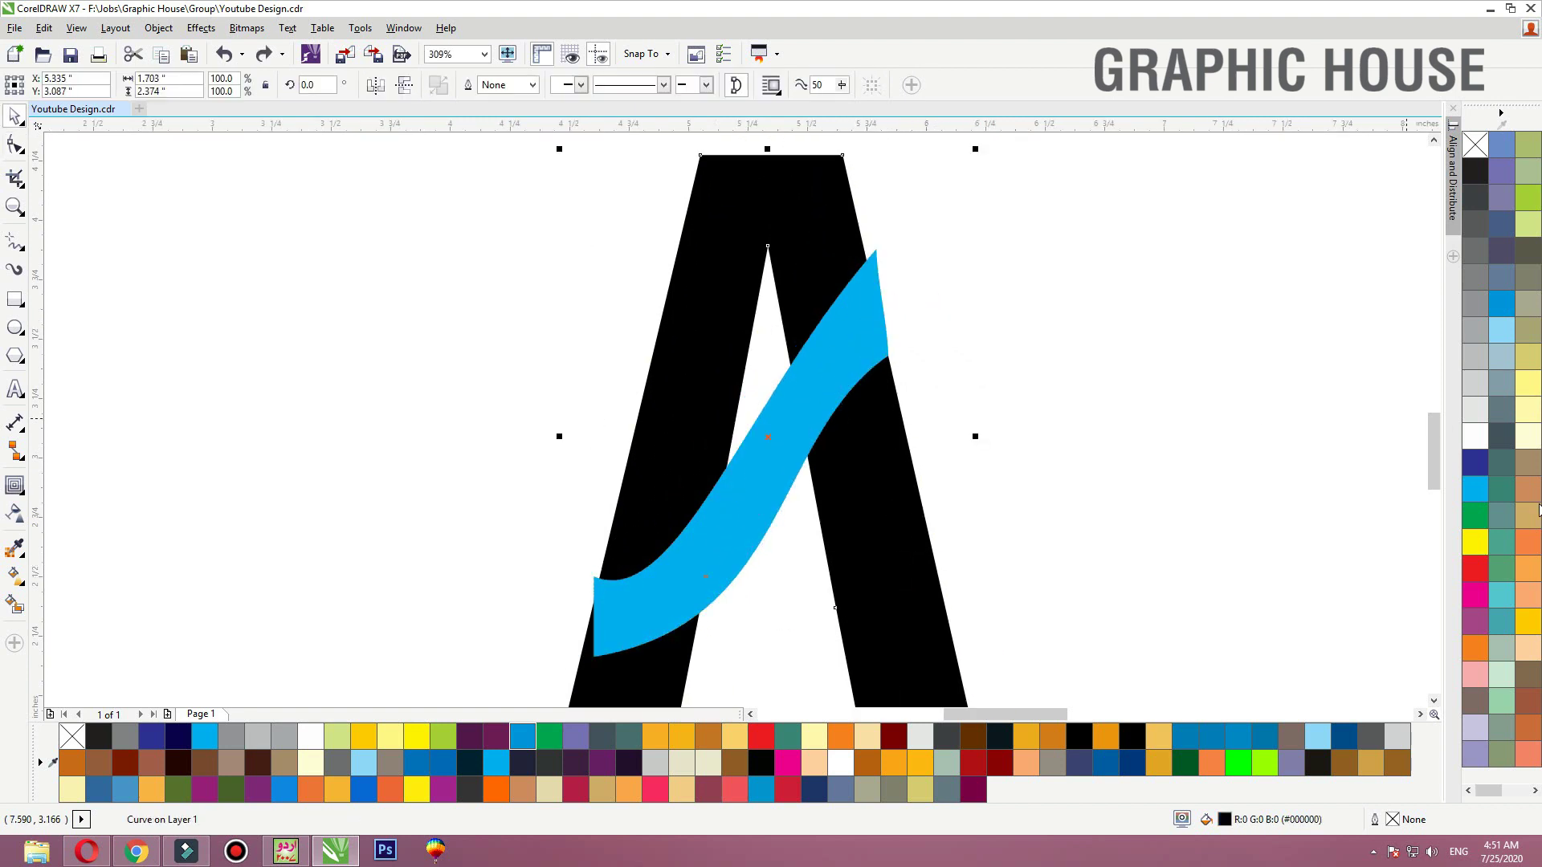
click(1501, 330)
click(1501, 303)
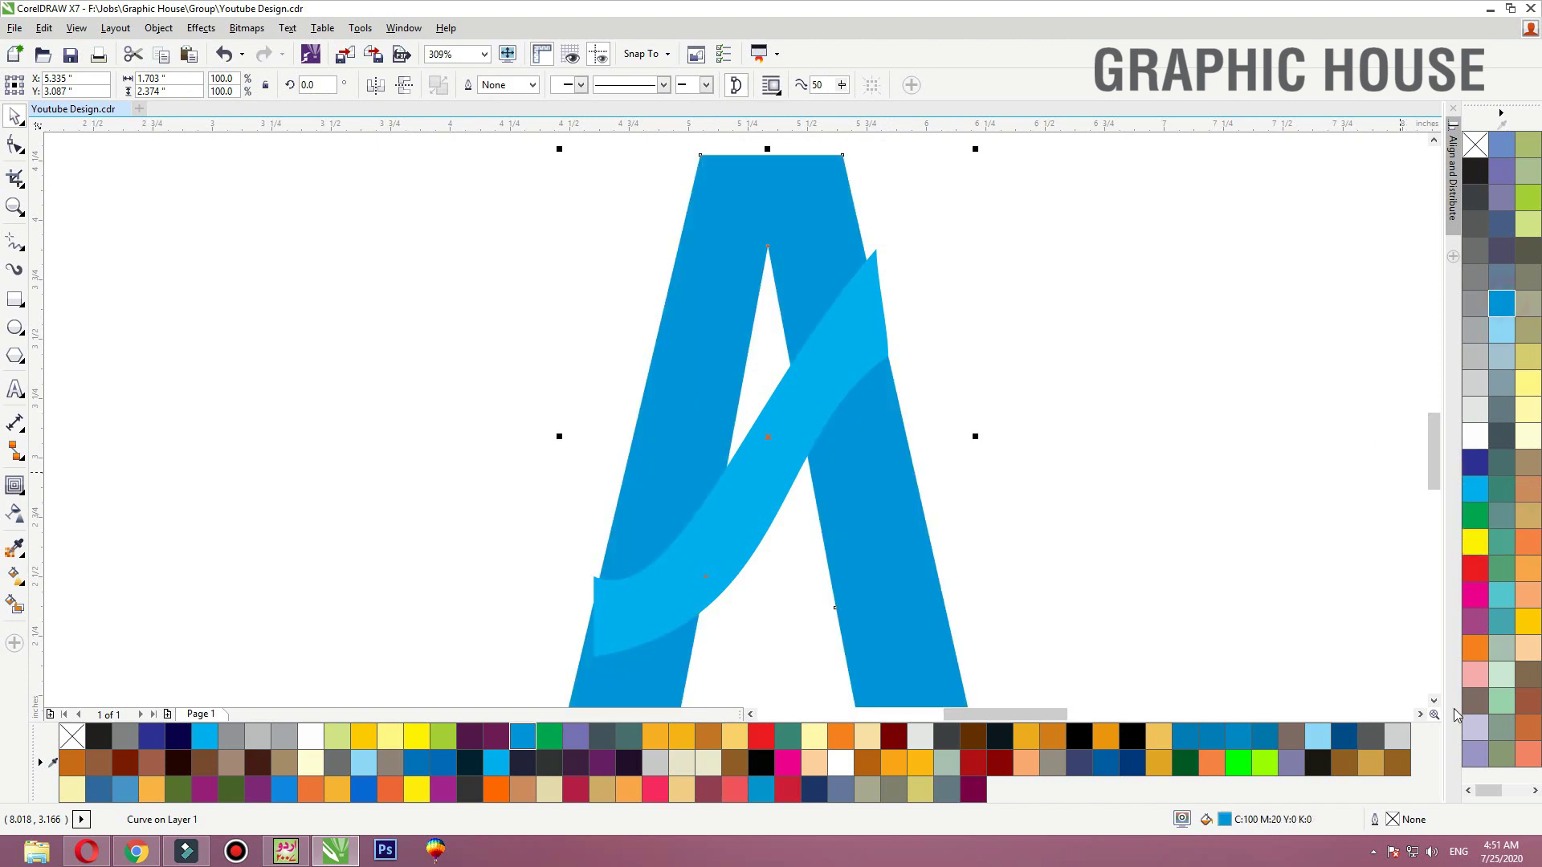
Set the magenta value of the letter's blue fill to 50, giving C100 M50 Y0 K0
double_click(1224, 820)
double_click(1354, 240)
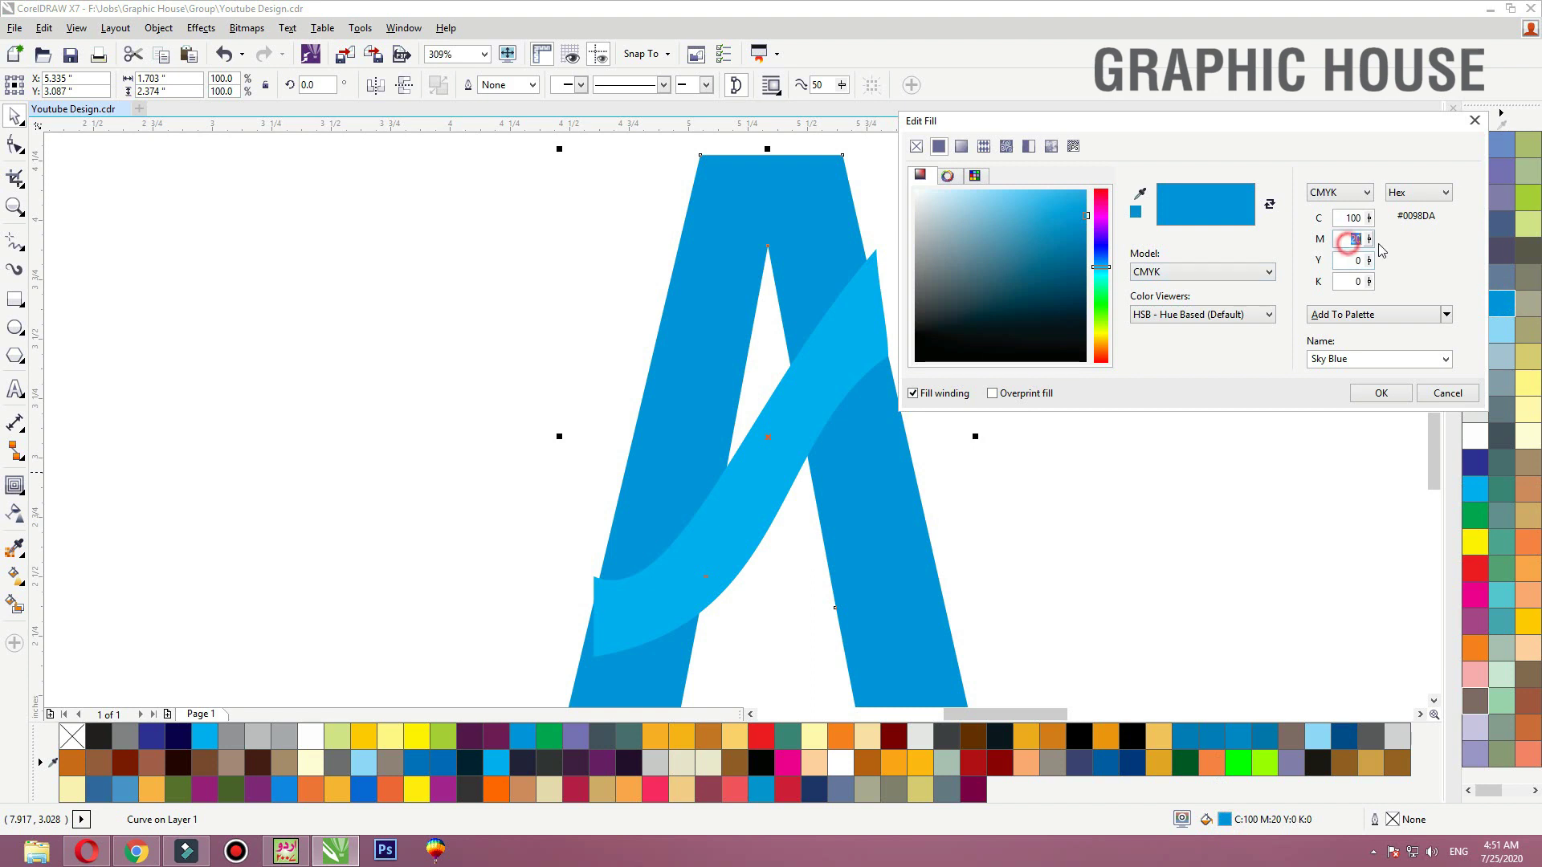
text(50)
key(Tab)
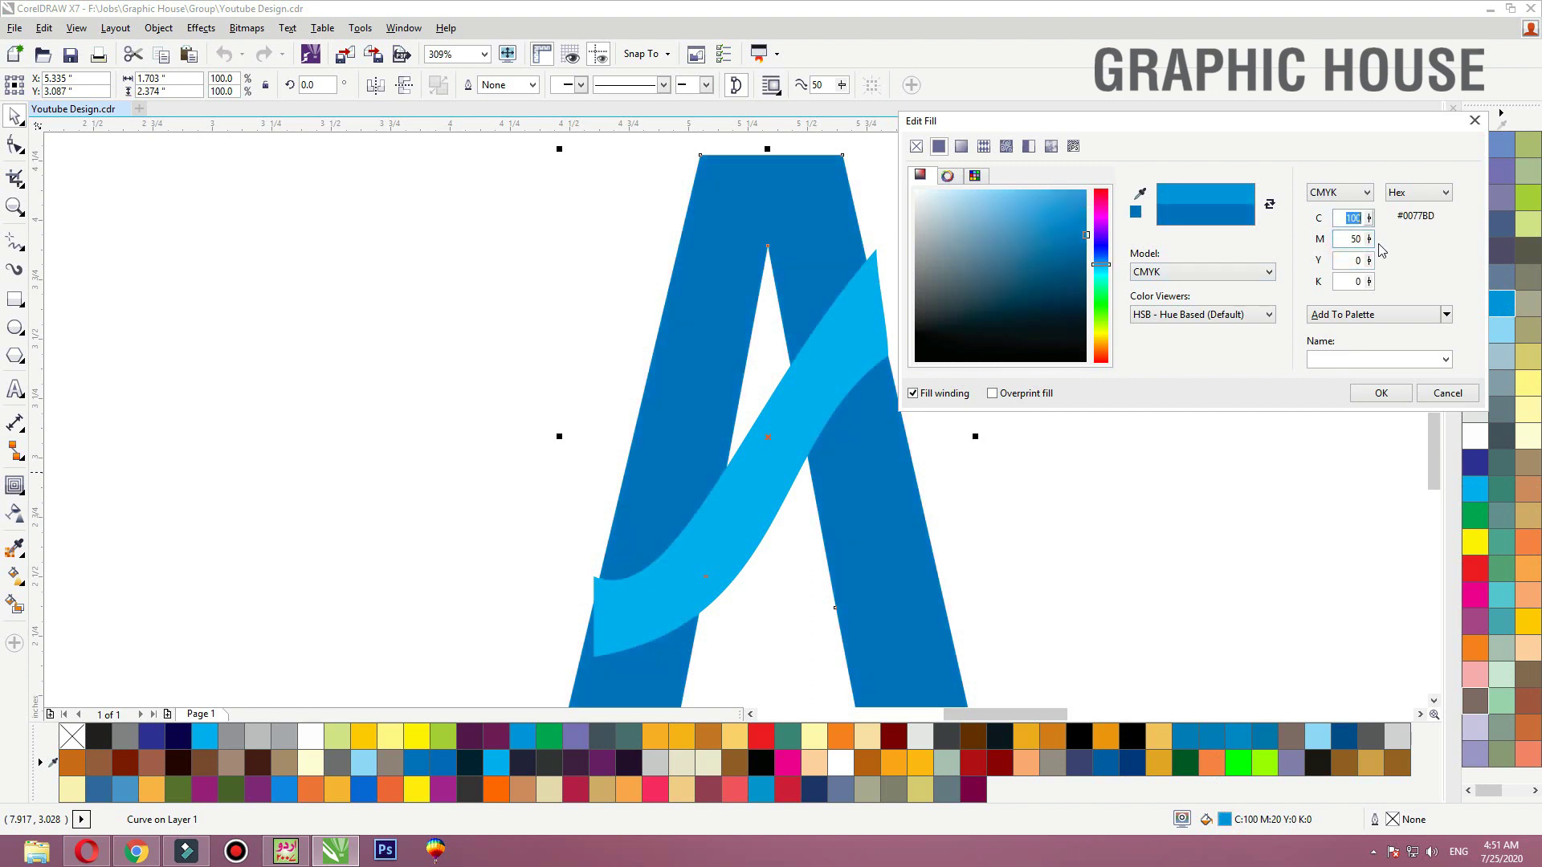
click(1371, 314)
click(1384, 392)
Duplicate the cyan band over the letter's upper part and give the copy a diagonal gradient transparency fading toward the upper left
click(779, 396)
drag(784, 433, 750, 243)
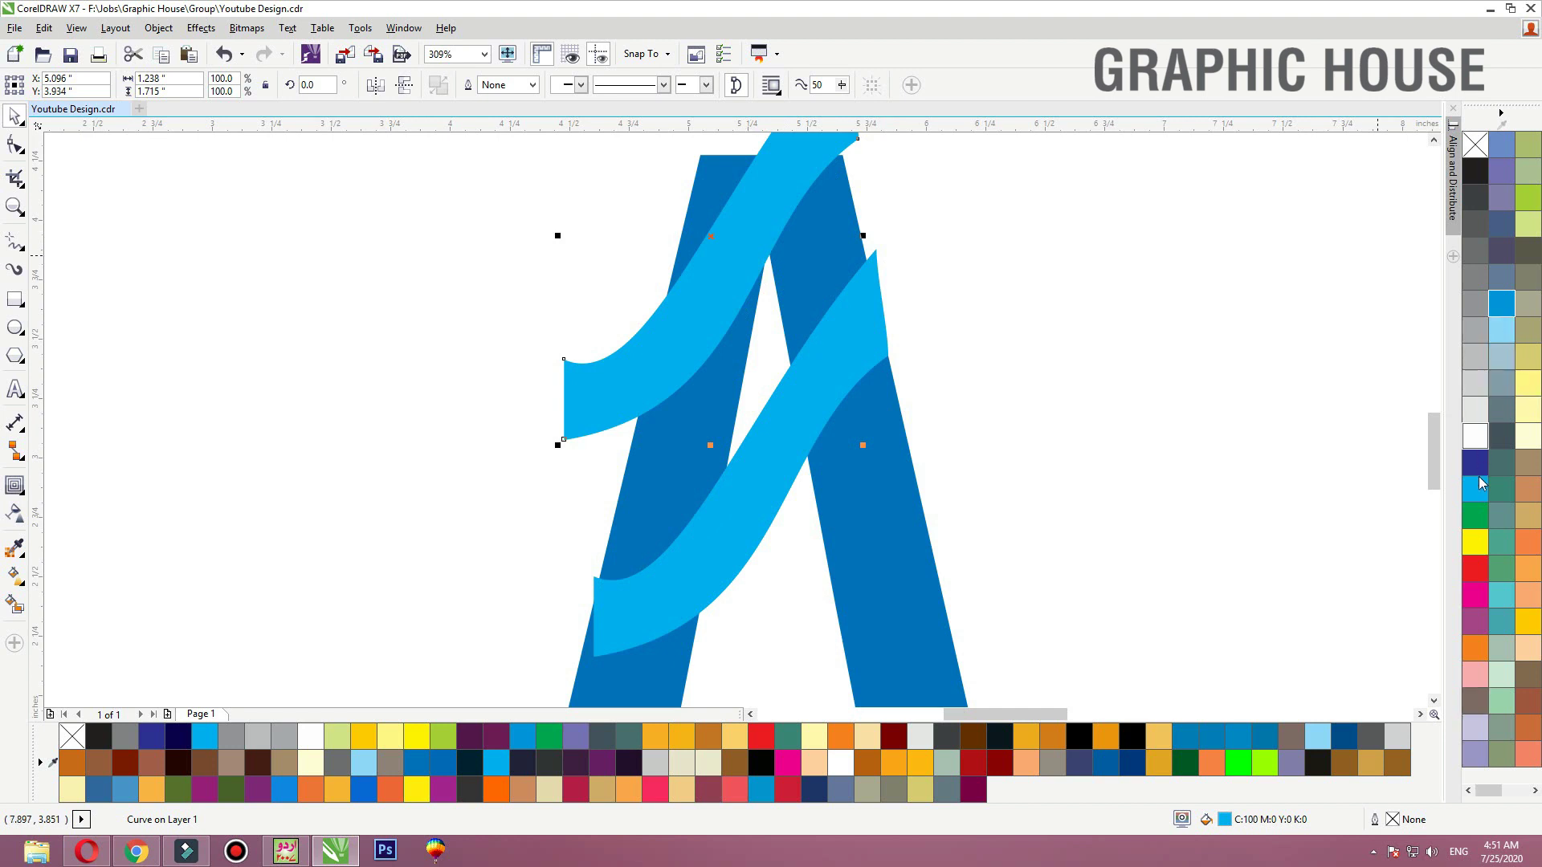
click(15, 516)
drag(679, 144, 833, 300)
drag(682, 144, 713, 179)
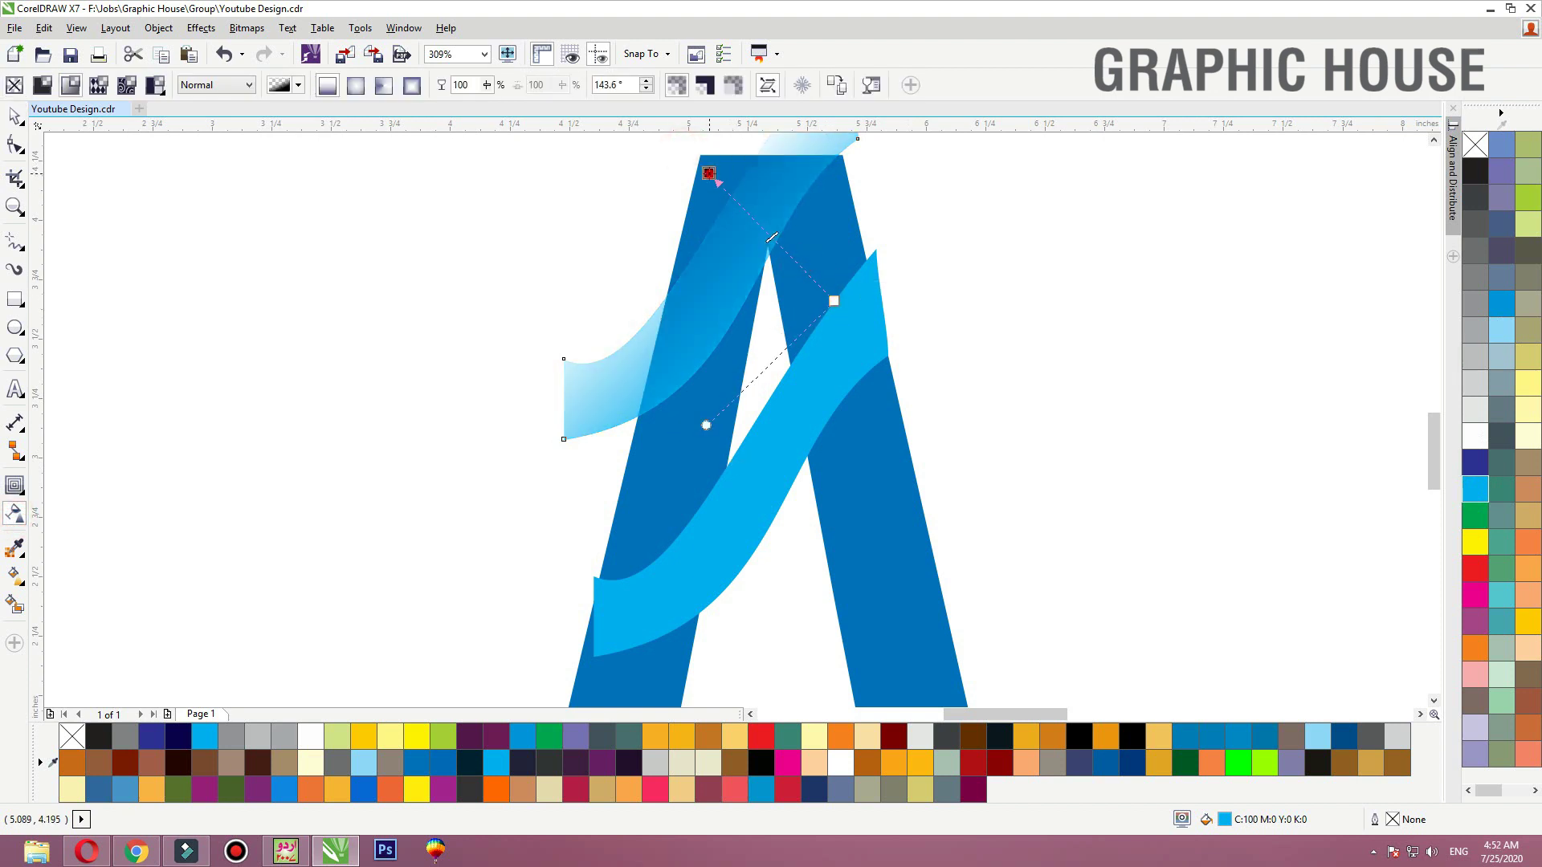
Duplicate the transparent band about 0.23 inches lower and slightly to the right, and fill the copy with C100 M20 Y0 K0
key(space)
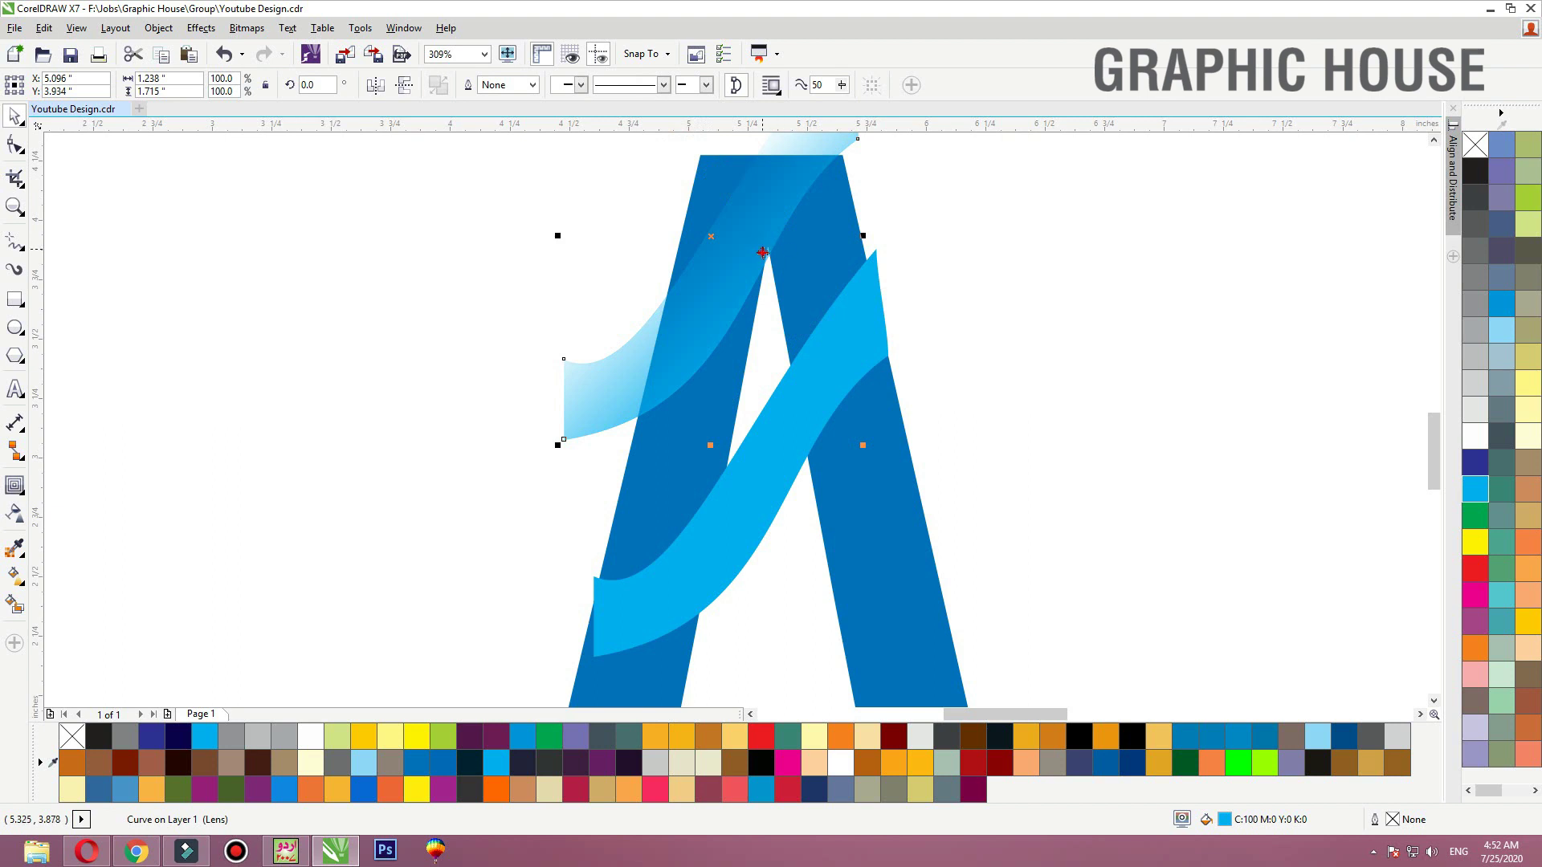
drag(762, 252, 789, 305)
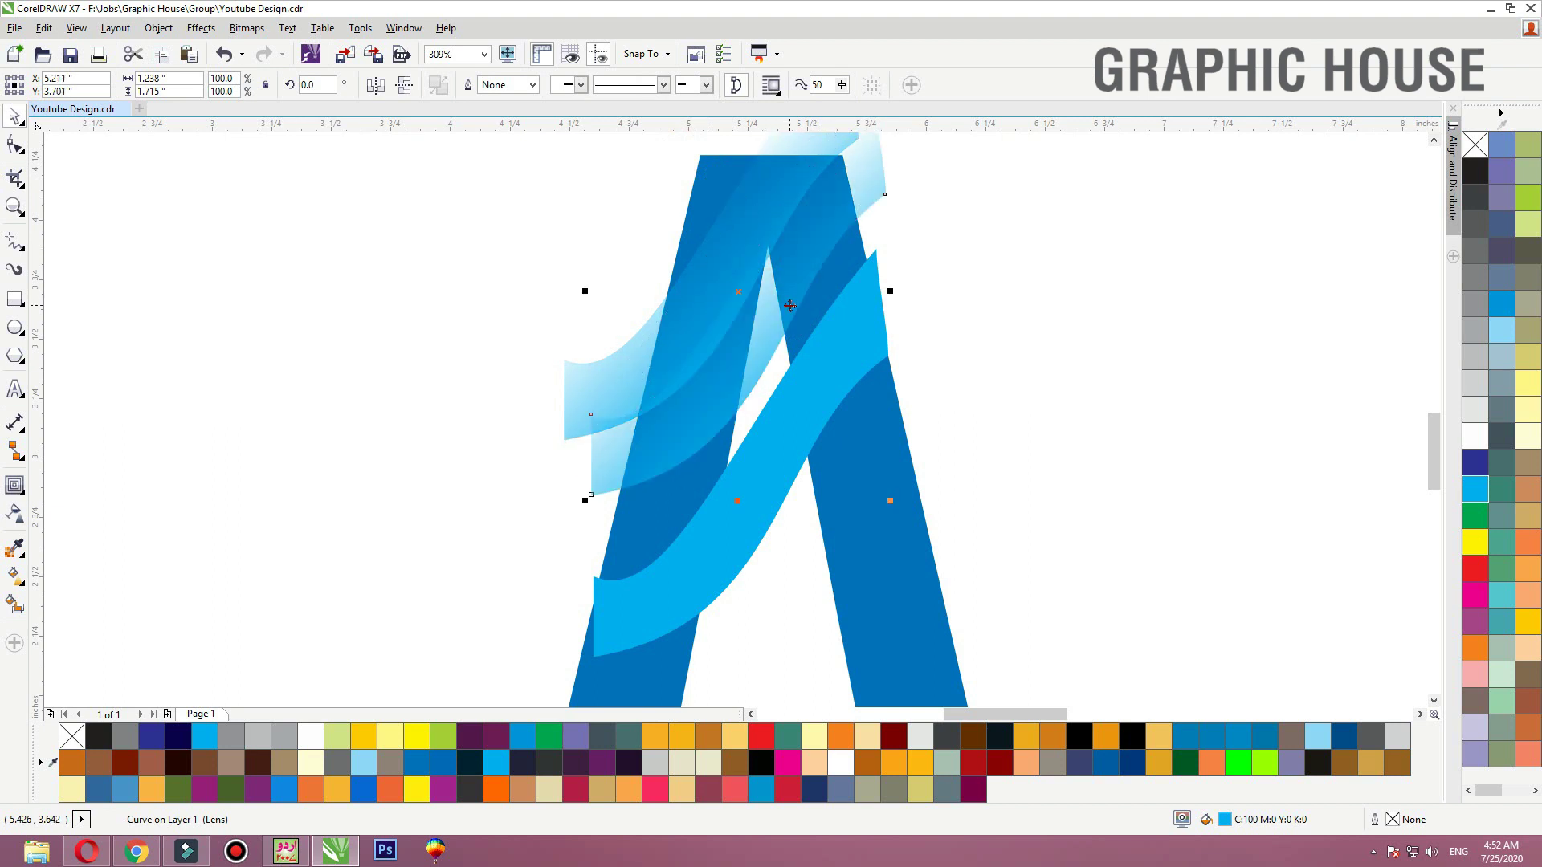
click(1501, 304)
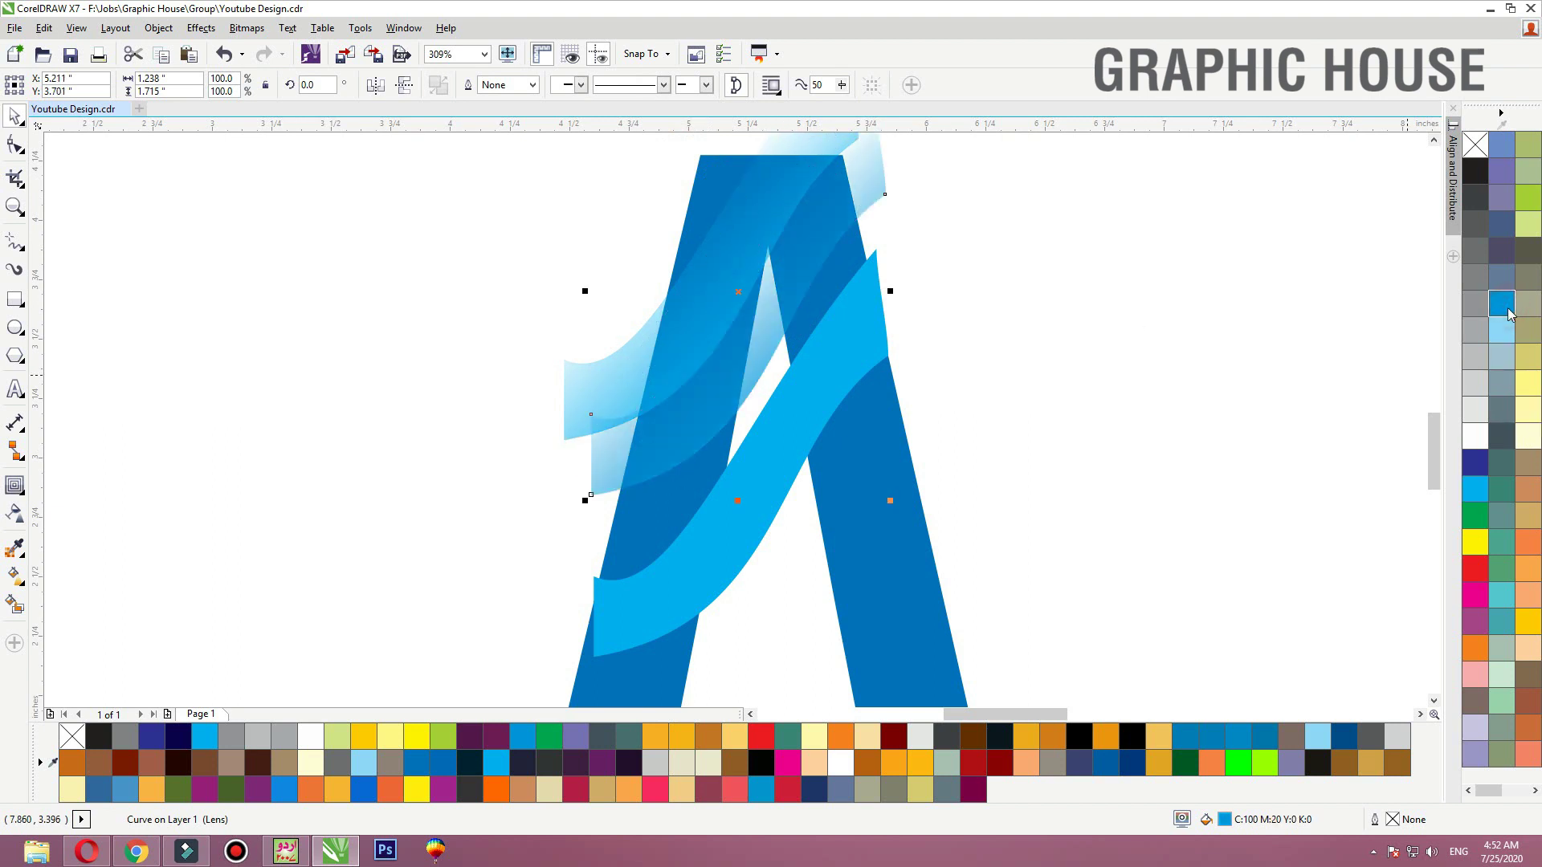
Select both transparent bands and move them together about 0.1 inches to the left
click(886, 191)
click(960, 228)
drag(963, 213, 890, 138)
click(876, 159)
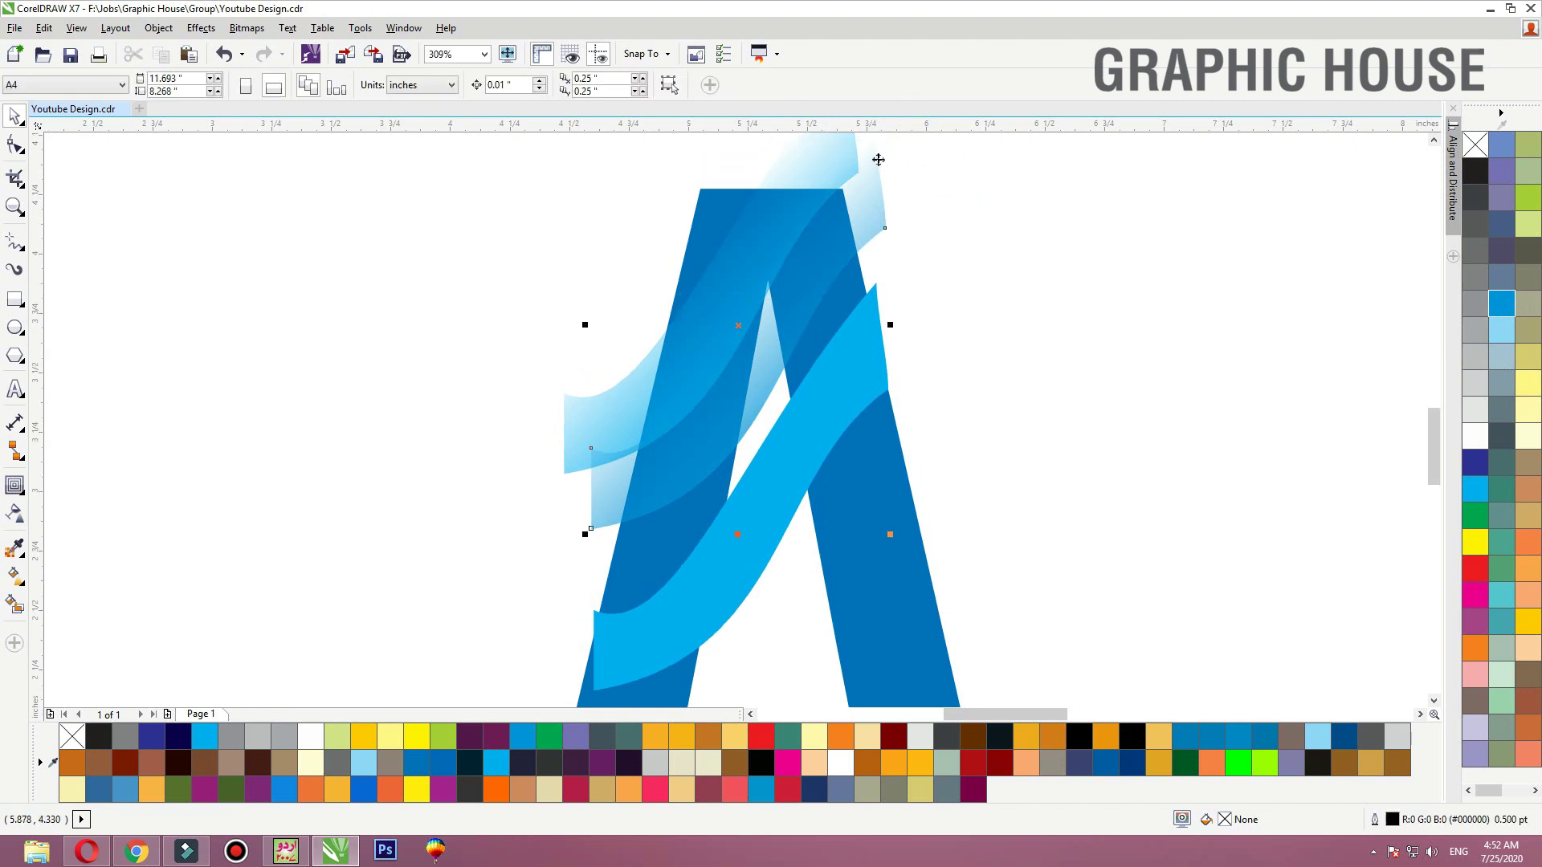
click(879, 181)
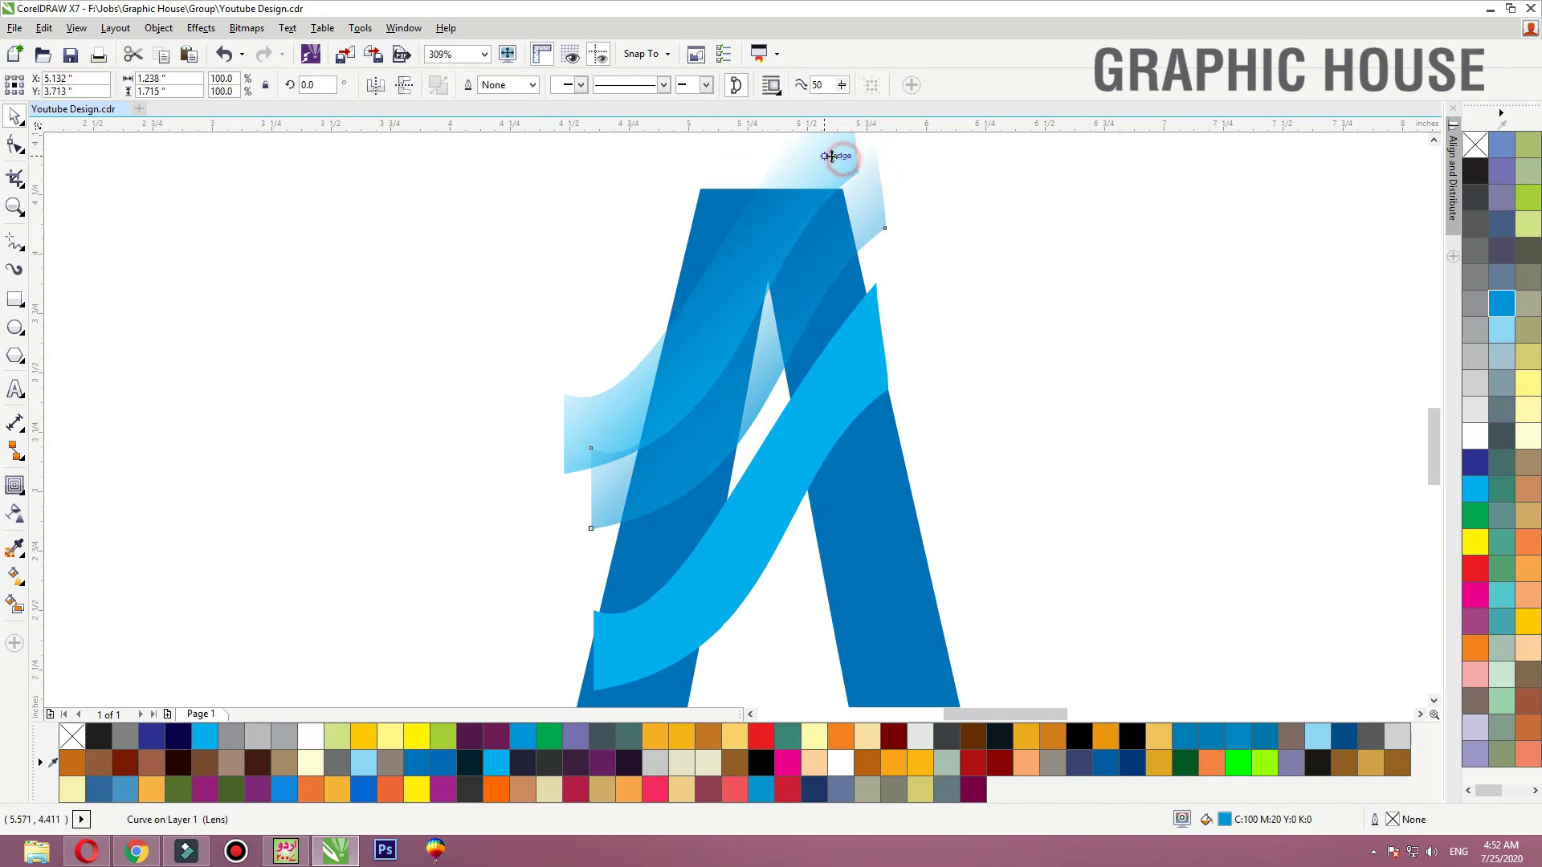
click(830, 170)
shift+click(805, 159)
click(802, 155)
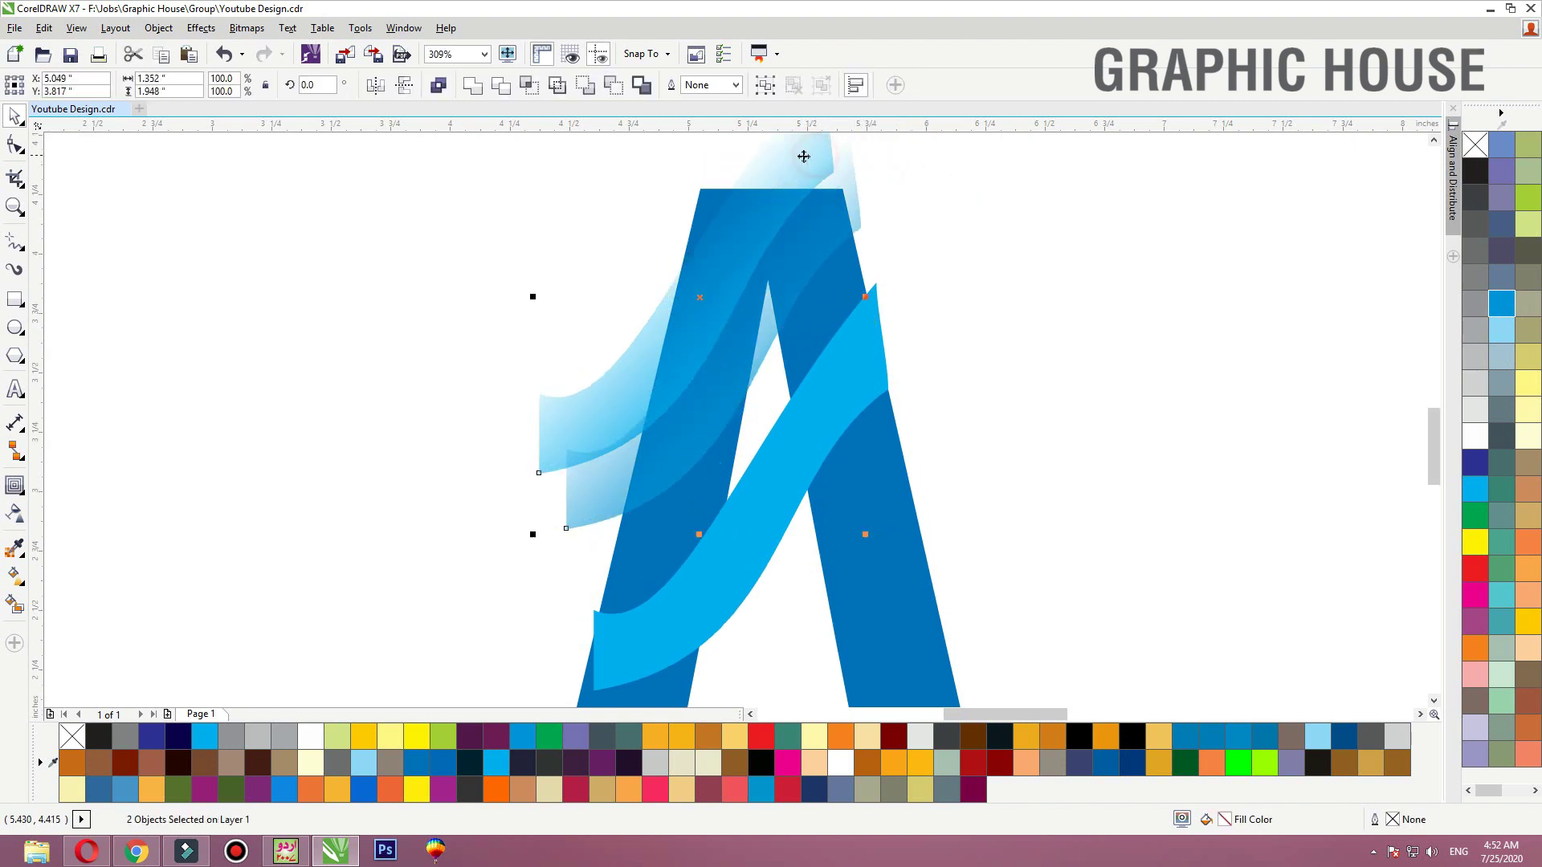
PowerClip the two transparent bands inside the blue letter
click(803, 156)
right_click(826, 160)
click(851, 174)
click(888, 492)
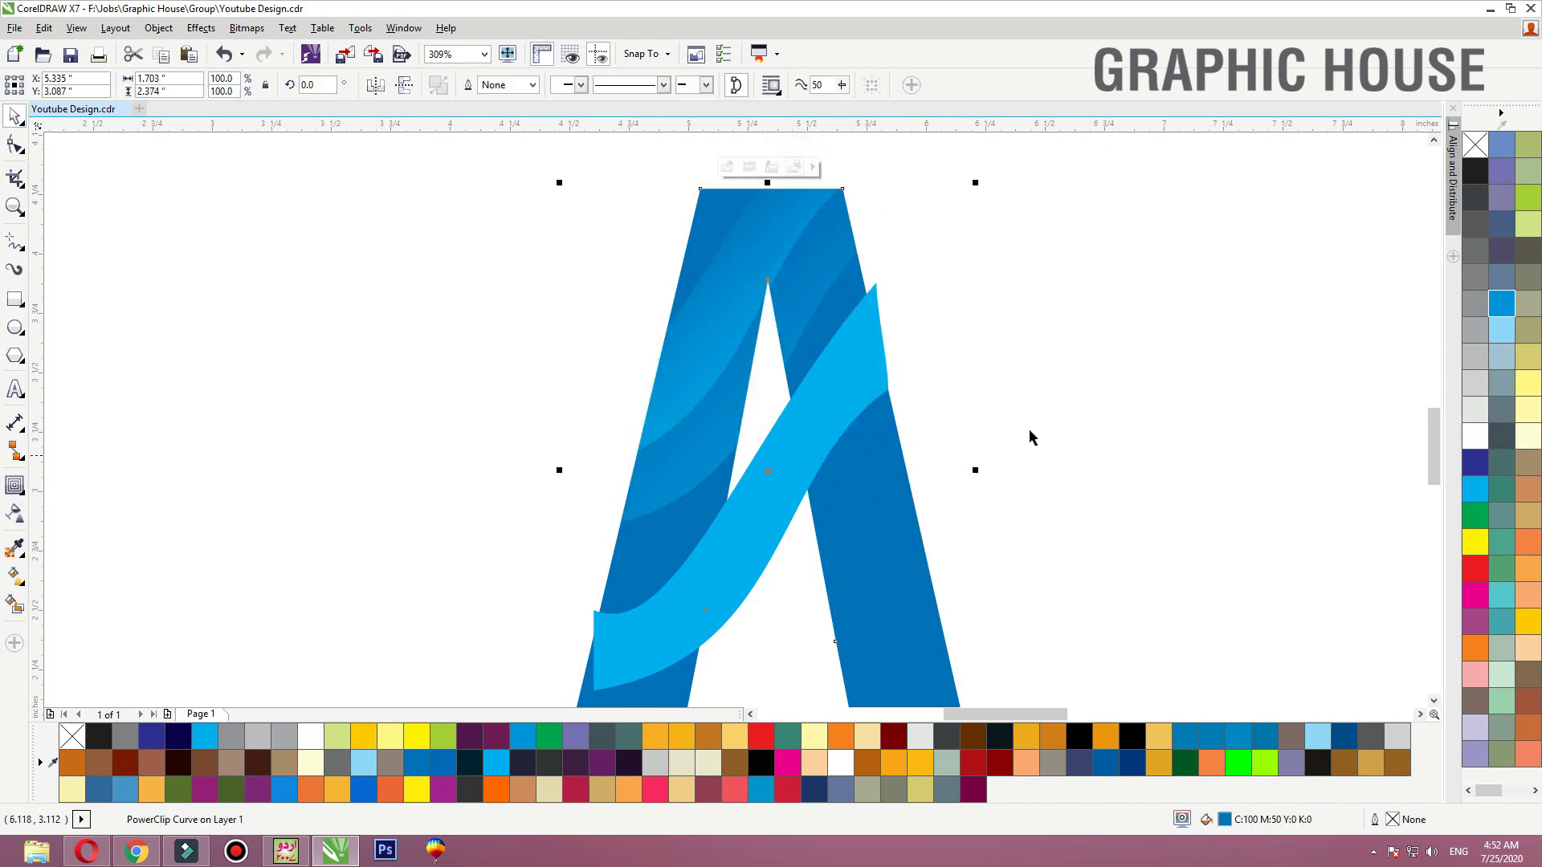
Shift the opaque cyan band slightly left and stretch it to about 1.475 inches wide so it overhangs both legs
key(shift+F2)
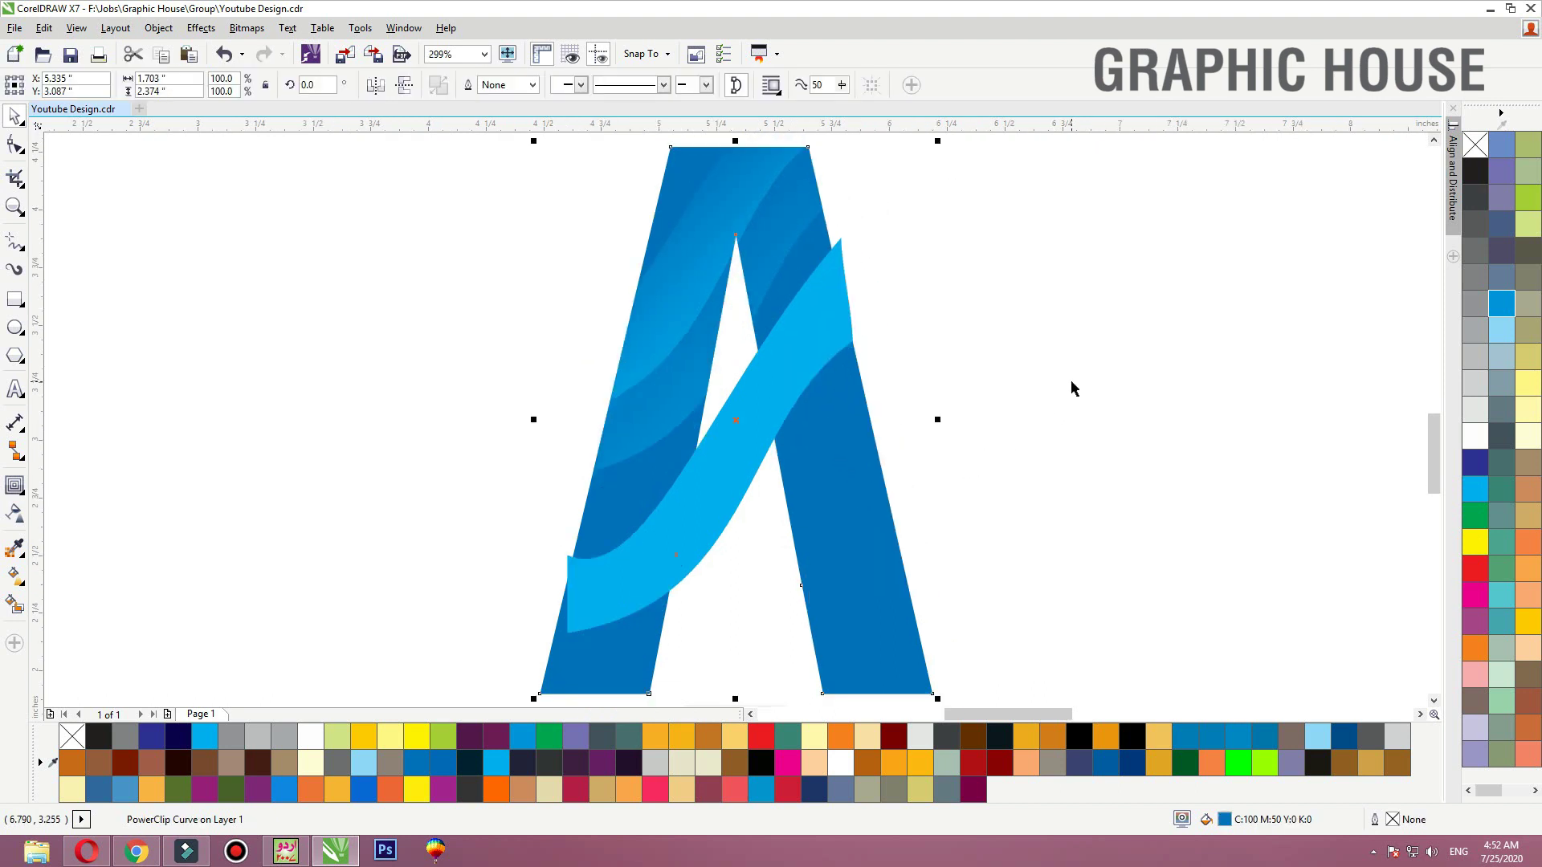
ctrl+click(692, 528)
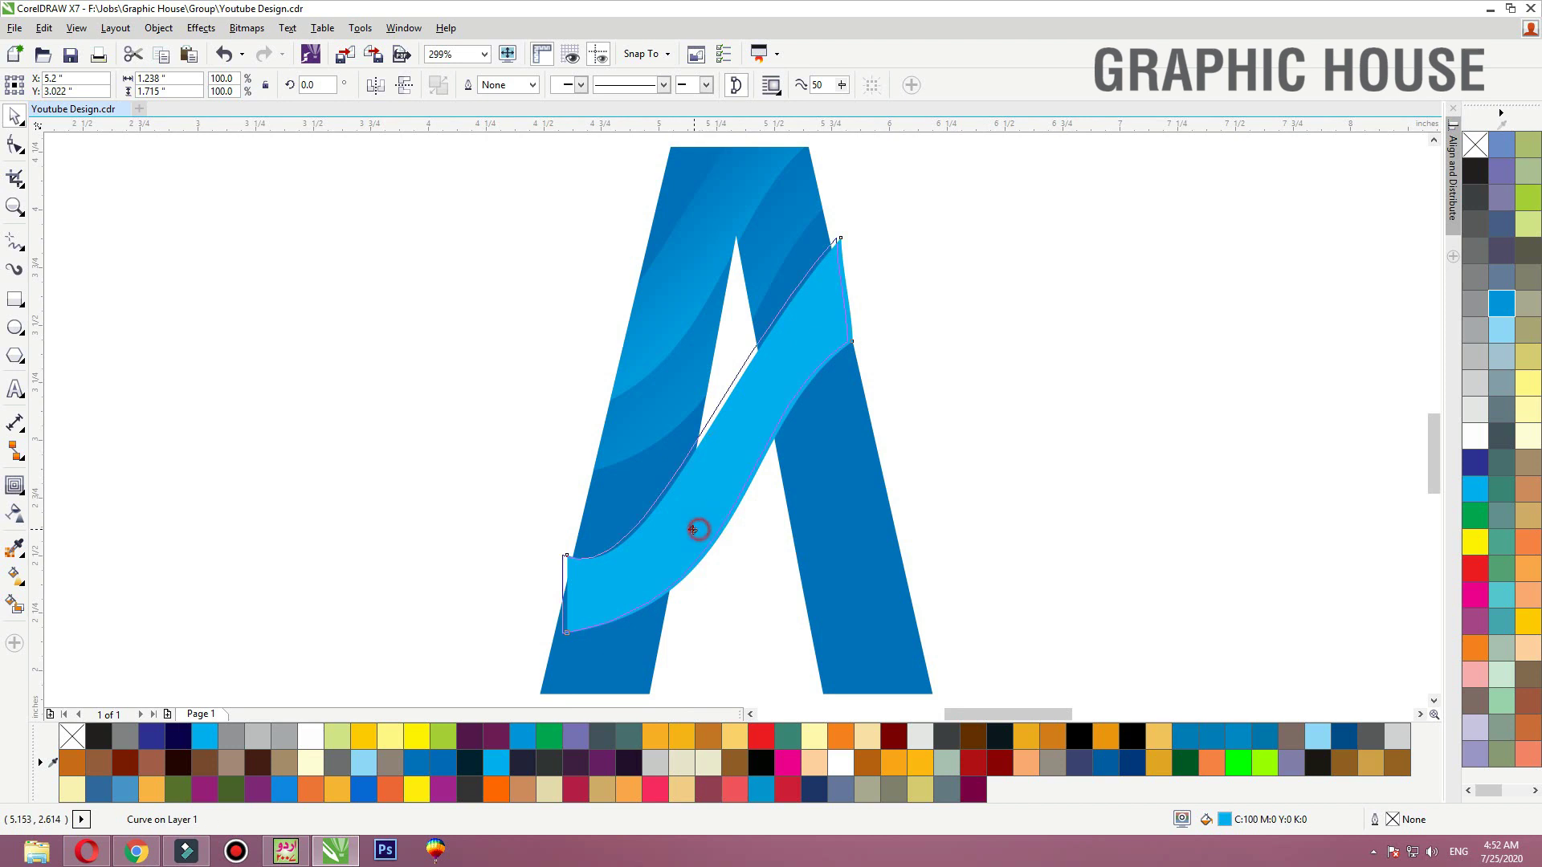
drag(685, 530, 679, 530)
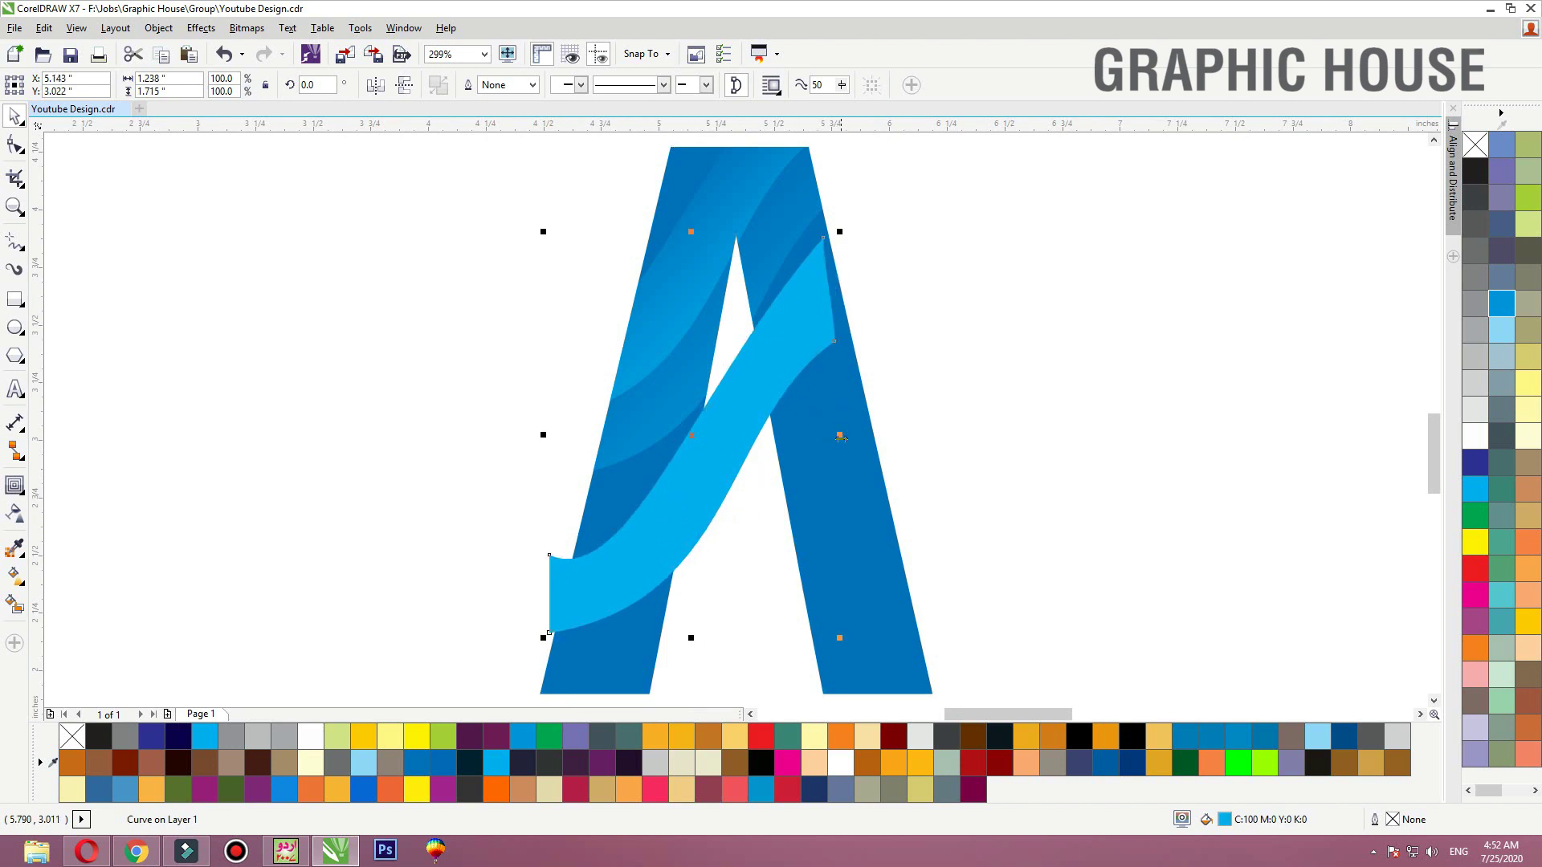
drag(840, 436, 809, 359)
key(ctrl+z)
click(980, 385)
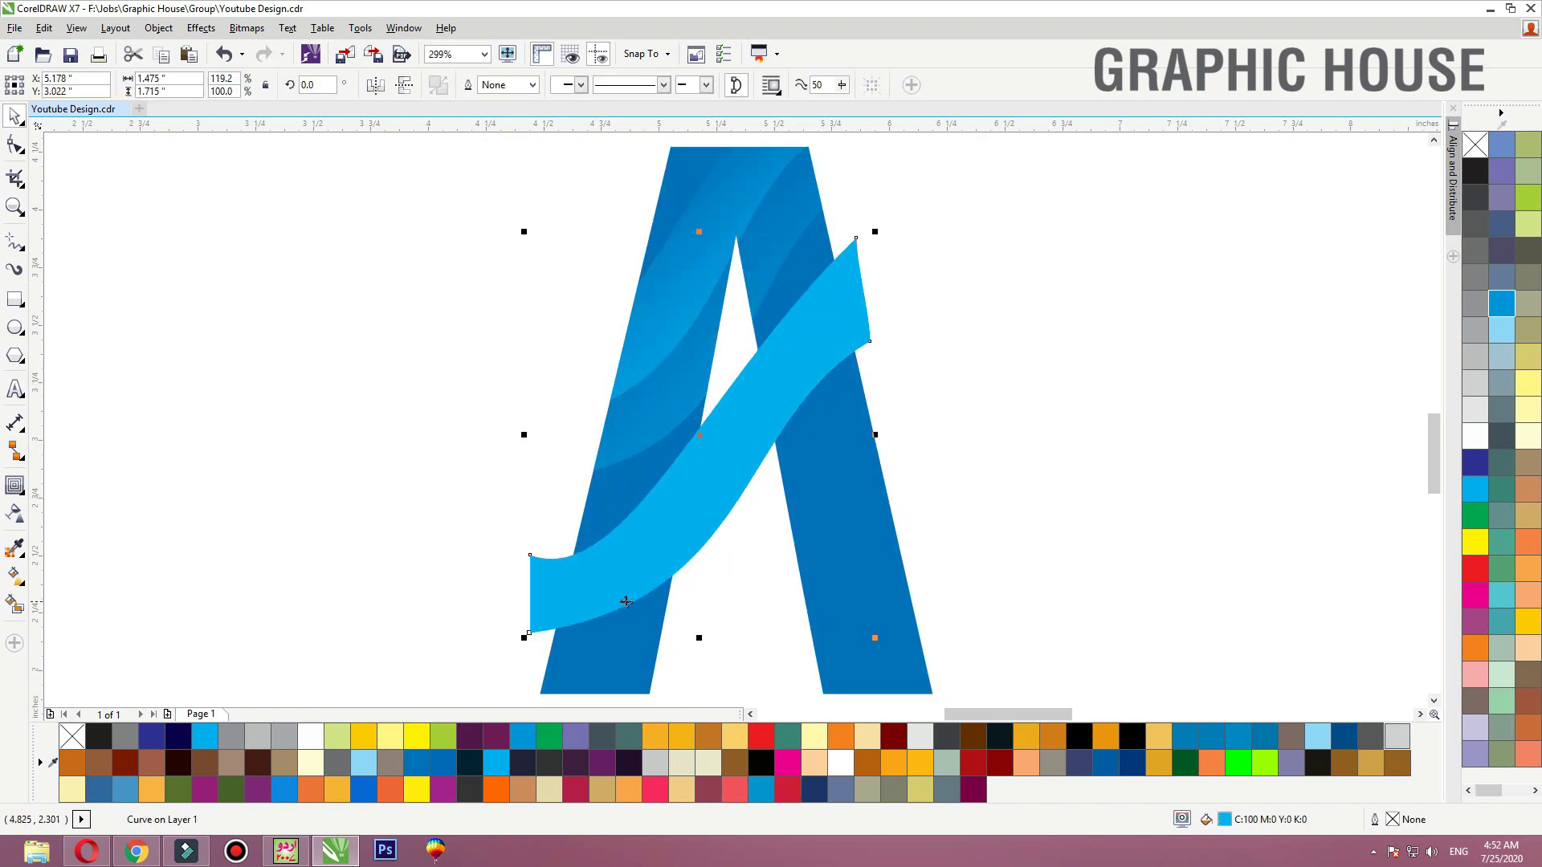
Sample the solid blue of the letter's right leg and apply it to the curved cyan crossbar band
key(g)
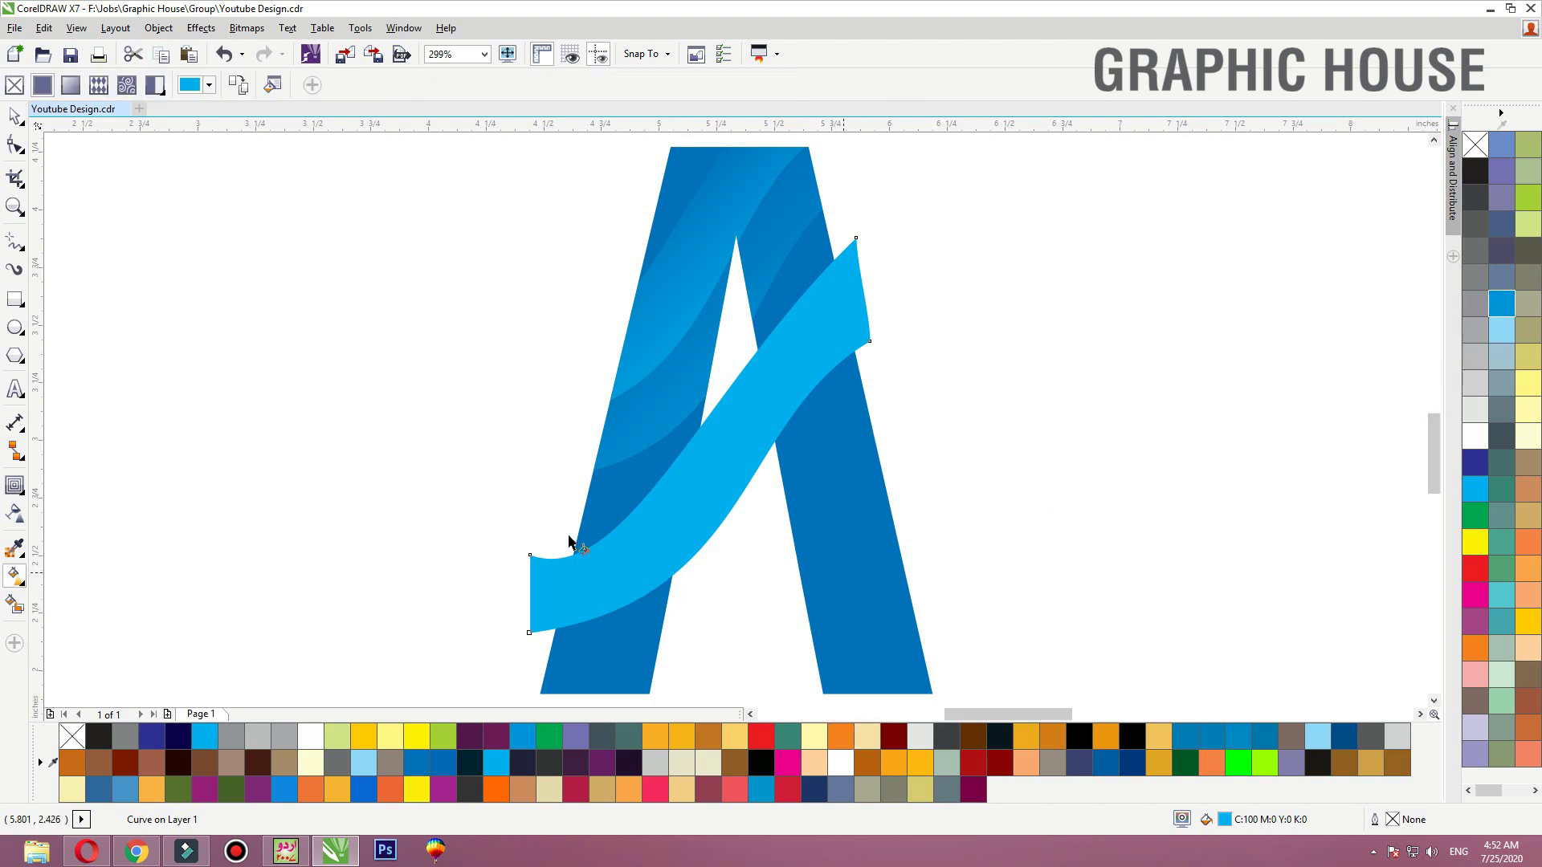
click(14, 549)
click(837, 592)
click(675, 527)
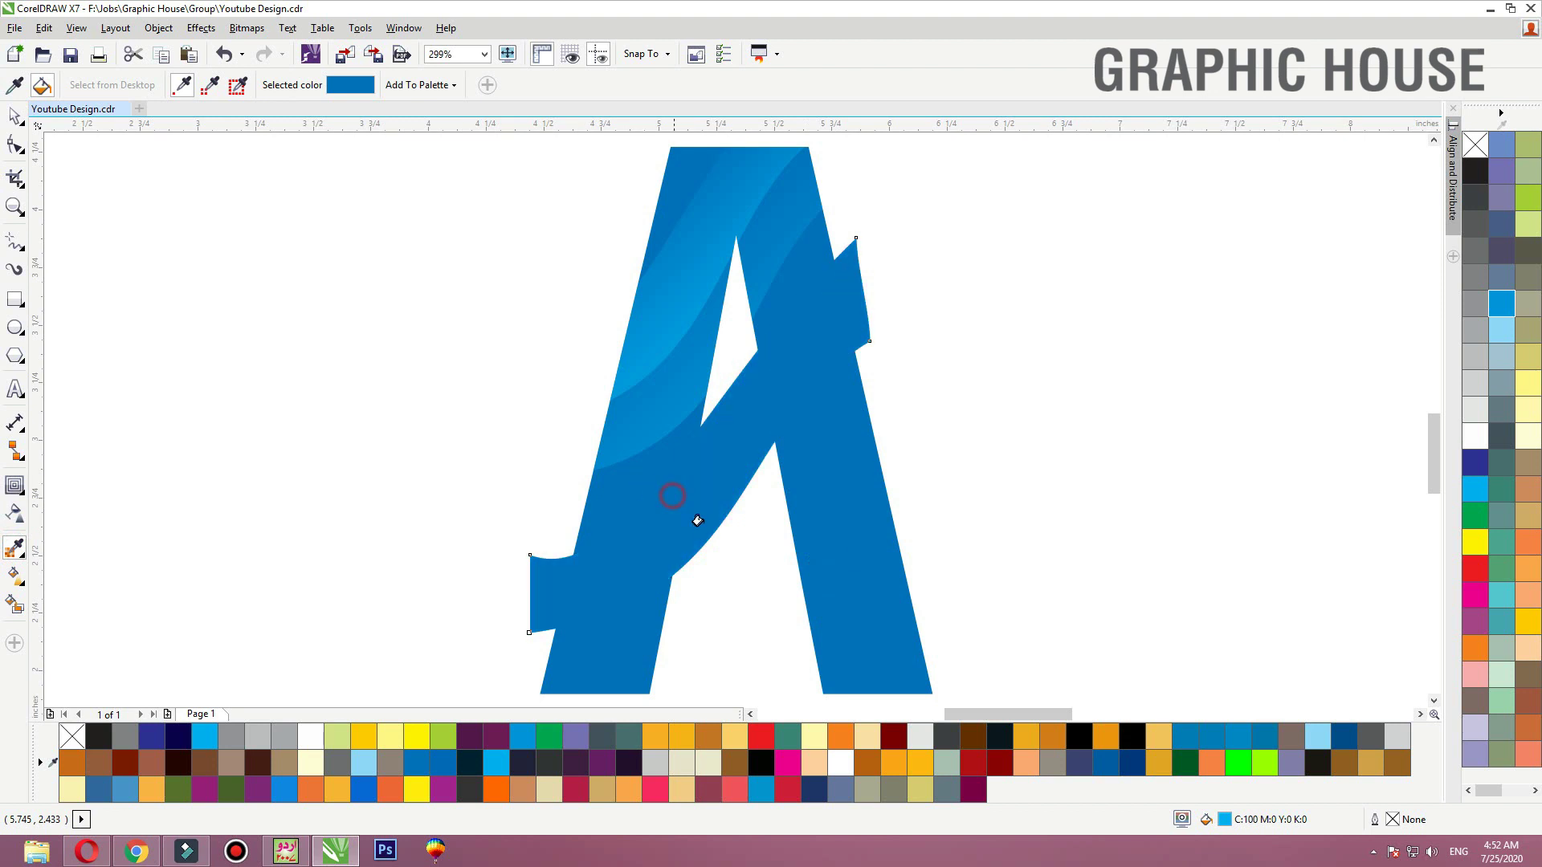
Give the crossbar band a linear gradient from the letter's blue, starting beyond its lower end, to C100 M0 Y0 K0 at its upper end
key(g)
drag(595, 610, 926, 298)
click(1479, 491)
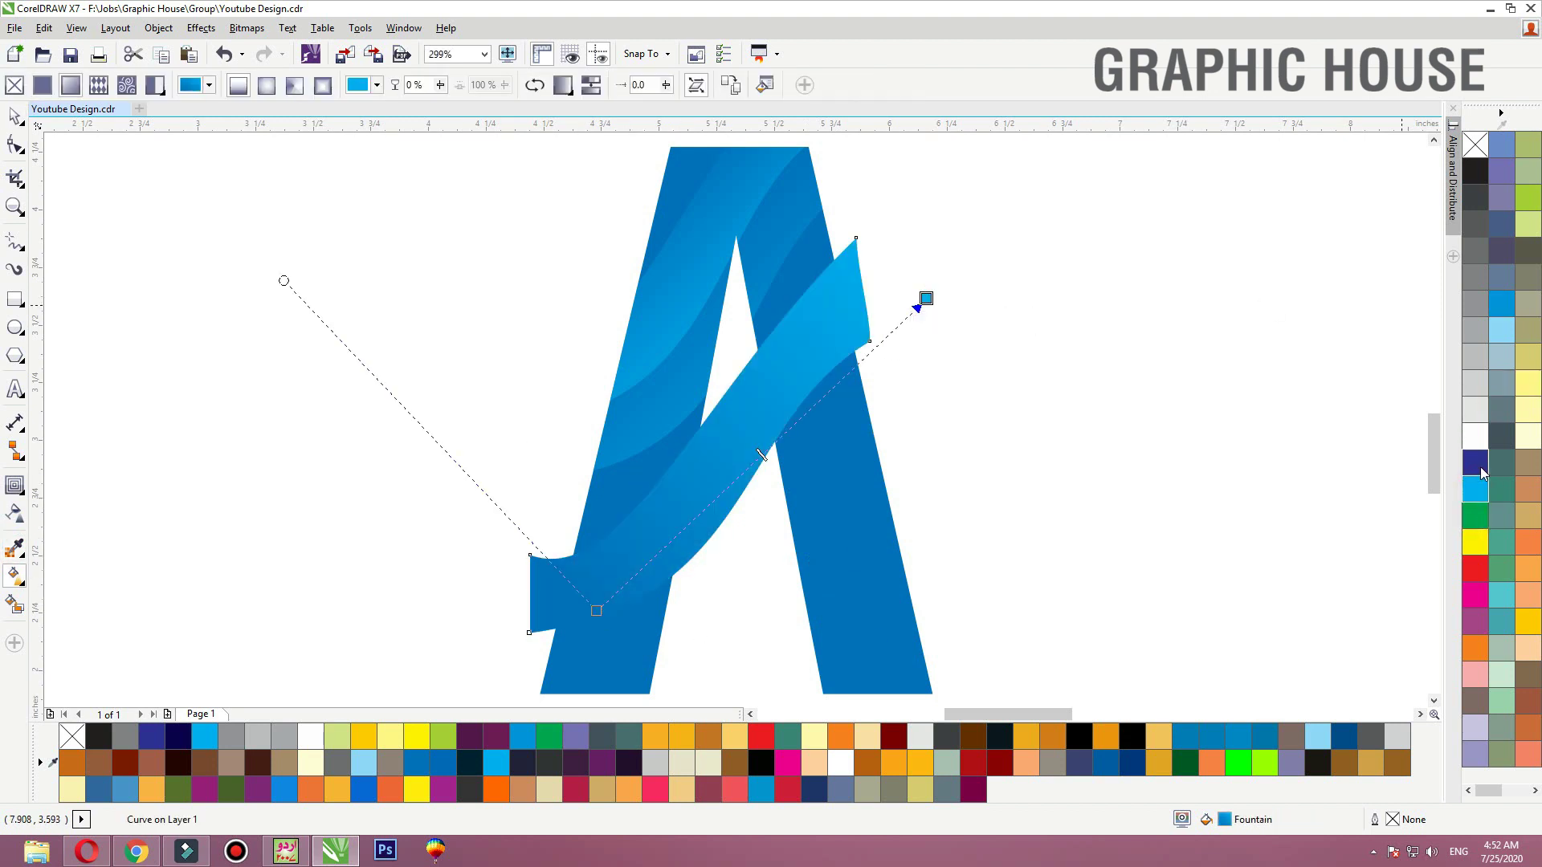
drag(596, 611, 417, 695)
key(space)
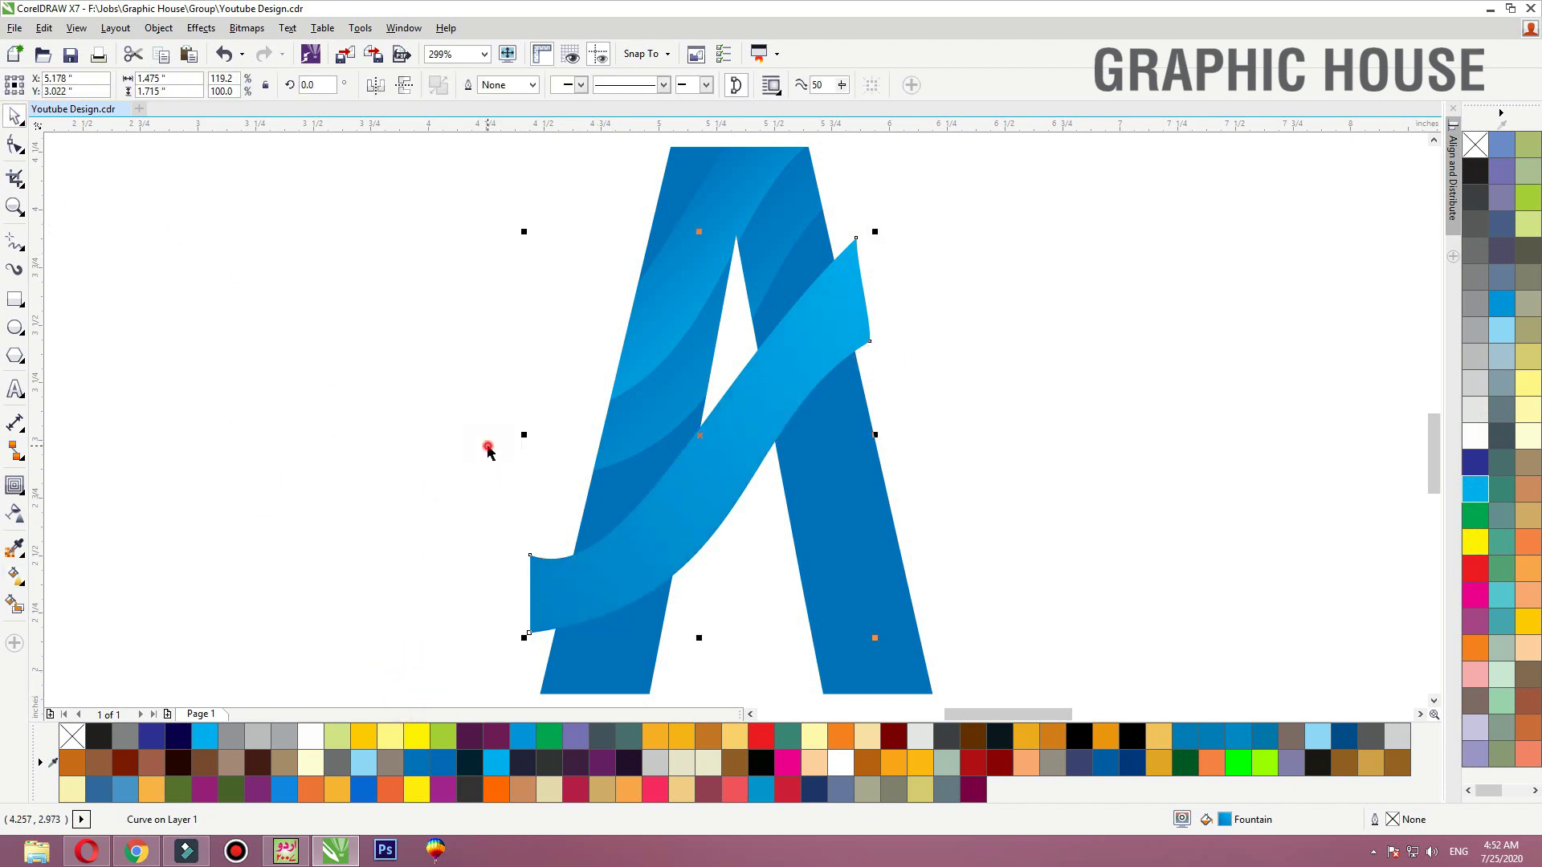
click(486, 445)
Draw a closed Bezier shape about 0.81 by 0.70 inches around the band's left overhang, with one side along the left leg's outer edge
click(11, 299)
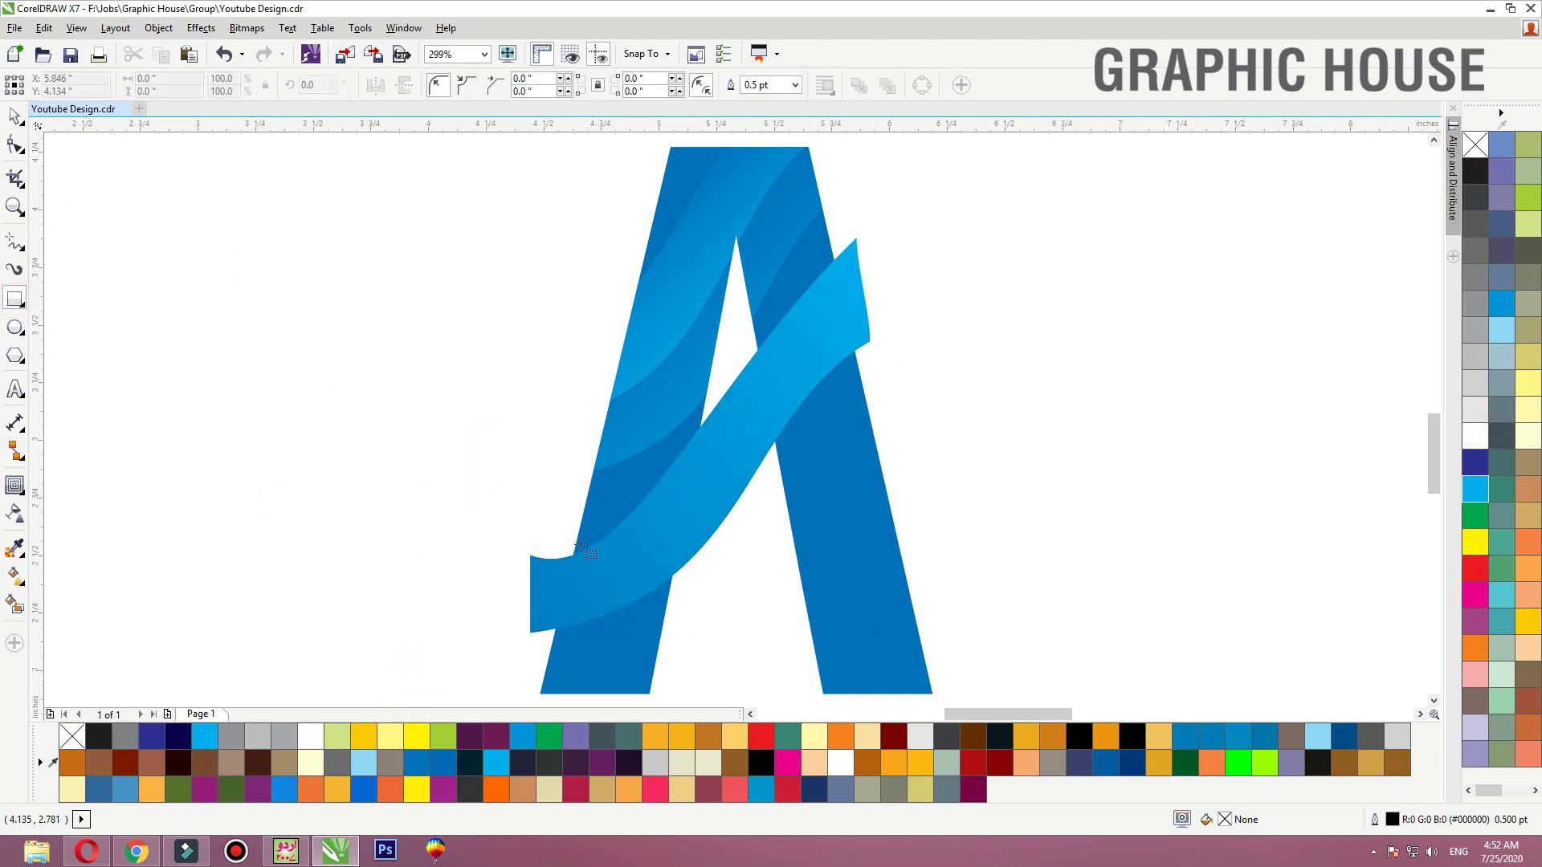
click(12, 252)
click(12, 251)
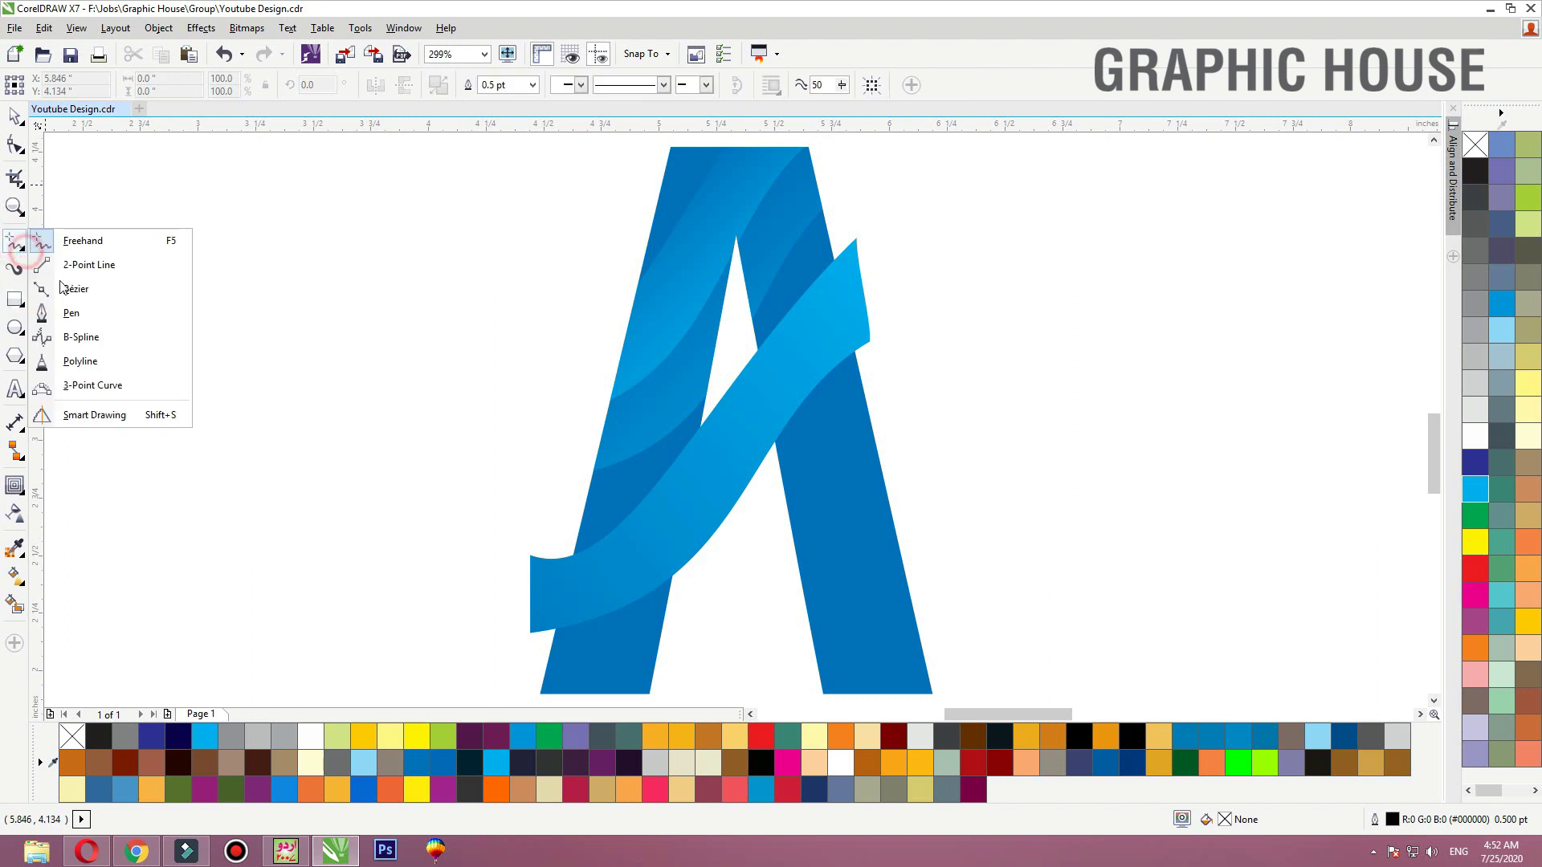
click(80, 296)
scroll(676, 434, down, 1)
key(F2)
drag(726, 432, 476, 604)
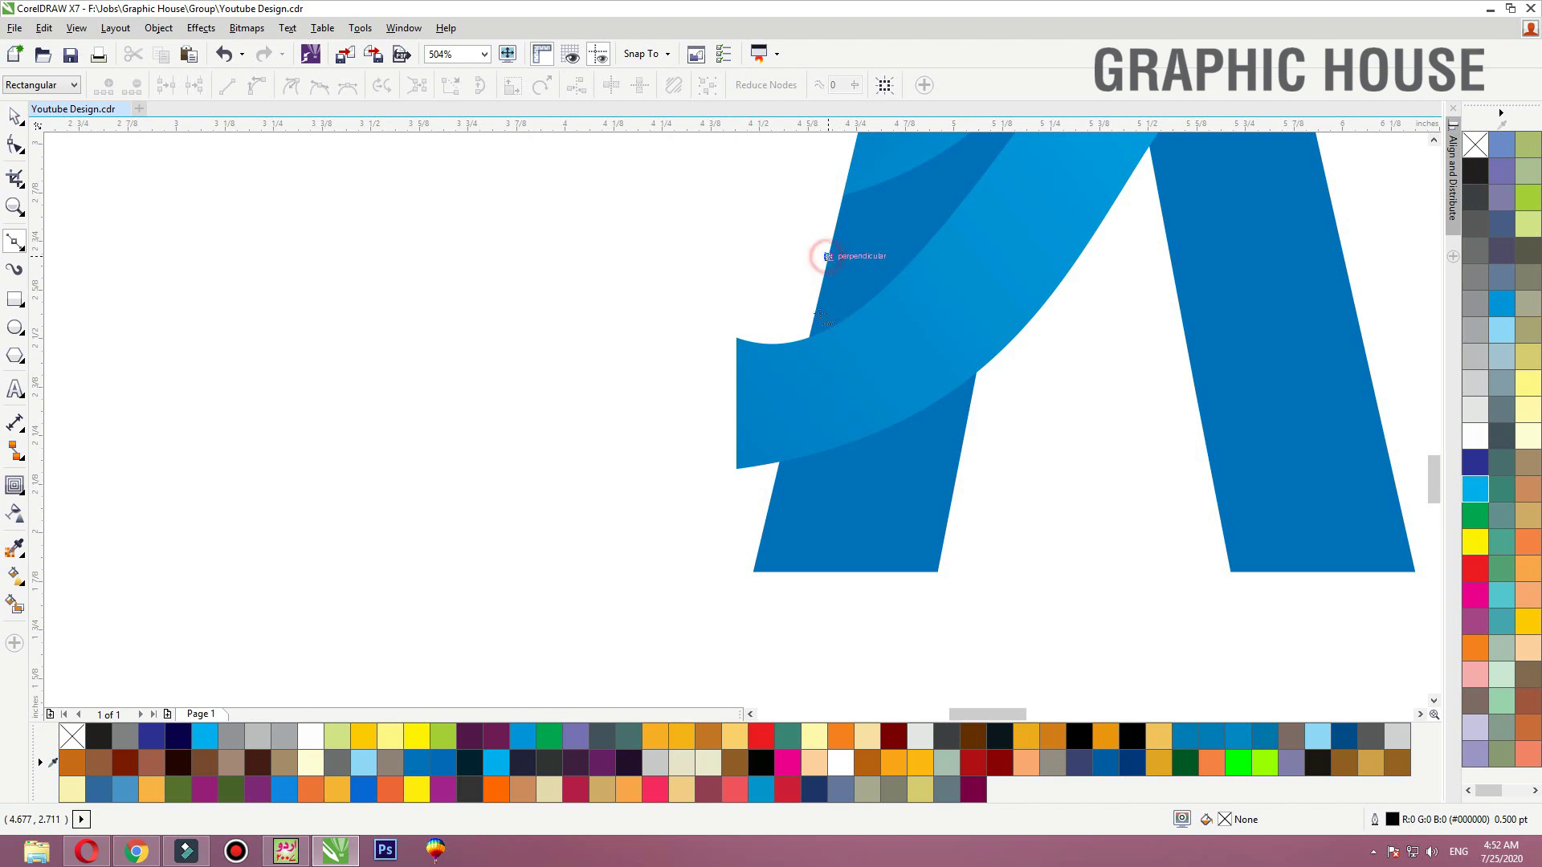
click(769, 500)
click(514, 499)
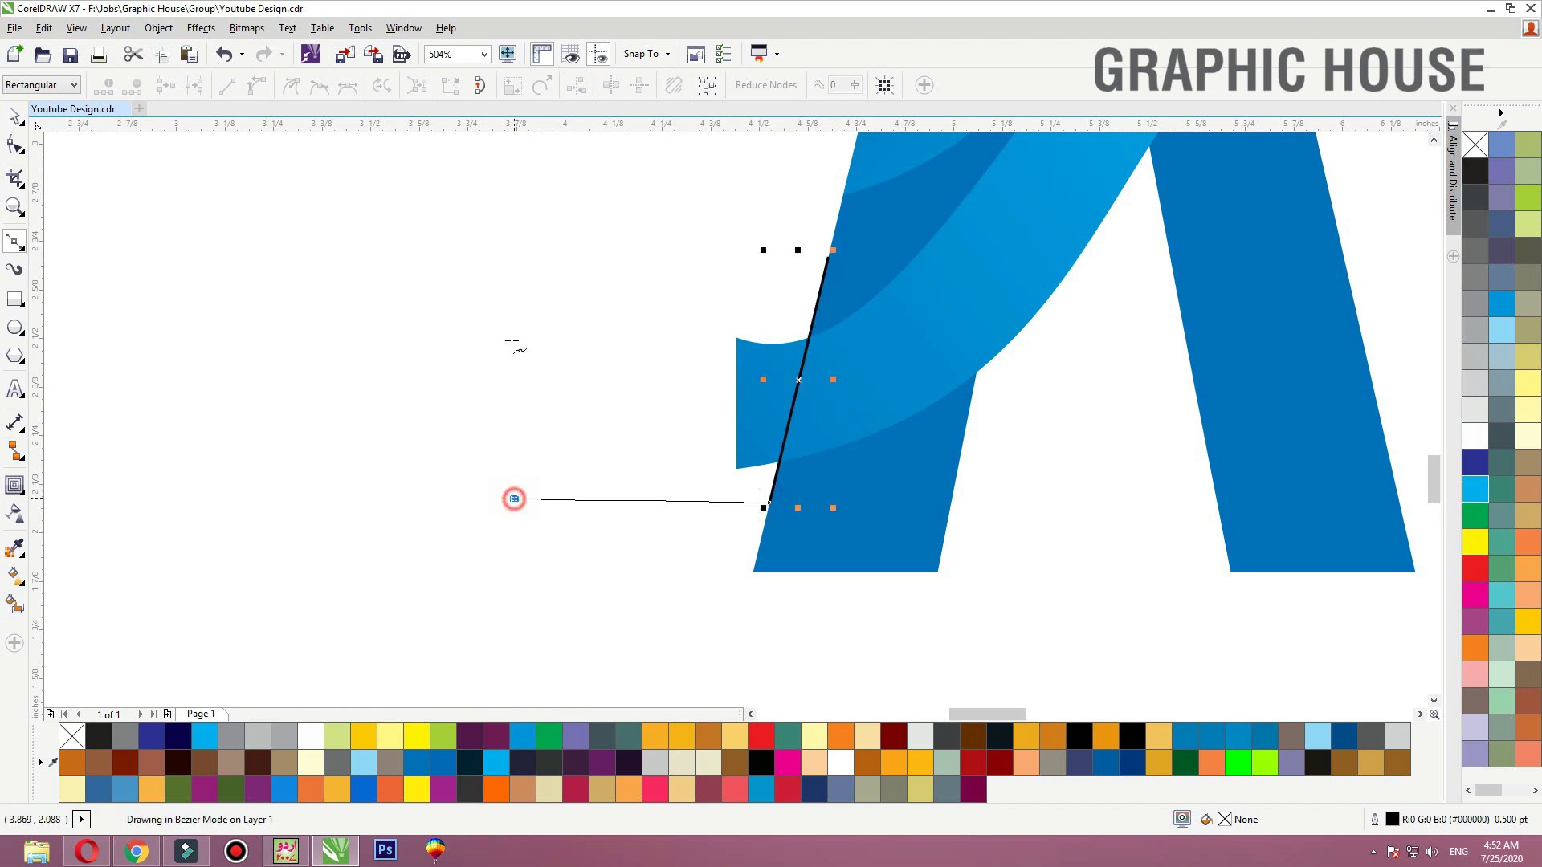
click(515, 256)
click(639, 230)
click(827, 257)
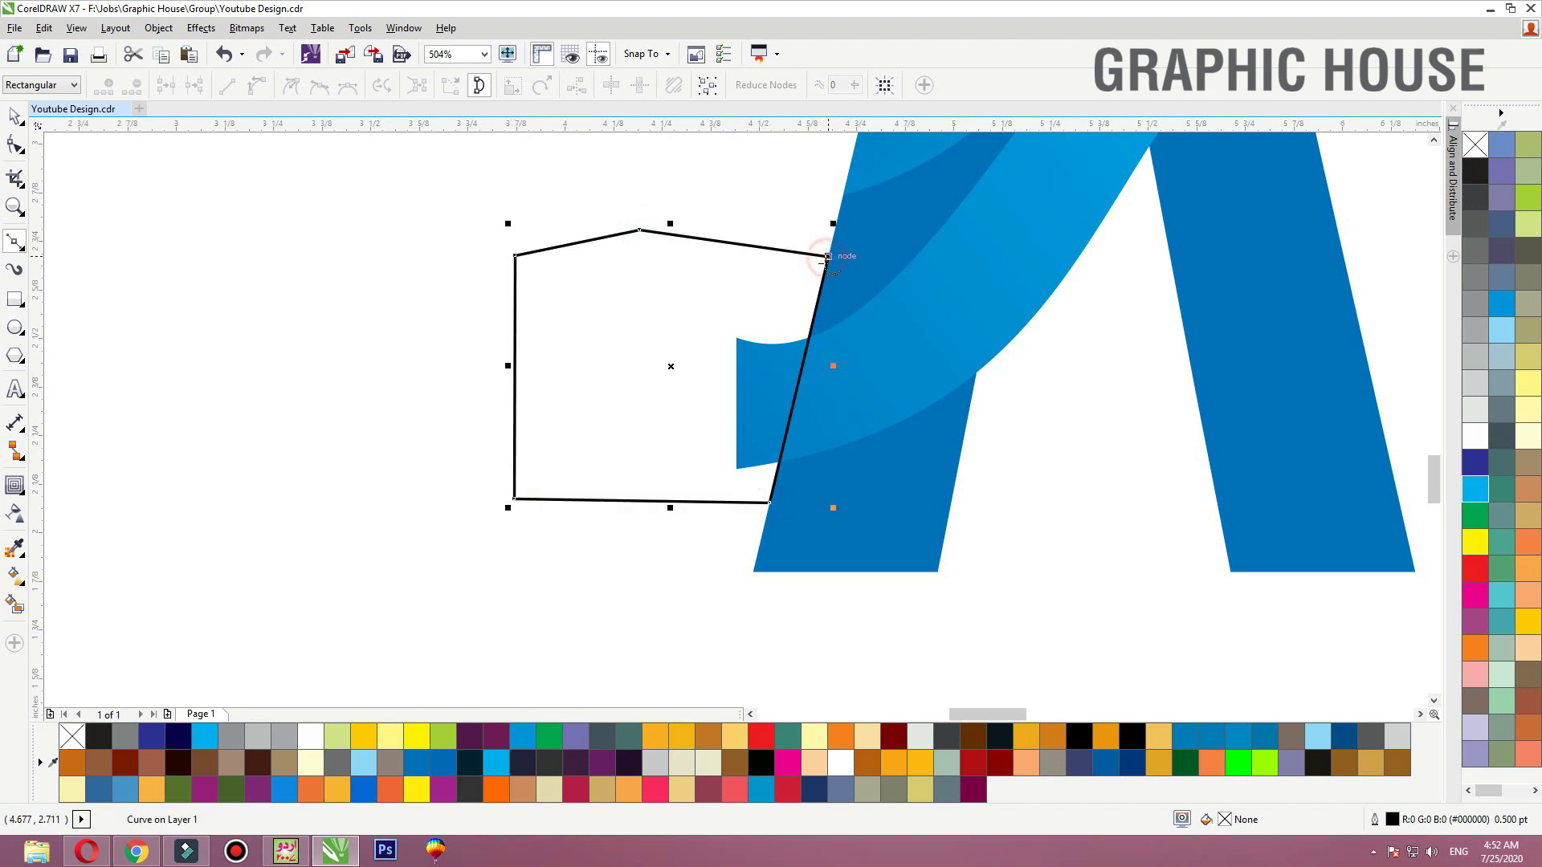
Trim the band's left overhang with the closed shape and delete the cutting shape
key(space)
shift+click(863, 357)
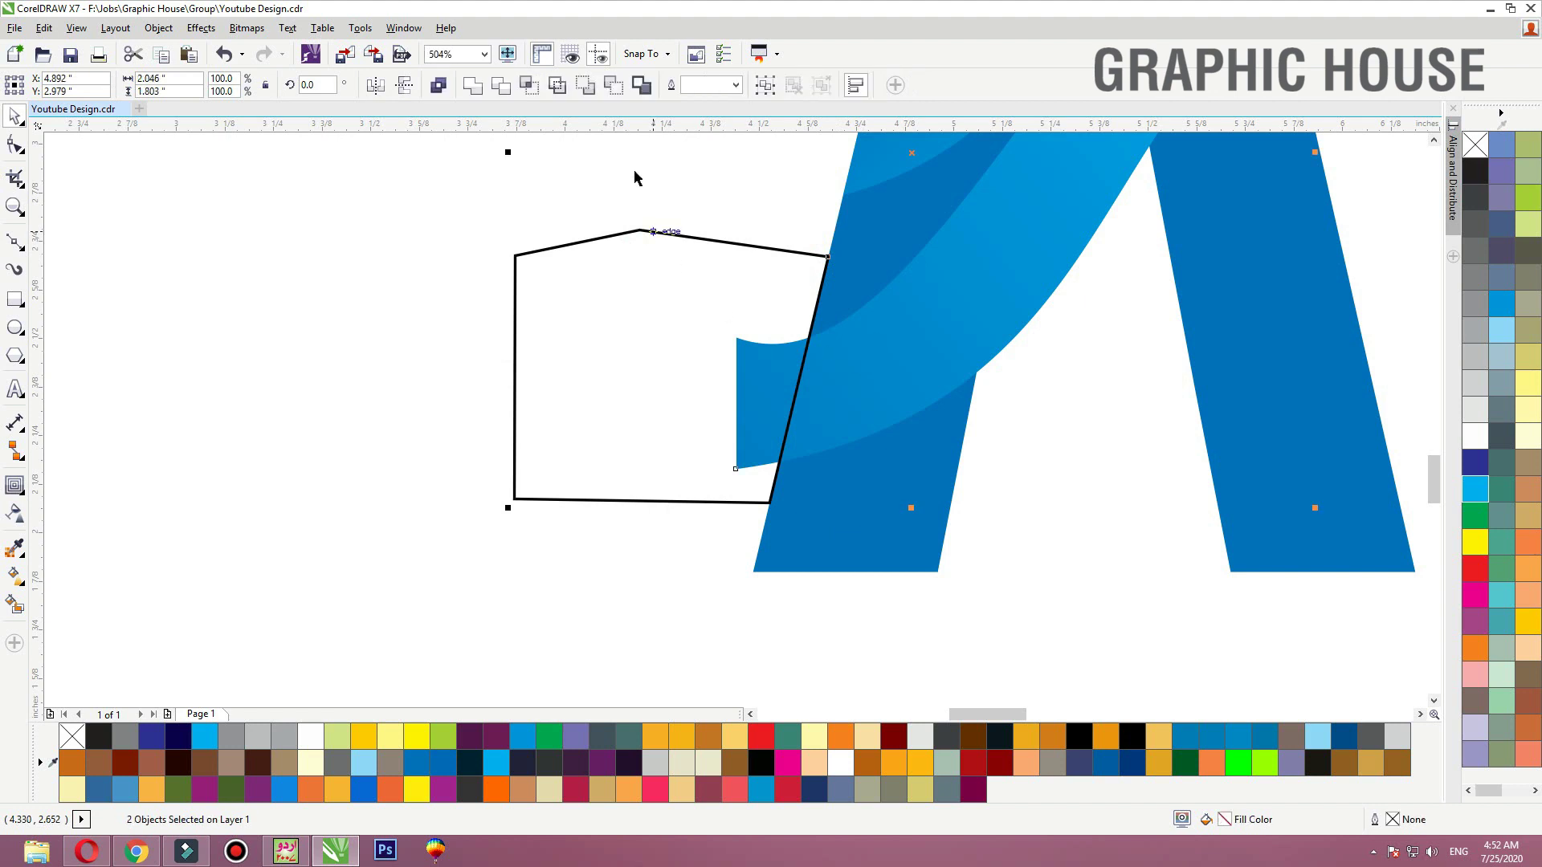
click(514, 84)
scroll(631, 313, down, 1)
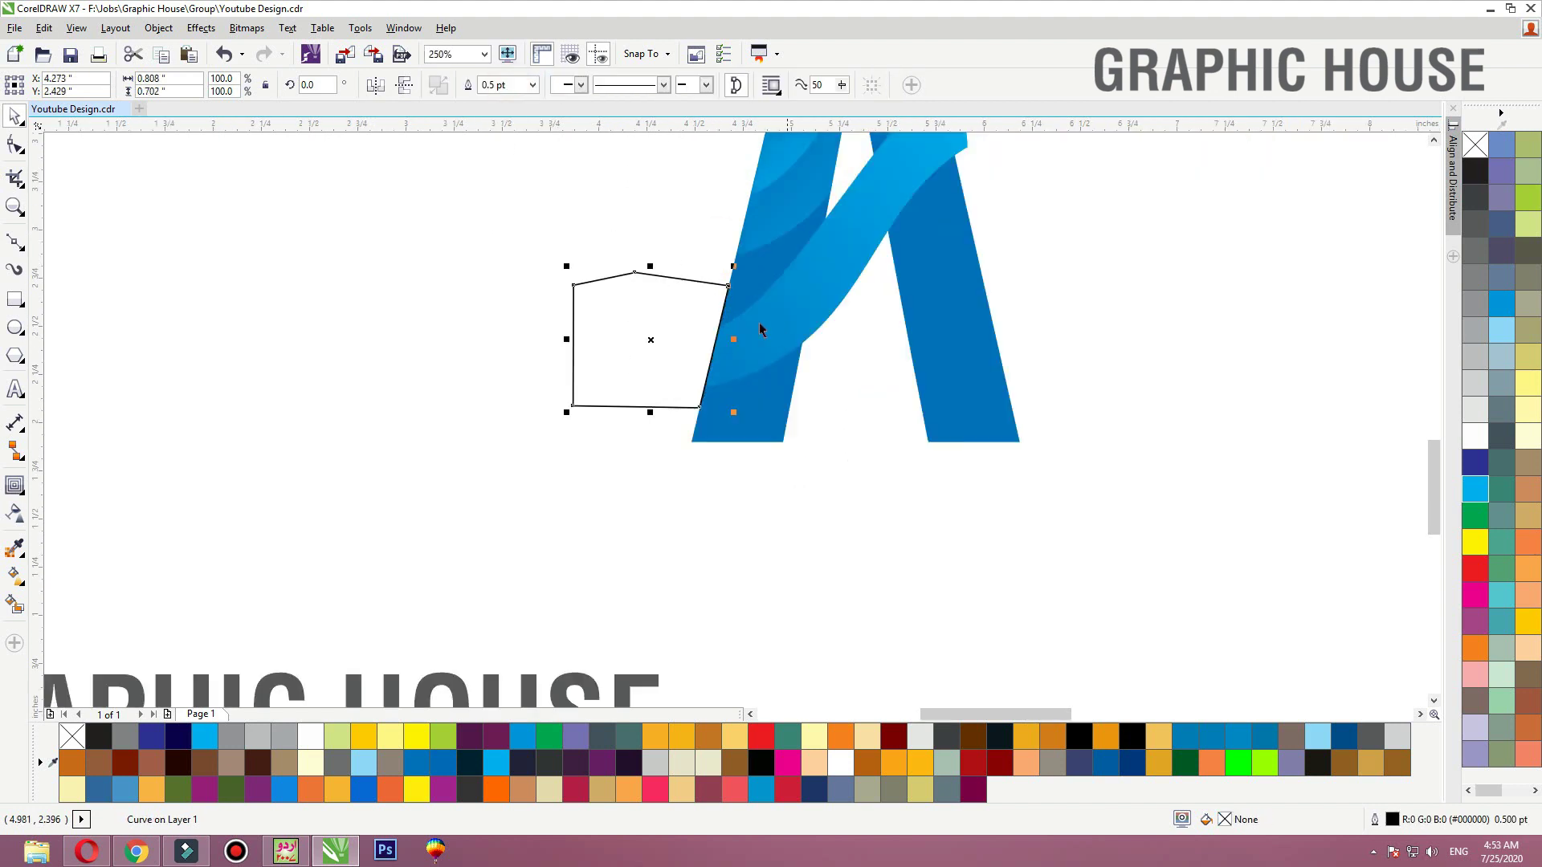
key(Delete)
drag(734, 355, 756, 353)
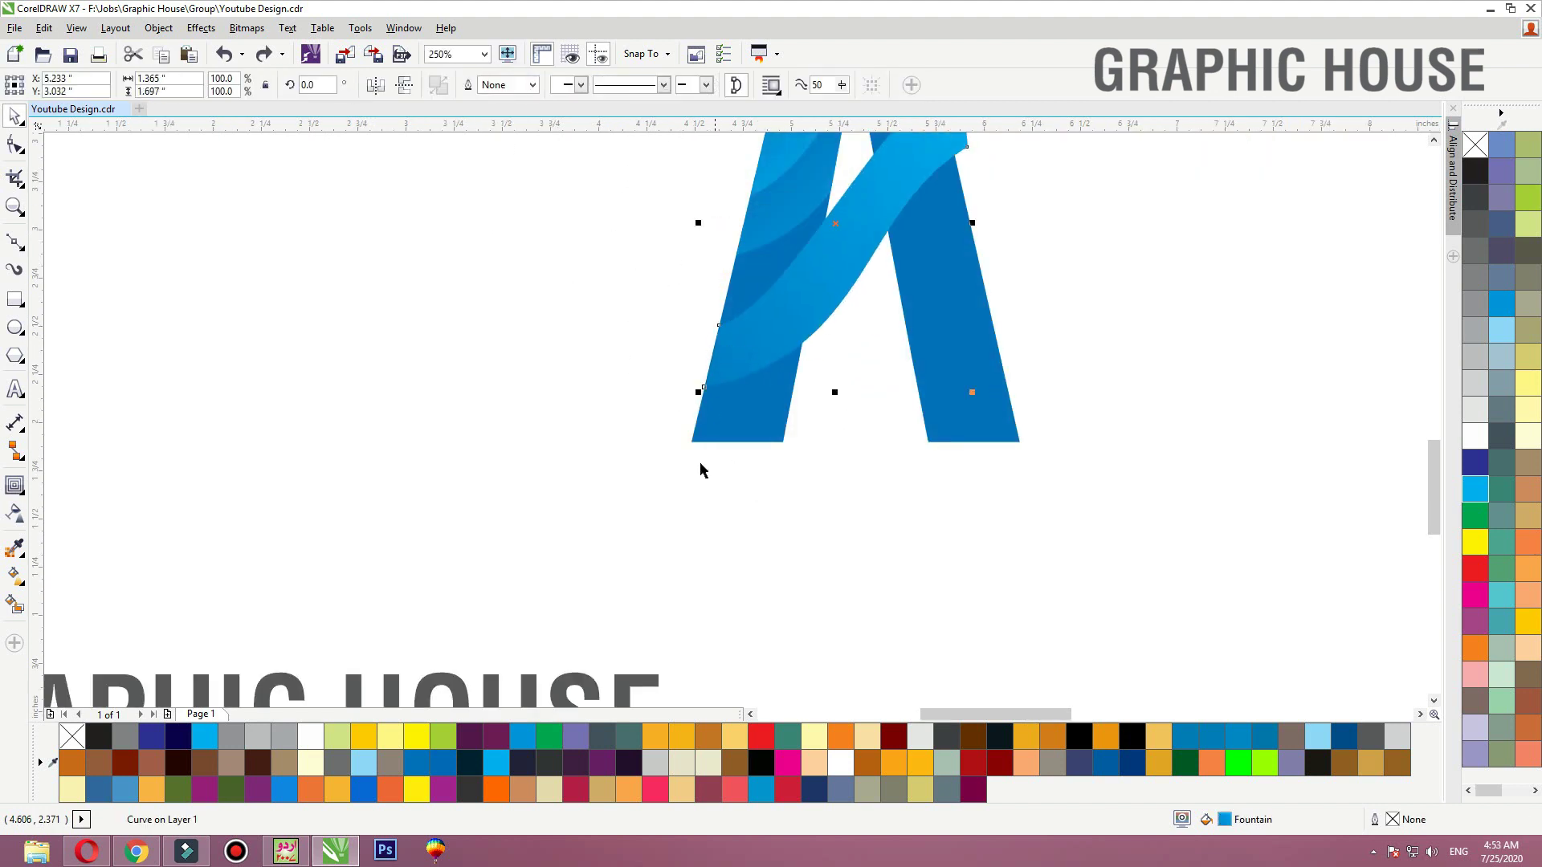
scroll(699, 464, down, 2)
click(943, 220)
Try to stretch the gradient crossbar band rightward to about 1.752 inches wide
scroll(792, 334, up, 3)
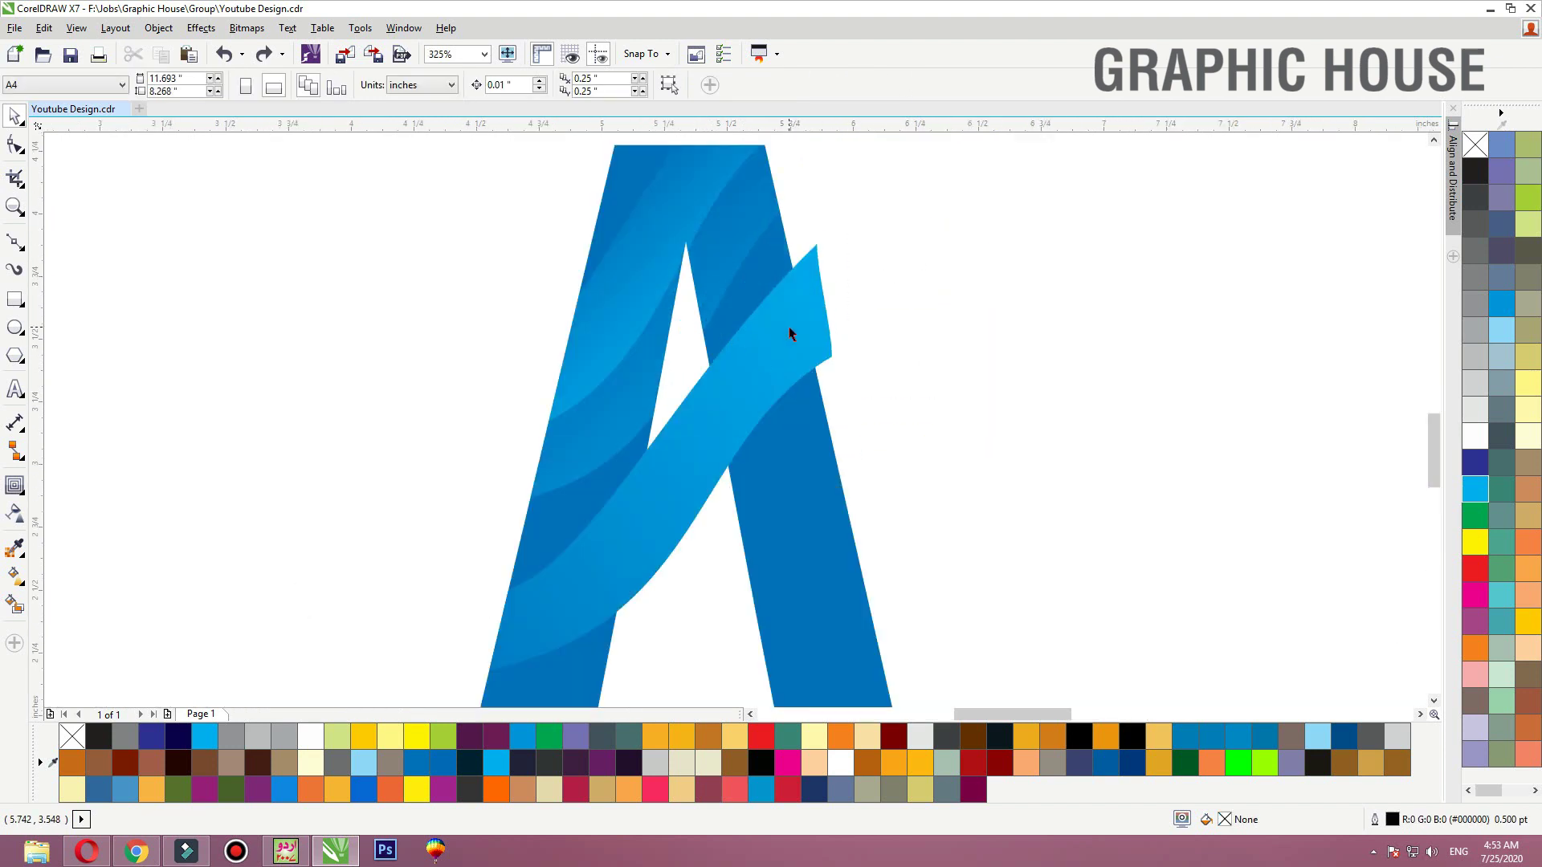
click(805, 340)
scroll(806, 340, down, 2)
drag(817, 395, 861, 393)
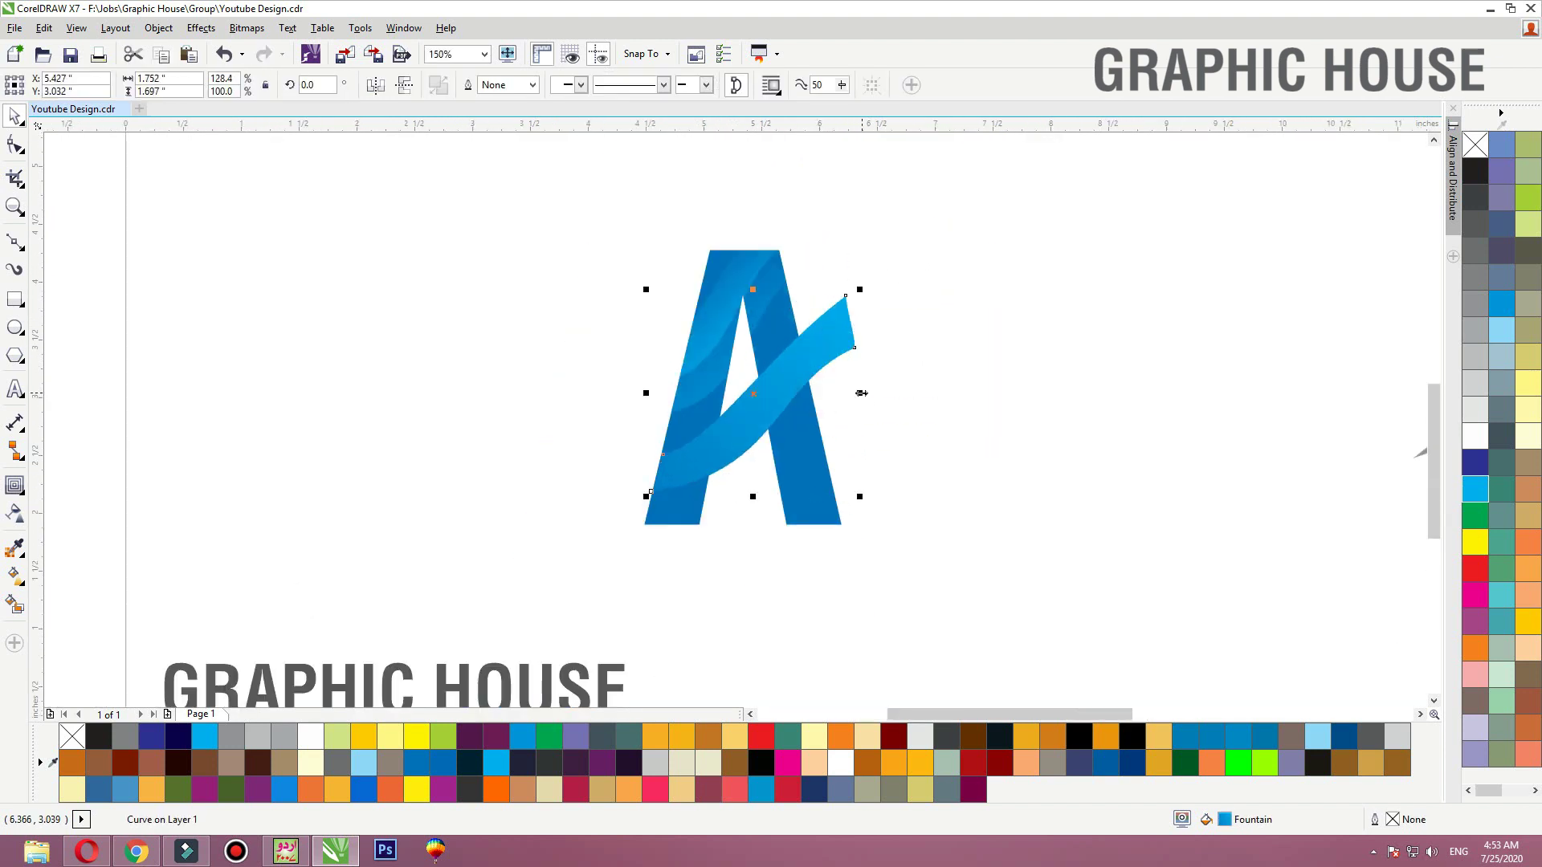
key(ctrl+z)
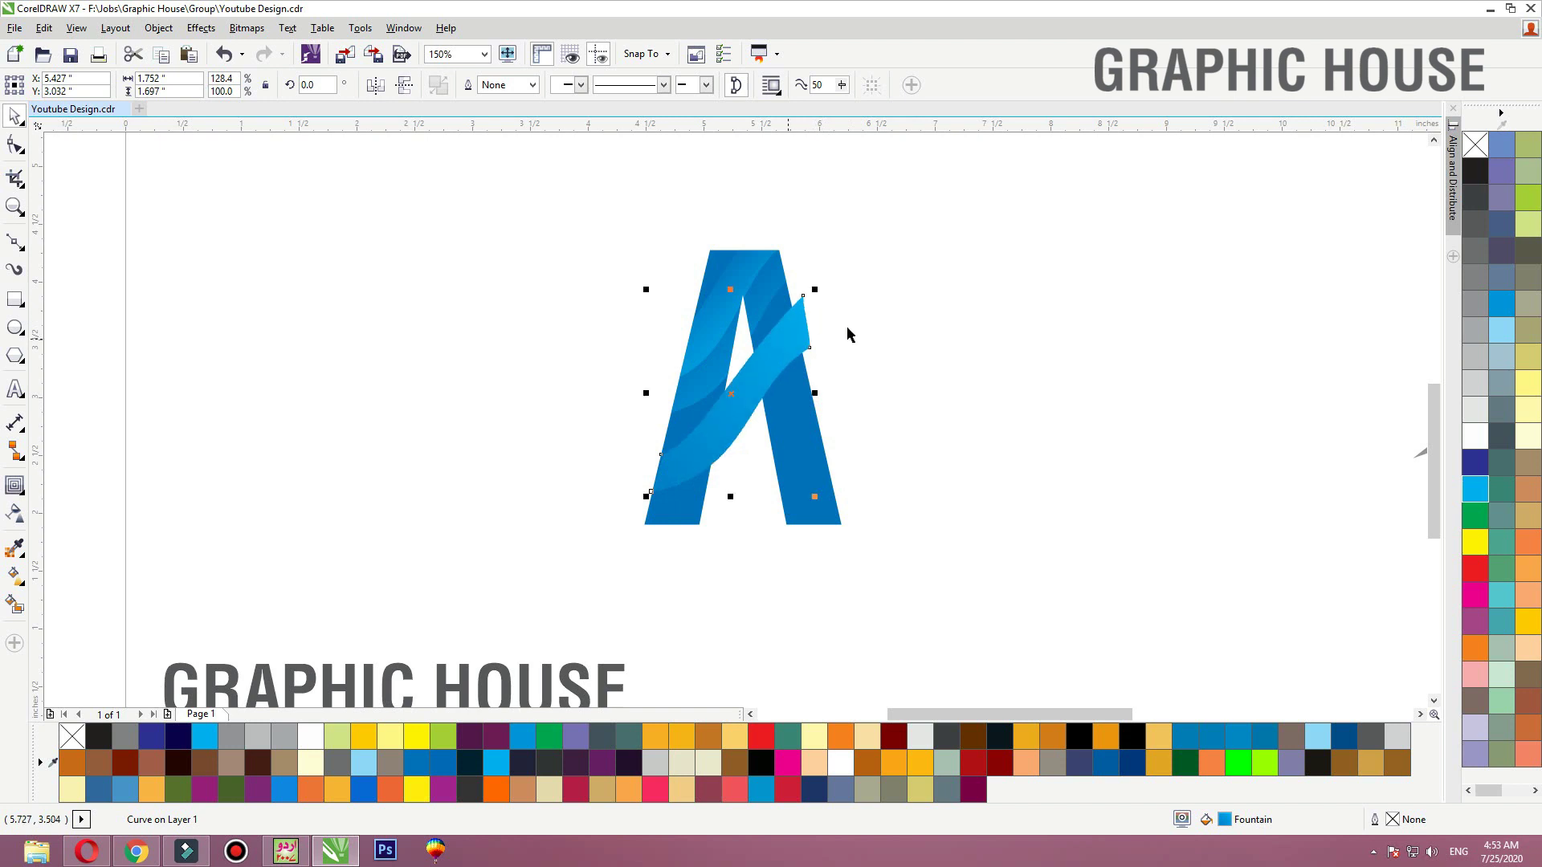
click(848, 326)
Draw a closed Bezier shape around the band's right overhang, with one side along the right leg's outer edge
key(F2)
drag(950, 272, 647, 464)
click(15, 241)
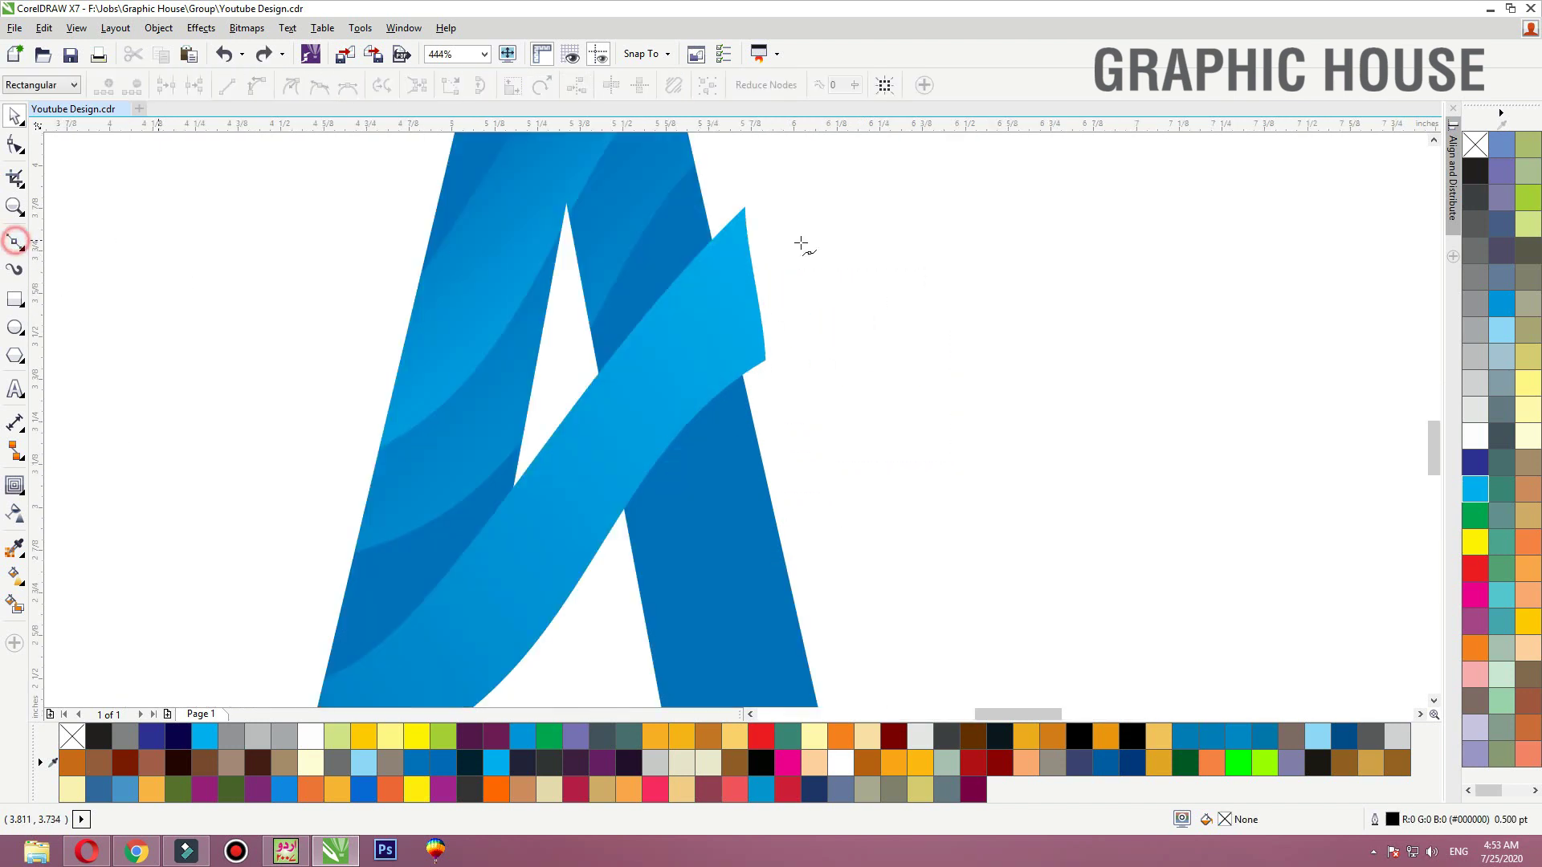
click(704, 202)
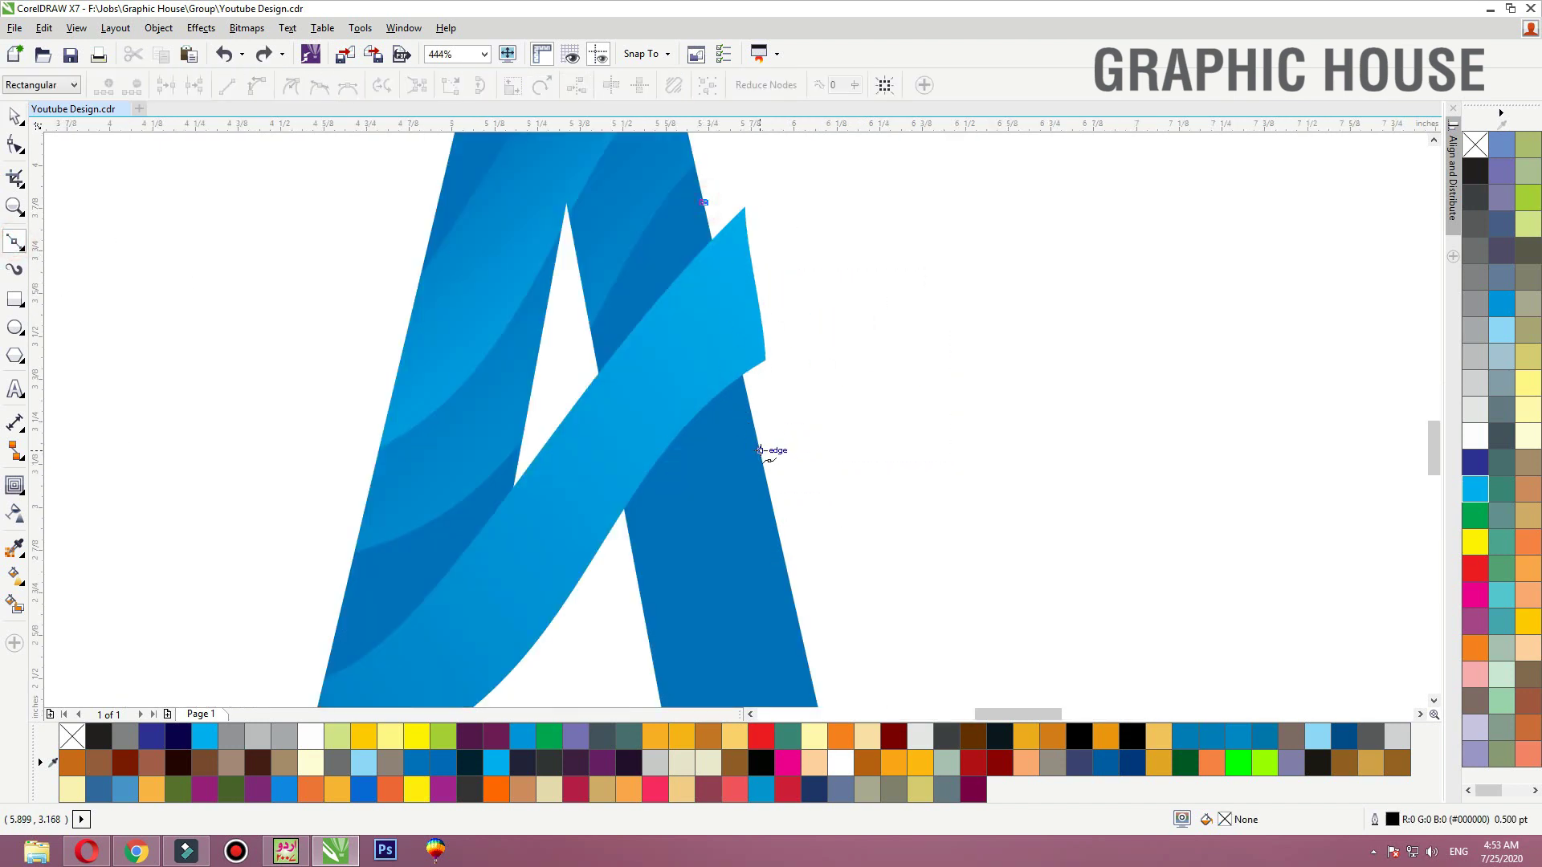
click(760, 452)
click(977, 426)
click(978, 213)
click(821, 146)
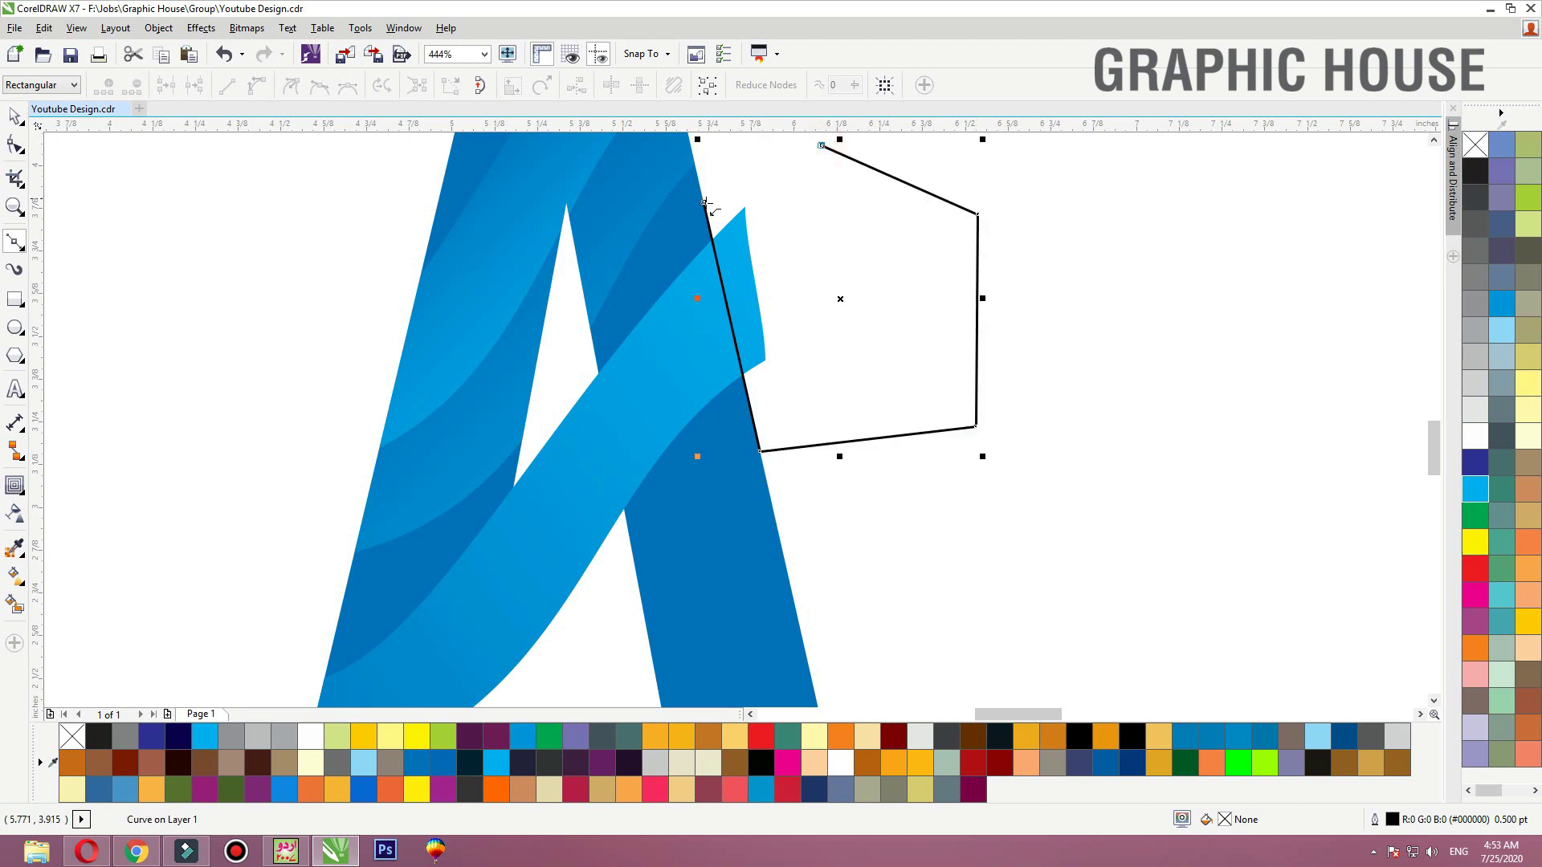
click(705, 204)
Trim the gradient band flush with the right leg's outer edge and delete the cutting shape
key(space)
shift+click(706, 349)
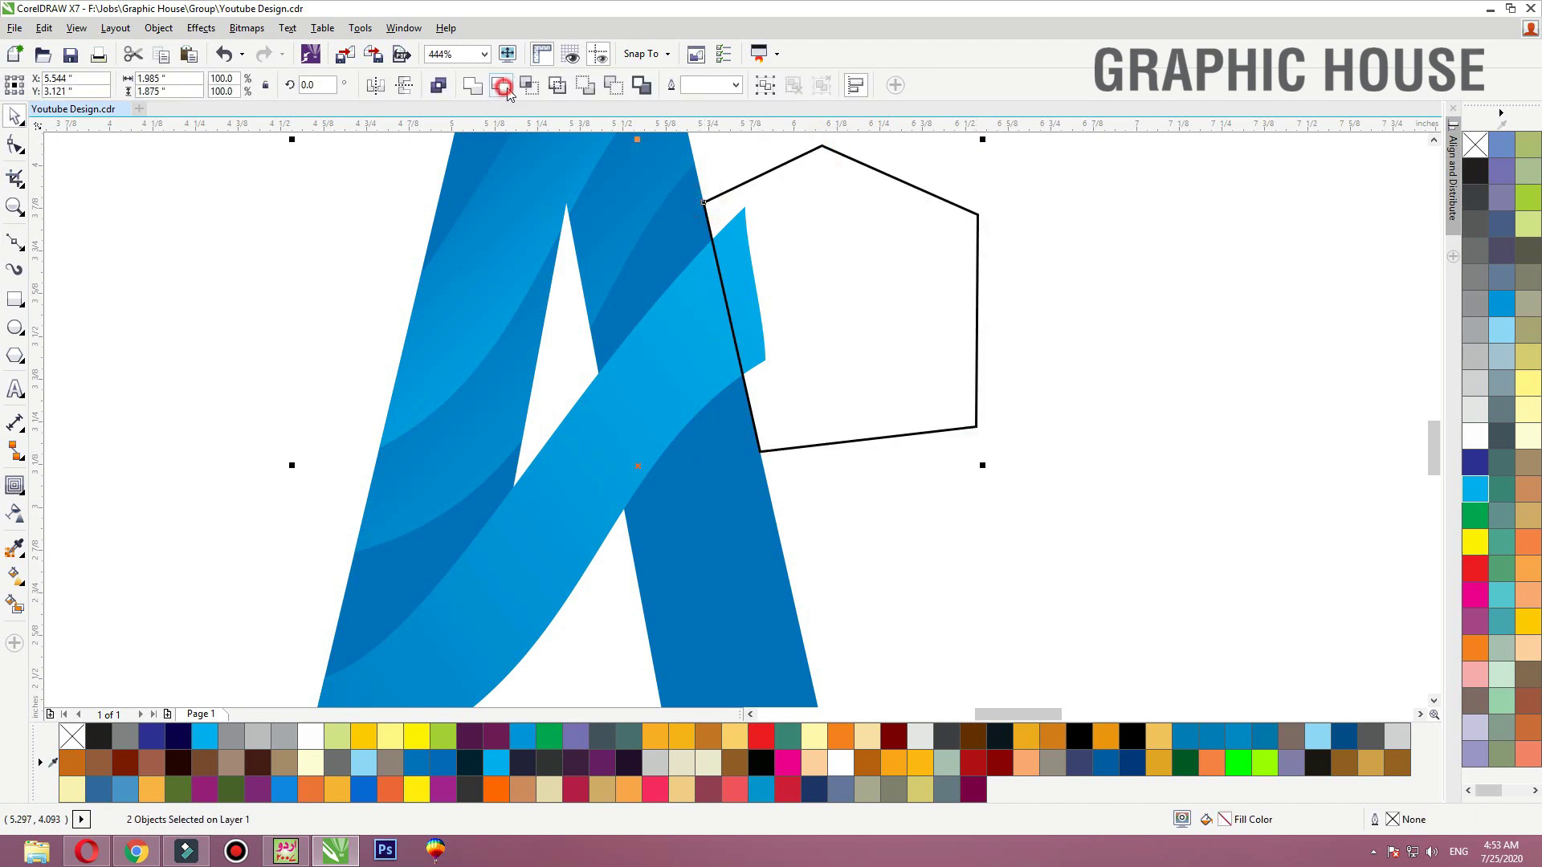
click(504, 87)
click(806, 153)
key(Delete)
click(688, 334)
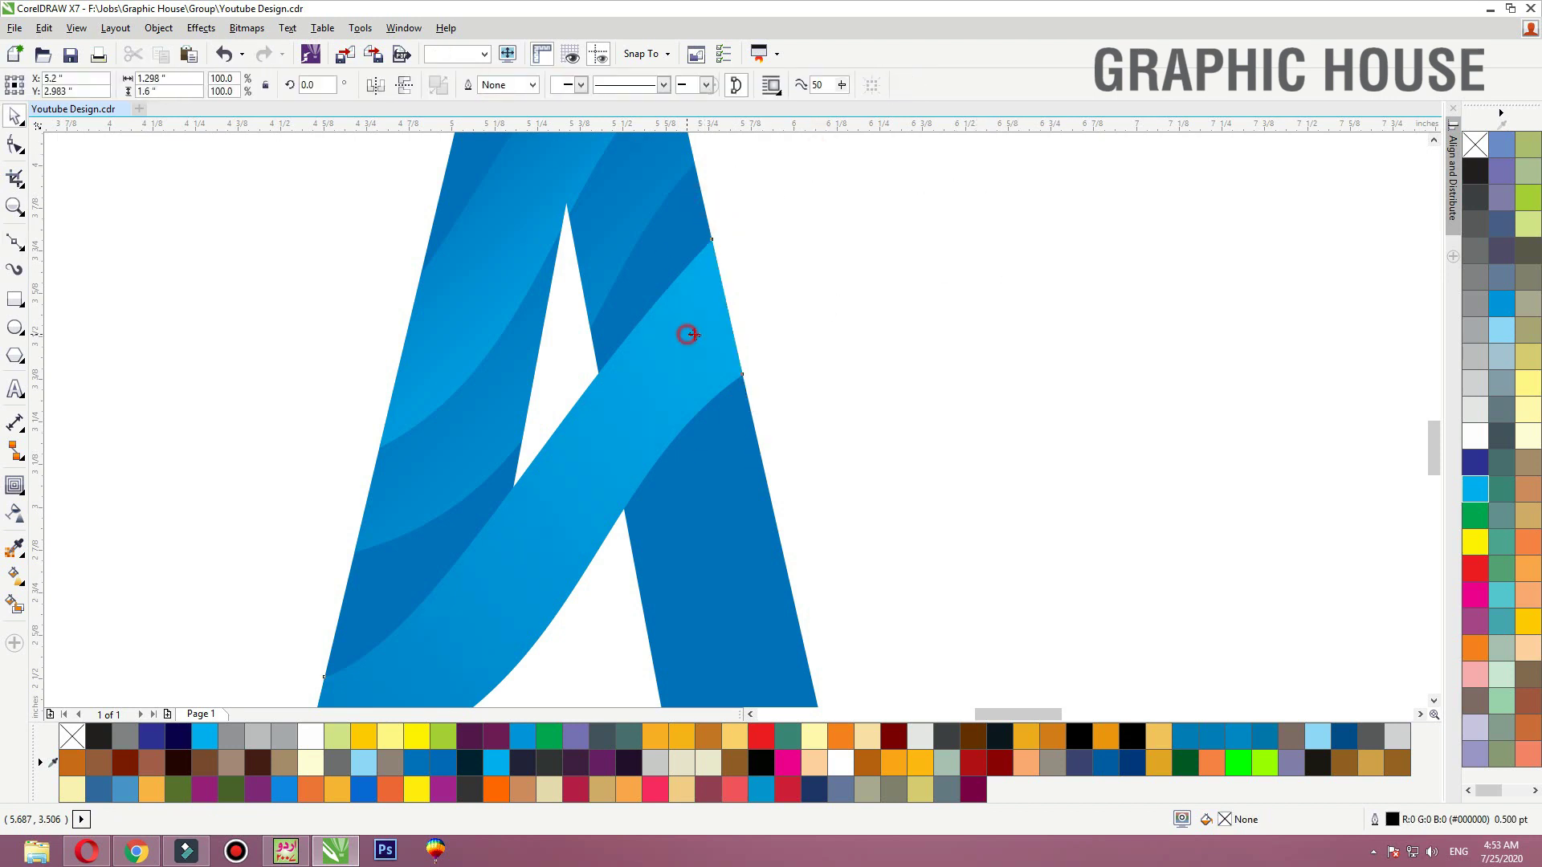
Duplicate the trimmed band about 0.29 inches straight up and fill the copy with C100 M100 Y0 K0
scroll(699, 338, down, 2)
drag(795, 284, 595, 456)
scroll(683, 361, up, 4)
drag(776, 415, 775, 345)
right_click(775, 346)
click(934, 355)
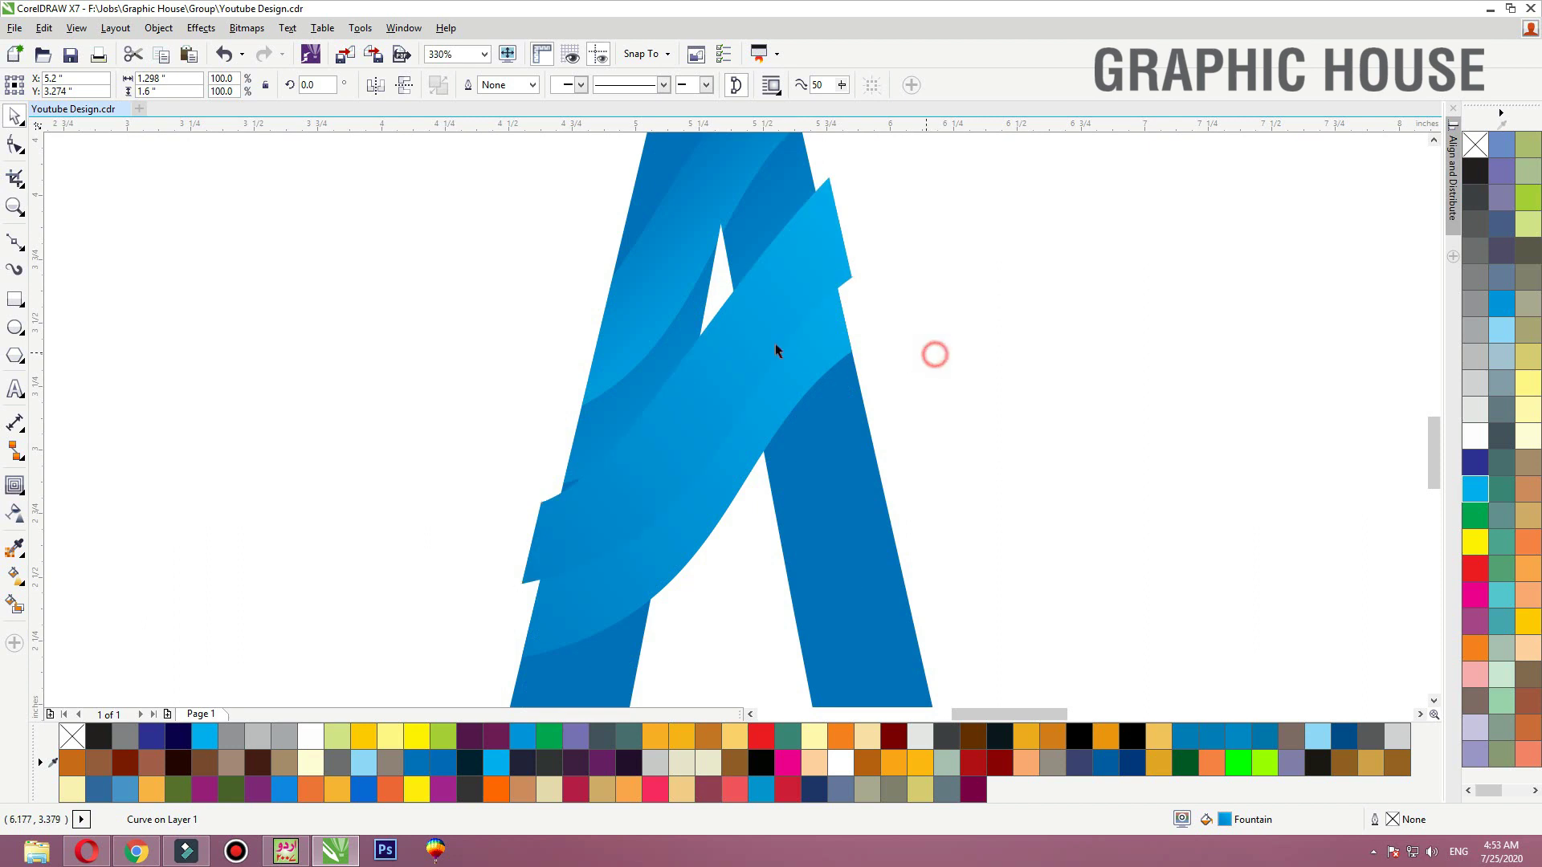
click(761, 336)
click(1475, 464)
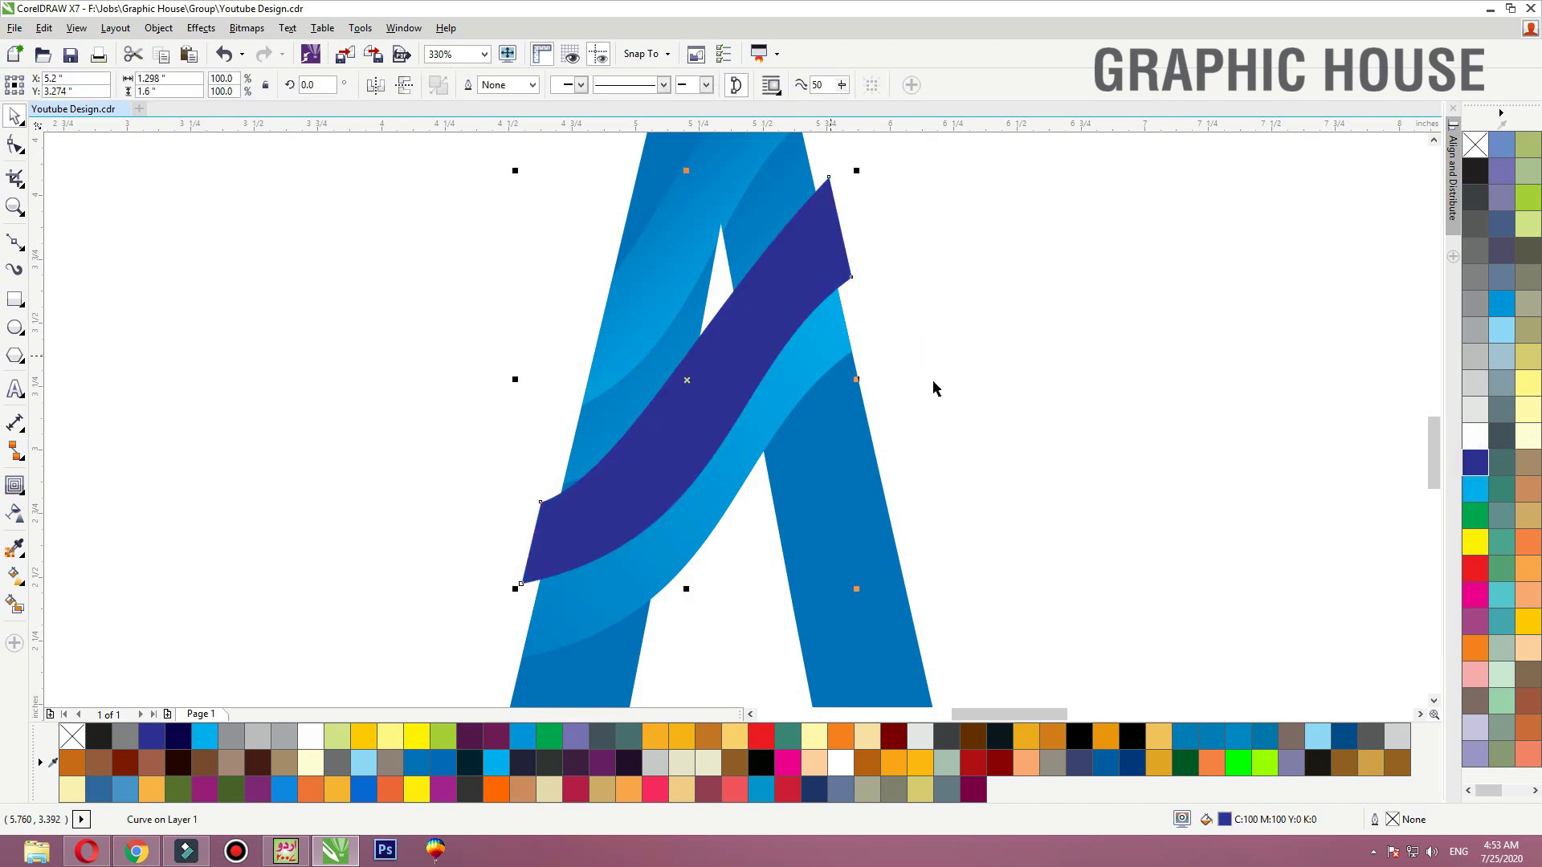
Apply a diagonal linear gradient from dark blue to lighter blue on the upper band, moving its dark start point farther outward
key(g)
drag(595, 228, 839, 595)
click(1507, 314)
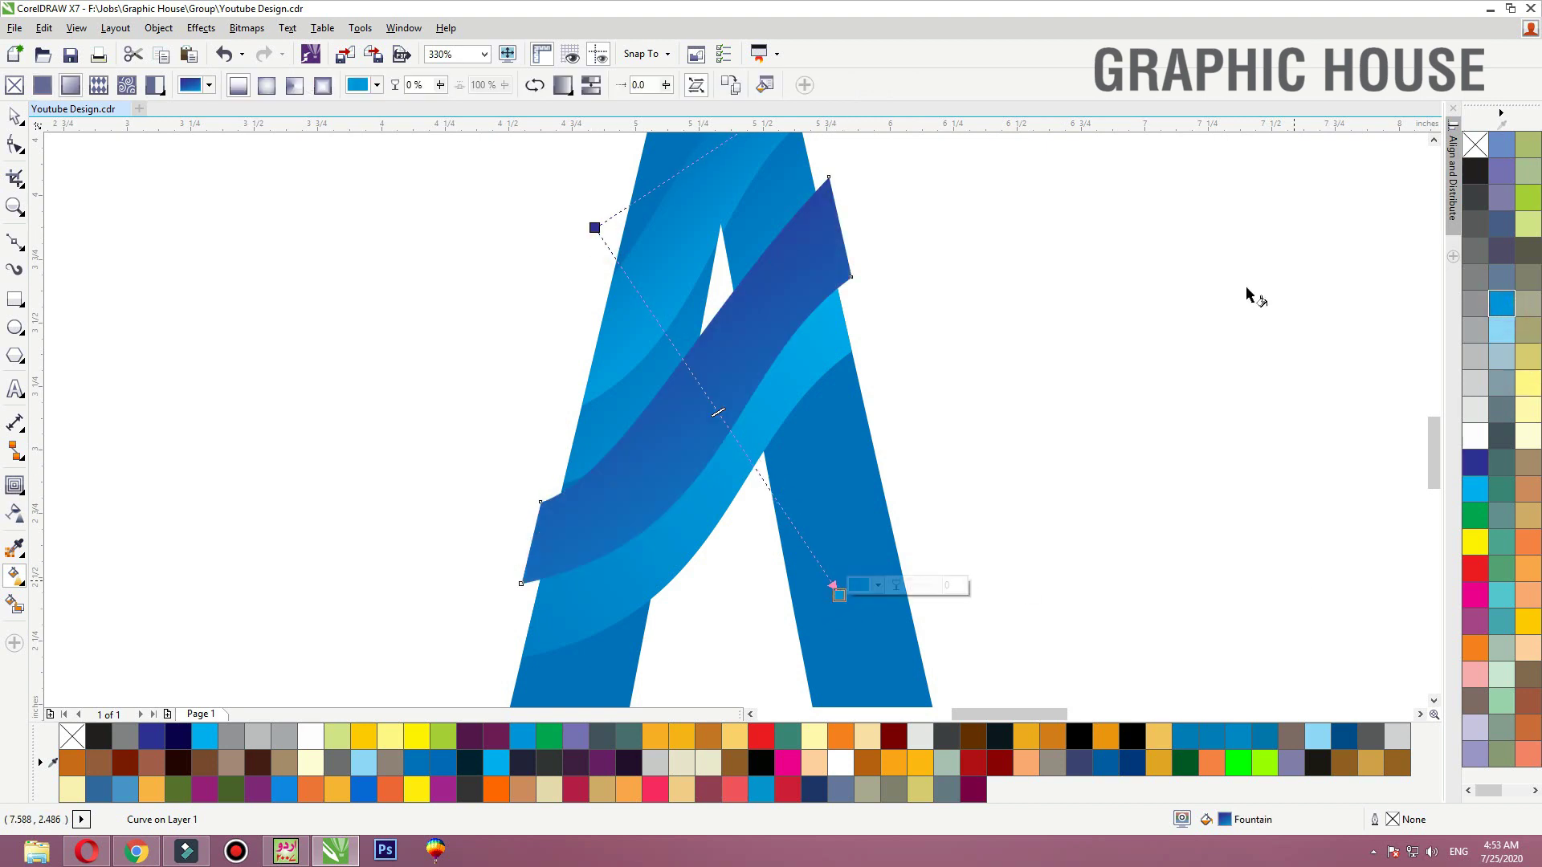
click(586, 226)
click(742, 389)
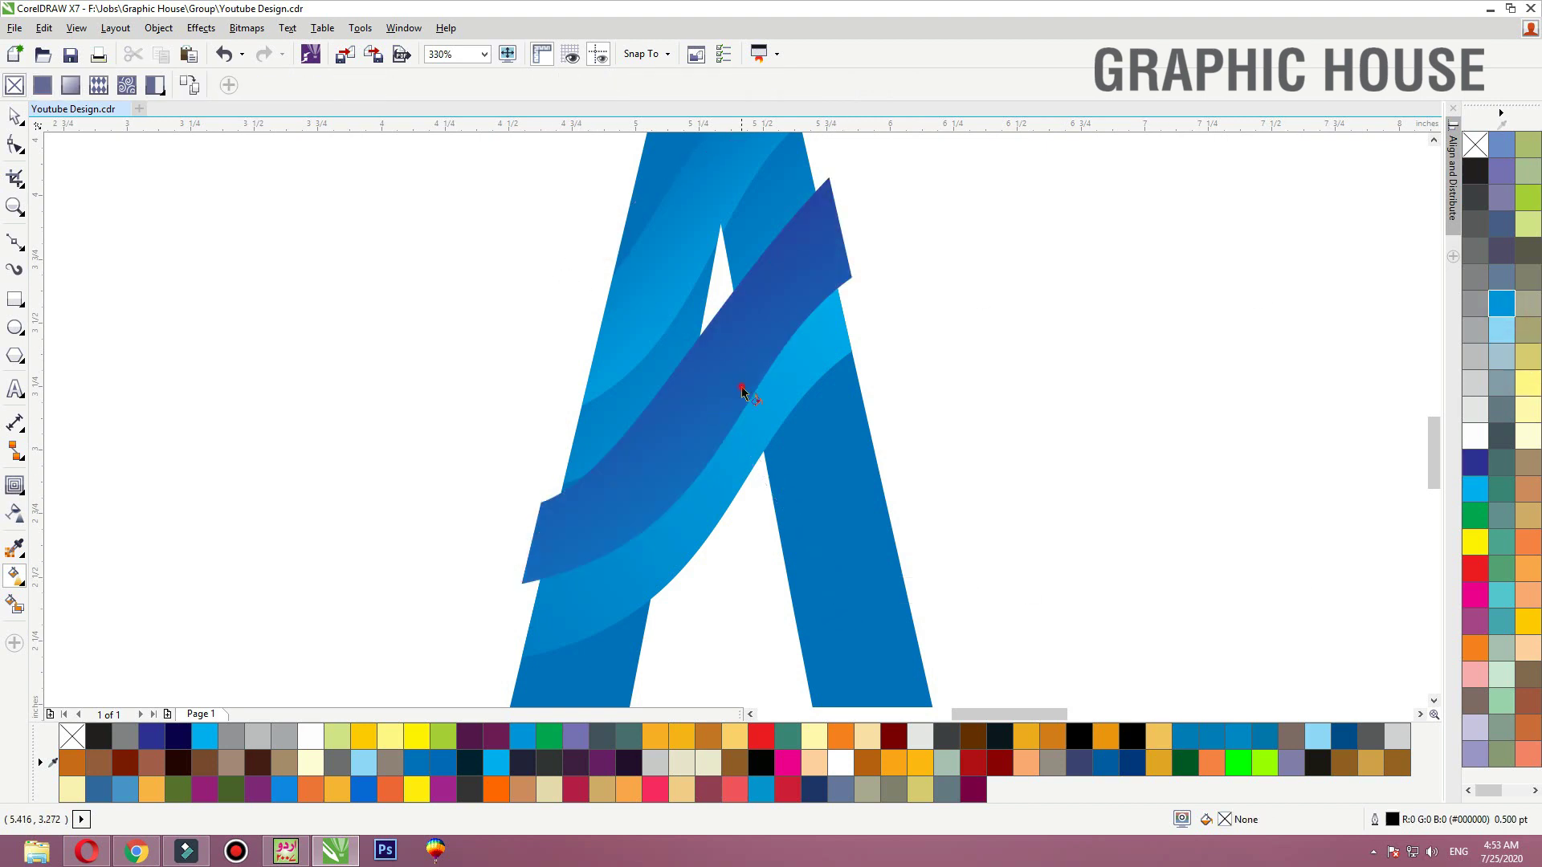
drag(594, 229, 485, 207)
key(space)
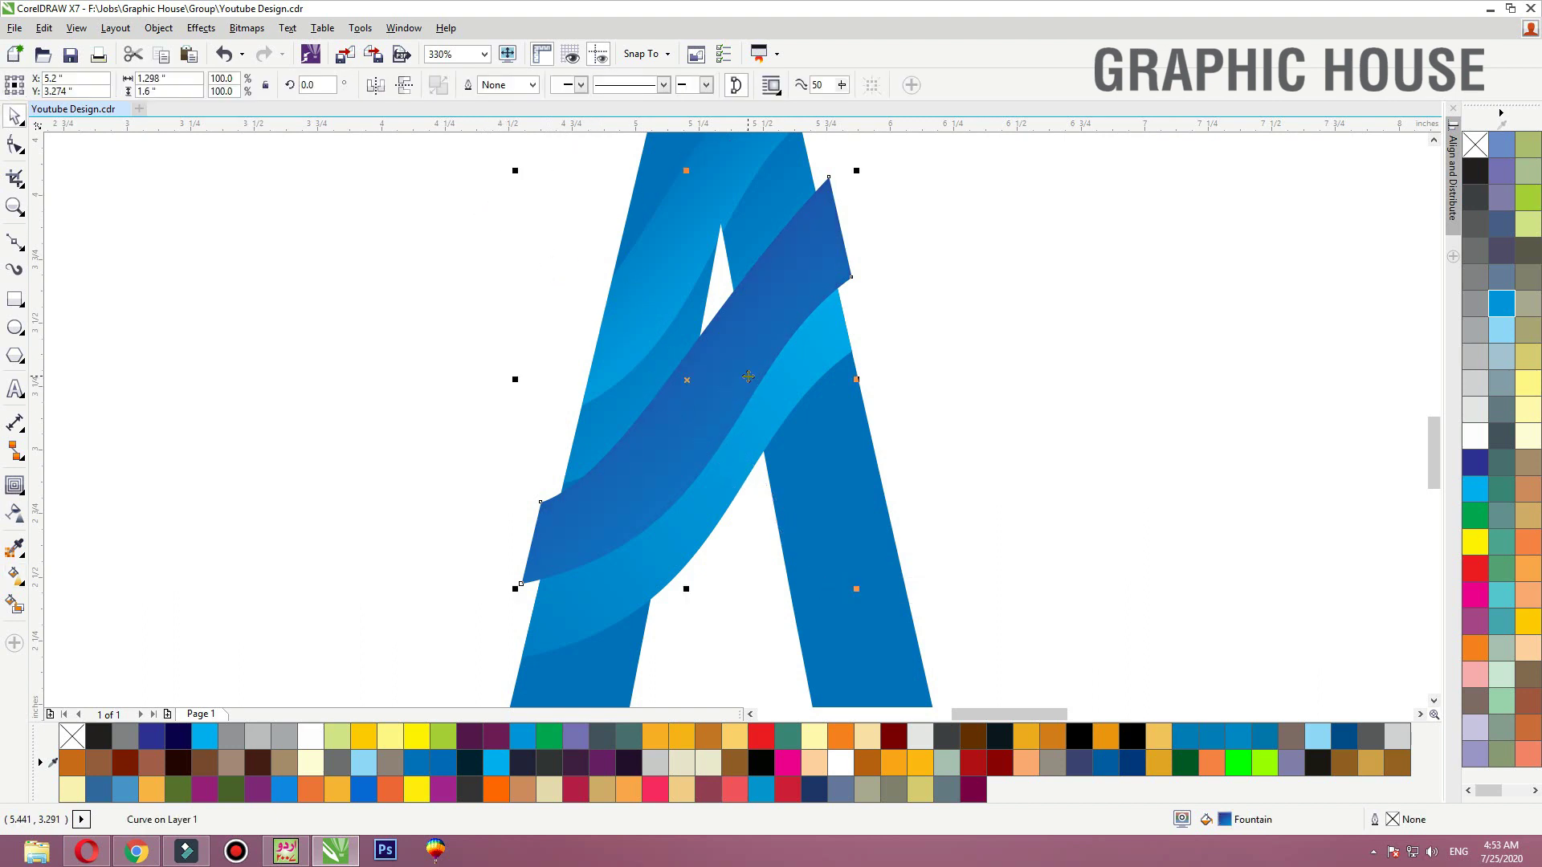
Place the dark blue band behind the cyan crossbar and shift it about 0.016 inches left
click(813, 399)
drag(794, 369, 834, 386)
key(ctrl+z)
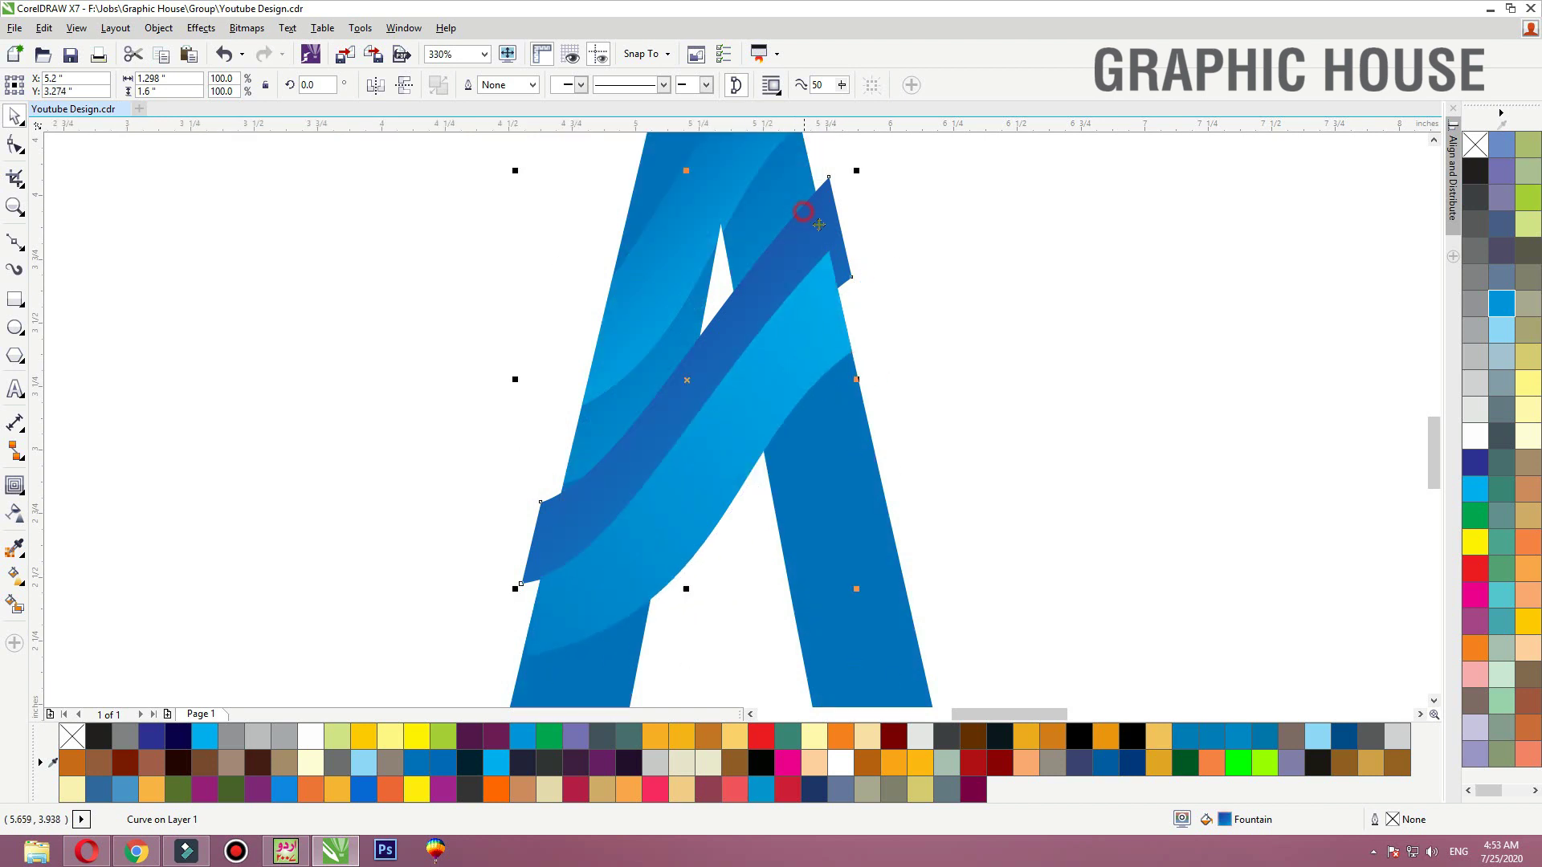
drag(818, 225, 815, 225)
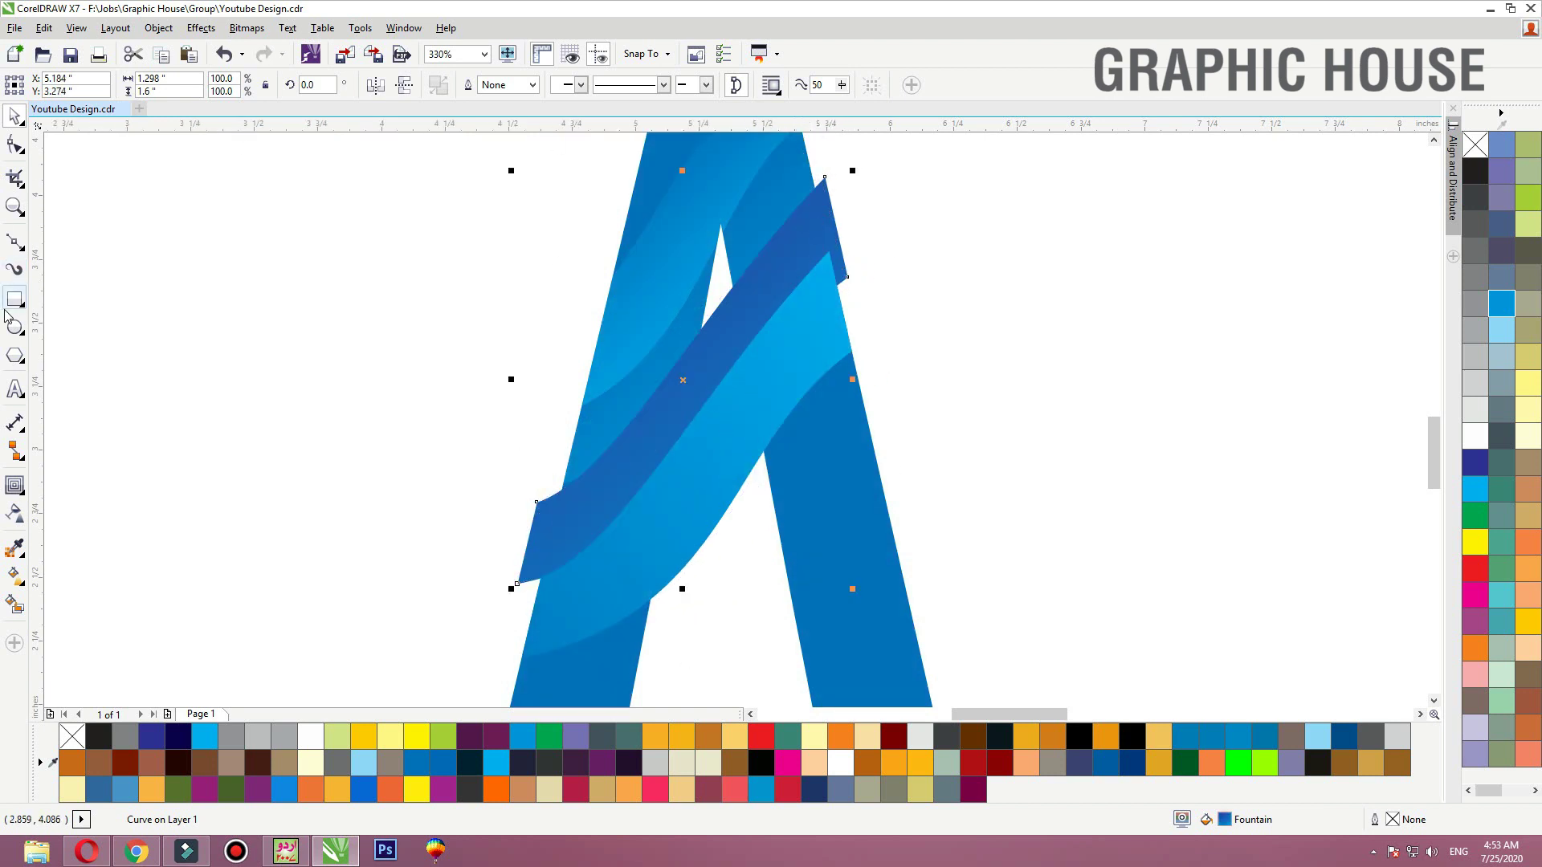
Draw a closed Bezier shape about 0.945 by 0.972 inches around the dark band's right overhang, following the right leg's outer edge
click(14, 243)
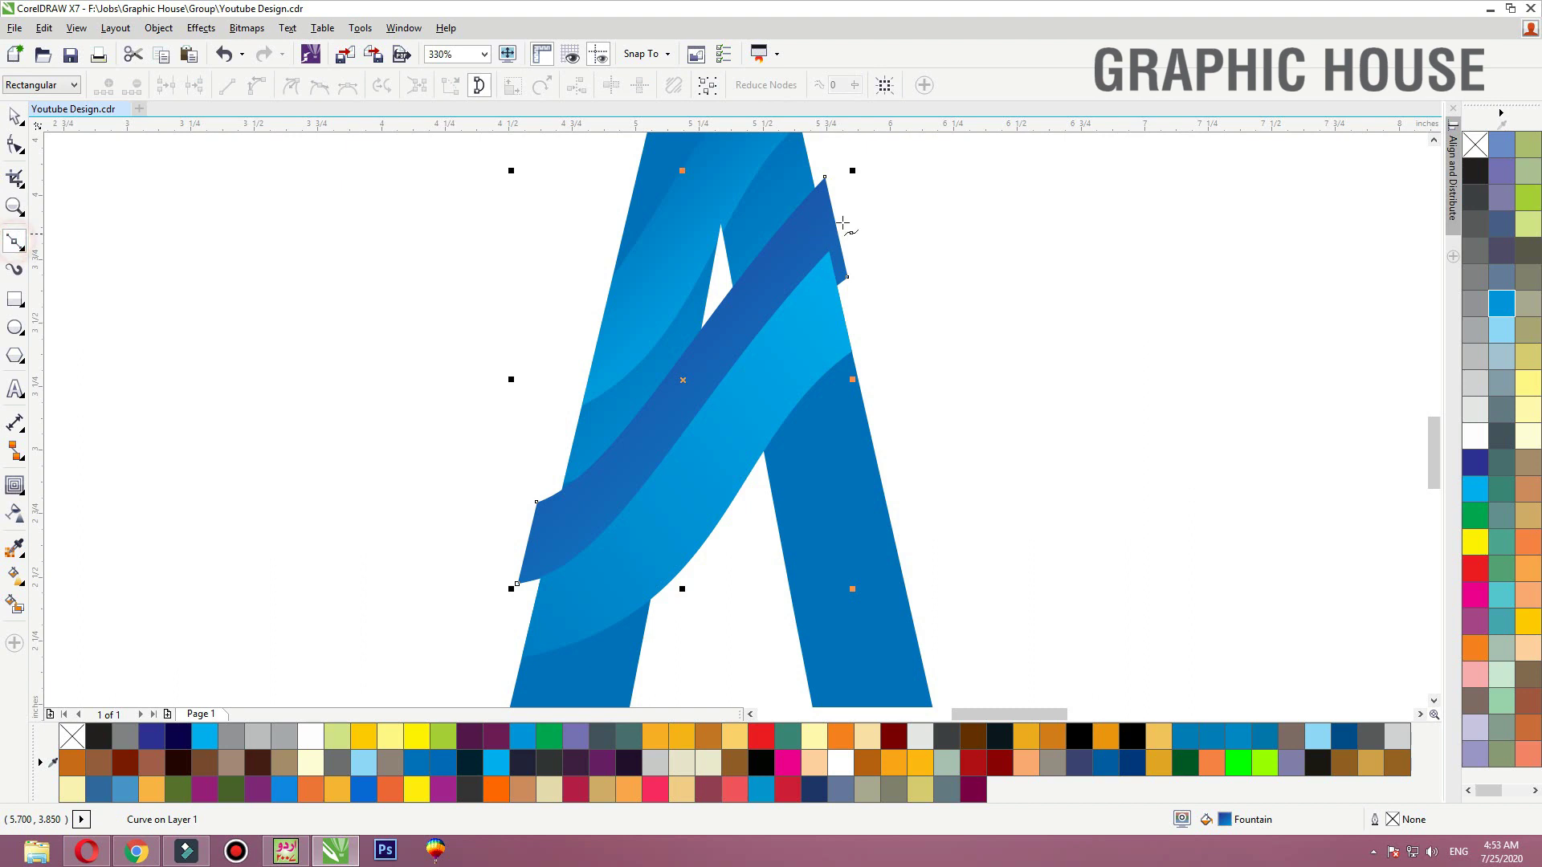
click(809, 161)
click(864, 408)
click(1049, 321)
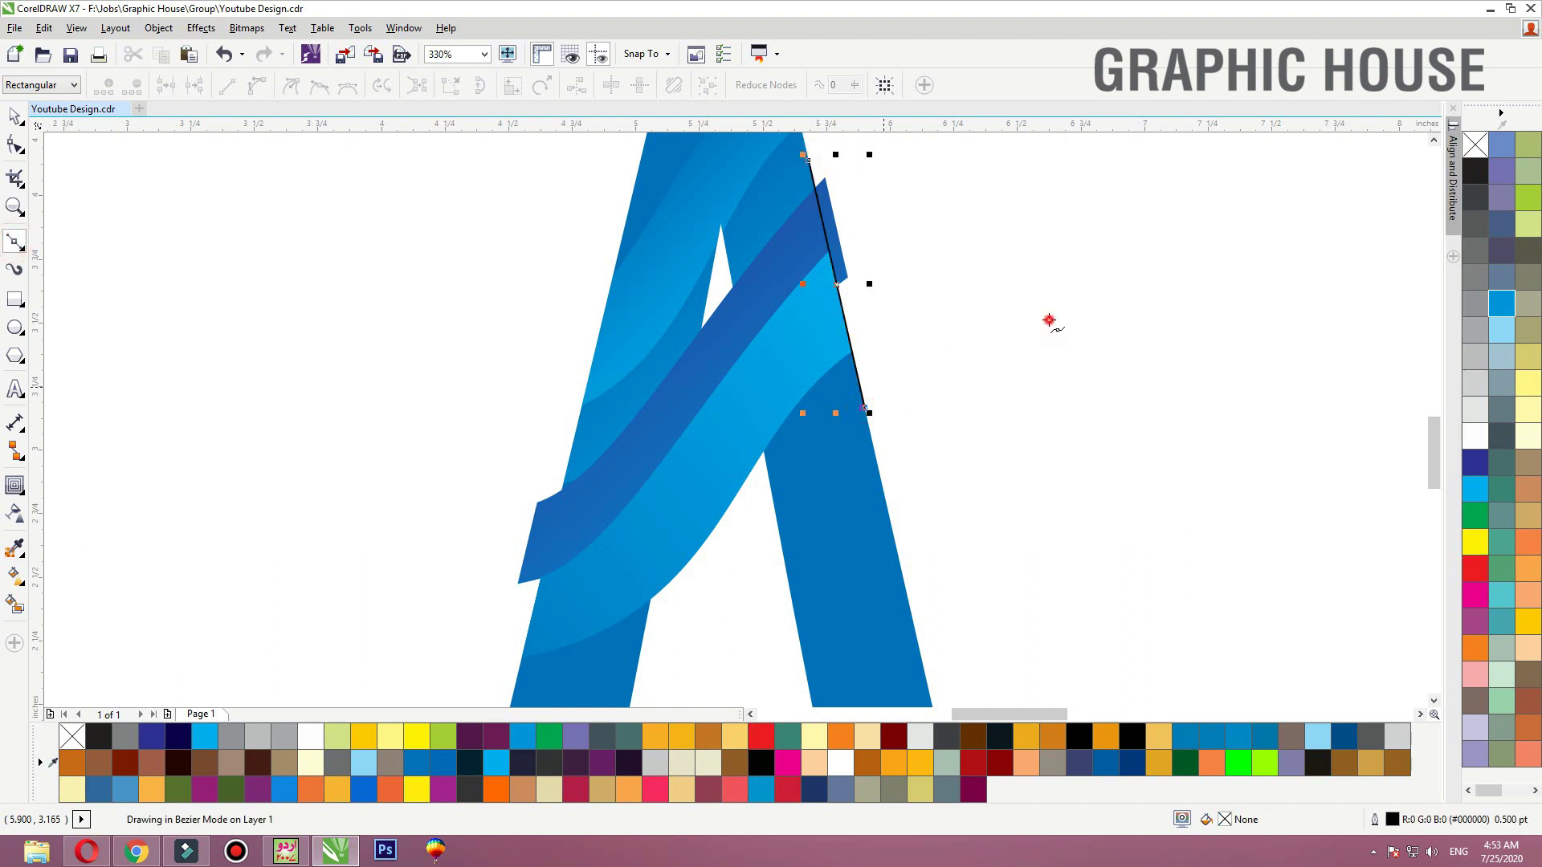
click(995, 190)
click(809, 161)
Trim the dark band's right overhang with the closed shape and delete the cutting shape
key(space)
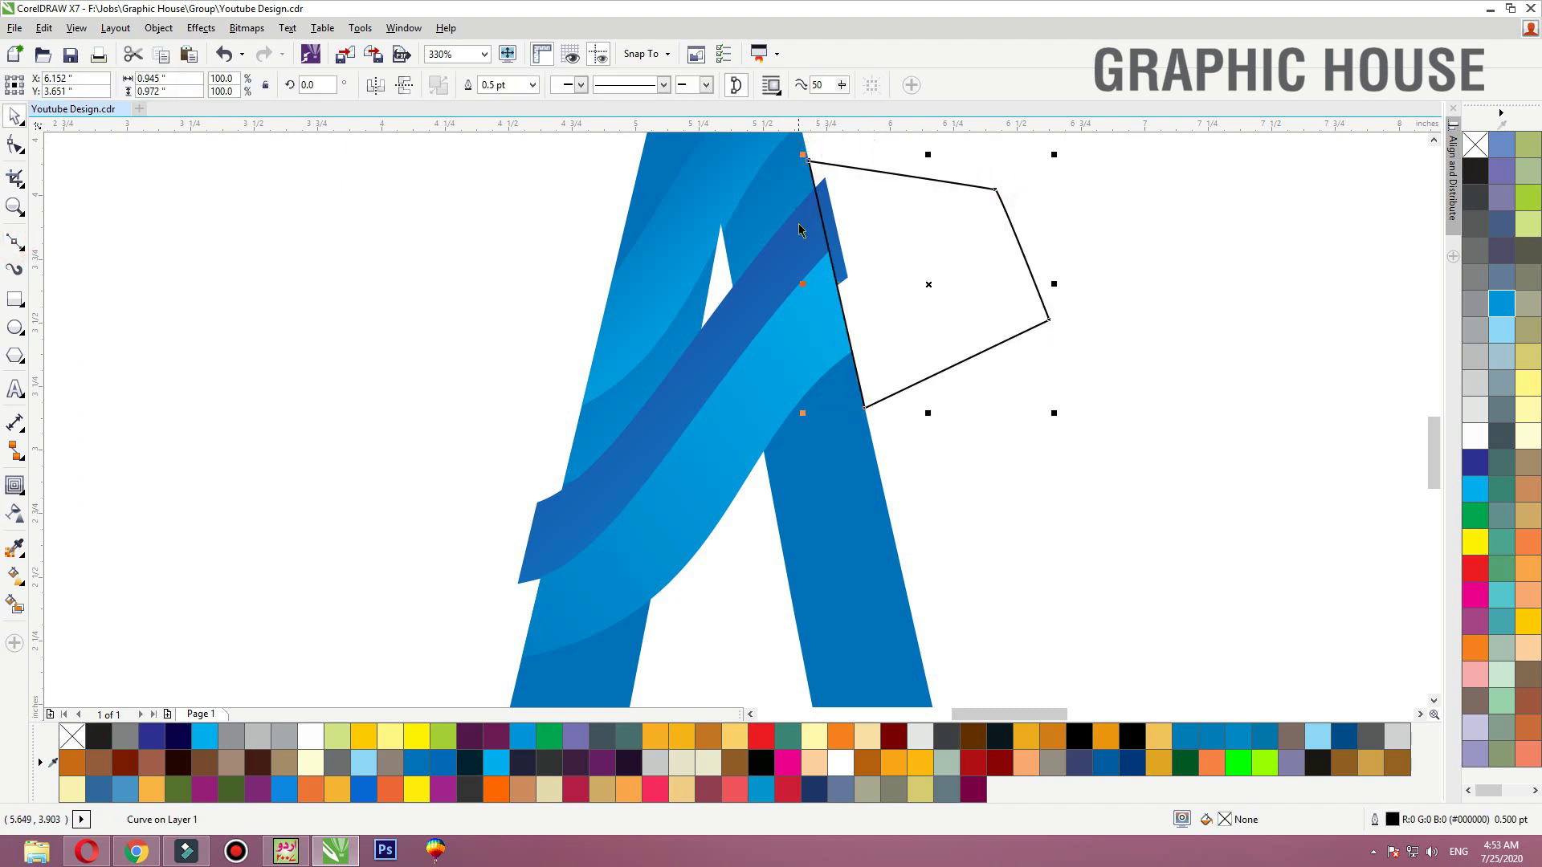
click(499, 87)
click(878, 169)
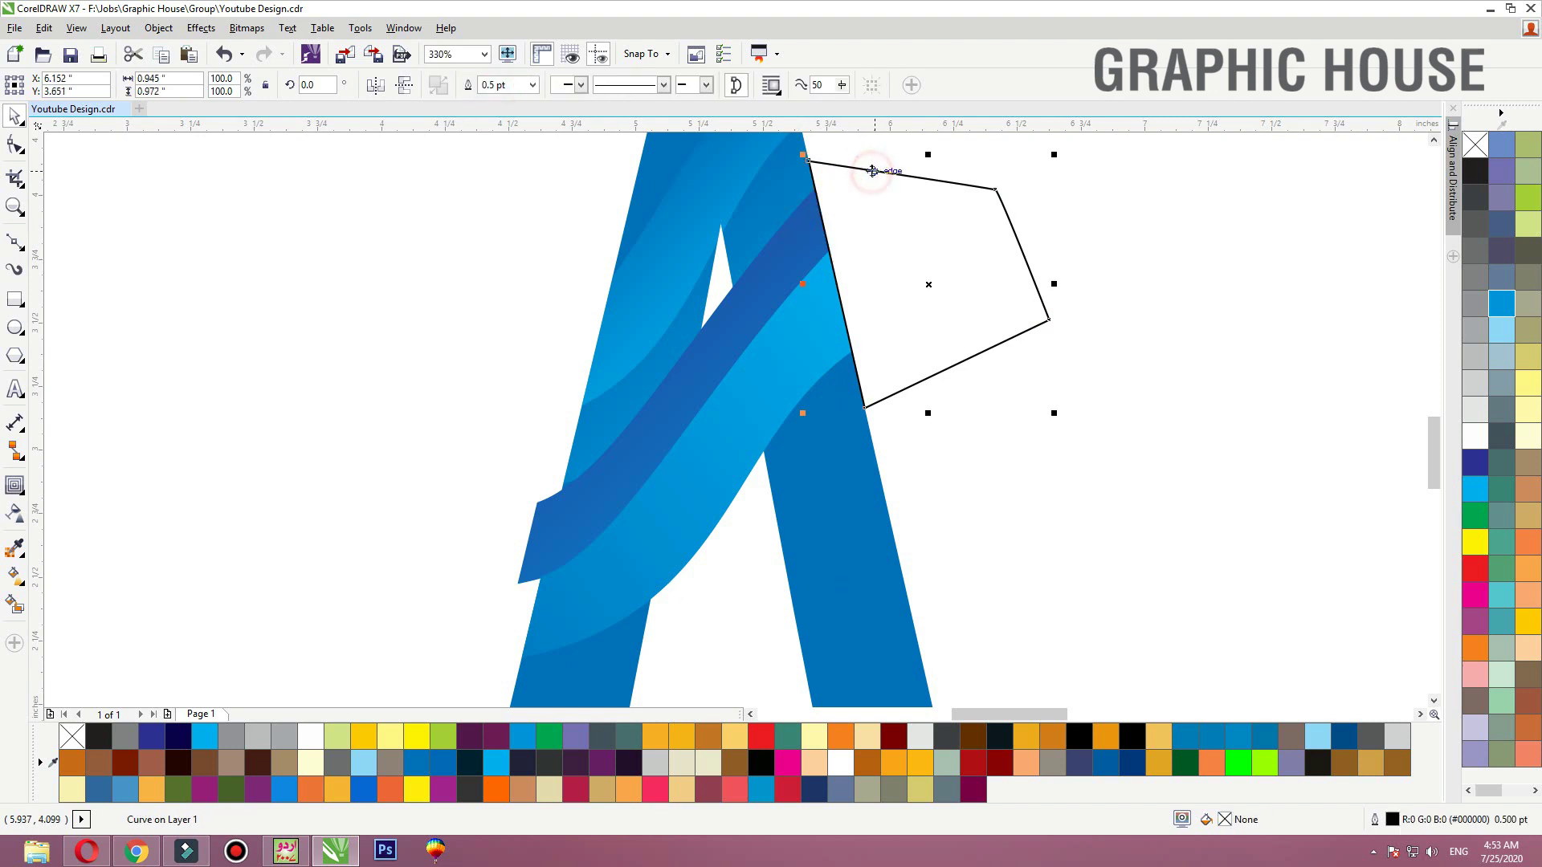
key(Delete)
click(795, 251)
click(797, 279)
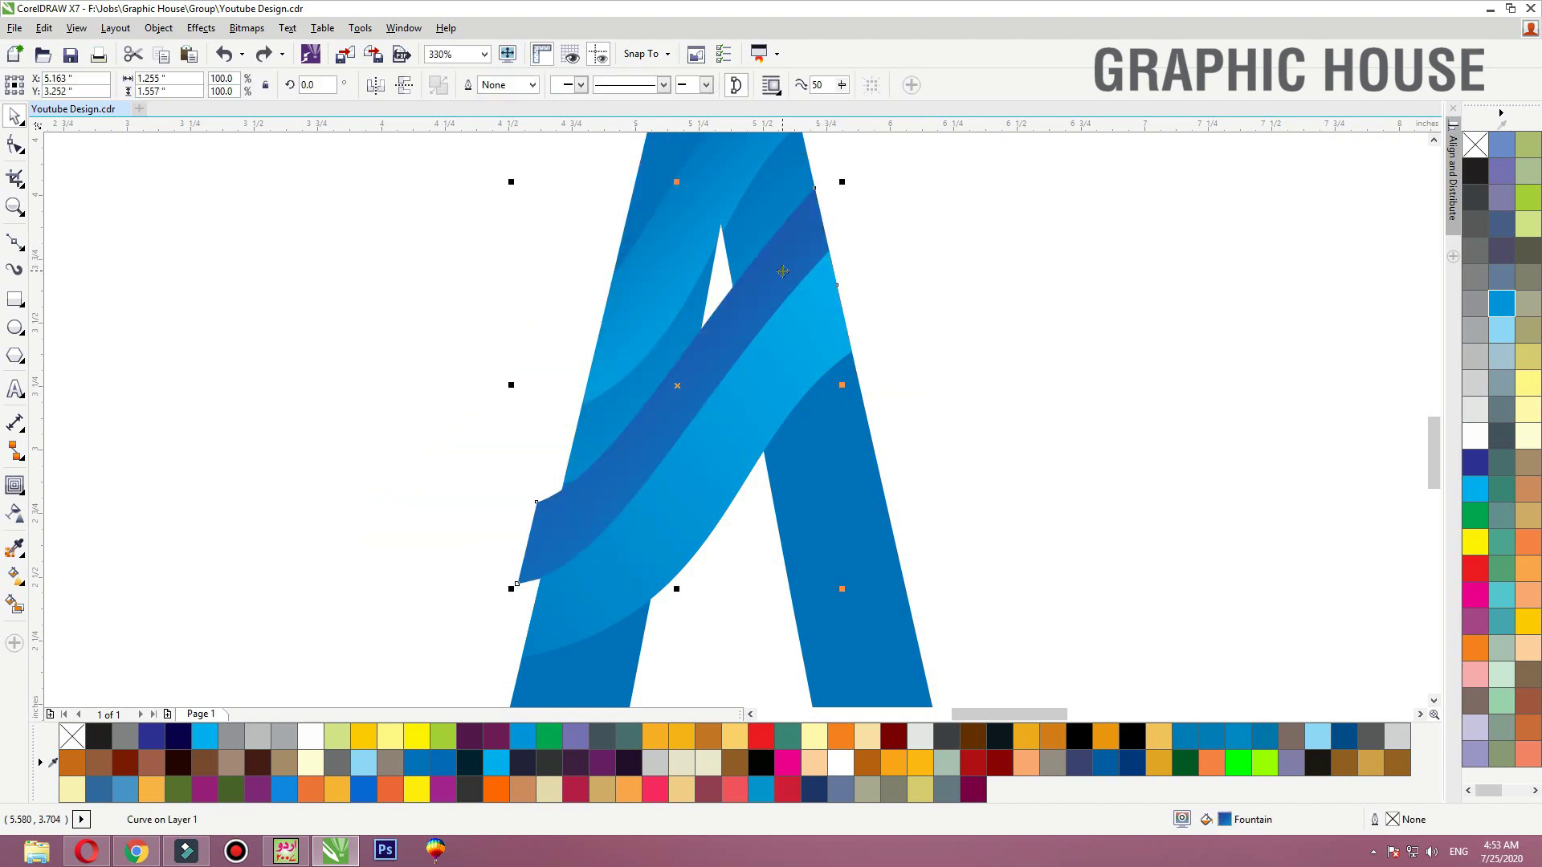
Draw a closed Bezier shape around the dark band's left overhang, following the left leg's outer edge
click(11, 241)
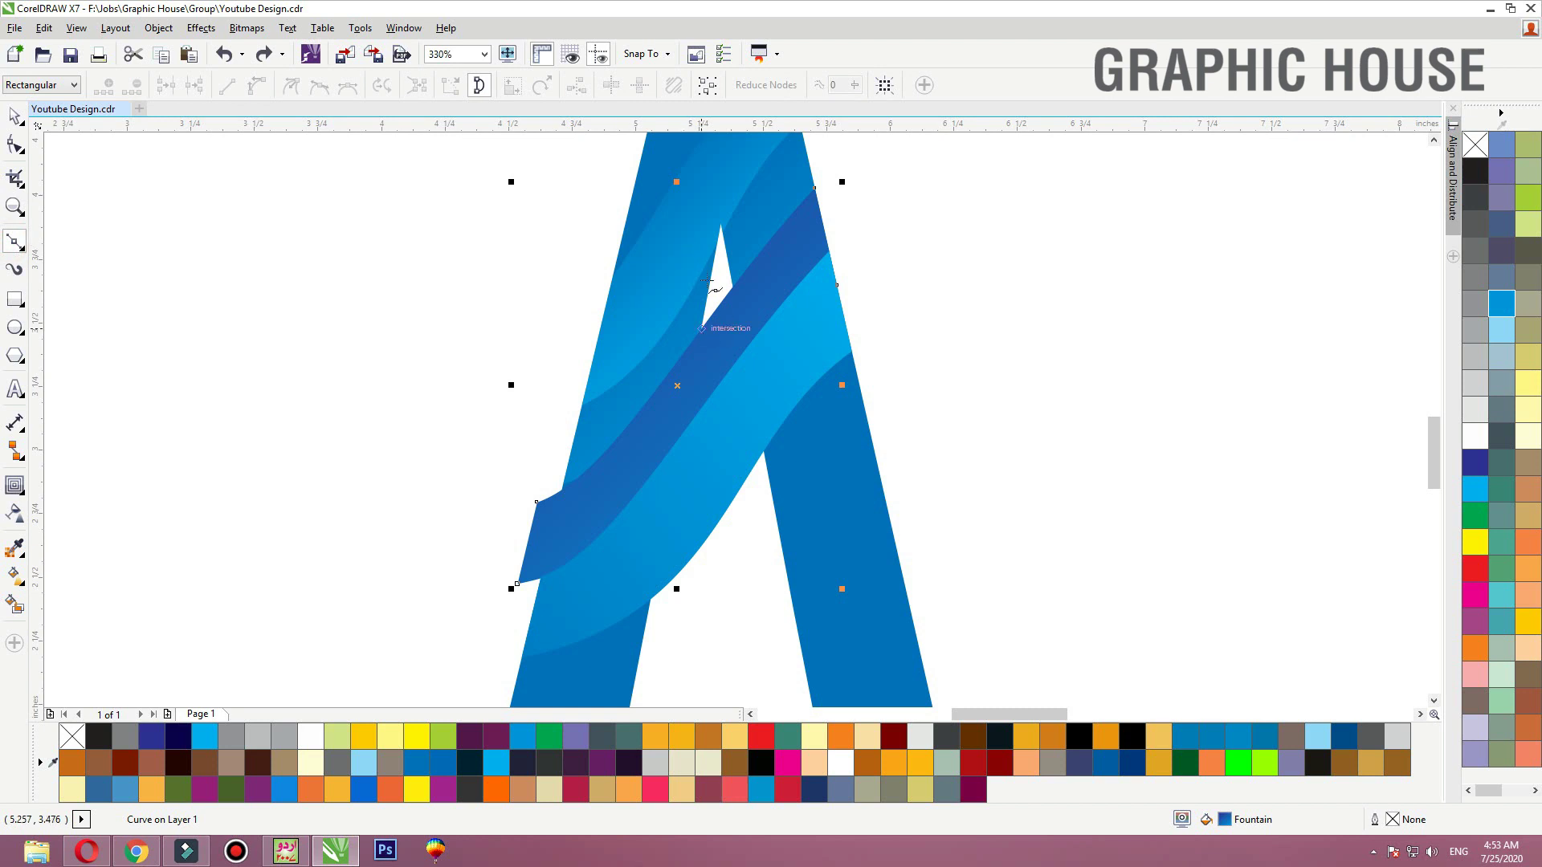
click(569, 456)
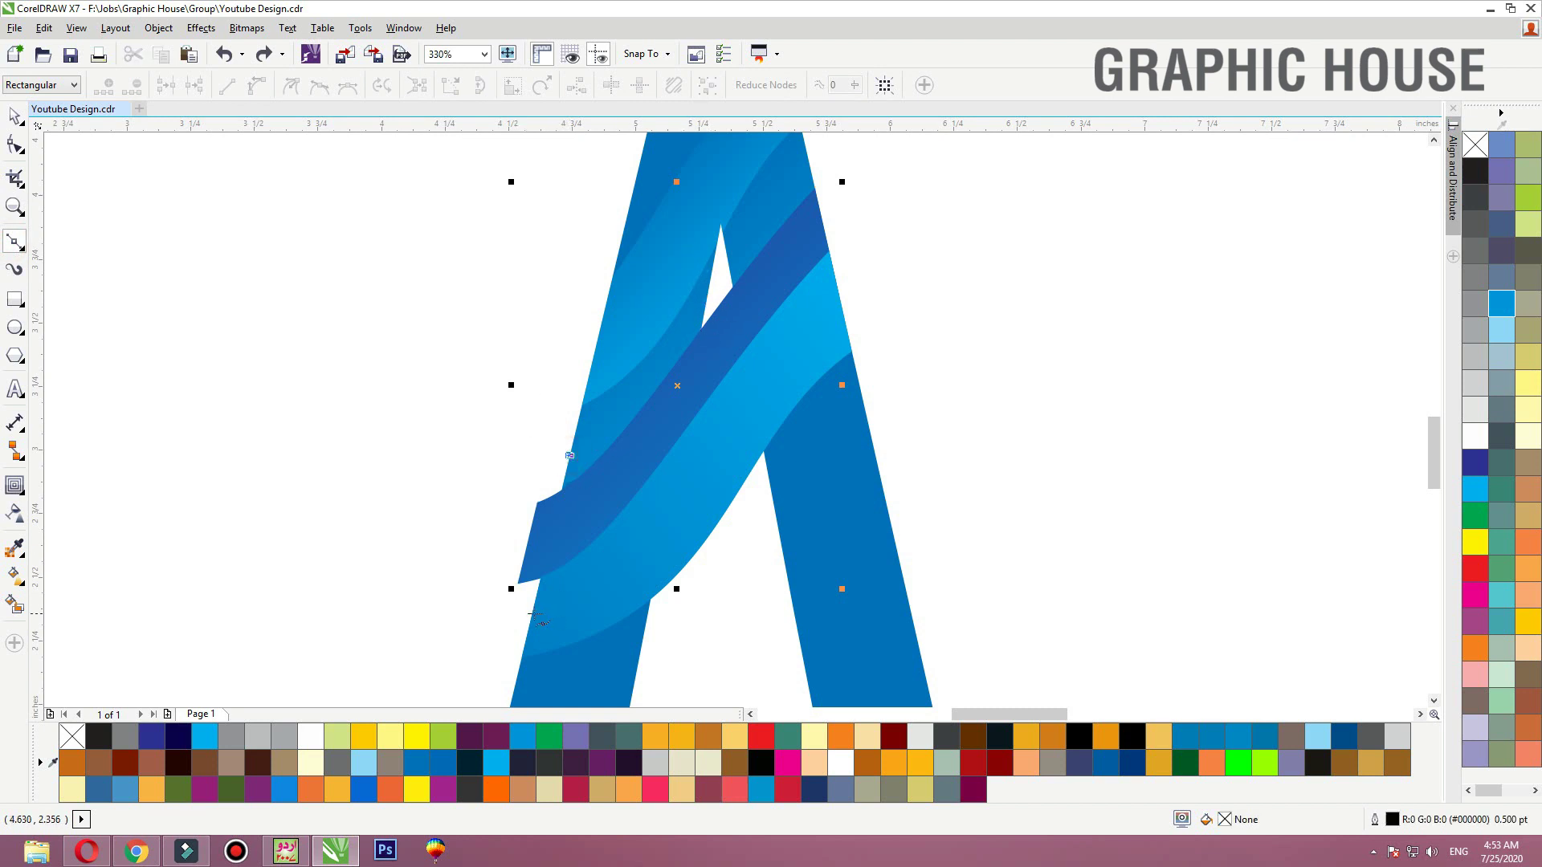
click(415, 630)
double_click(411, 410)
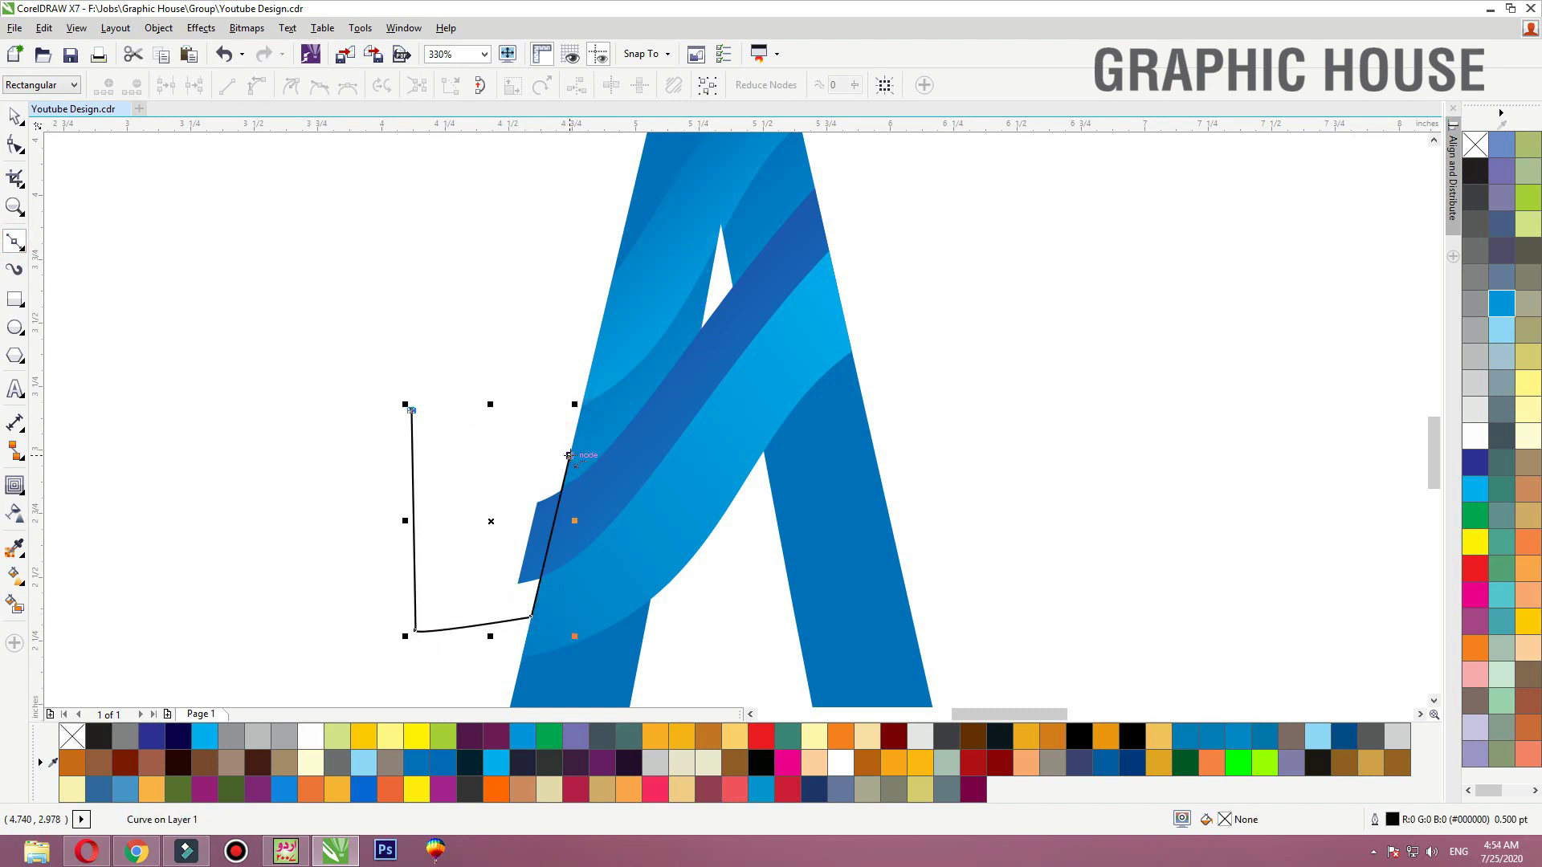
click(570, 455)
Trim the dark band's left overhang with the closed shape and delete the cutting shape
key(space)
shift+click(623, 458)
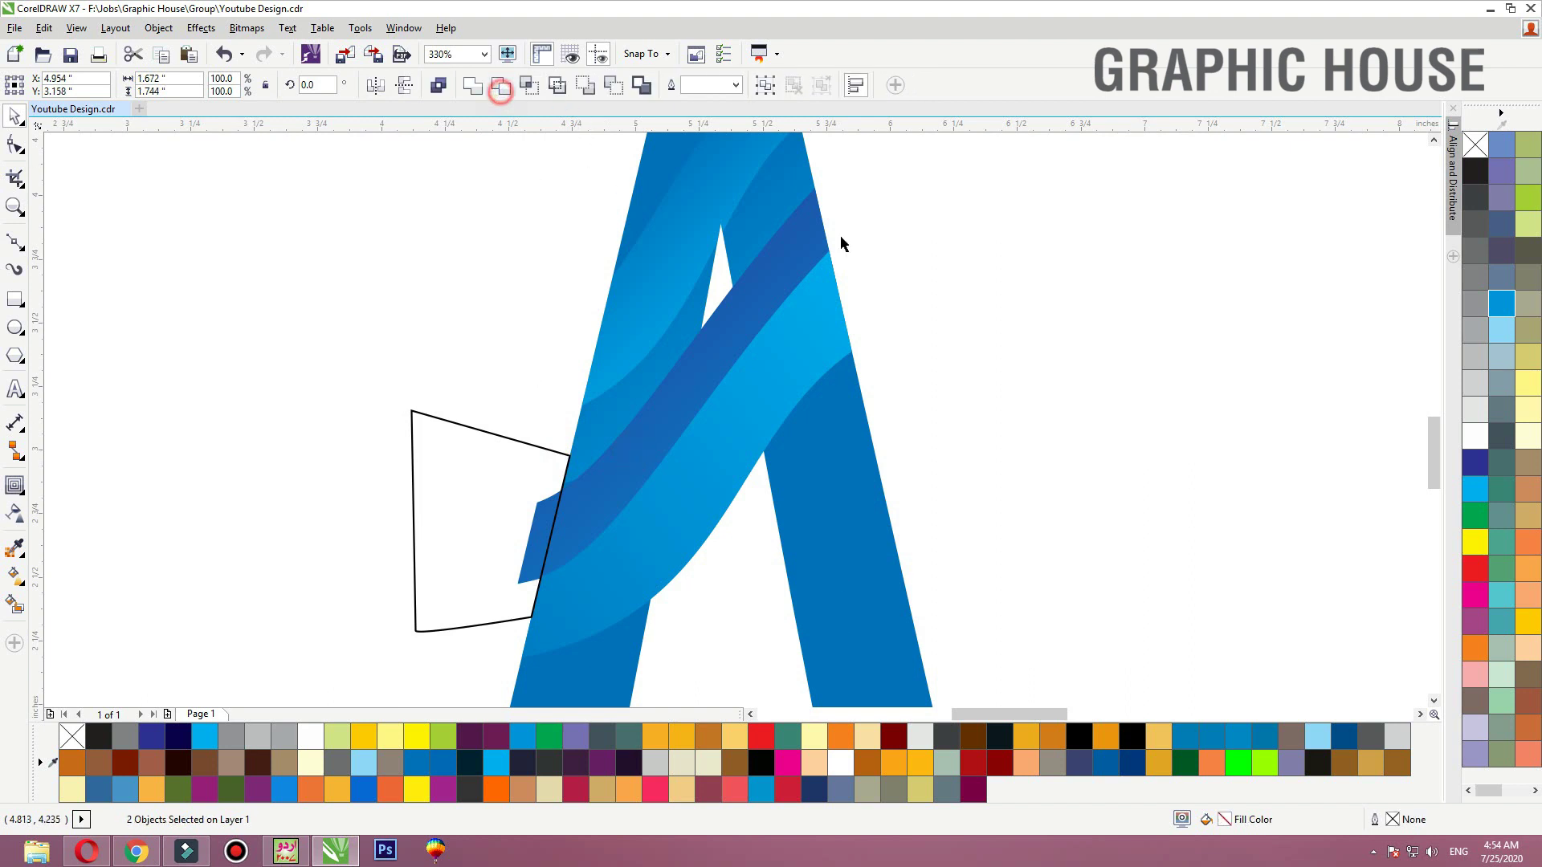
click(526, 441)
key(Delete)
click(655, 294)
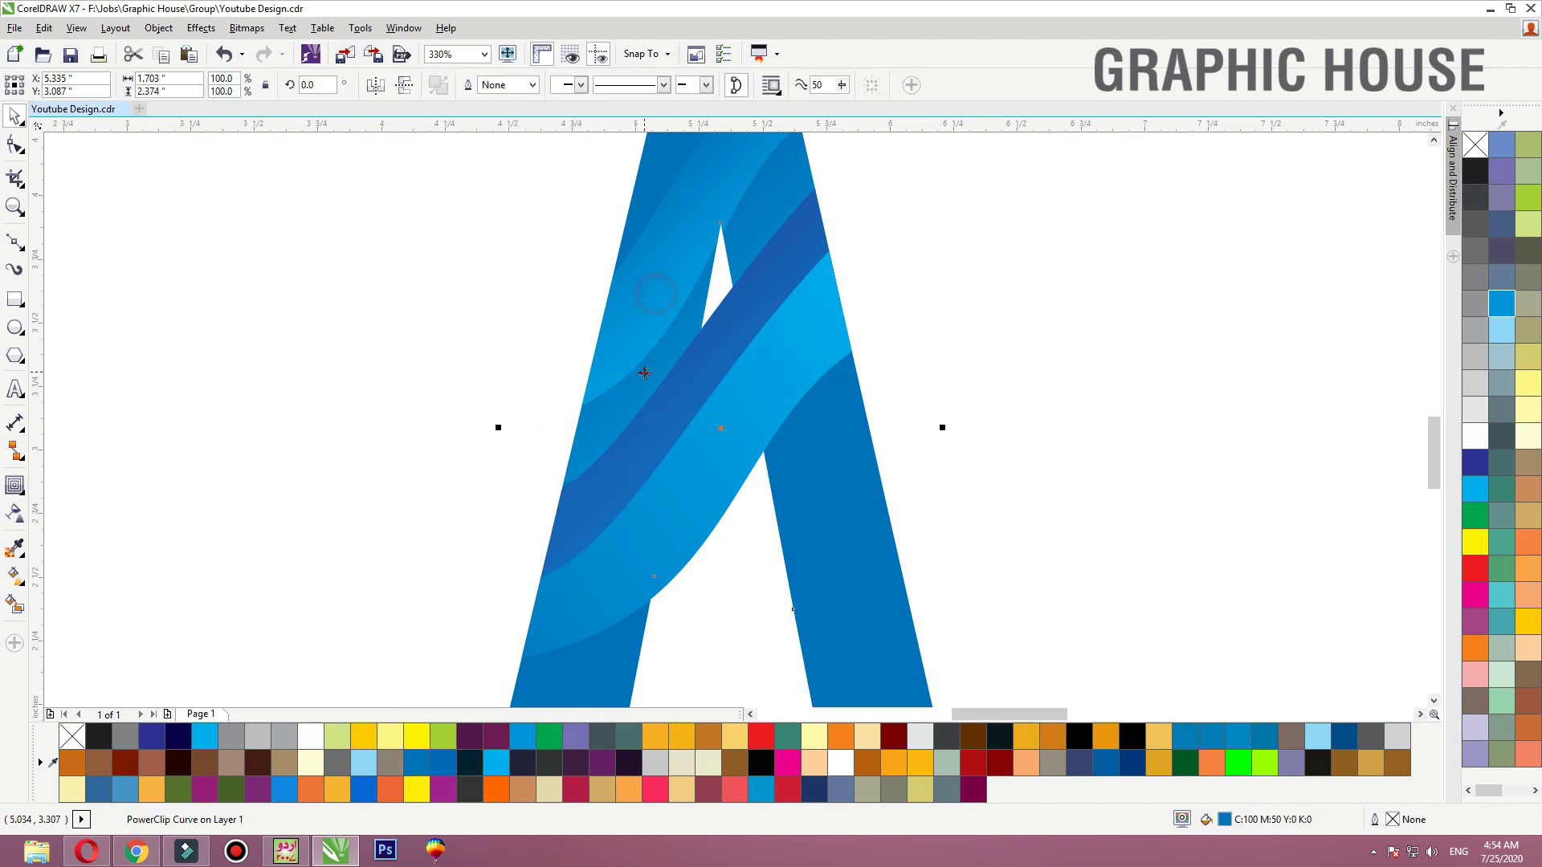
scroll(644, 374, down, 2)
click(889, 338)
click(677, 412)
shift+click(661, 384)
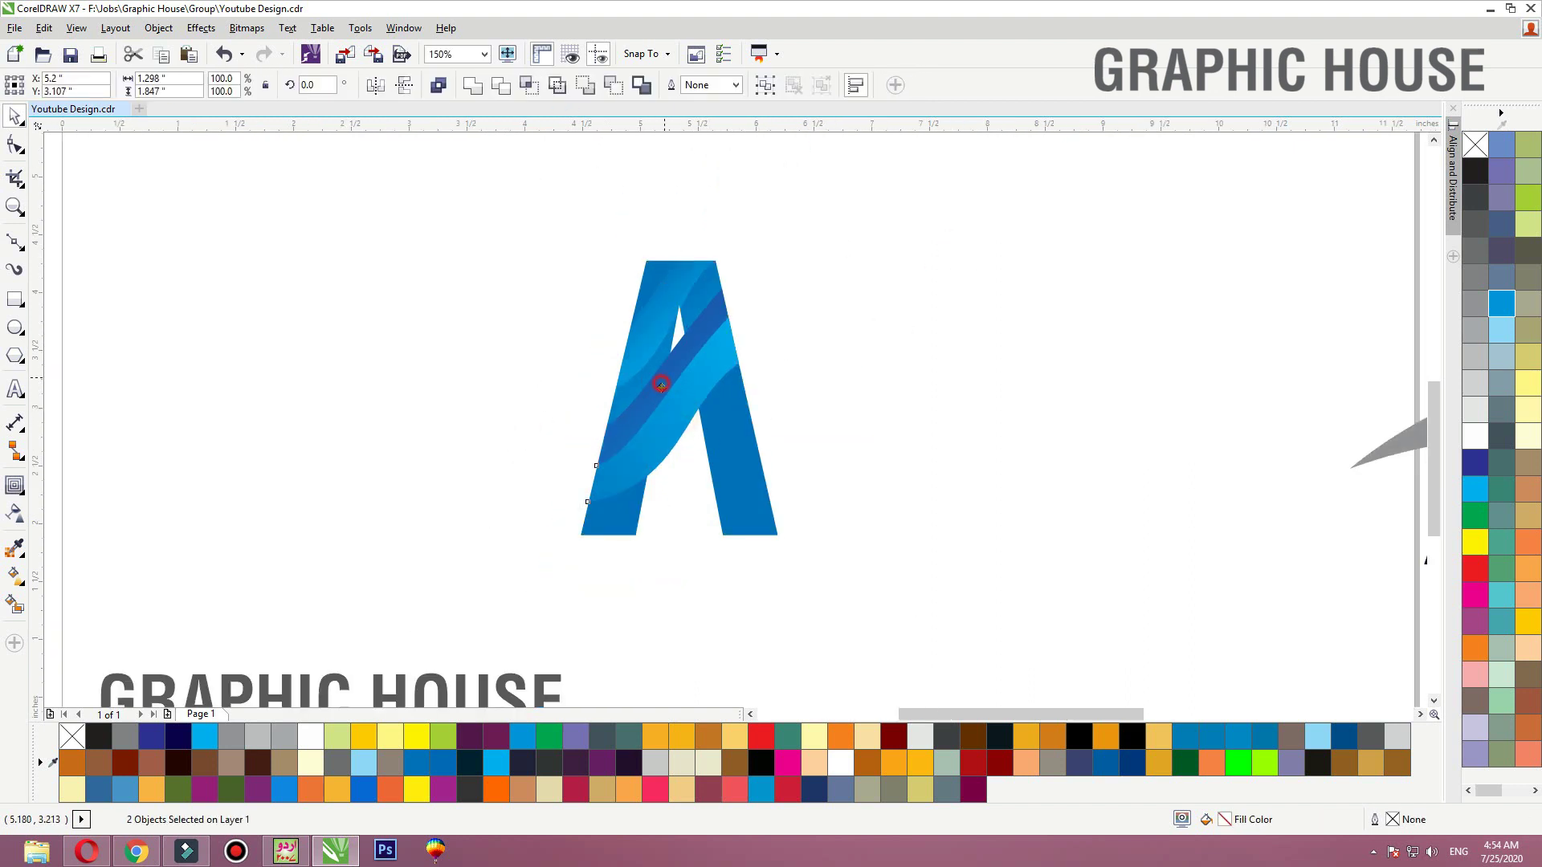
drag(661, 384, 663, 400)
key(ctrl+z)
click(872, 365)
Adjust the cyan crossbar's linear gradient by moving its lower-left end point farther outward
key(F2)
drag(867, 234, 438, 554)
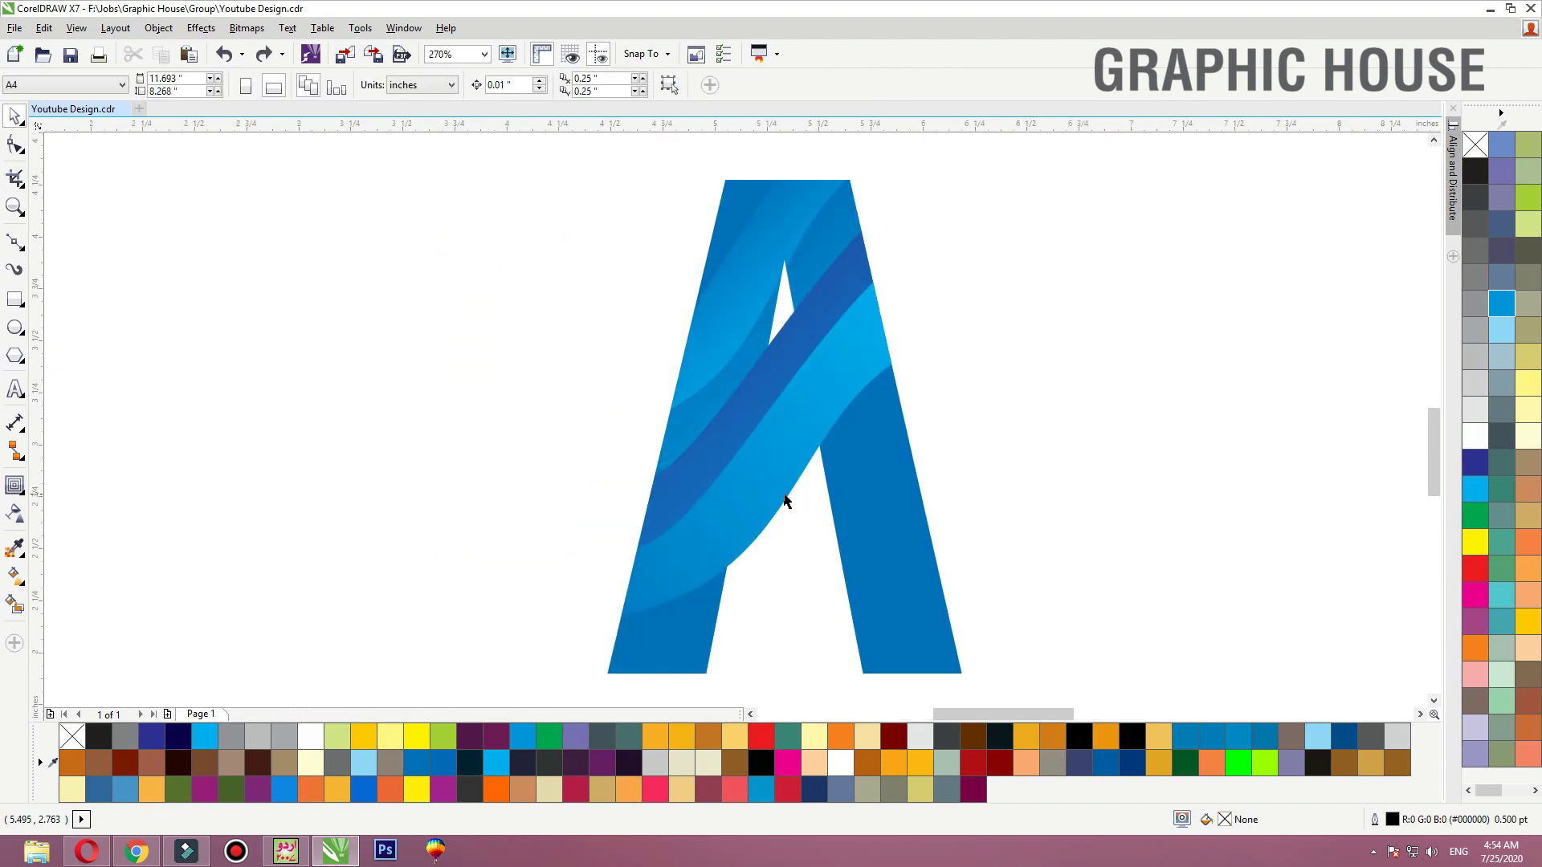
key(g)
click(784, 500)
drag(532, 668, 417, 647)
key(space)
key(Escape)
click(828, 311)
shift+click(833, 374)
drag(819, 384, 828, 395)
key(ctrl+z)
Place a copy of the dark blue band lower down, over the cyan crossbar
click(946, 333)
drag(784, 340, 797, 429)
right_click(797, 429)
key(z)
drag(1135, 271, 516, 679)
Fill the copied band light blue (C:40 M:0 Y:0 K:0), enlarge it to about 1.481 by 1.951 inches and shift it slightly left
click(1479, 484)
click(1501, 329)
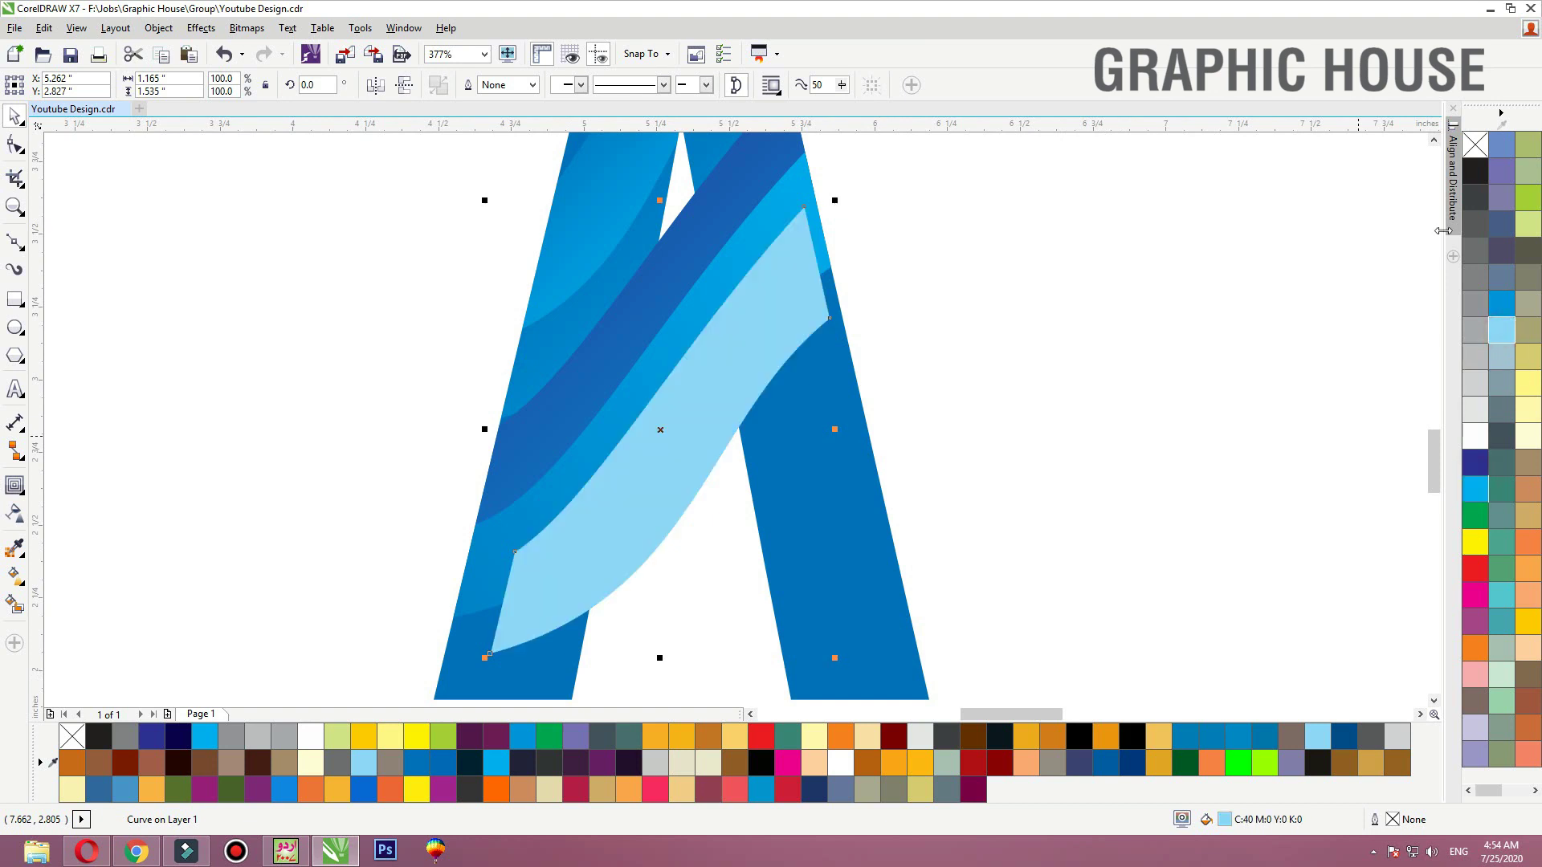
drag(837, 203, 906, 140)
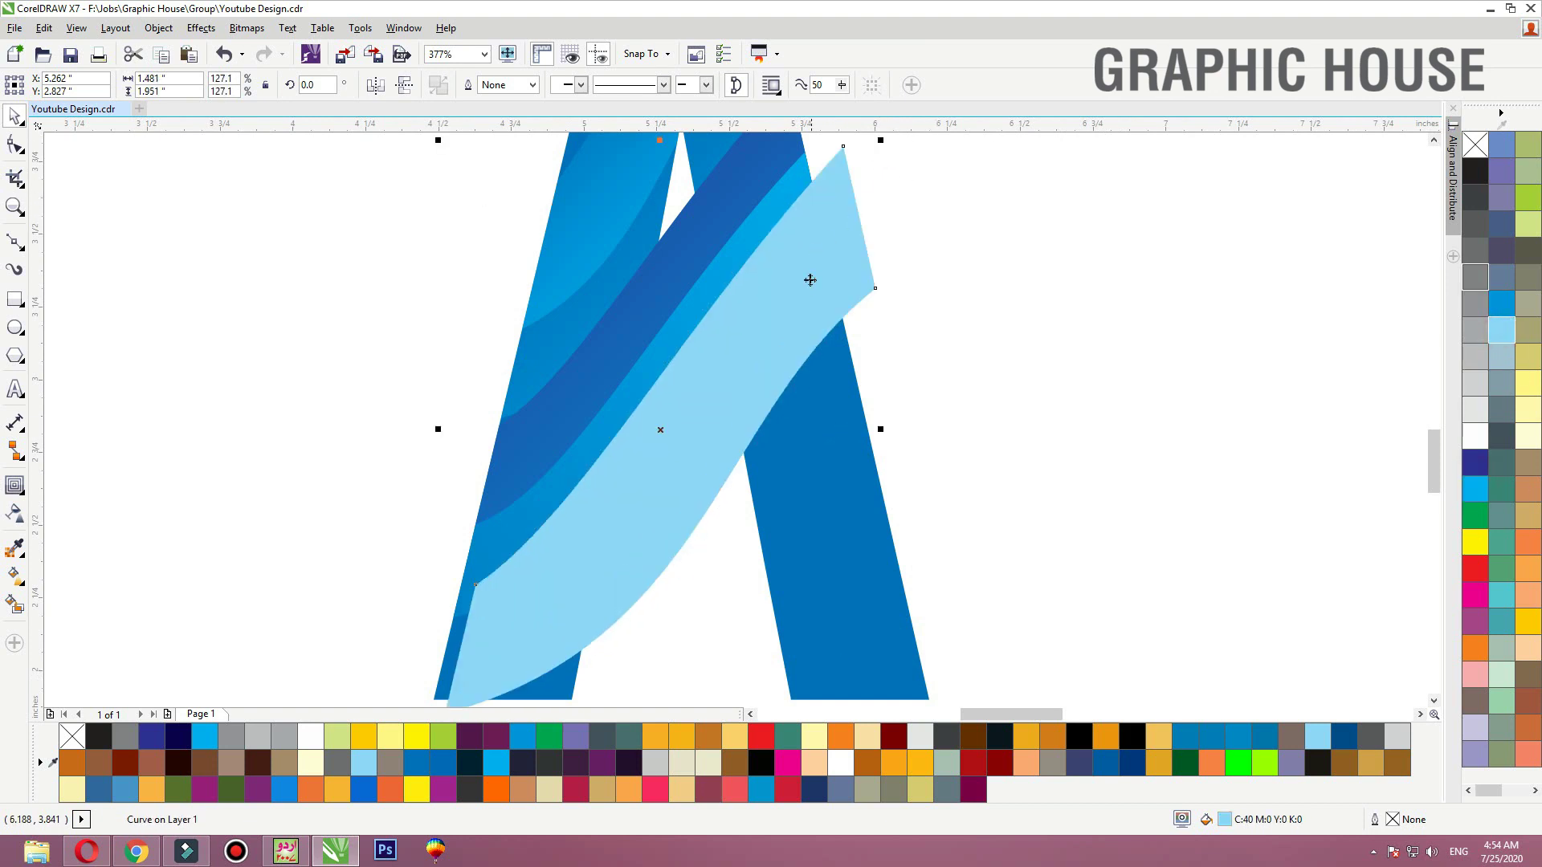
drag(809, 284, 787, 291)
Apply a diagonal linear transparency to the light blue band, fading toward its lower edge, and move its opaque start point outward to about -47.4°
click(15, 513)
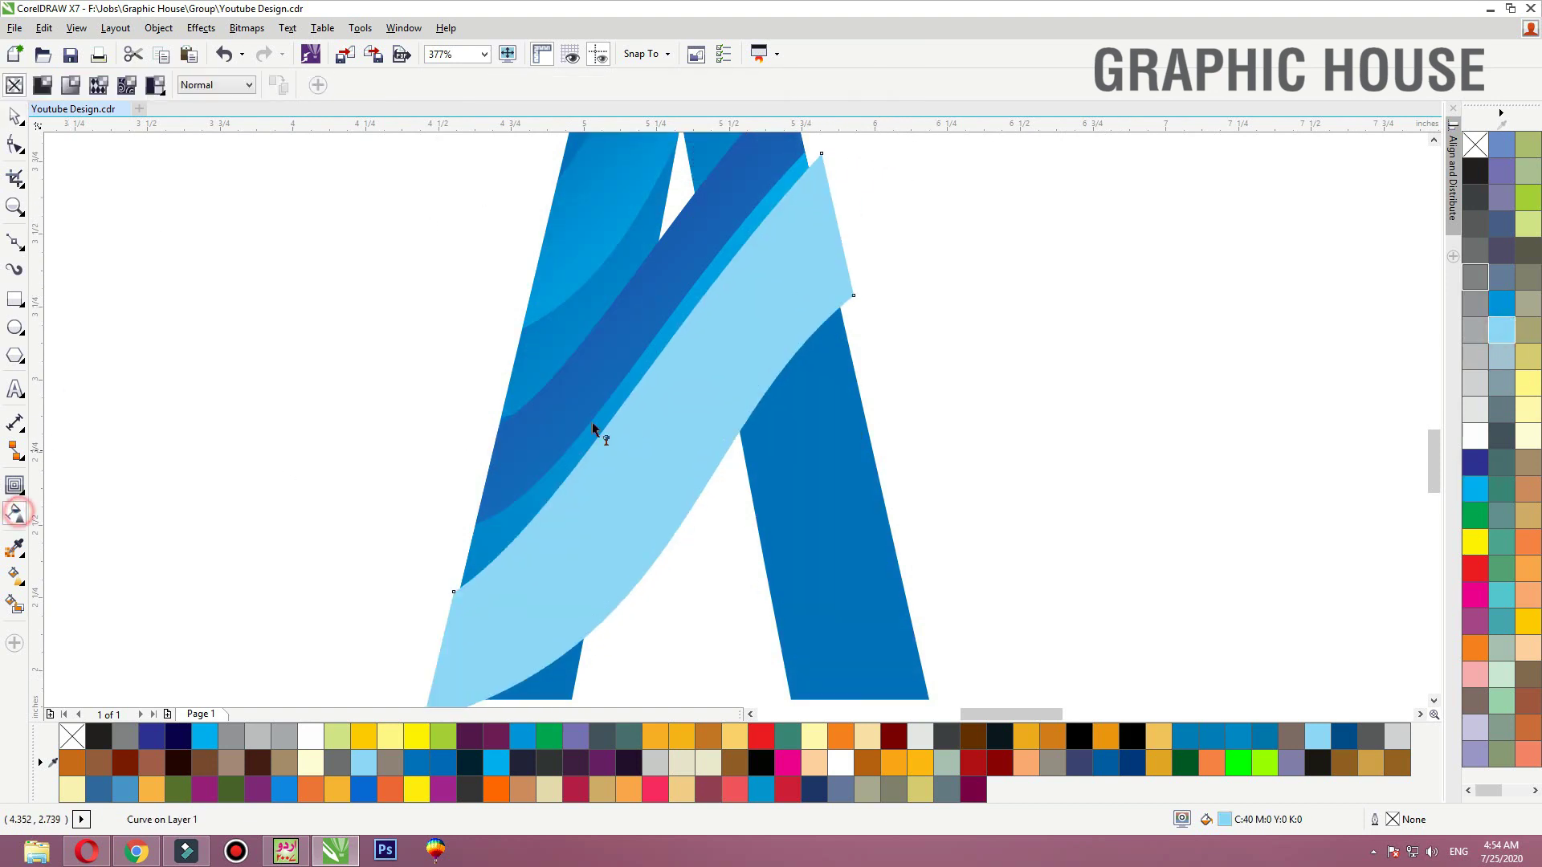
drag(728, 504, 699, 477)
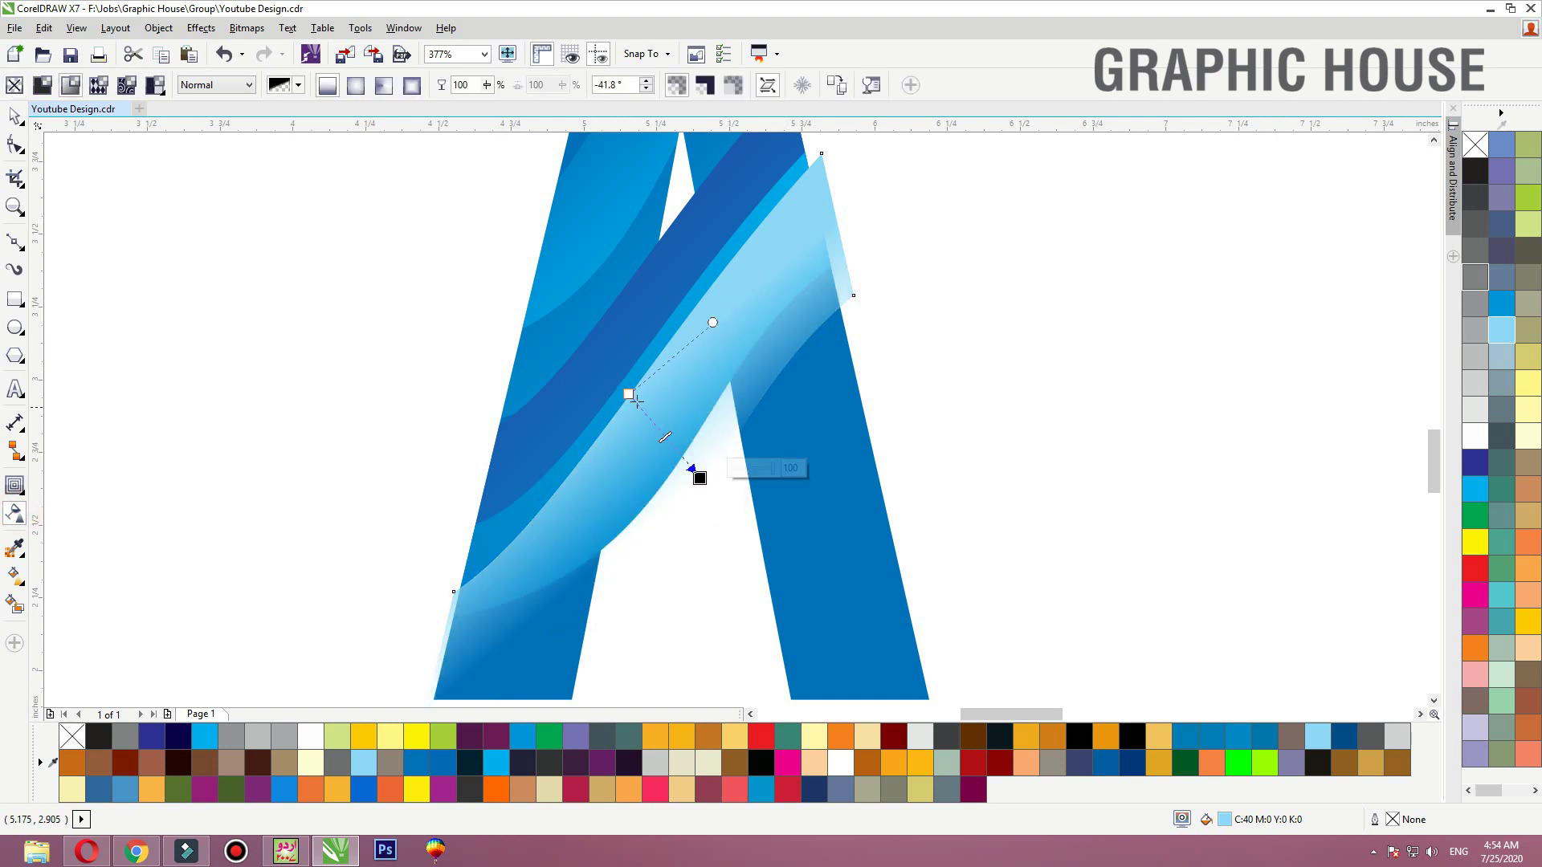
drag(631, 395, 593, 324)
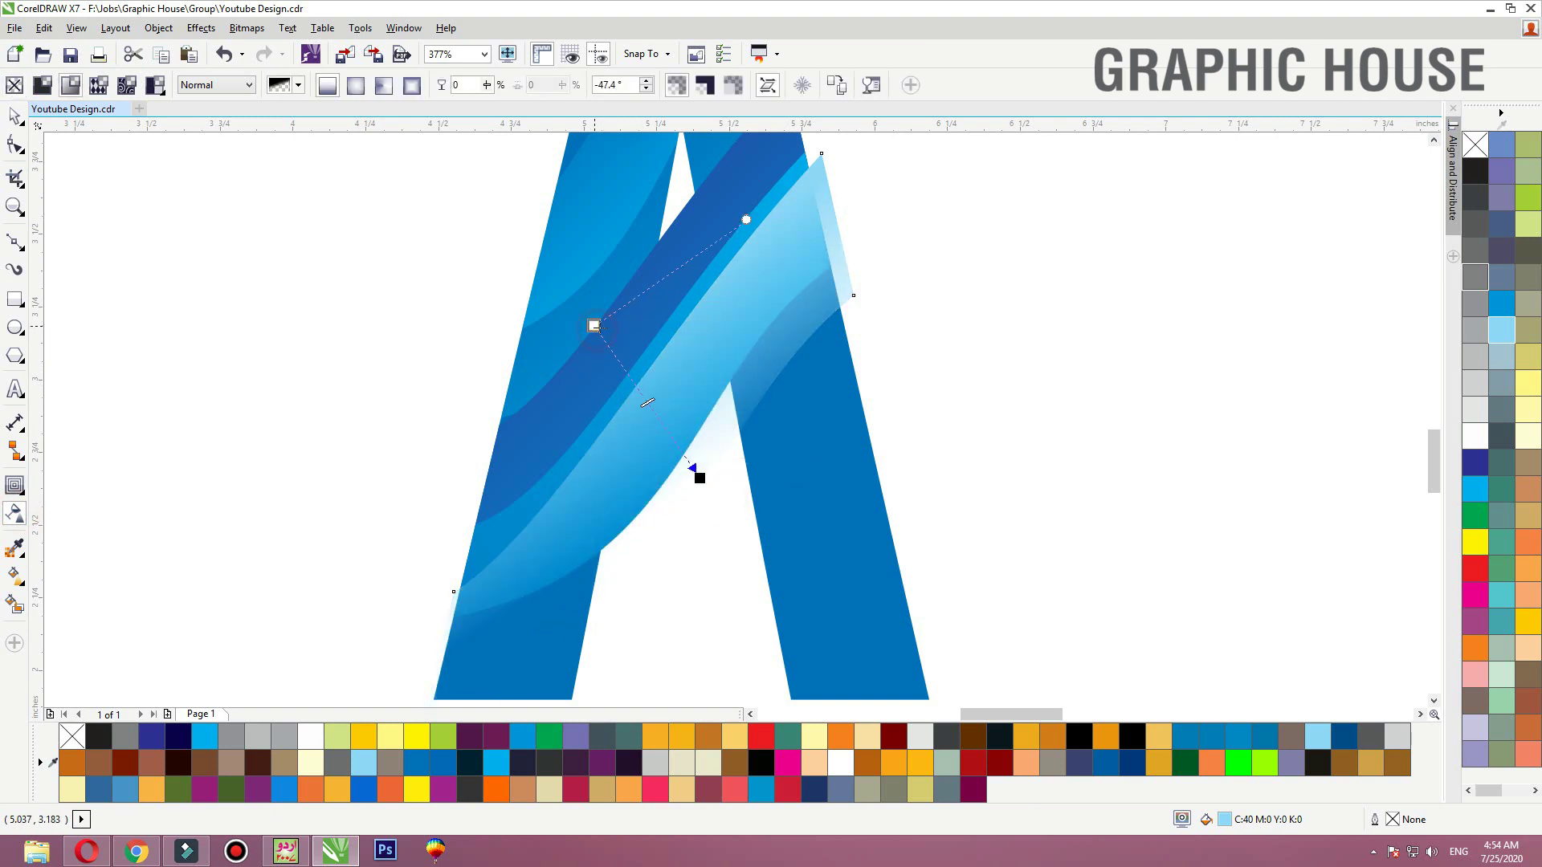
Place the transparent light blue band inside the cyan crossbar as a PowerClip
key(space)
right_click(839, 297)
click(867, 286)
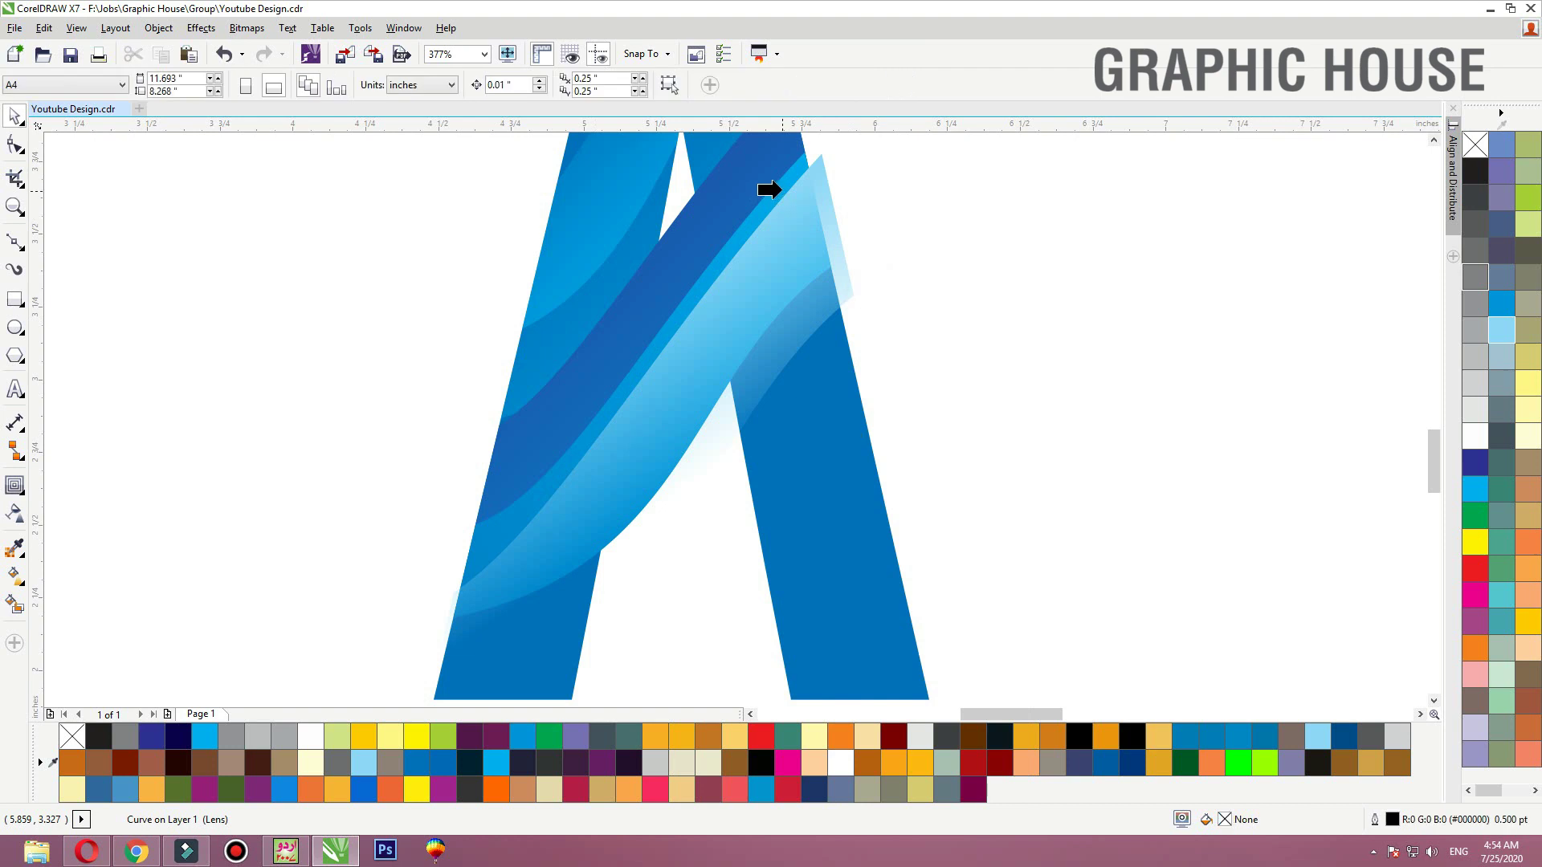
drag(763, 262, 657, 241)
key(ctrl+z)
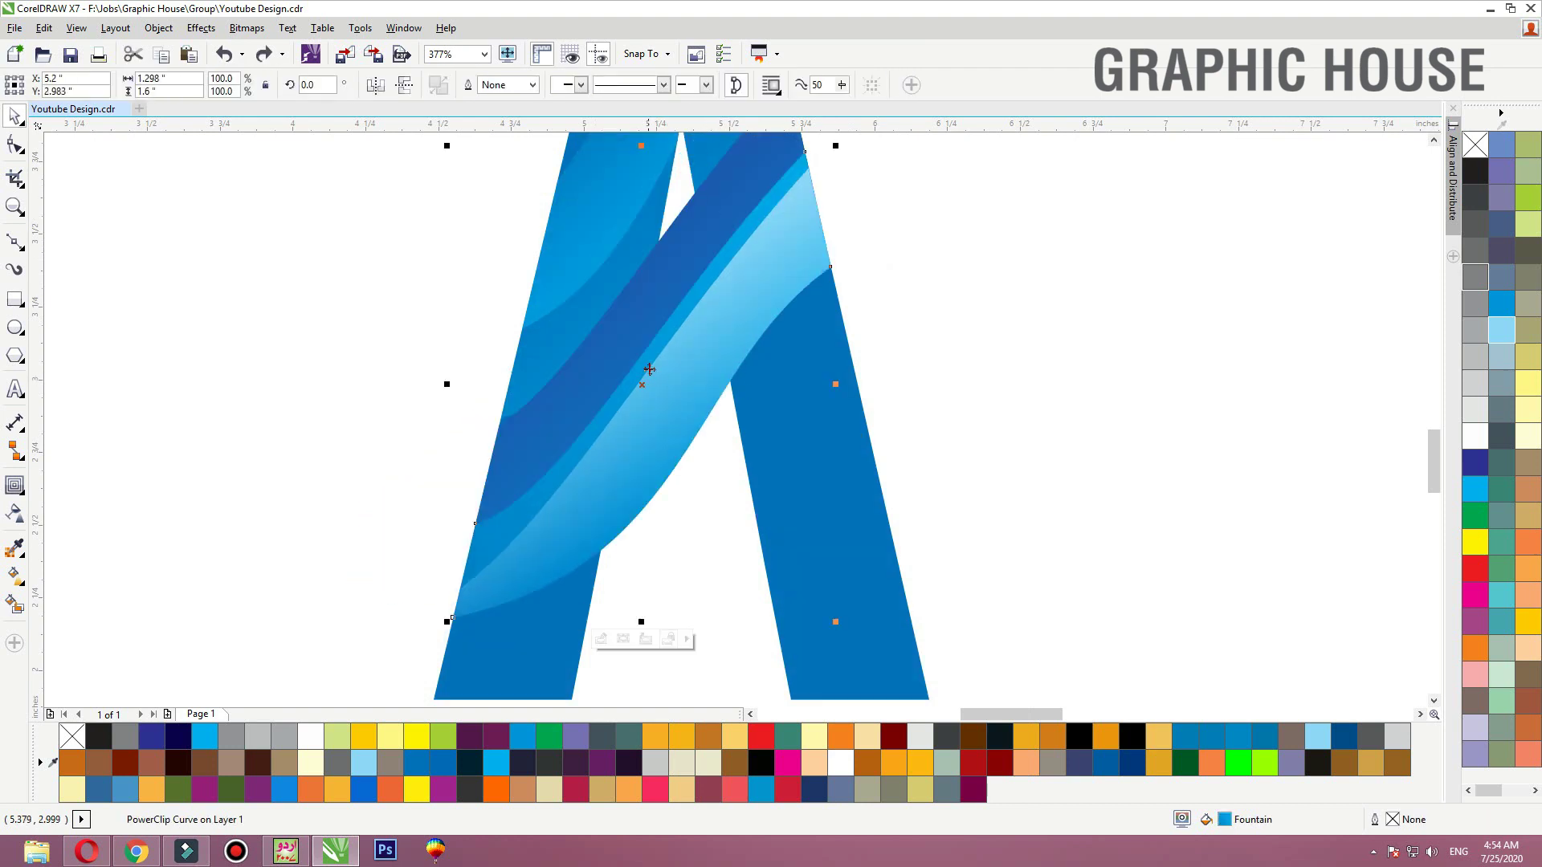
Edit the crossbar's PowerClip contents, reshaping the light blue band's upper edge and left end, and finish editing
double_click(551, 533)
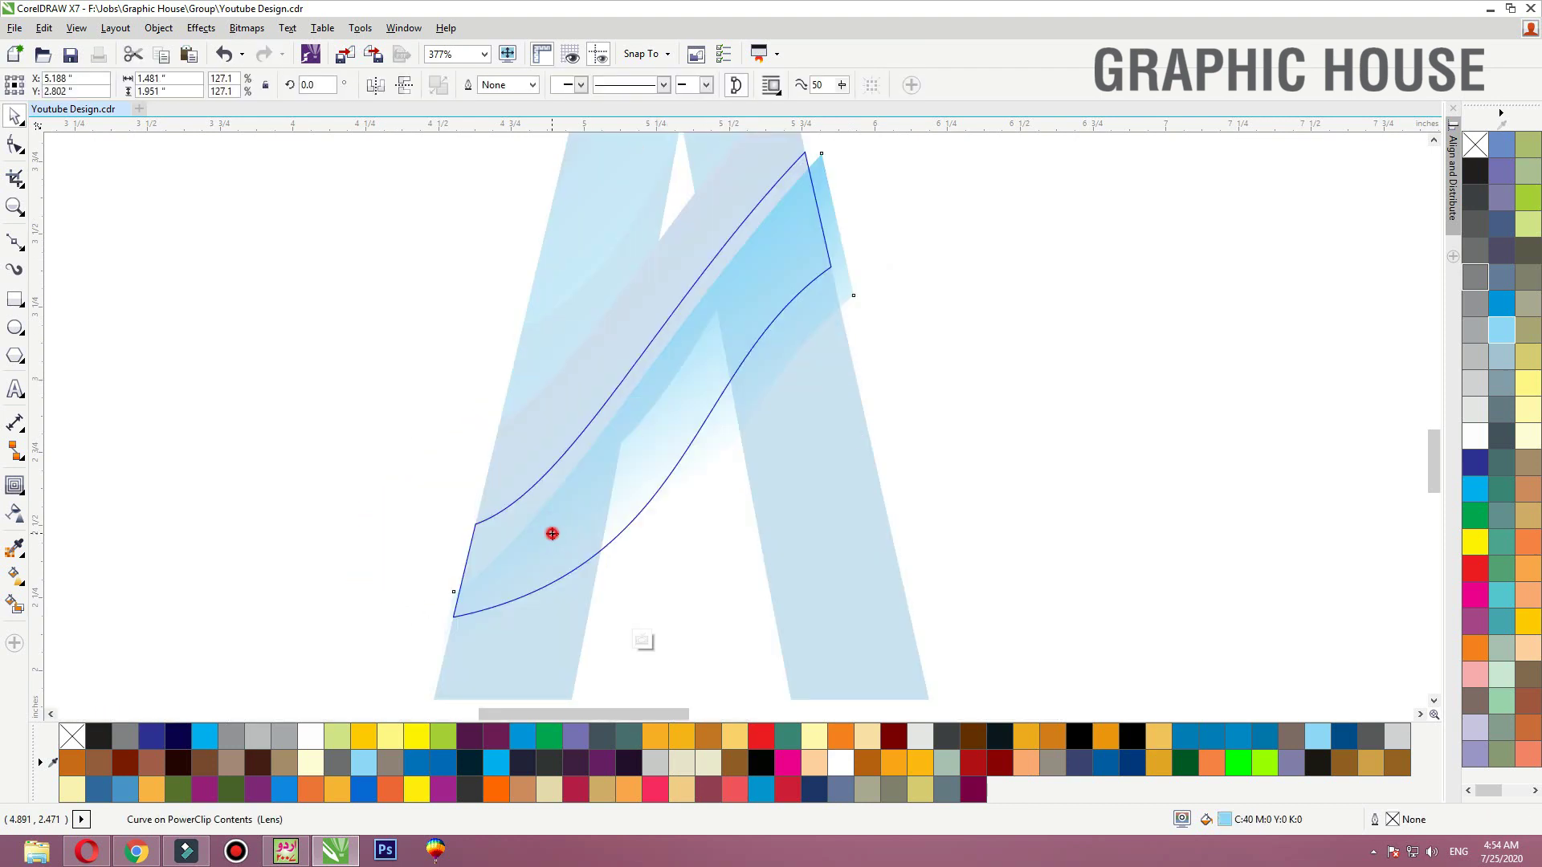
drag(373, 518, 455, 576)
drag(617, 409, 636, 428)
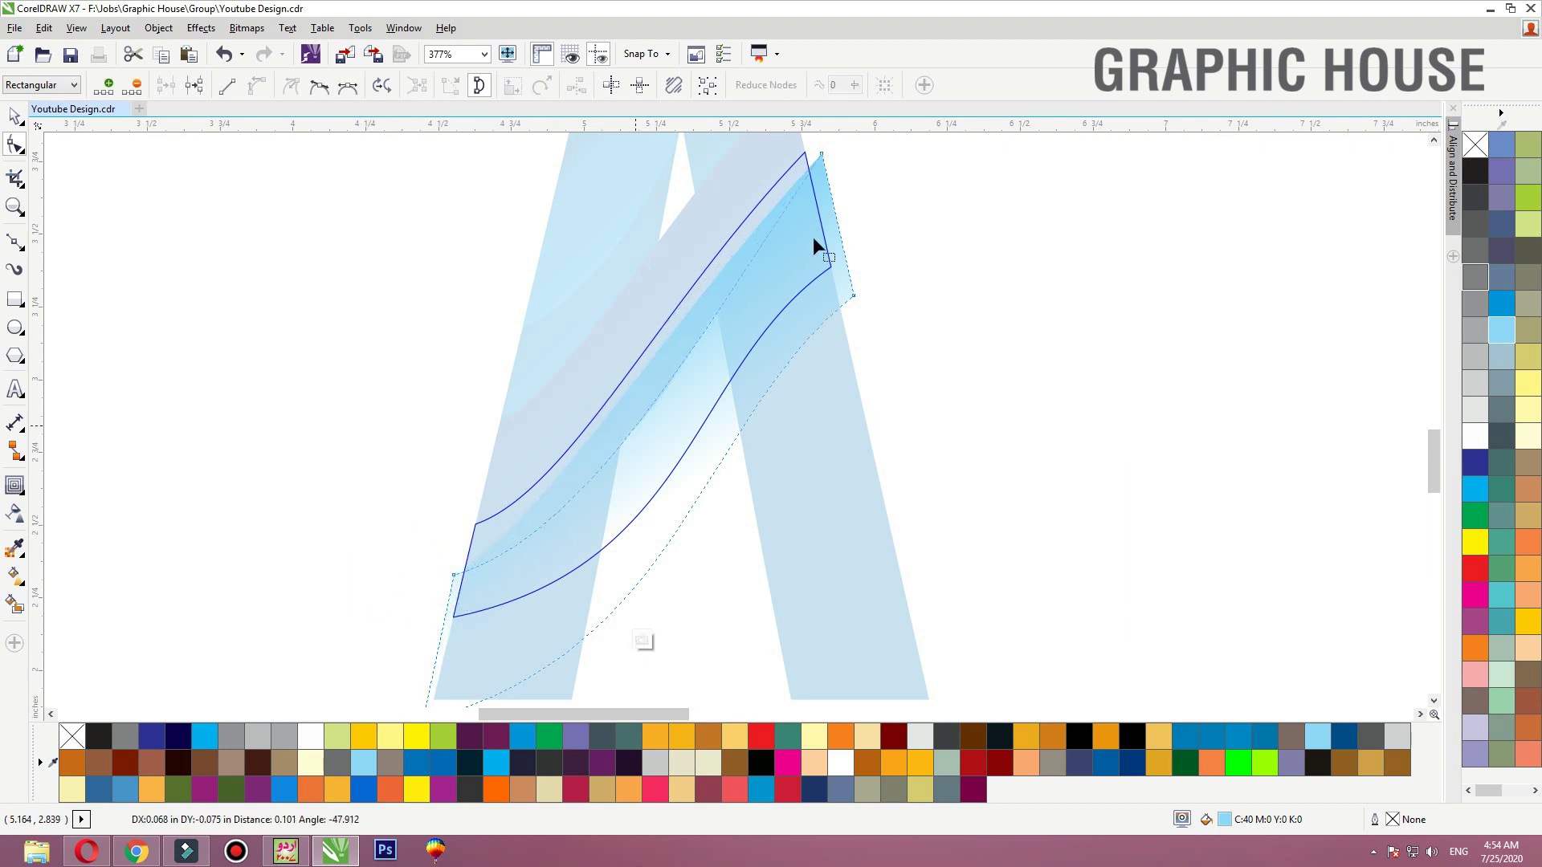
key(space)
ctrl+click(340, 442)
click(893, 430)
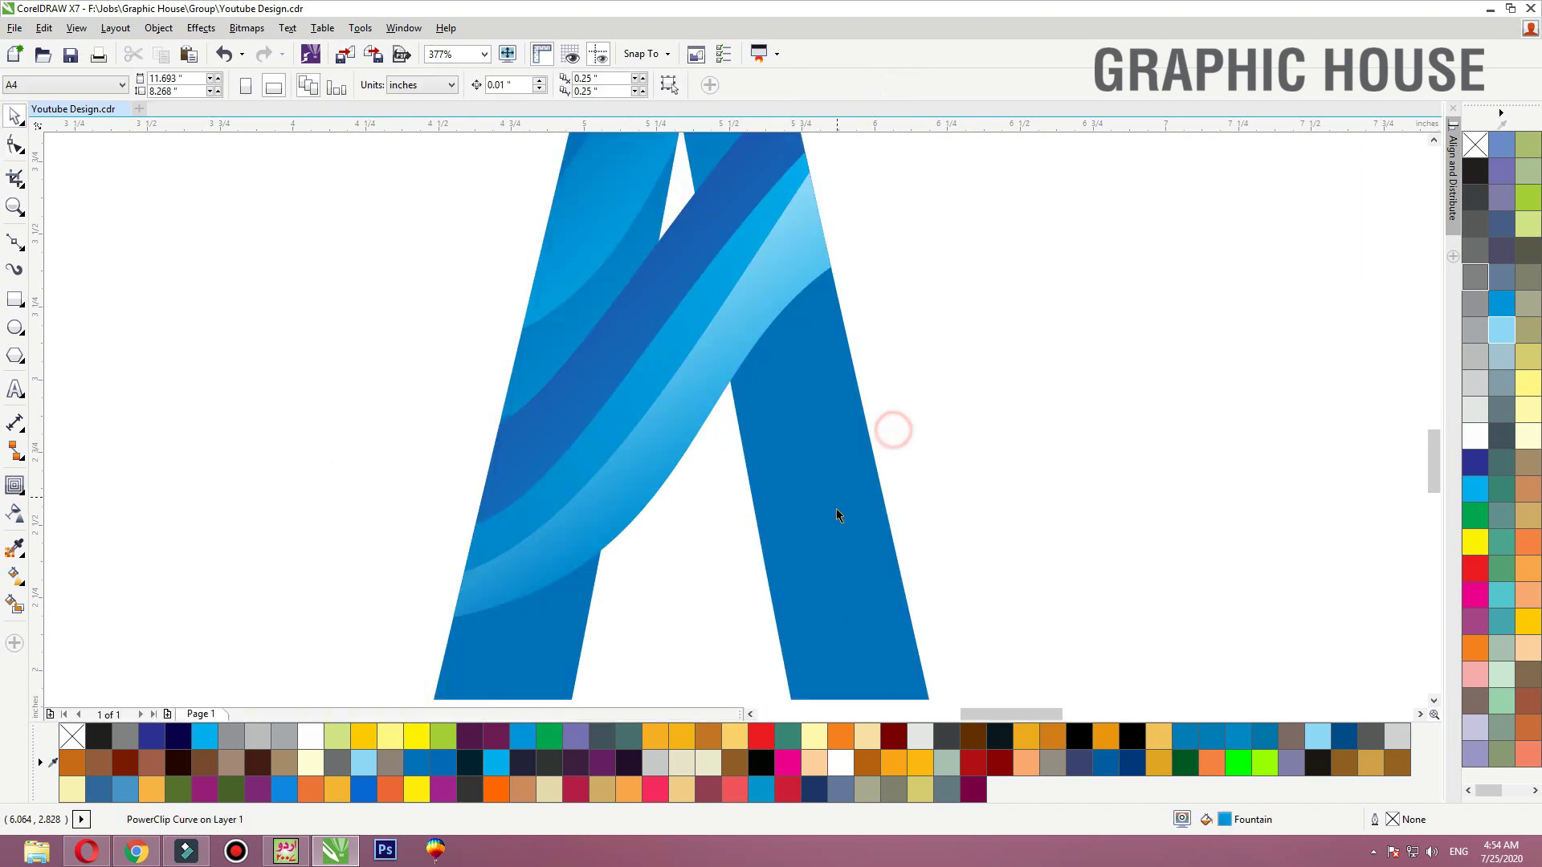
Open the A's PowerClip contents and scale the grouped upper bands down to 59%, about 0.798 by 1.15 inches
scroll(838, 514, down, 2)
drag(944, 593, 900, 488)
click(668, 343)
scroll(785, 399, up, 3)
double_click(761, 364)
click(1076, 262)
scroll(805, 407, down, 2)
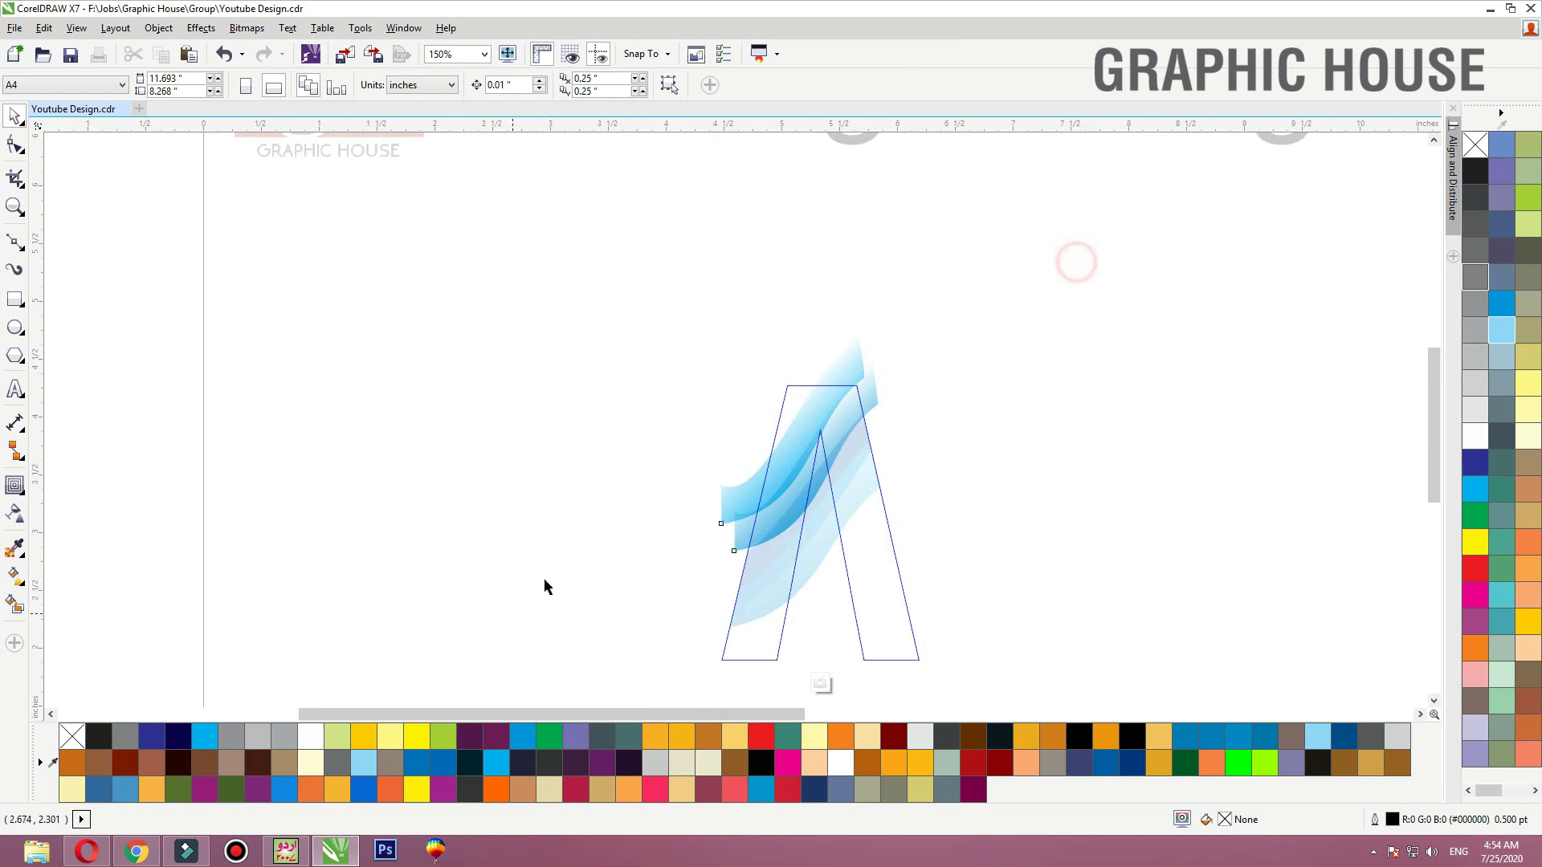
click(876, 339)
drag(882, 321, 859, 342)
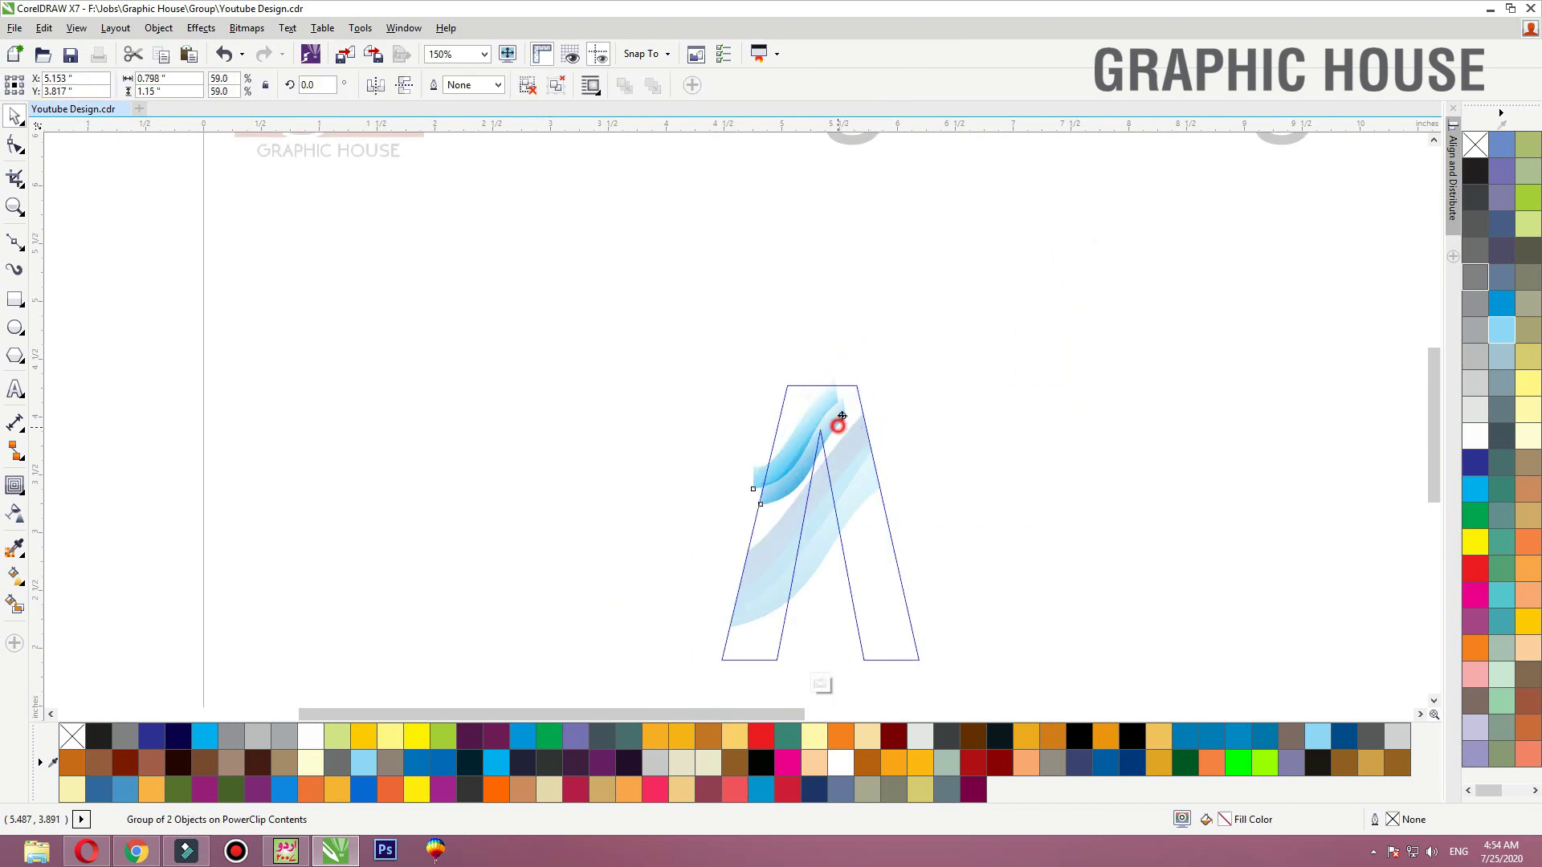
Fit the reduced upper bands across the top of the A, enlarging them slightly, and finish editing the PowerClip
scroll(925, 408, up, 2)
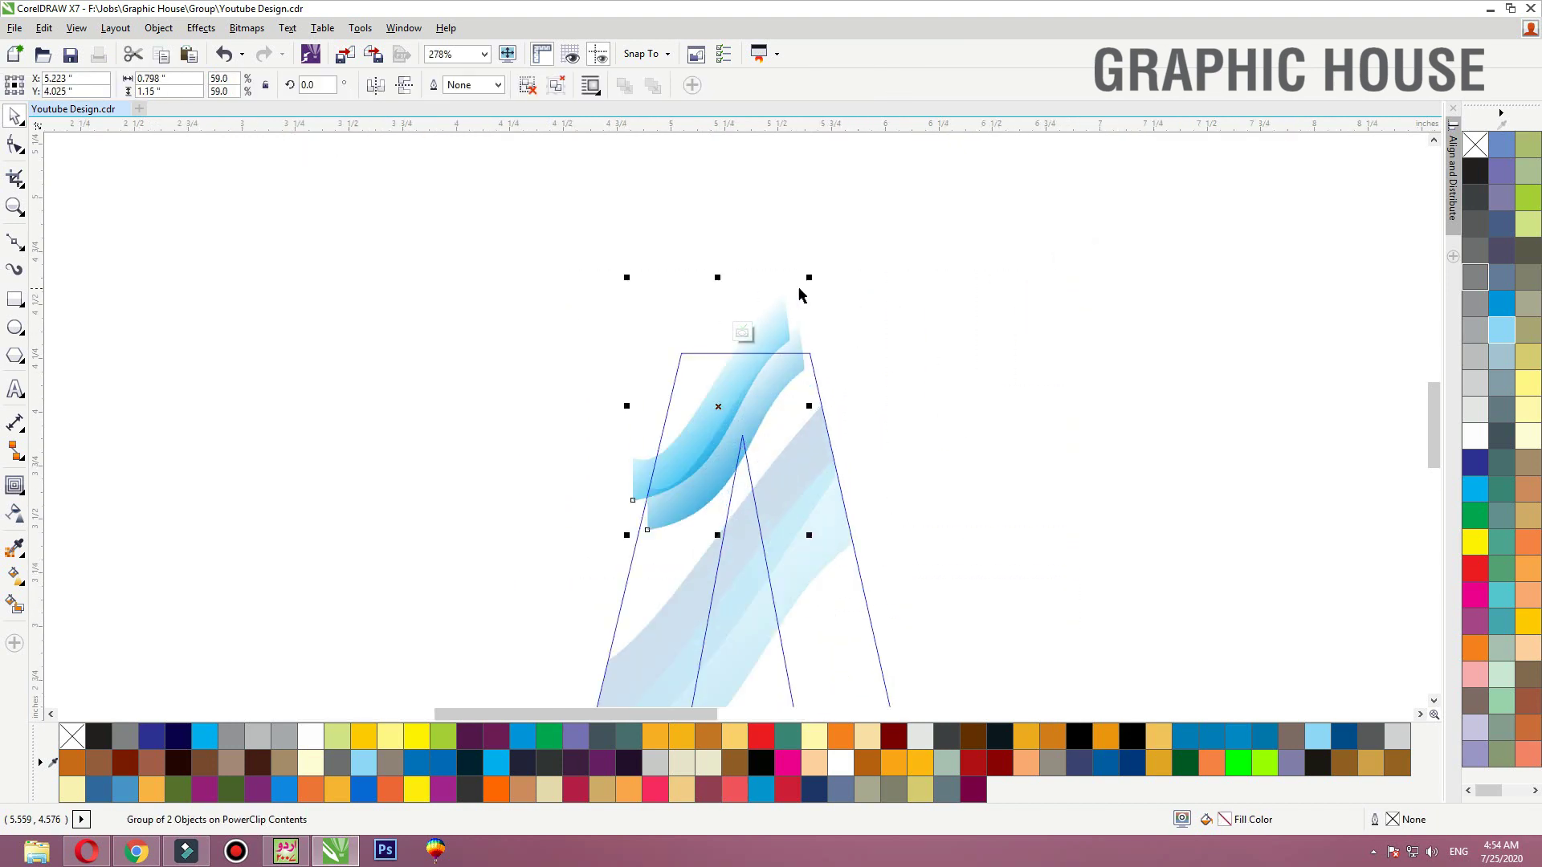
mouse_move(808, 279)
mouse_down()
mouse_move(821, 261)
mouse_move(833, 288)
mouse_up()
click(786, 314)
ctrl+click(884, 278)
click(938, 278)
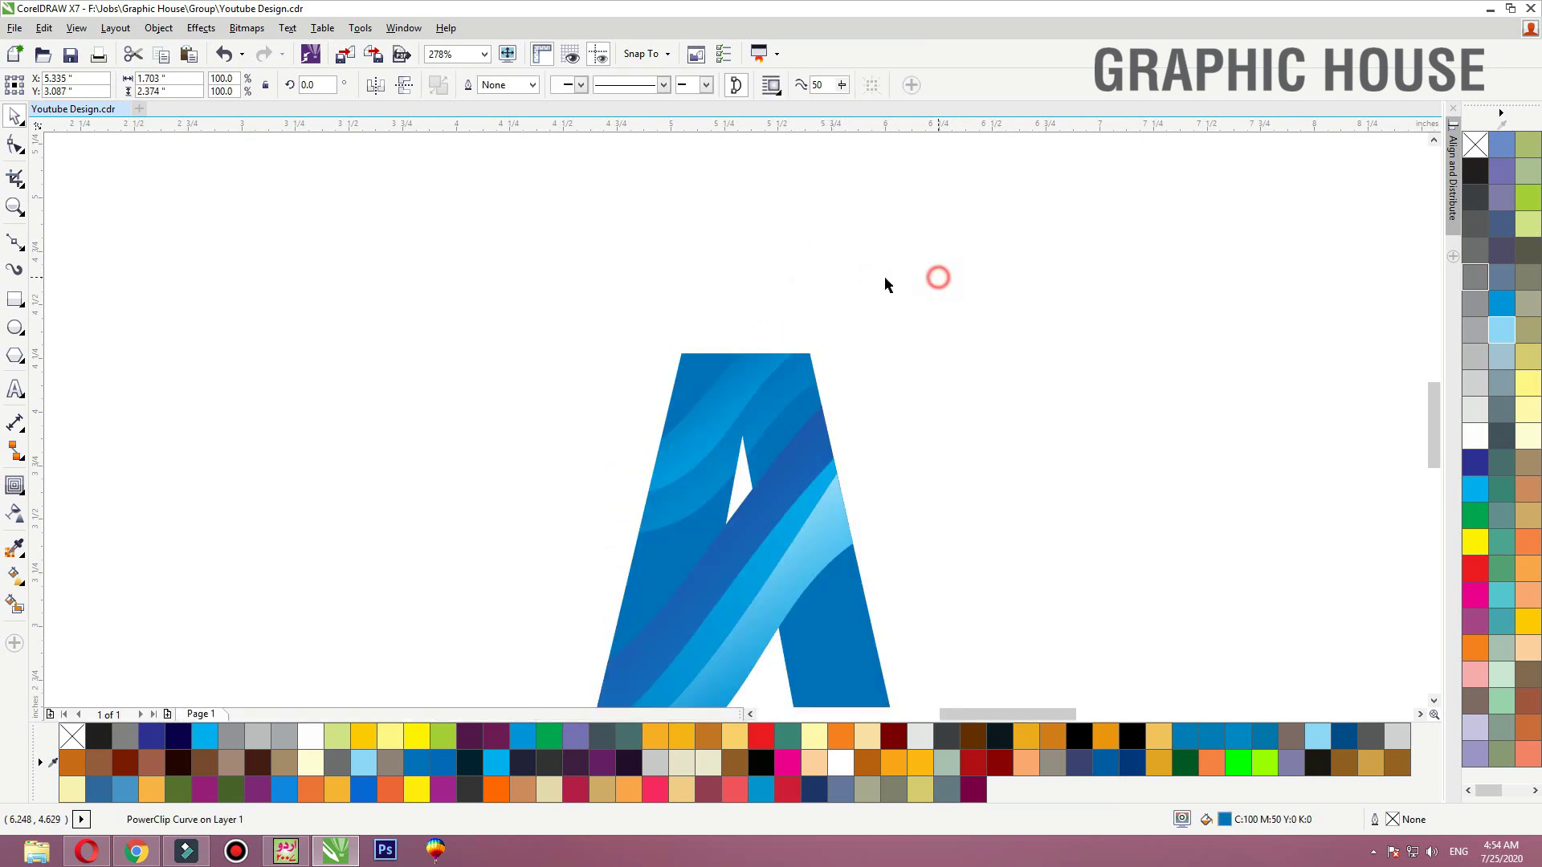
click(885, 277)
scroll(546, 321, down, 2)
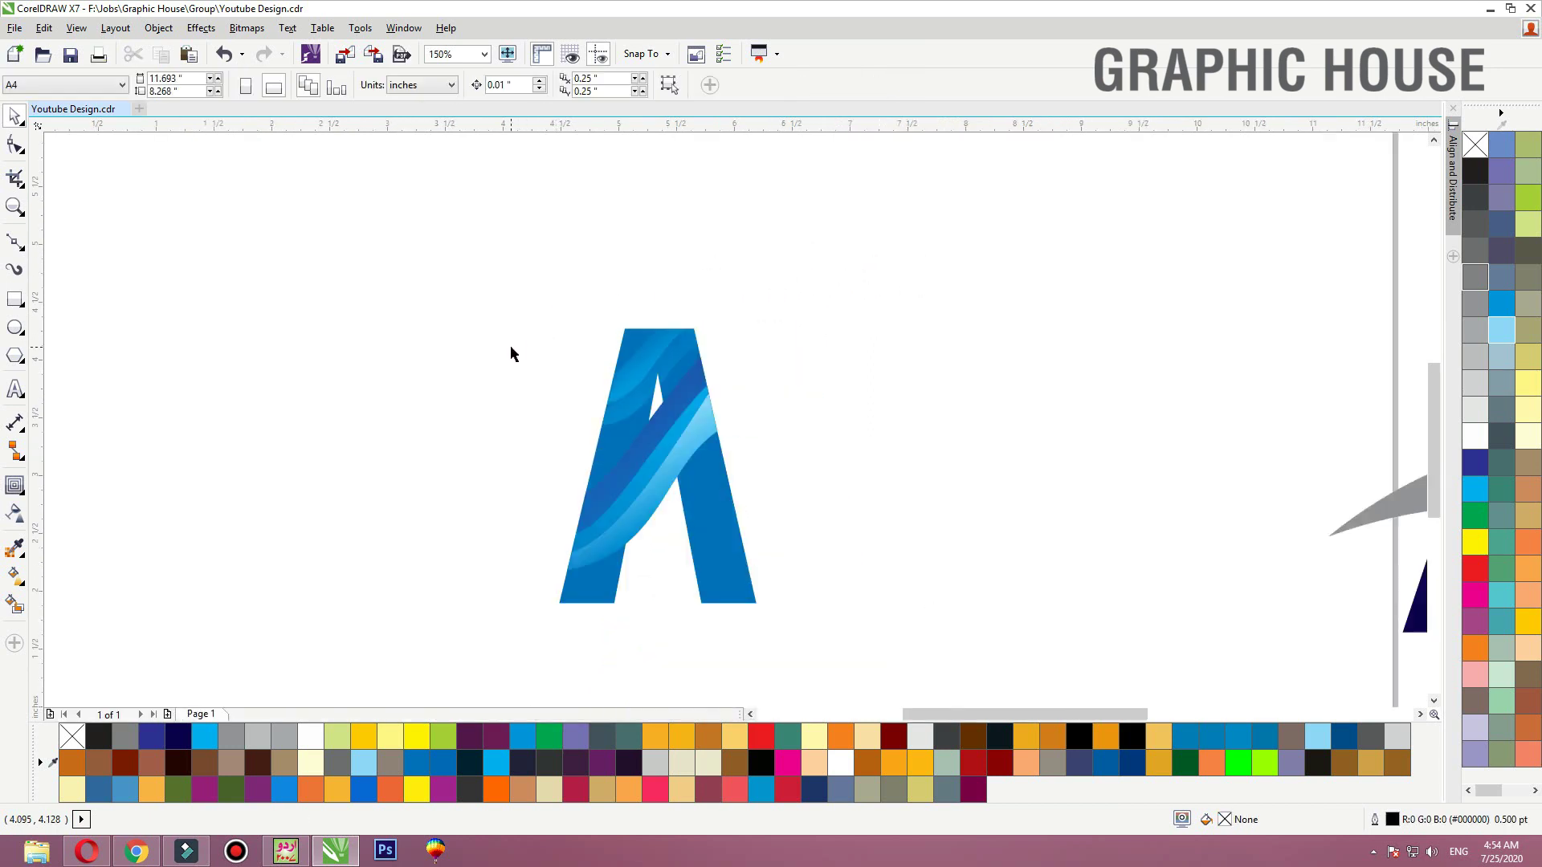
Move the finished blue A off the page to the area with the other sample logos
scroll(490, 344, down, 2)
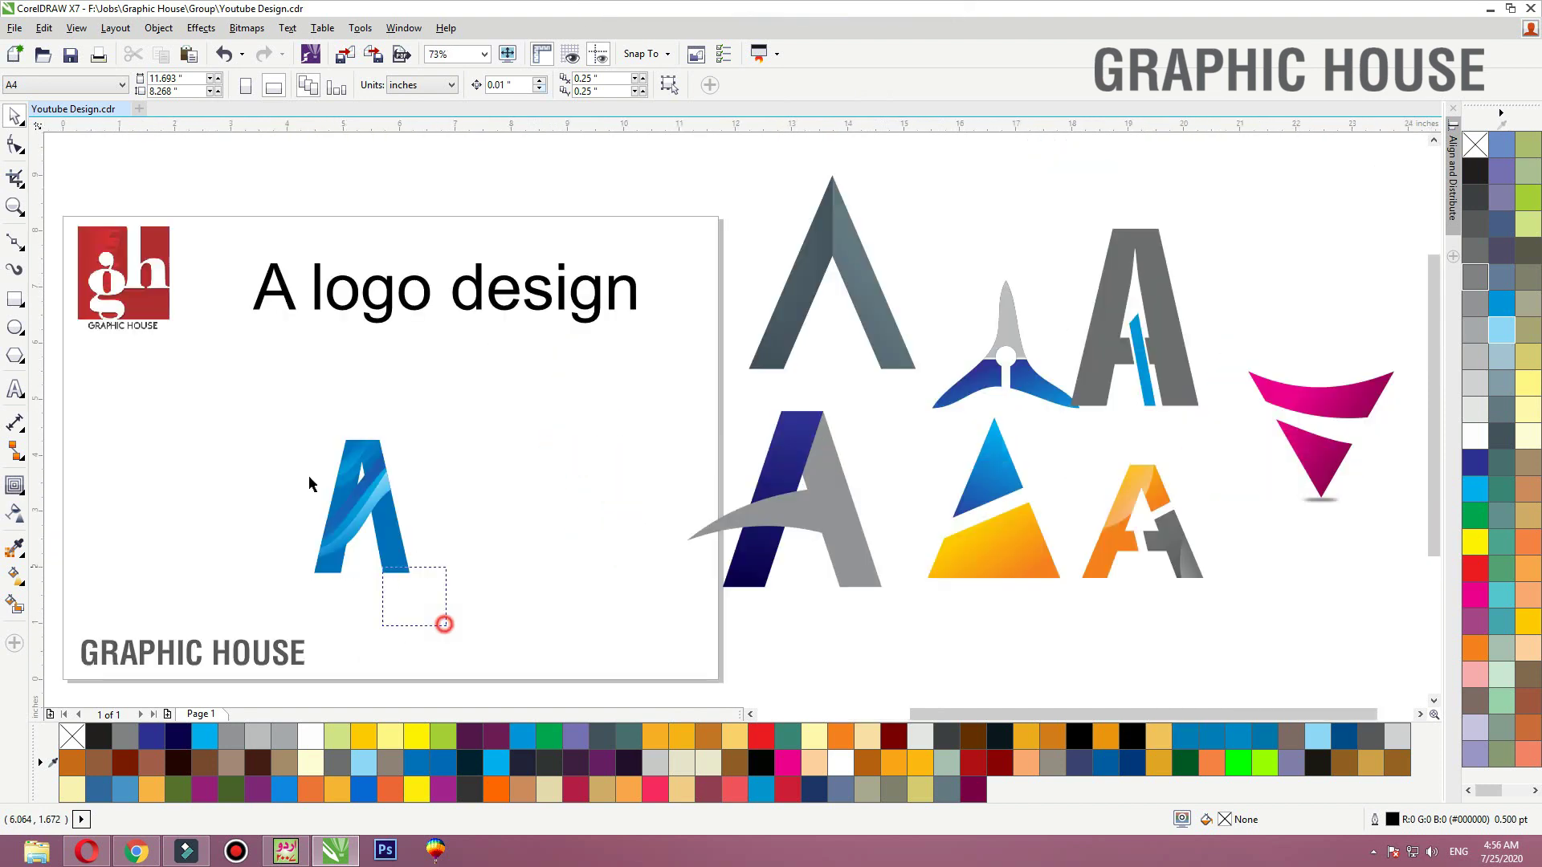
drag(308, 476, 290, 432)
drag(370, 503, 986, 169)
click(544, 408)
Draw a tall rectangle about 0.896 by 3.577 inches on the empty page
key(F2)
drag(658, 330, 101, 625)
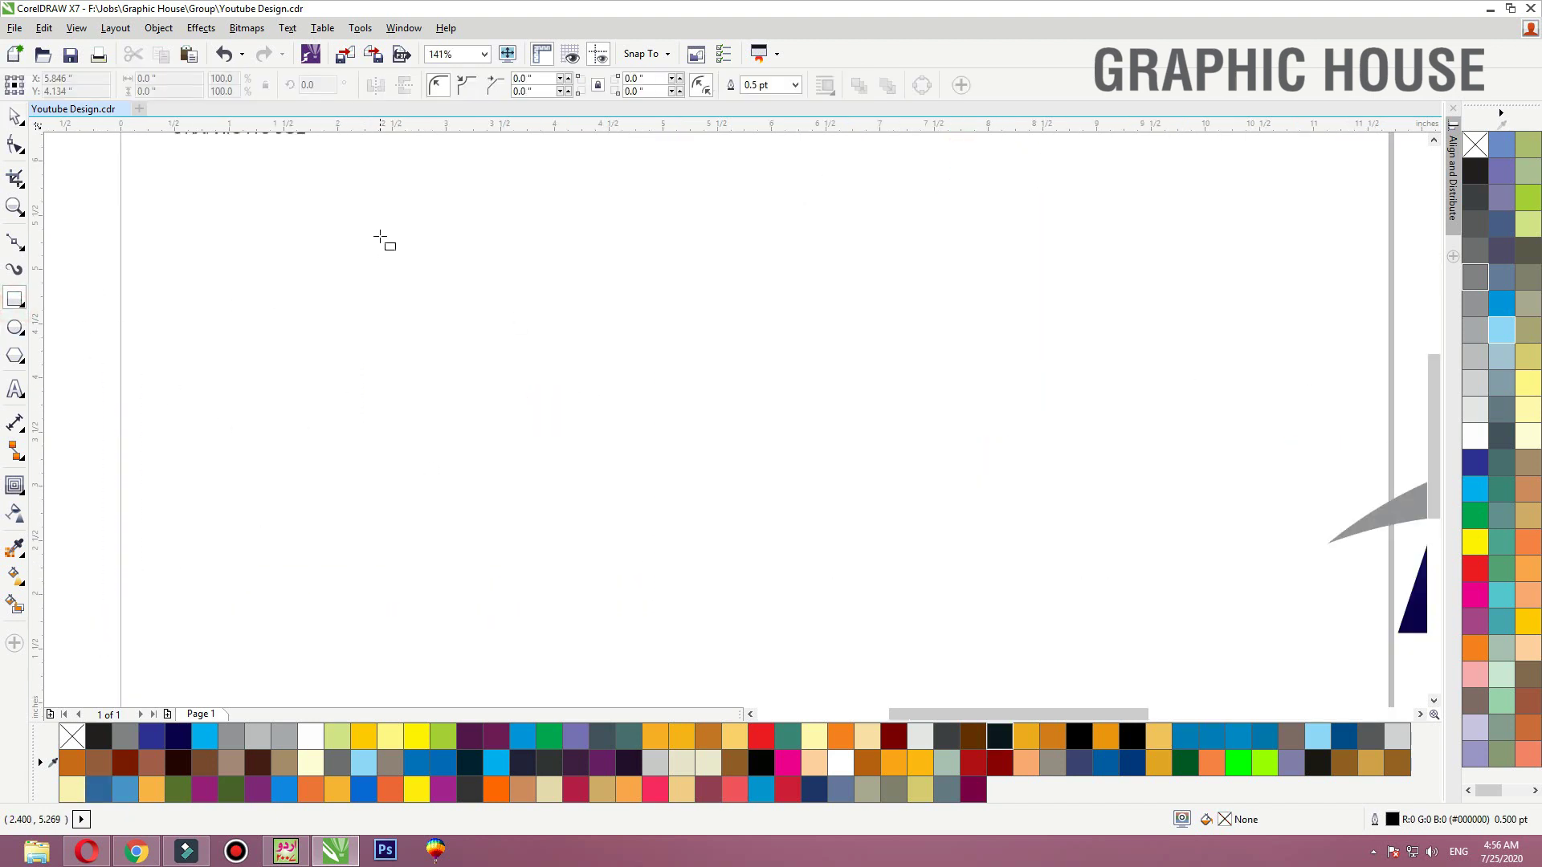
mouse_move(382, 237)
mouse_down()
mouse_move(499, 554)
mouse_move(506, 602)
mouse_move(479, 626)
mouse_up()
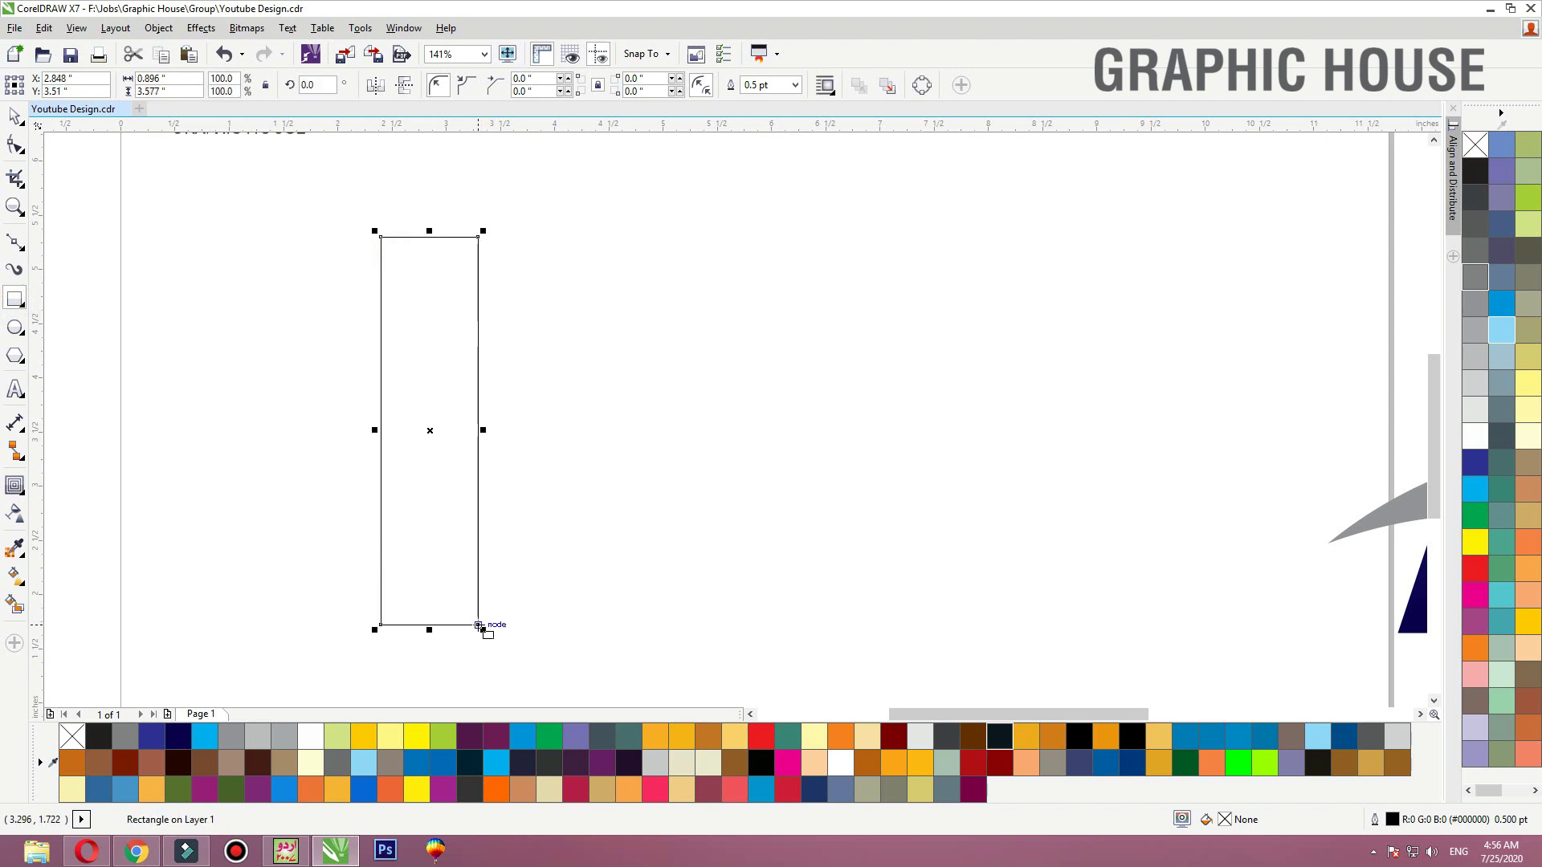
Round all corners of the rectangle to a 0.448-inch radius so both ends are semicircular
key(F10)
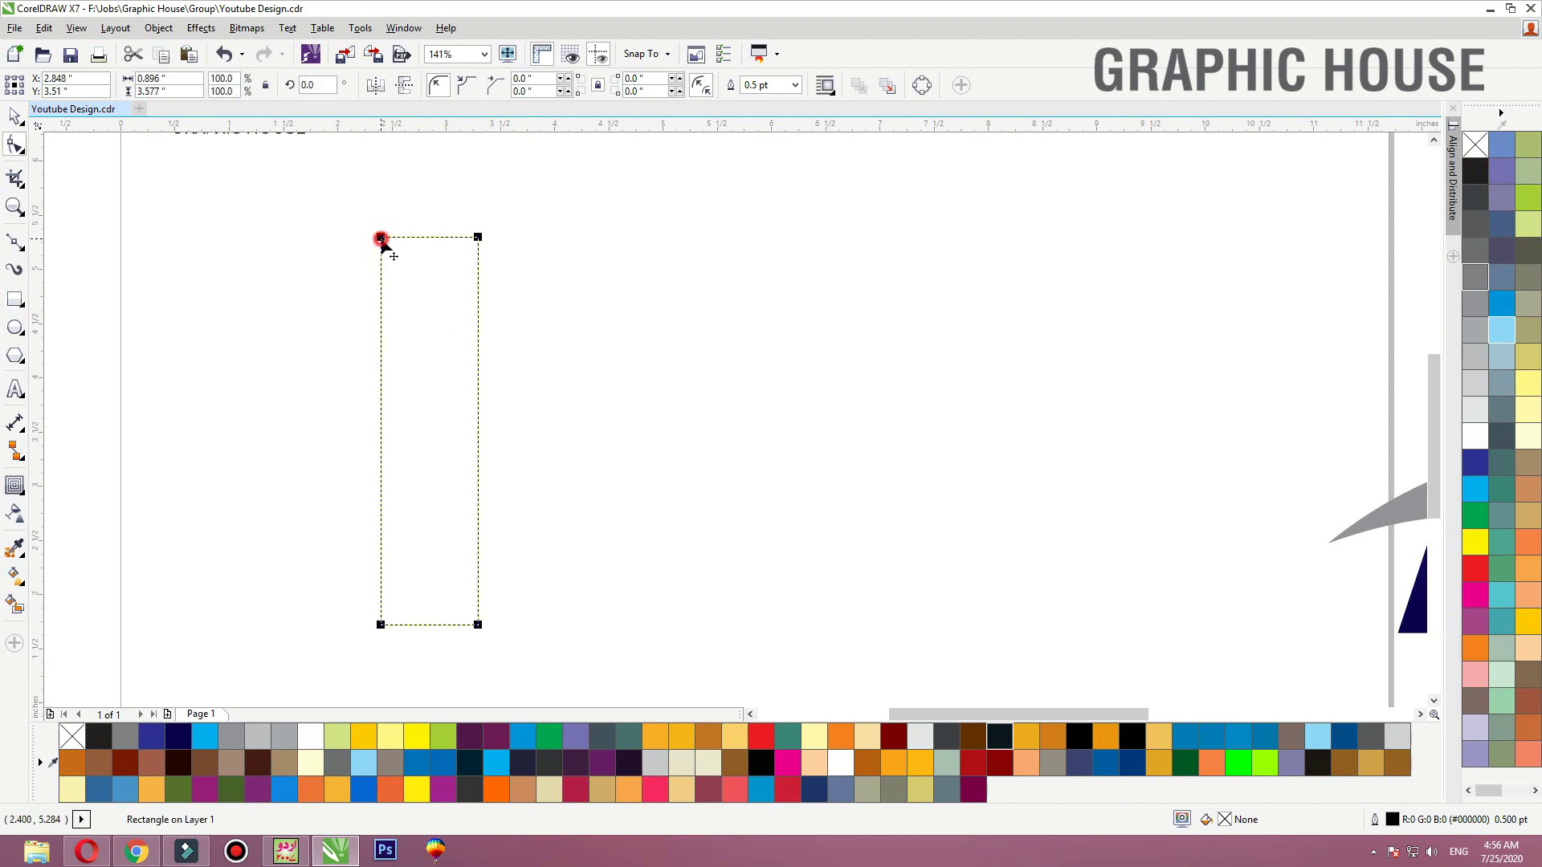
drag(382, 240, 433, 239)
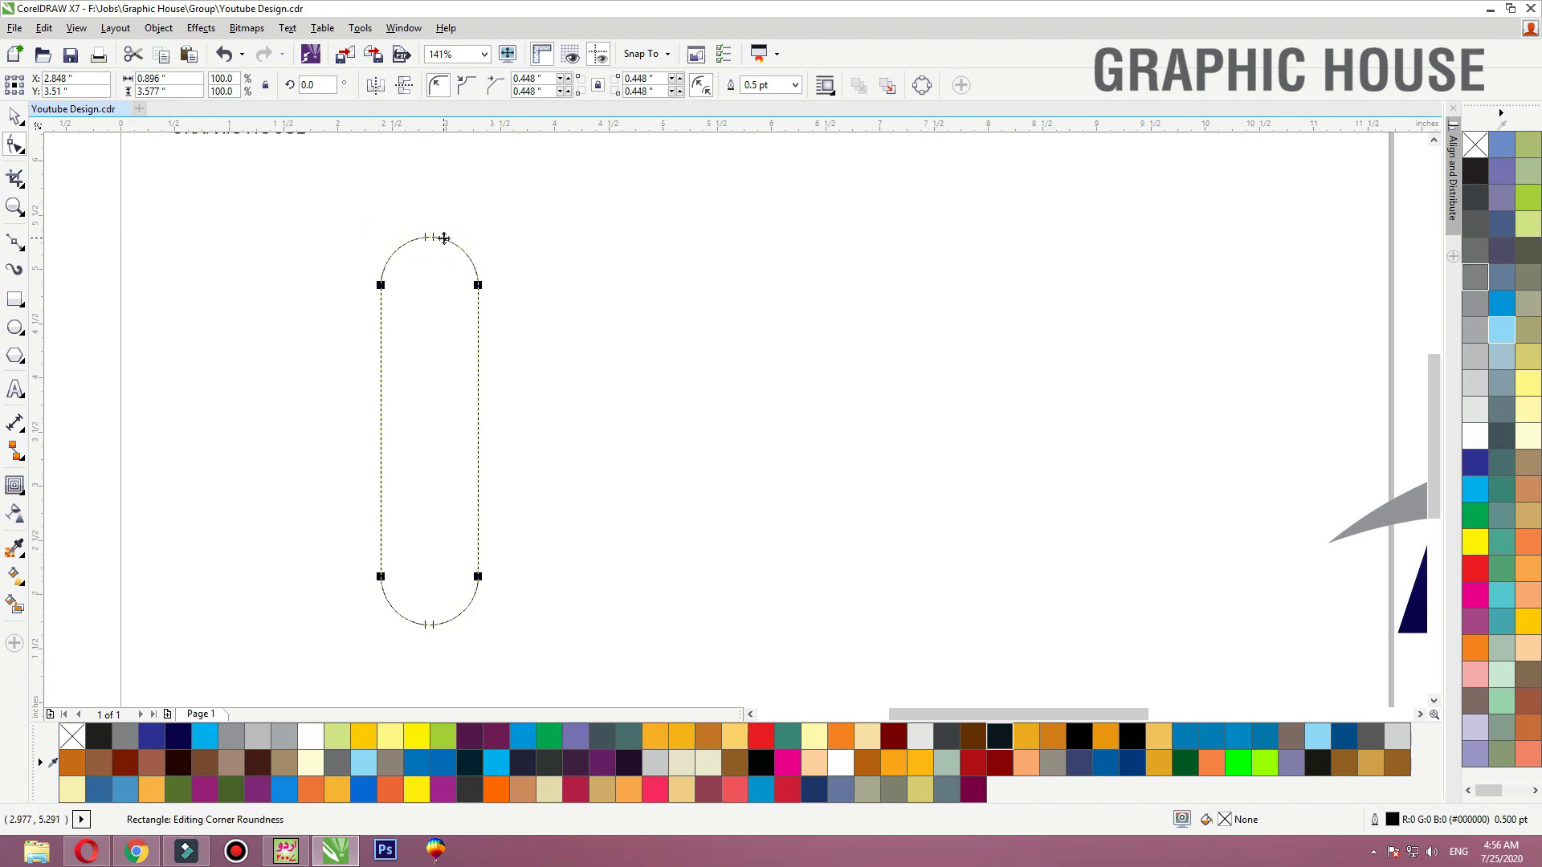
key(space)
key(space)
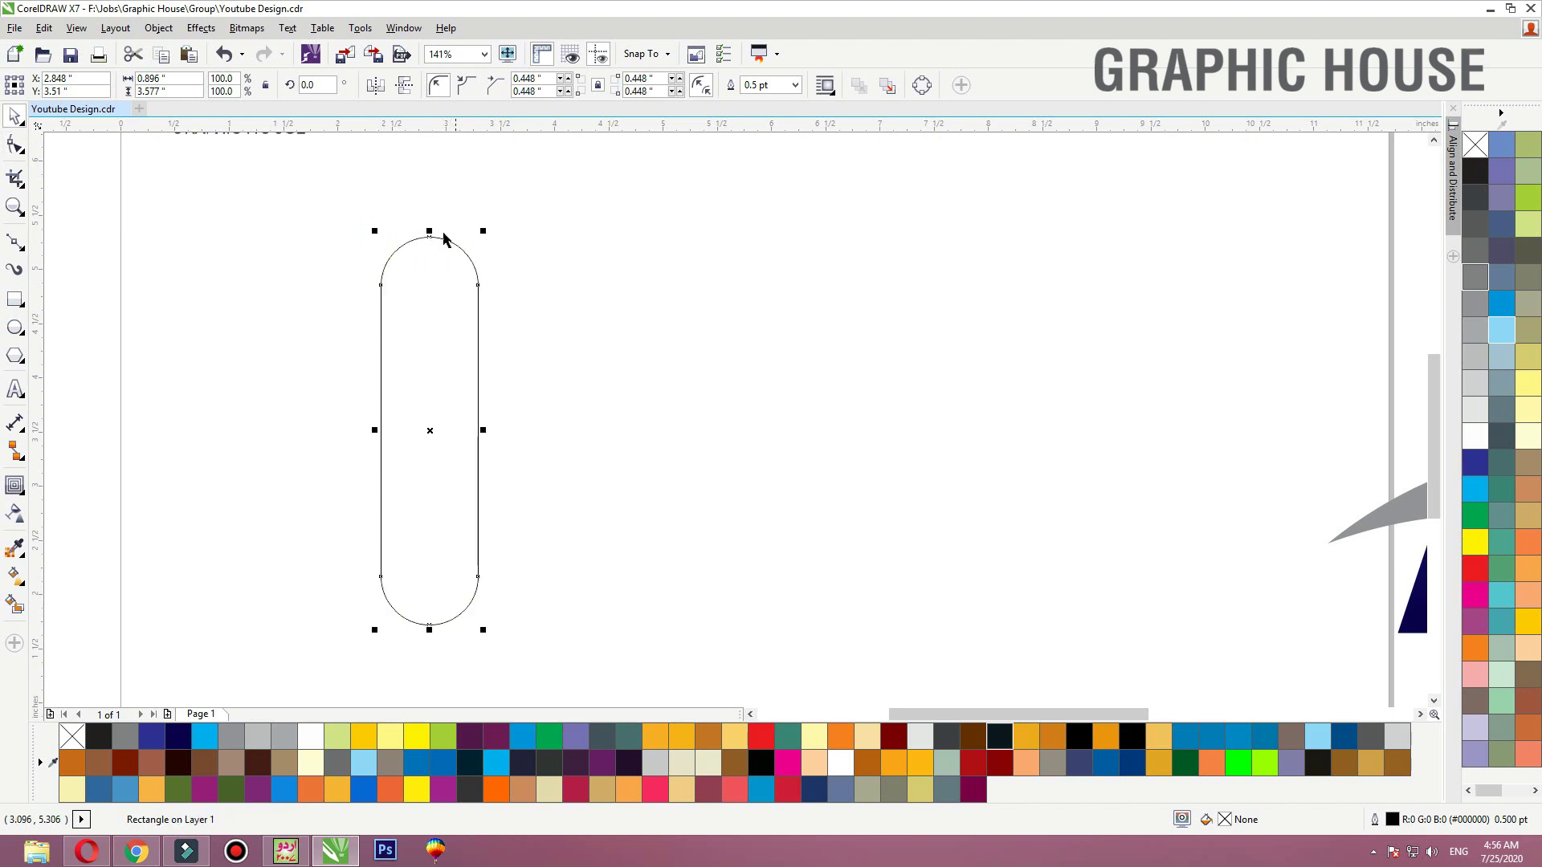
Skew the rounded bar to the right until it is about 2.114 inches wide
click(429, 239)
click(430, 234)
drag(444, 234, 604, 248)
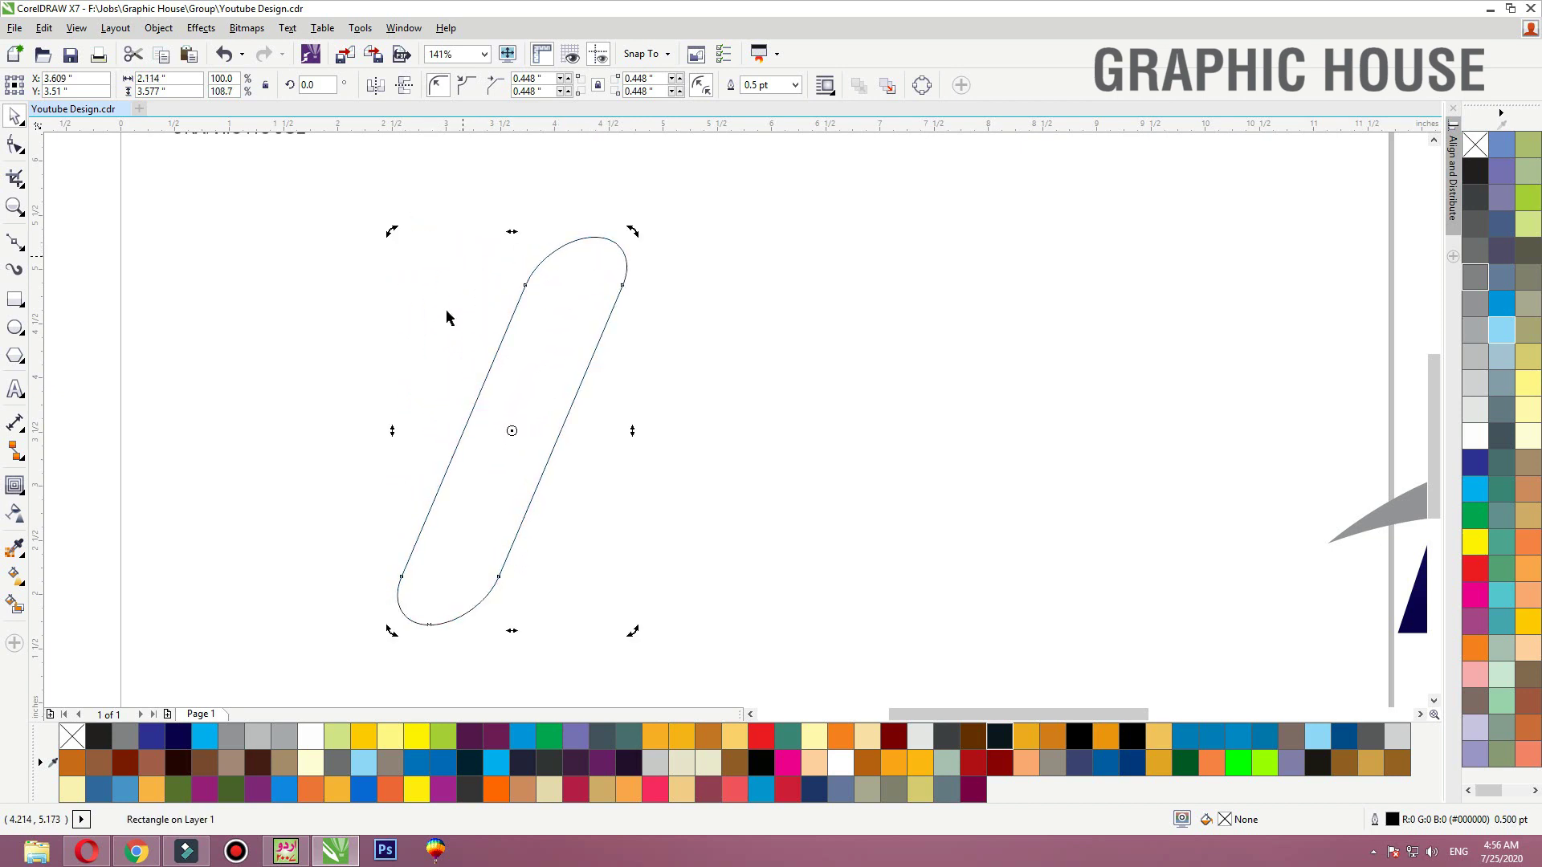
Create a mirrored copy of the slanted bar and move it left so the two rounded tops overlap
click(477, 405)
drag(393, 430, 715, 434)
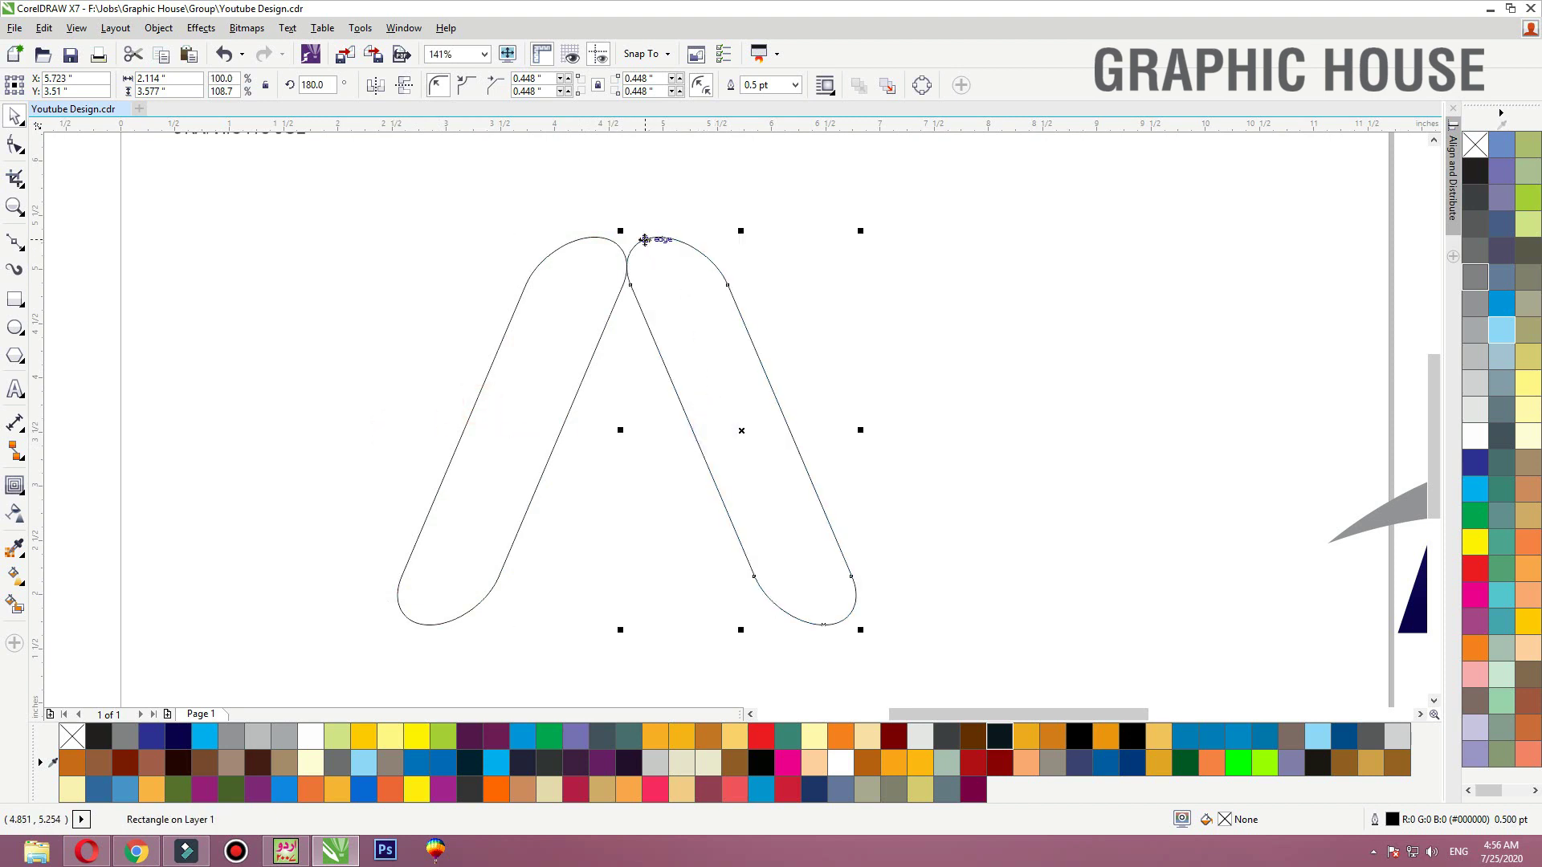
drag(644, 239, 541, 266)
Weld the two overlapping bars into one A-shaped outline about 3.606 by 3.577 inches
shift+click(534, 265)
key(ctrl+z)
click(473, 86)
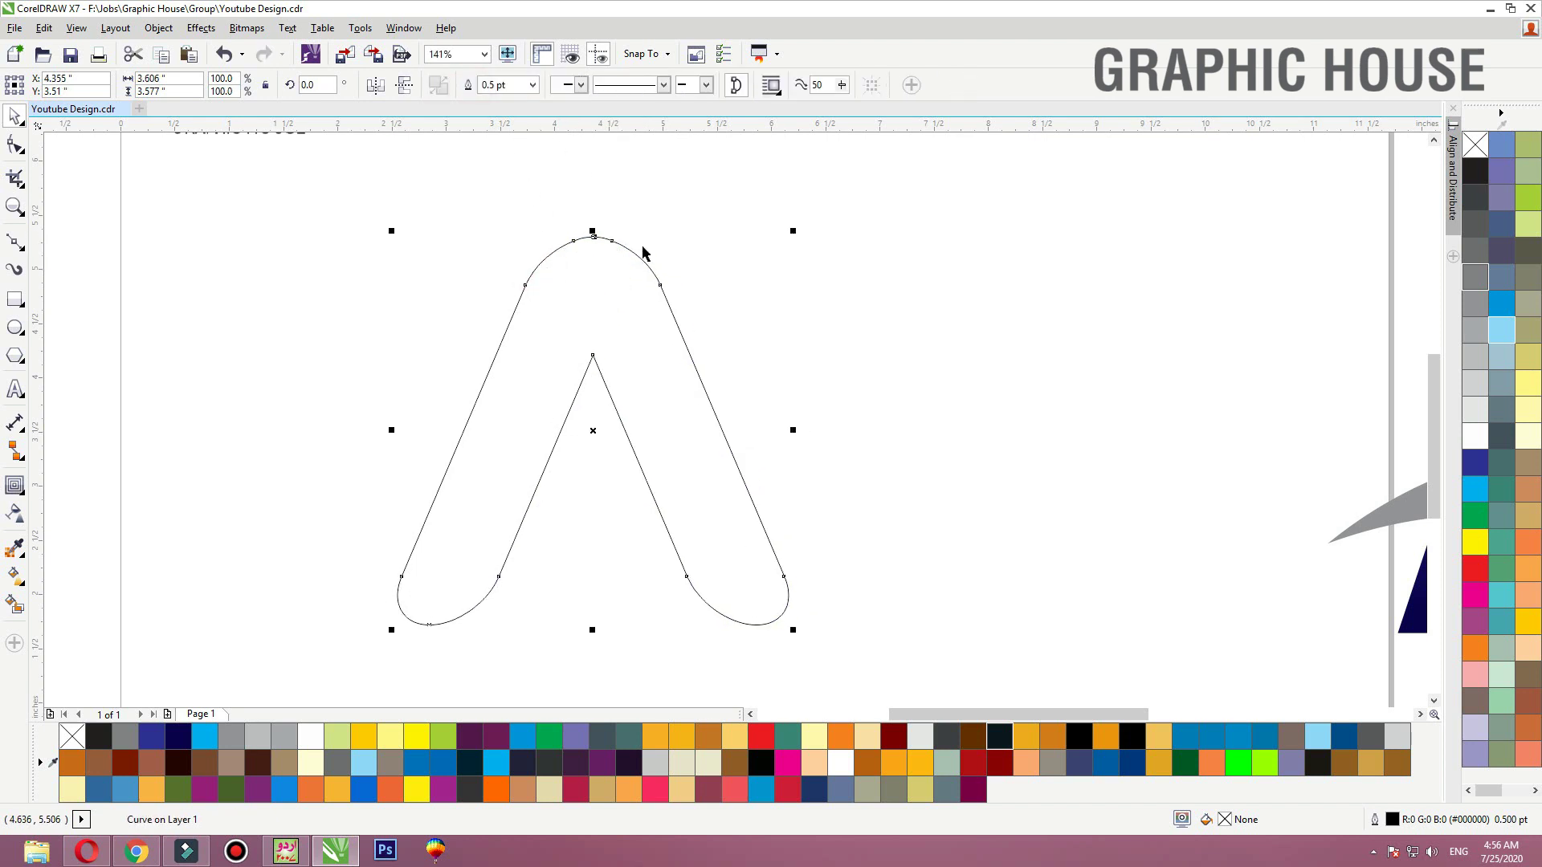
Shift the A outline slightly right and delete the extra nodes at its rounded top
drag(645, 259, 667, 257)
key(F10)
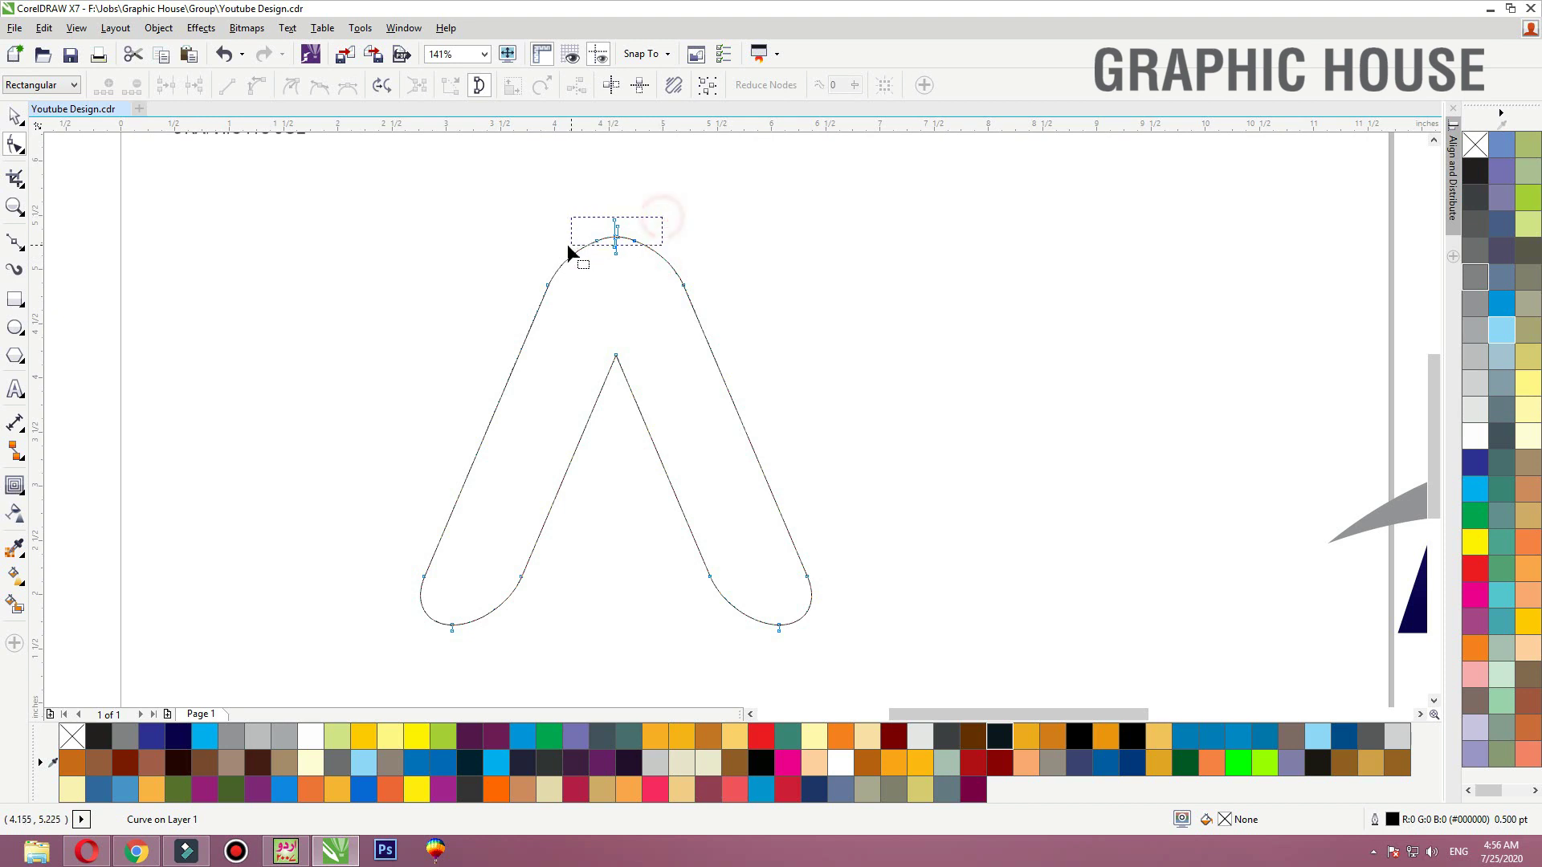
drag(567, 244, 565, 246)
key(Delete)
Lengthen the A's right leg by moving its bottom nodes down and outward along the slant
drag(671, 605, 360, 665)
scroll(517, 389, down, 2)
scroll(565, 556, up, 3)
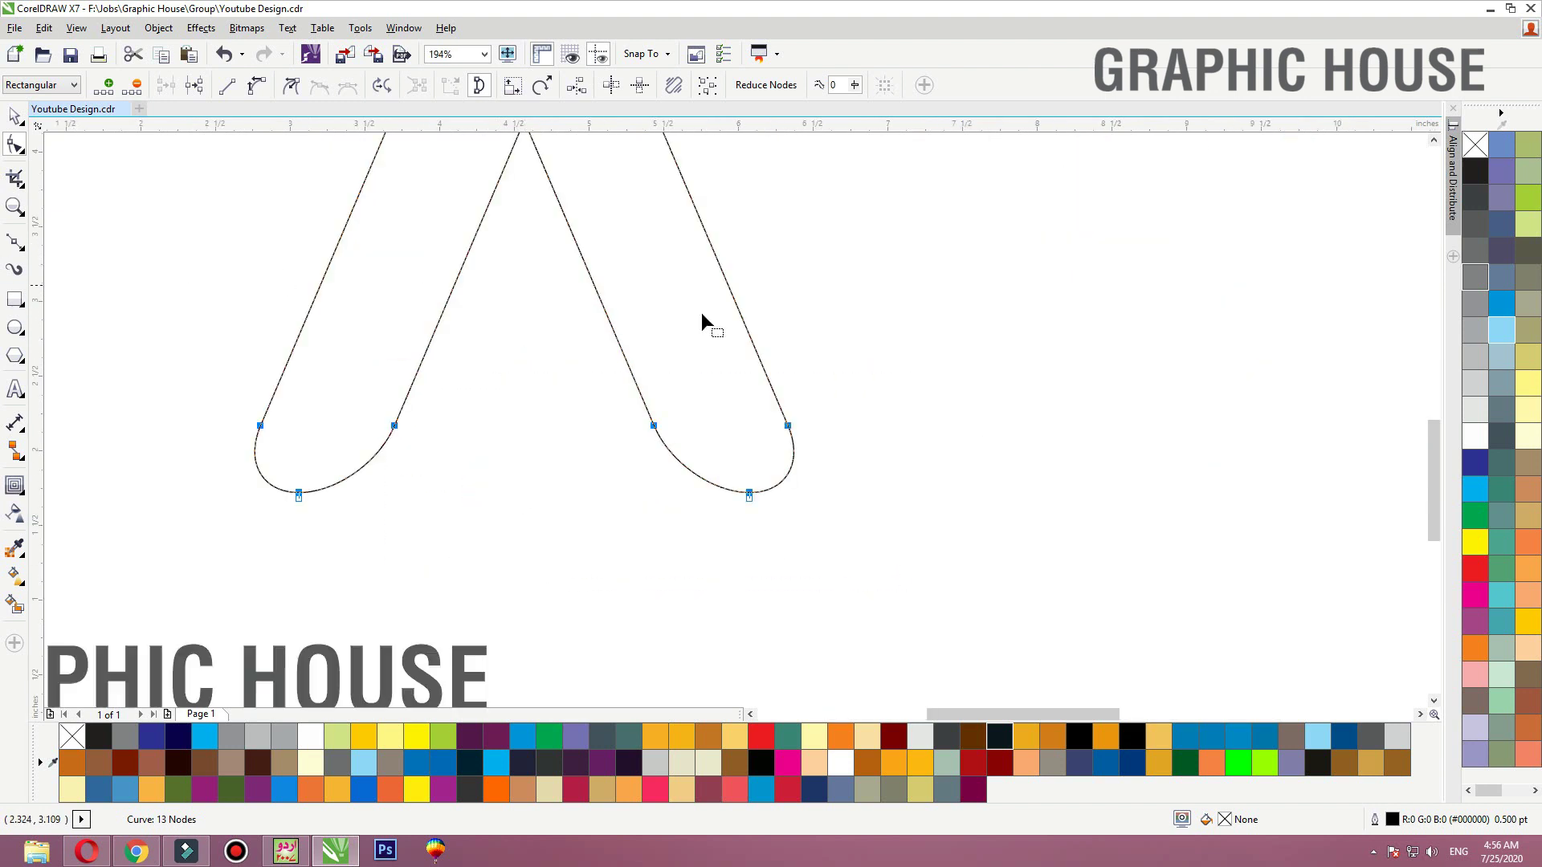
drag(997, 352, 575, 543)
drag(749, 496, 785, 580)
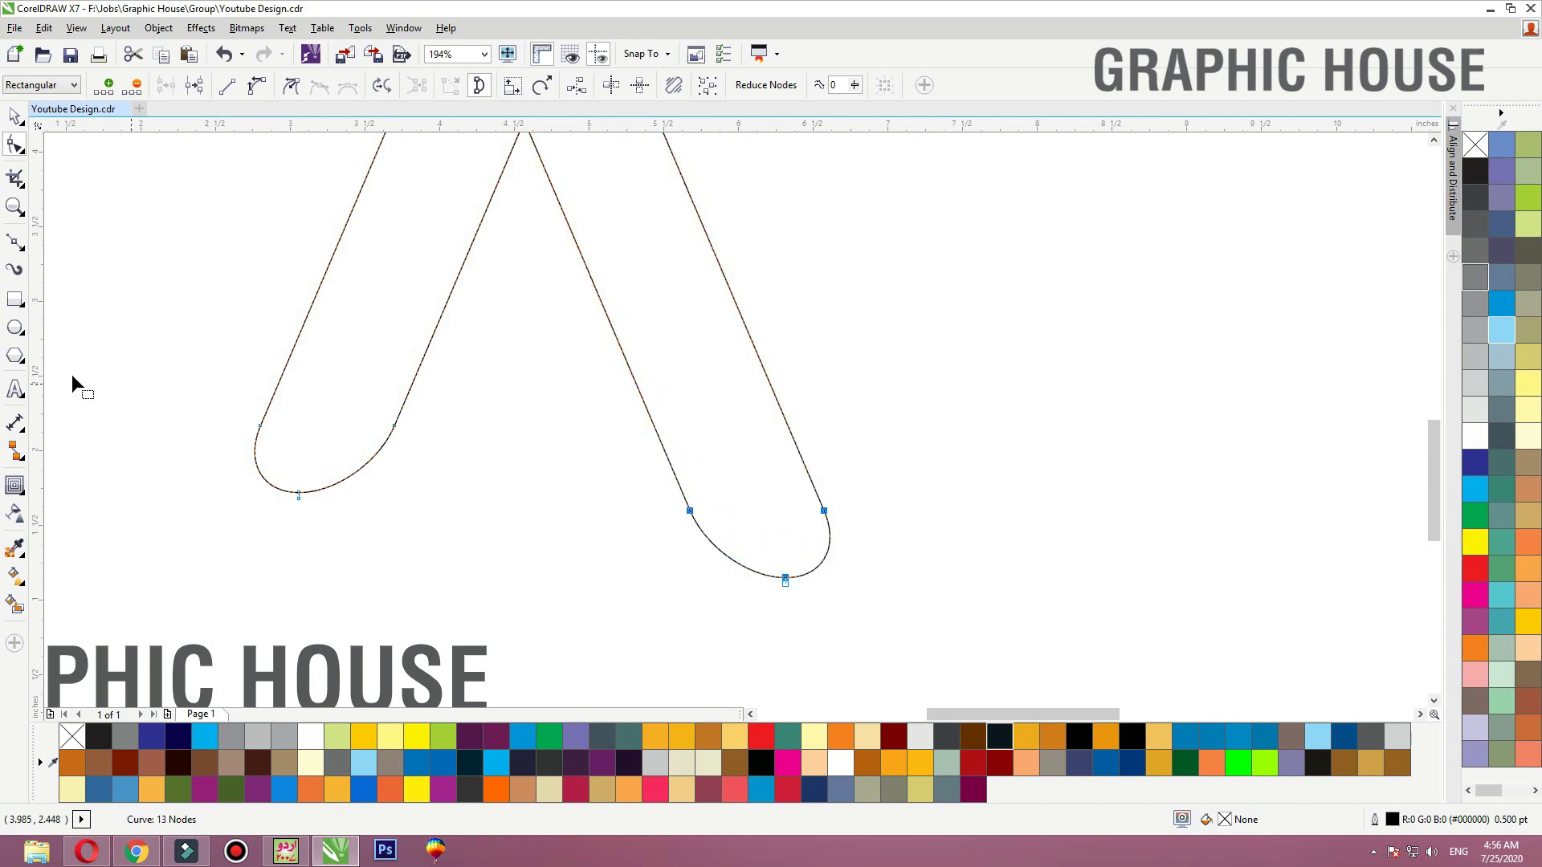
Draw a rectangle about 2.842 by 1.064 inches over the right leg's foot and convert it to curves
click(15, 300)
drag(964, 447, 538, 607)
key(space)
key(ctrl+q)
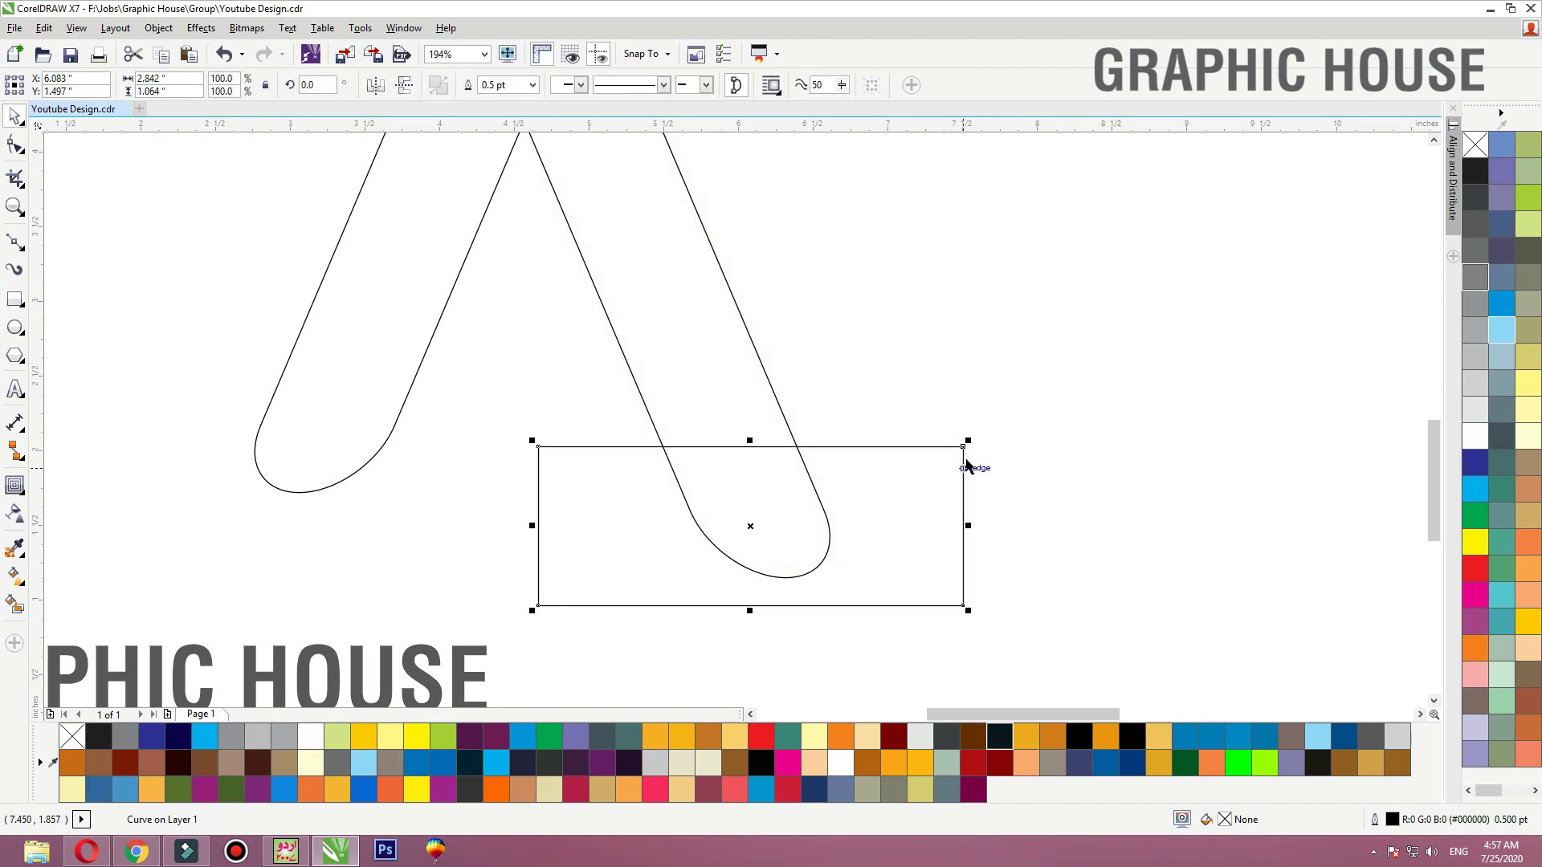
Resize the rectangle to about 5.094 inches wide under both legs, with its upper edge at the base of the left foot
drag(750, 440, 750, 478)
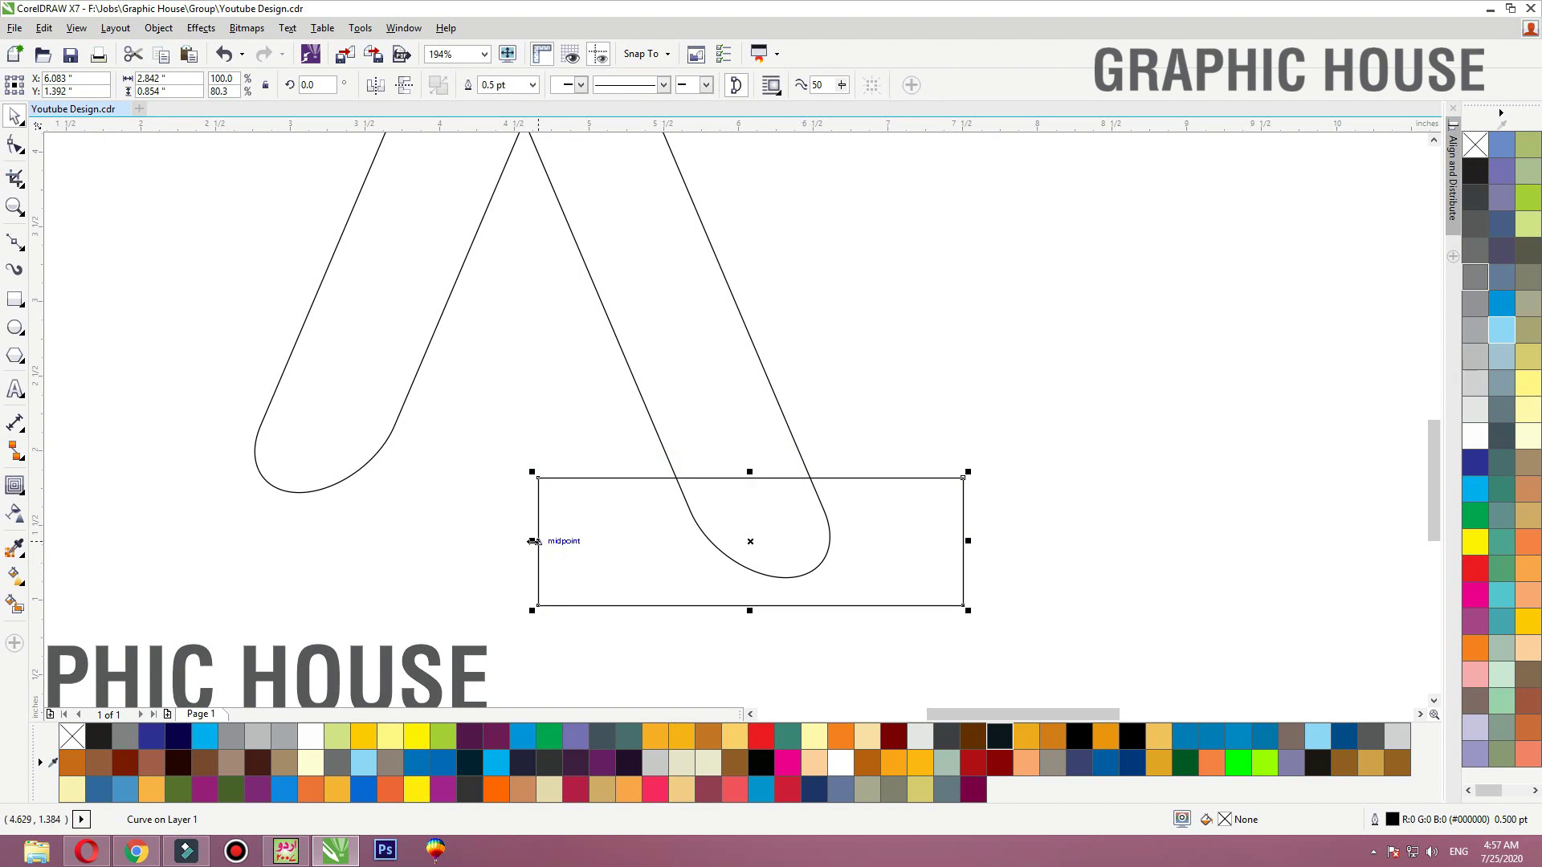
drag(532, 540, 195, 541)
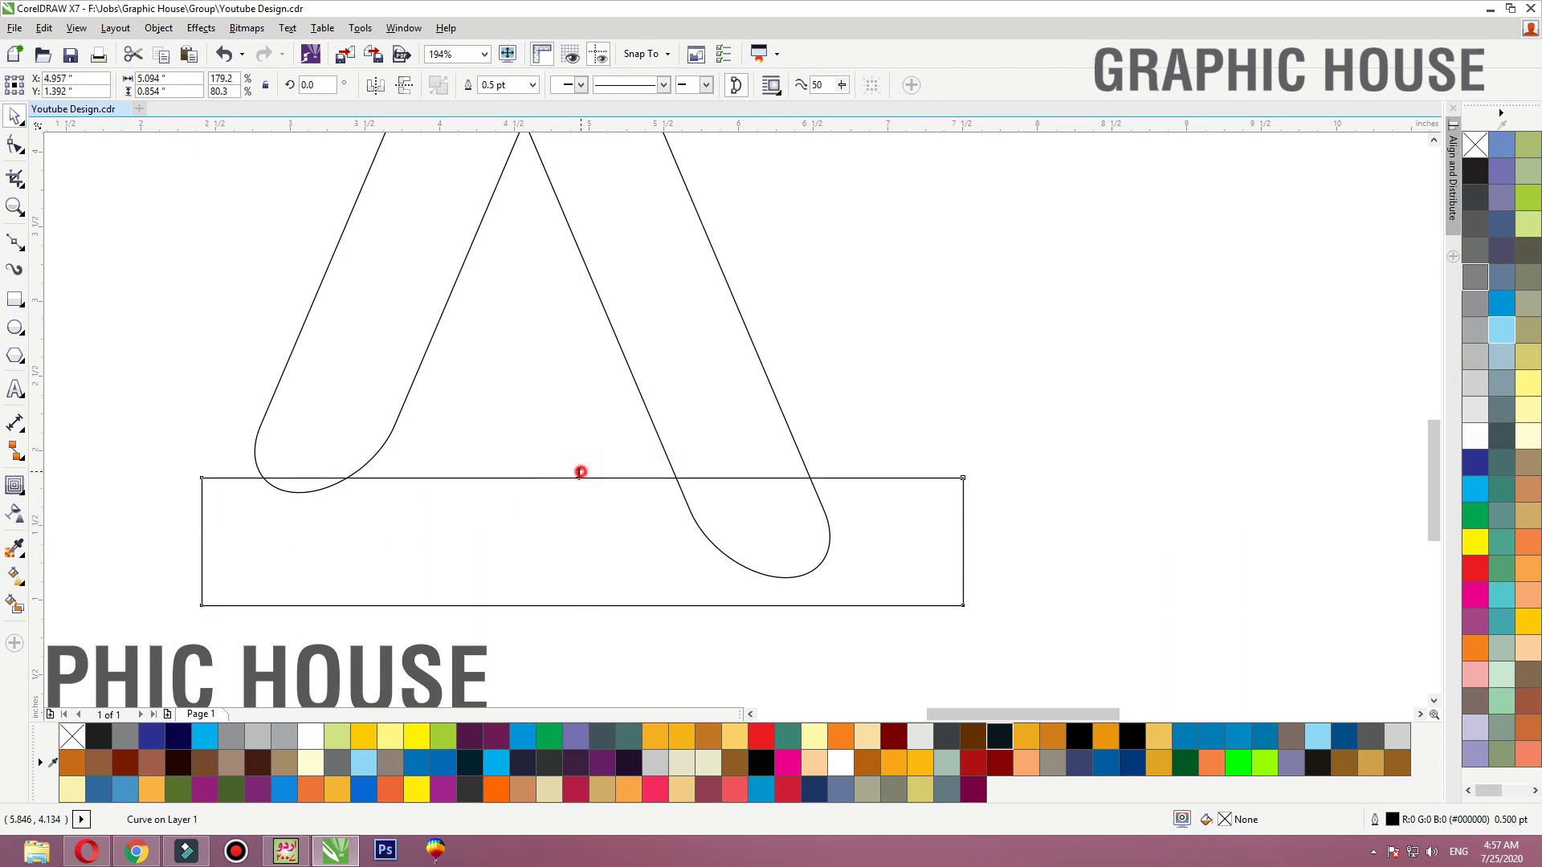
drag(581, 472, 580, 492)
Trim the A outline with the rectangle so the right leg ends flat, and delete the rectangle
shift+click(668, 460)
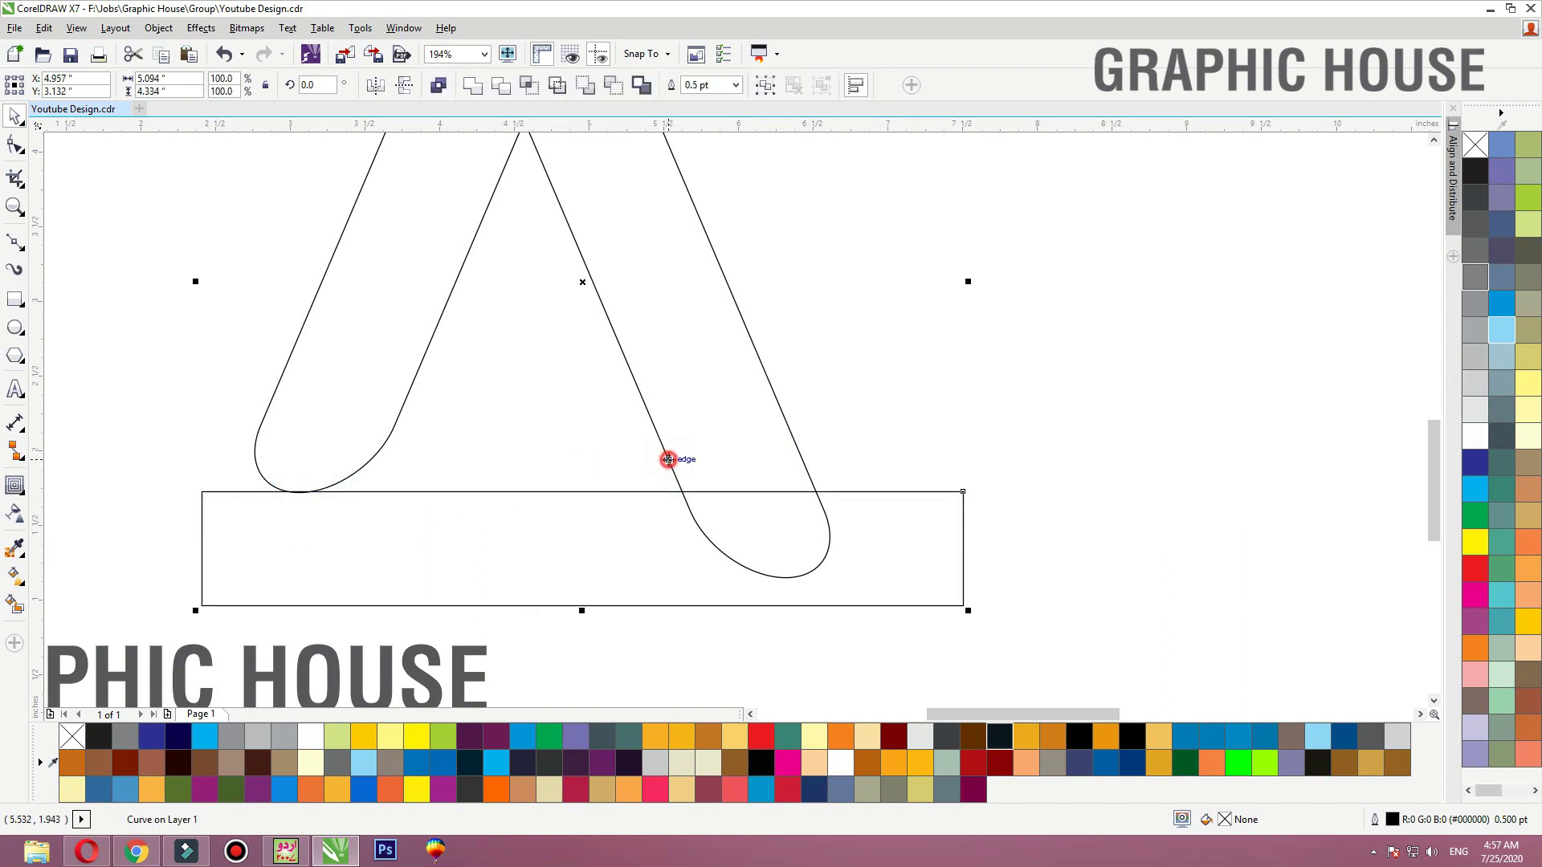
click(497, 87)
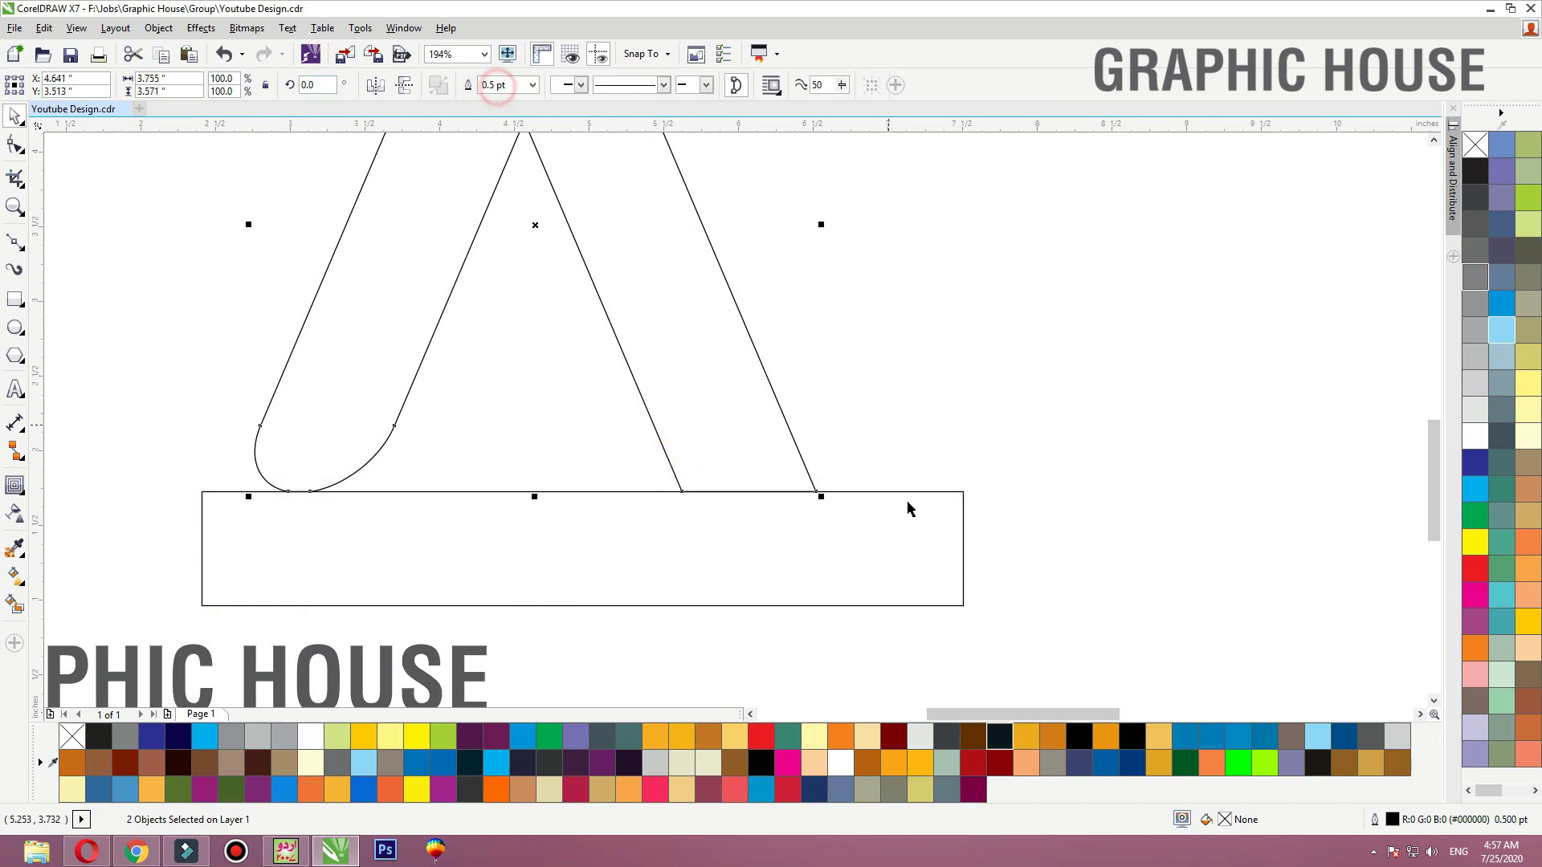
click(904, 492)
key(Delete)
click(741, 498)
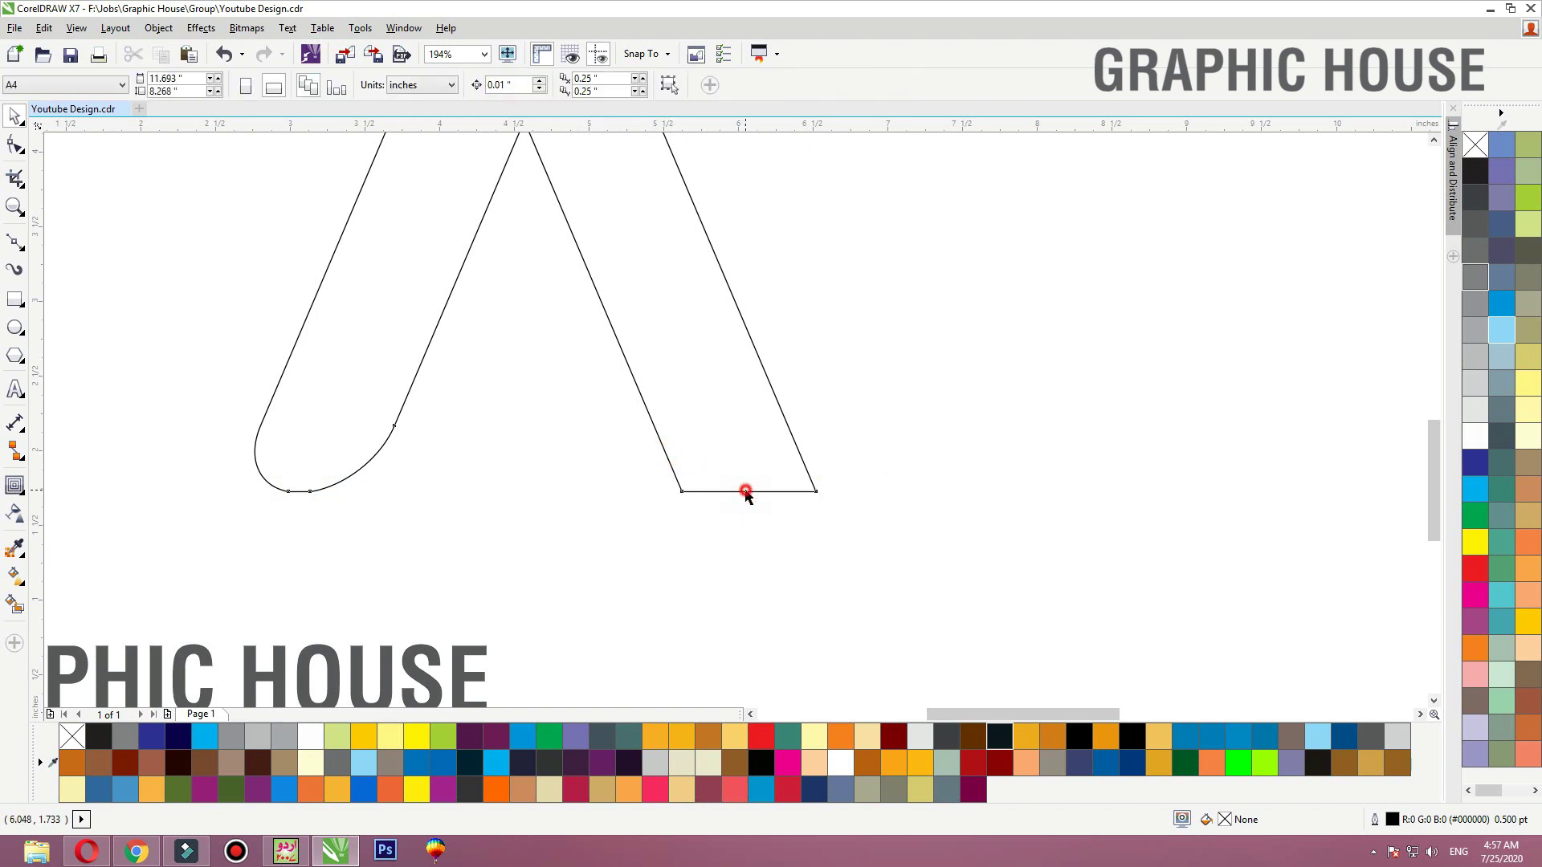
Fill the trimmed A with blue C:100 M:20, remove its outline, and shift it slightly up and left
click(745, 492)
scroll(739, 491, down, 3)
key(shift+F2)
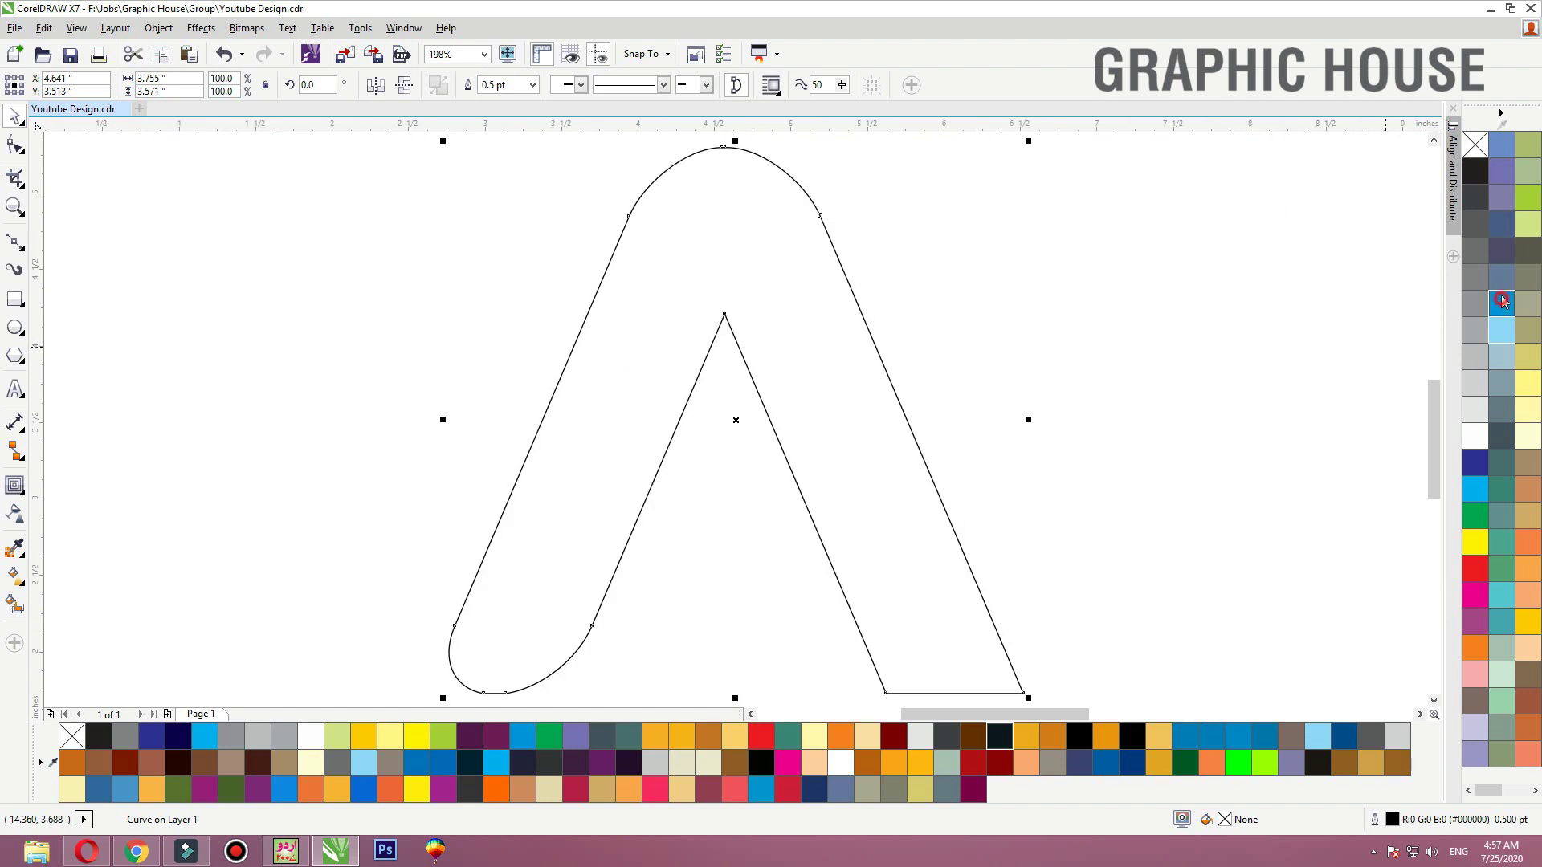
click(1501, 303)
right_click(1475, 144)
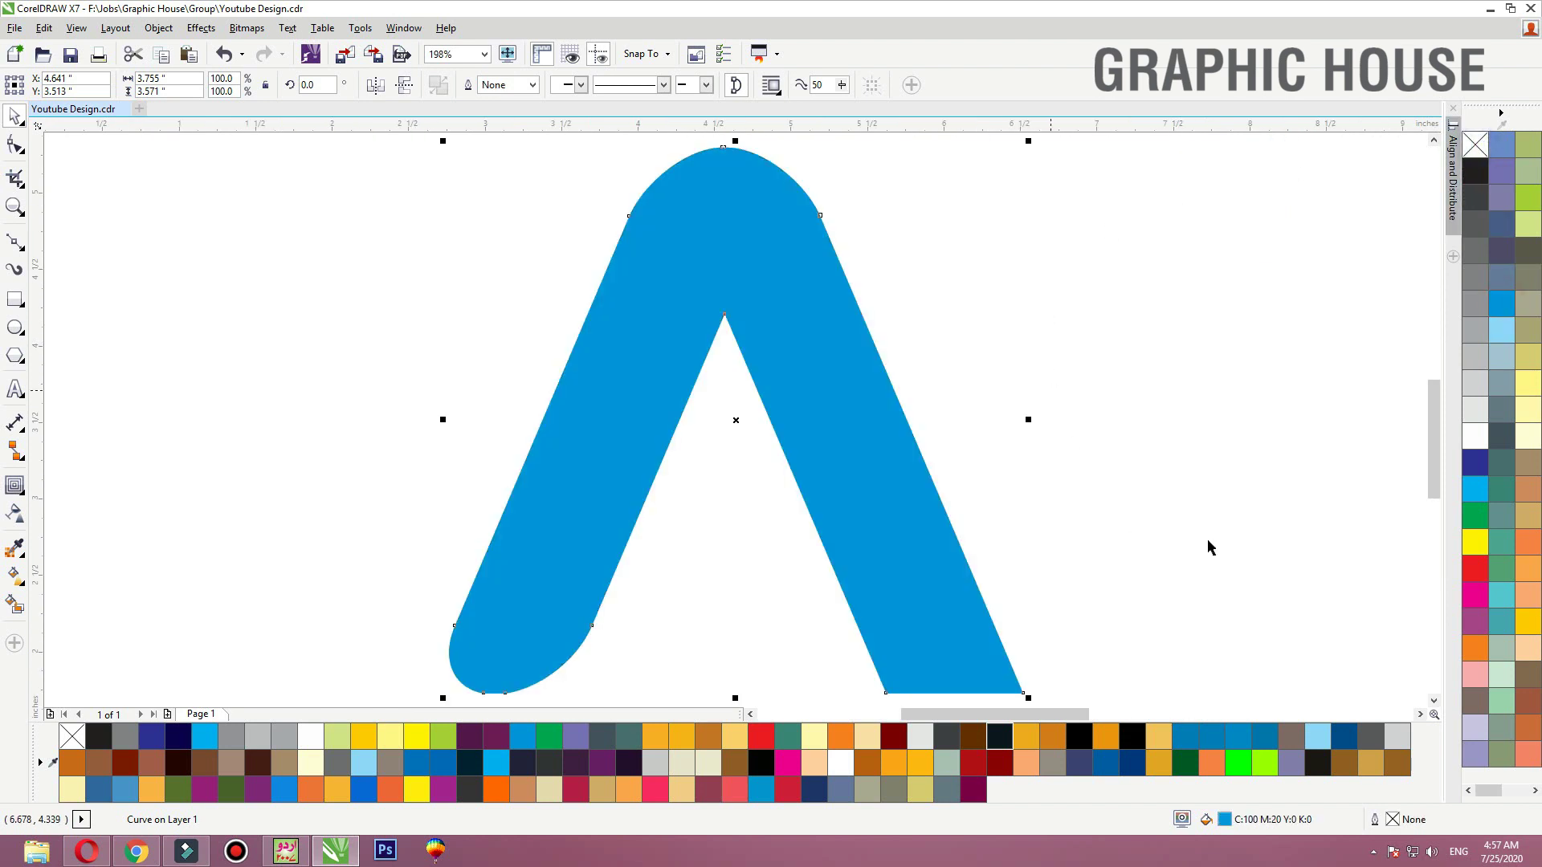
drag(828, 469, 822, 466)
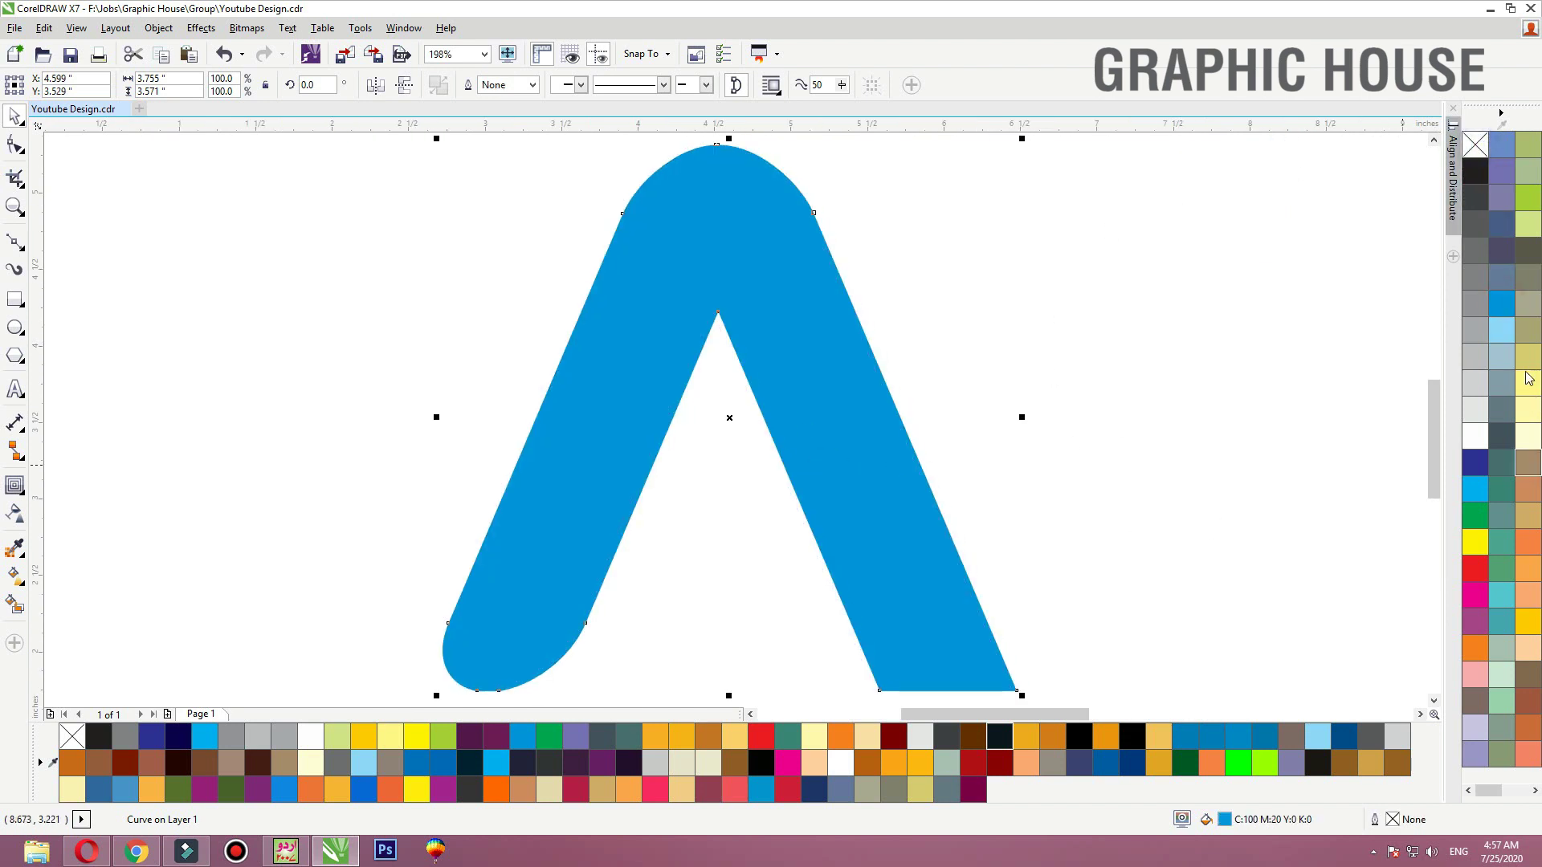
Apply a diagonal linear fountain fill to the A, running from black at the right foot to dark blue at the upper left
click(1475, 178)
key(g)
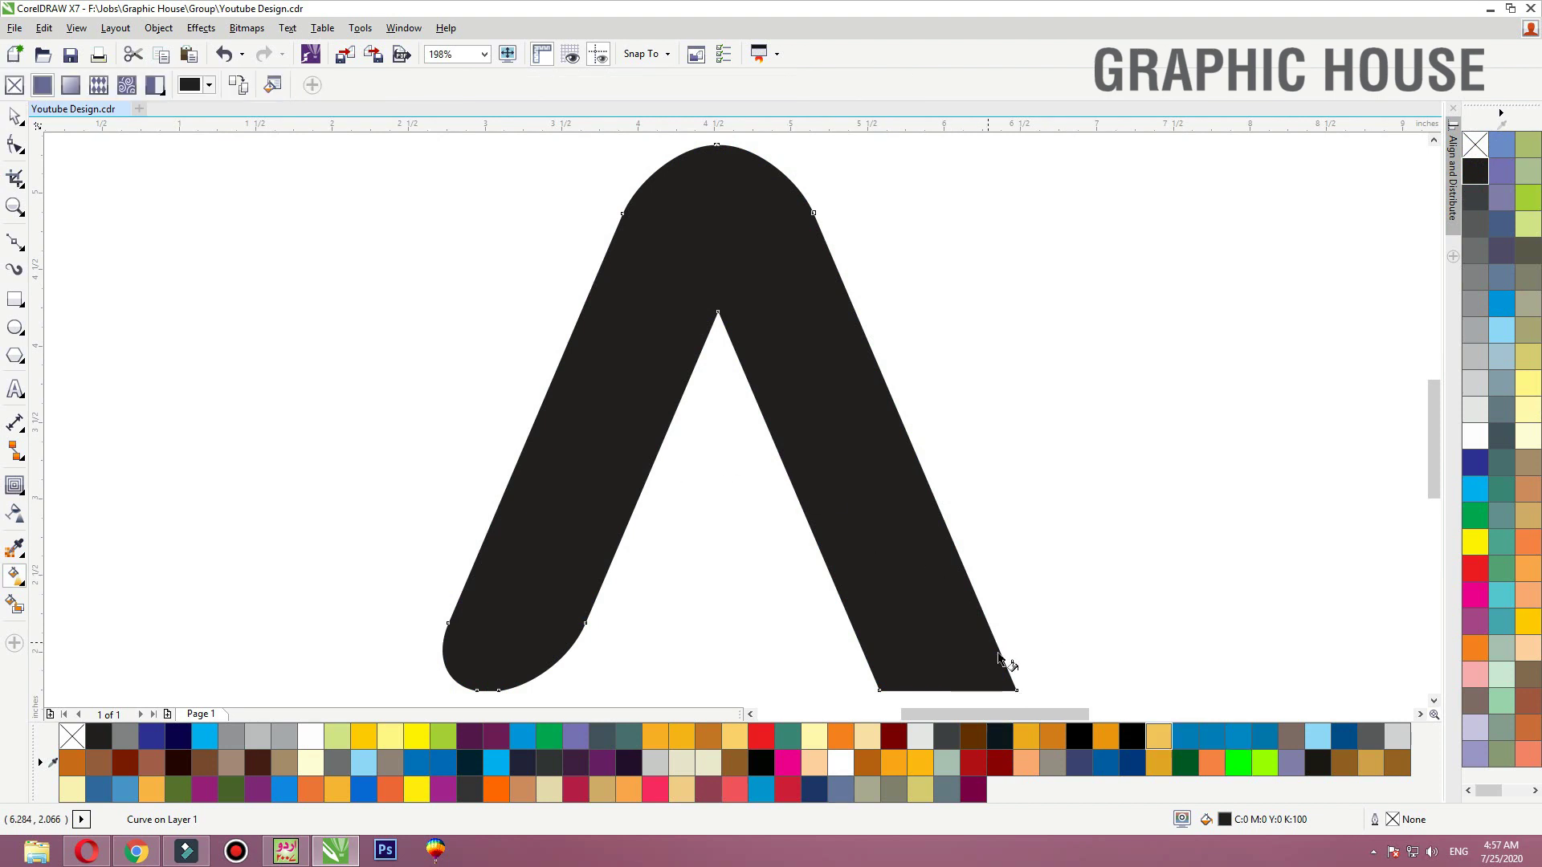
drag(999, 652, 520, 313)
click(1114, 768)
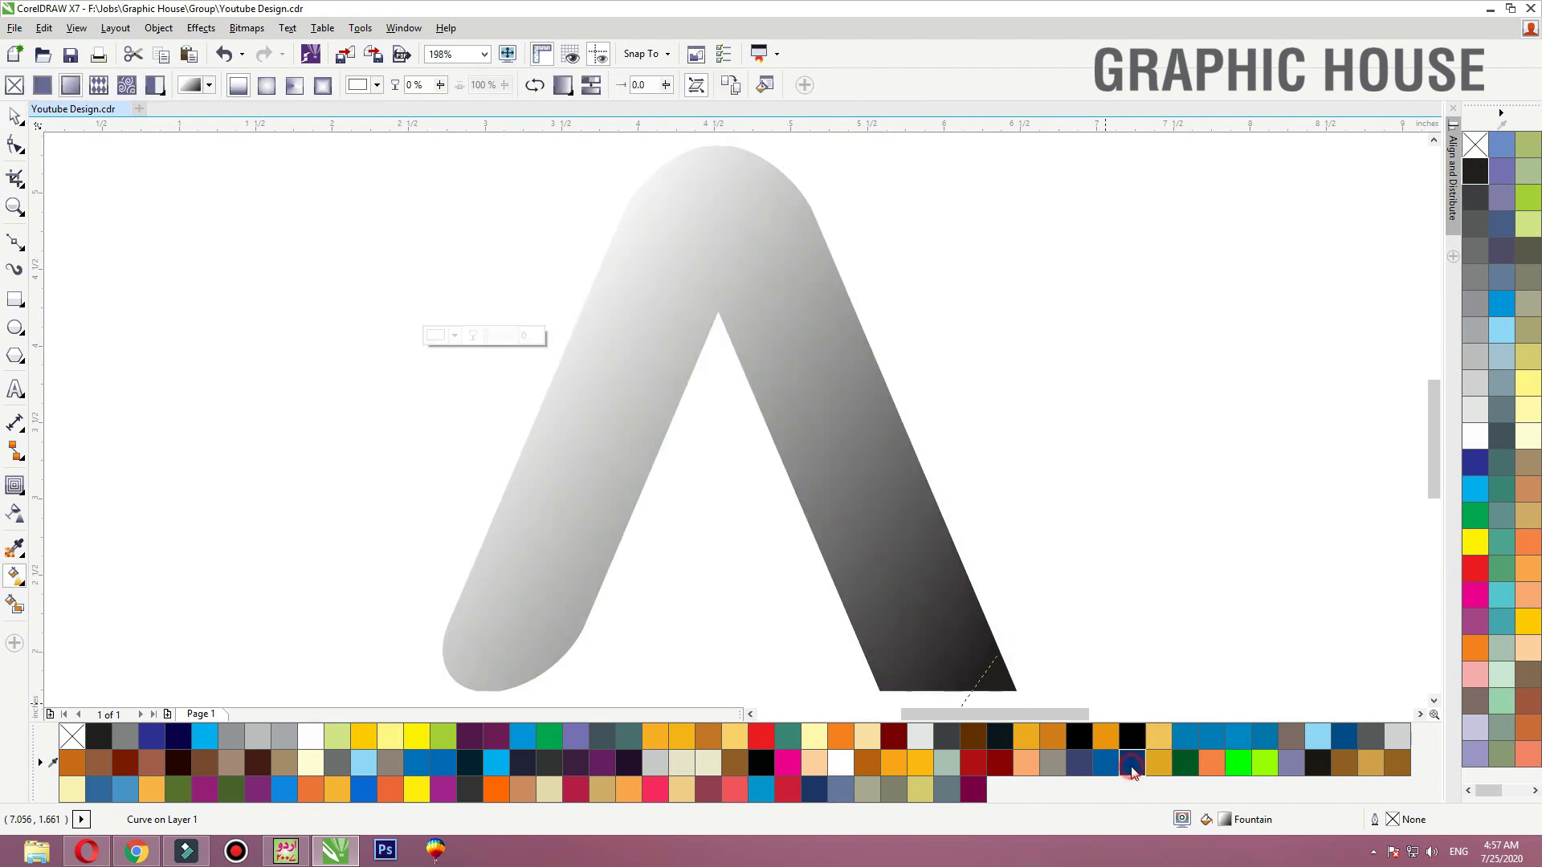
drag(998, 651, 889, 612)
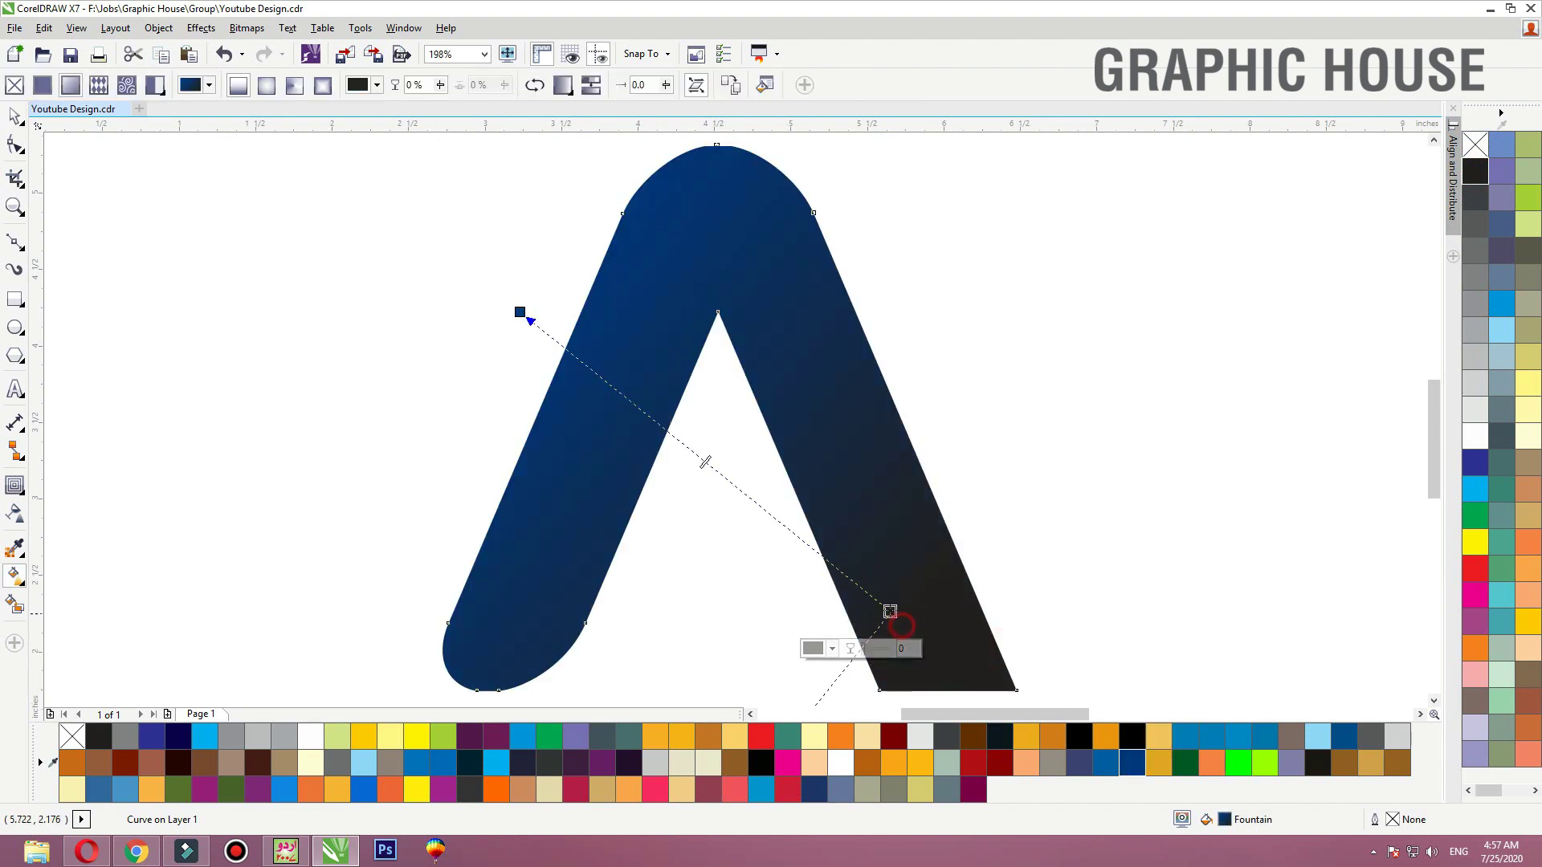
key(space)
Shift the gradient-filled A slightly down and left on the page, and deselect it
click(1144, 531)
scroll(602, 479, down, 1)
scroll(603, 485, down, 3)
click(605, 480)
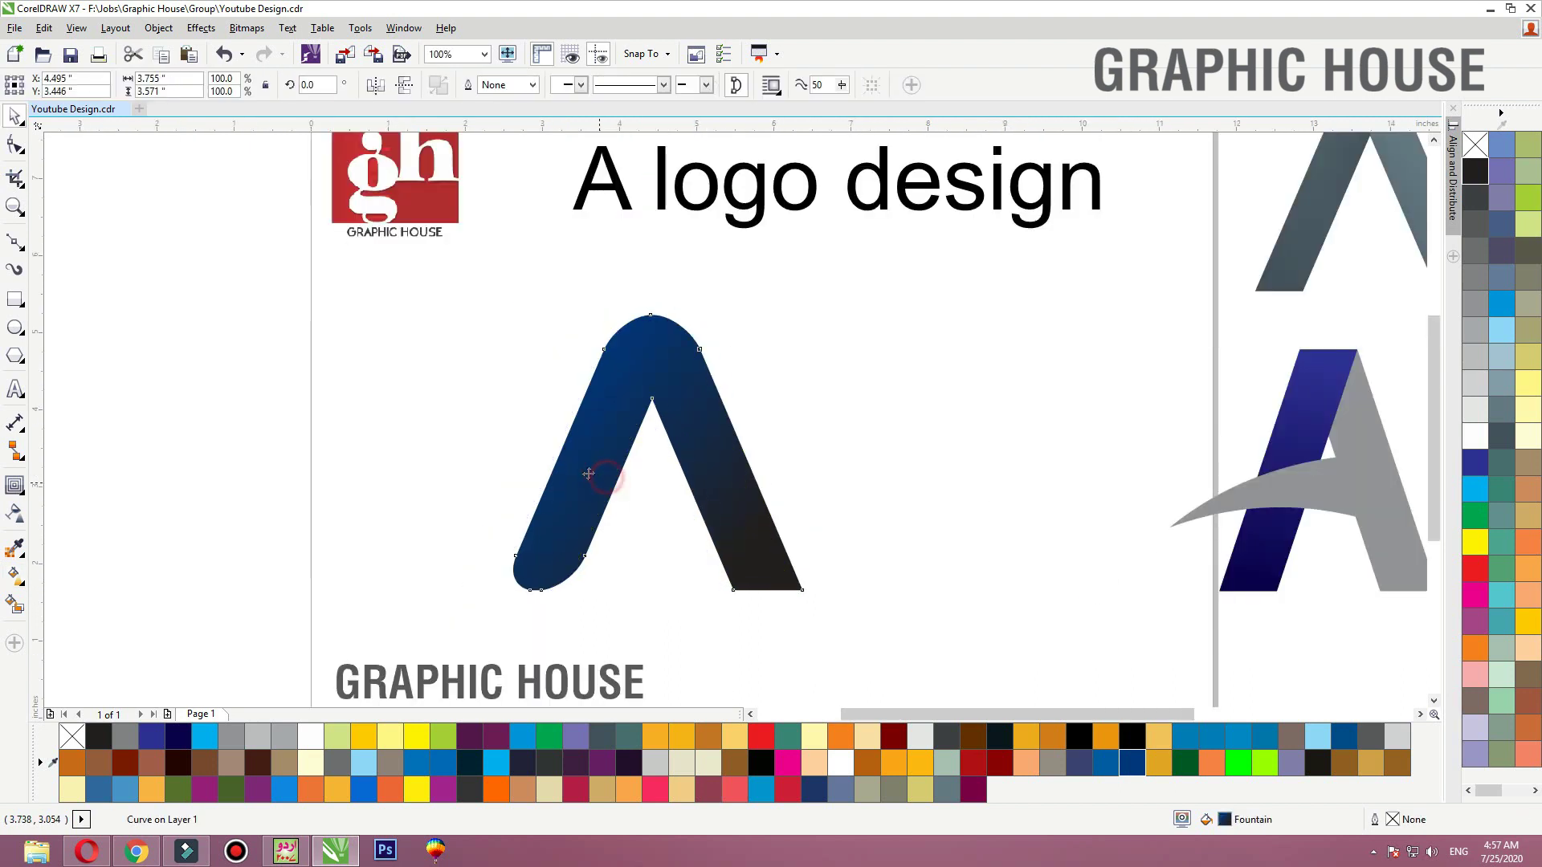
click(353, 302)
Draw a circle about 3.825 inches in diameter over the left part of the A and lower it slightly
scroll(1004, 354, up, 1)
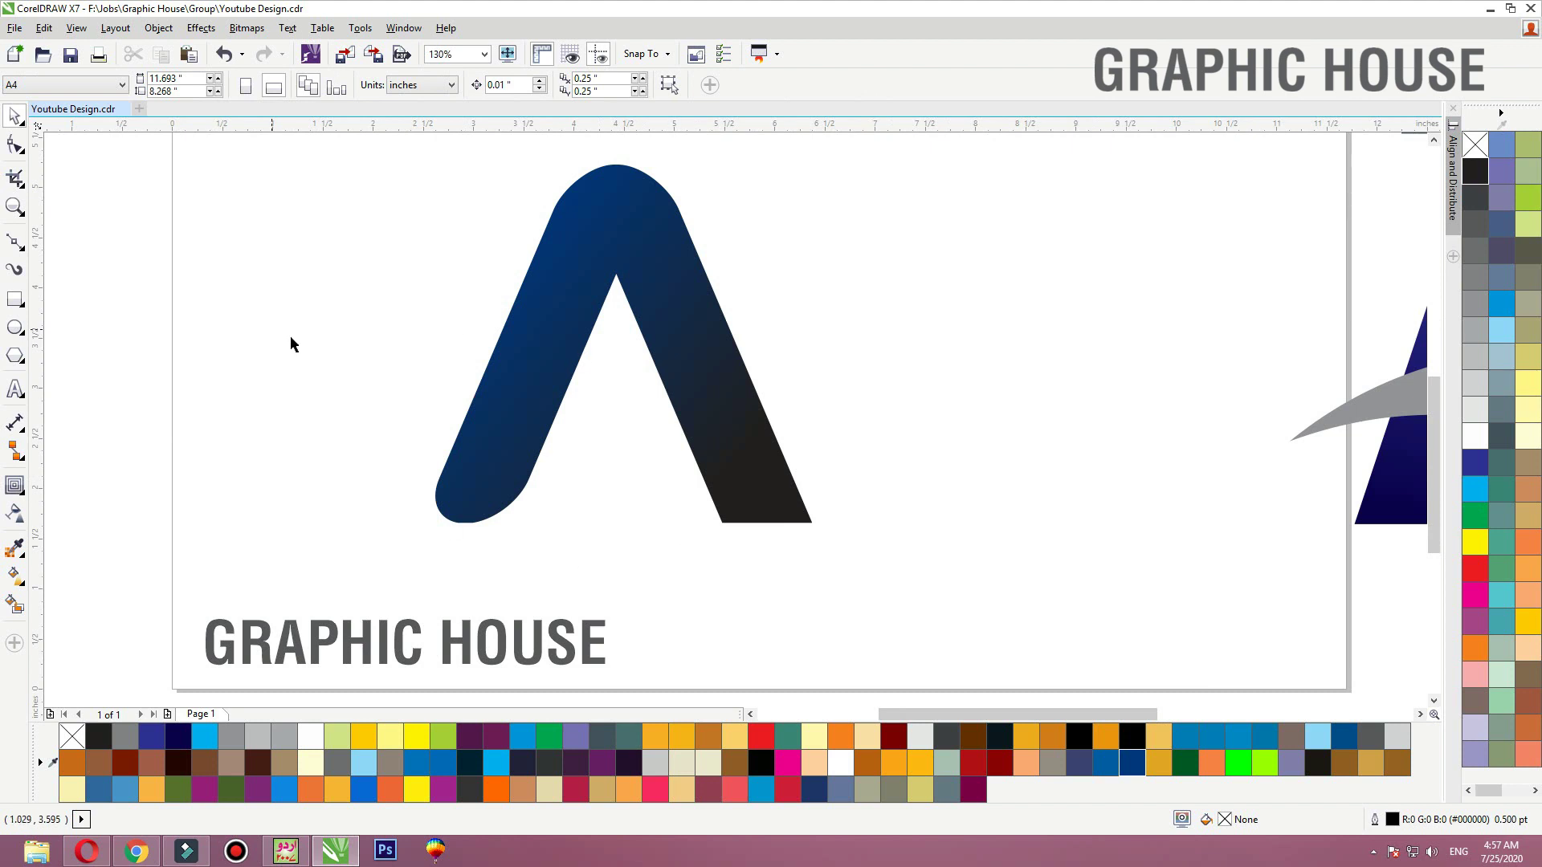
click(15, 326)
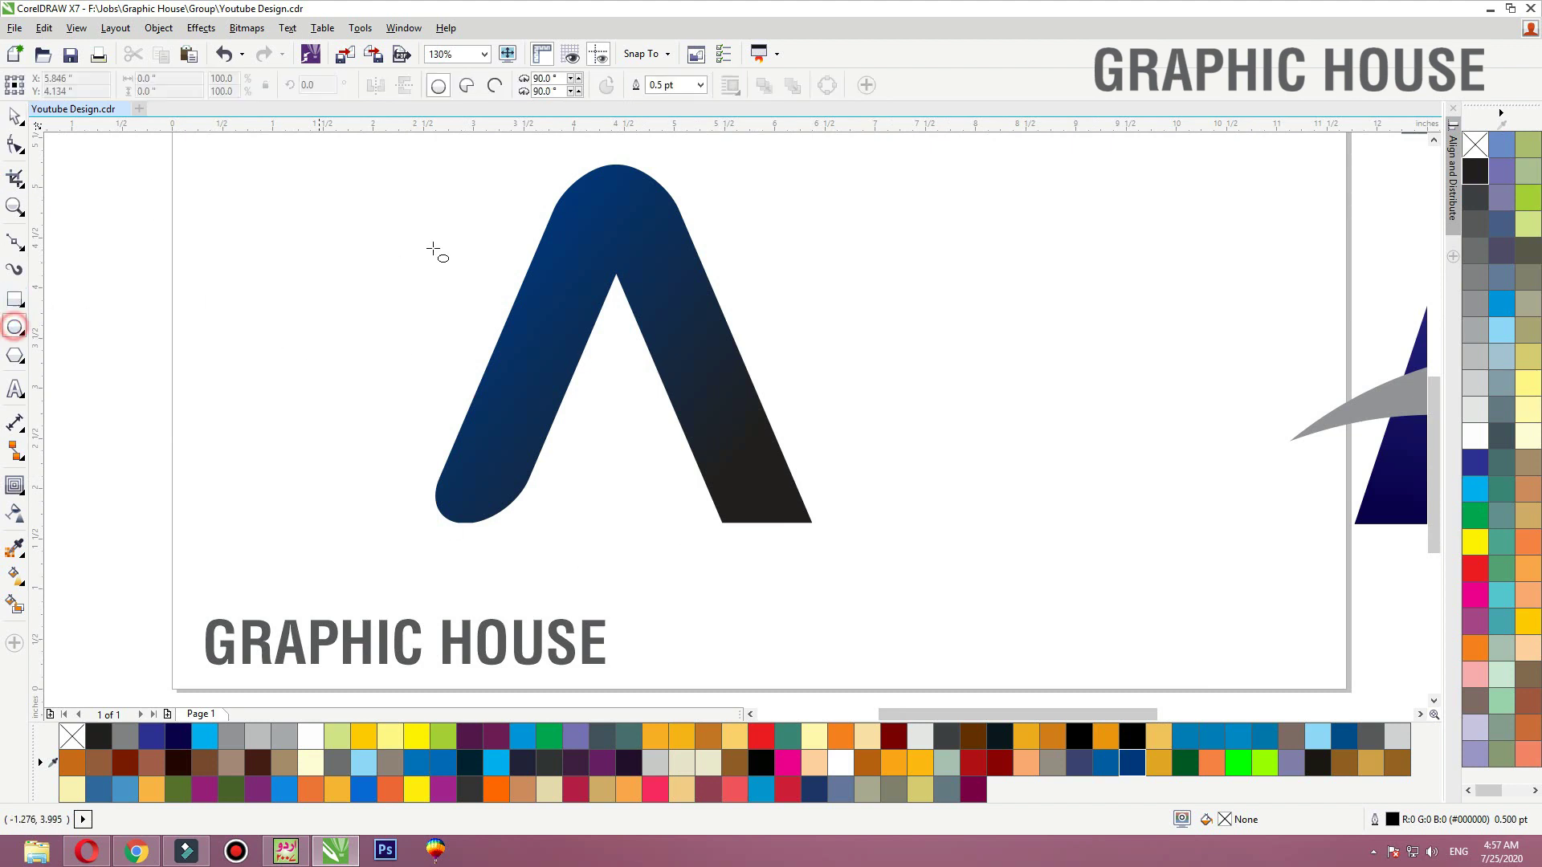
drag(282, 175, 672, 482)
key(space)
mouse_move(475, 364)
mouse_down()
mouse_move(491, 340)
mouse_move(474, 390)
mouse_up()
scroll(474, 390, down, 2)
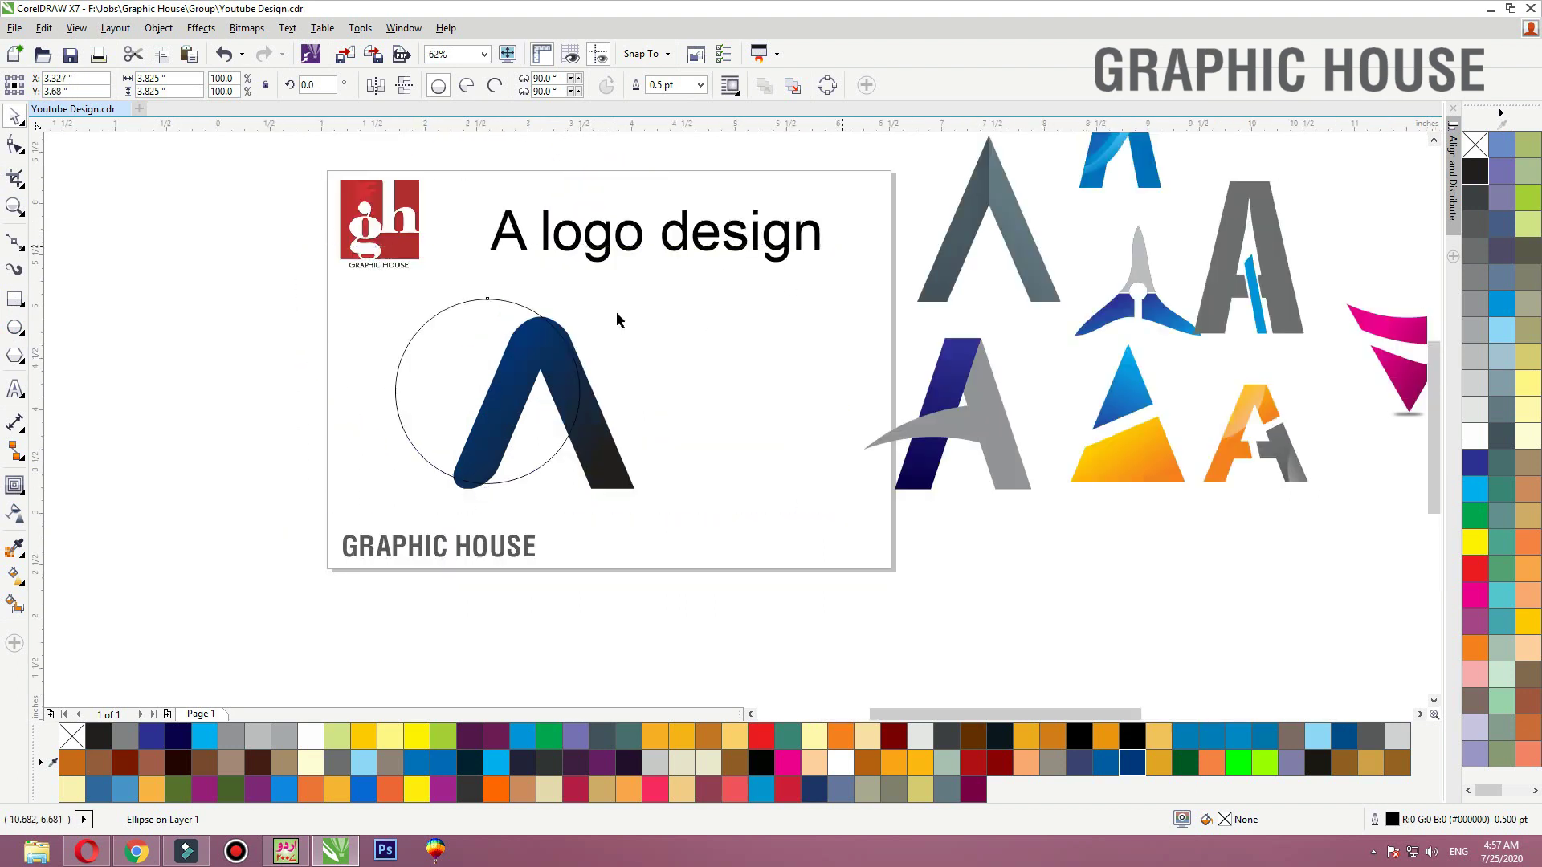
Stretch the circle into a wide ellipse around the A and rotate it about 12.285 degrees counterclockwise
scroll(615, 310, up, 2)
drag(763, 444, 996, 443)
click(987, 473)
drag(998, 240, 936, 207)
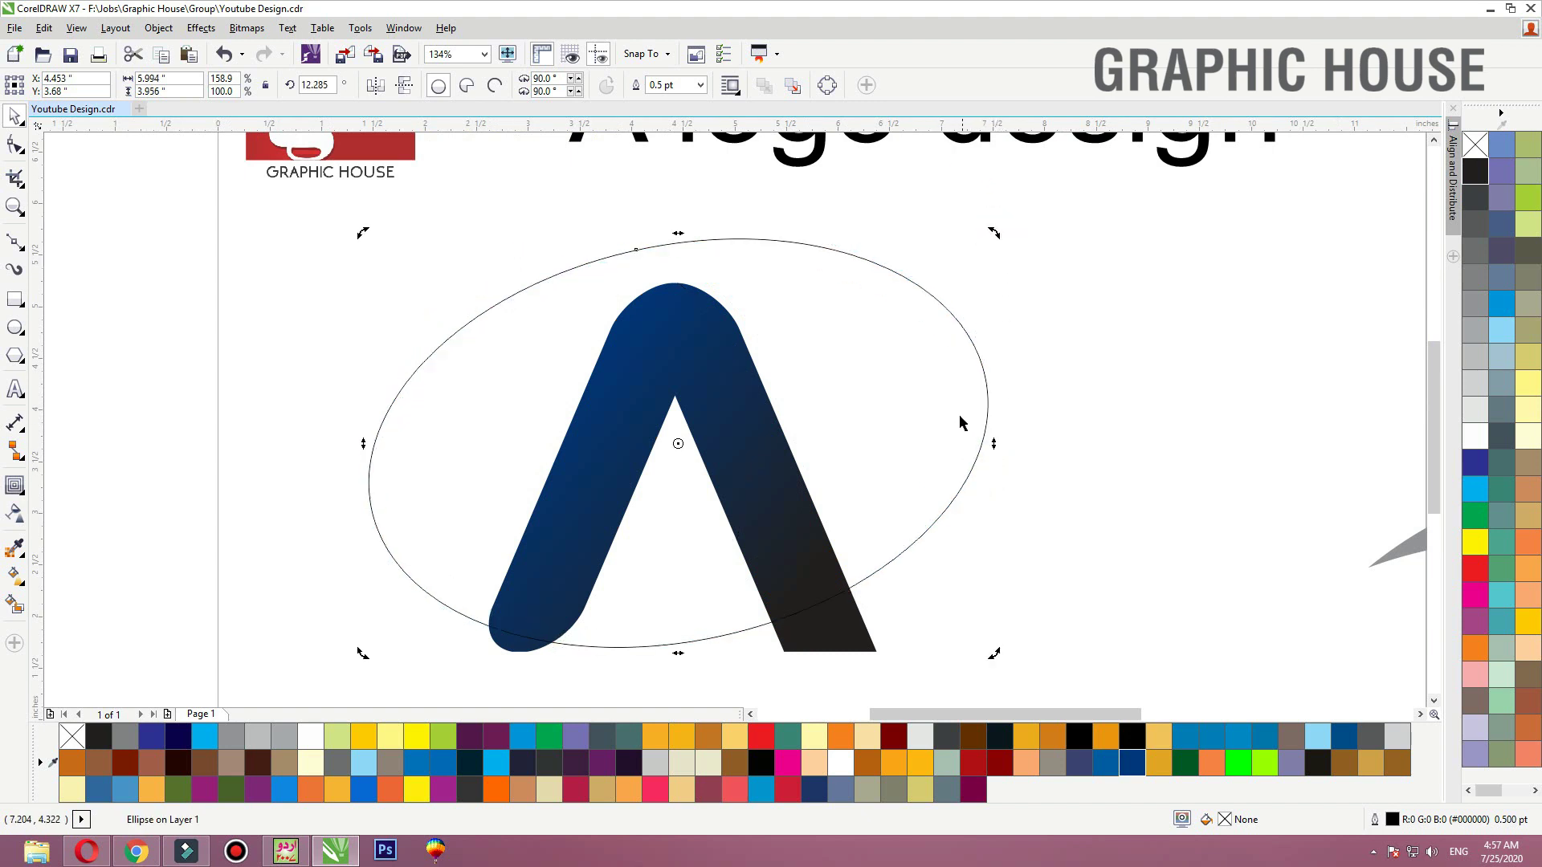
Duplicate the tilted ellipse down-left and scale the copy to about 5.531 by 3.423 inches
click(969, 441)
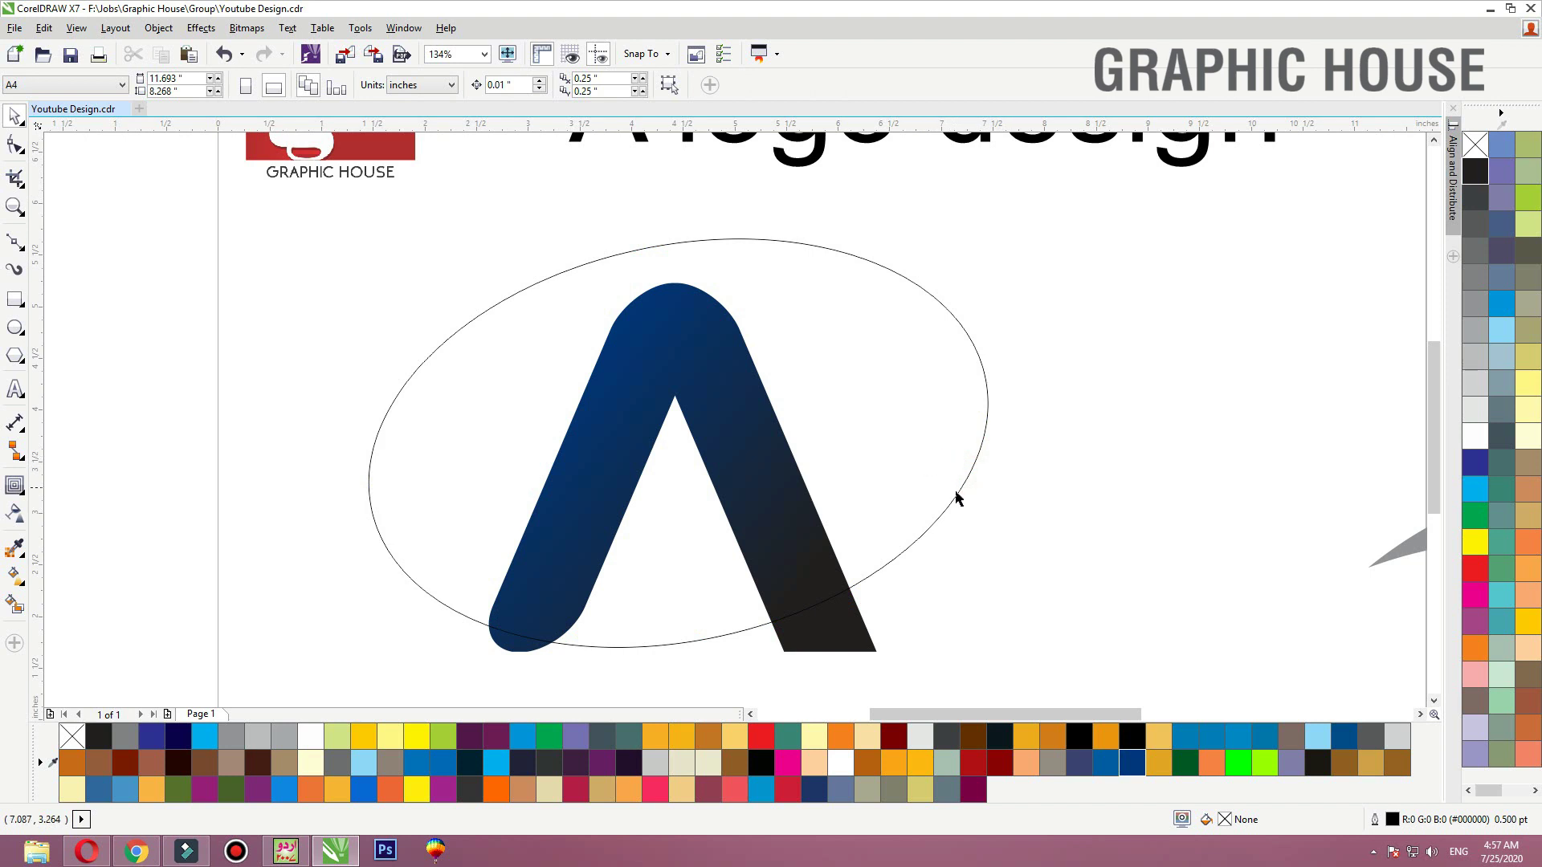
drag(955, 498, 870, 478)
drag(901, 224, 882, 235)
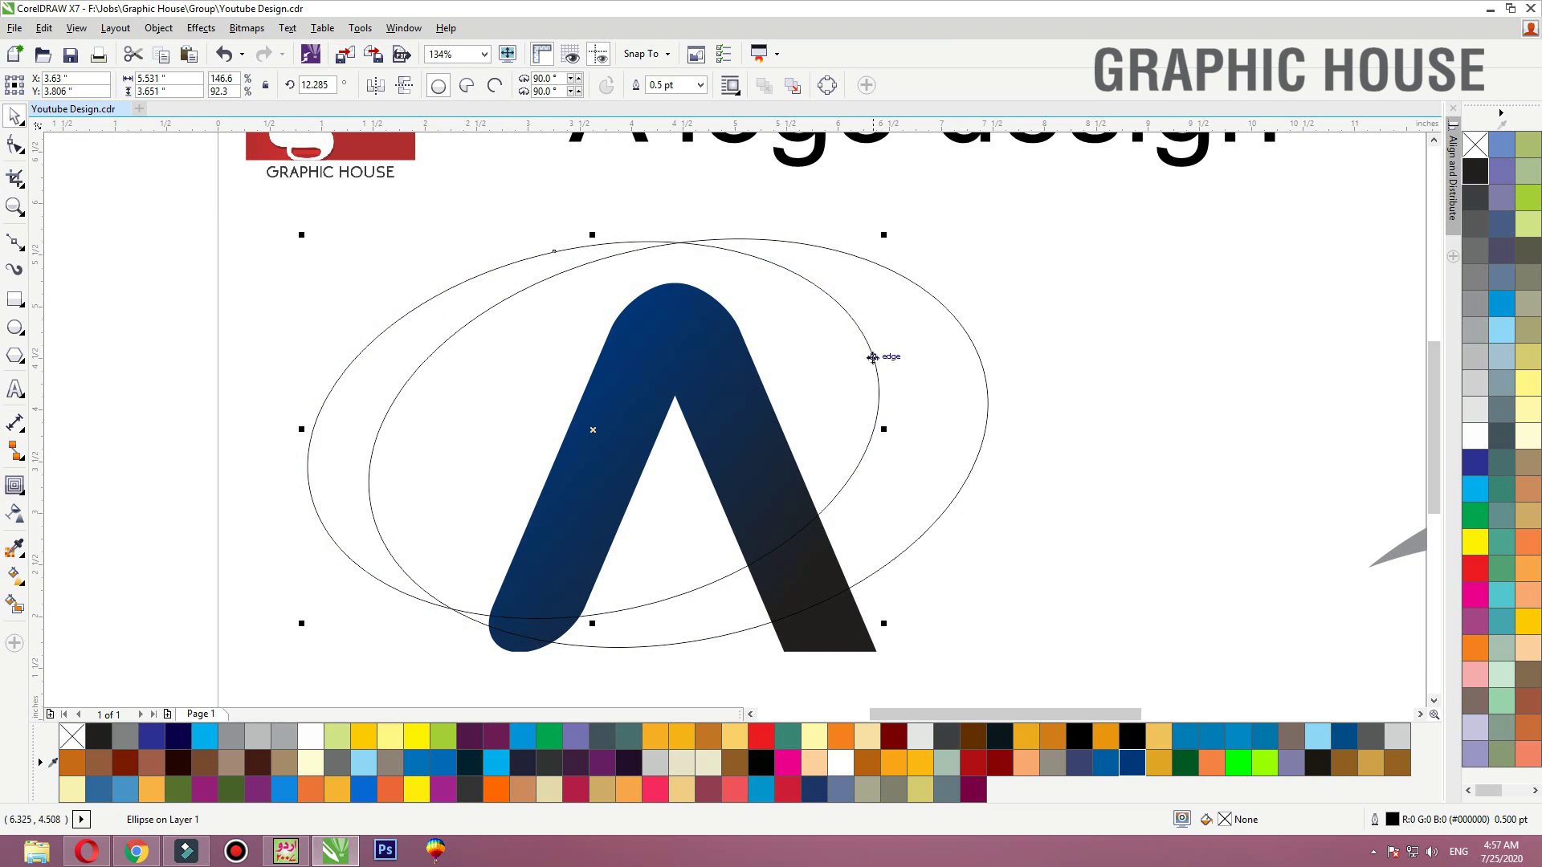
drag(873, 357, 866, 364)
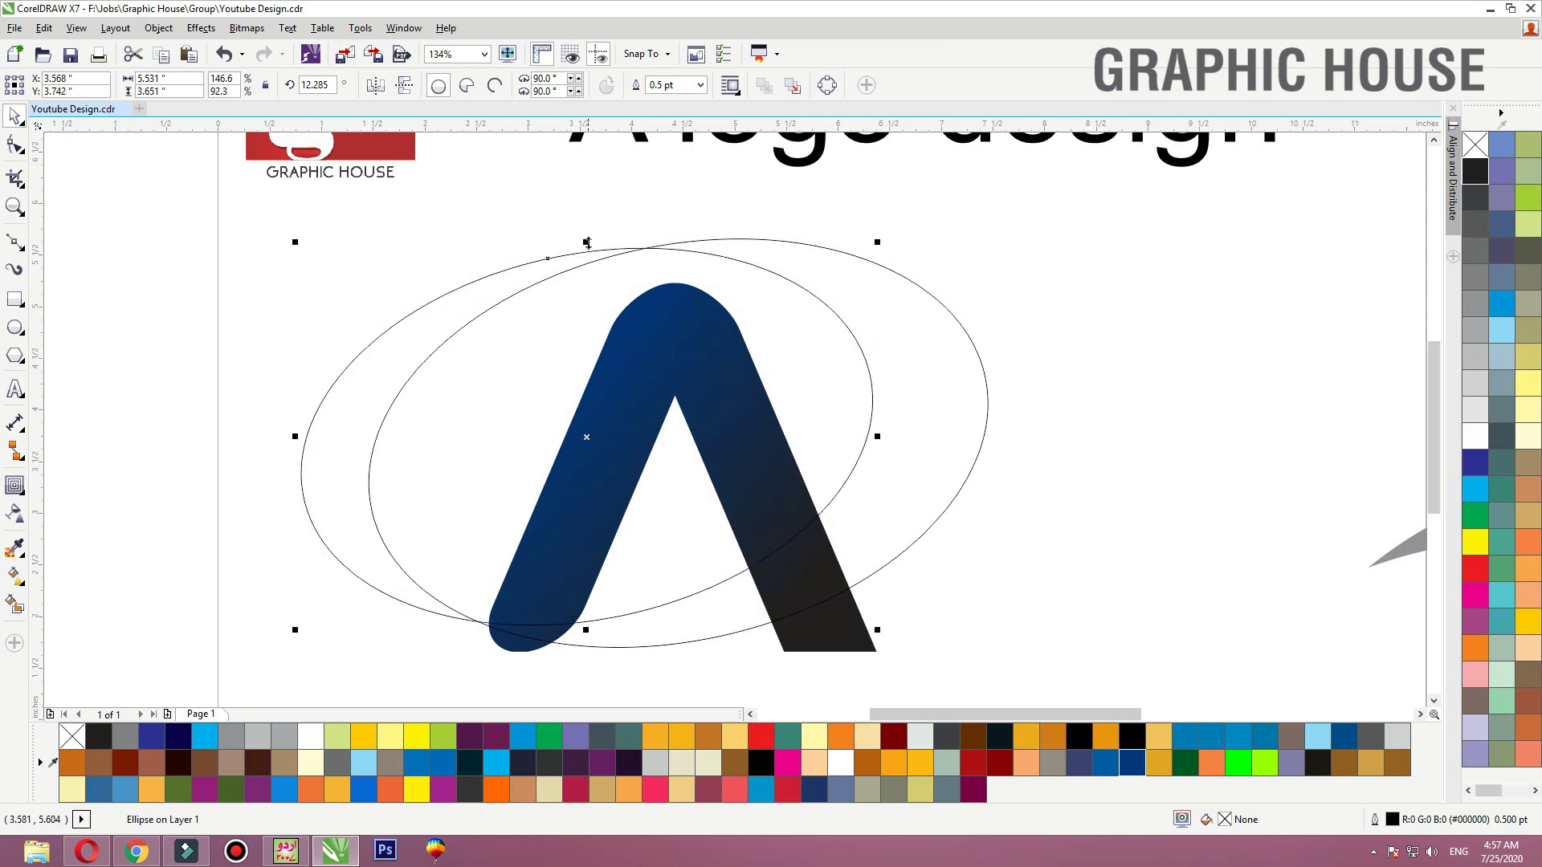
drag(587, 242, 590, 268)
shift+click(592, 258)
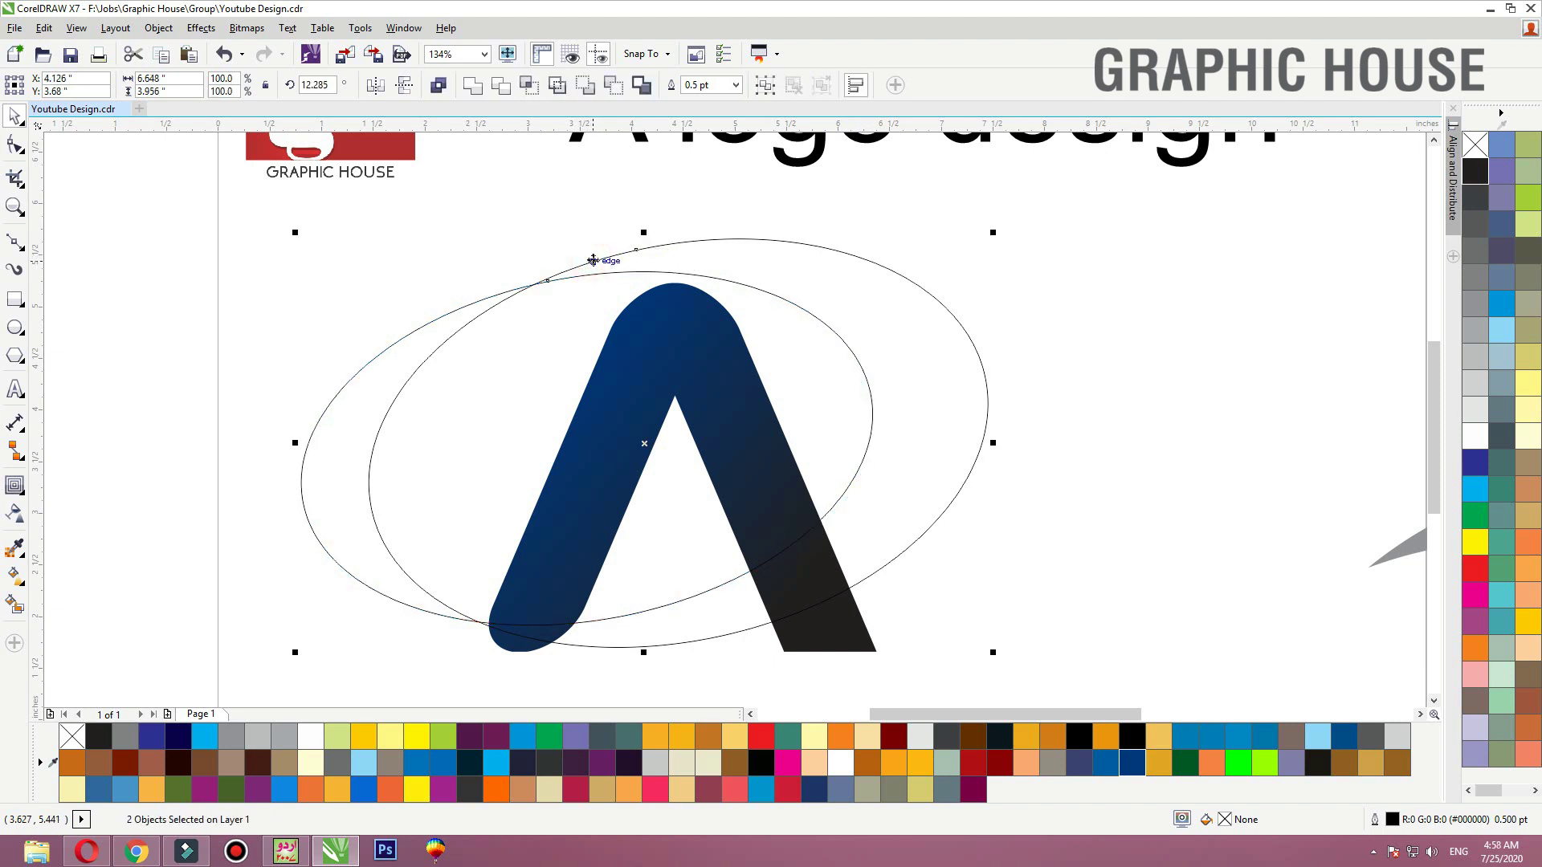
click(499, 225)
drag(470, 306, 346, 299)
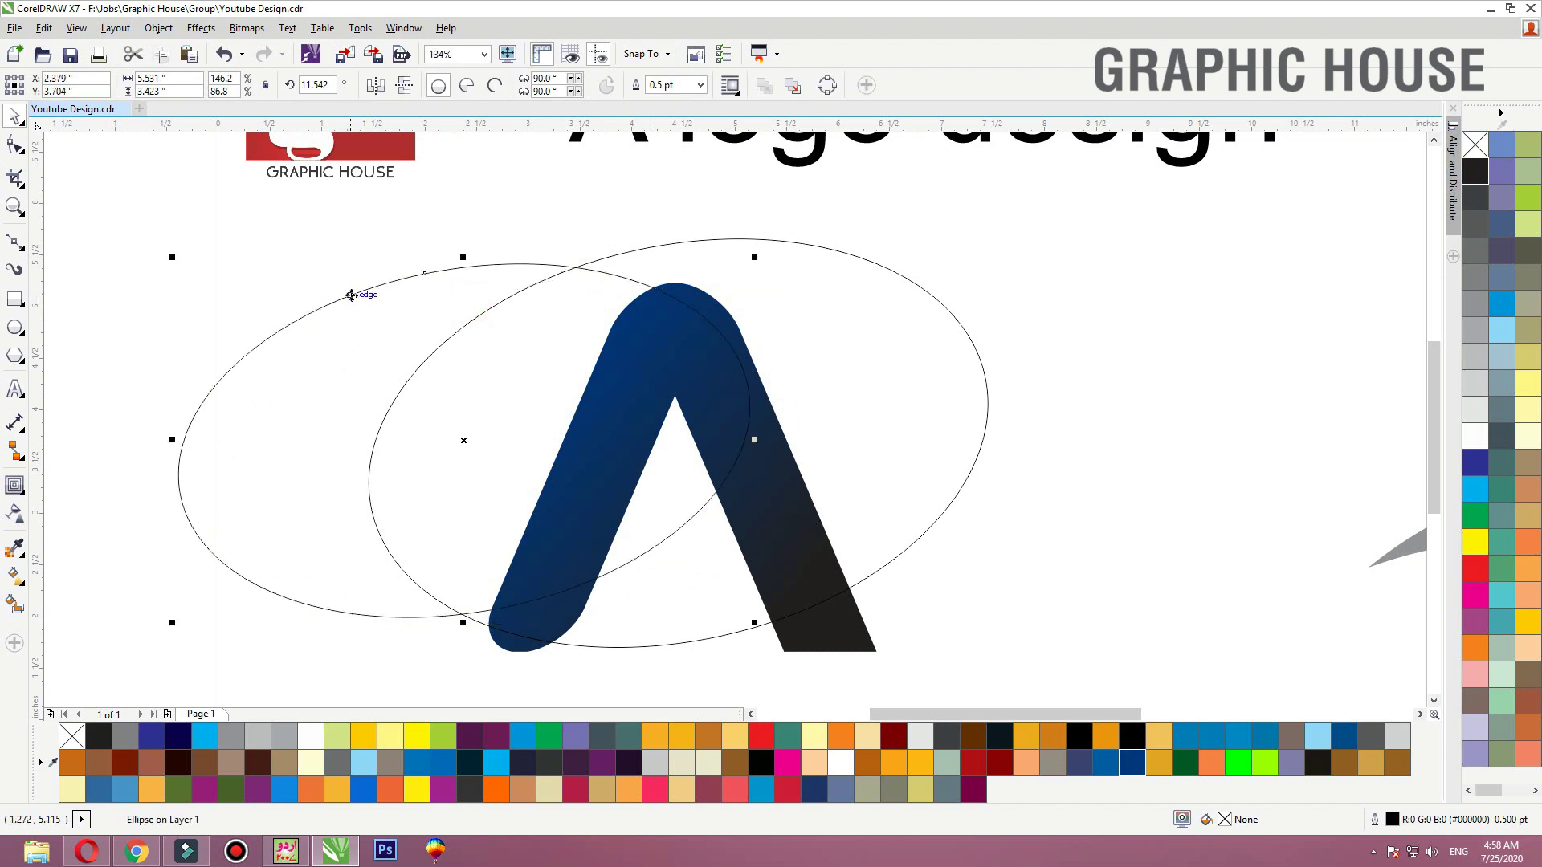
key(ctrl+z)
drag(669, 246, 683, 232)
key(ctrl+z)
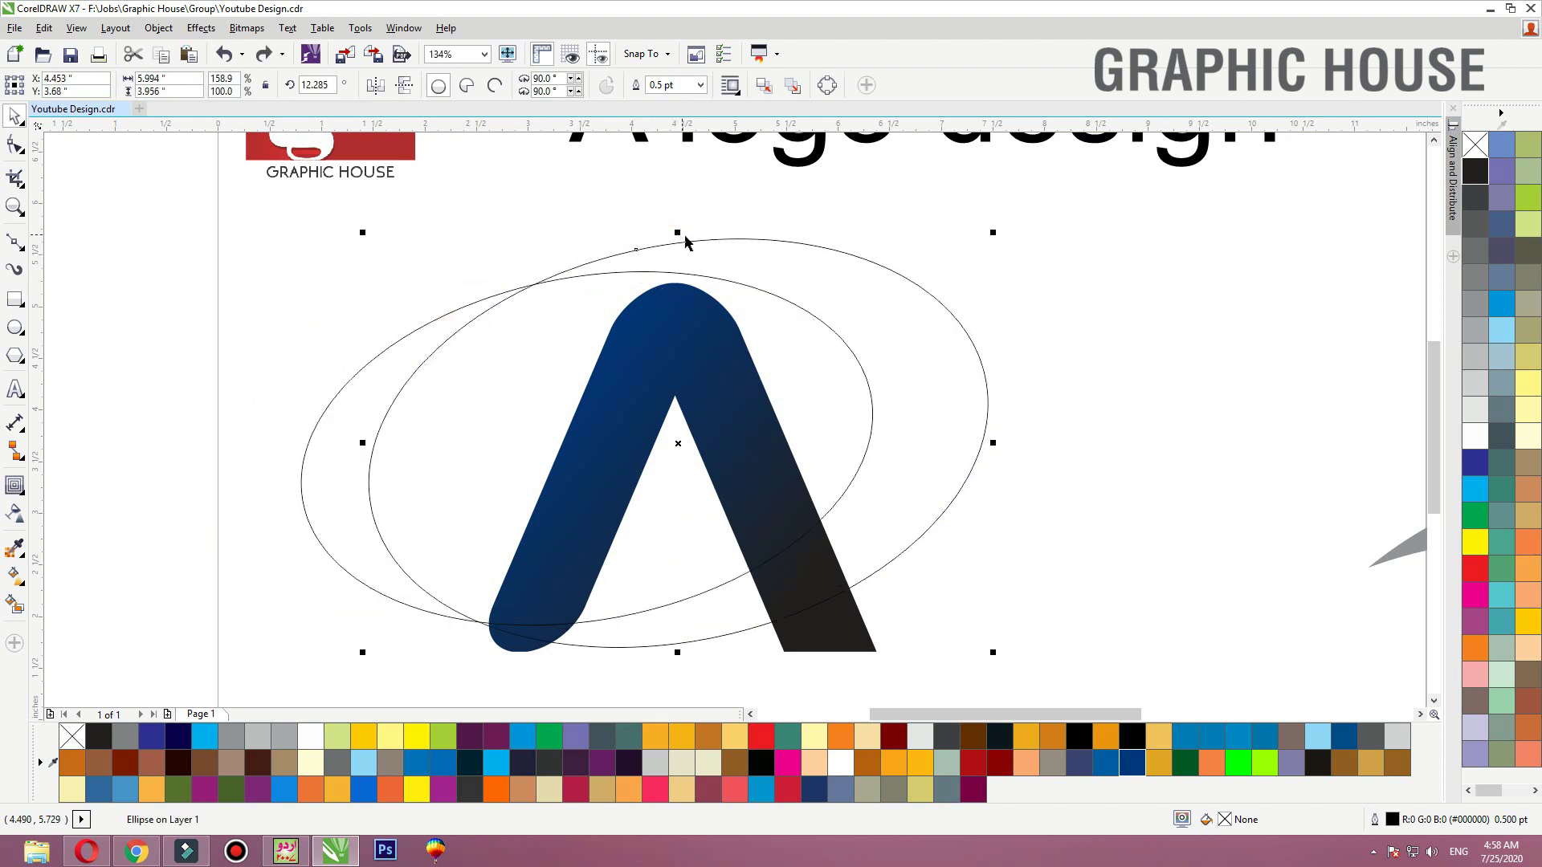
Narrow the outer ellipse to about 5.452 inches wide and lower the inner ellipse's upper edge to the top of the A
drag(993, 444, 941, 455)
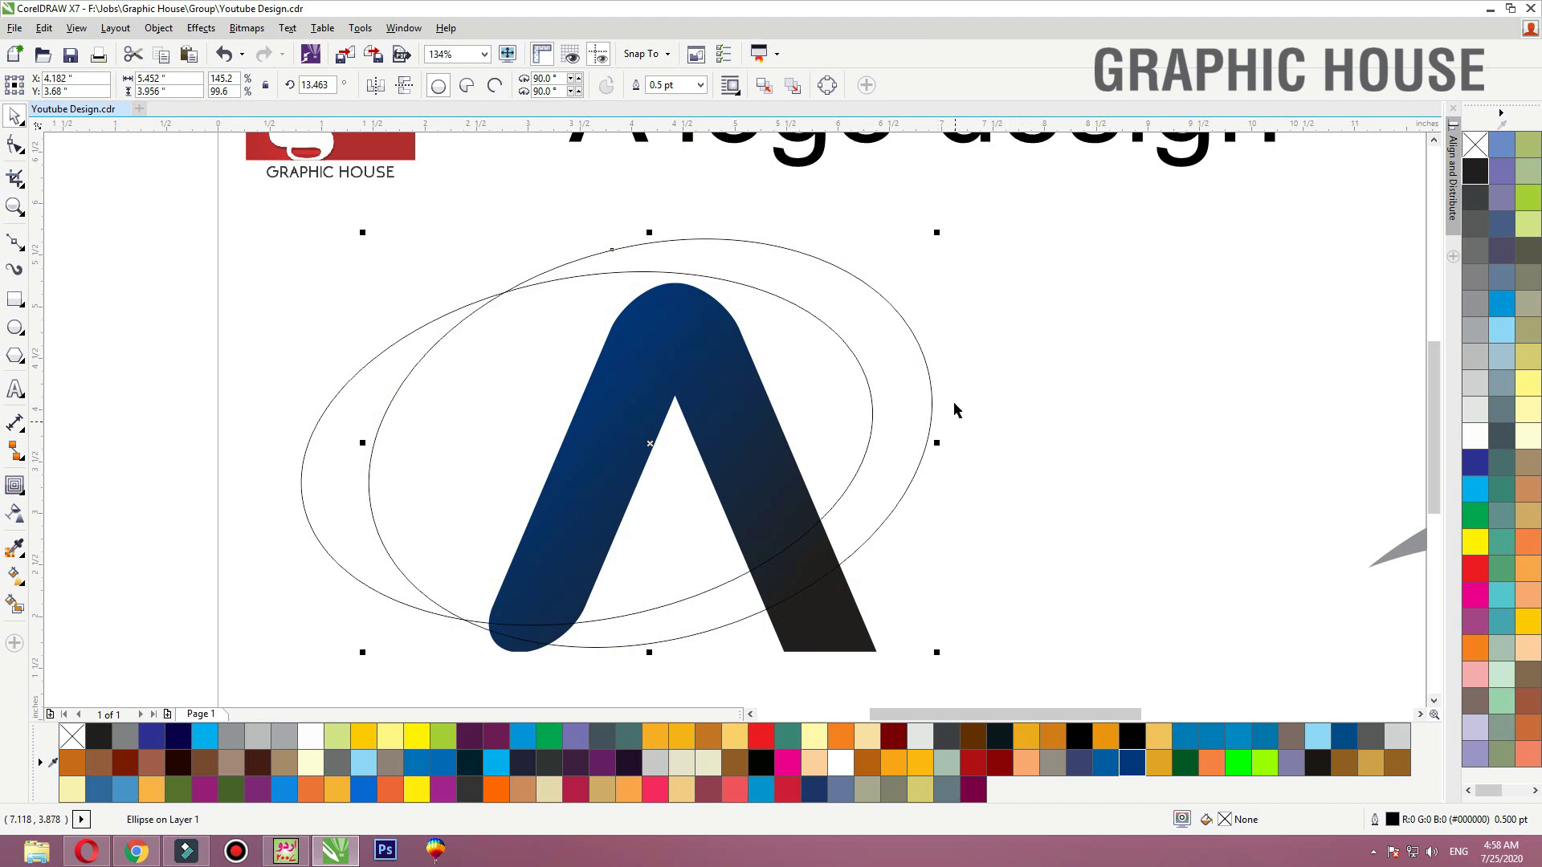
click(491, 268)
click(602, 275)
drag(584, 265, 584, 265)
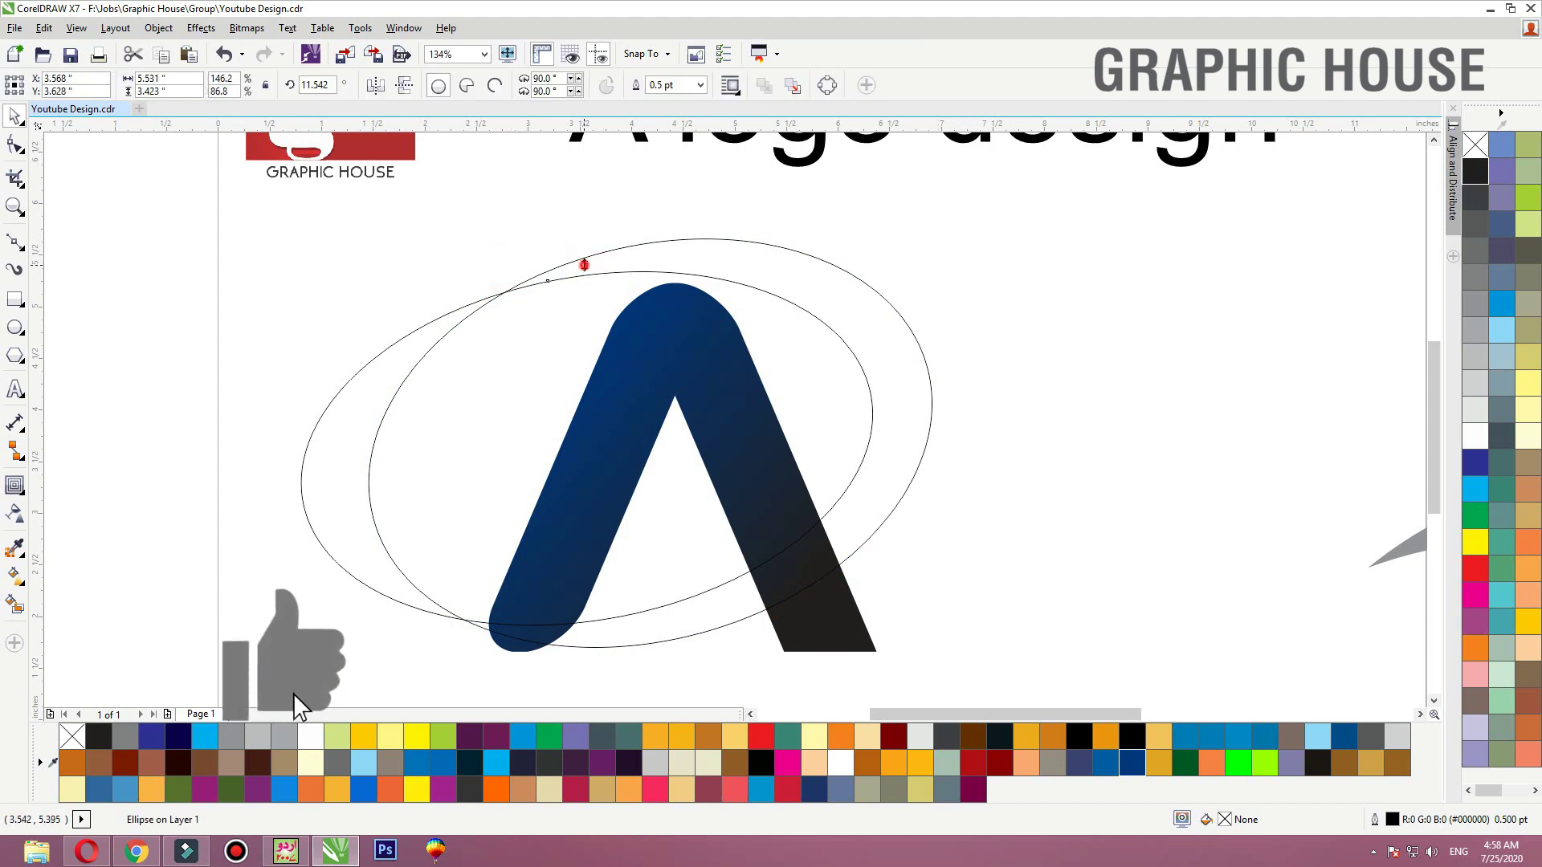
Trim the outer ellipse with the inner one and delete the inner ellipse, leaving a crescent
shift+click(583, 265)
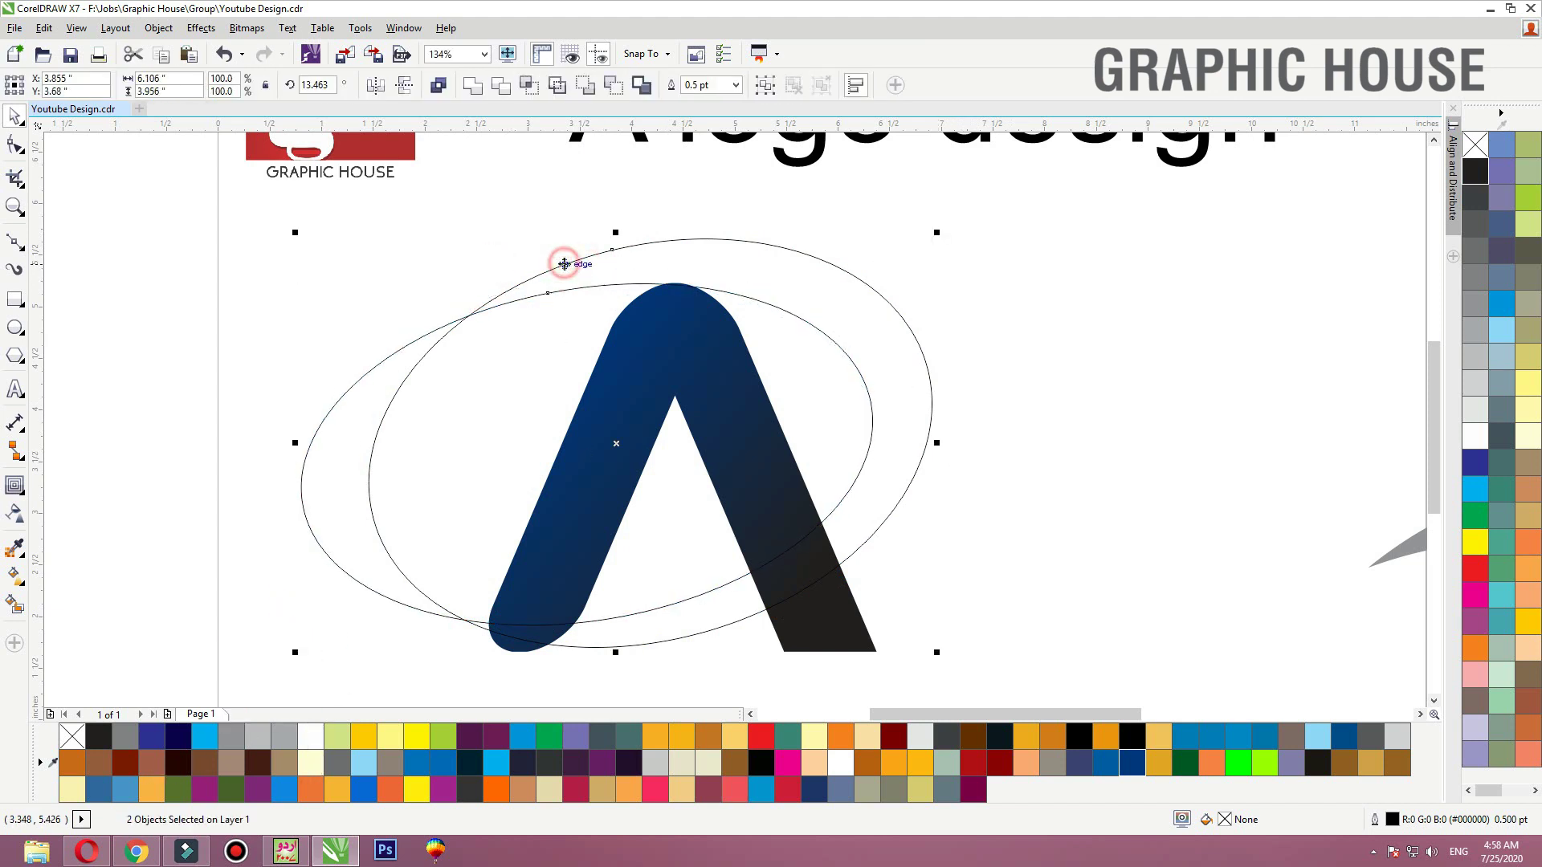
click(502, 87)
click(289, 302)
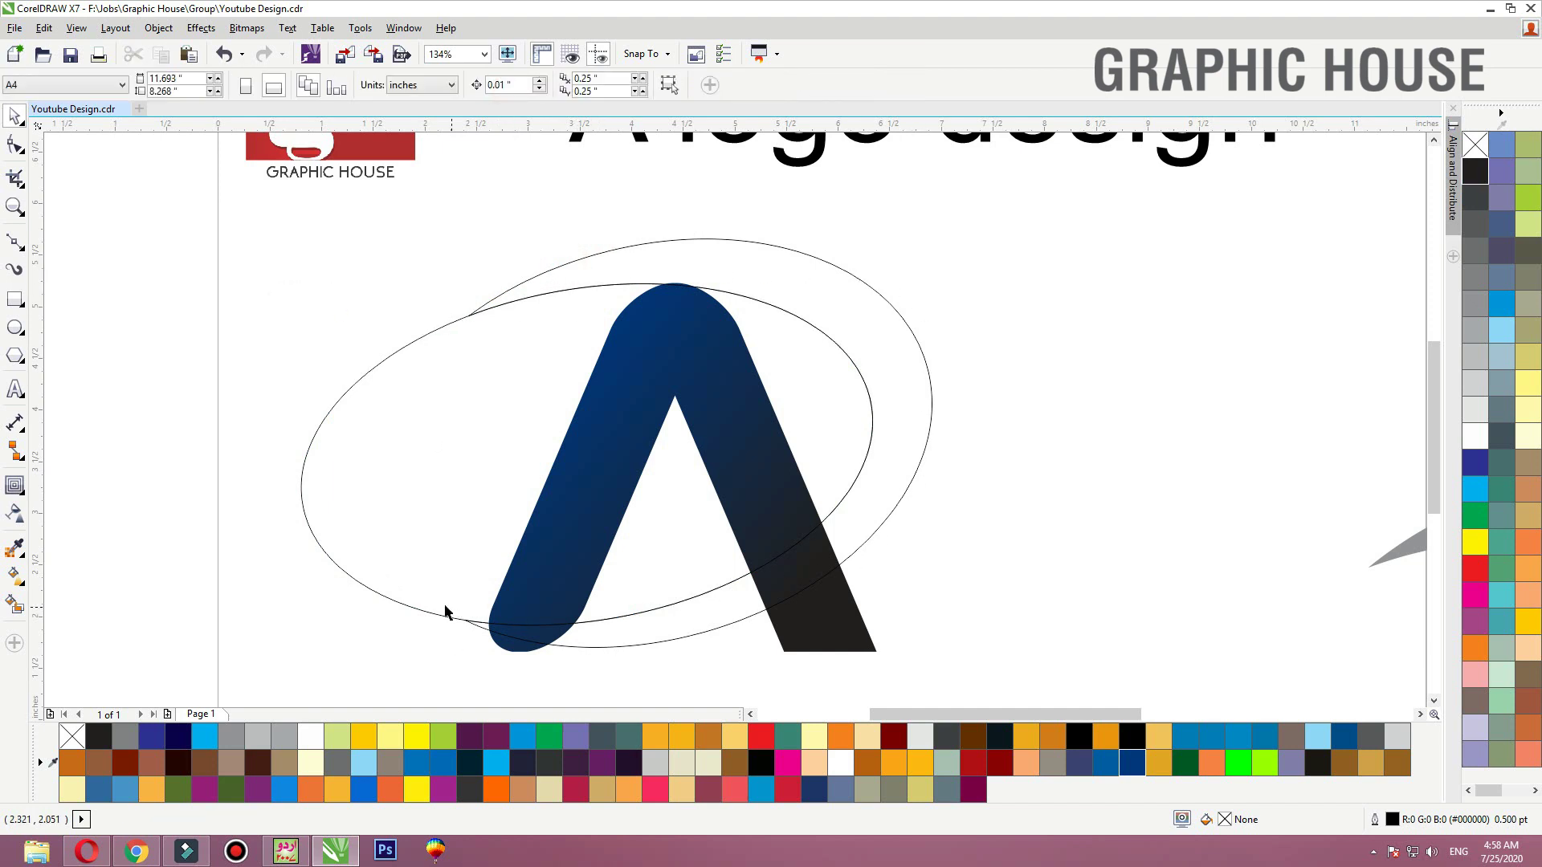
click(426, 335)
key(Delete)
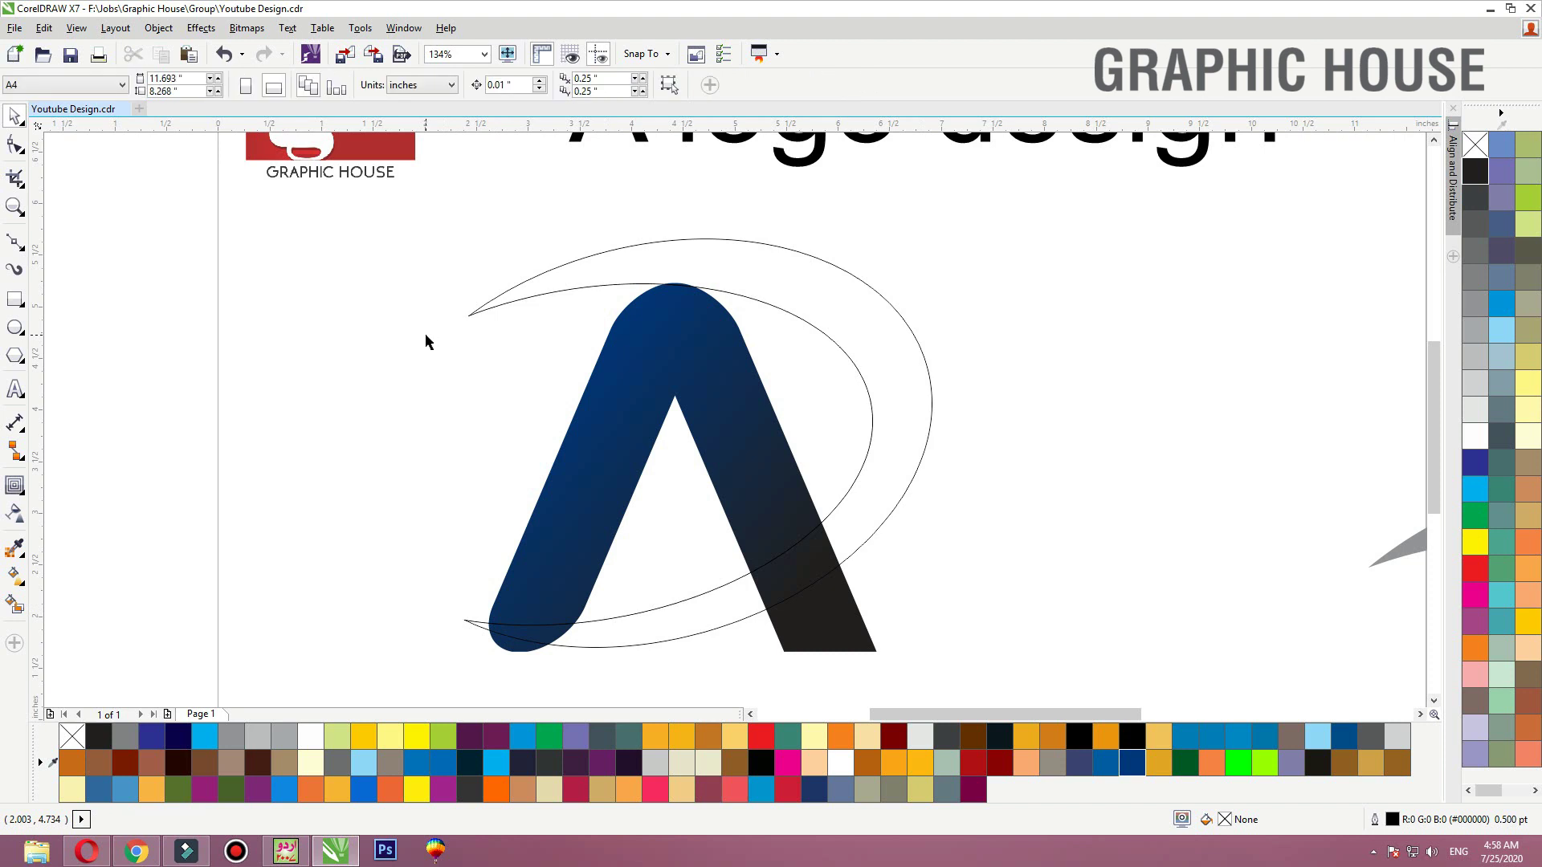
Move the crescent straight up so its upper arc clears the top of the A
click(830, 337)
key(Escape)
key(space)
click(863, 377)
key(space)
key(Delete)
click(867, 392)
drag(868, 393, 867, 365)
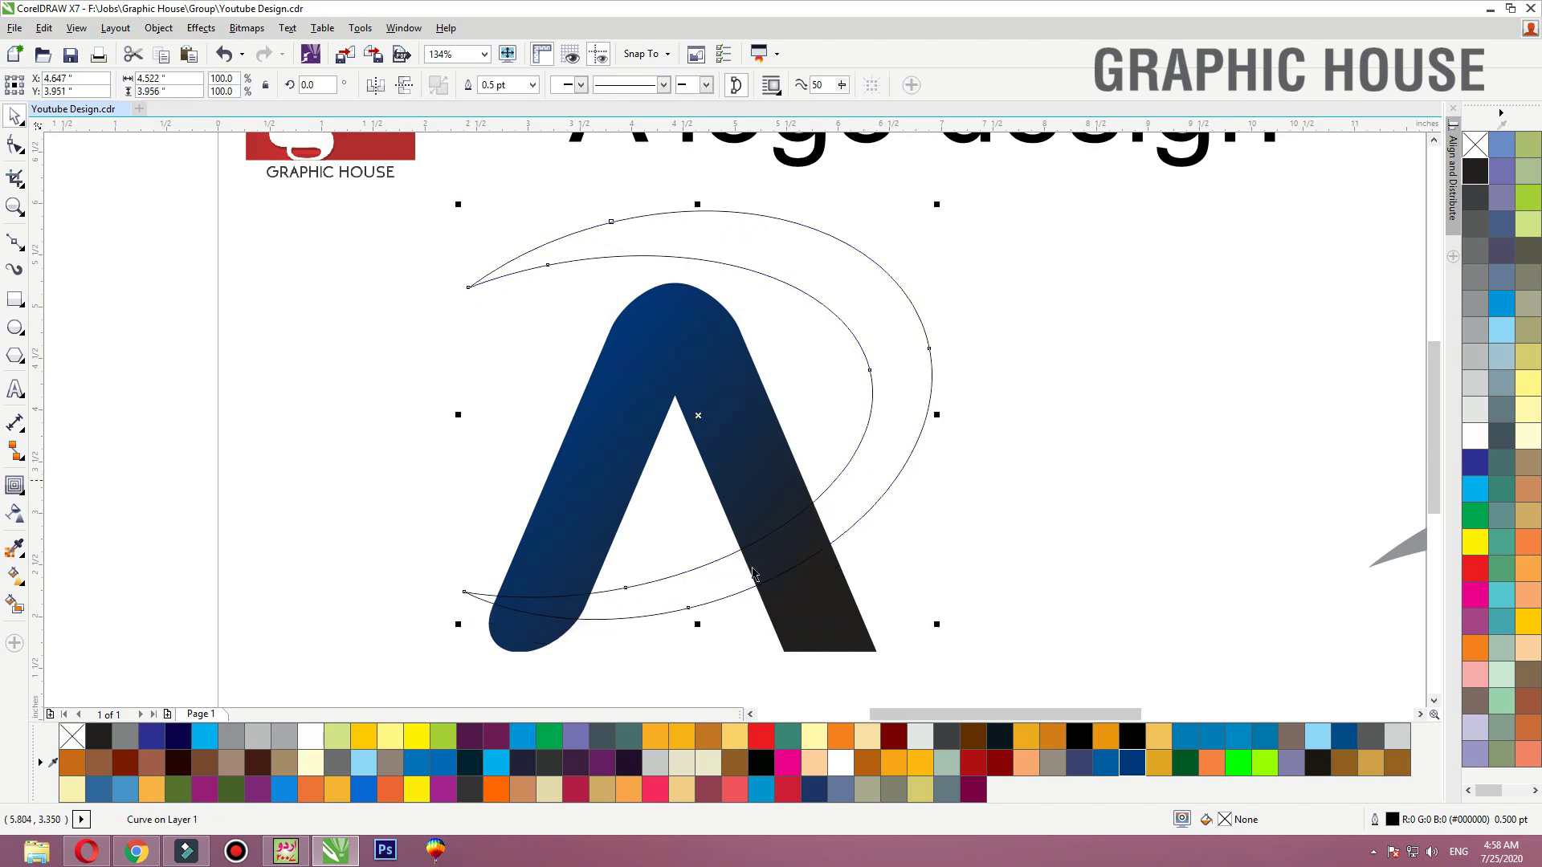
Copy the outline pen, outline color and fill properties from the A to the crescent
click(830, 612)
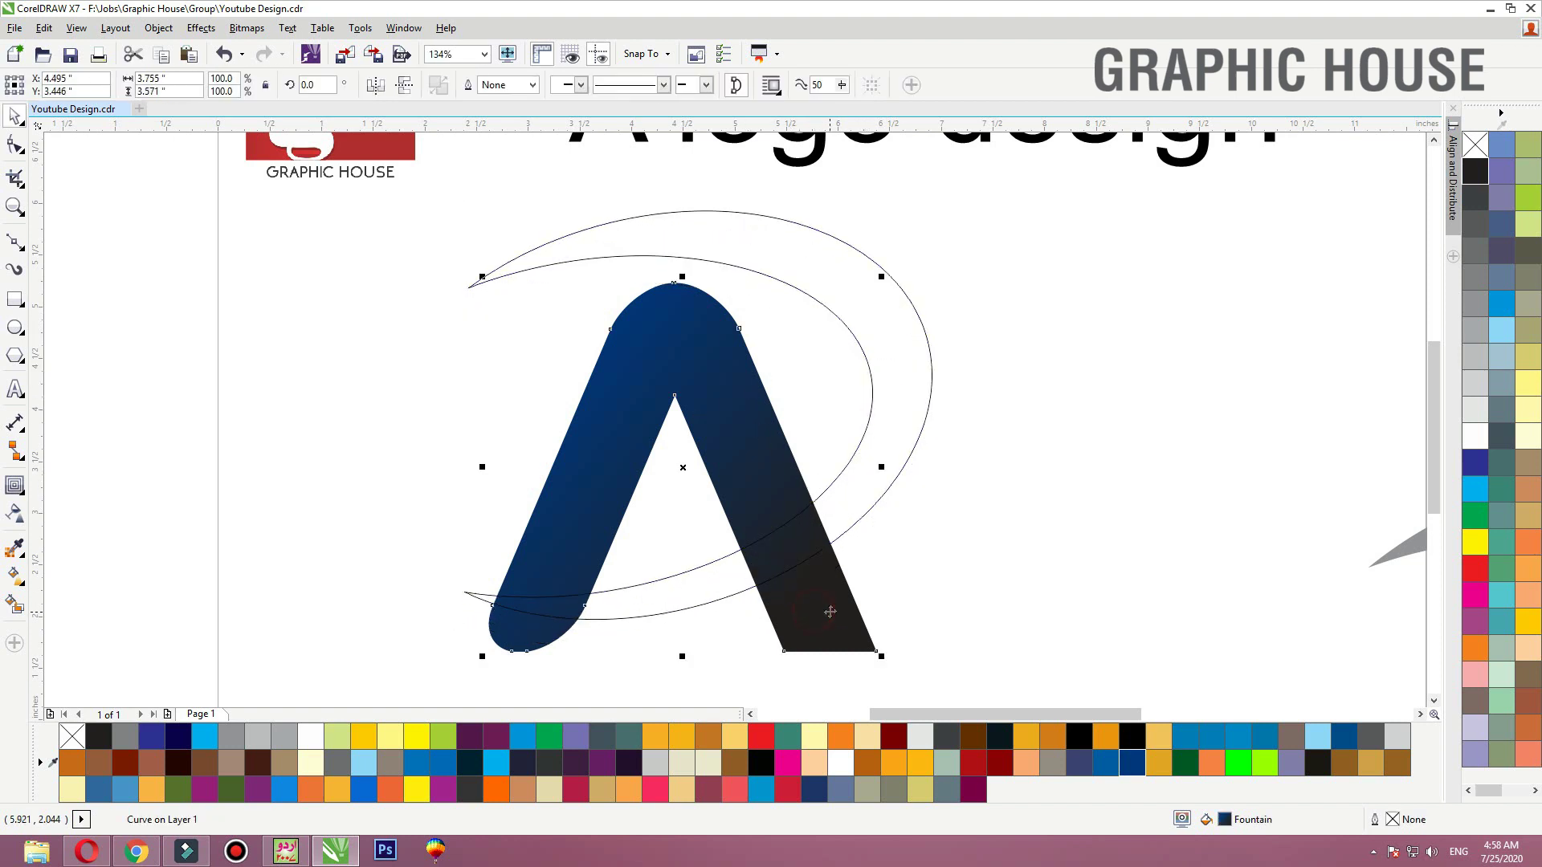
click(892, 479)
click(71, 31)
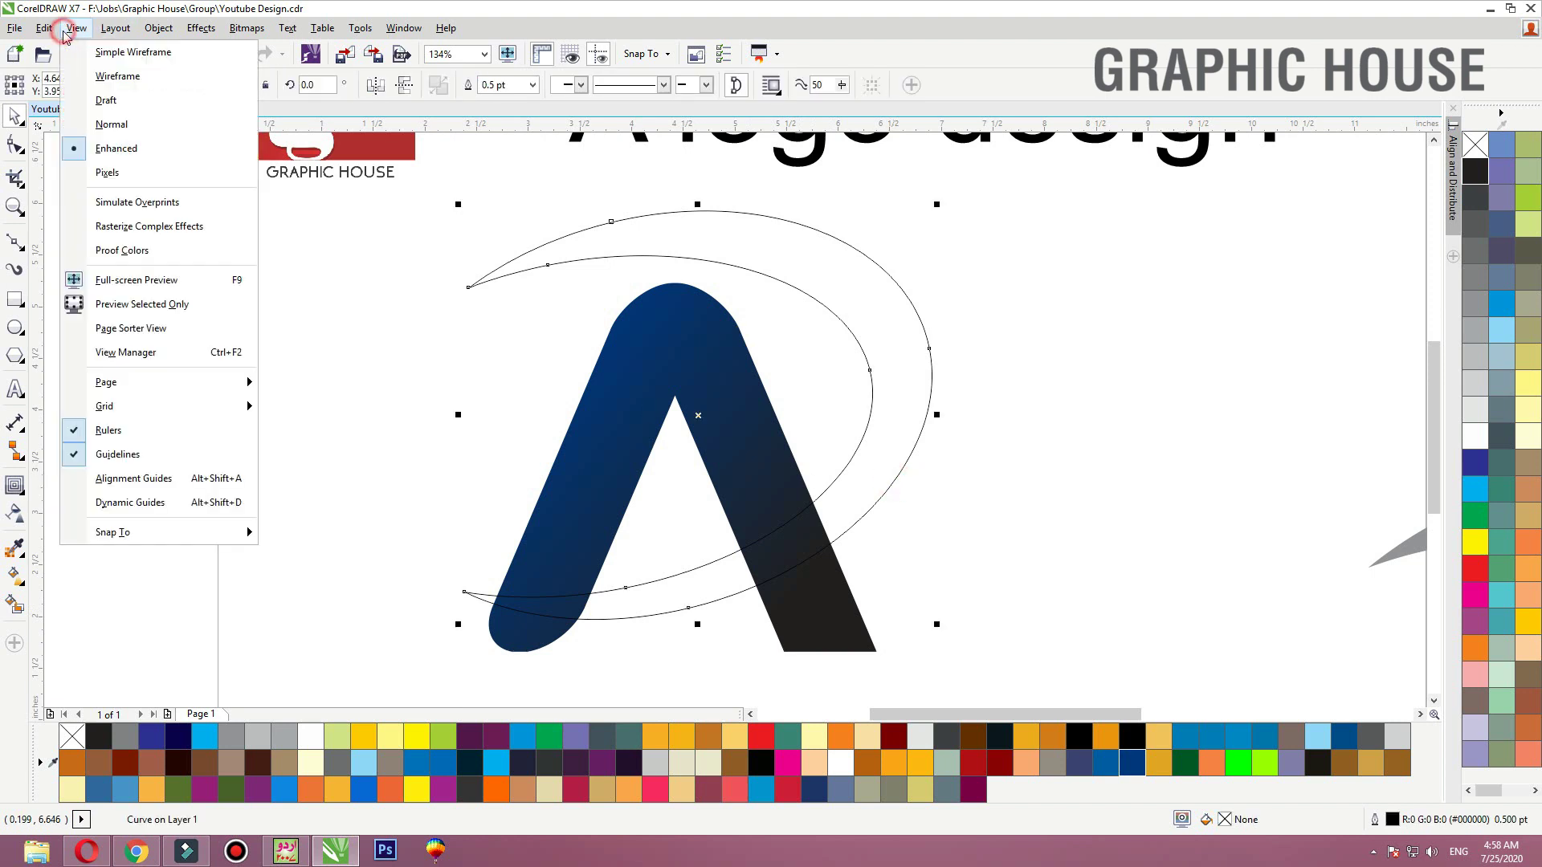
click(145, 329)
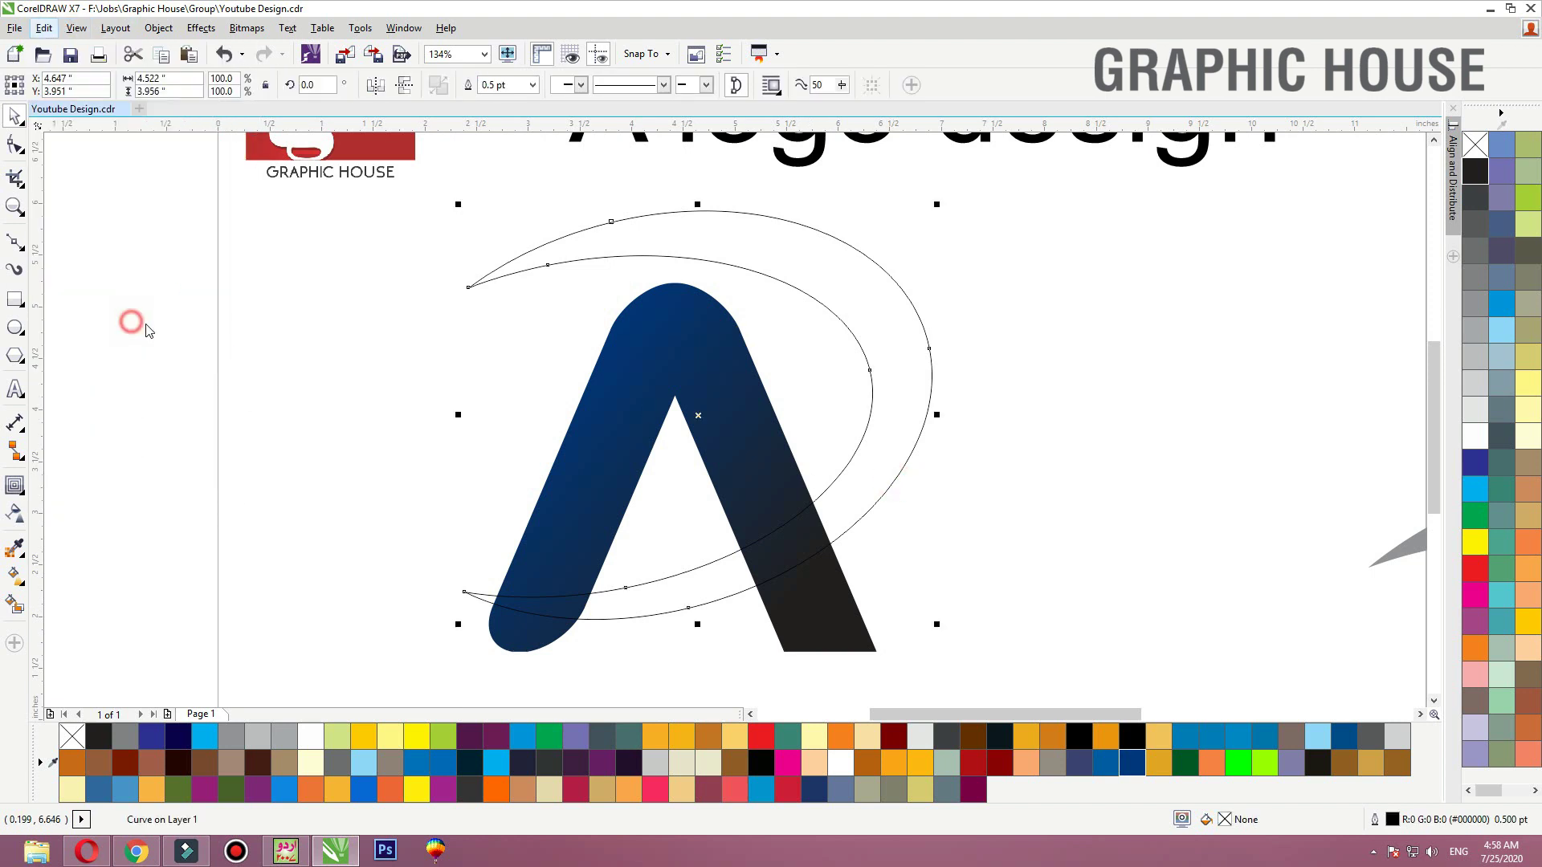
click(666, 410)
click(670, 393)
click(675, 377)
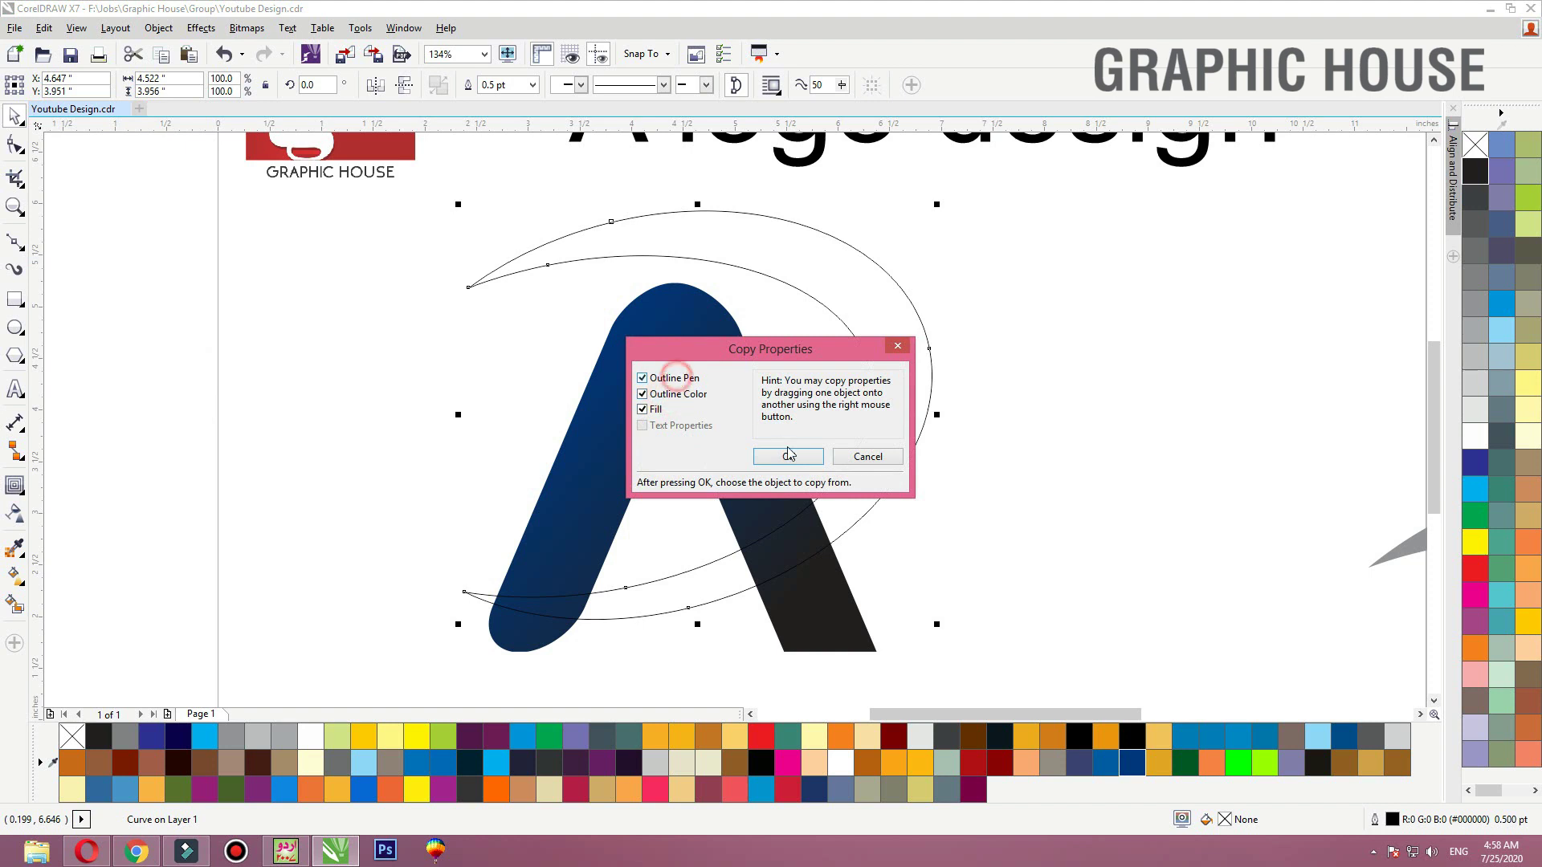
click(787, 454)
click(812, 592)
click(966, 527)
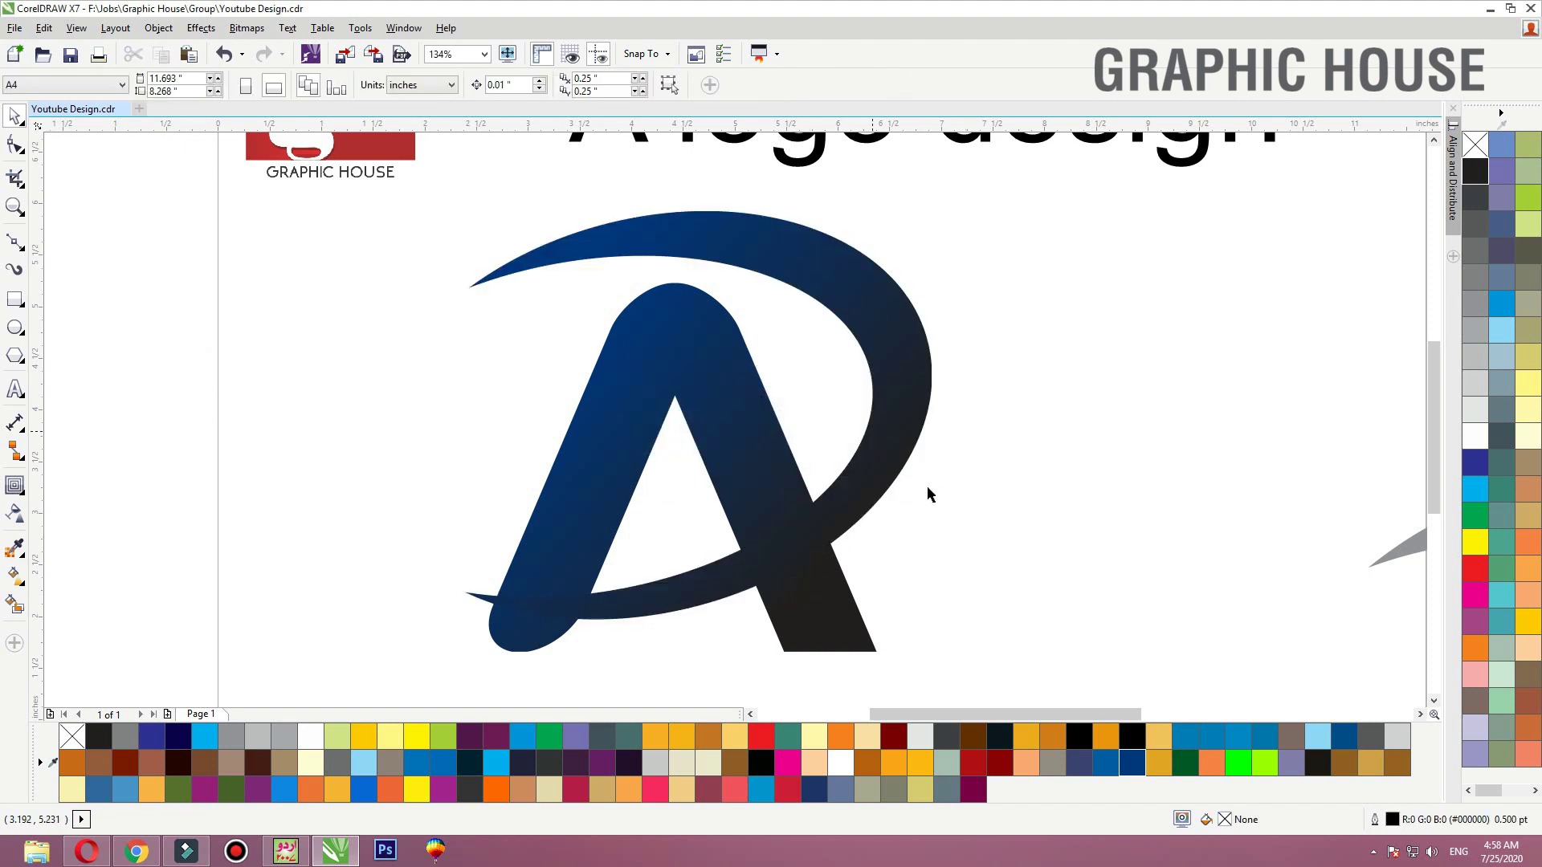
Mirror the crescent vertically so its thicker part sweeps across the lower legs of the A
click(866, 481)
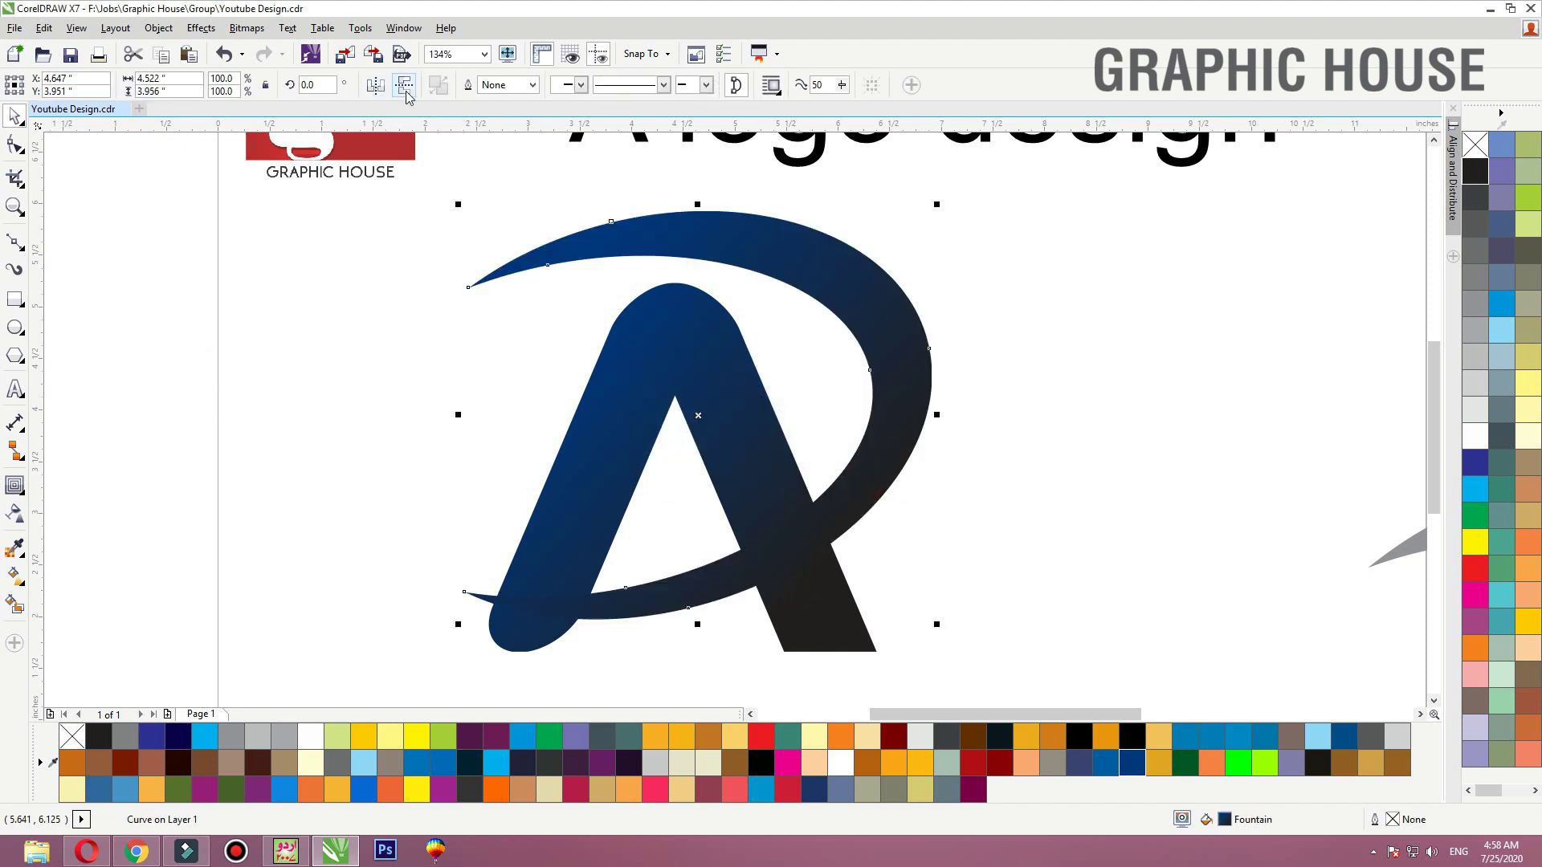
click(406, 94)
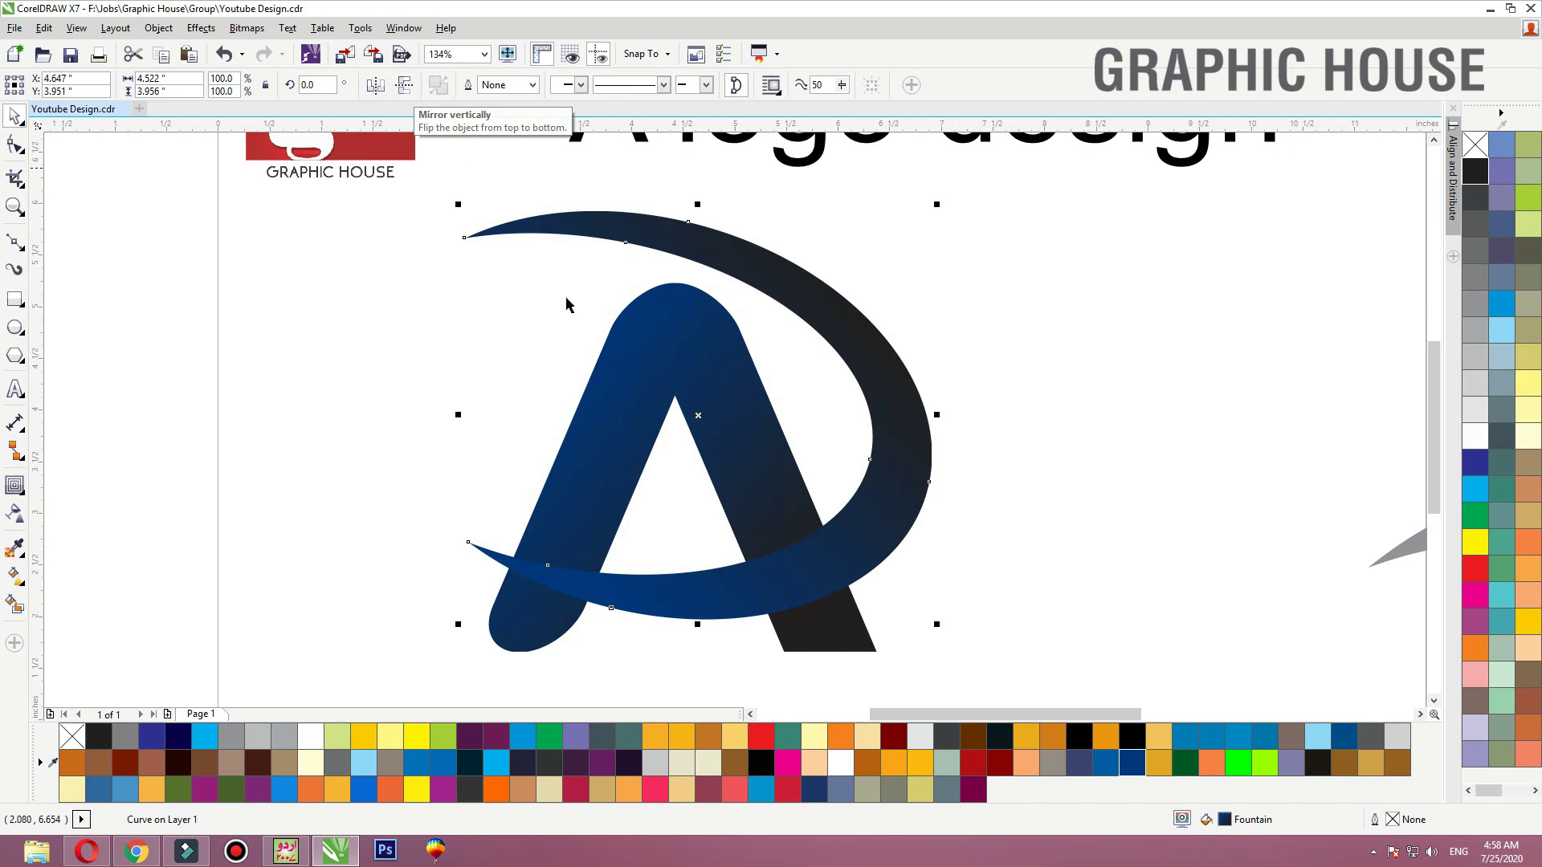
Shift the crescent slightly left and set its rotation to about 340.8° so its lower tail sweeps up past the A's left leg
drag(853, 573, 837, 573)
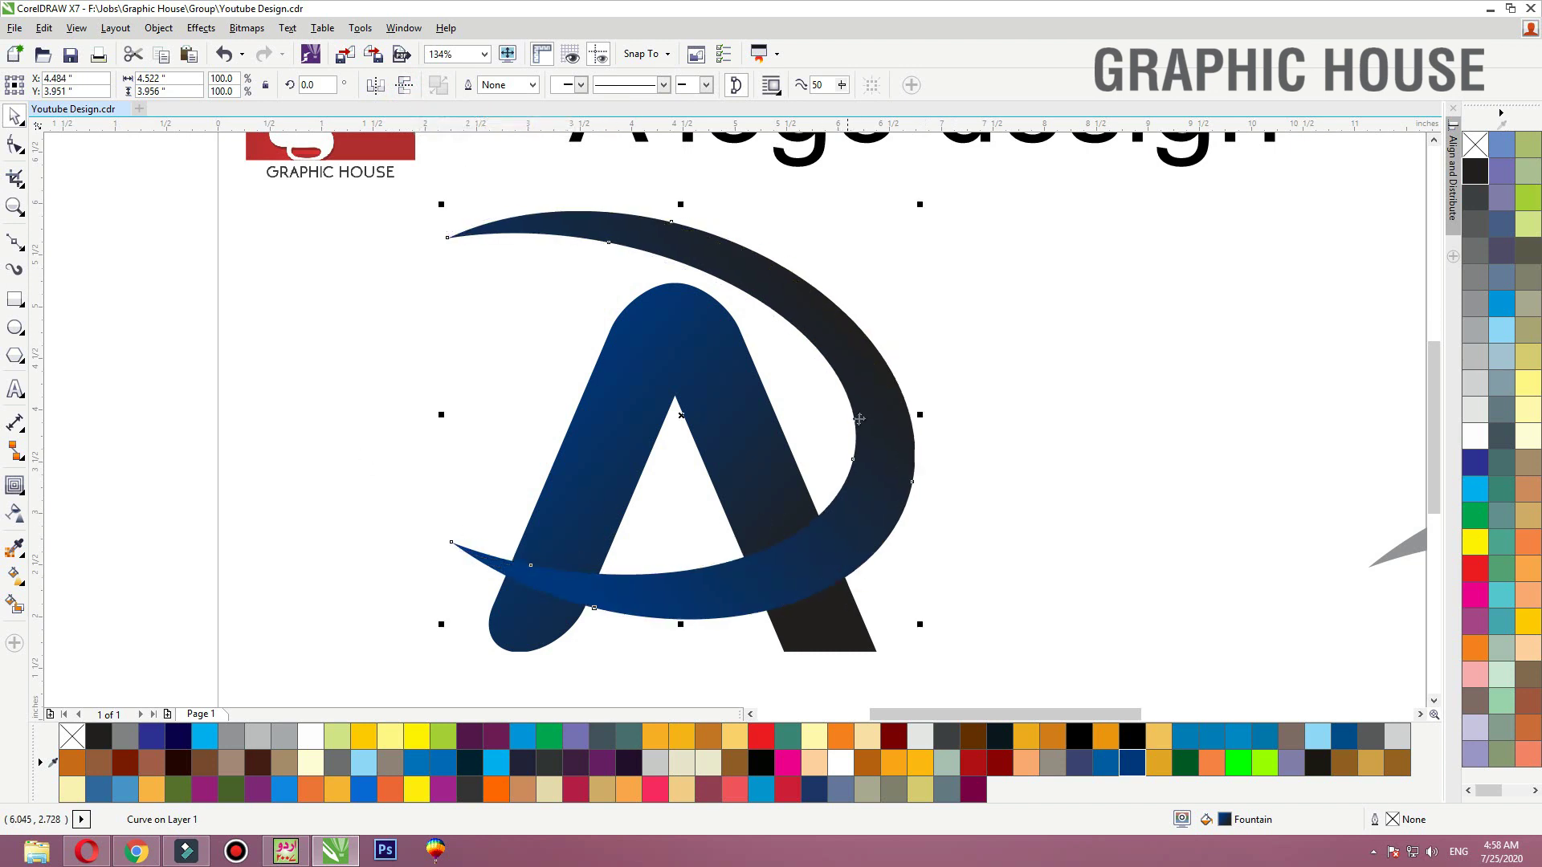
click(859, 418)
drag(924, 612, 822, 519)
click(836, 541)
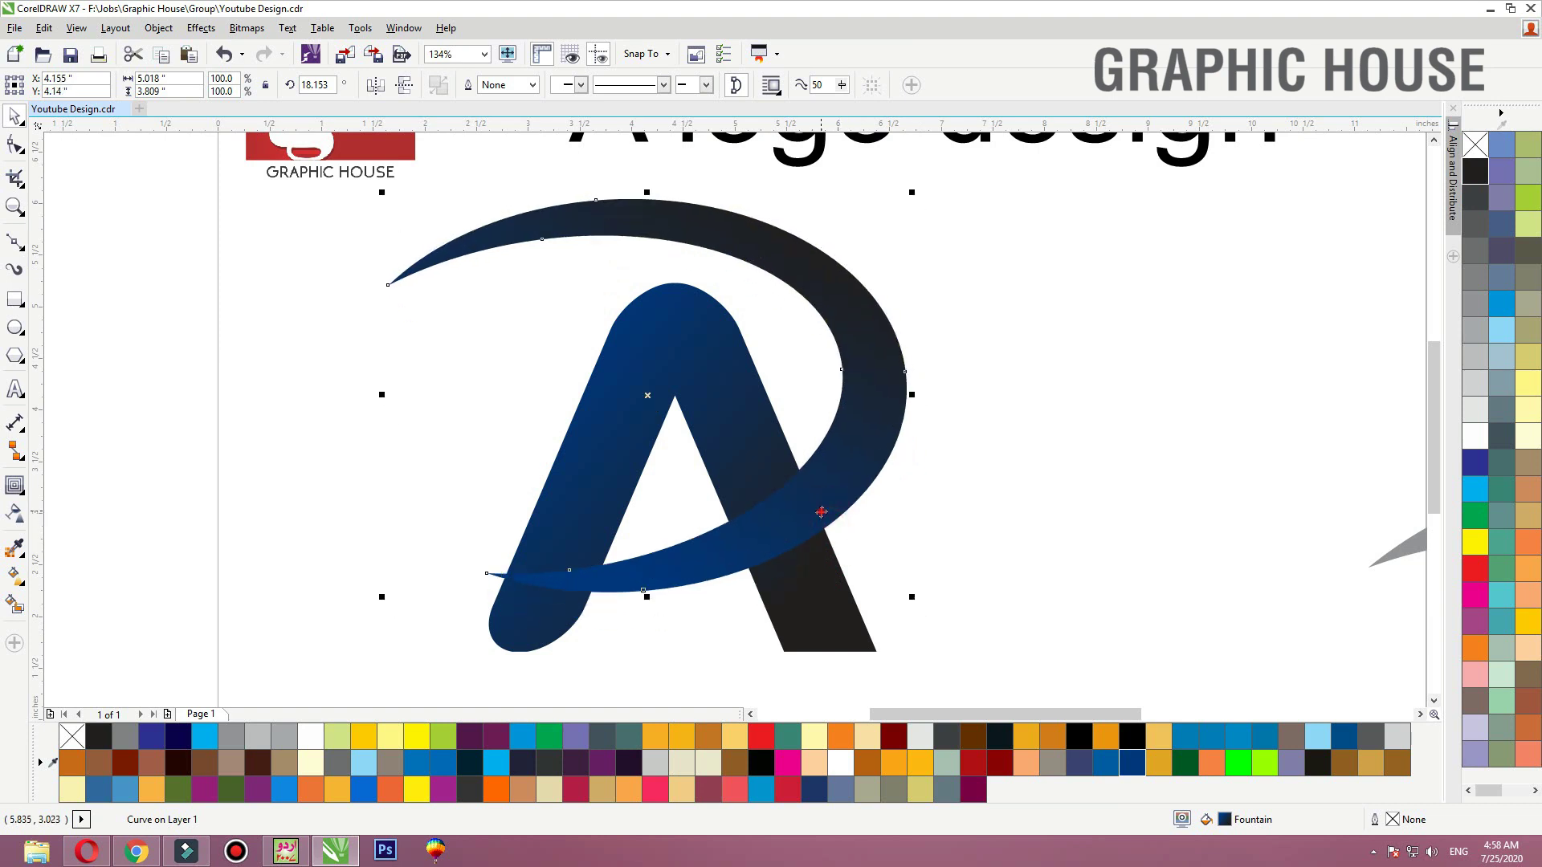
click(876, 435)
drag(908, 200, 908, 408)
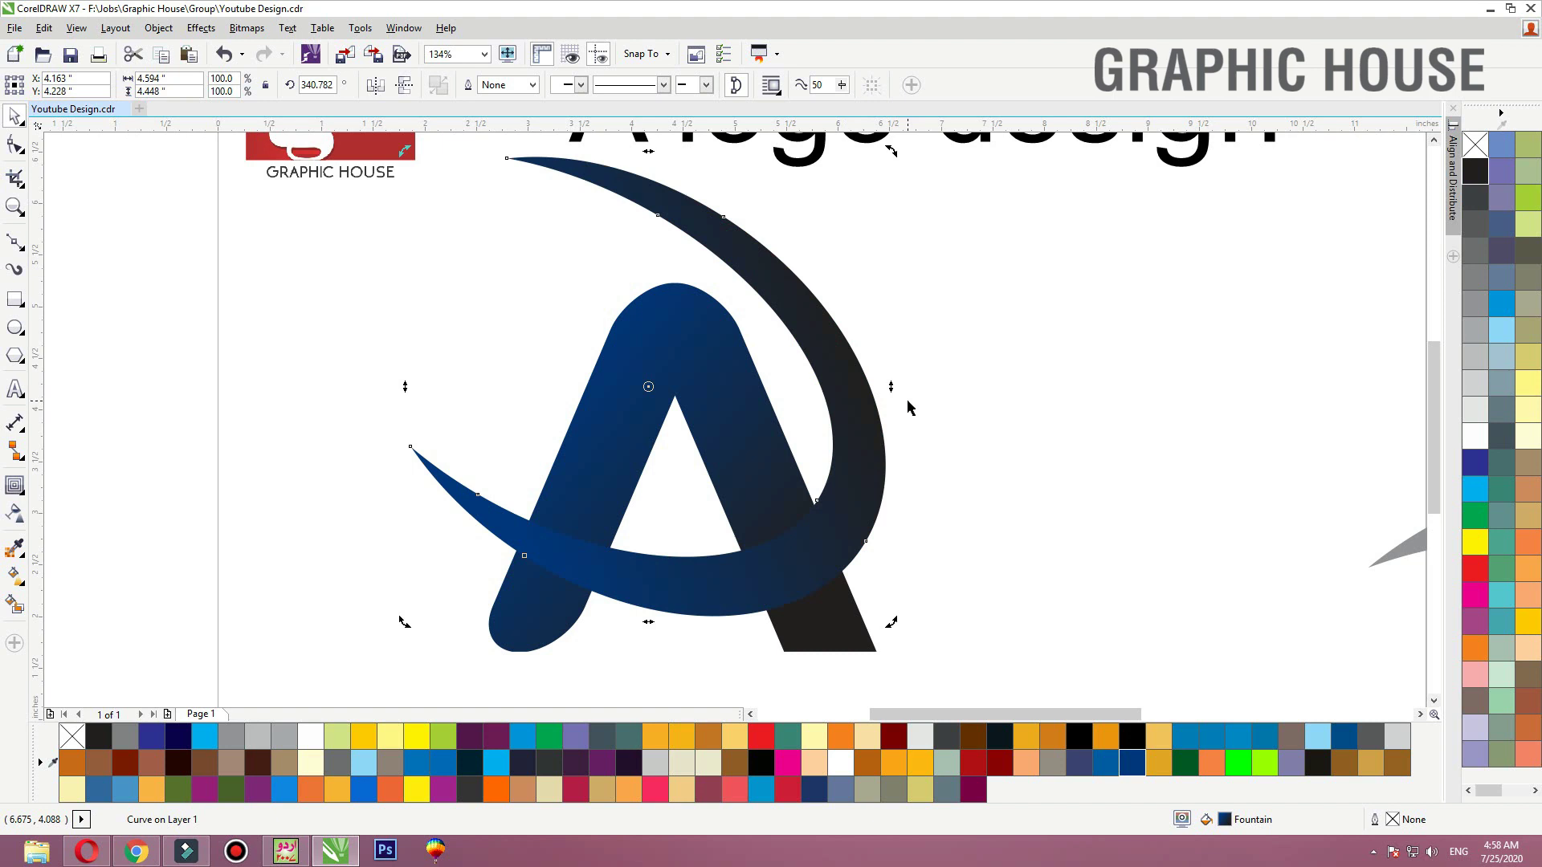
Place a copy of the A and its crescent in the empty area left of the page
shift+click(615, 406)
scroll(541, 445, down, 2)
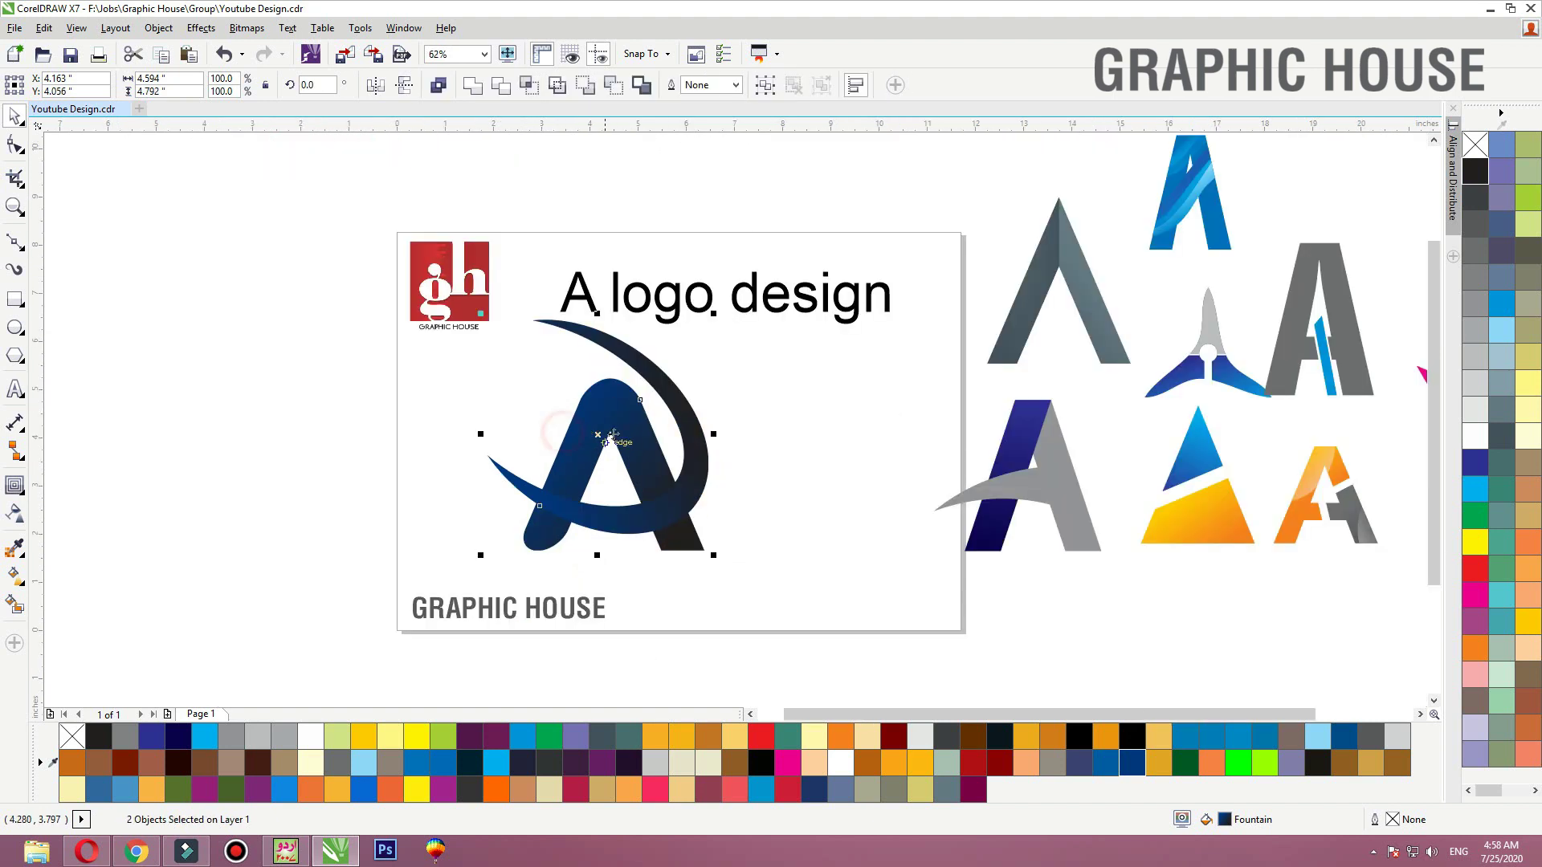
drag(612, 429, 284, 473)
right_click(284, 473)
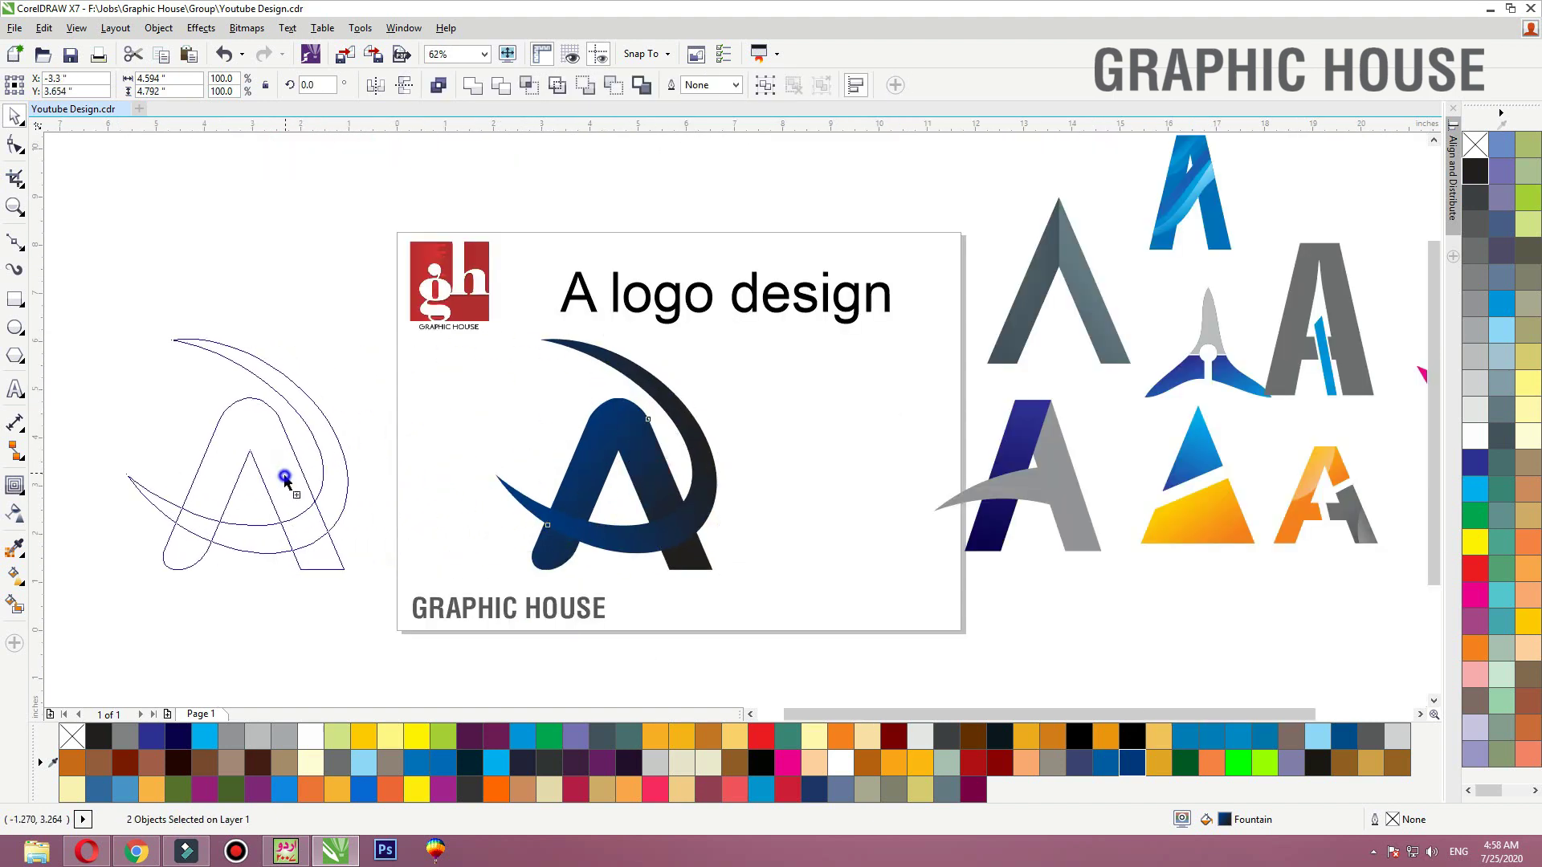
Draw a closed straight-sided shape on the page's logo, covering the crescent's tail up to the outer edge of the A's left leg
click(570, 515)
scroll(330, 344, up, 2)
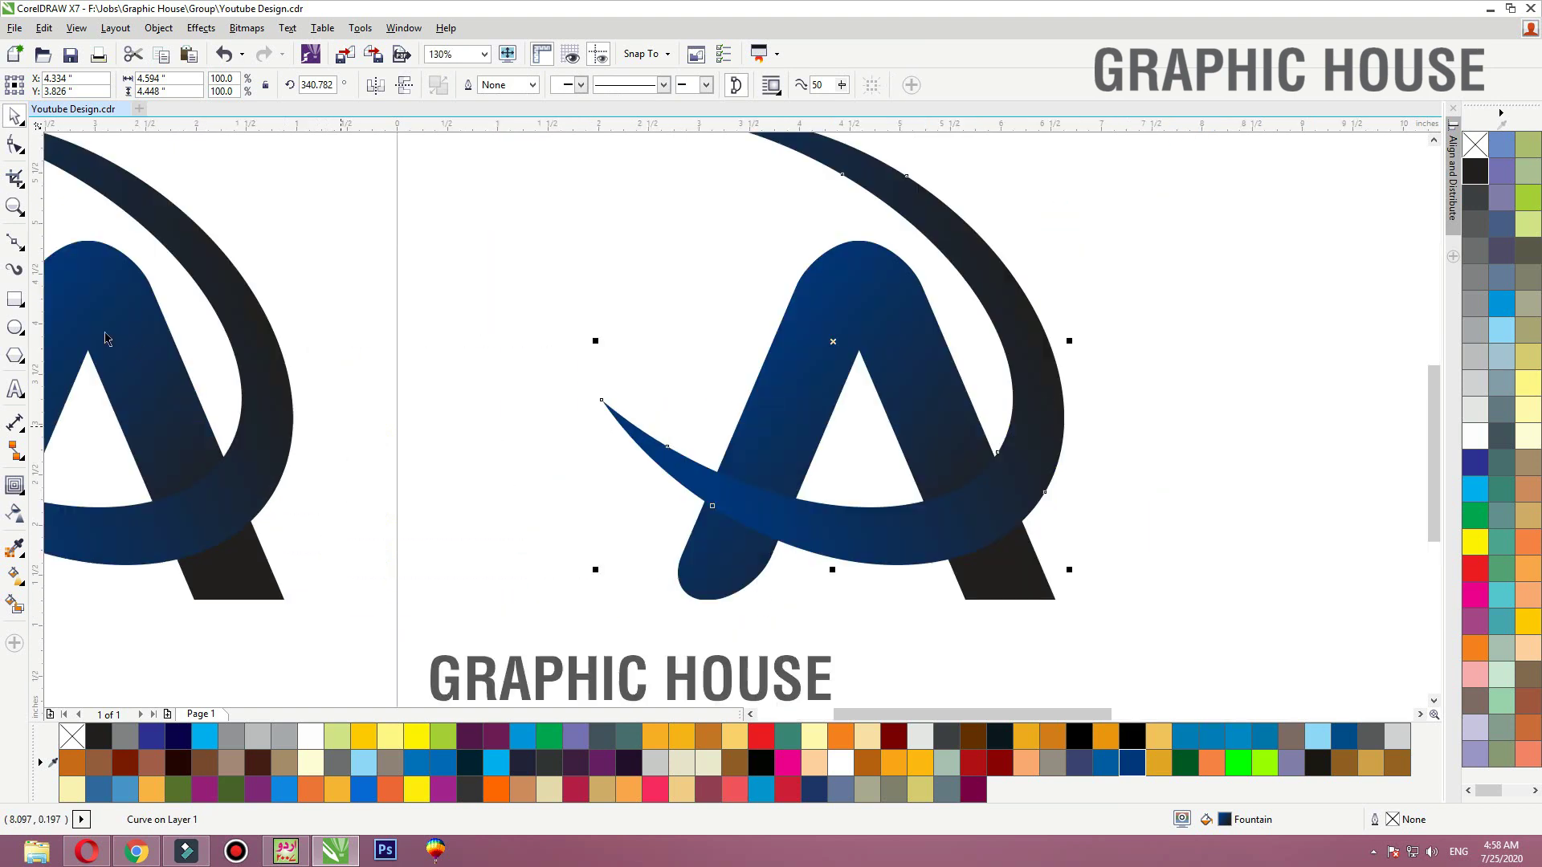
click(16, 243)
click(739, 420)
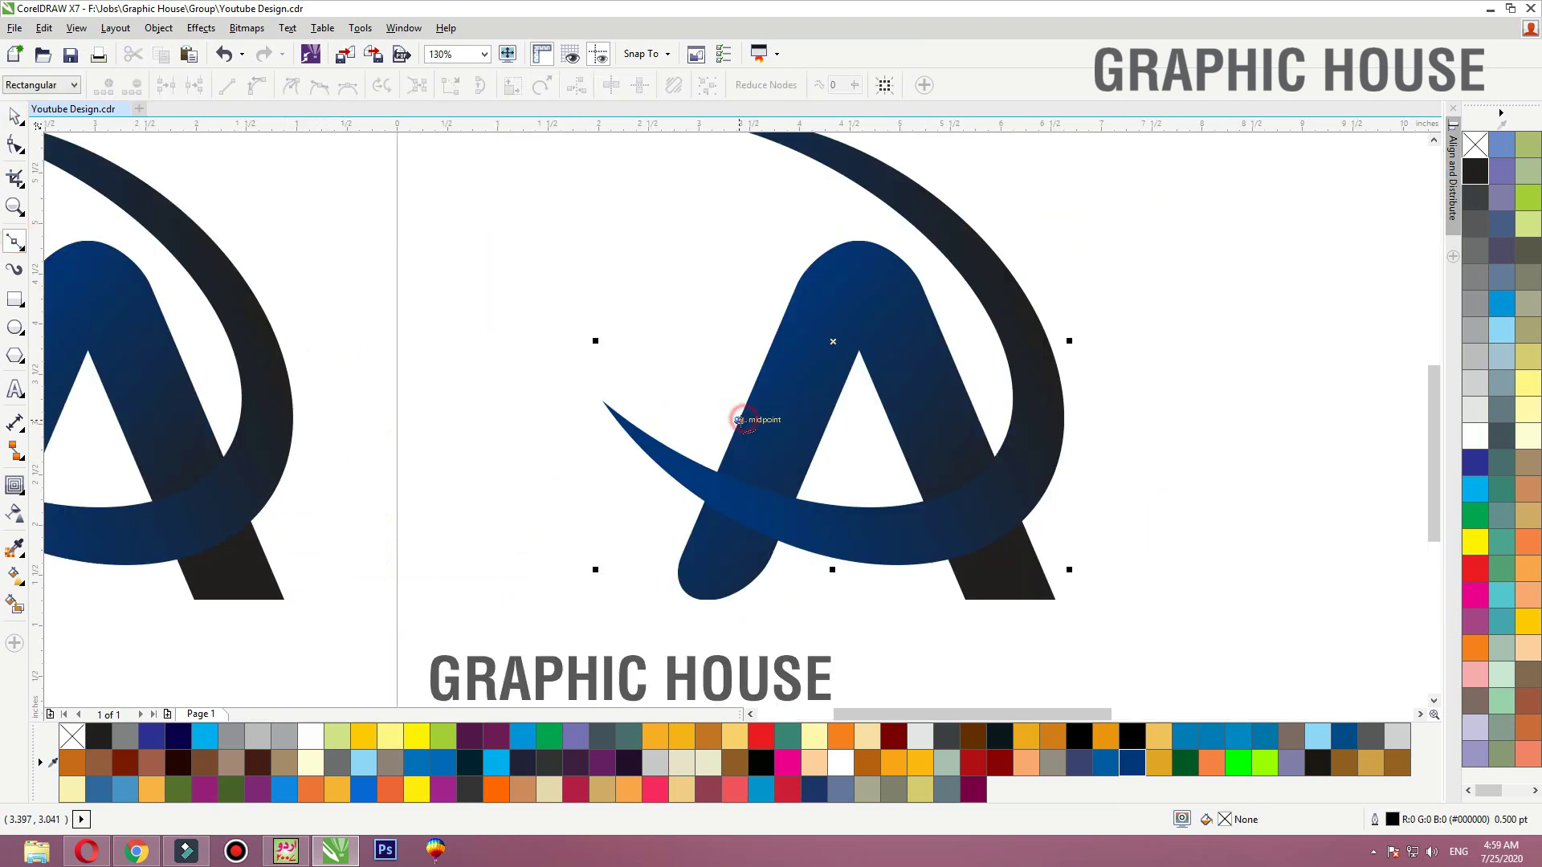
click(699, 512)
click(556, 522)
click(445, 272)
click(549, 253)
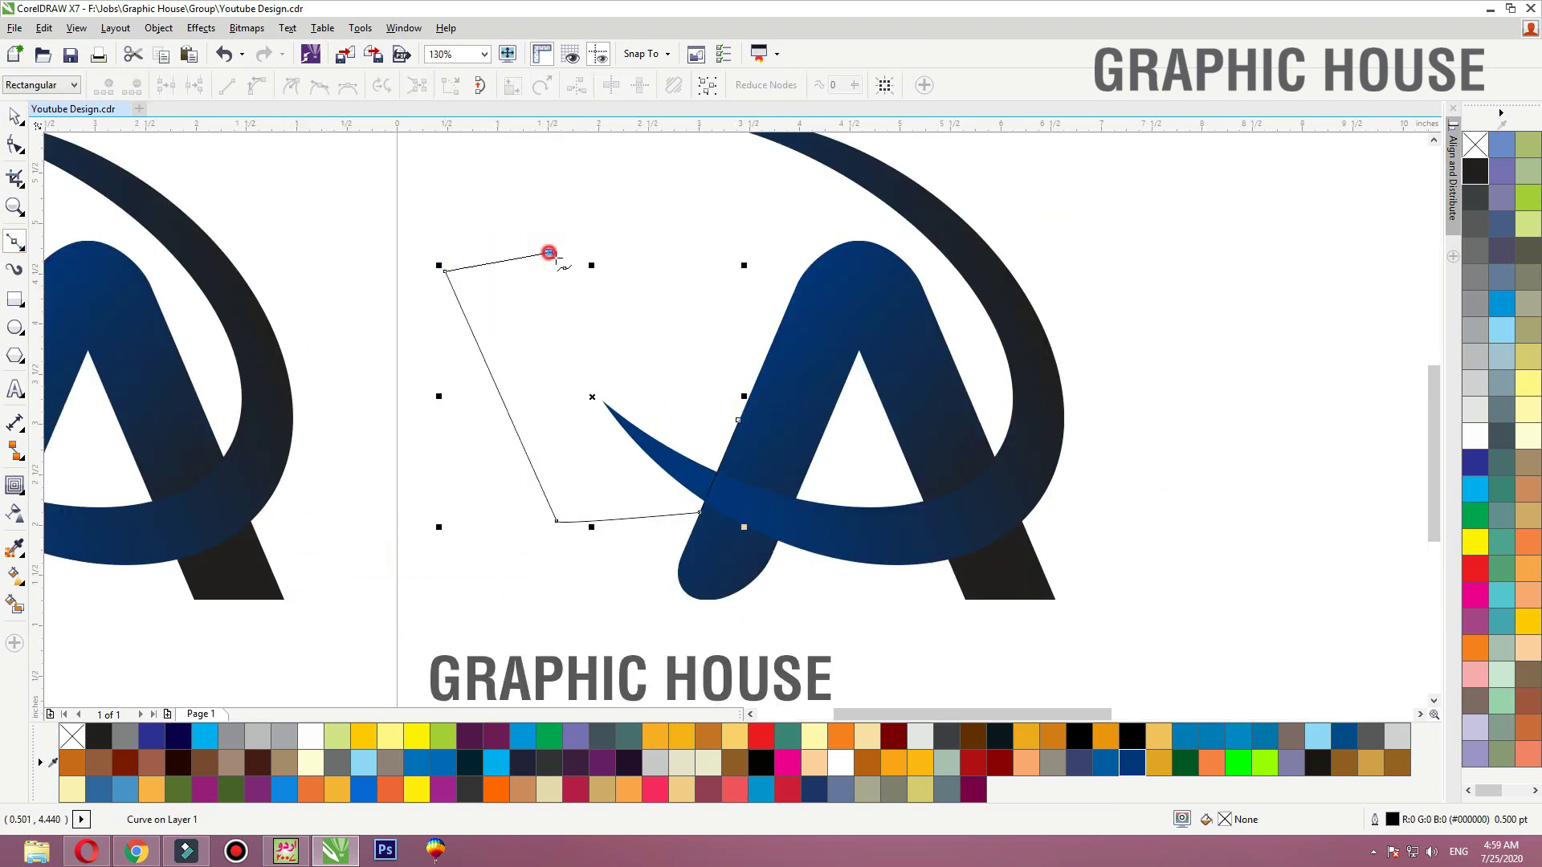
click(739, 420)
Trim the crescent with the drawn shape to cut off its tail, and delete the cutting shape
key(space)
shift+click(744, 507)
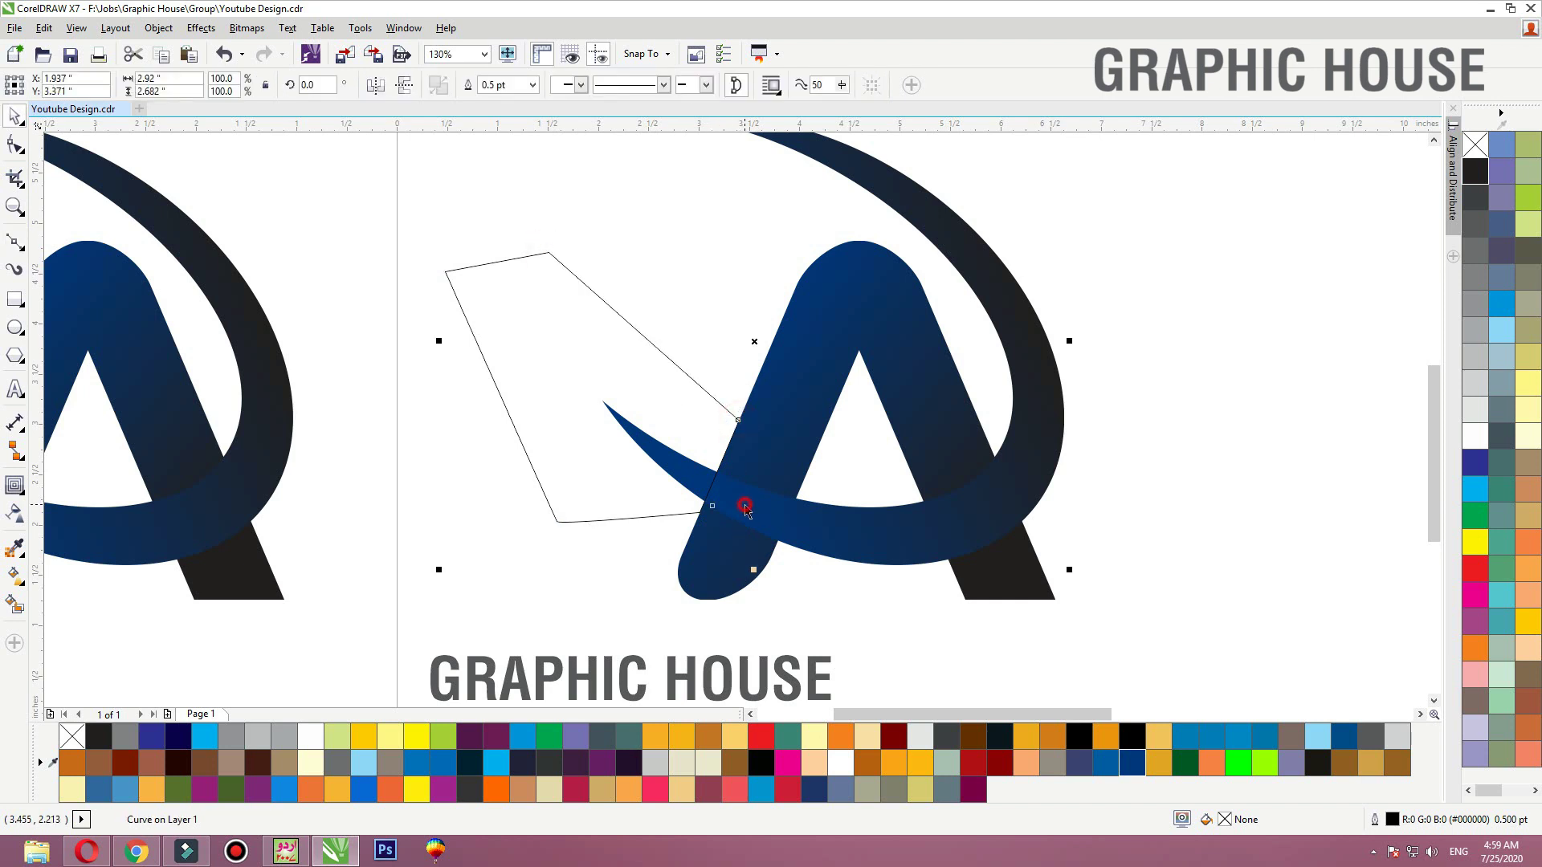
click(498, 86)
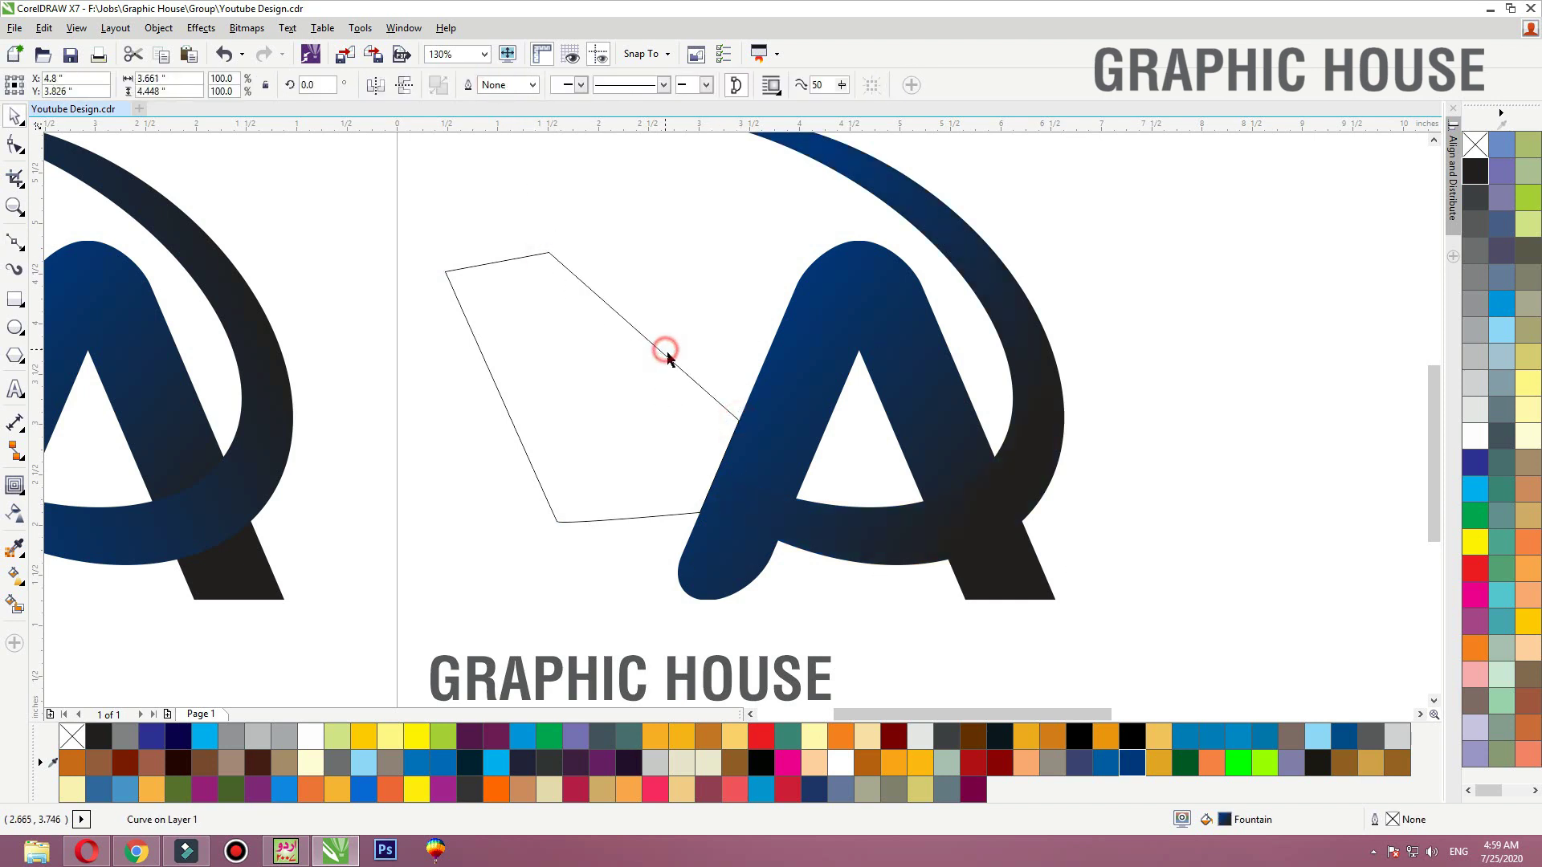
click(667, 358)
key(Delete)
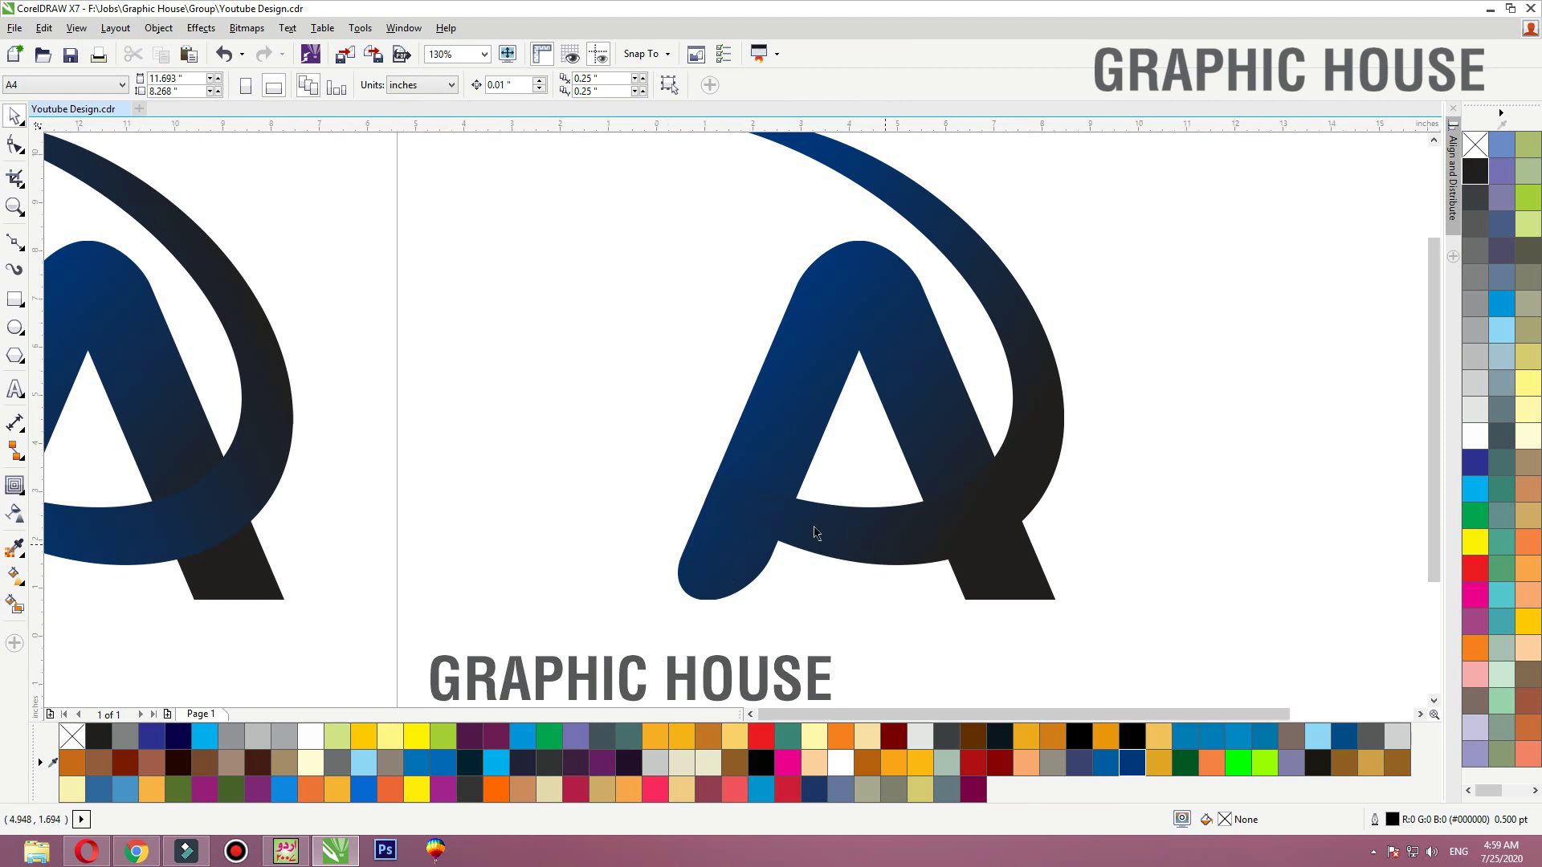
scroll(1015, 456, down, 3)
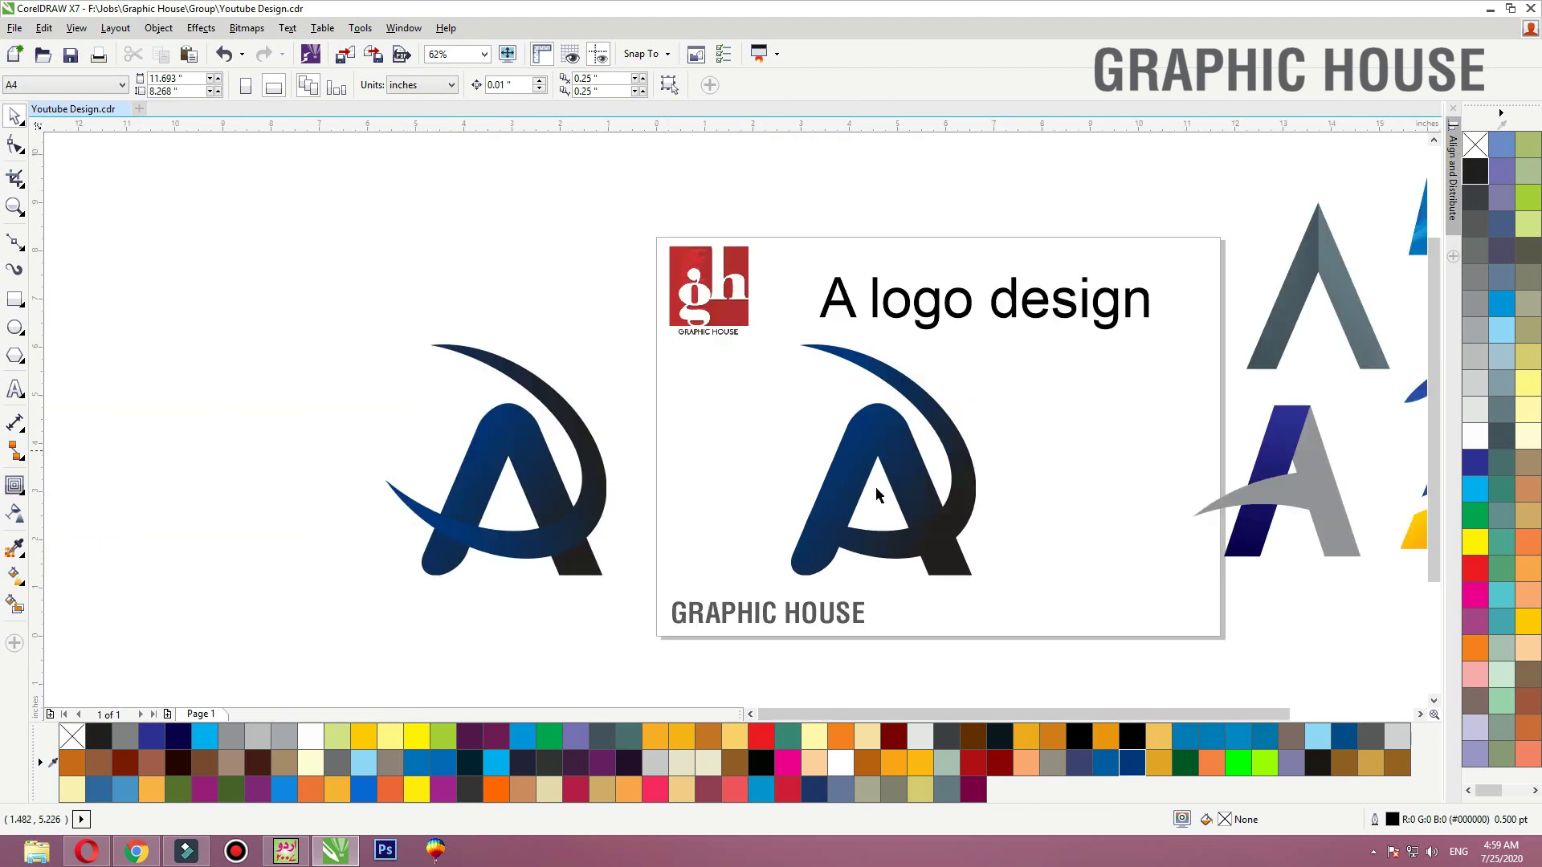
click(868, 538)
shift+click(857, 408)
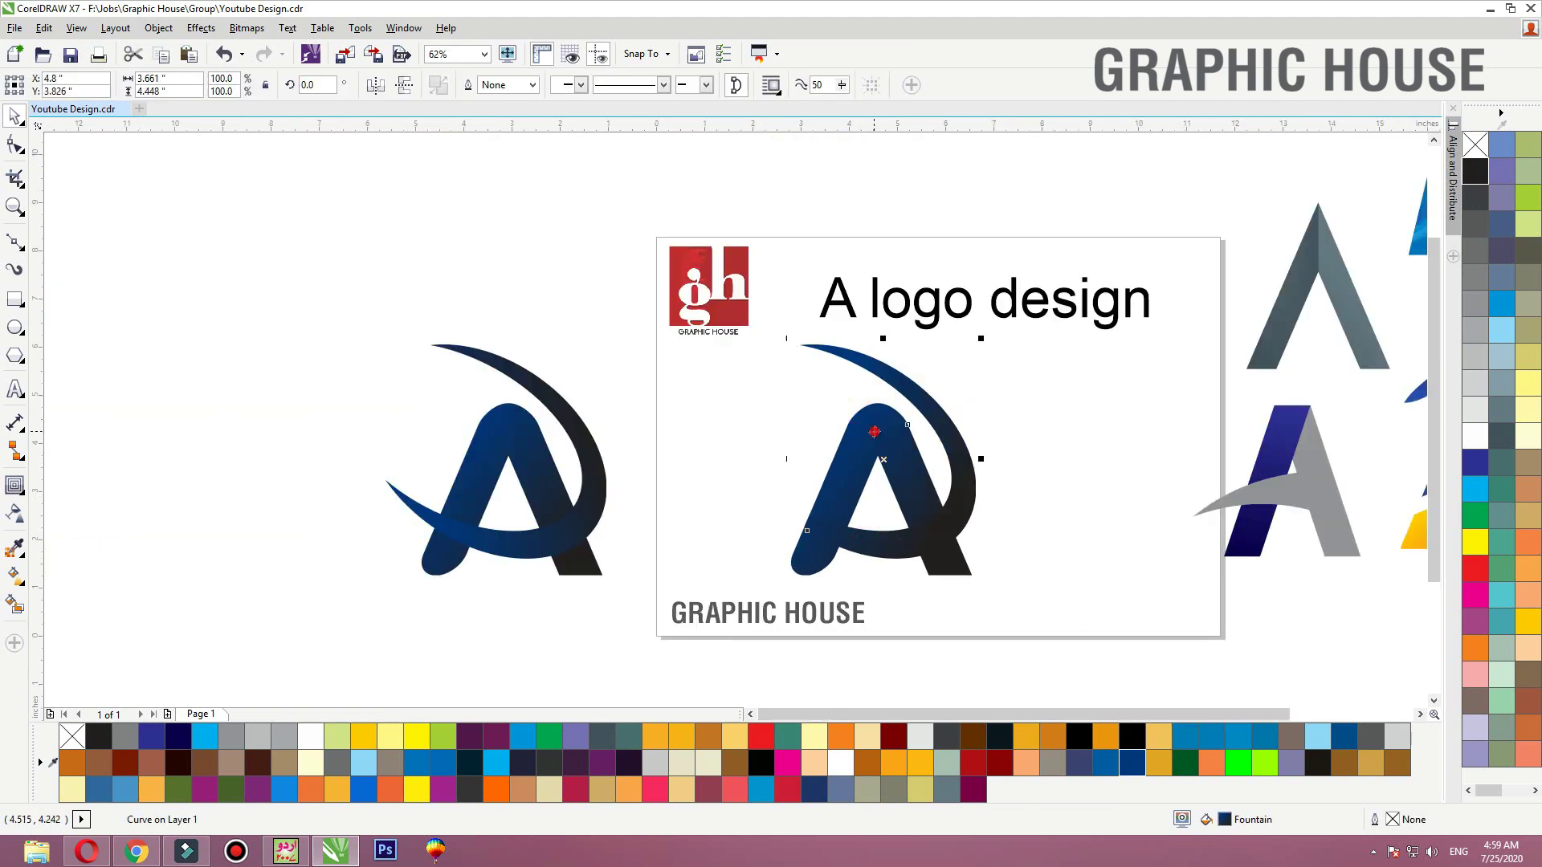
drag(876, 431, 840, 431)
key(ctrl+z)
click(741, 437)
scroll(513, 394, down, 1)
key(F2)
drag(407, 326, 1174, 573)
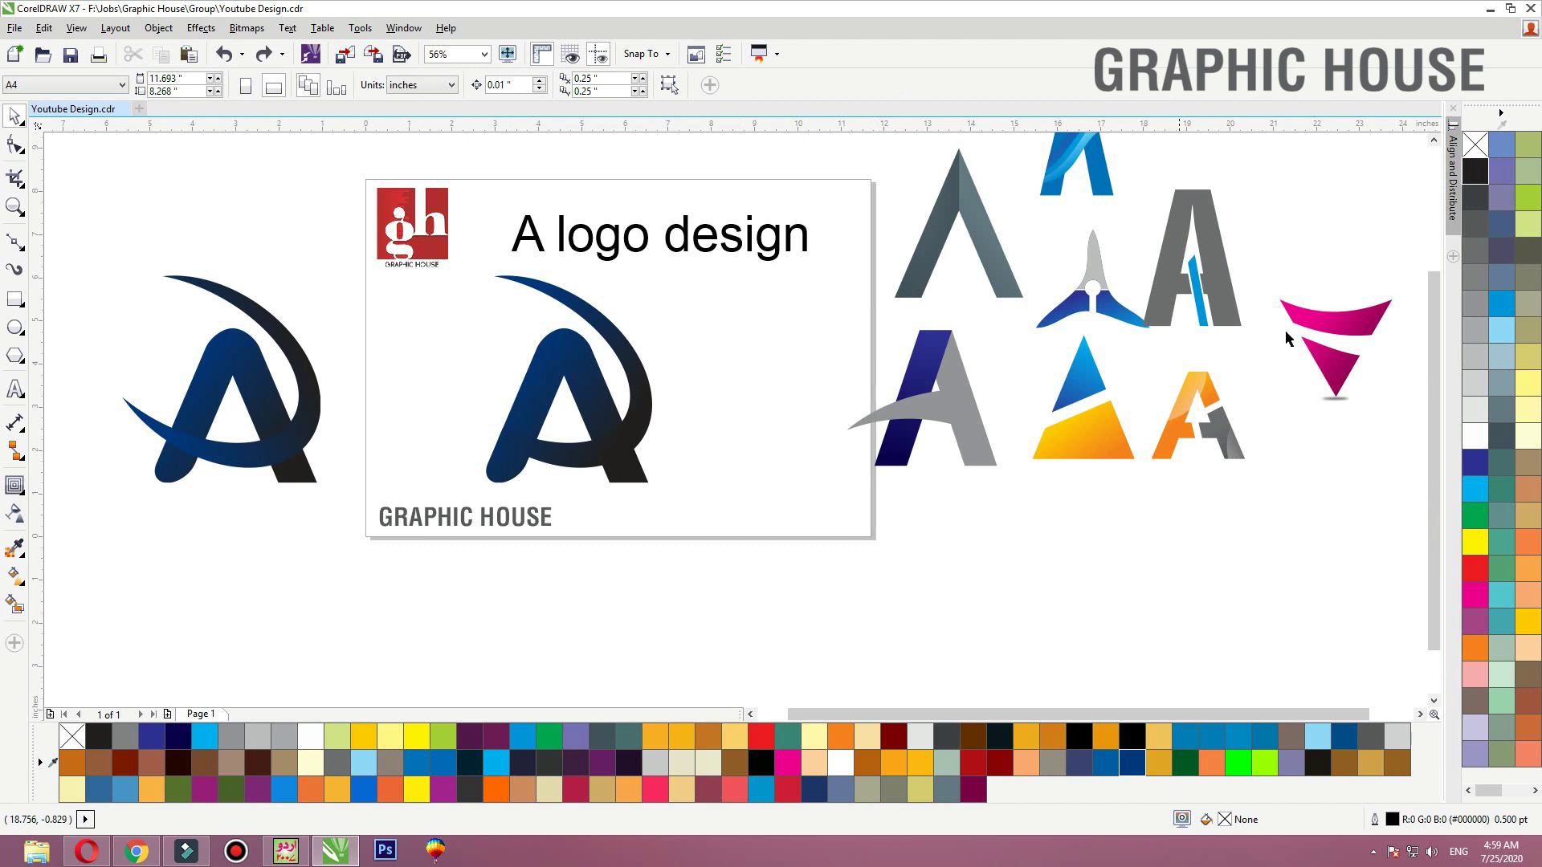
Group the trimmed A with its crescent and move it below the sample logos beside the page, along with the untrimmed copy
drag(731, 508, 379, 261)
drag(594, 427, 1291, 622)
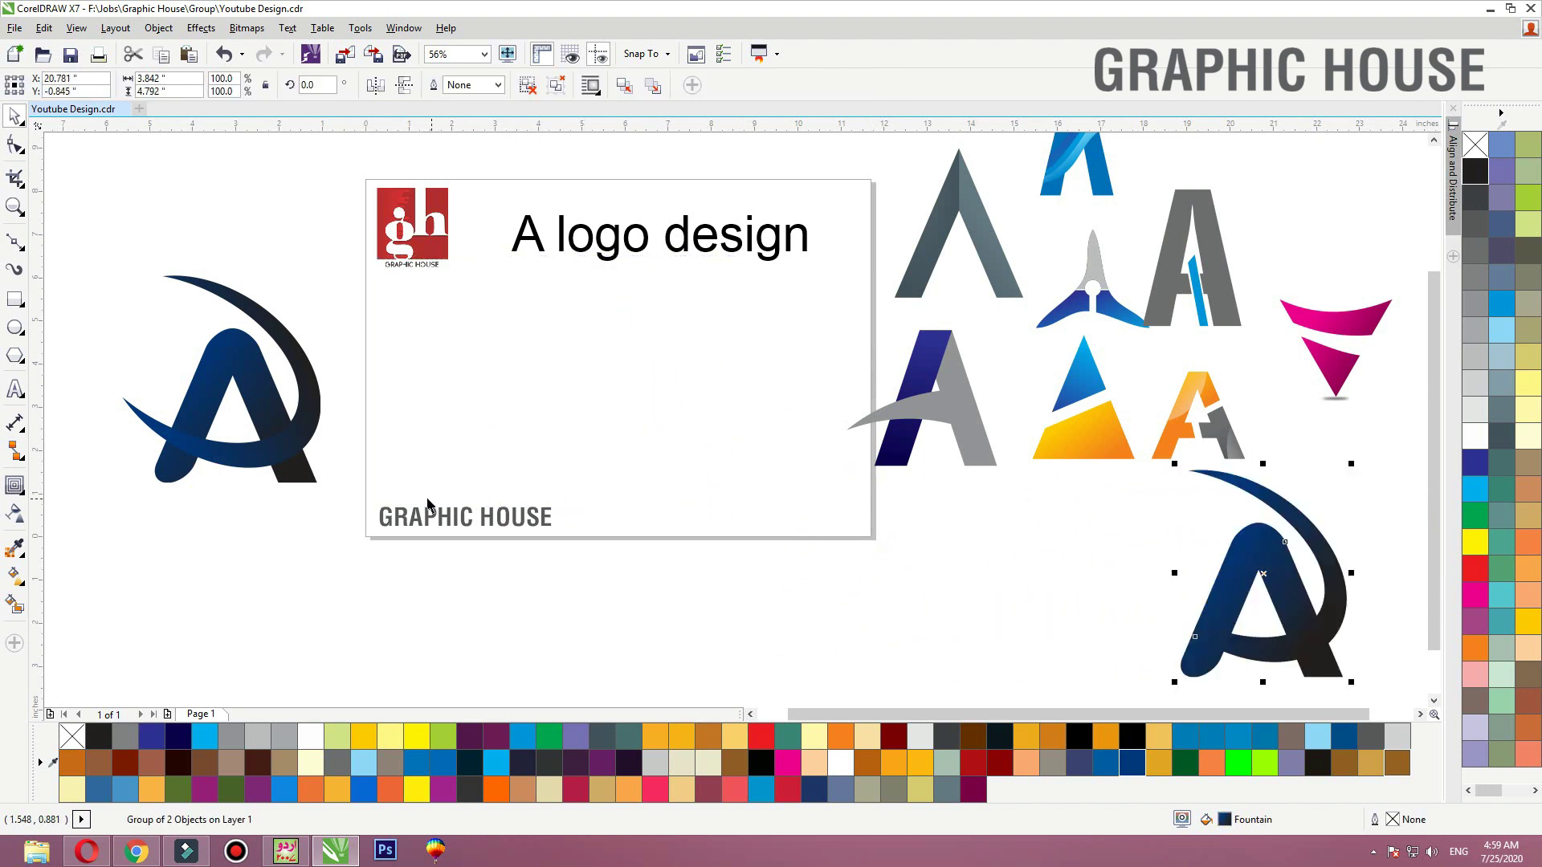
drag(424, 505, 104, 240)
drag(222, 383, 1049, 603)
click(882, 642)
click(734, 611)
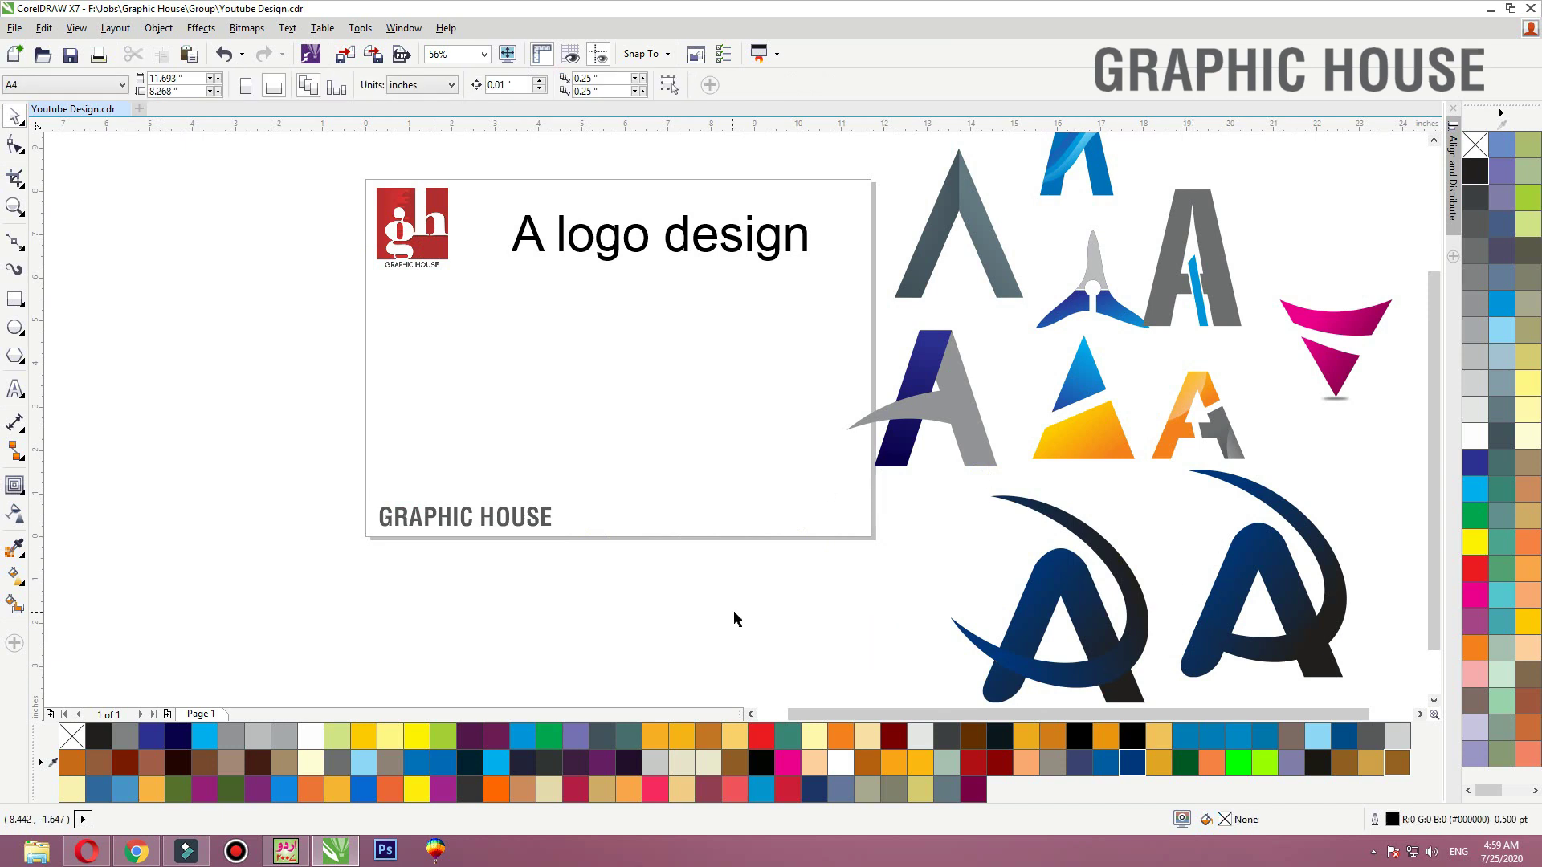
Add the artistic text "A" on the empty page, enlarge it to about 278 pt and move it toward the middle
key(F2)
drag(858, 235, 354, 526)
click(15, 389)
click(365, 436)
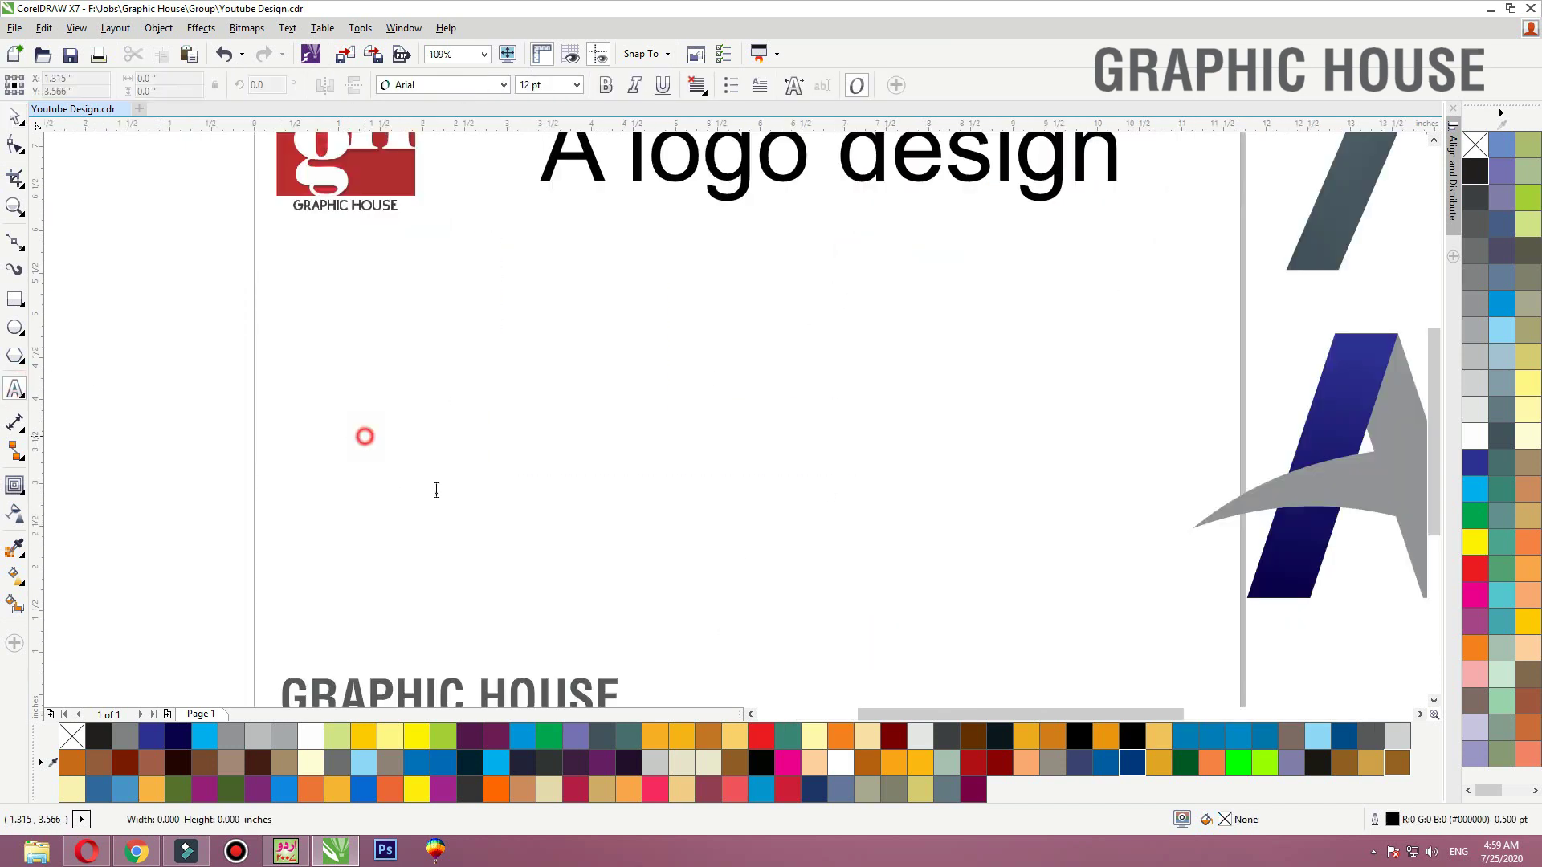
text(A)
click(16, 117)
drag(388, 441, 636, 613)
drag(640, 511, 712, 461)
Try Bebas Neue on the letter A, and set its font to bold Helvetica LT Std Cond
click(414, 84)
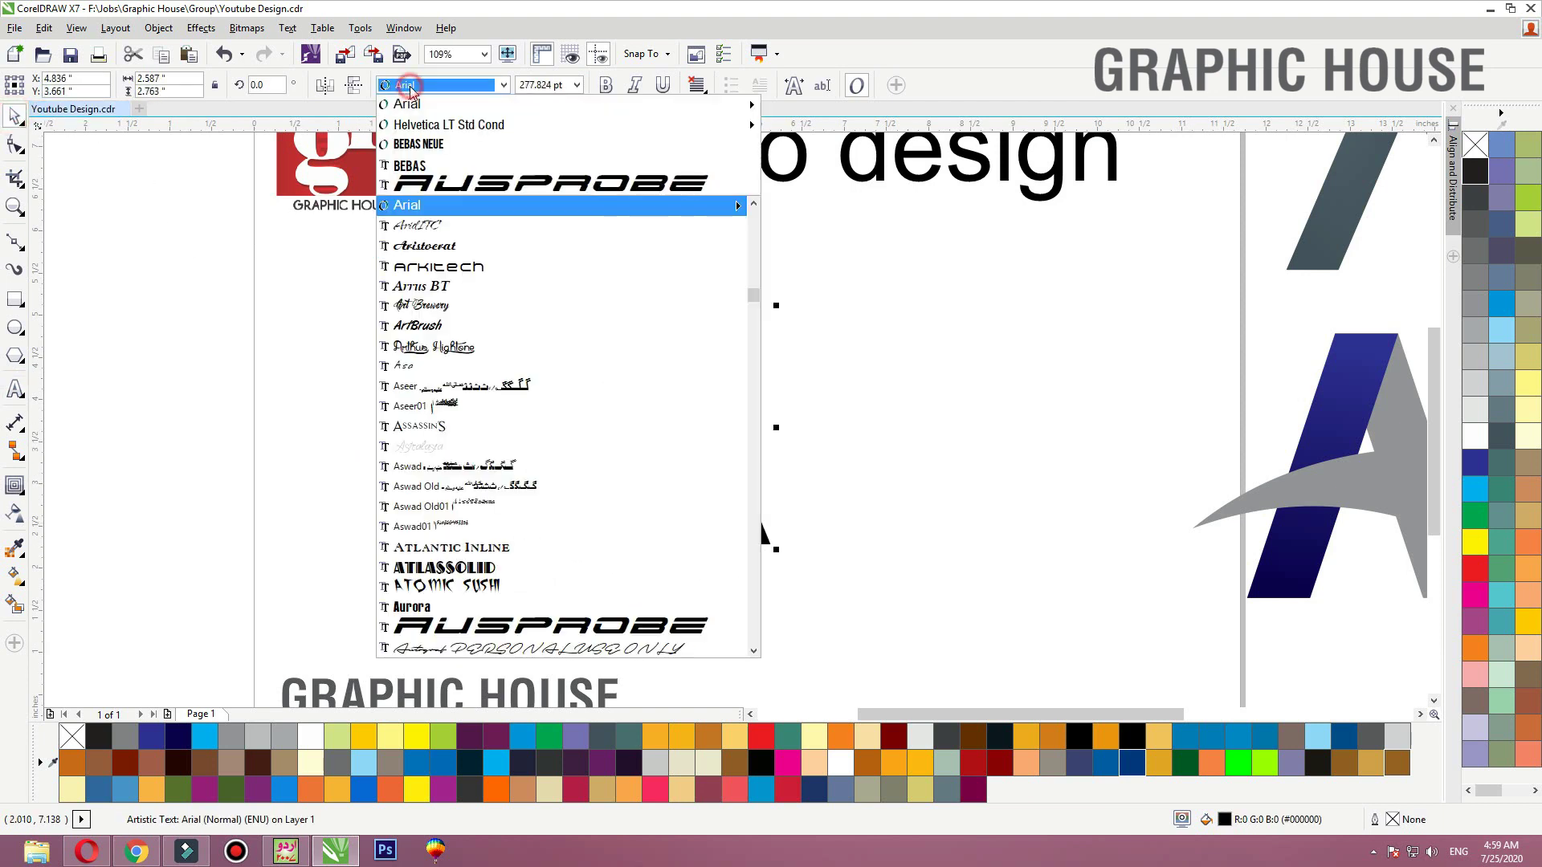
click(428, 147)
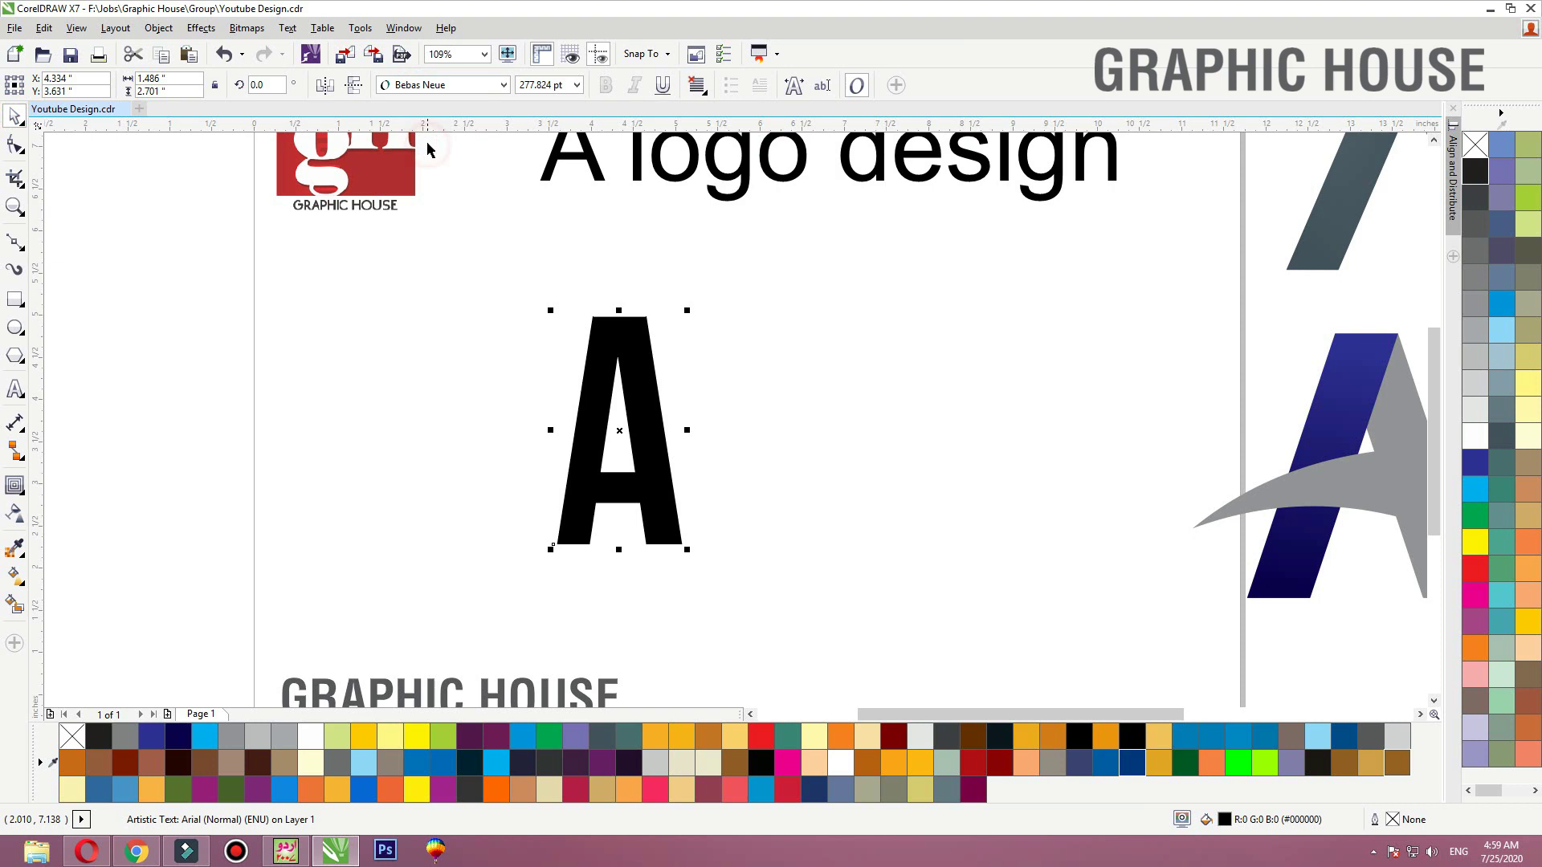
click(464, 84)
click(456, 142)
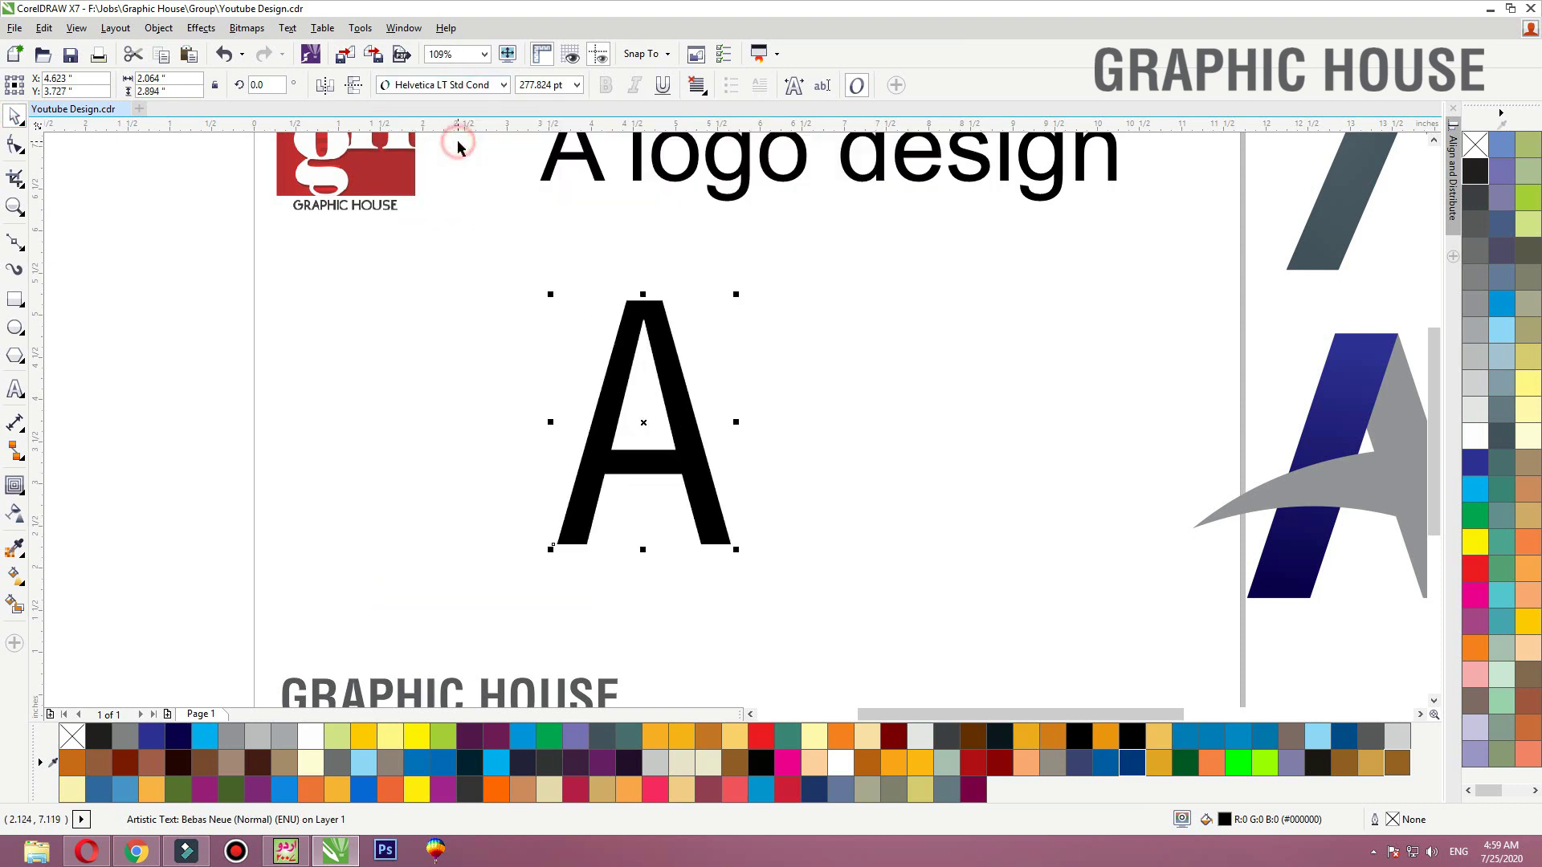
click(606, 85)
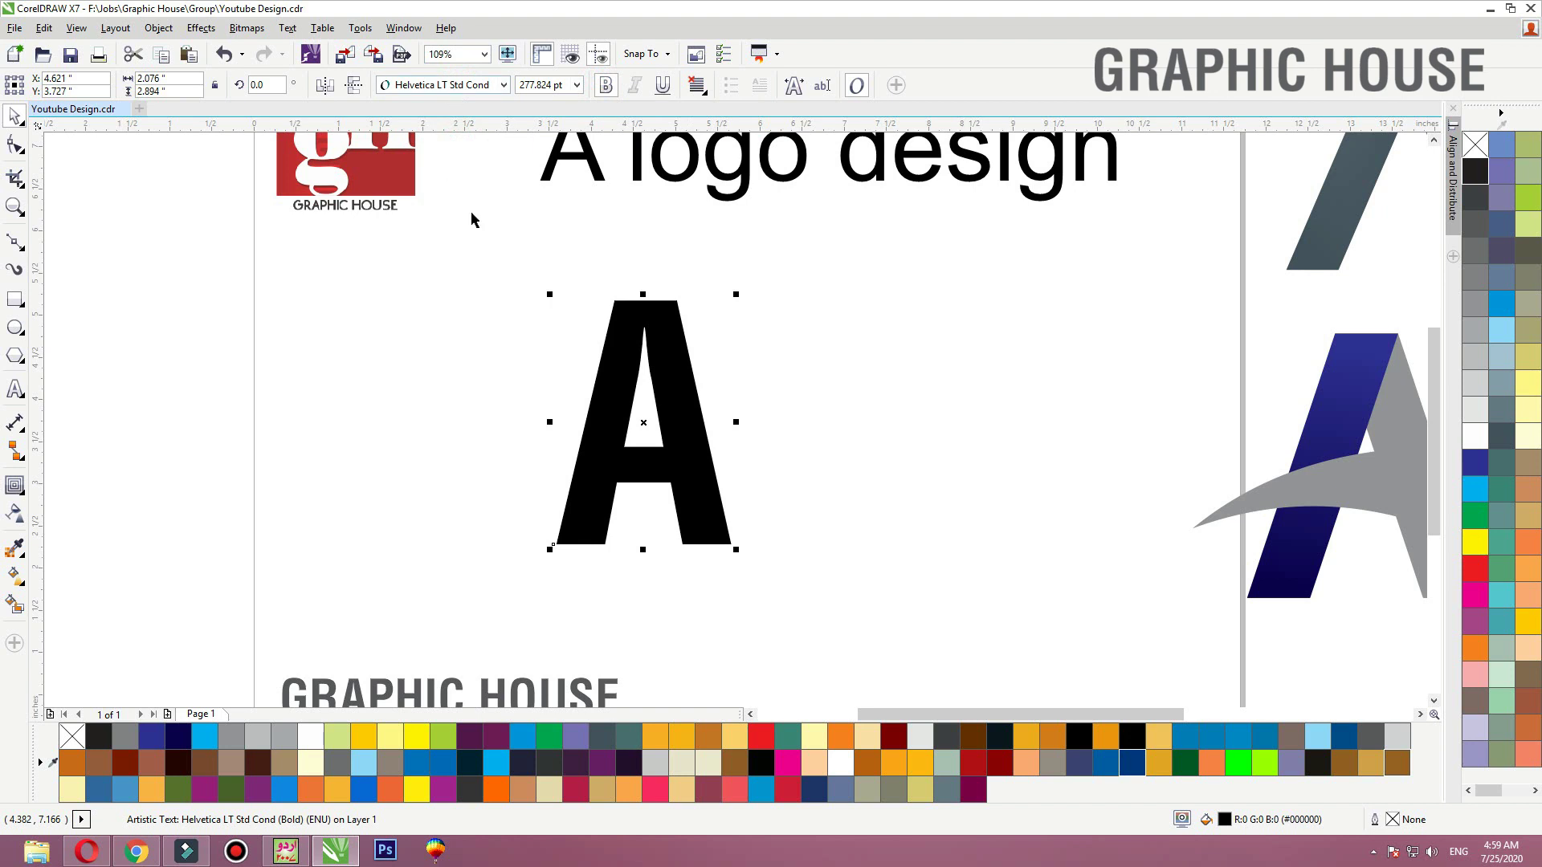
Convert the letter A to curves and break it apart into separate shapes
key(ctrl+q)
drag(679, 420, 712, 428)
key(ctrl+z)
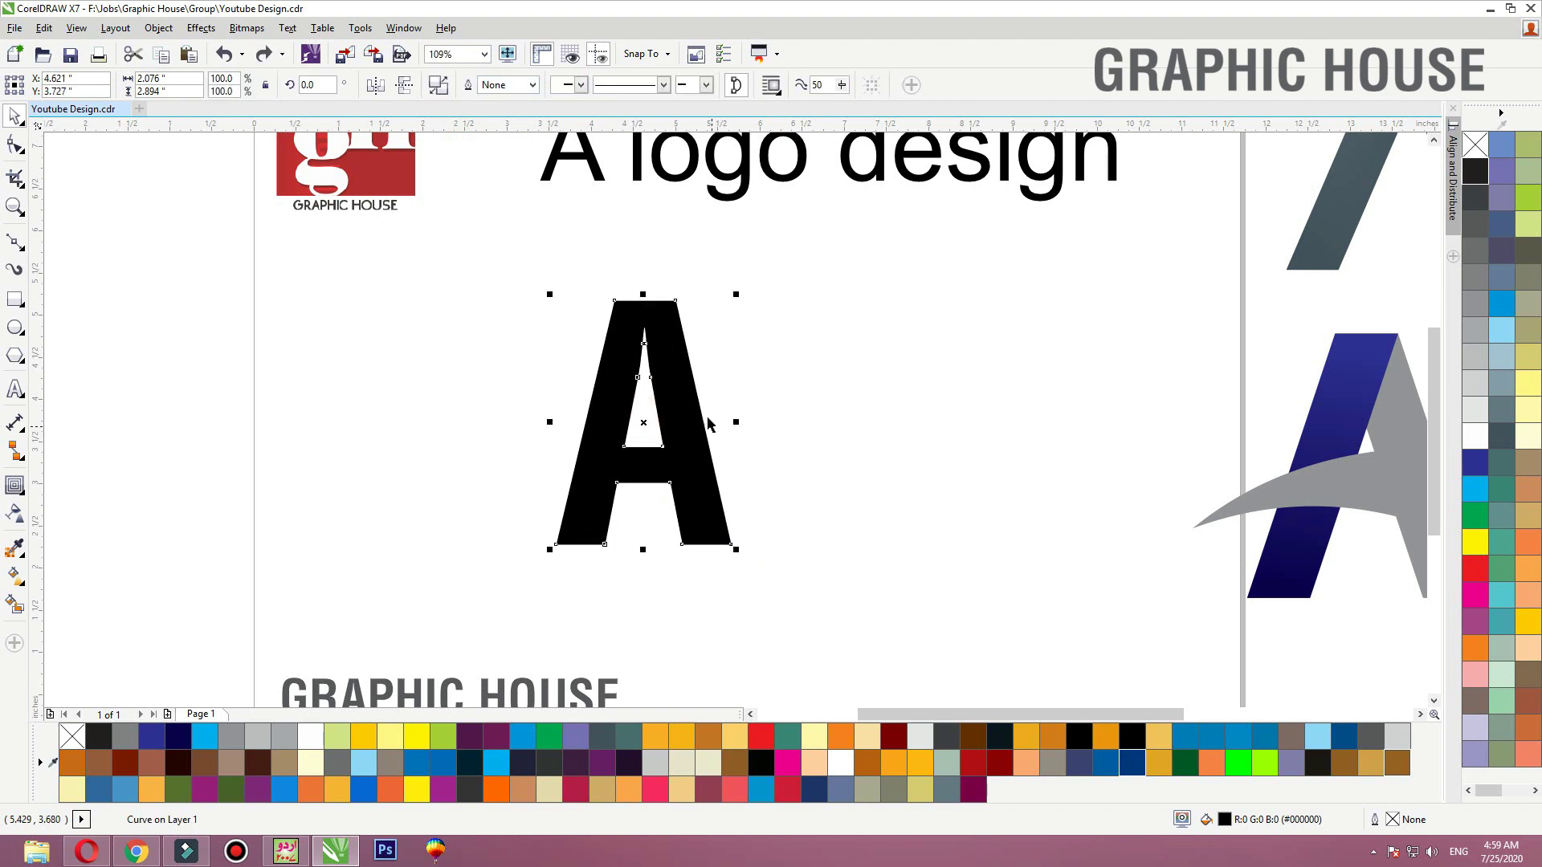
click(437, 85)
click(429, 209)
Move the A's outer shape to the right and delete the leftover inner counter shape
click(753, 485)
drag(673, 491, 900, 493)
drag(637, 407, 605, 405)
key(Delete)
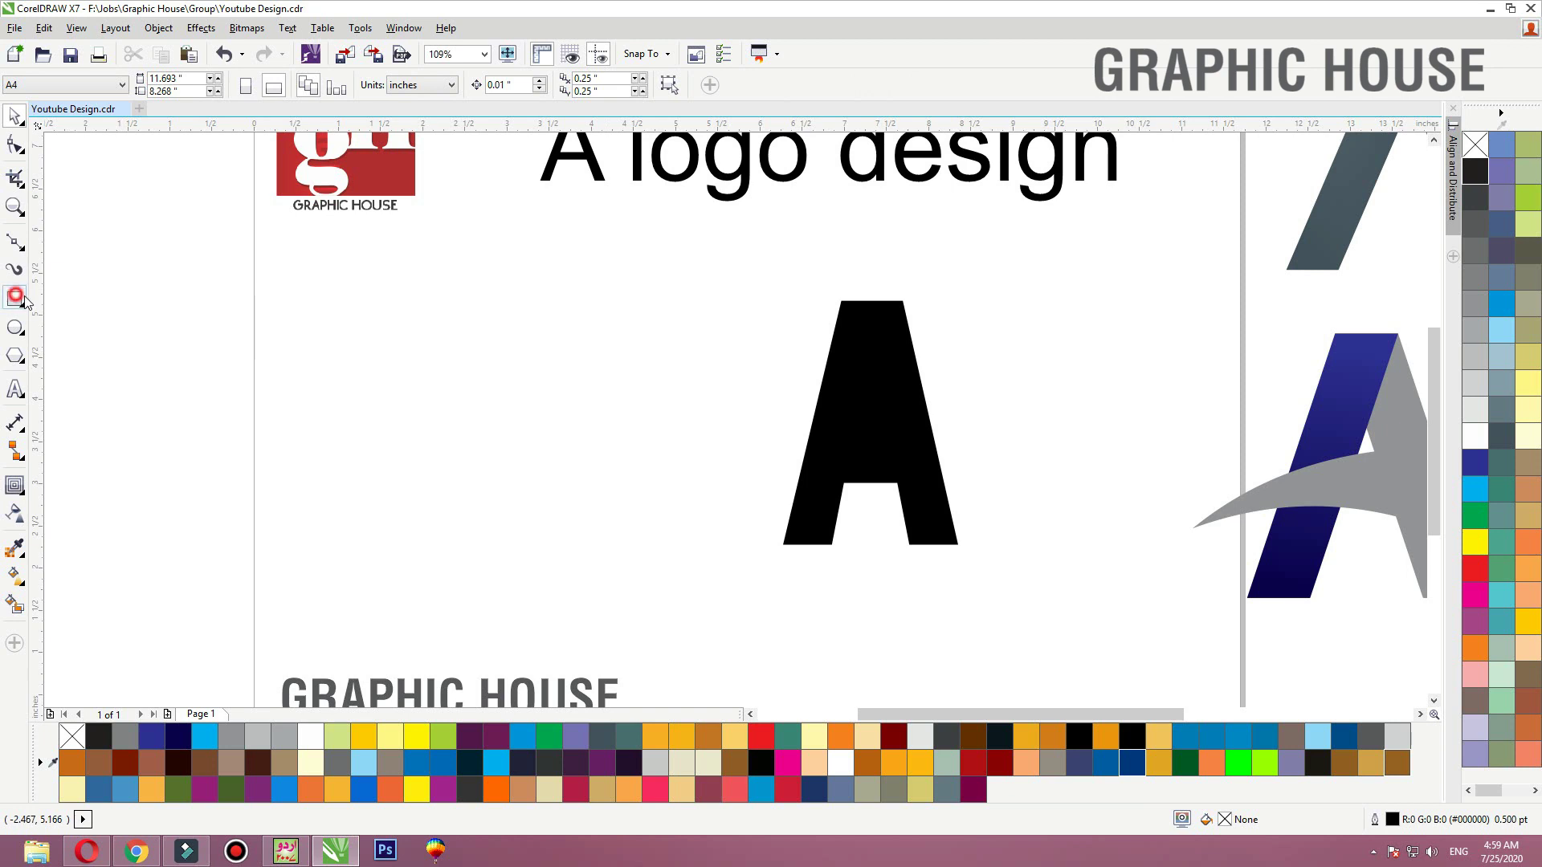
Draw a narrow vertical bar about 0.22 by 3.69 inches over the A, filled with blue and without an outline
click(18, 297)
mouse_move(858, 262)
mouse_down()
mouse_move(892, 562)
mouse_move(877, 576)
mouse_up()
key(space)
click(1474, 462)
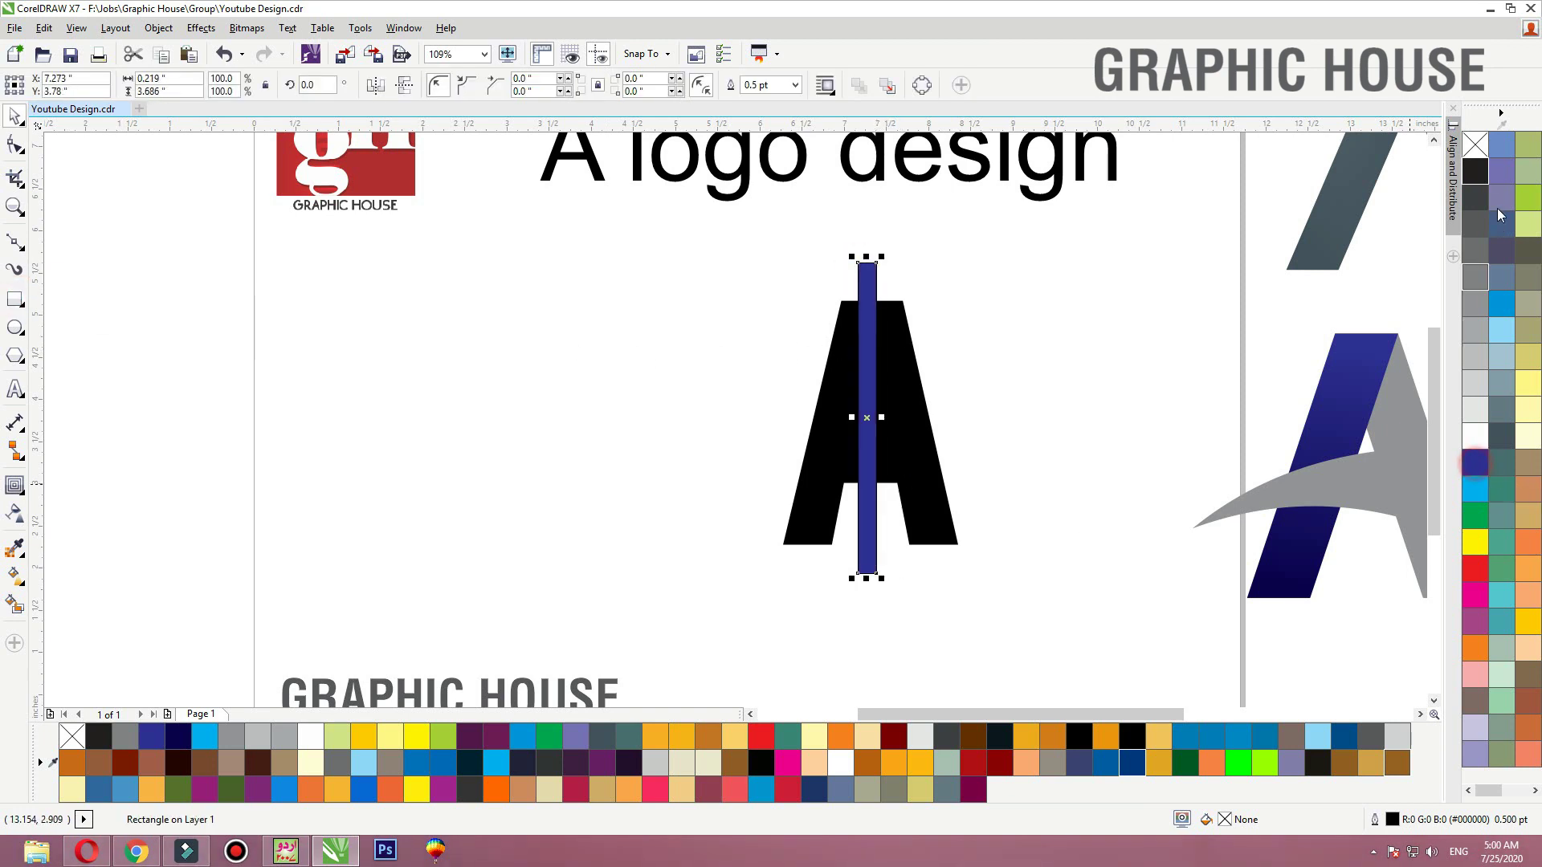
right_click(1474, 145)
Center the blue bar horizontally on the A and place a copy of both to the left
shift+click(917, 387)
key(c)
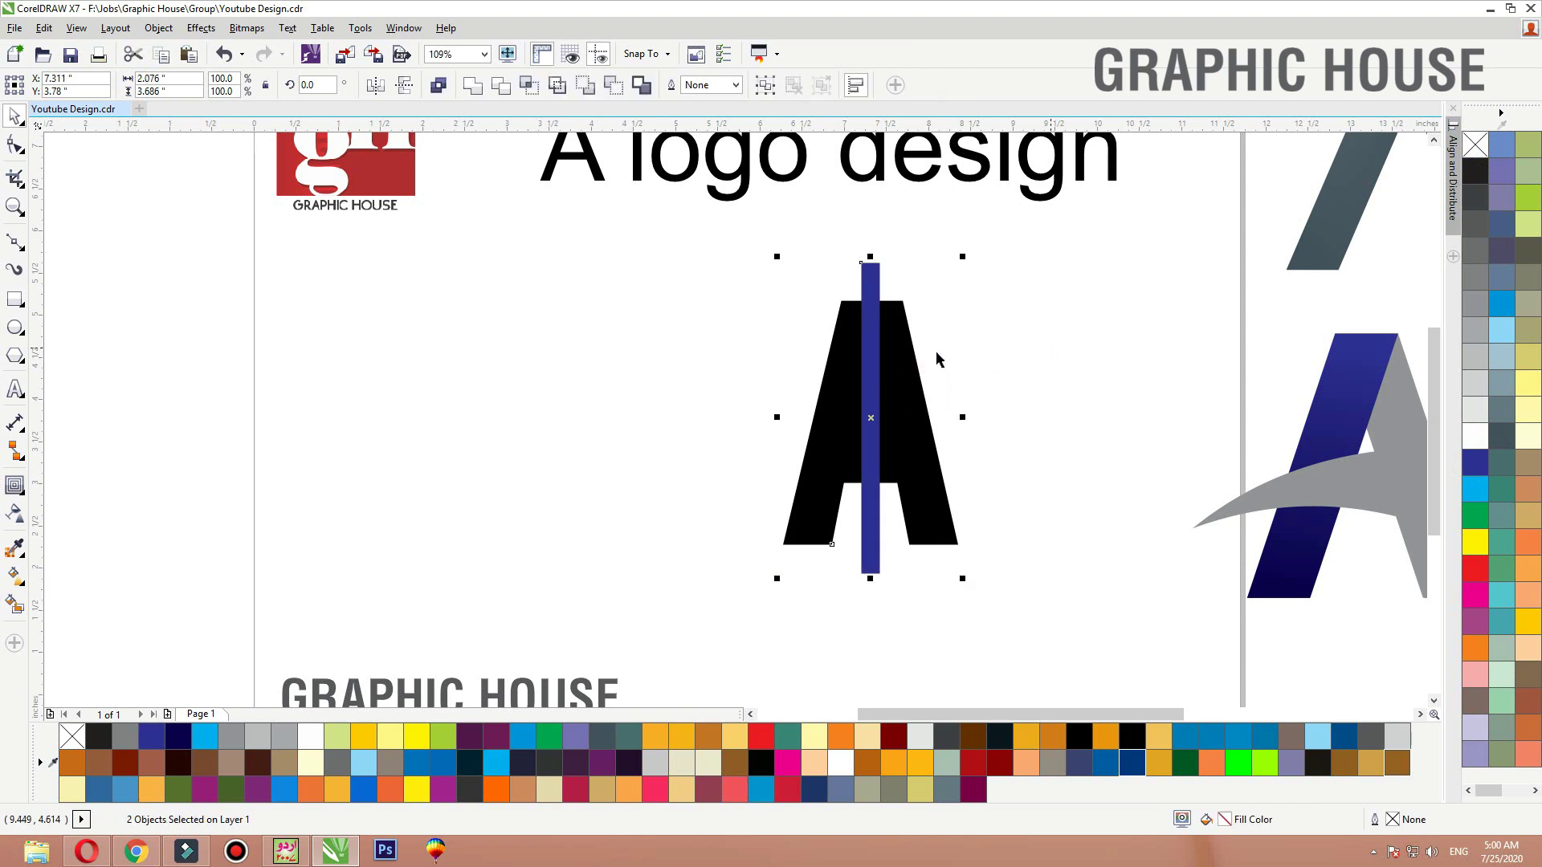
drag(917, 426, 546, 426)
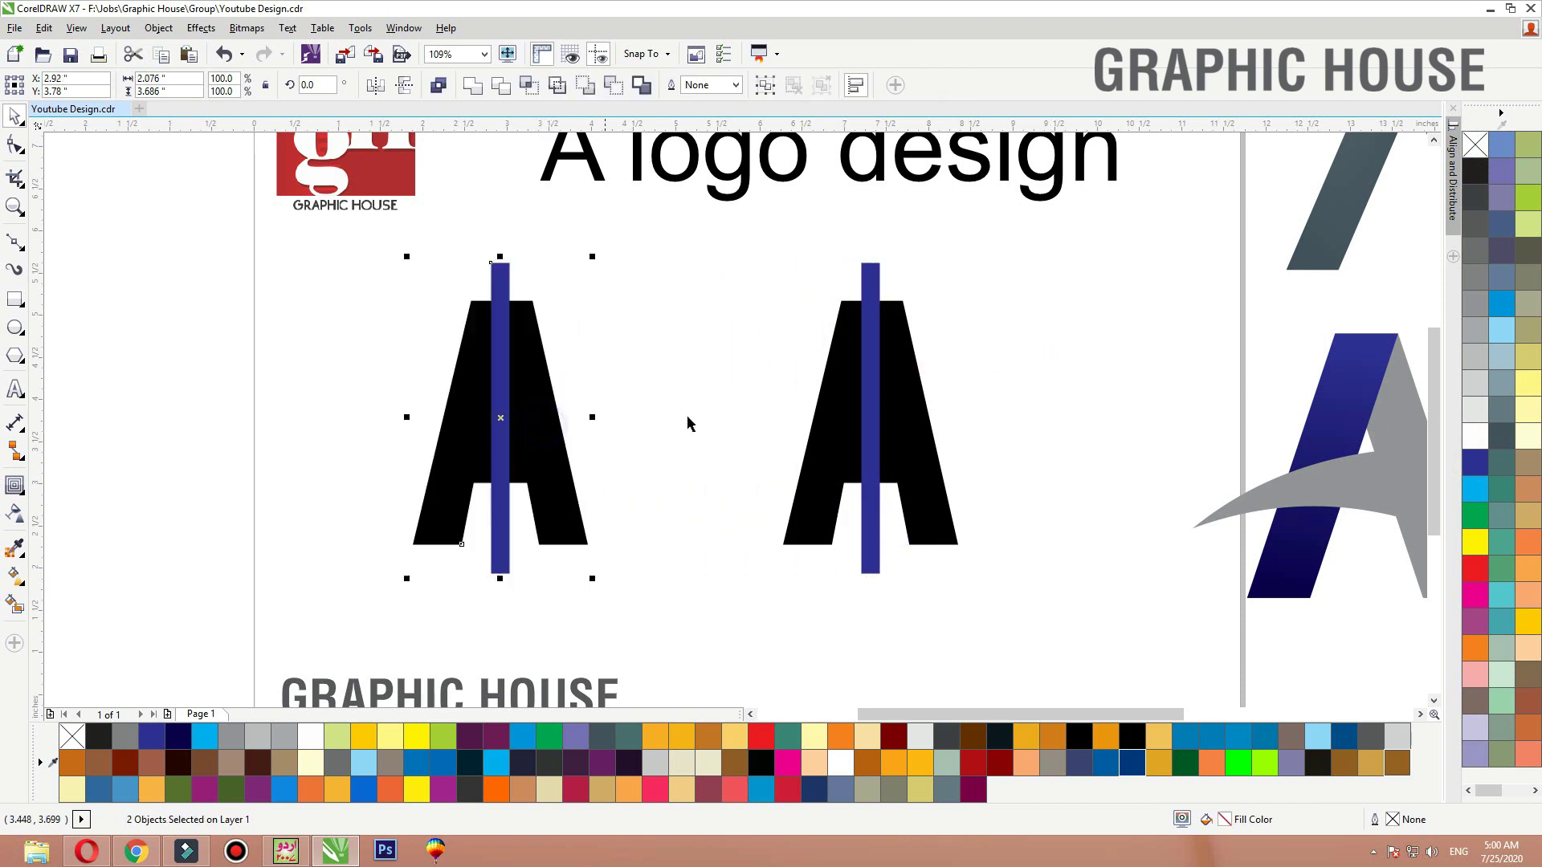
click(722, 350)
Skew the blue bar on the right-hand A so its top leans right and its bottom leans left
click(872, 368)
click(874, 367)
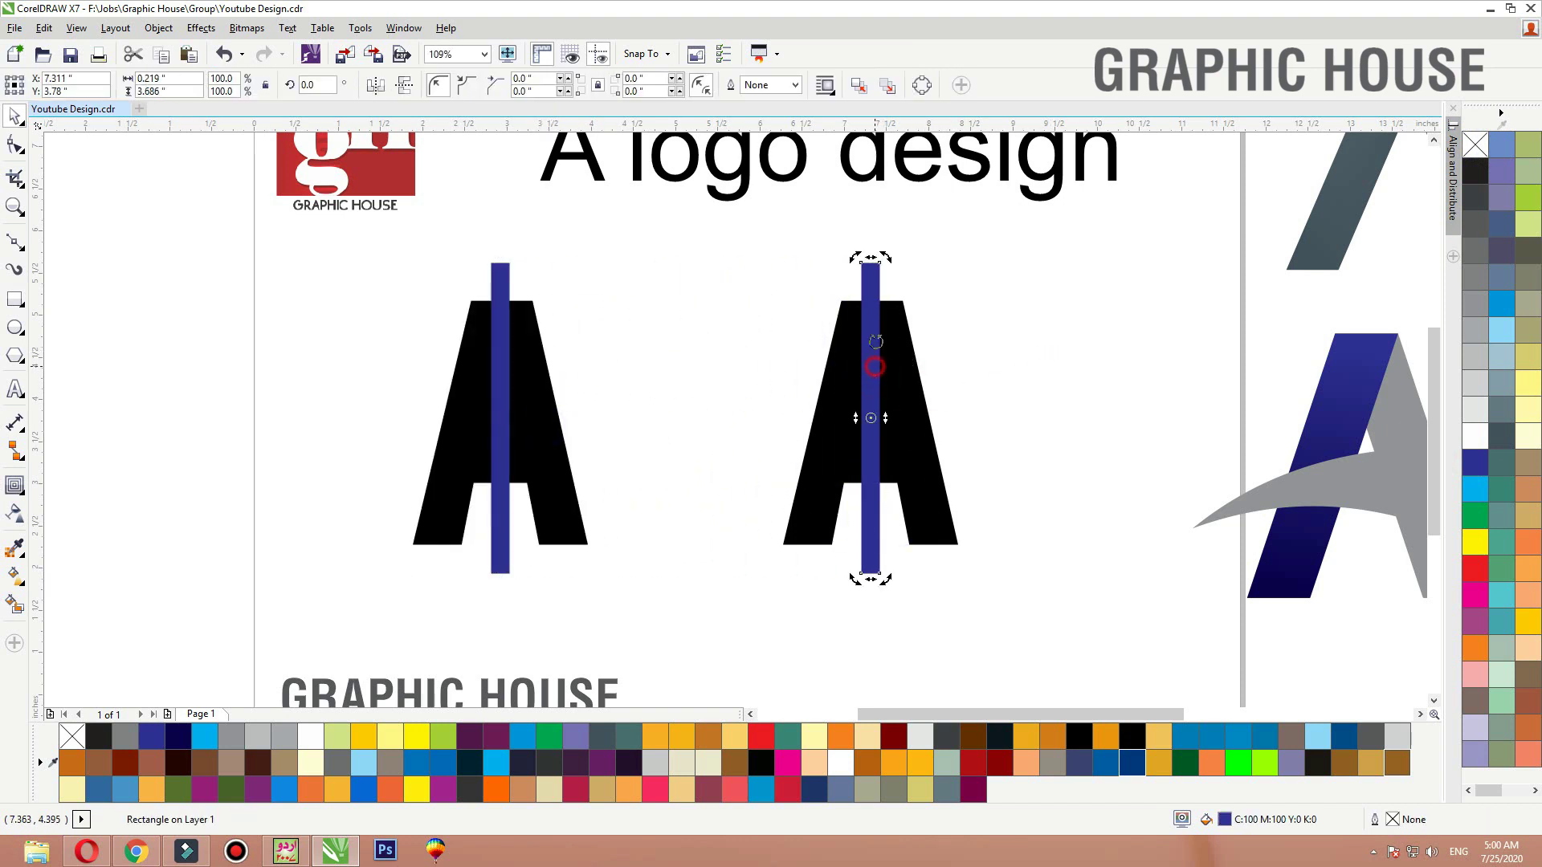
drag(870, 260, 879, 258)
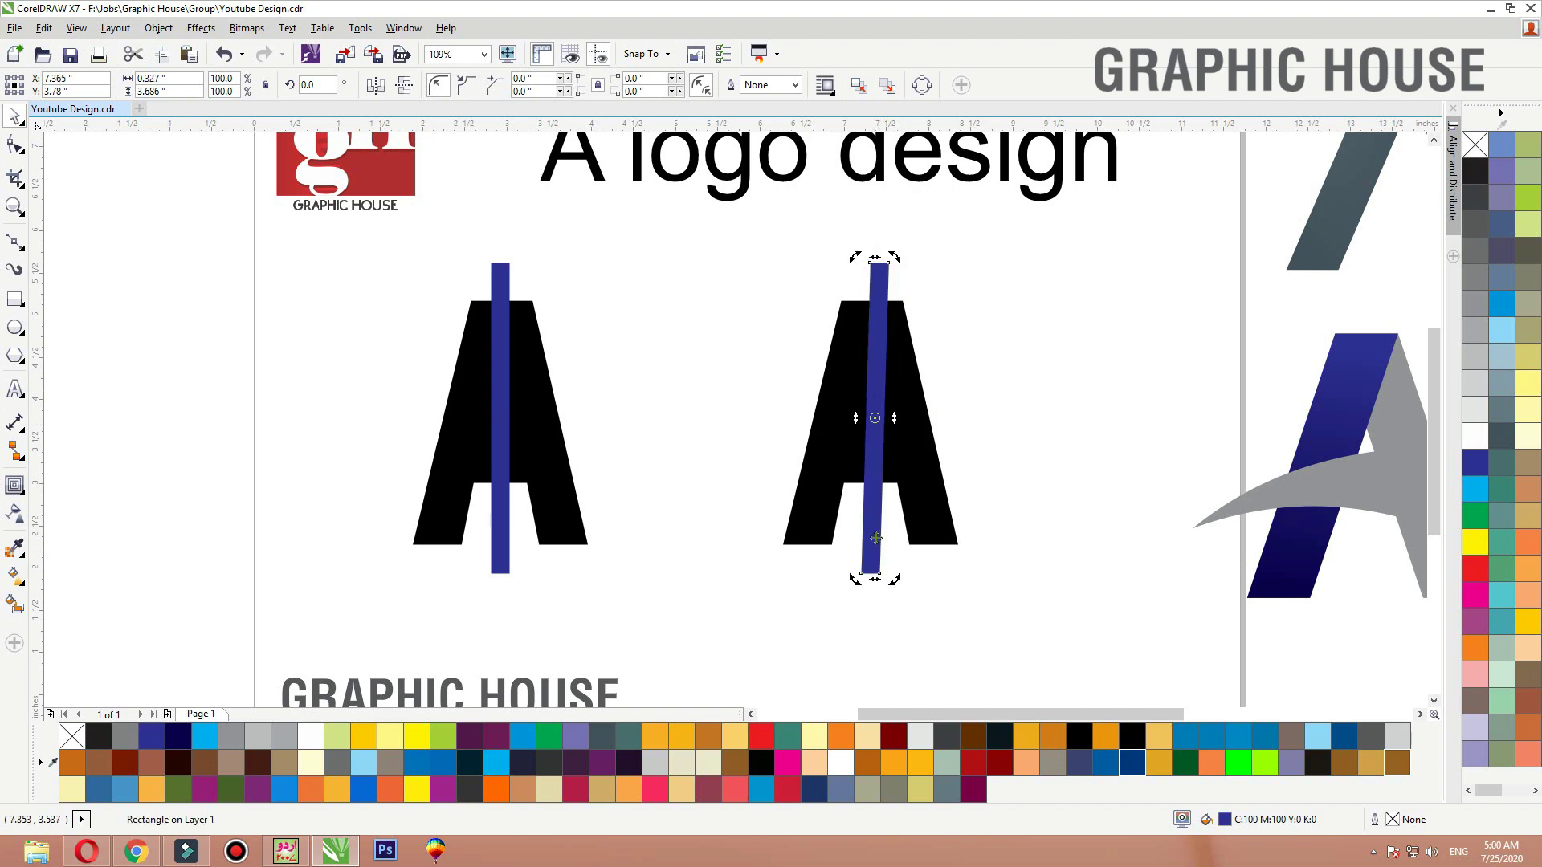
drag(875, 587, 863, 589)
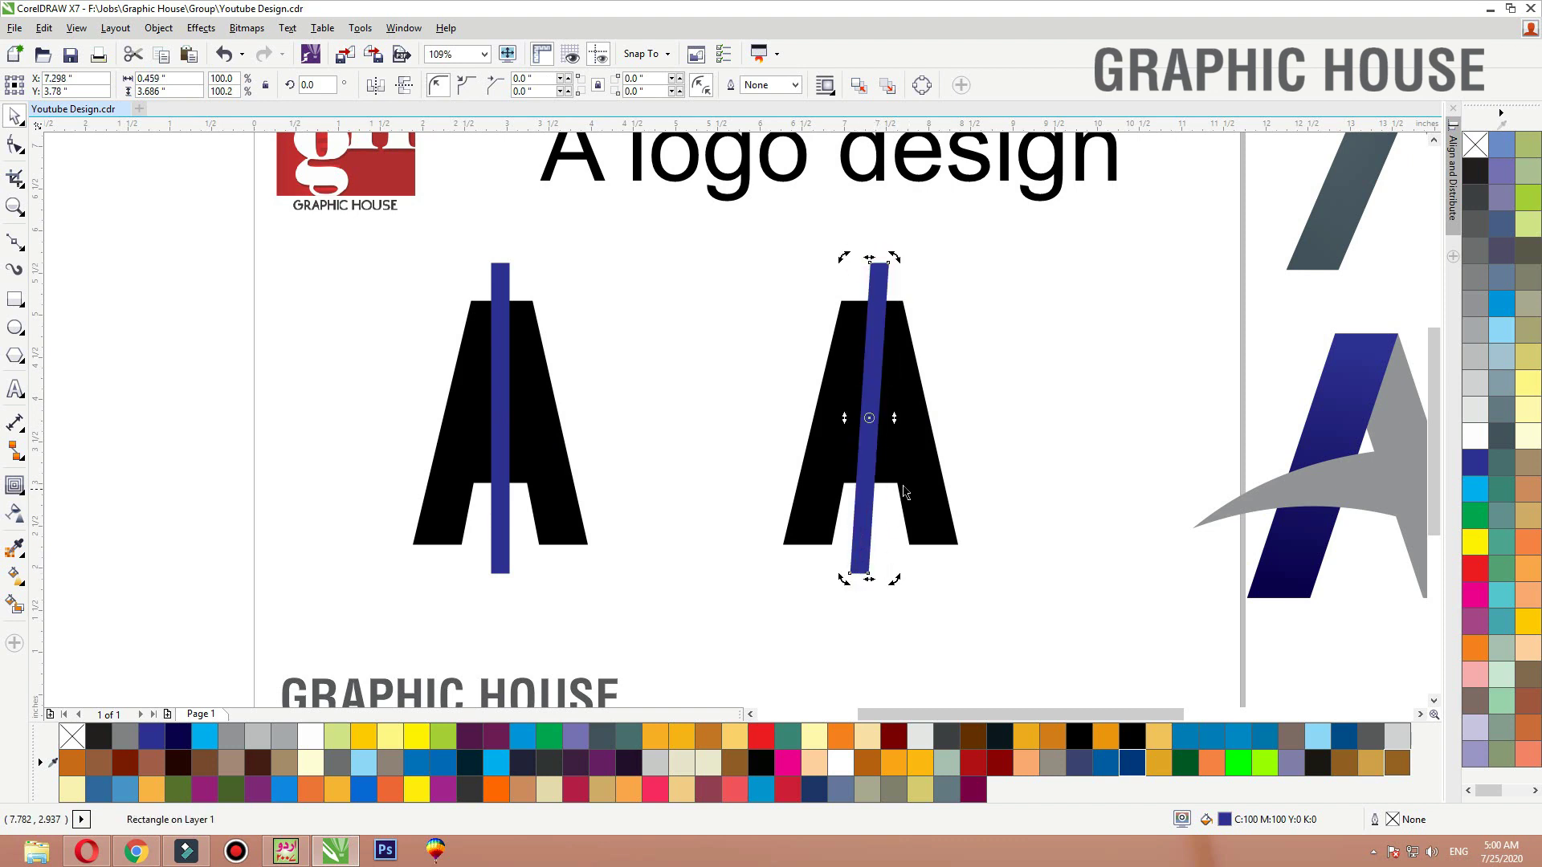
Trim the right-hand A with the slanted bar and delete the bar, leaving a slanted gap
shift+click(925, 492)
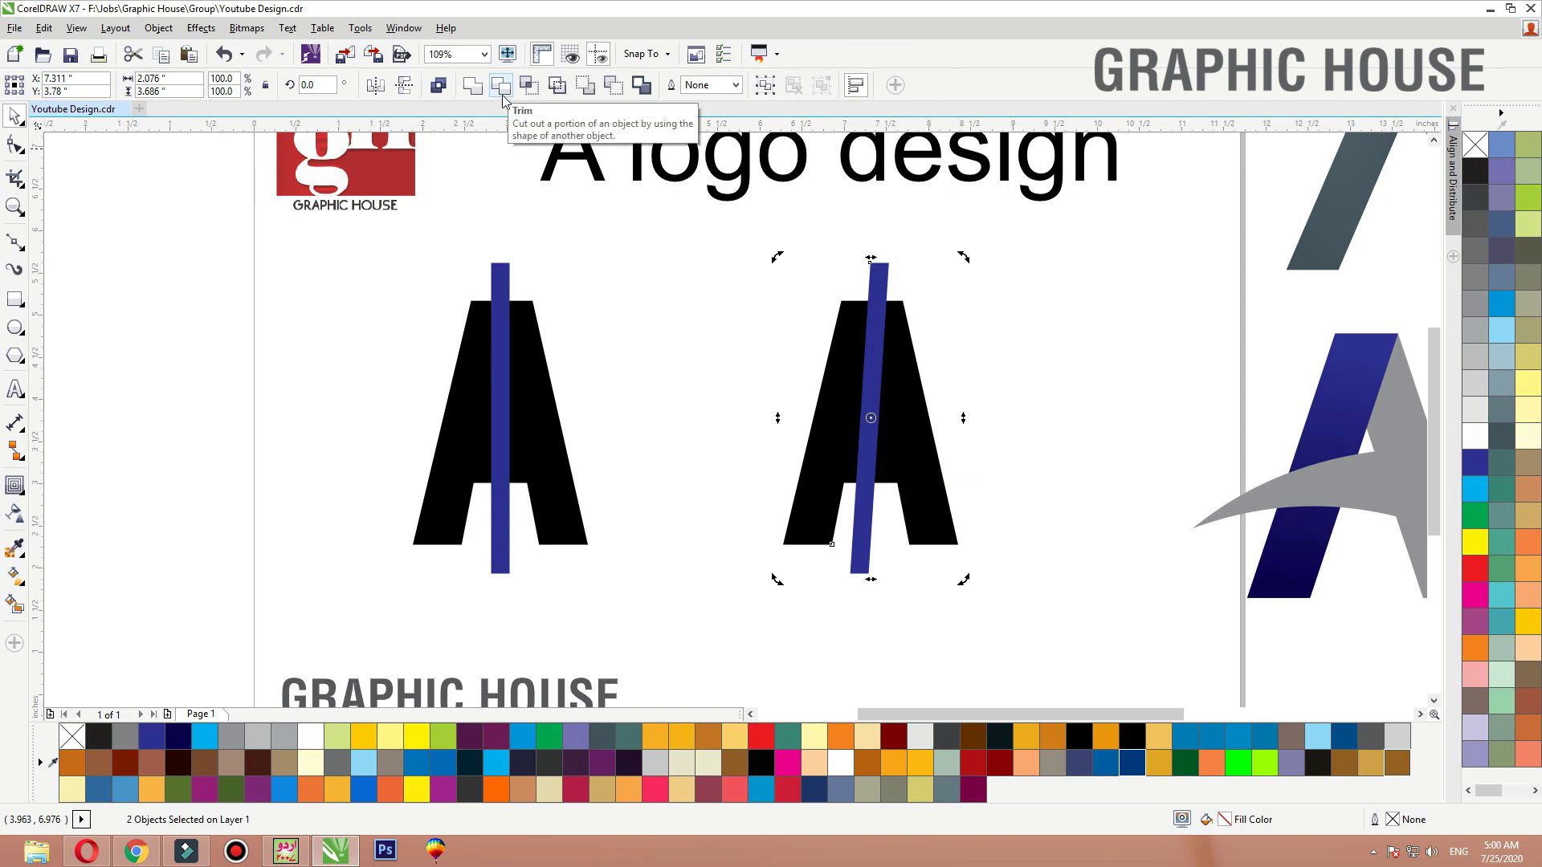
click(502, 96)
click(1015, 338)
click(879, 276)
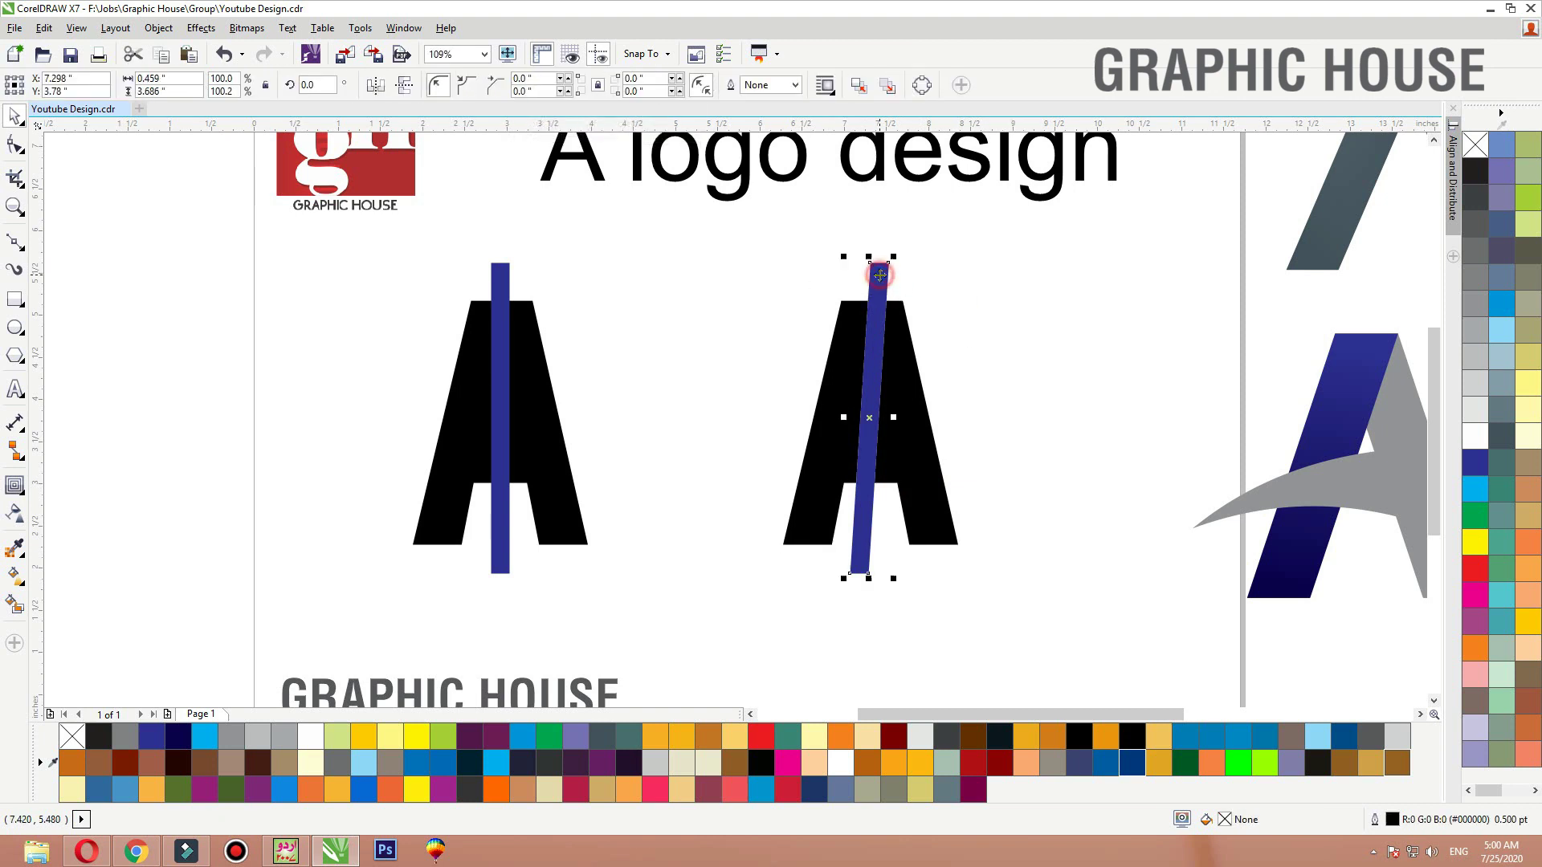
key(Delete)
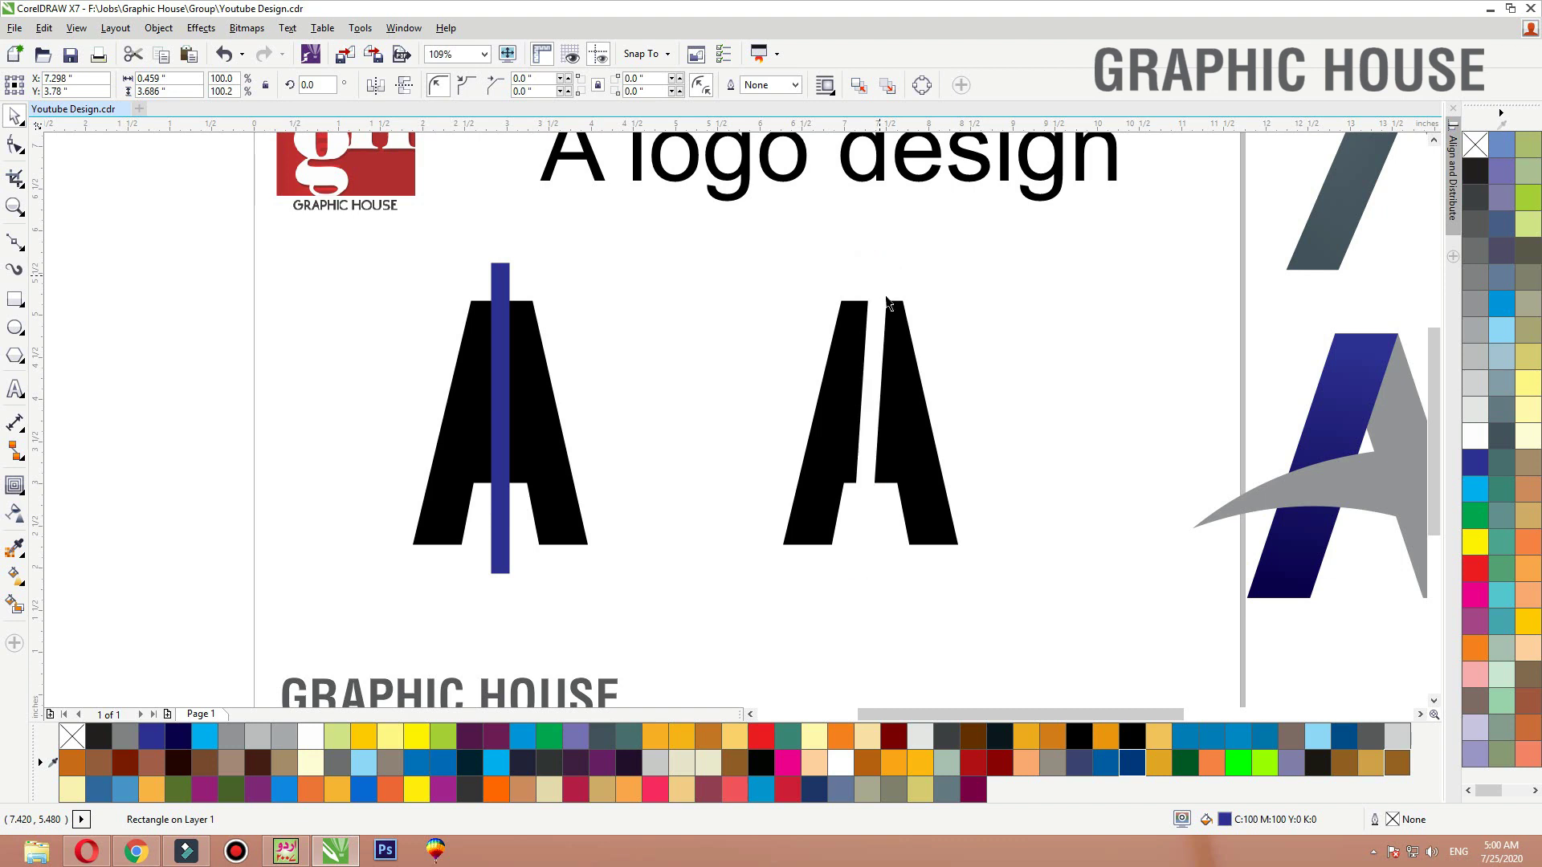
Fill the split A with blue C:100 M:20 Y:0 K:0, break it into two halves and select the right half
click(916, 363)
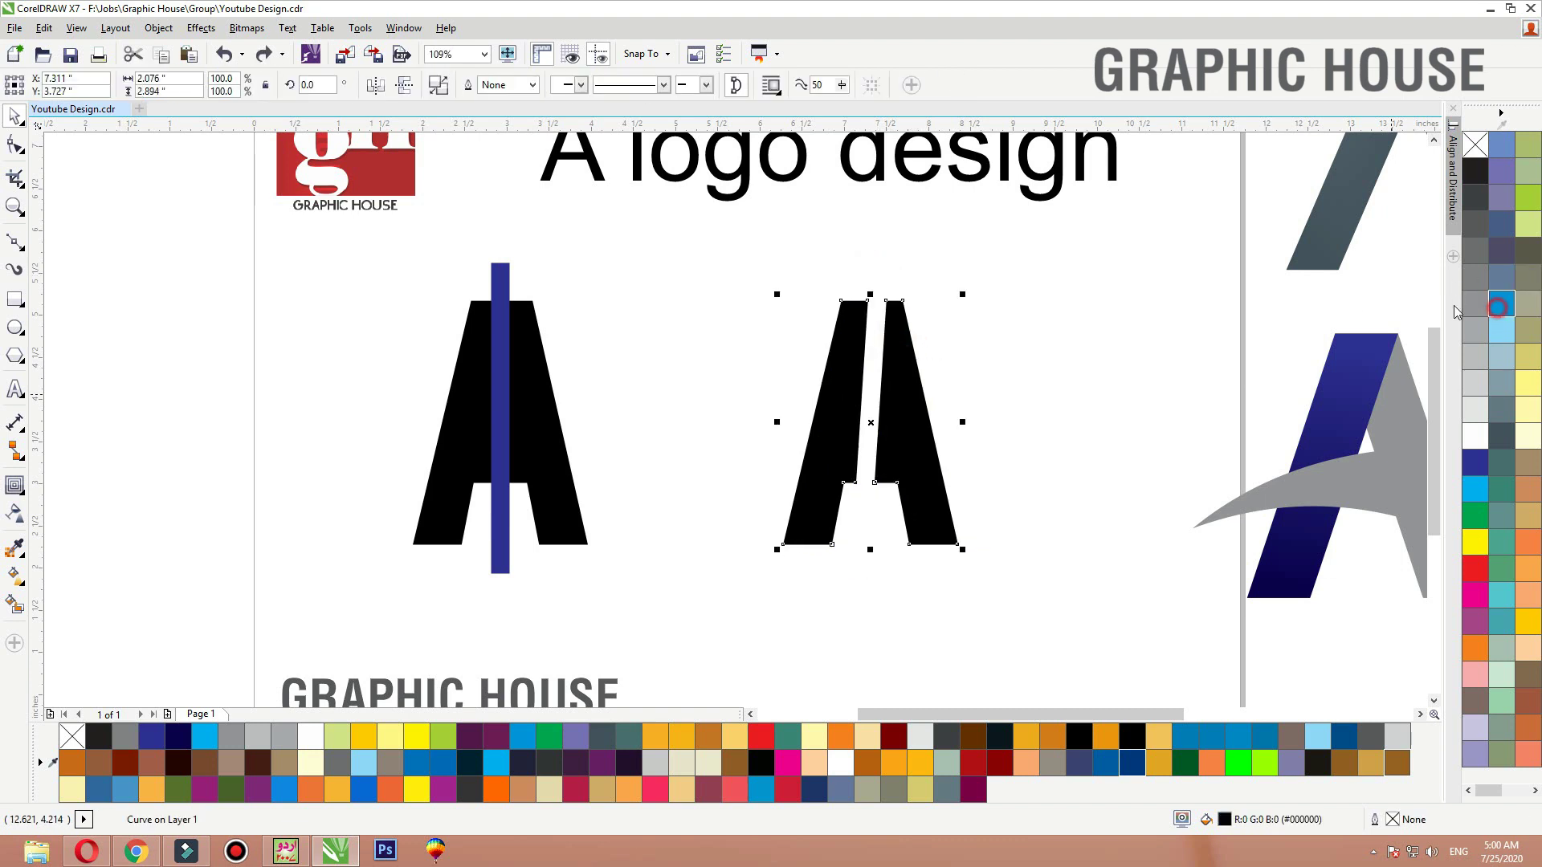
click(1498, 305)
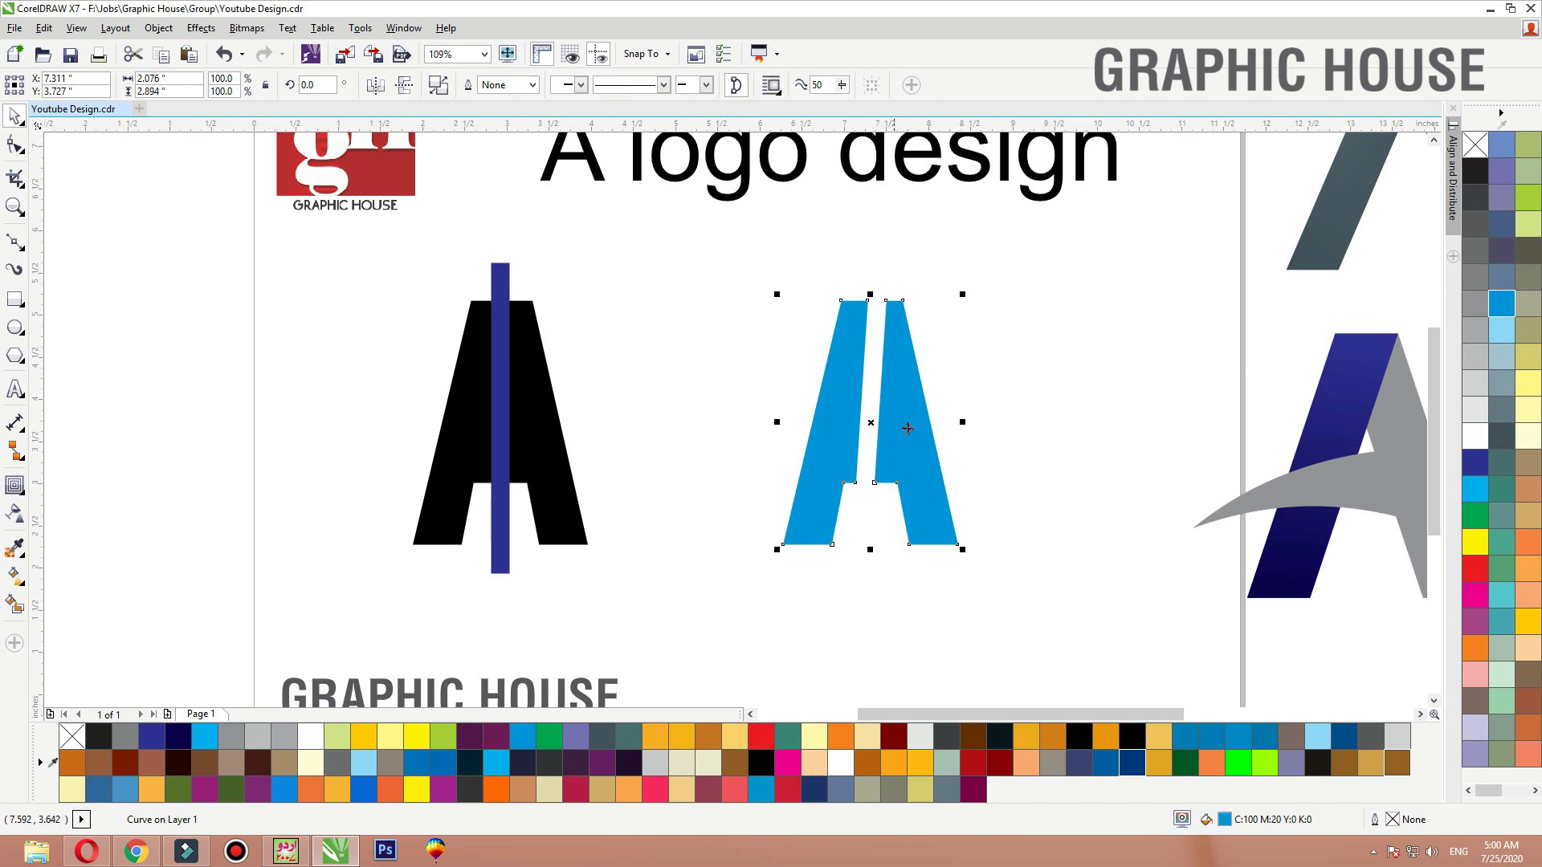
click(436, 85)
click(636, 250)
click(943, 509)
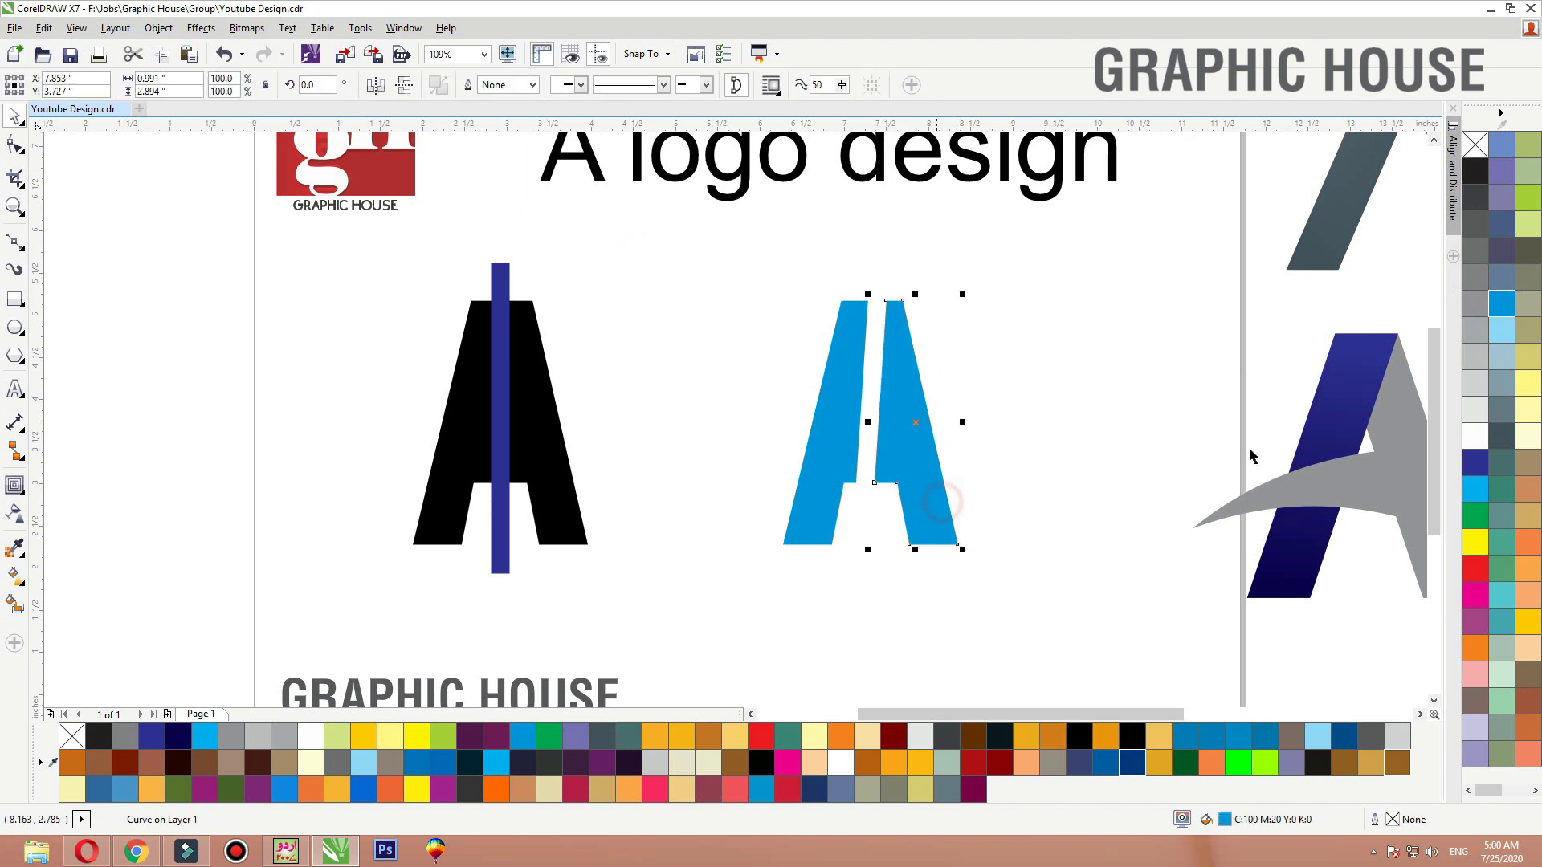
Fill the split A's right half with dark gray C:0 M:0 Y:0 K:80 and move both halves together slightly to the right
click(1476, 303)
click(1476, 277)
click(1475, 224)
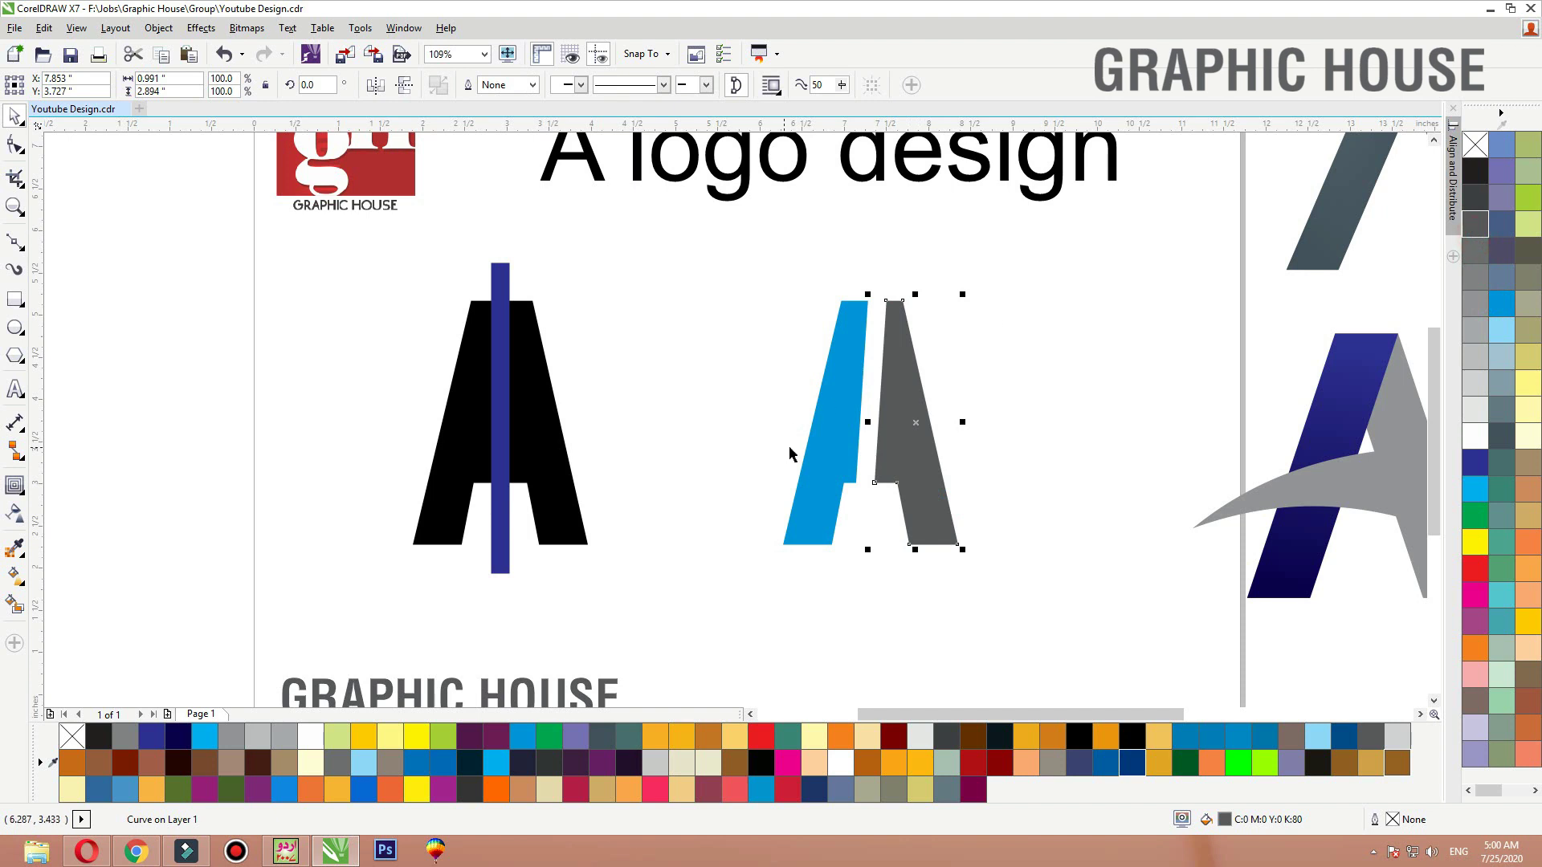
shift+click(824, 453)
drag(827, 461, 901, 464)
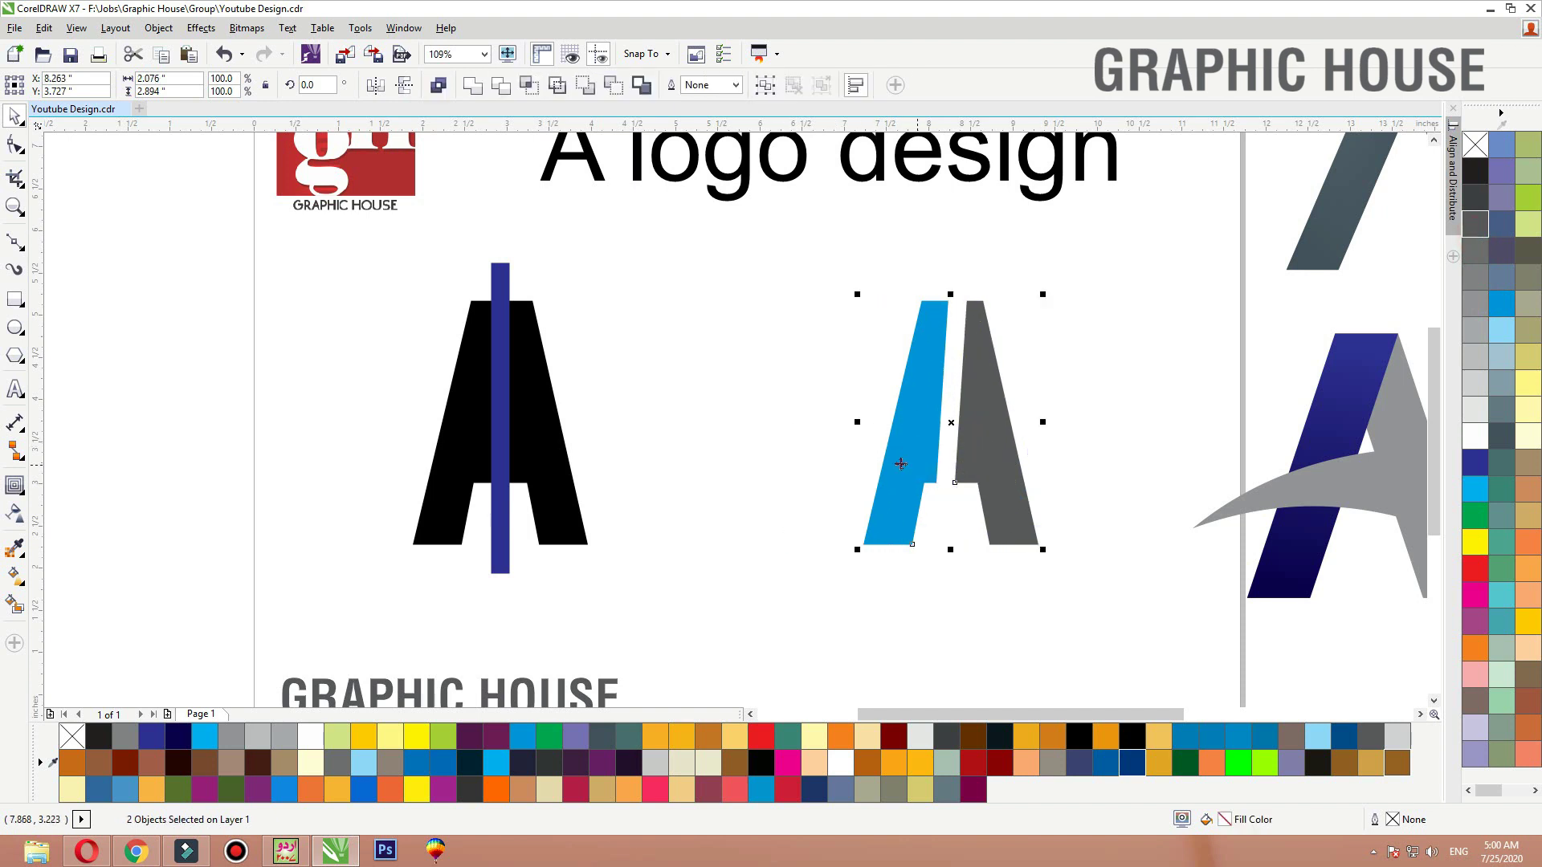
click(756, 408)
Rotate the blue bar on the black A to about 337.864° and shift it toward the A's right leg
double_click(500, 411)
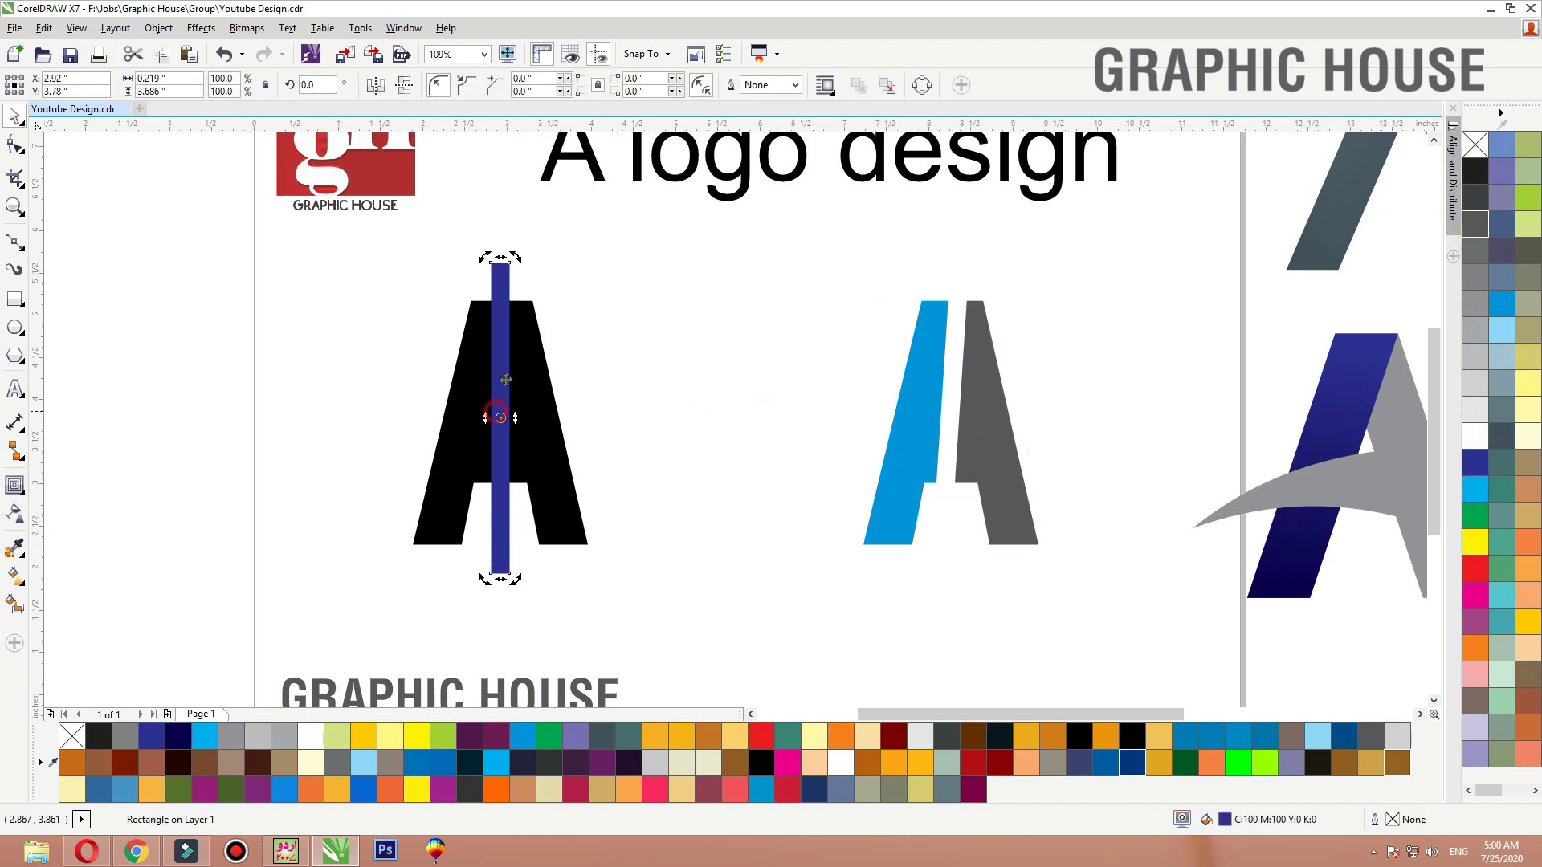
drag(517, 255, 566, 291)
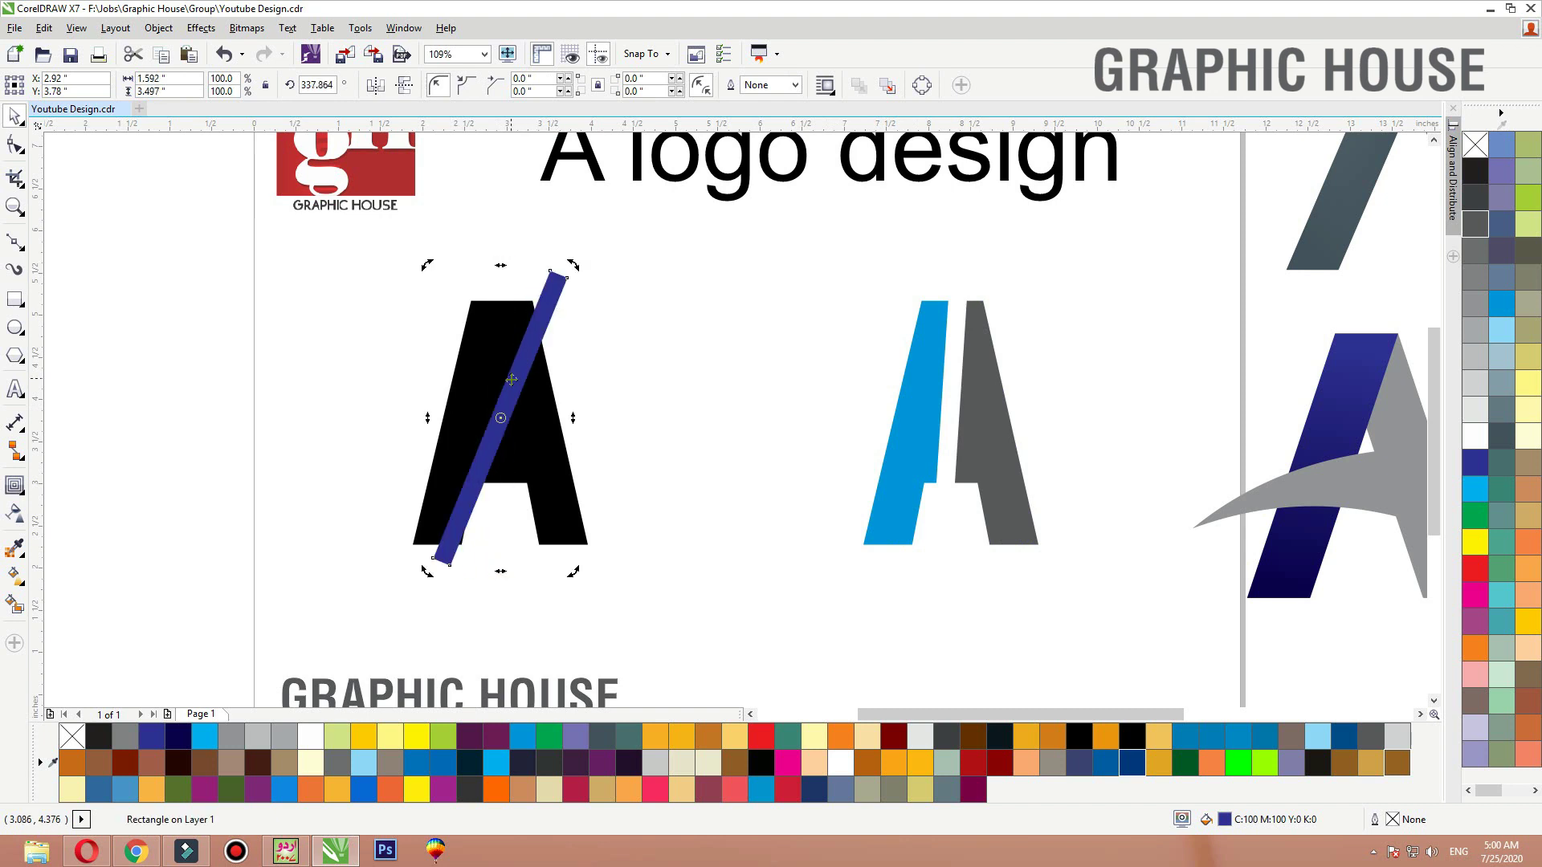
drag(510, 385, 550, 377)
Trim the black A with the tilted blue bar and delete the bar
shift+click(486, 374)
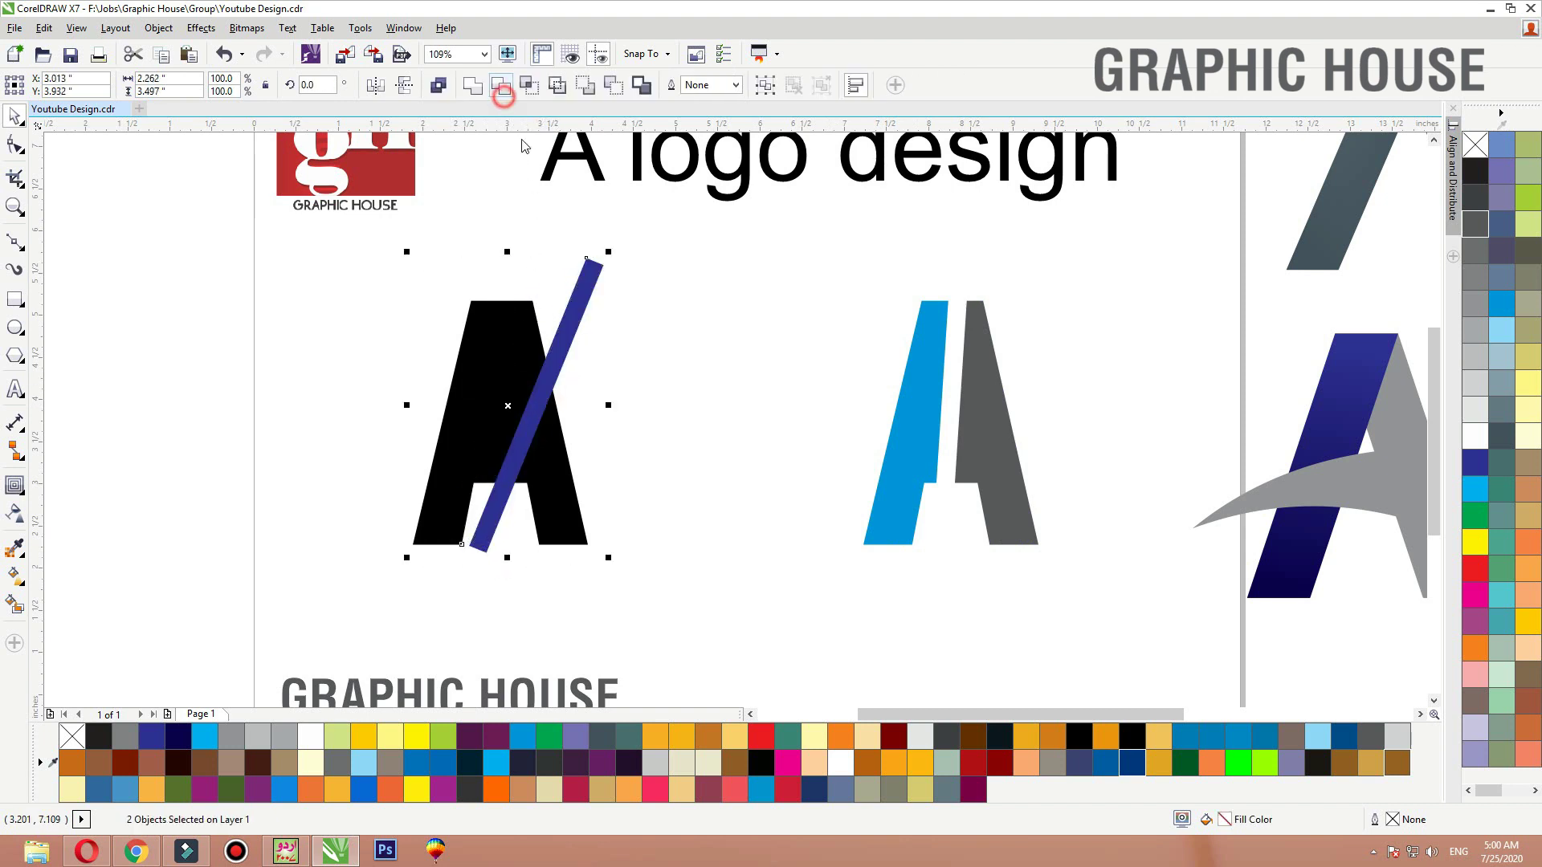
click(660, 437)
click(563, 352)
key(Delete)
Break the trimmed black A apart and fill its larger left piece with purple C:20 M:80 Y:0 K:20
mouse_move(551, 470)
mouse_down()
mouse_move(584, 481)
mouse_move(551, 469)
mouse_up()
key(ctrl+k)
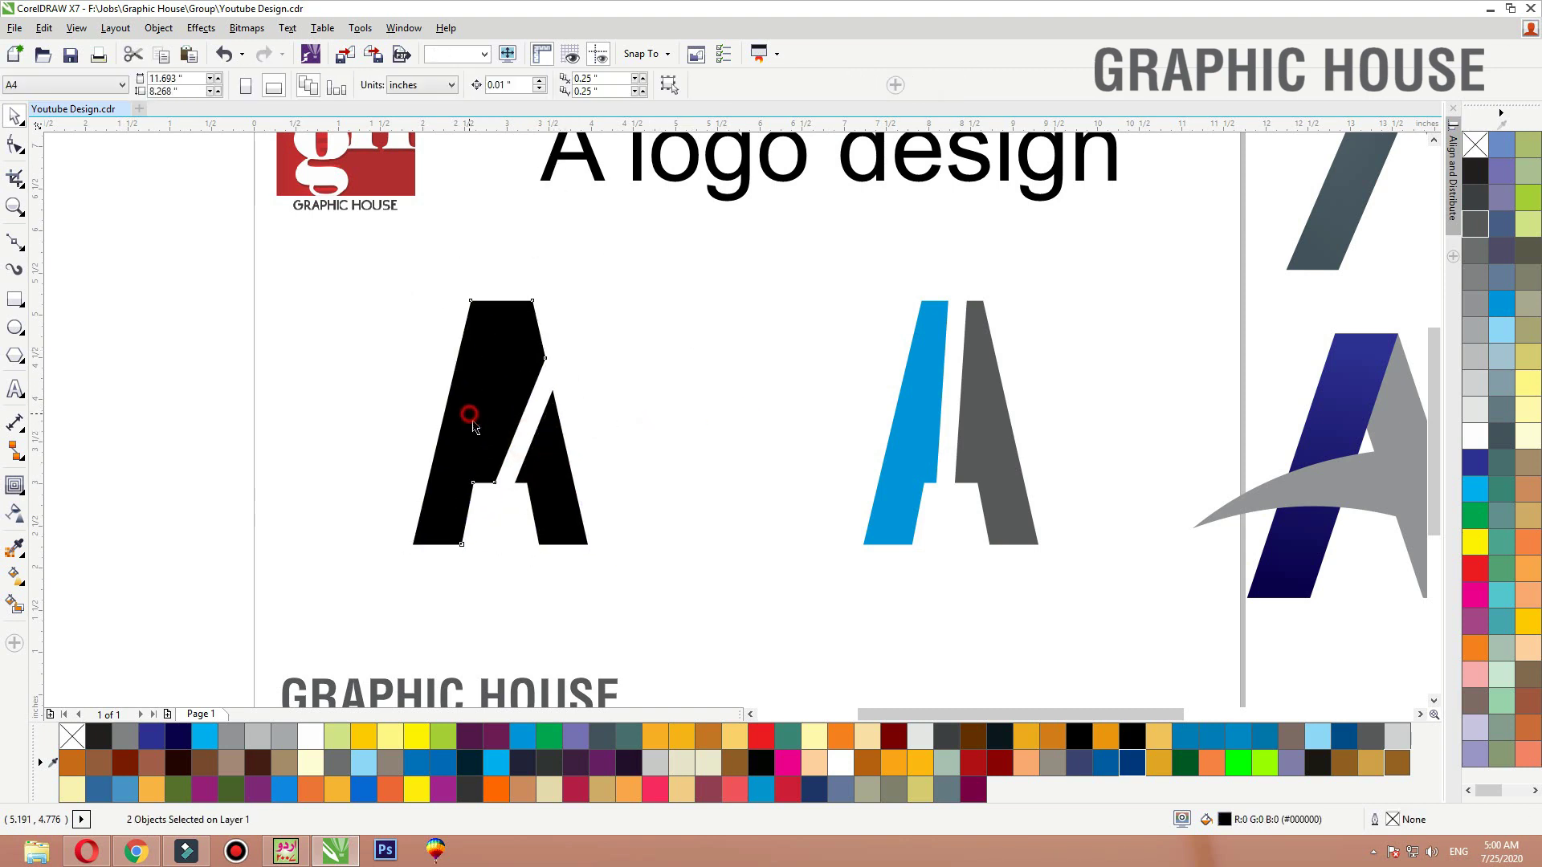
click(468, 416)
click(1475, 620)
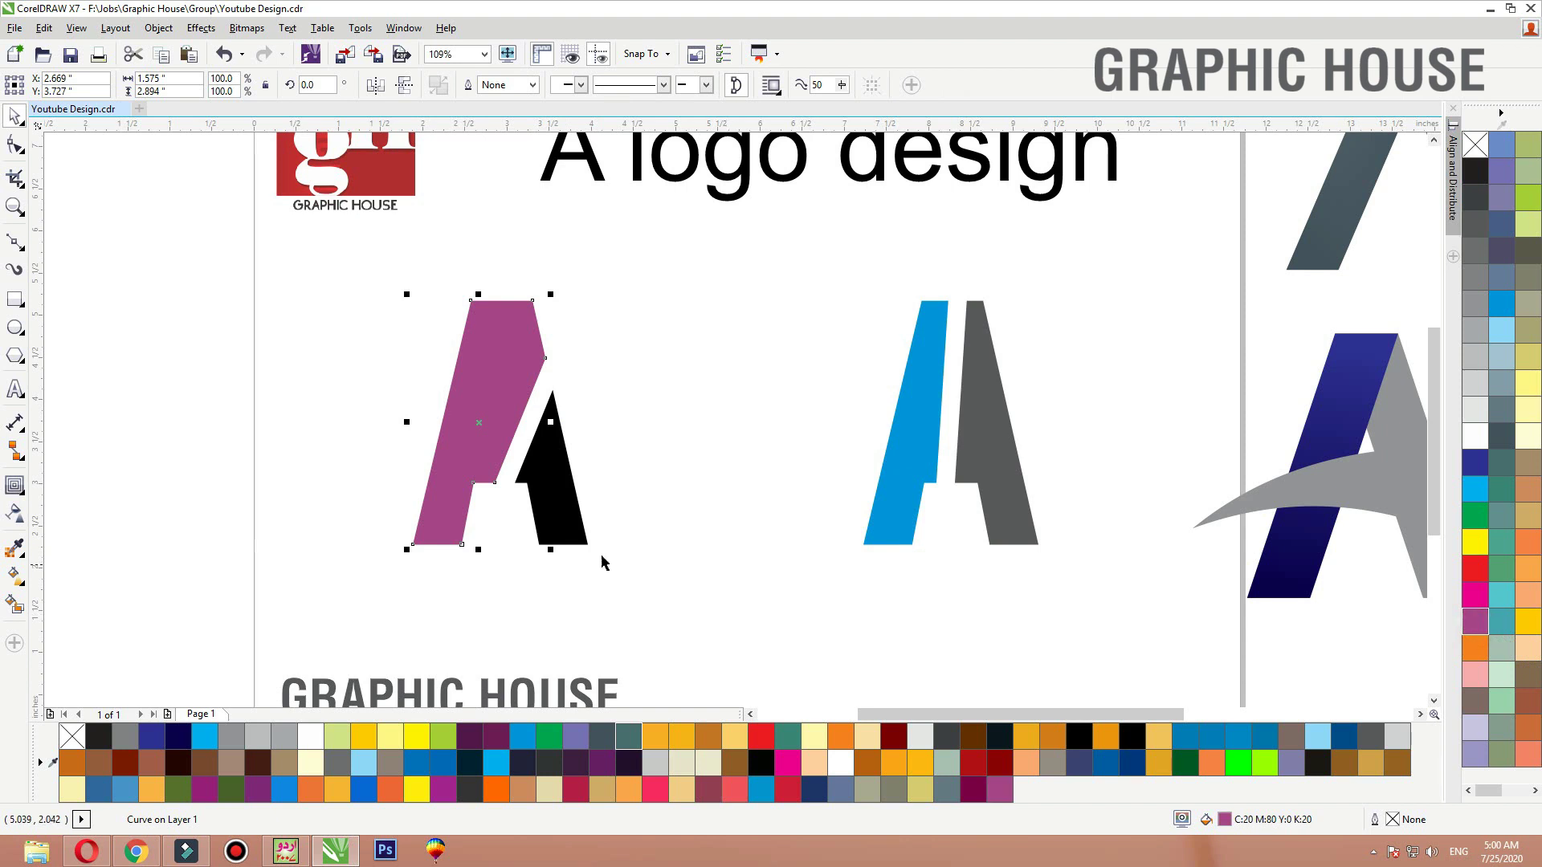
Fill the small right piece of the purple A with gray C:0 M:0 Y:0 K:50
click(546, 514)
click(1475, 356)
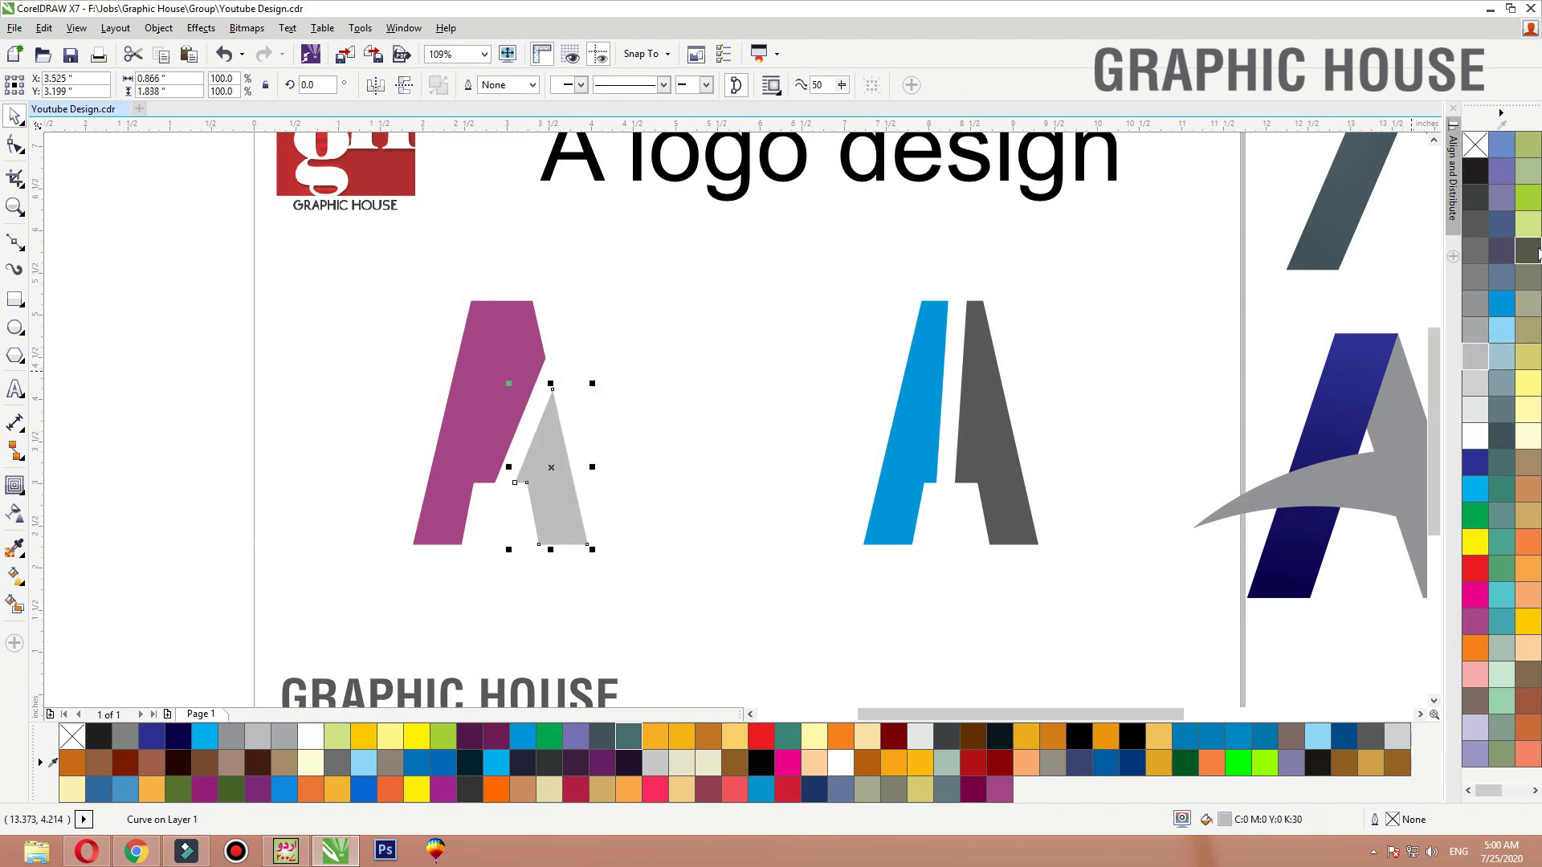
click(1501, 304)
click(1475, 304)
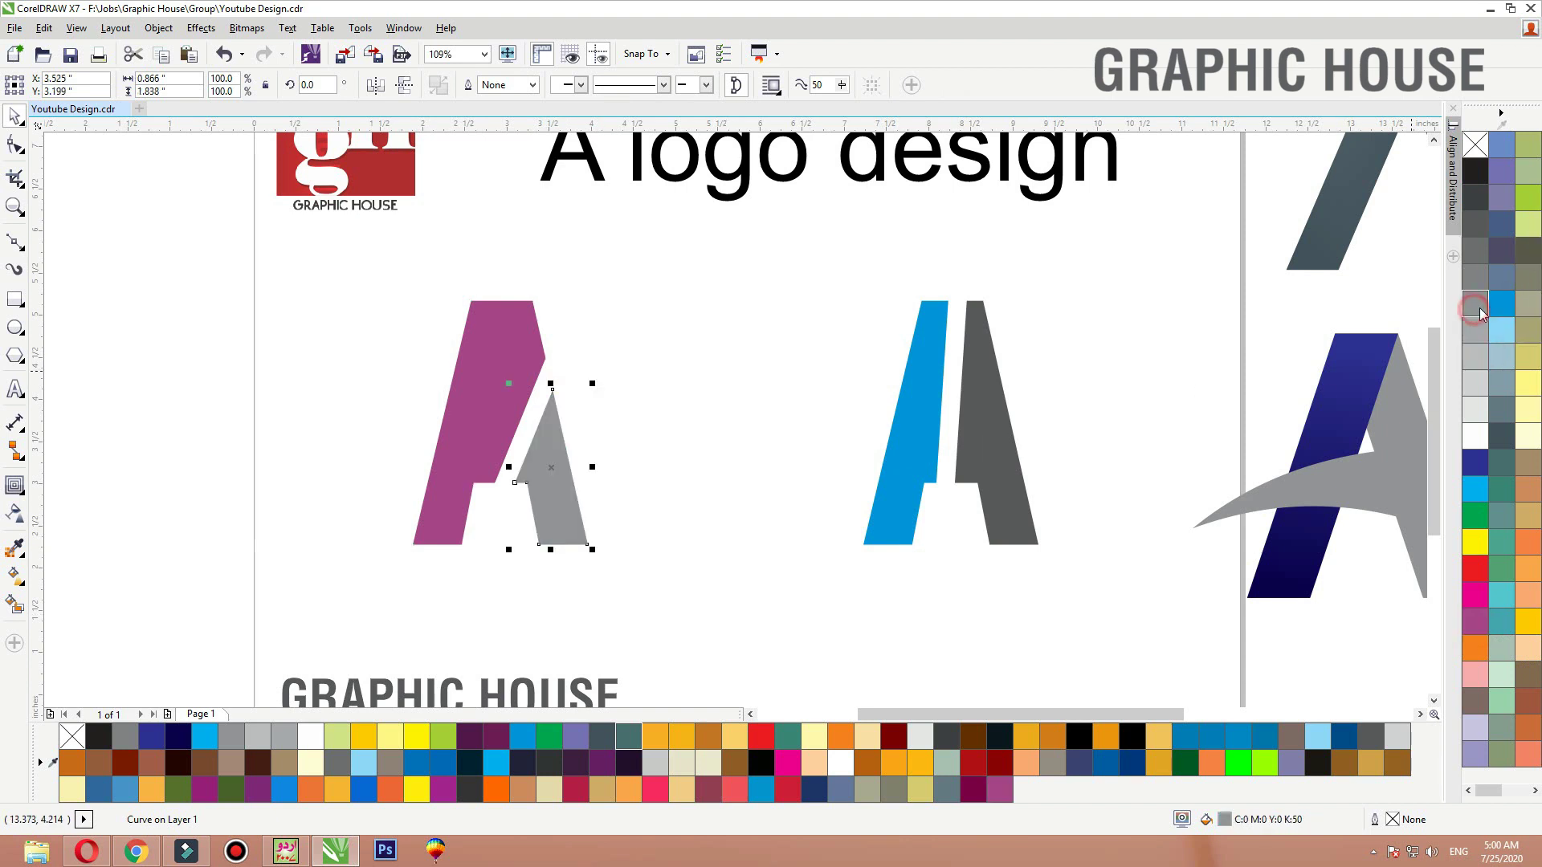
click(660, 468)
Group the two pieces of each A, making one group of the purple-gray A and one of the blue-gray A
drag(642, 592, 383, 267)
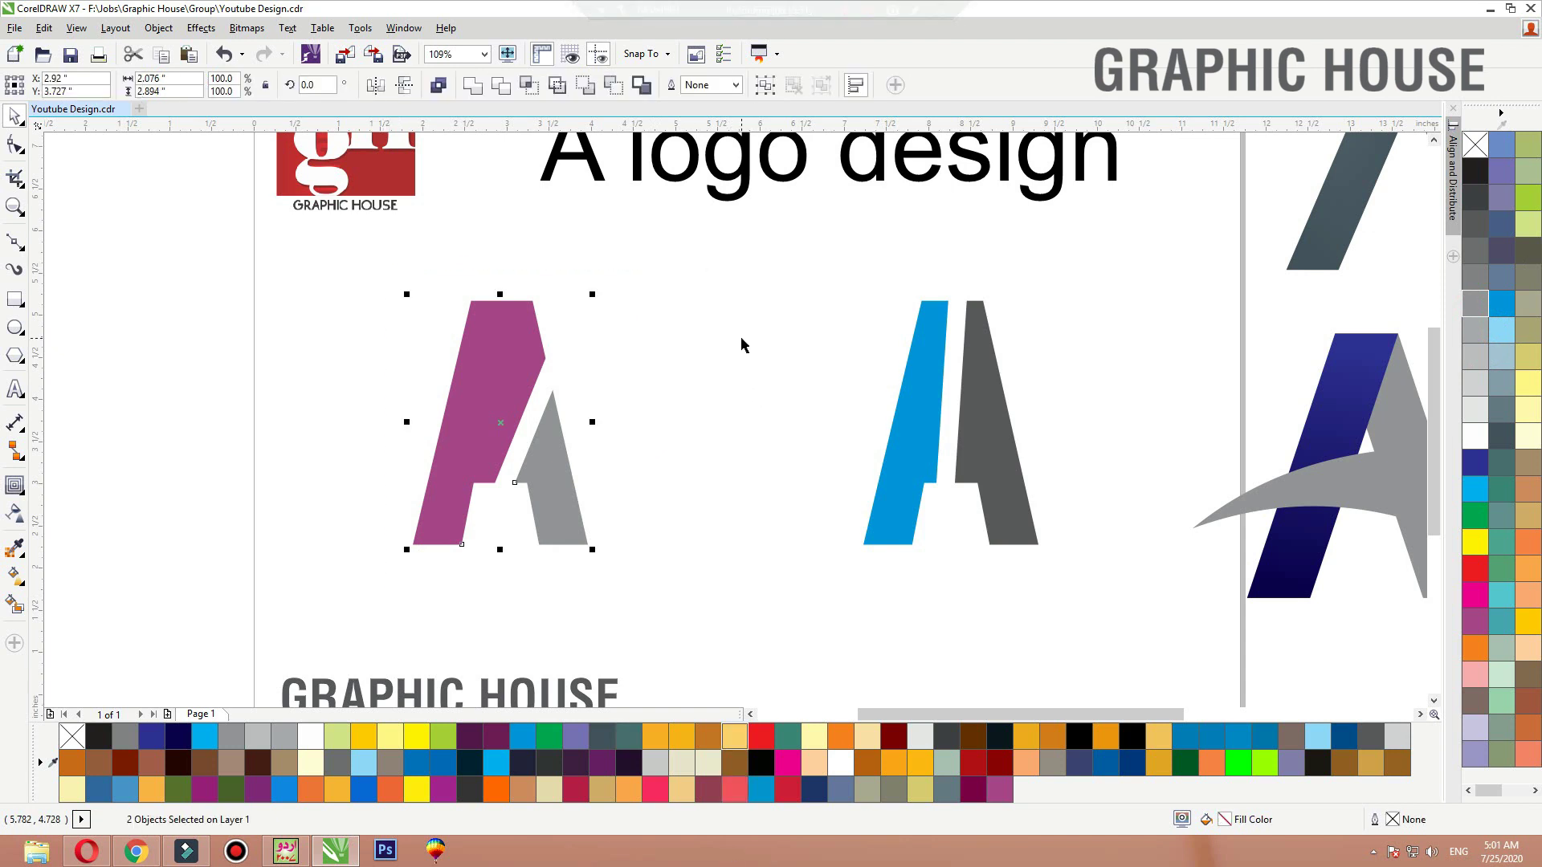
scroll(514, 426, down, 2)
drag(404, 558, 440, 492)
key(ctrl+z)
drag(738, 365, 630, 531)
key(ctrl+g)
Move both grouped A logos off the page to the far right of the other logo samples
shift+click(515, 437)
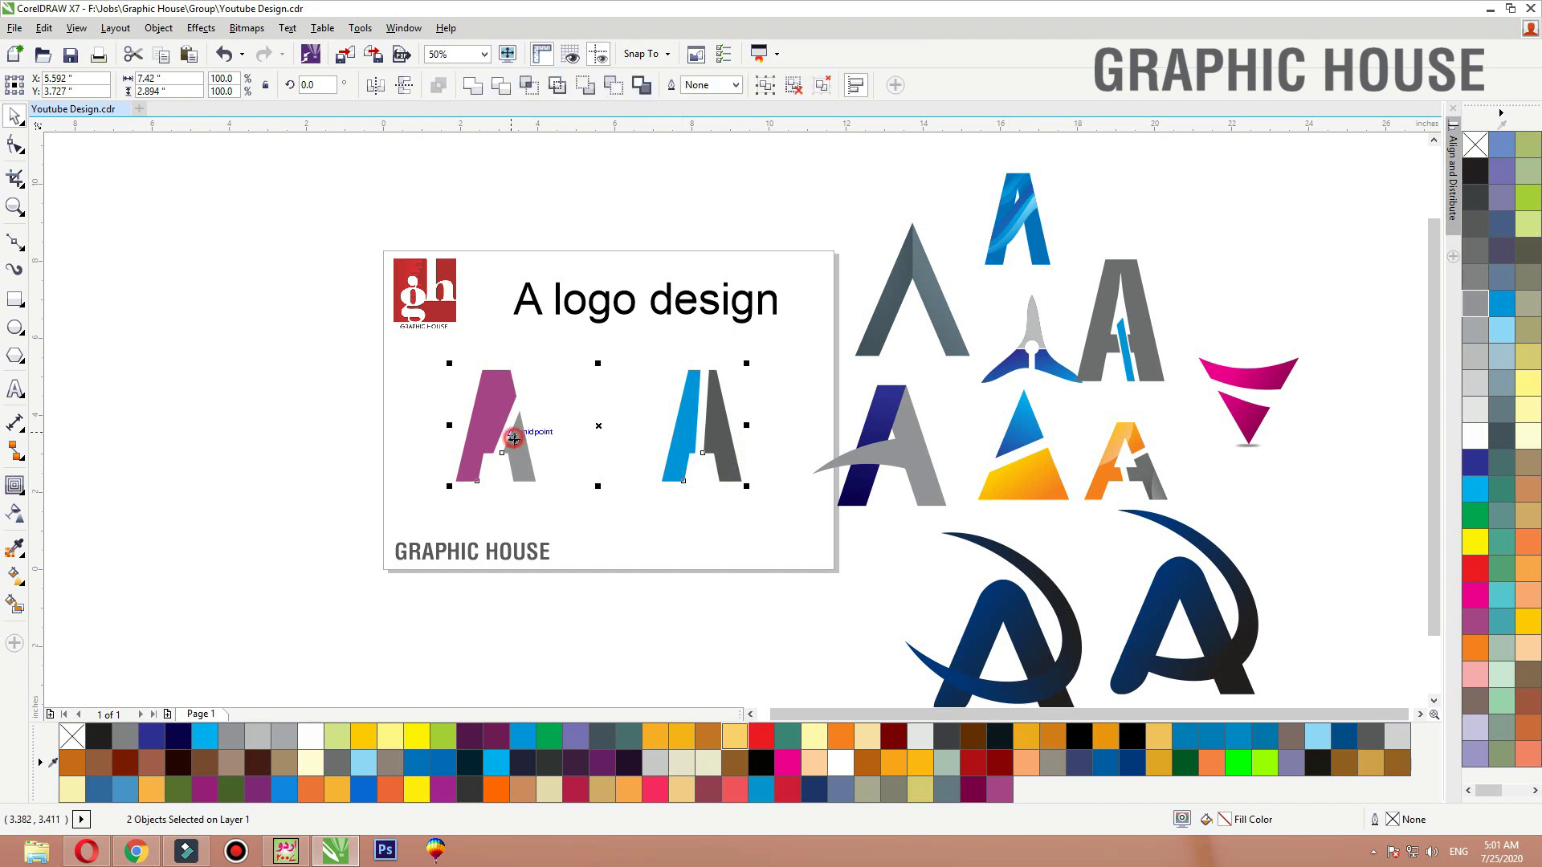
scroll(515, 437, down, 1)
drag(522, 444, 923, 363)
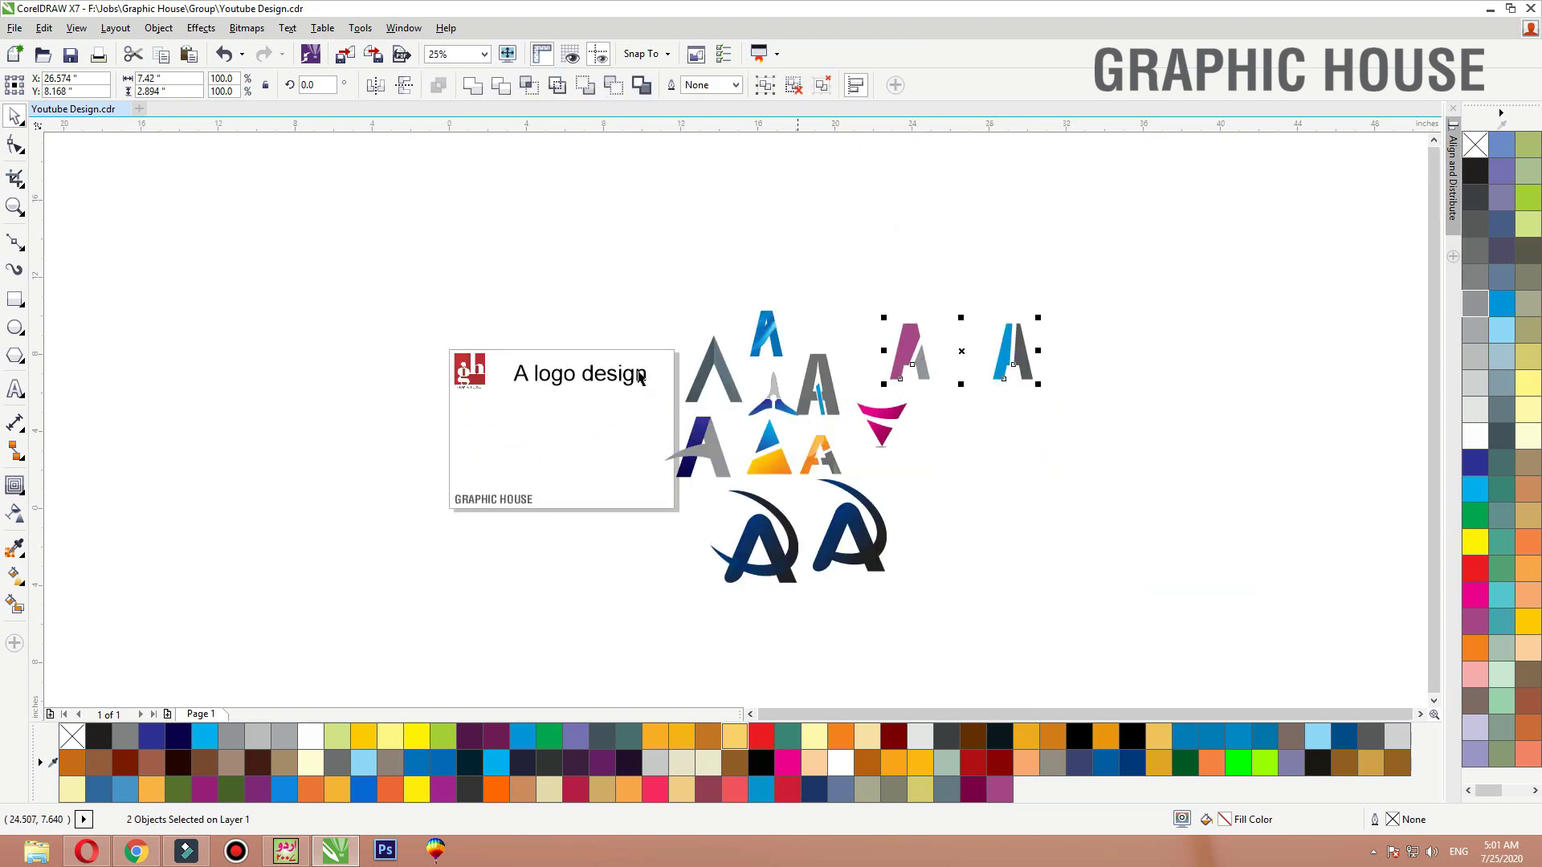
click(634, 375)
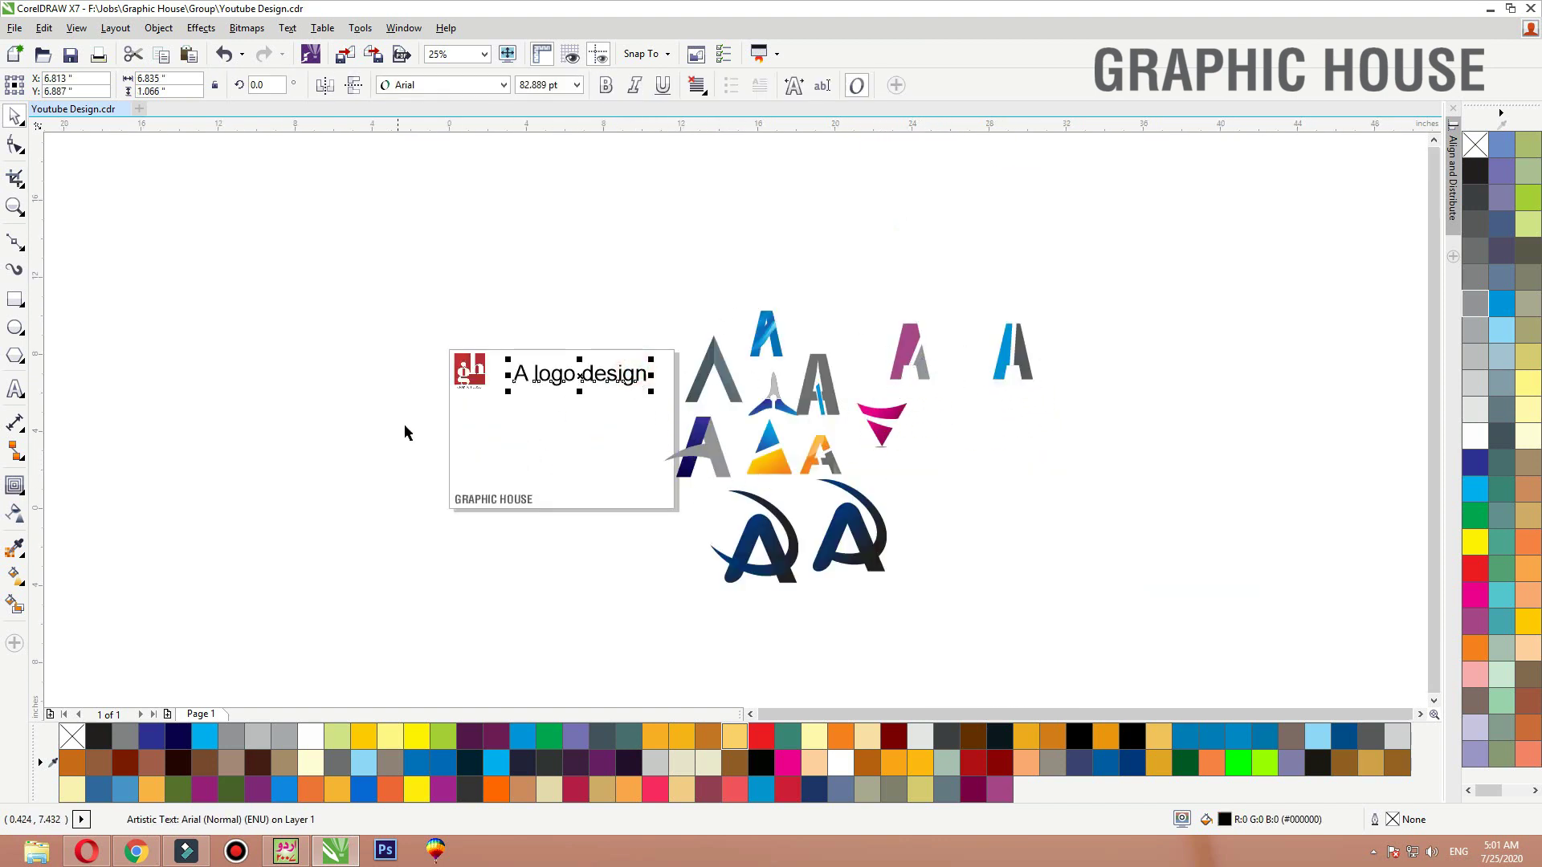
click(501, 440)
Draw a circle about 2.823 in across on the empty page, fill it with cyan C:100 M:0 Y:0 K:0 and remove its outline
scroll(501, 440, up, 4)
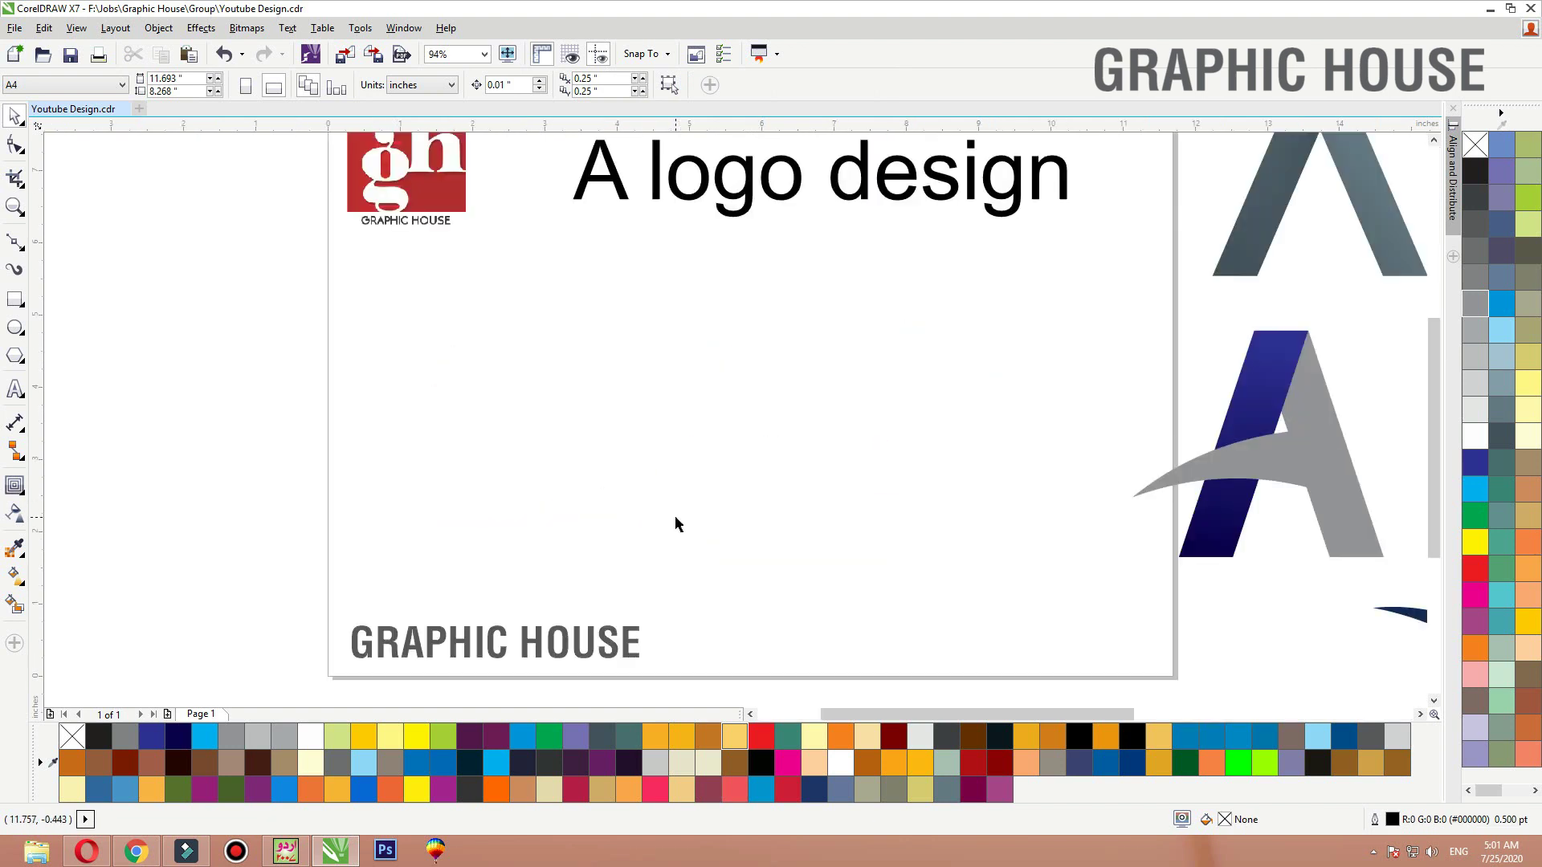
click(15, 327)
drag(481, 322, 687, 474)
key(space)
drag(829, 292, 187, 631)
click(1475, 489)
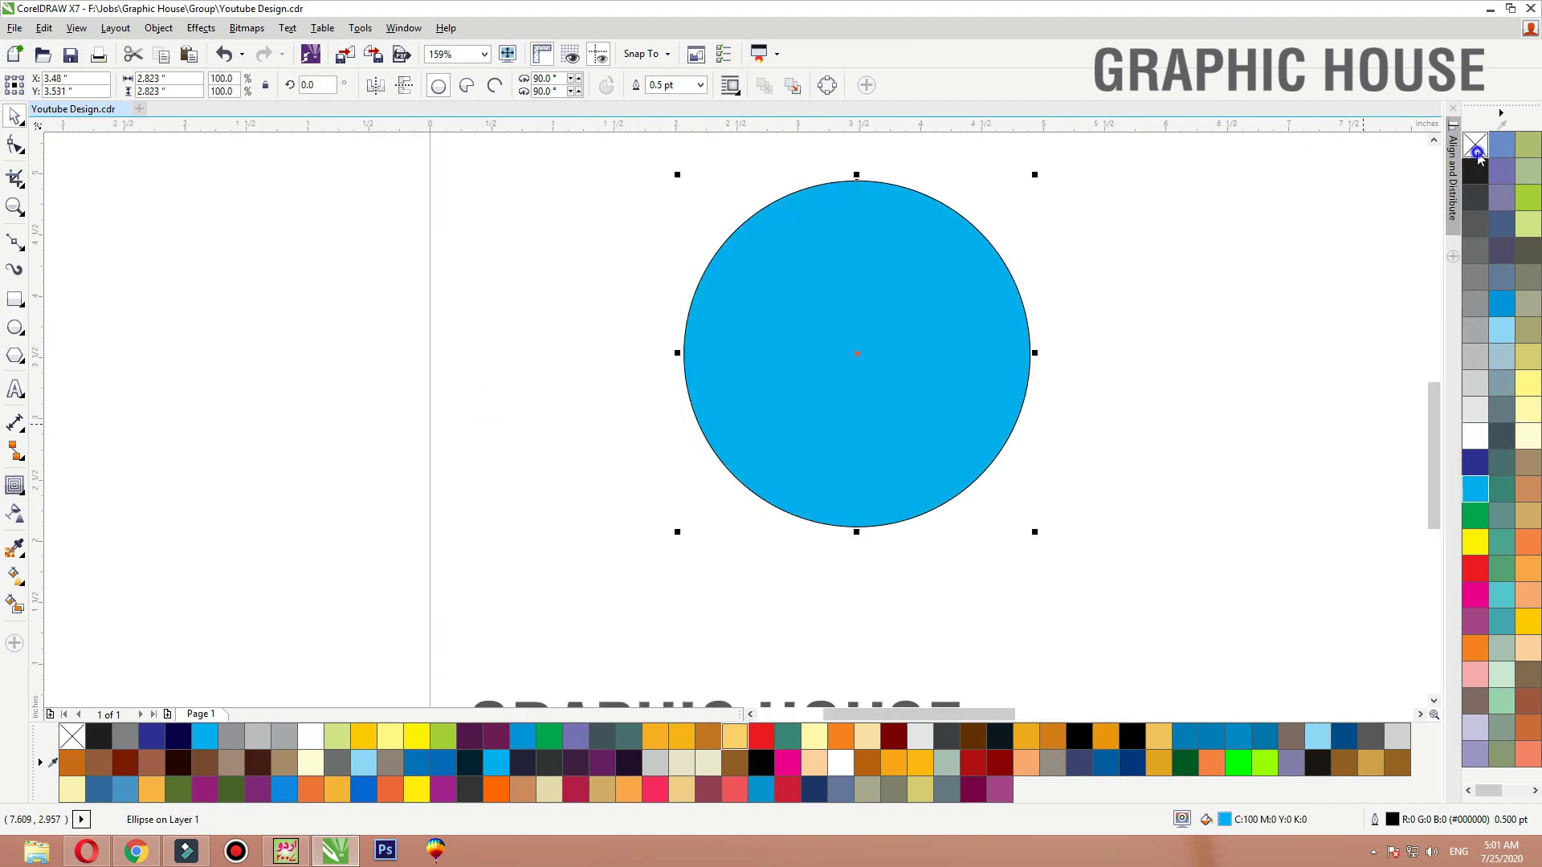
right_click(1475, 144)
Duplicate the cyan circle slightly up and to the right, and fill the copy with light blue C:40 M:0 Y:0 K:0
drag(900, 382, 912, 334)
right_click(912, 334)
click(1501, 310)
click(1501, 328)
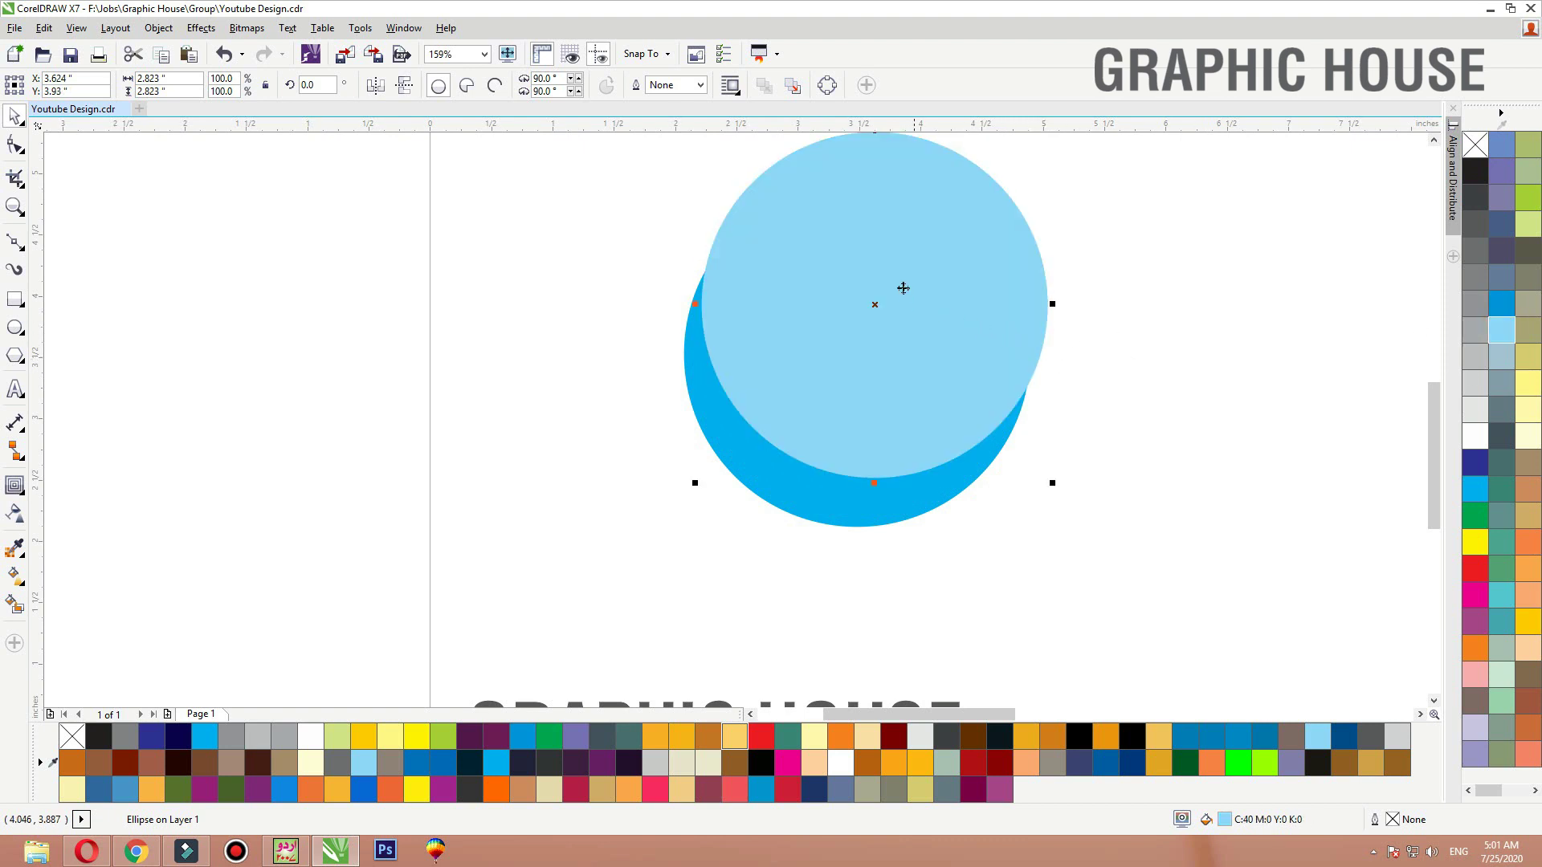
Narrow the light-blue circle slightly and reposition it so a thin cyan crescent shows along the lower left
drag(694, 303, 748, 304)
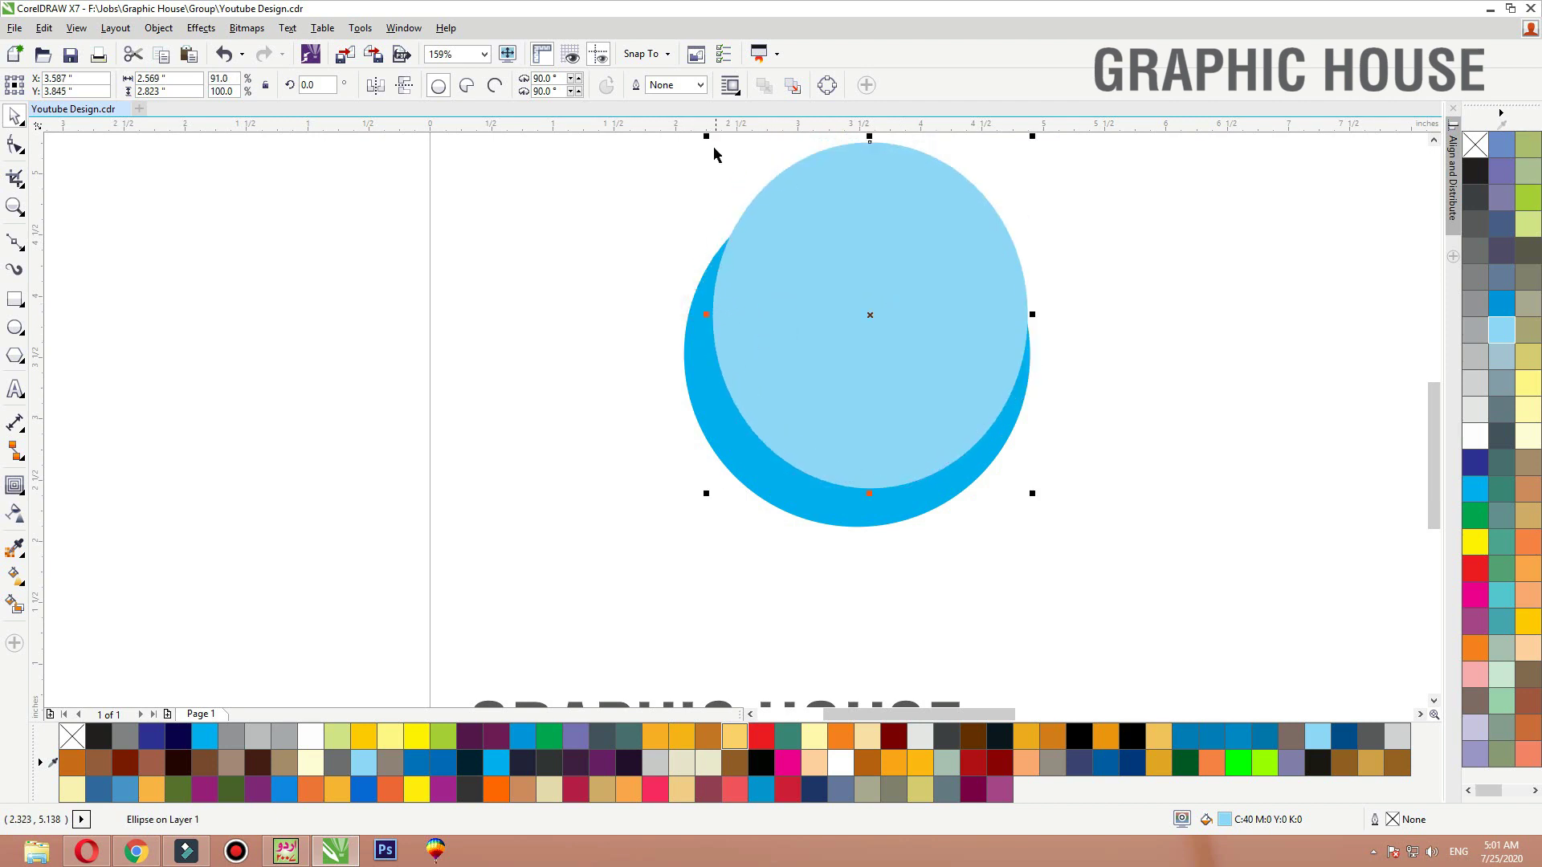
click(708, 140)
shift+click(704, 312)
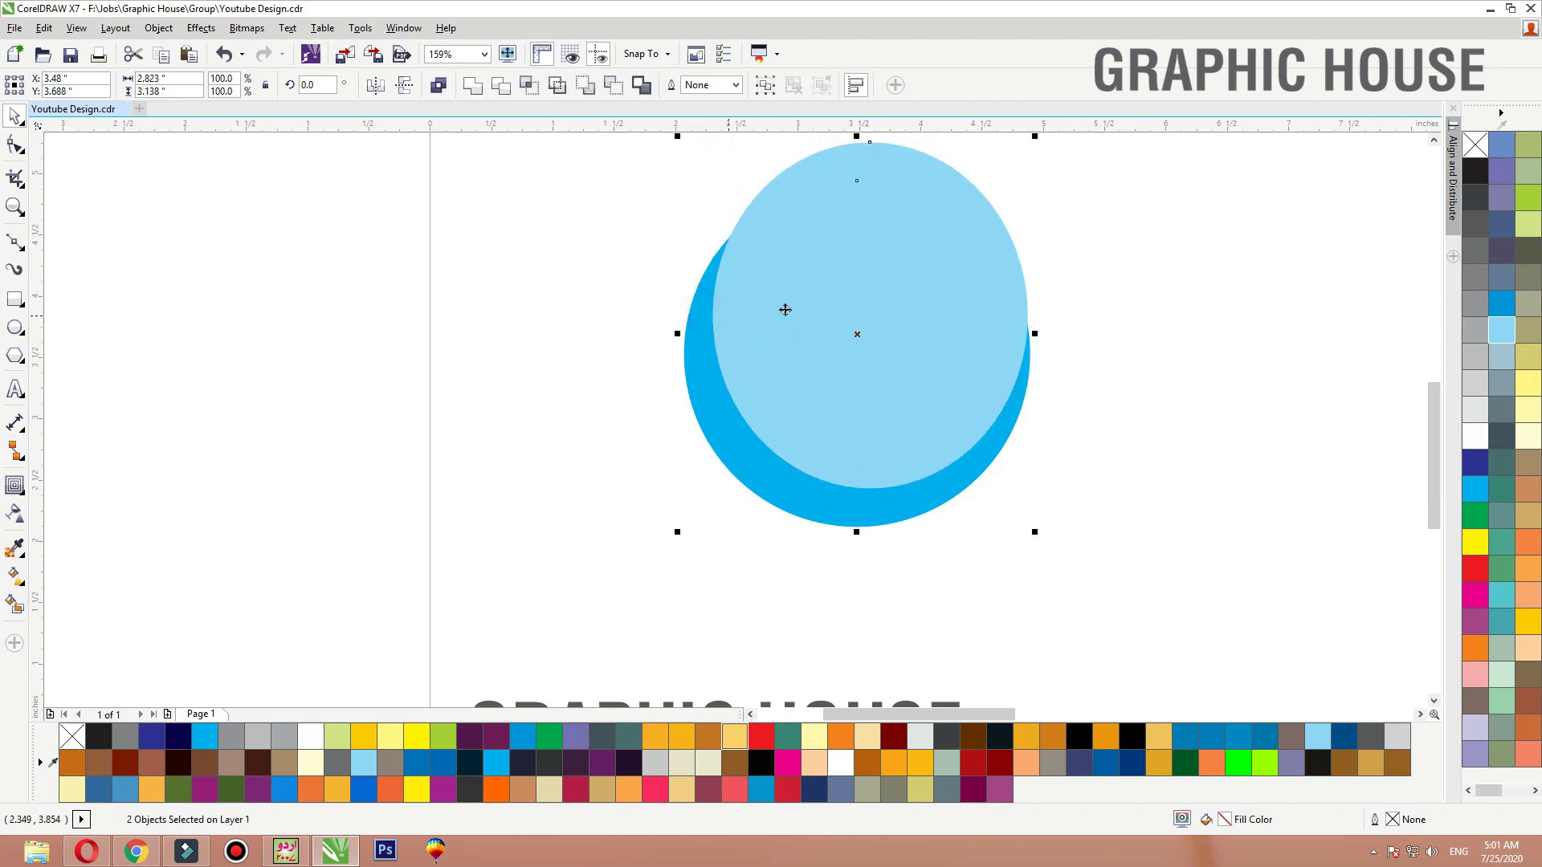
click(1177, 305)
drag(924, 378, 911, 428)
drag(1029, 327, 1053, 328)
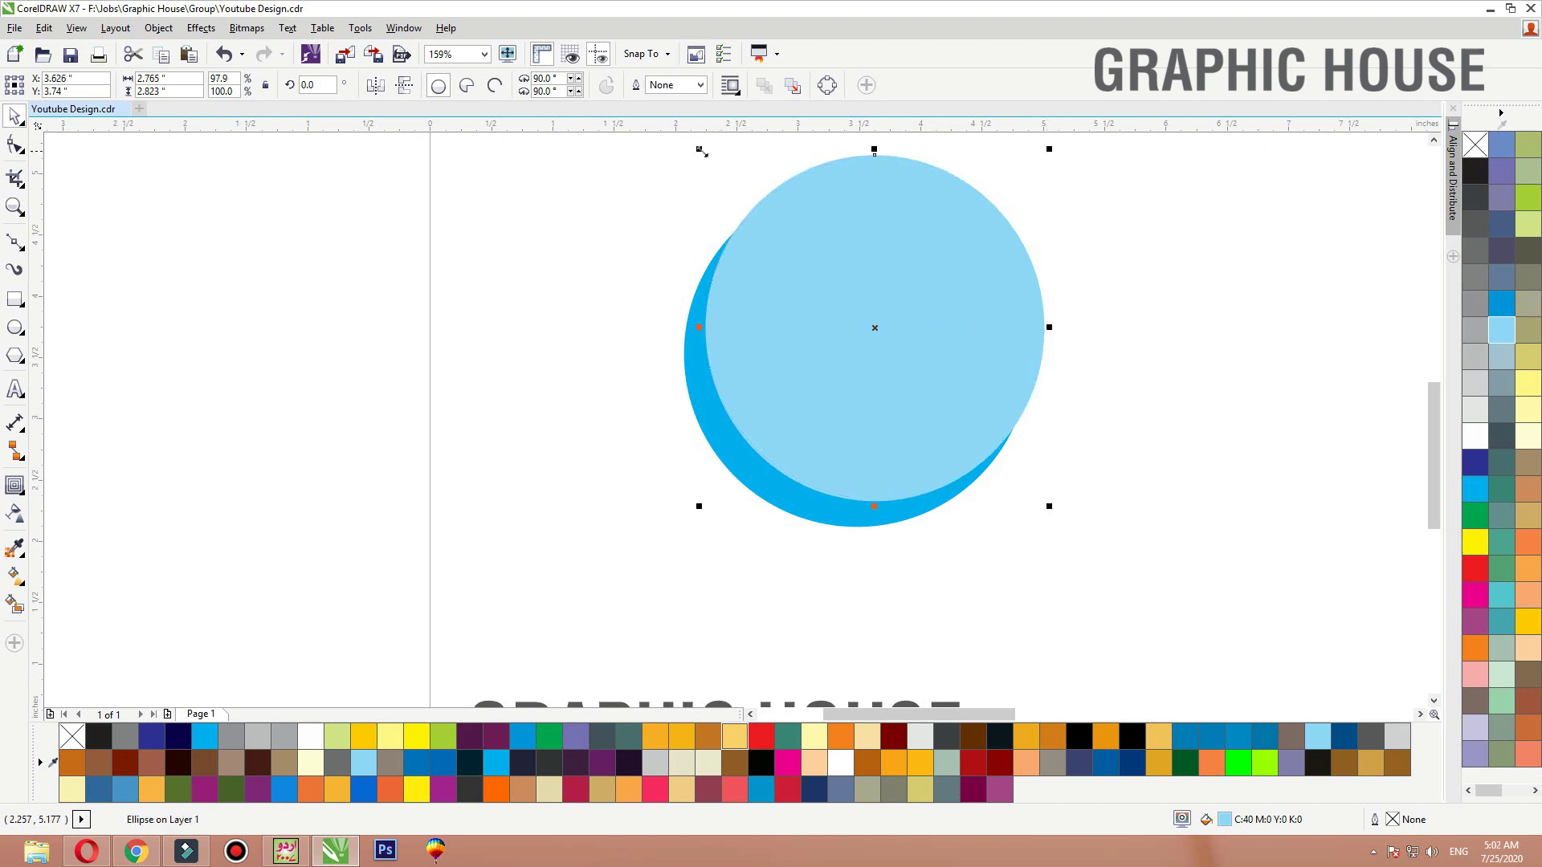
drag(701, 328, 710, 327)
Trim the cyan circle with the light-blue circle and separate the resulting crescent from the cutting circle
shift+click(688, 353)
drag(721, 449, 585, 454)
click(497, 86)
drag(878, 334, 1009, 334)
drag(652, 509, 592, 511)
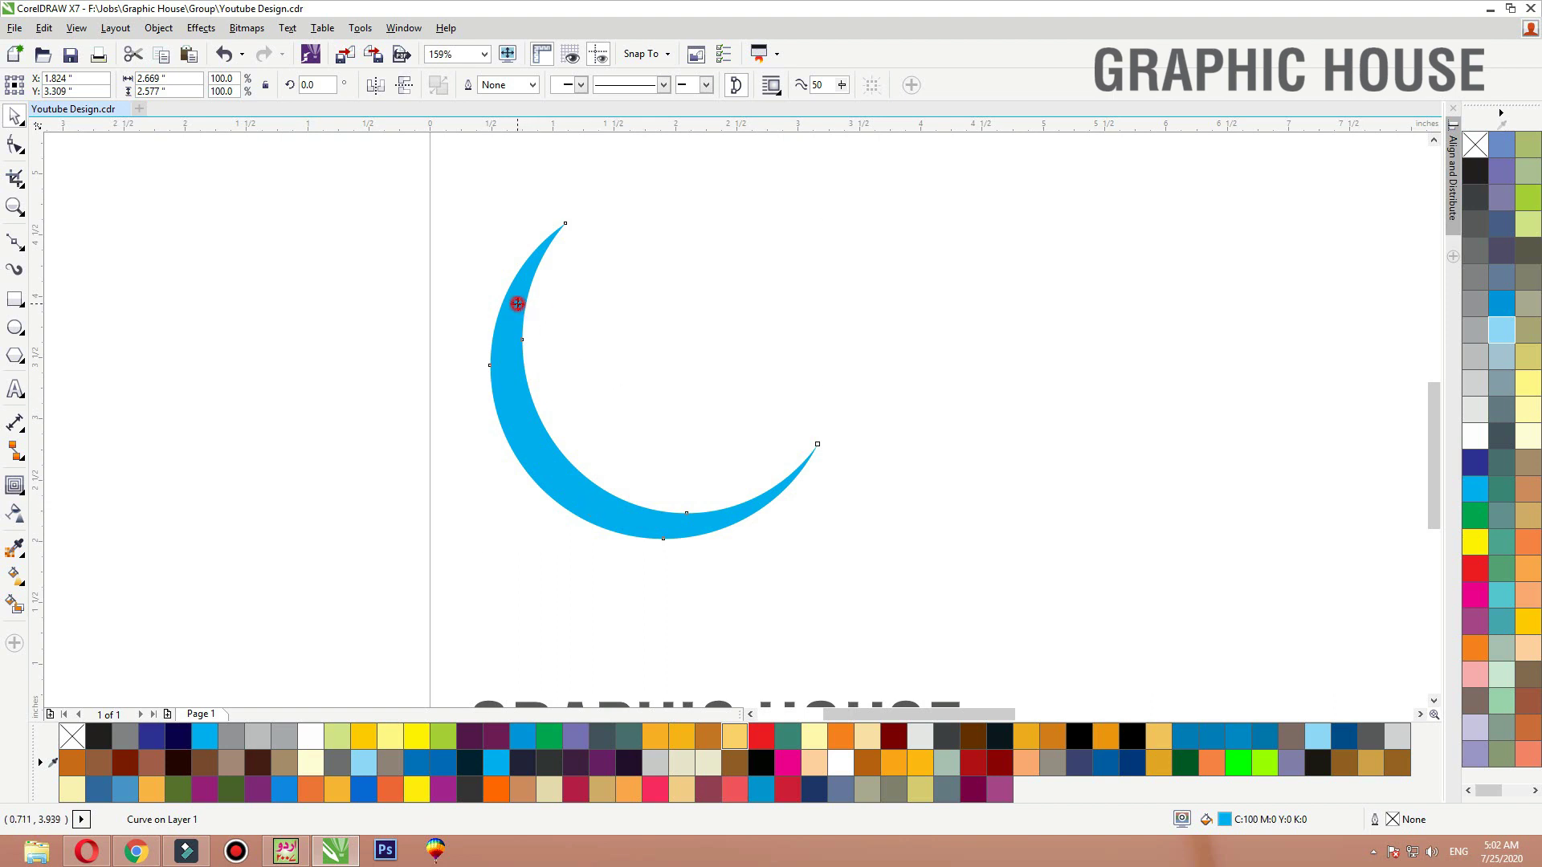
Rotate the cyan crescent to about 288.805° and add a copy rotated to about 191.712°, filled red C:0 M:100 Y:100 K:0
click(516, 303)
drag(823, 220, 941, 526)
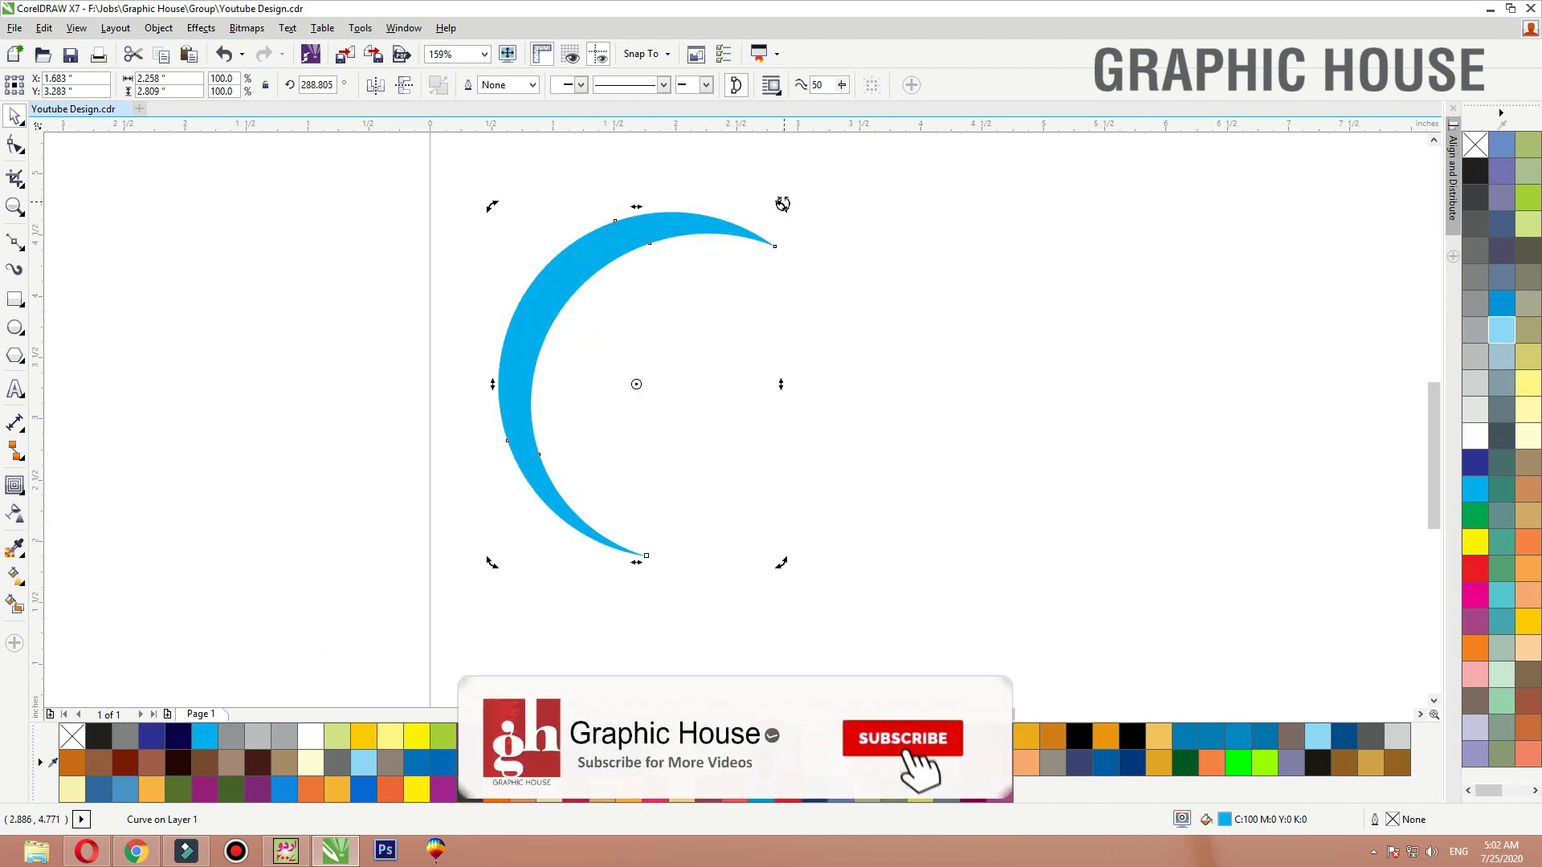
drag(783, 204, 803, 557)
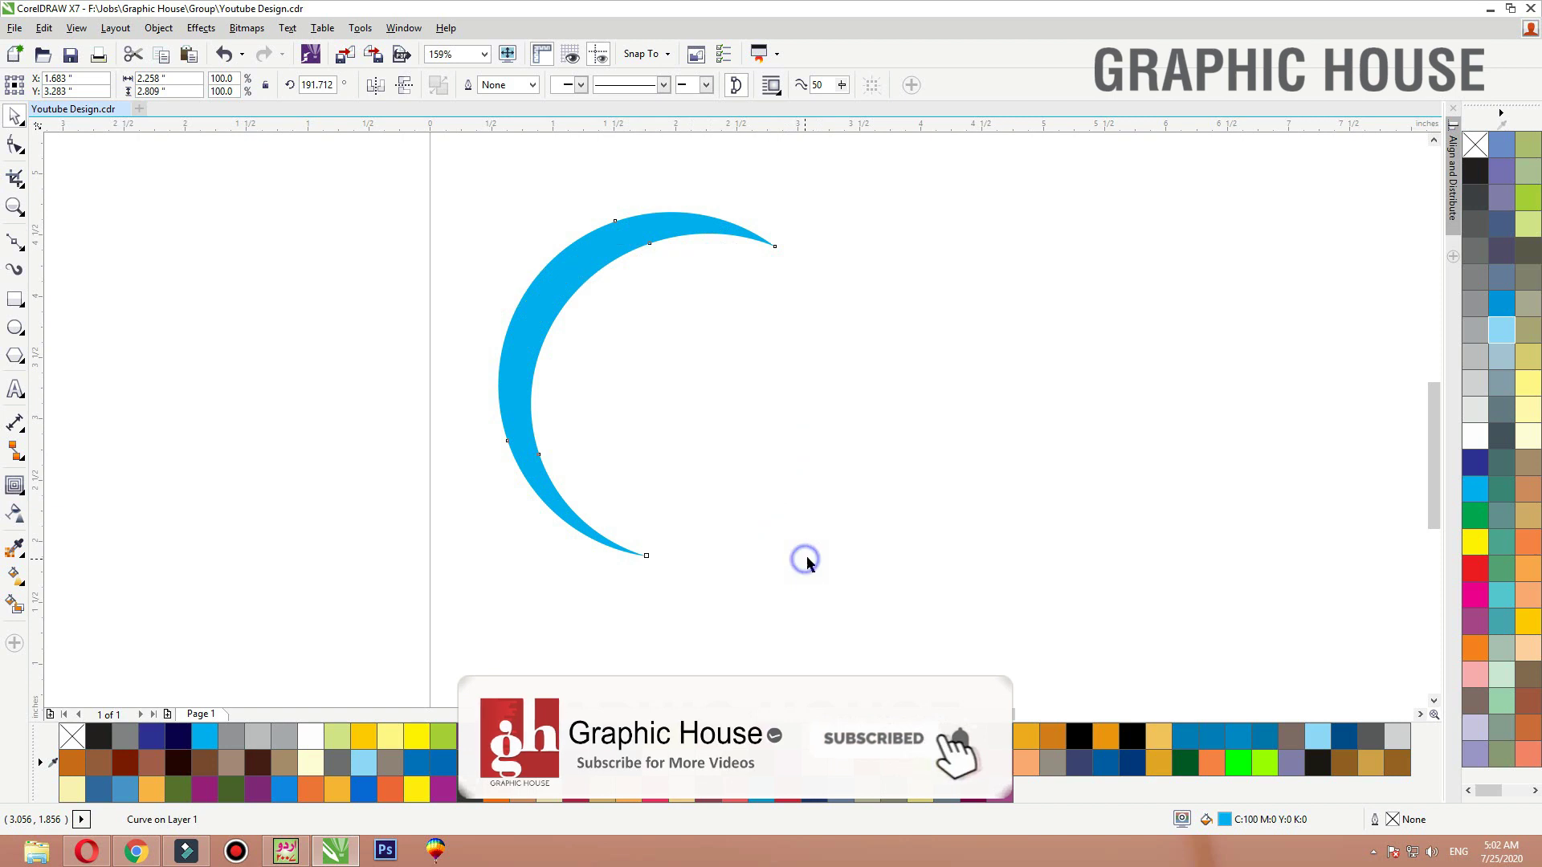
click(1476, 565)
Move the cyan and red crescents together to the right on the page
click(670, 230)
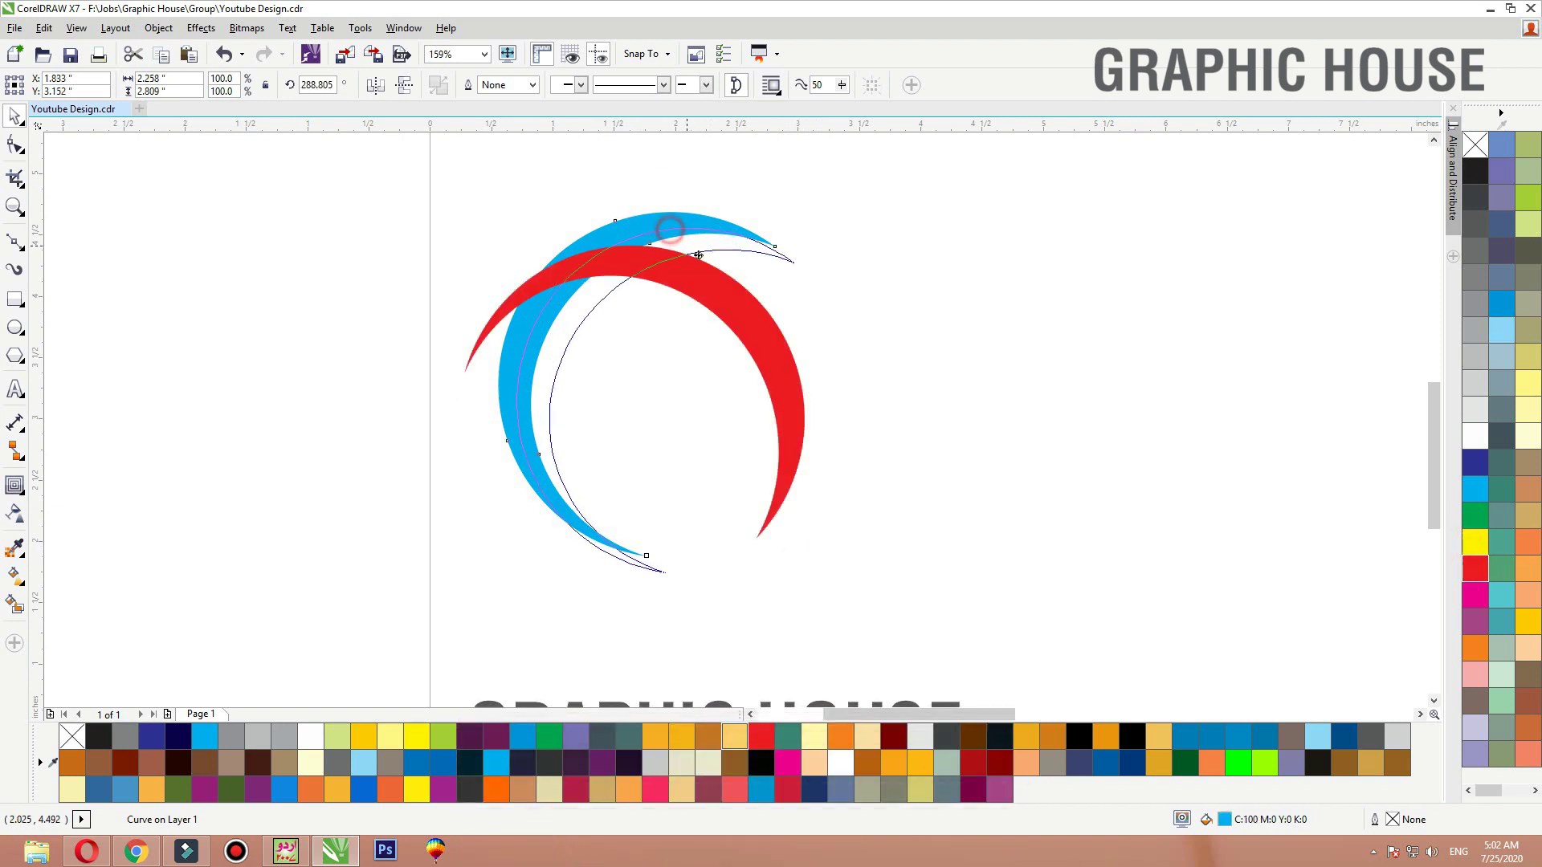
drag(698, 256, 738, 247)
drag(736, 246, 892, 209)
shift+click(719, 264)
click(623, 412)
Nudge the cyan crescent down and right, rotate the red crescent to about 177.354° and reposition it so their arcs cross at the apex
click(757, 394)
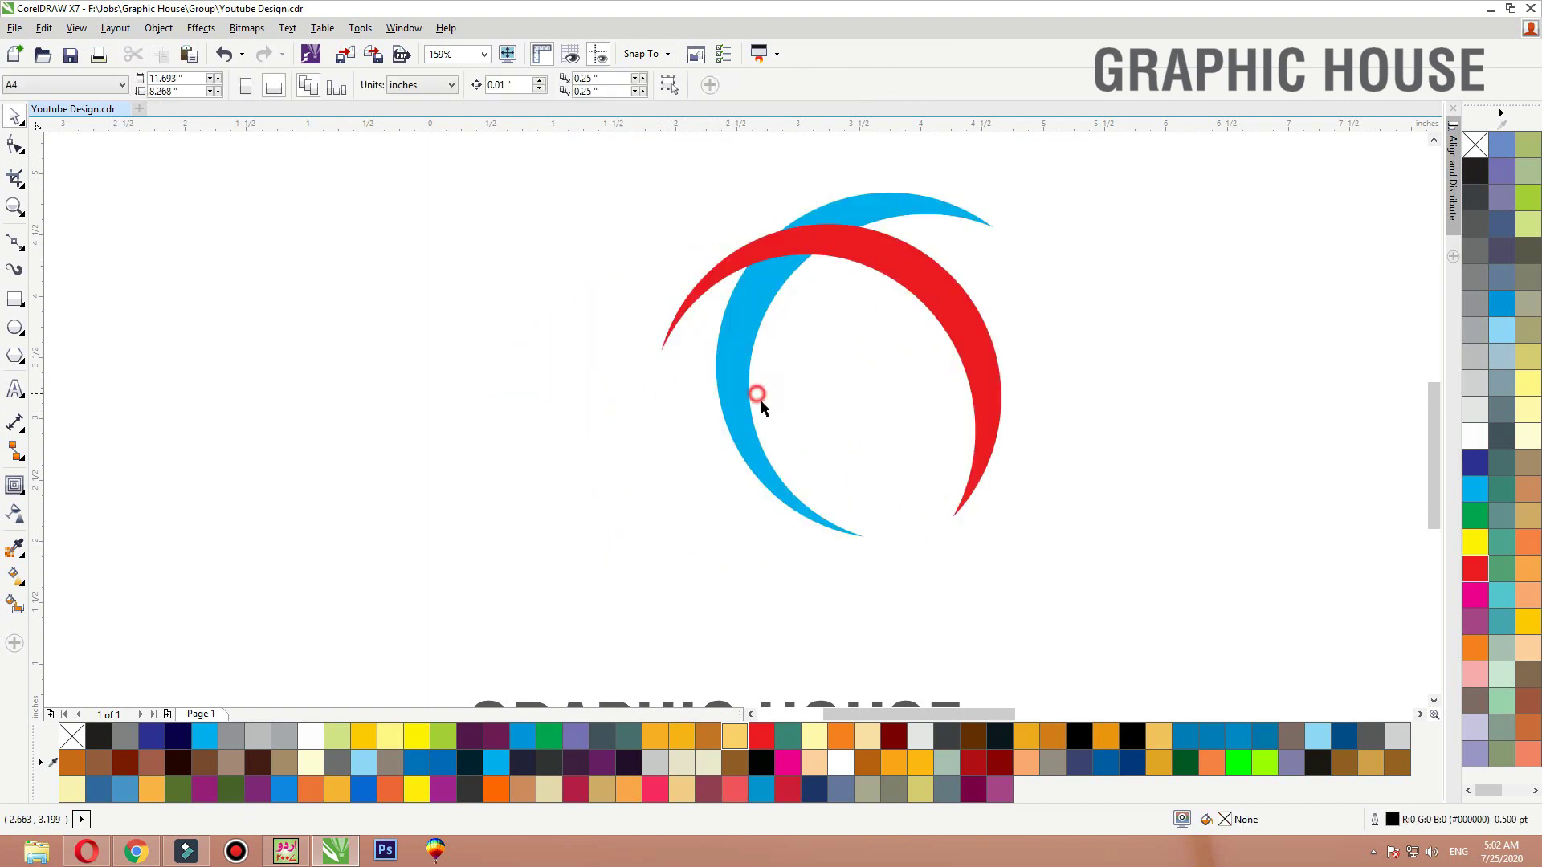
drag(743, 382, 752, 397)
click(1008, 370)
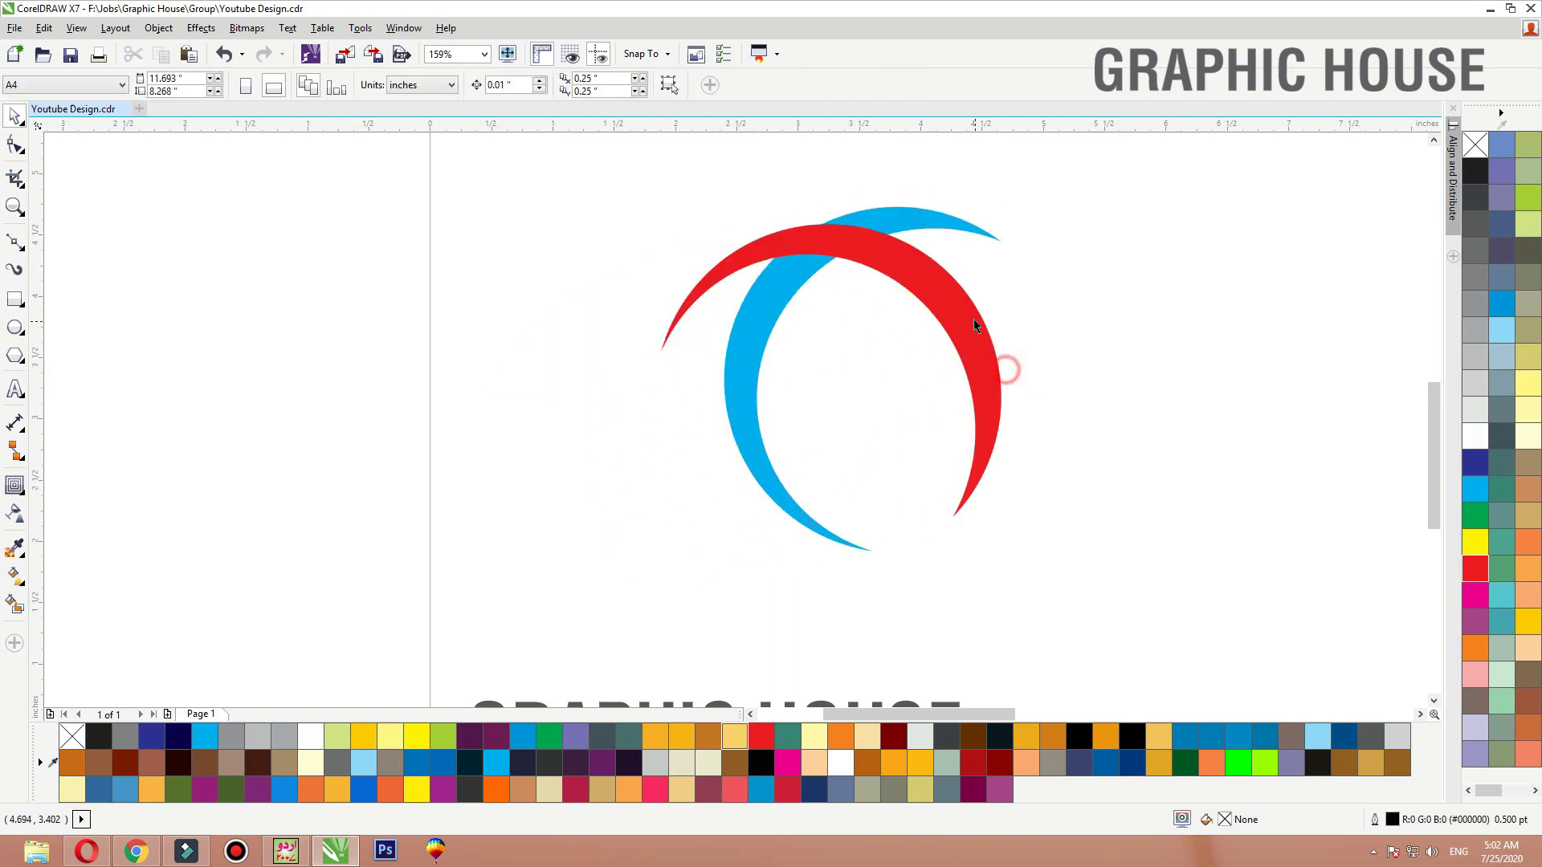
click(970, 322)
drag(1010, 525, 968, 564)
click(980, 344)
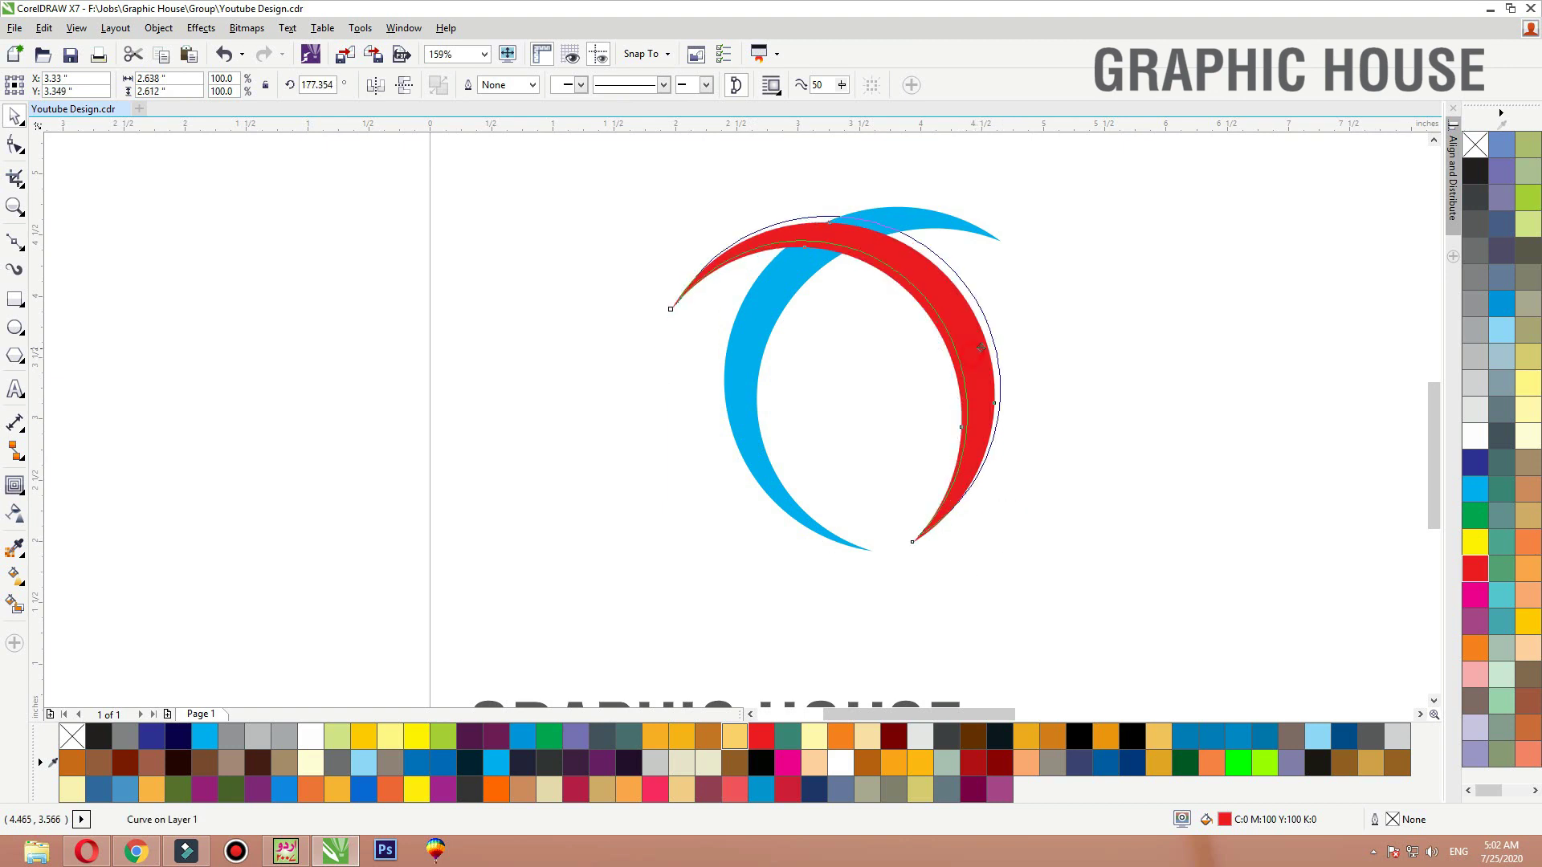
click(781, 342)
click(760, 352)
Duplicate the cyan crescent down and to the left, and mirror the copy horizontally and vertically
drag(748, 377, 671, 428)
right_click(671, 429)
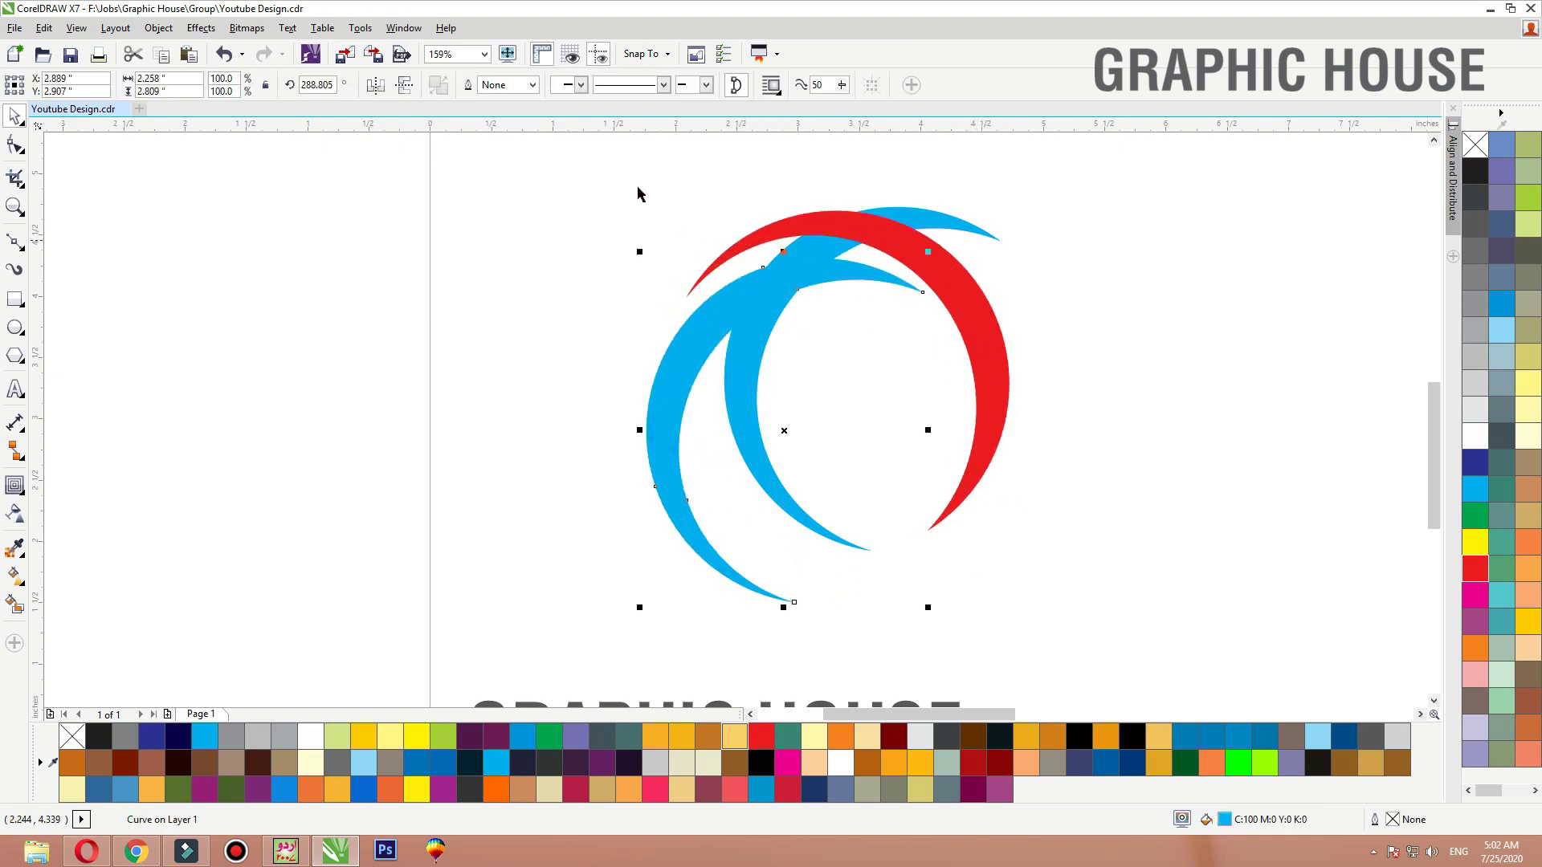
click(404, 84)
click(375, 85)
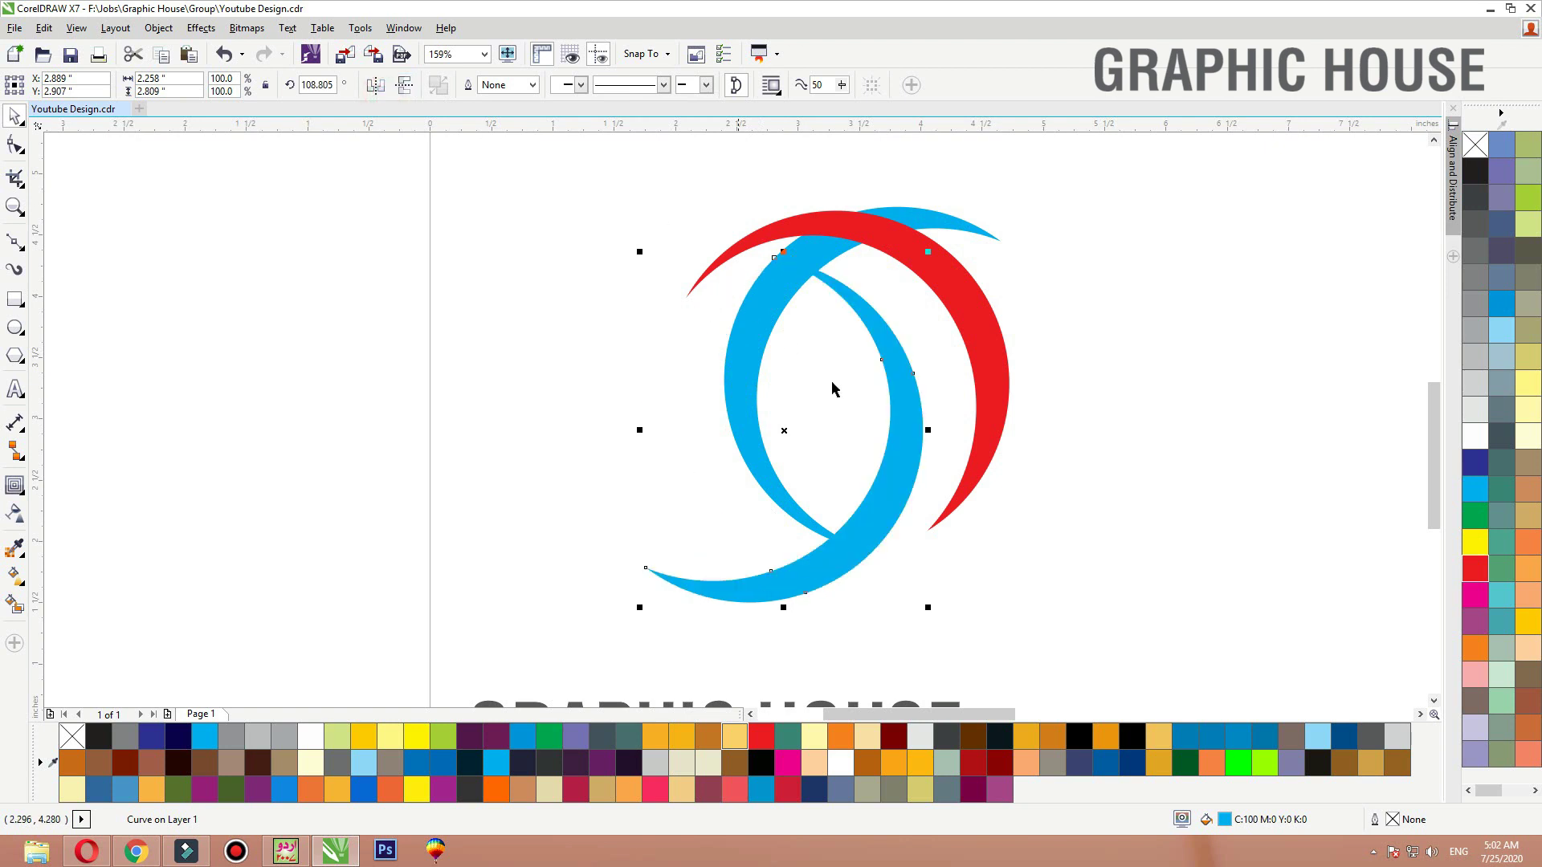
Rotate the mirrored cyan crescent to about 34.576° so it opens upward like a bowl
click(896, 414)
click(932, 248)
click(892, 357)
click(892, 377)
drag(926, 257, 941, 502)
click(846, 569)
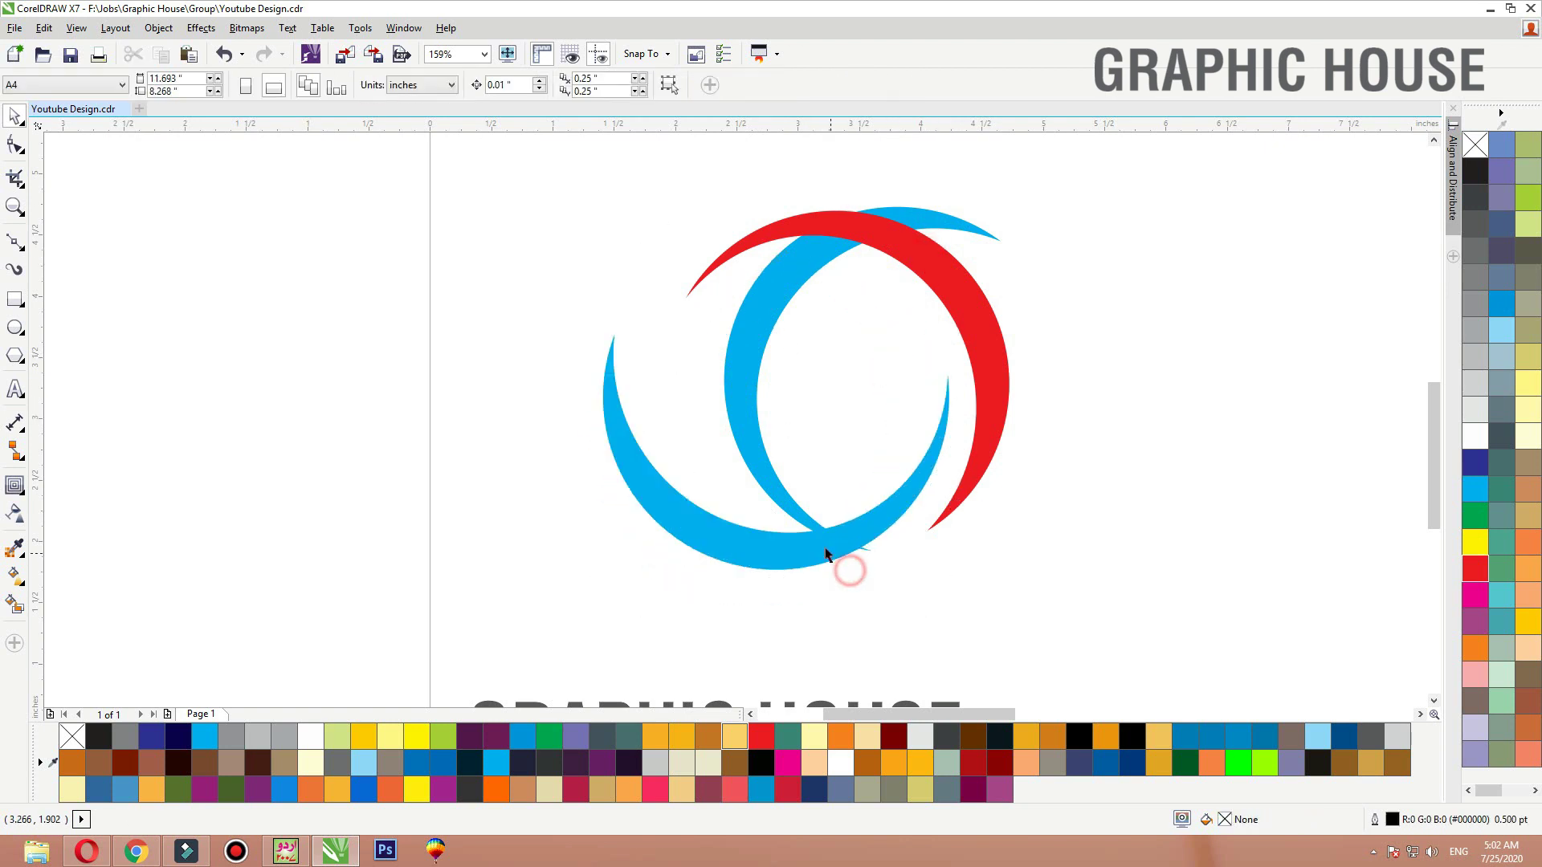
Move the bowl-shaped crescent up across the other two as the A's crossbar and rotate it to about 49.407°
drag(828, 543, 911, 445)
click(1033, 303)
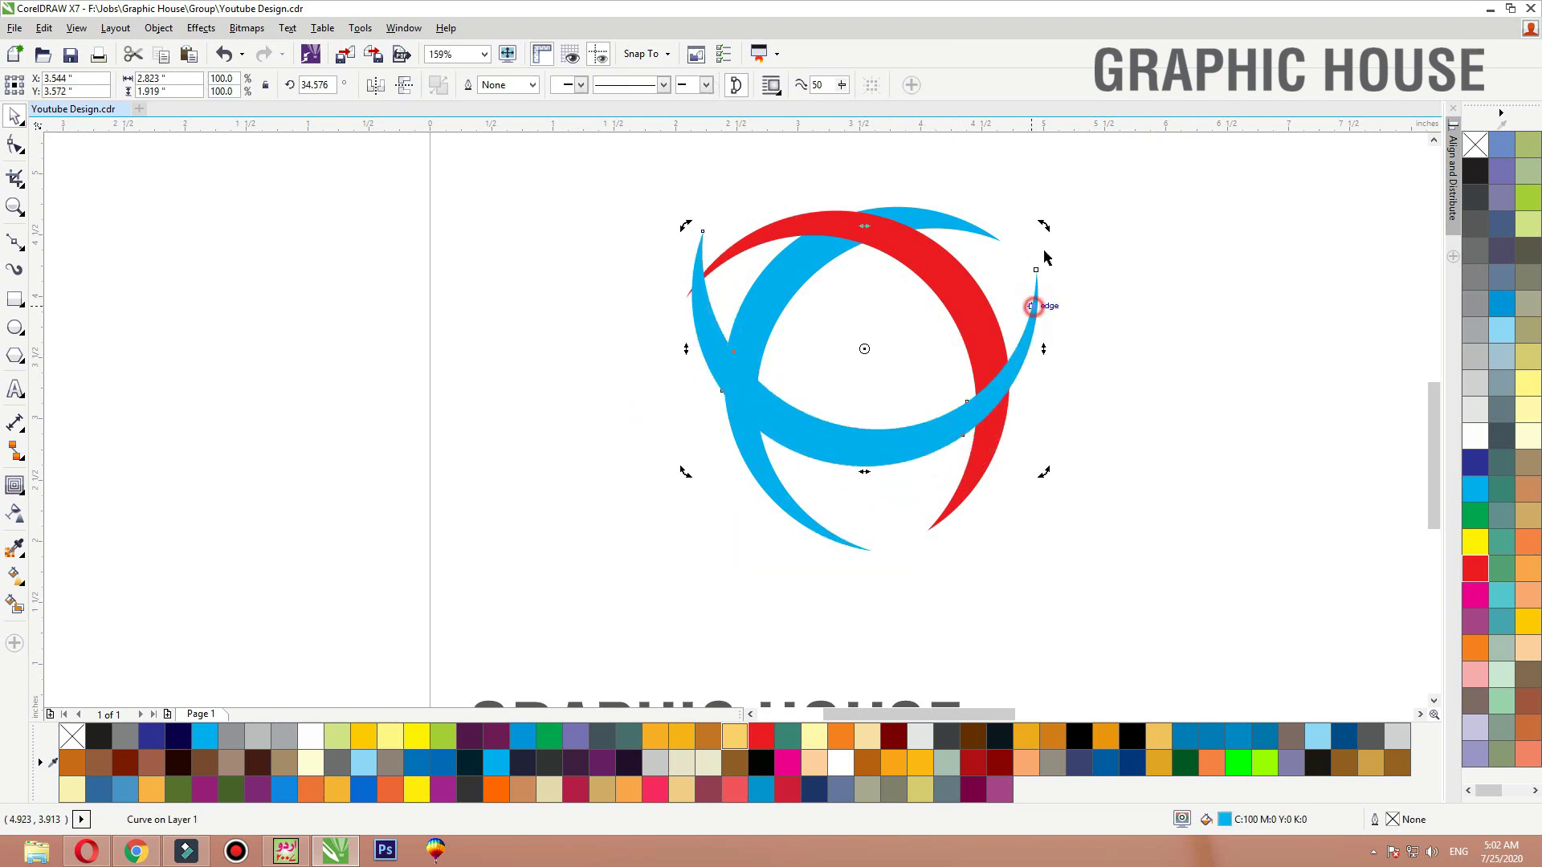
drag(1036, 225, 1029, 158)
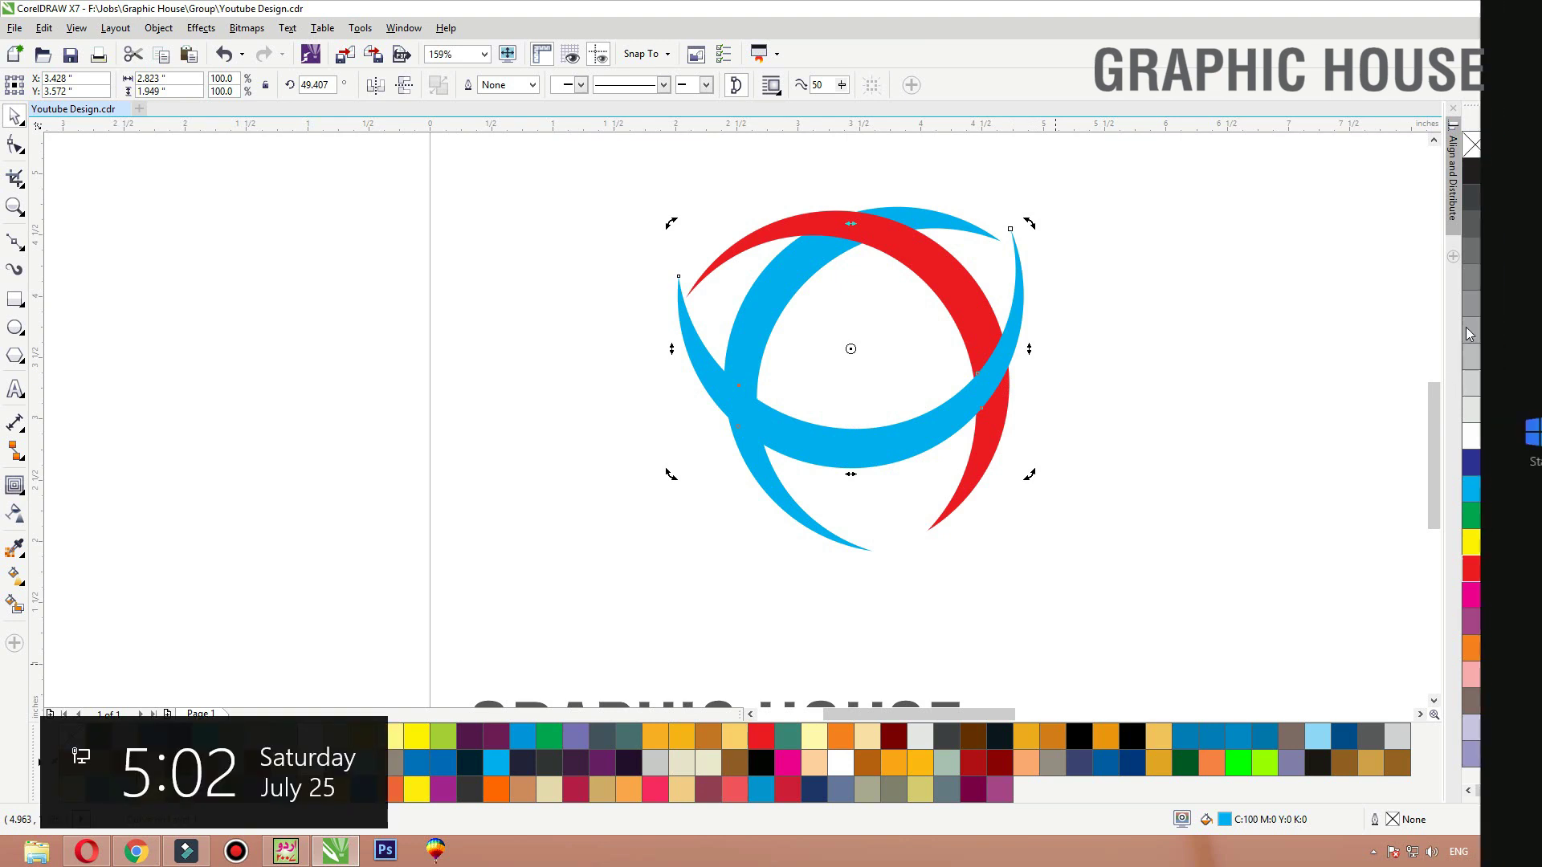
Fill the crossbar crescent with gray and the red crescent with blue C:100 M:20 Y:0 K:0
click(1475, 302)
click(950, 277)
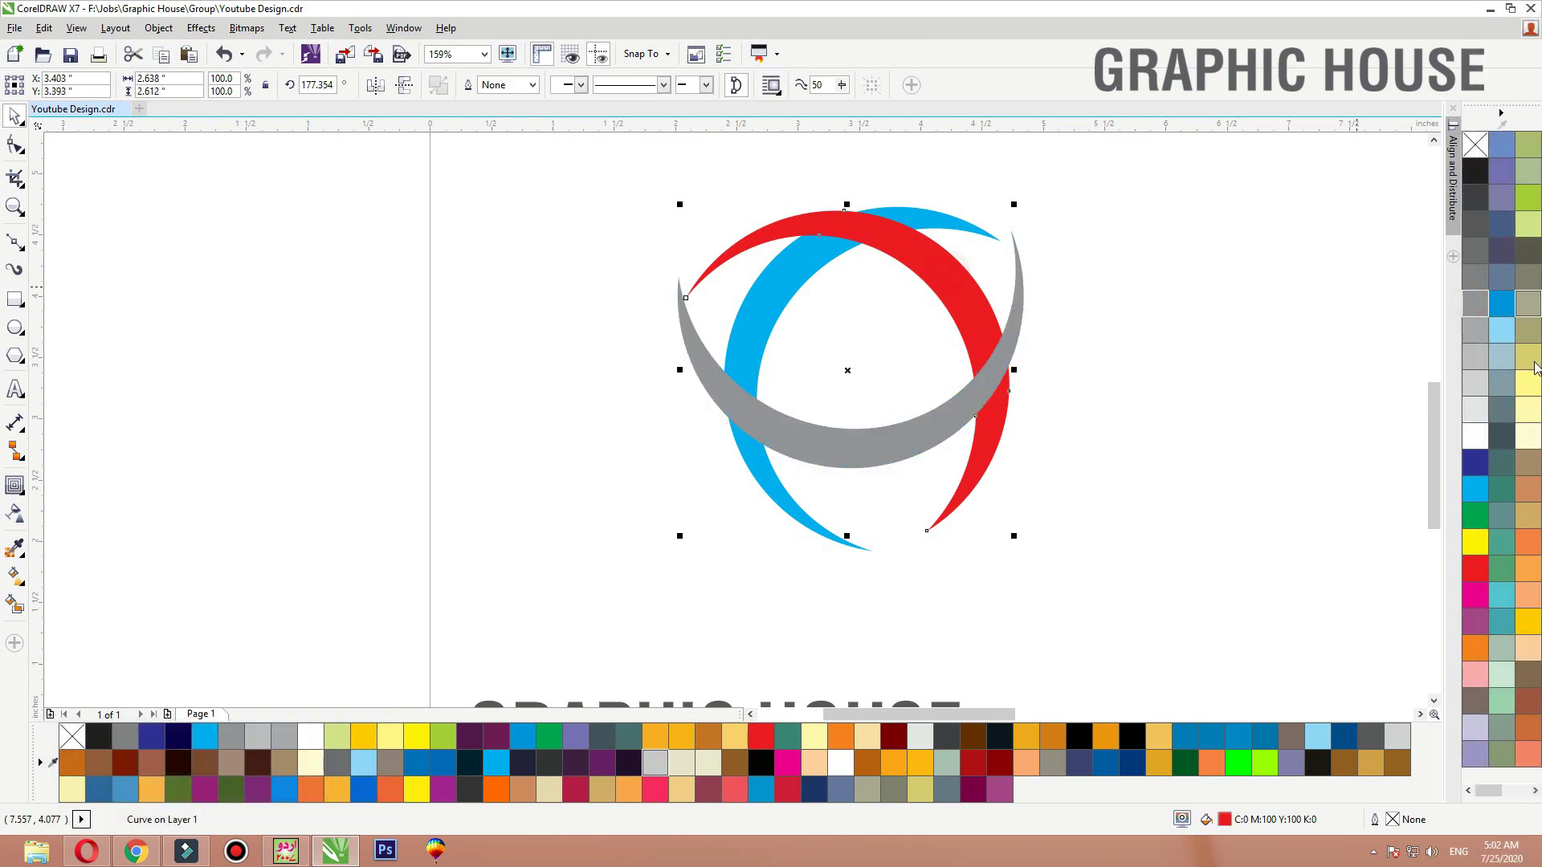
click(1501, 313)
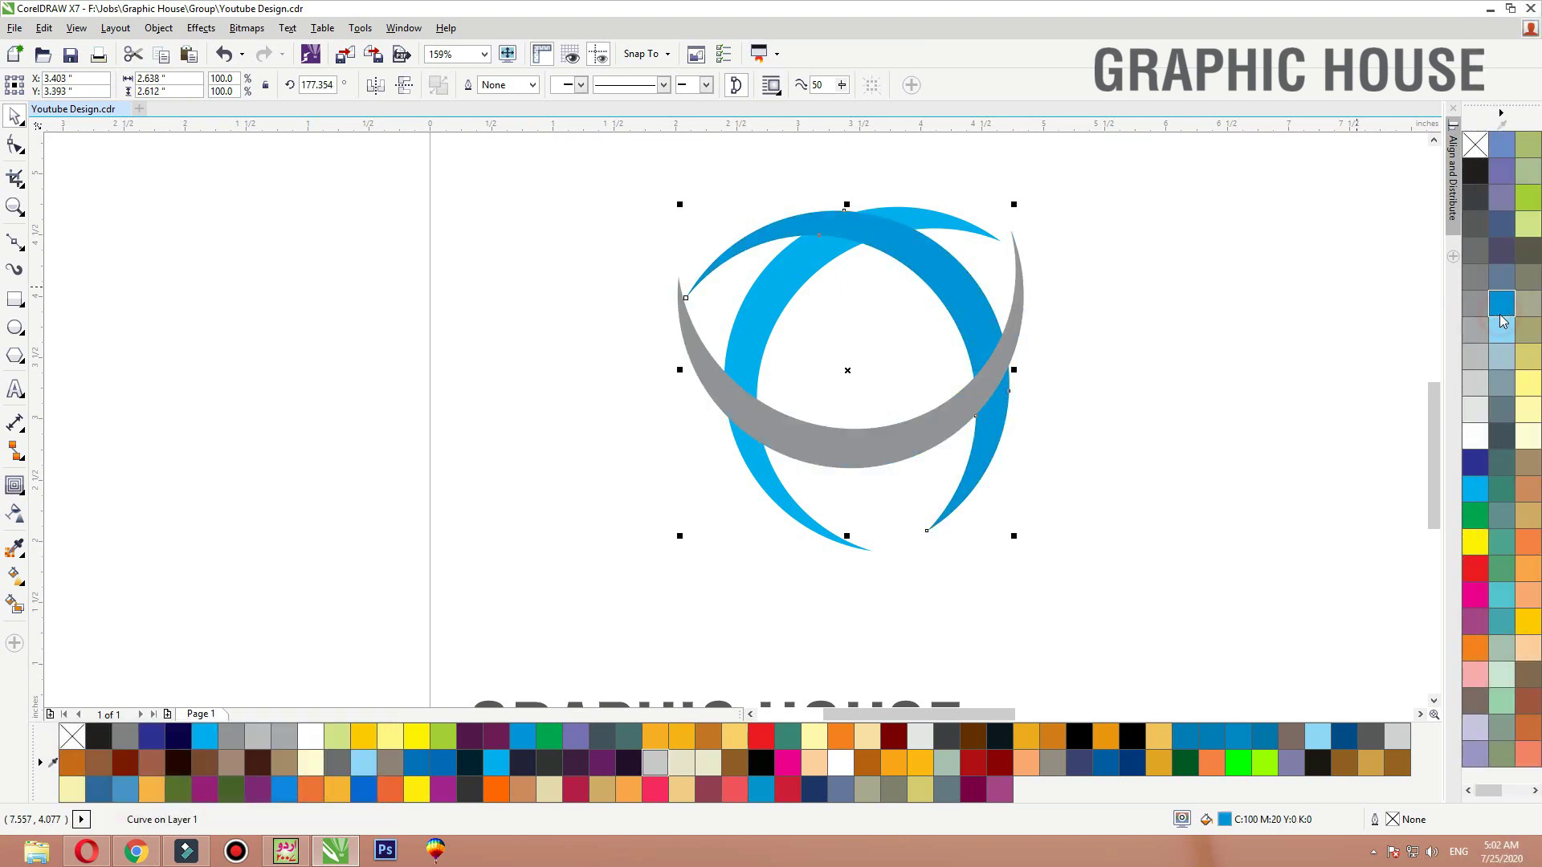
Nudge the gray crescent slightly left, select all three crescents and place a horizontal guideline at their lower tips
click(860, 441)
drag(1140, 146, 483, 636)
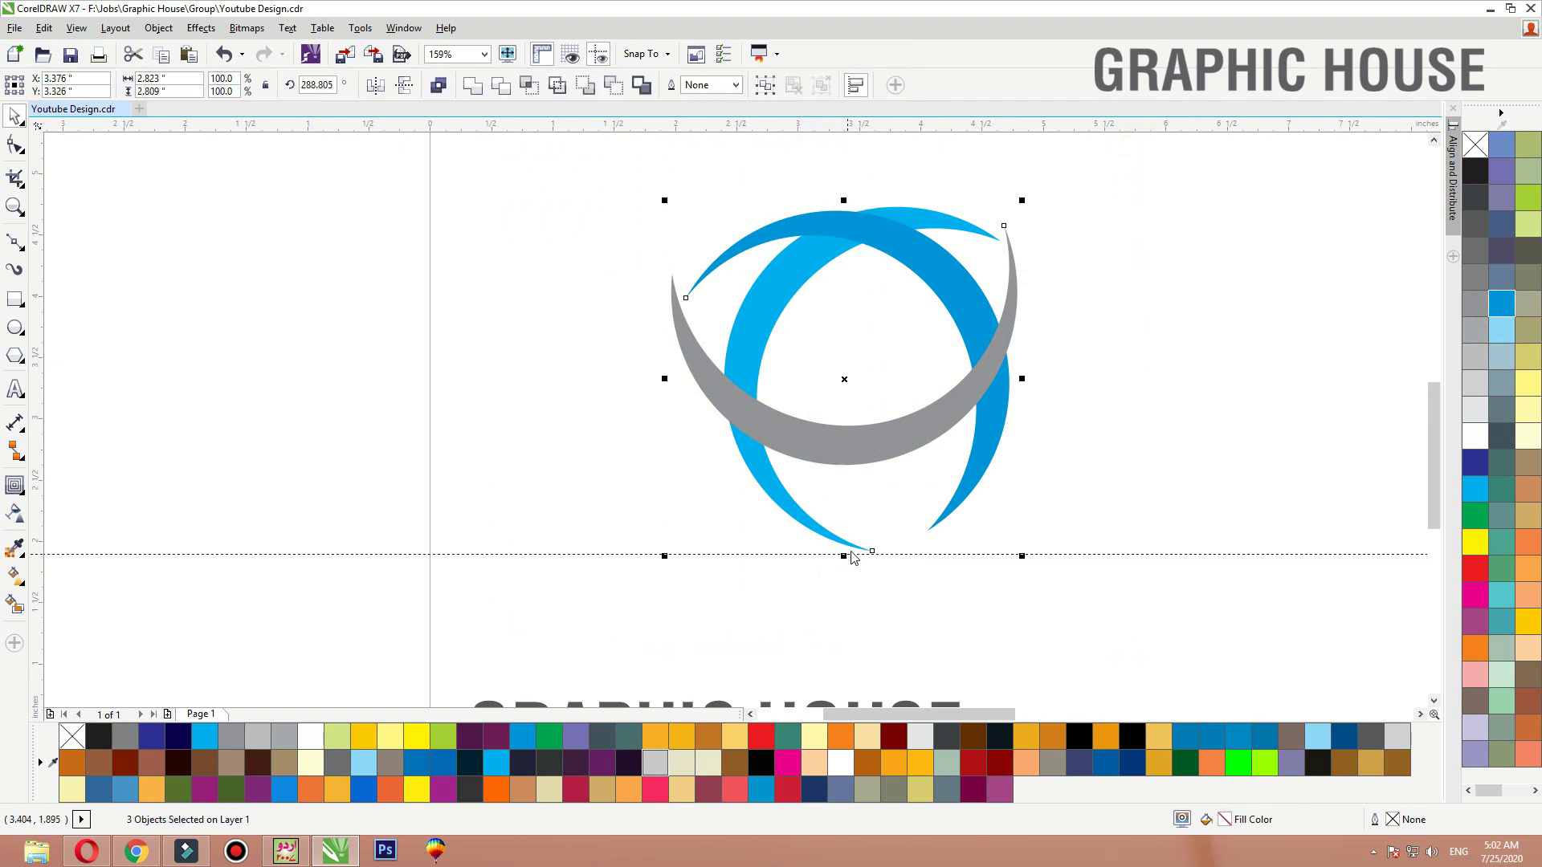
drag(578, 580, 1086, 156)
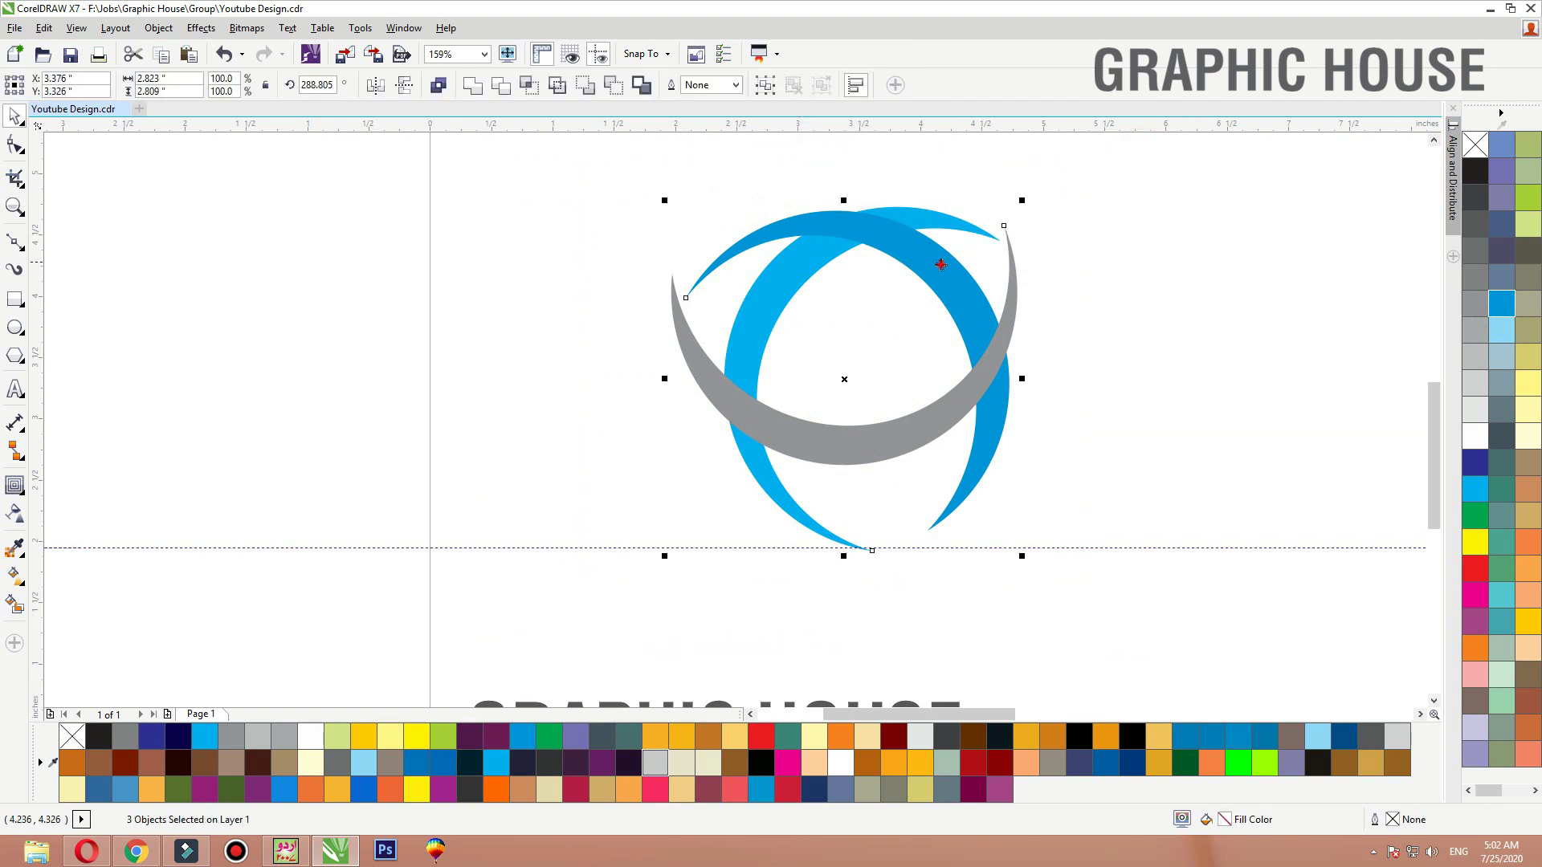
Rotate the three crescents together to about 274.202° and nudge the darker blue crescent slightly down to the guideline
click(937, 262)
drag(1031, 205, 1052, 235)
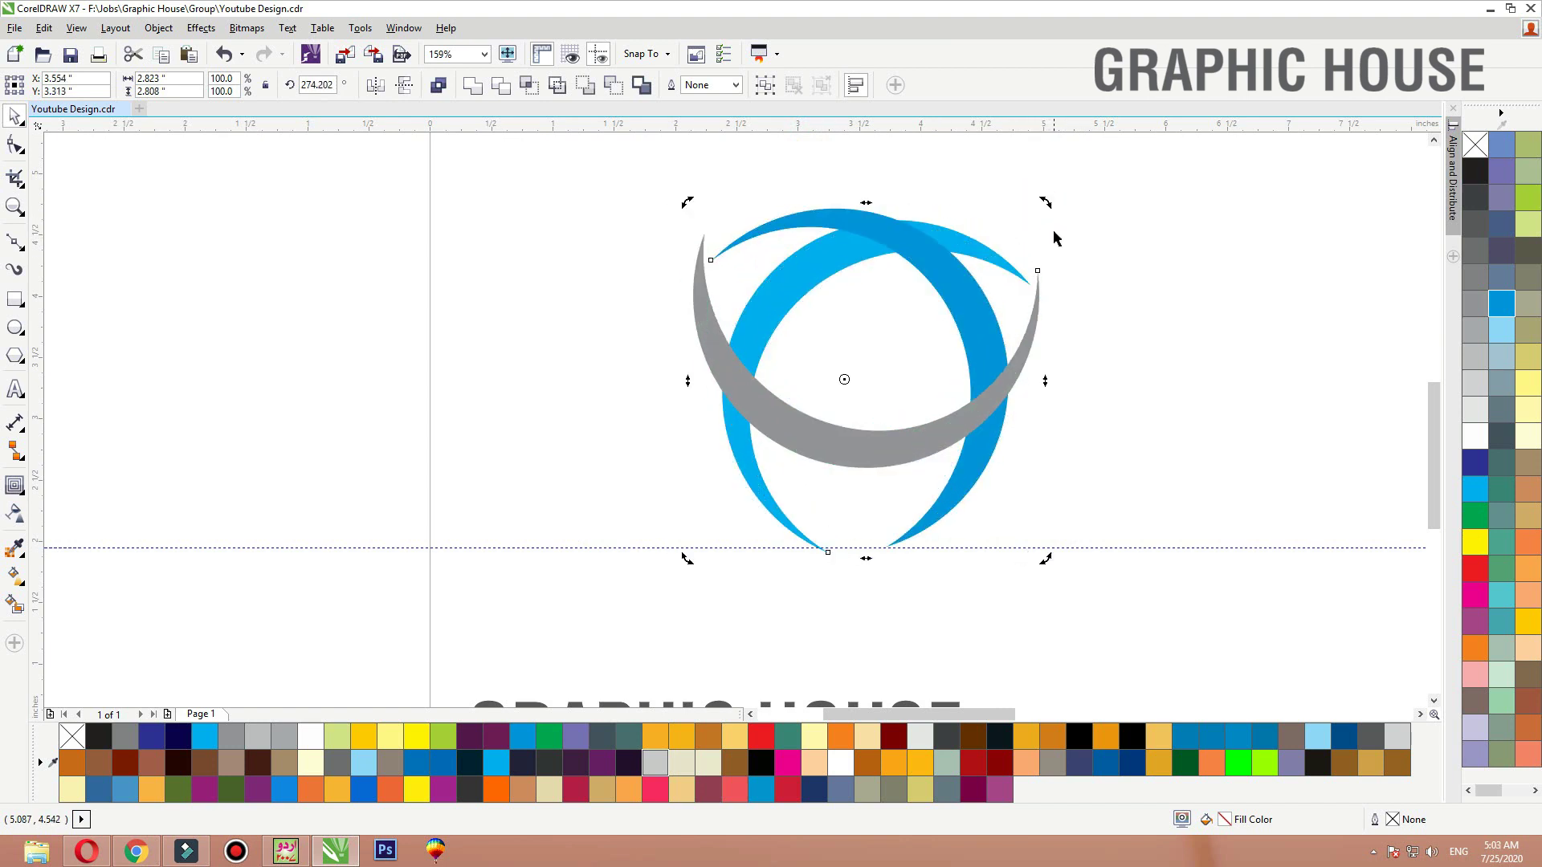
click(1129, 206)
drag(943, 490, 942, 501)
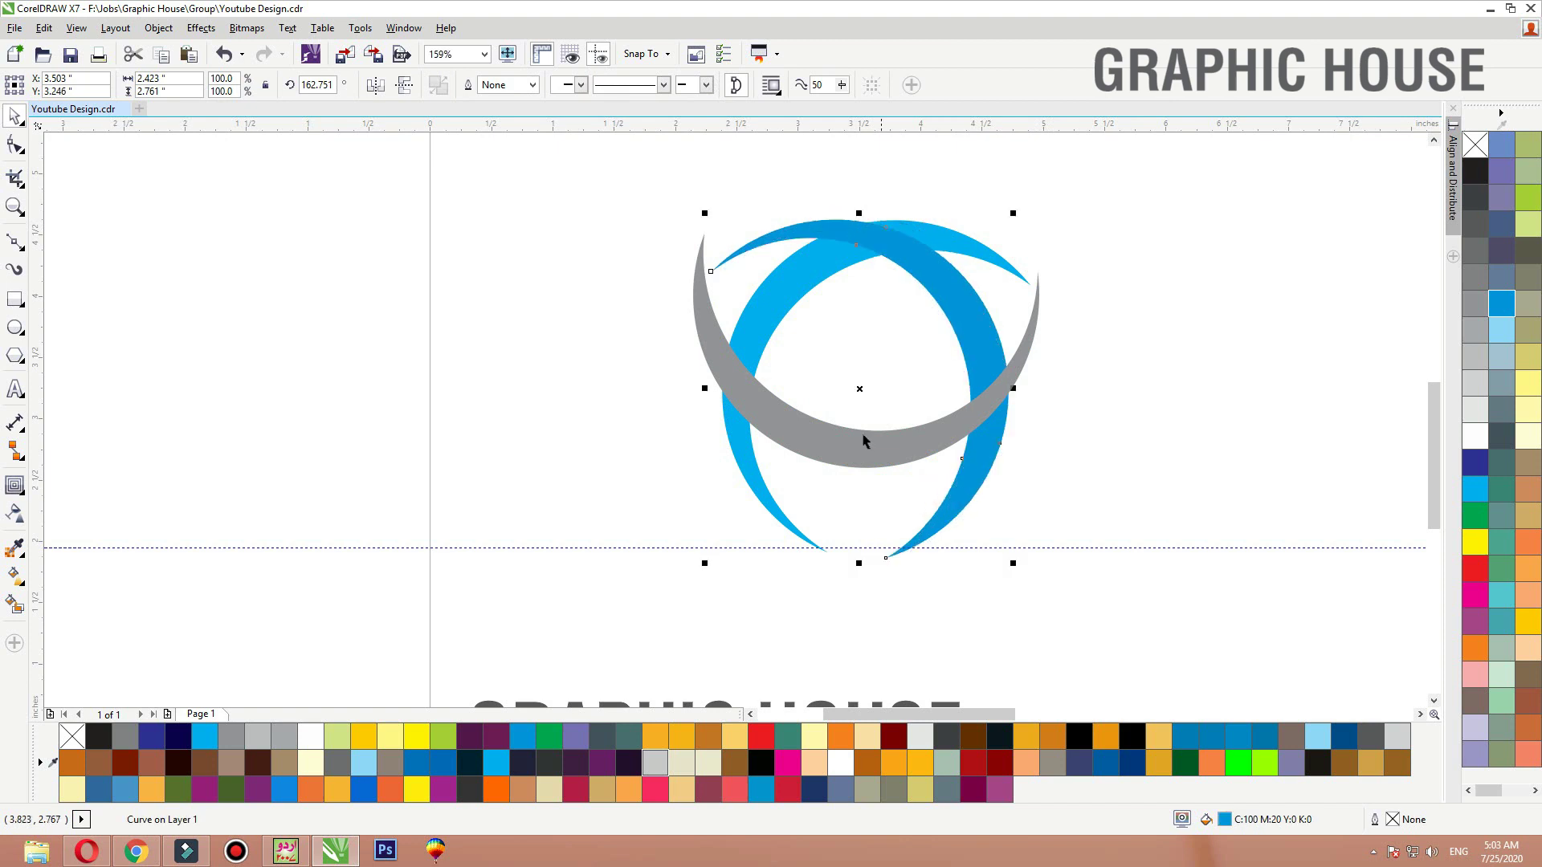
Rotate the gray crescent slightly counterclockwise to level its tips and fine-tune its vertical position across the blue crescents
drag(861, 432, 873, 457)
click(940, 454)
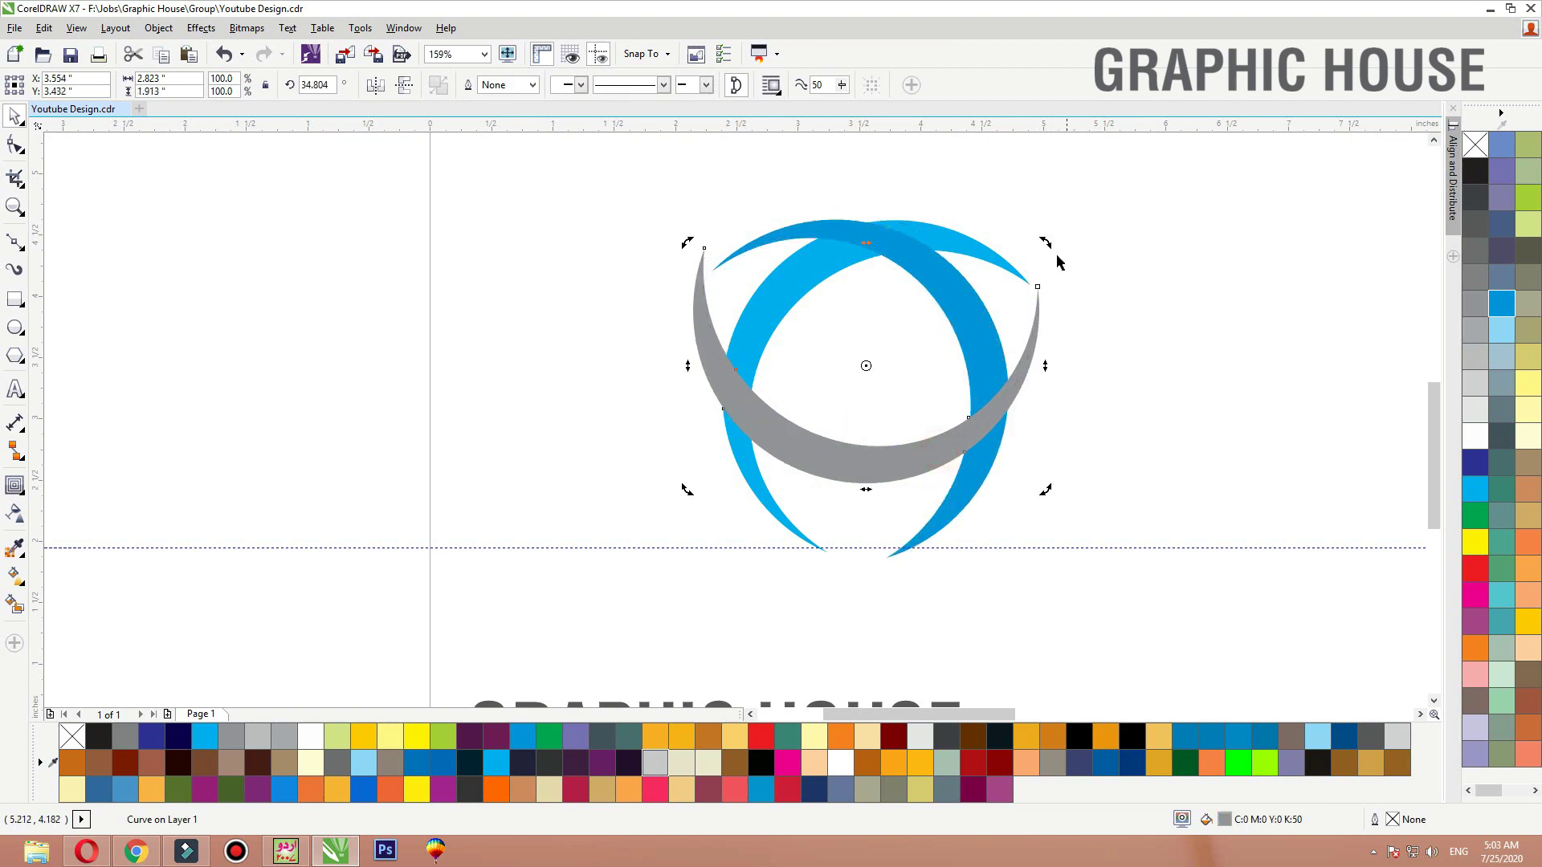
drag(1044, 241, 1022, 215)
drag(965, 415, 965, 400)
Mirror the gray crescent vertically and move it down to about Y 2.745" as an arched crossbar over the blue crescents
click(405, 85)
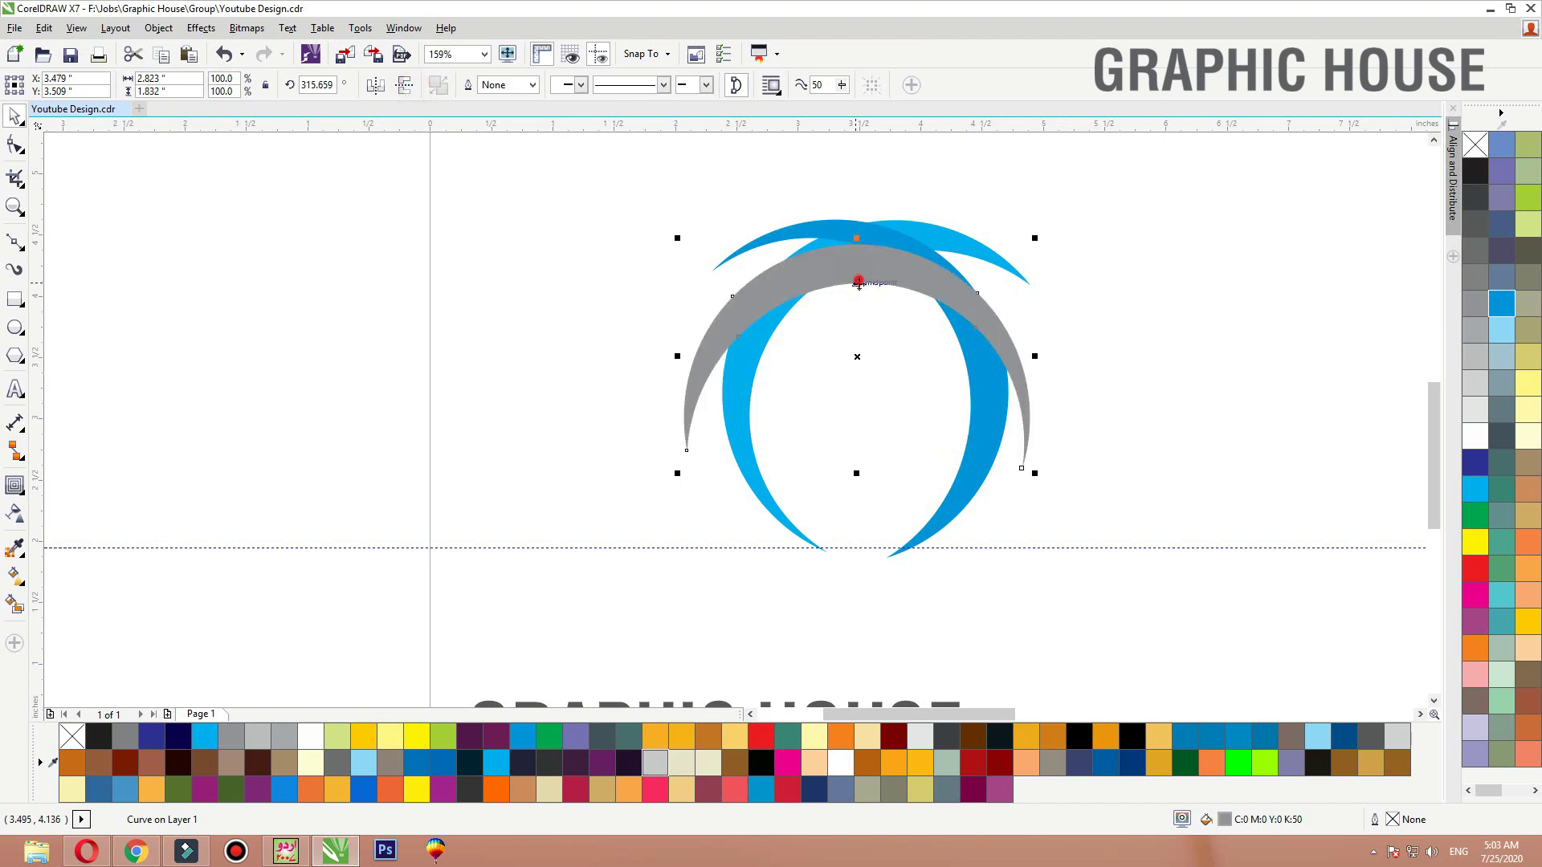
drag(856, 283, 857, 366)
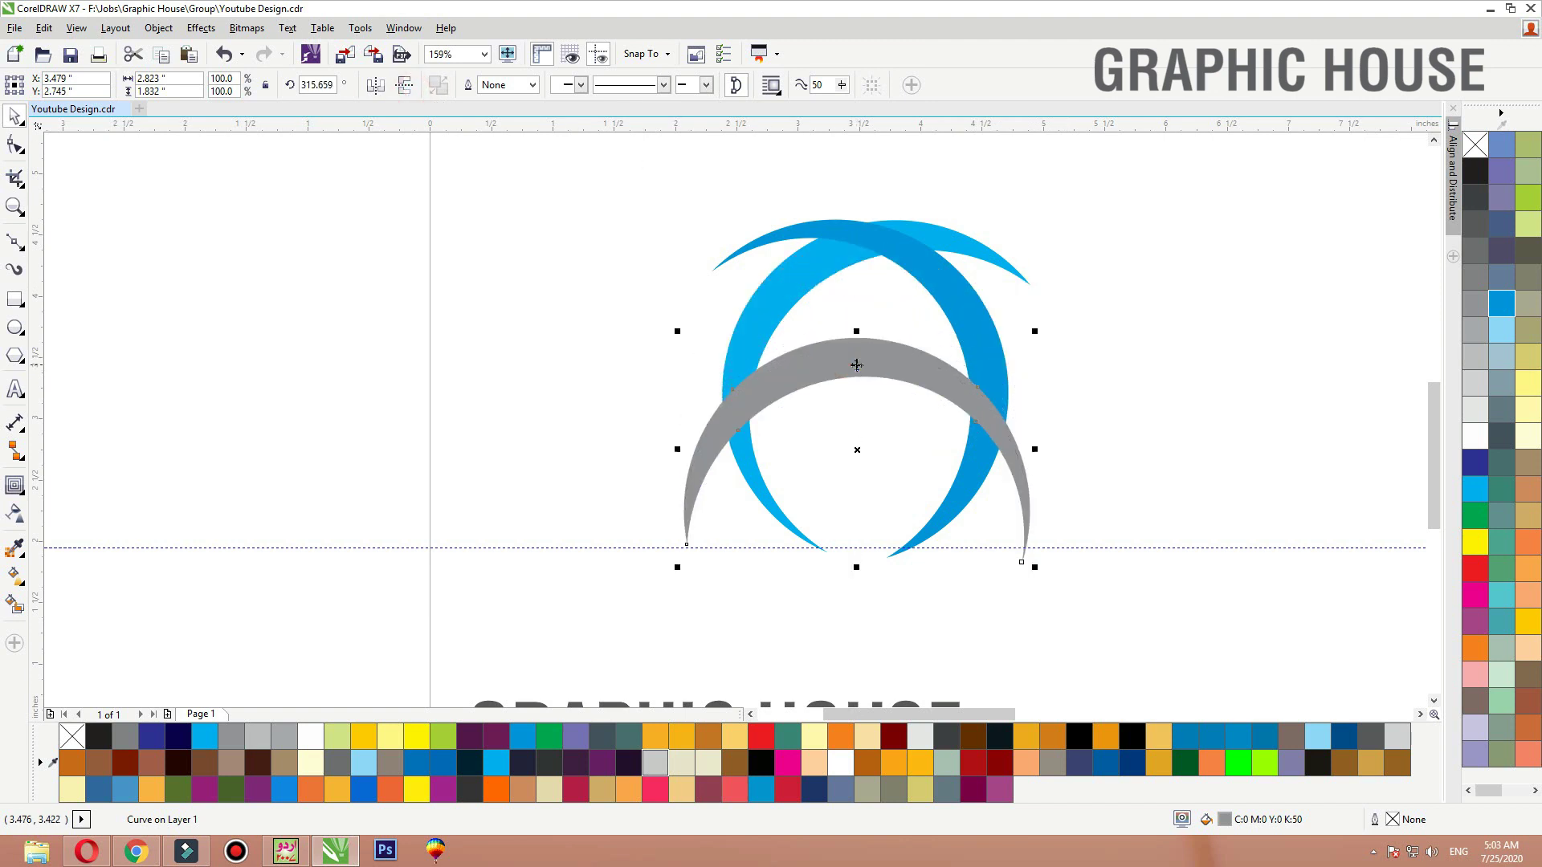
click(556, 349)
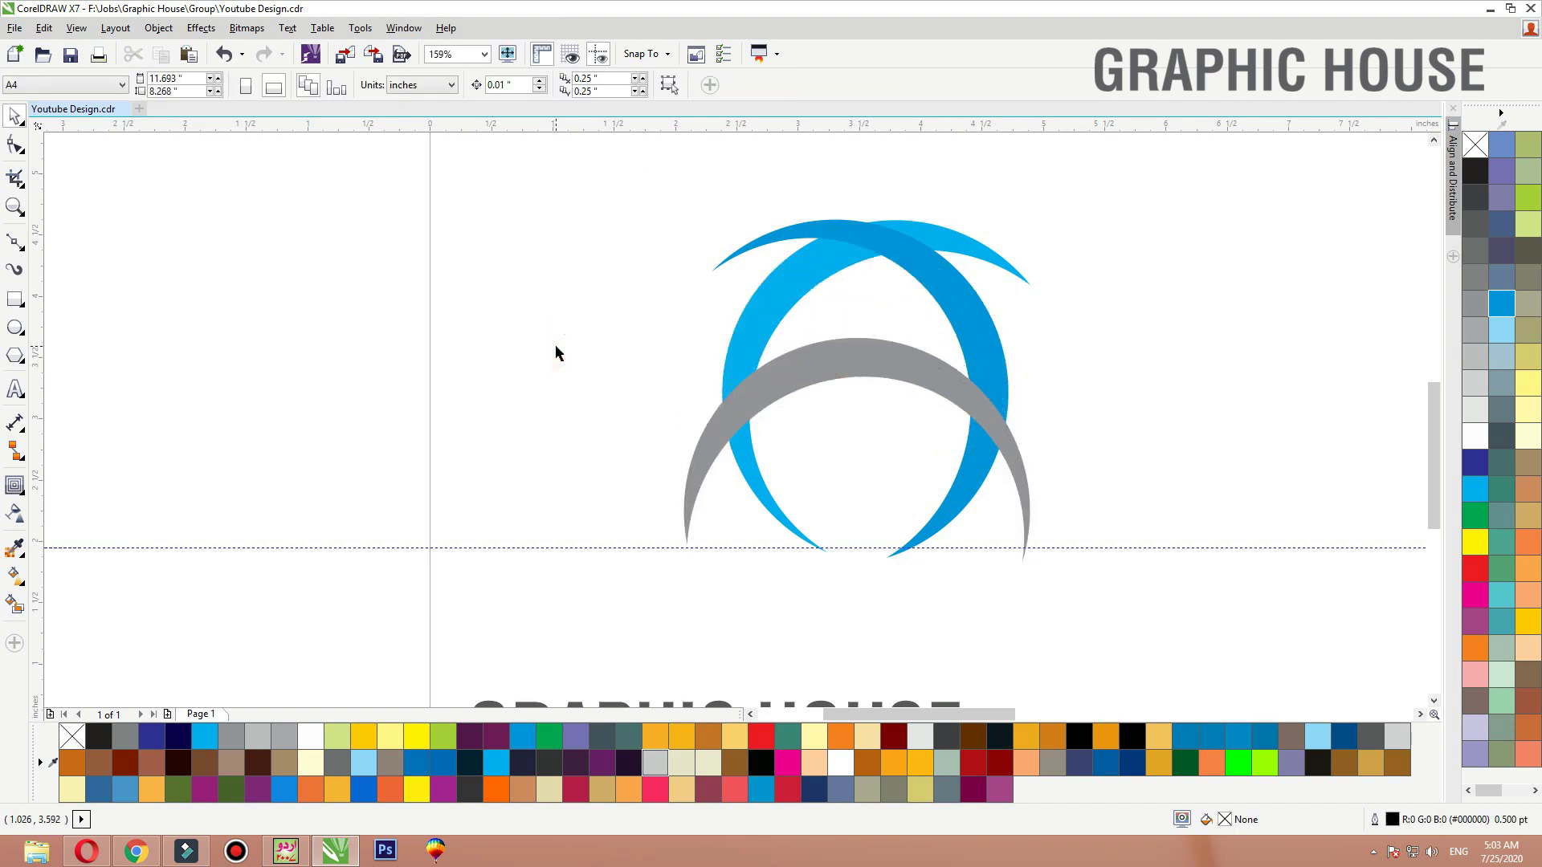
scroll(542, 478, down, 4)
key(F2)
drag(505, 391, 790, 546)
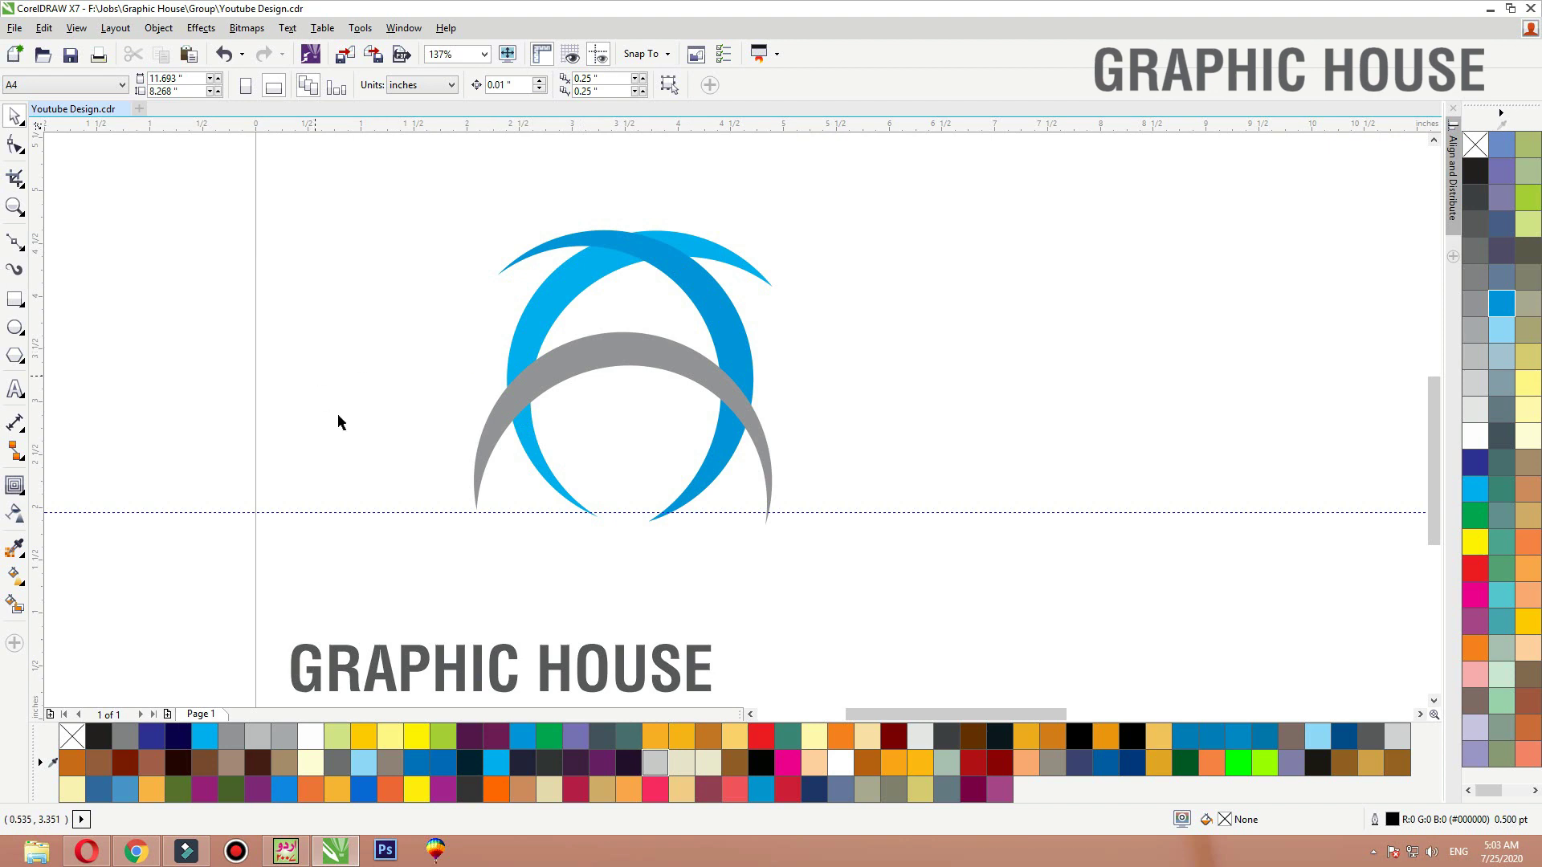
key(F4)
drag(403, 360, 200, 484)
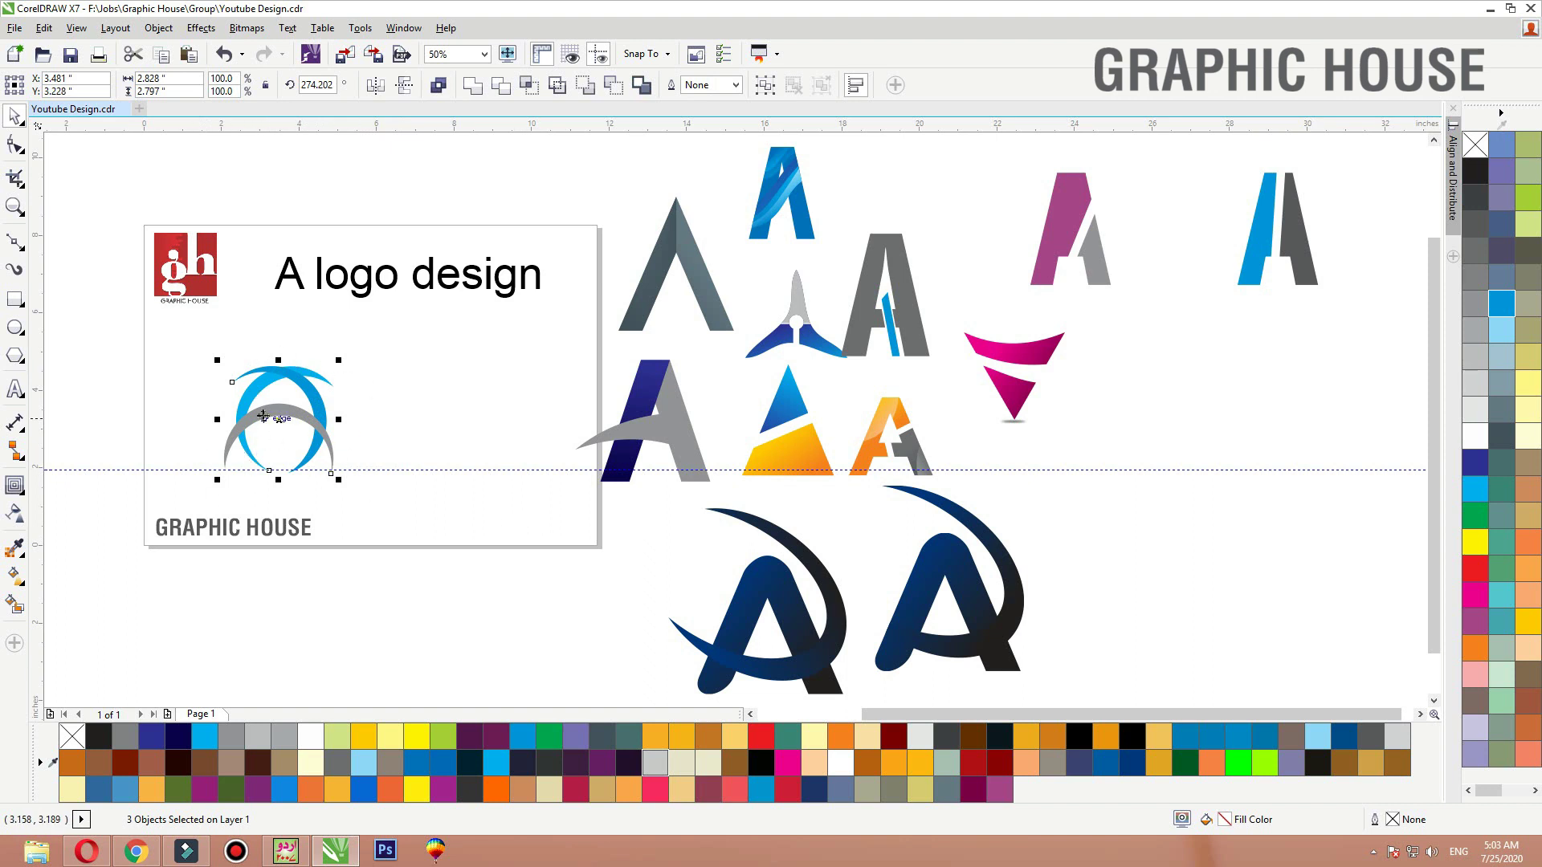
click(209, 418)
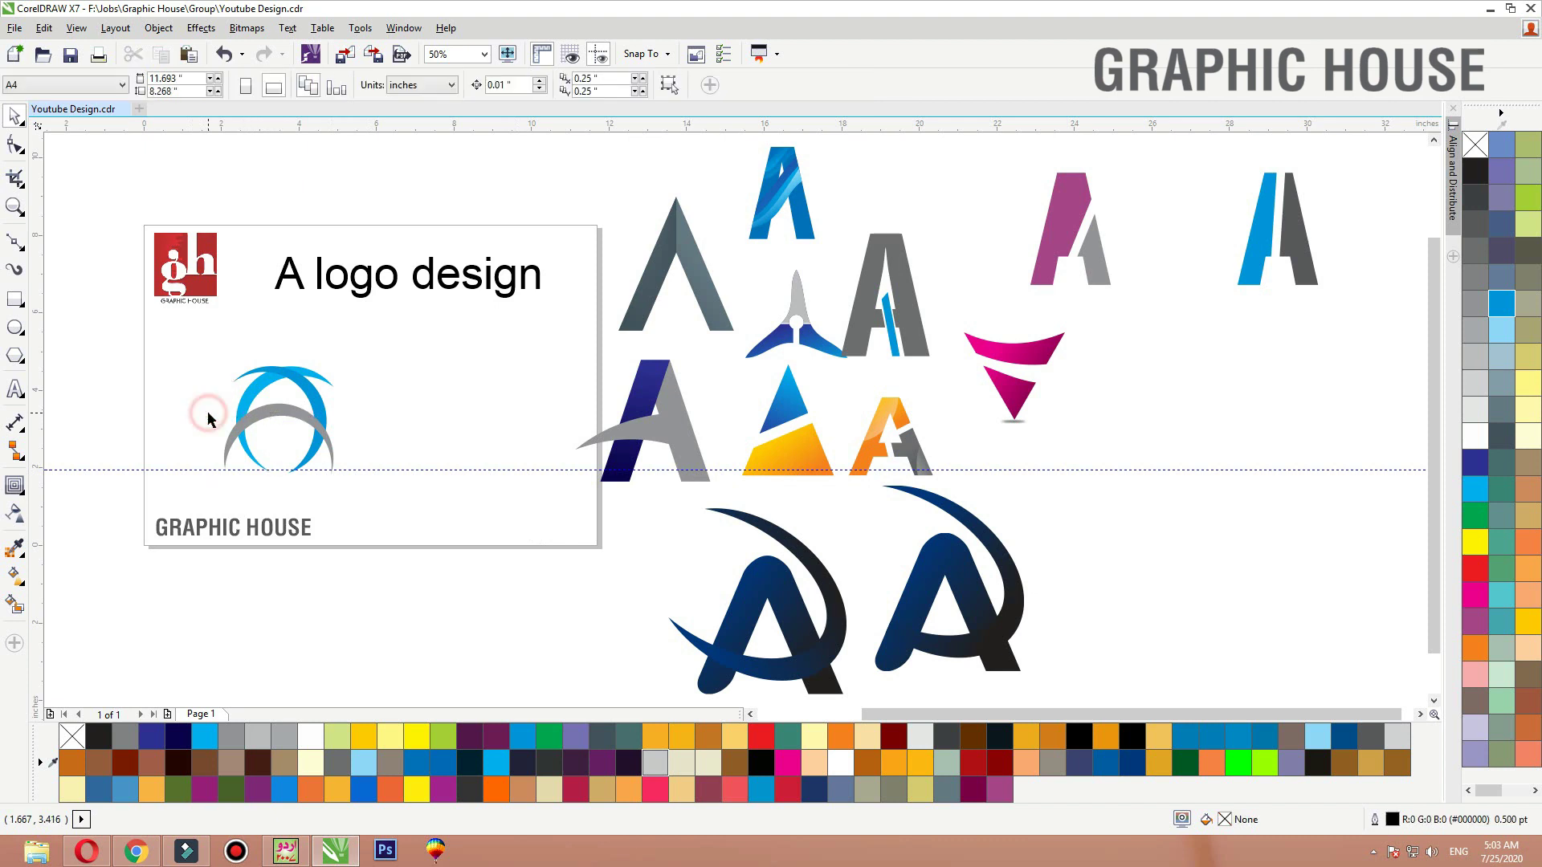